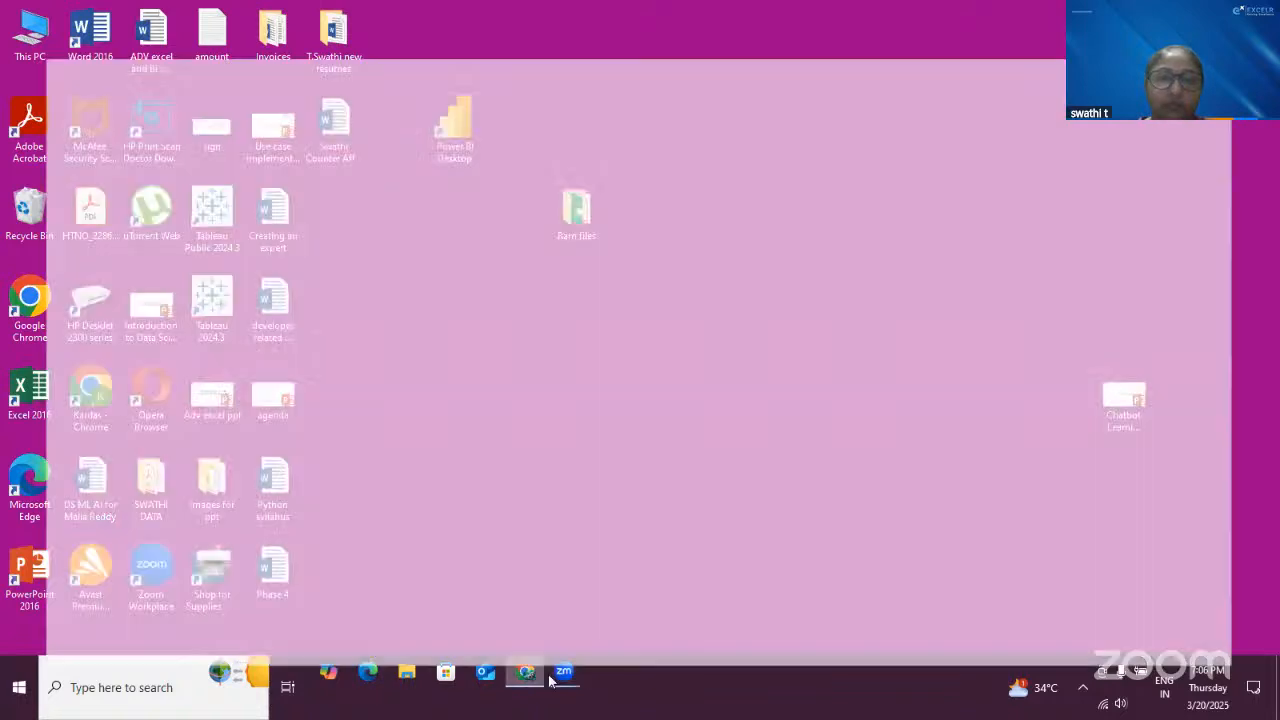
mouse_move(564, 671)
left_click(659, 614)
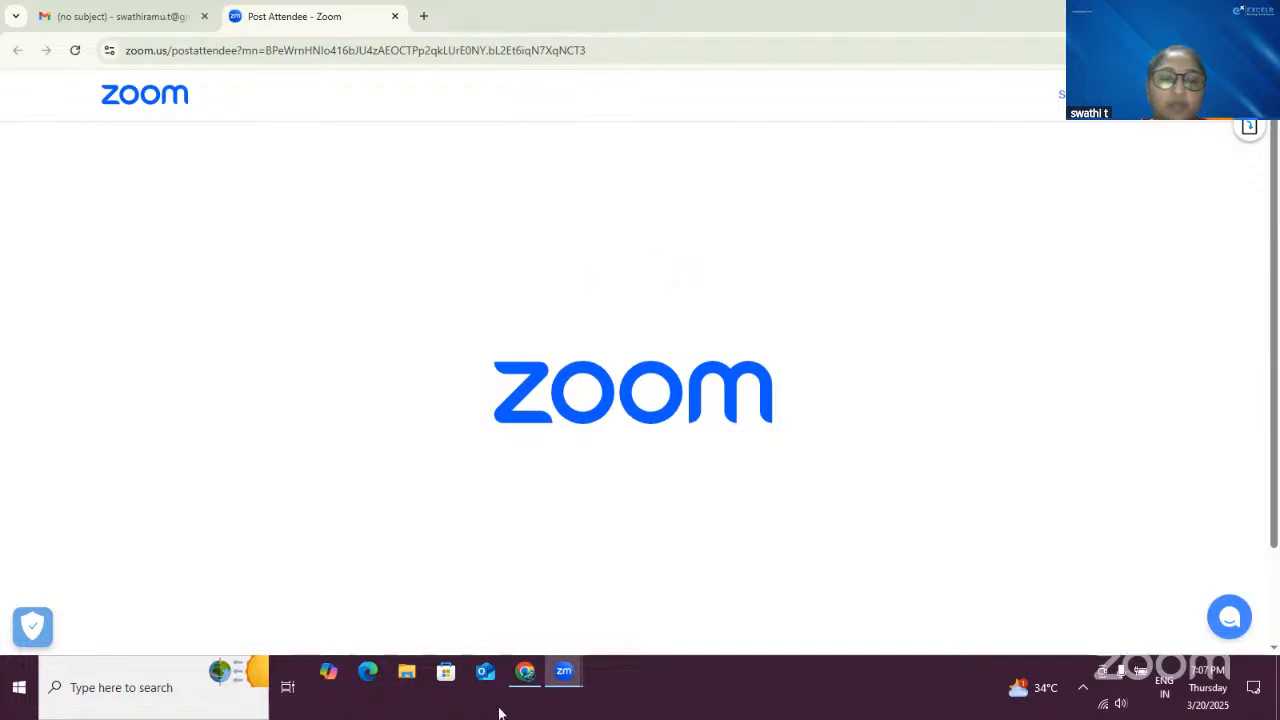
- Open the POWER BI syllabus PDF from the Downloads folder and maximize its window
left_click(406, 671)
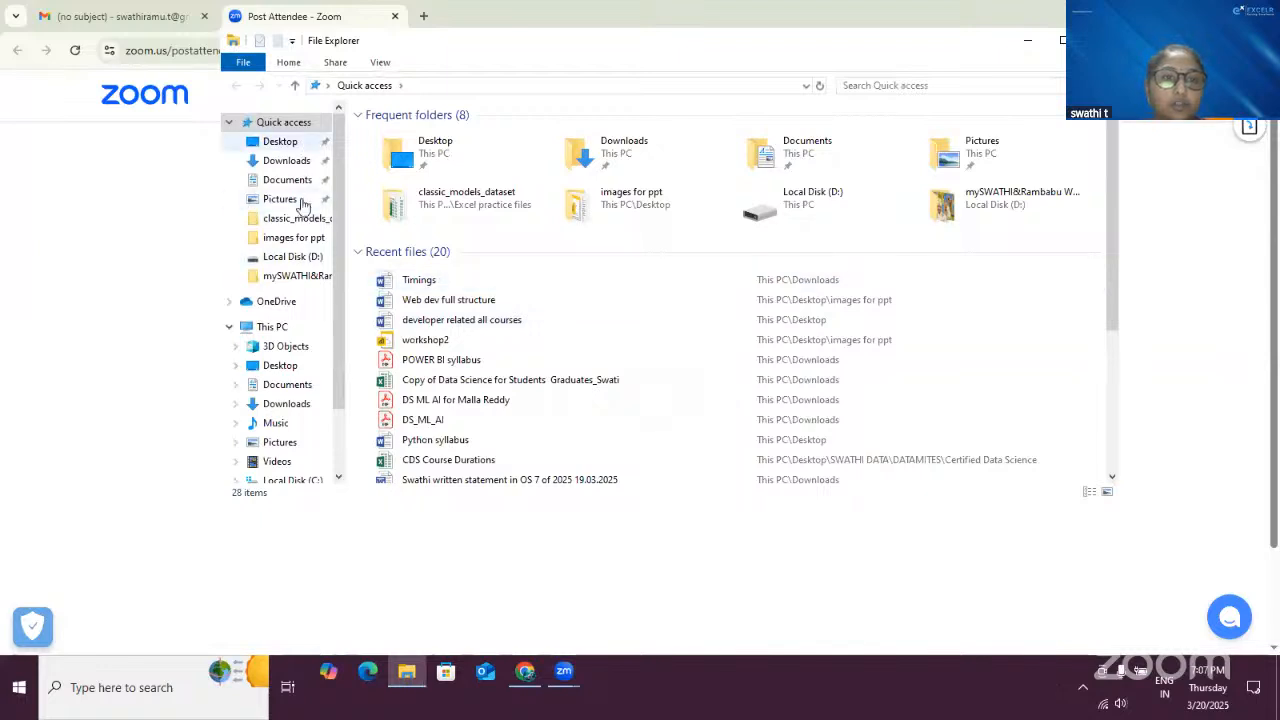
left_click(295, 408)
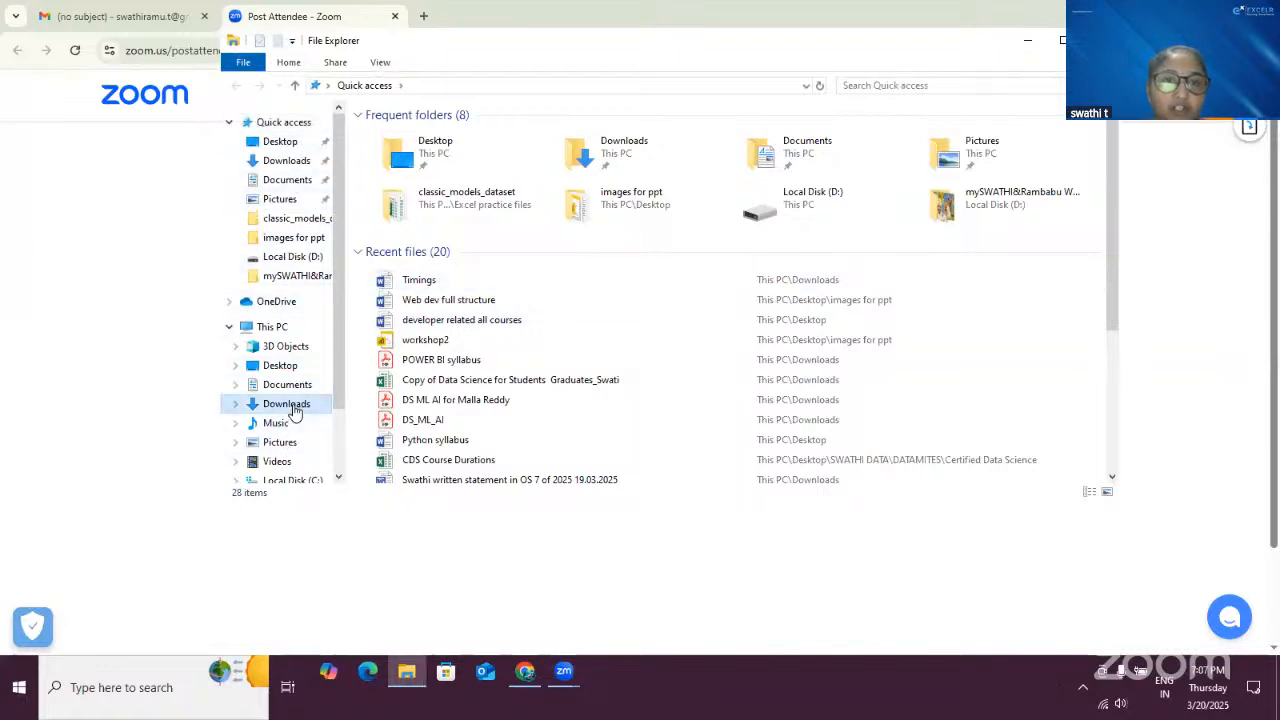
scroll(545, 406, "down", 5)
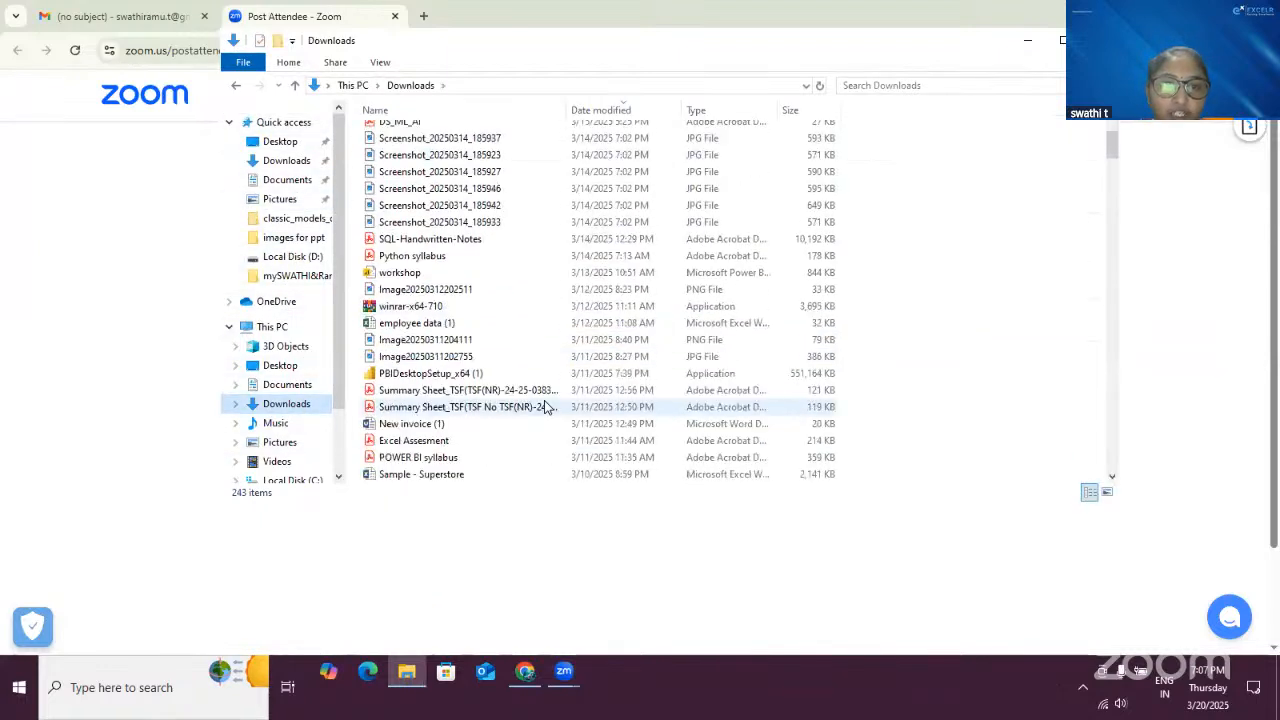
scroll(500, 424, "up", 1)
scroll(500, 424, "down", 3)
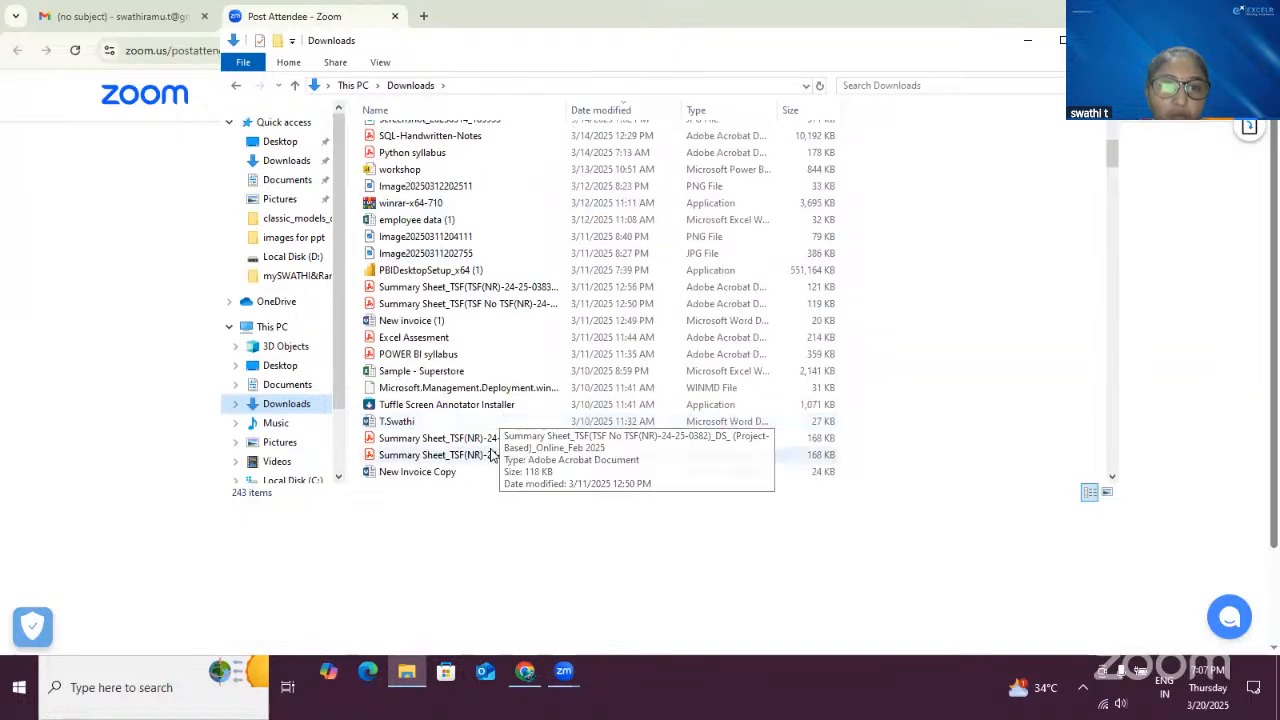
left_click(455, 356)
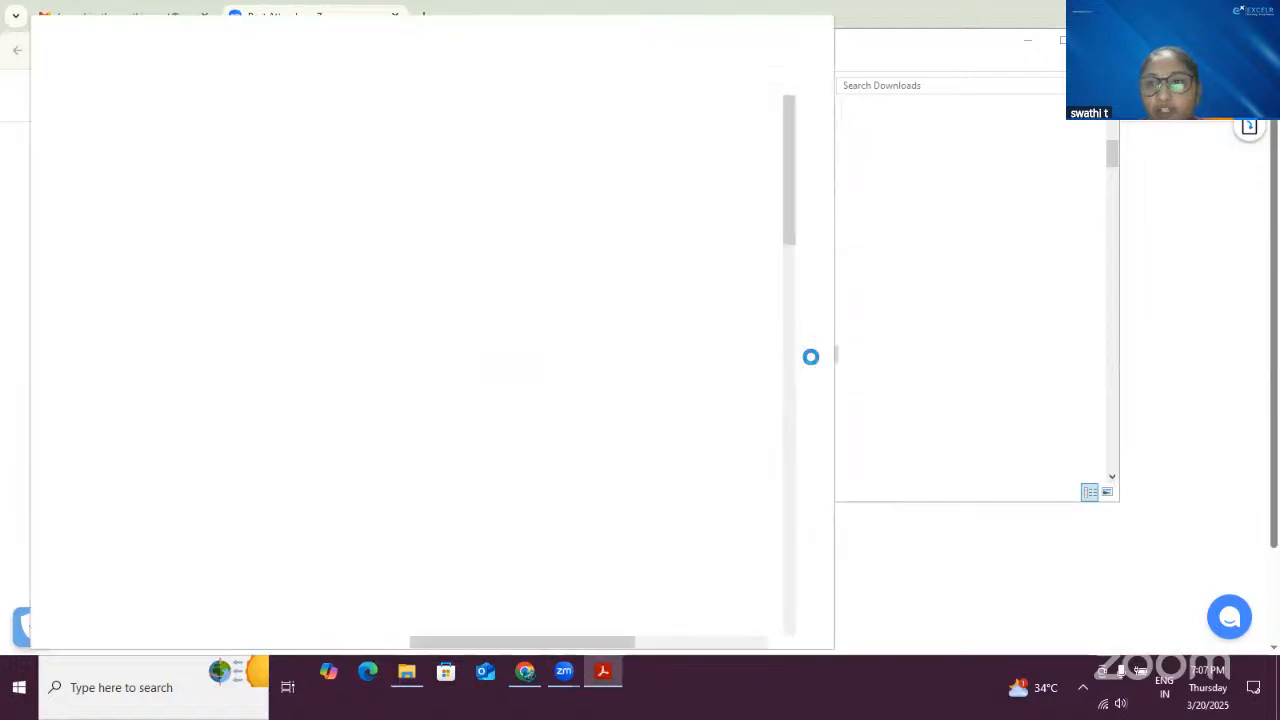
left_click(772, 30)
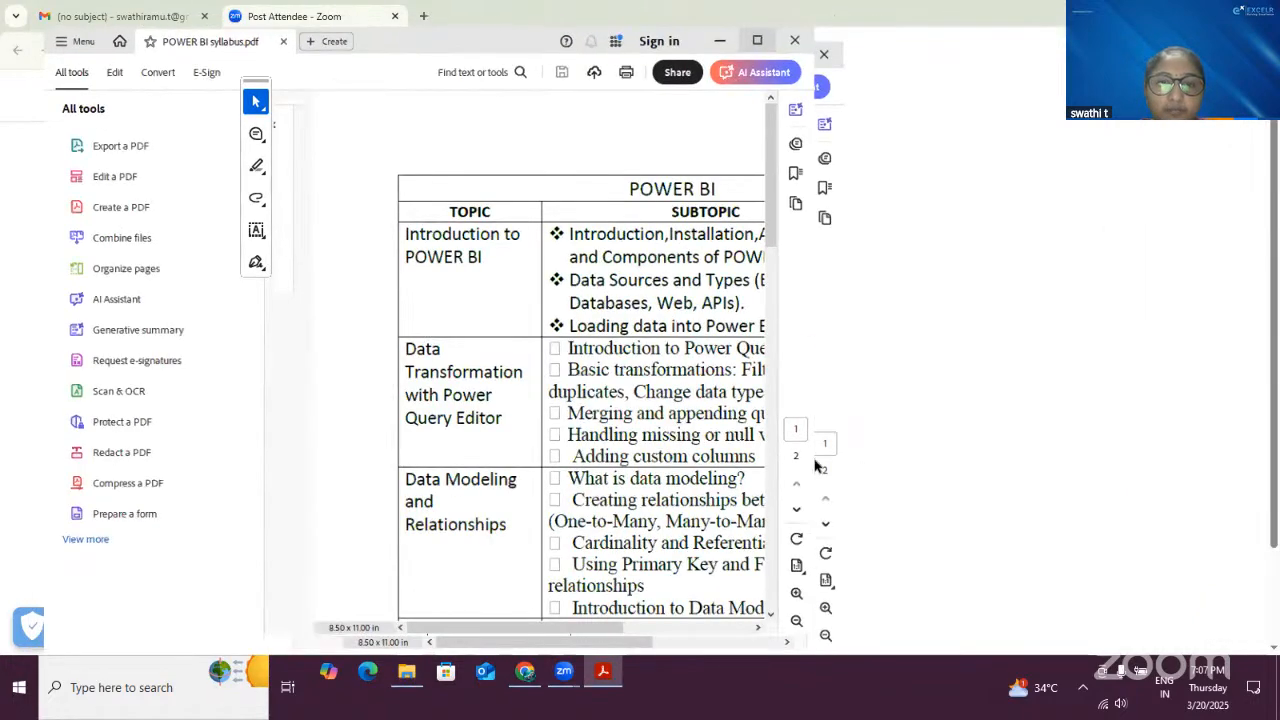
- Scroll through the syllabus topics and days listed in the PDF
scroll(757, 449, "down", 5)
scroll(760, 453, "down", 6)
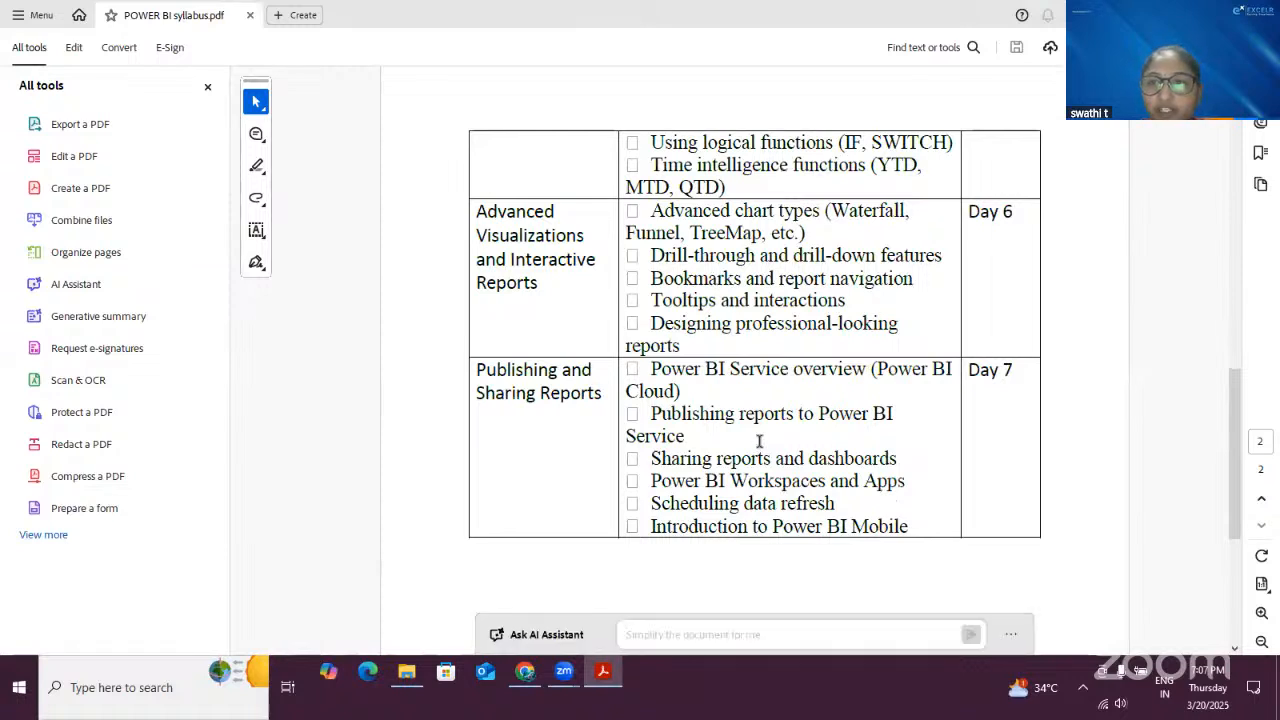
scroll(760, 441, "down", 2)
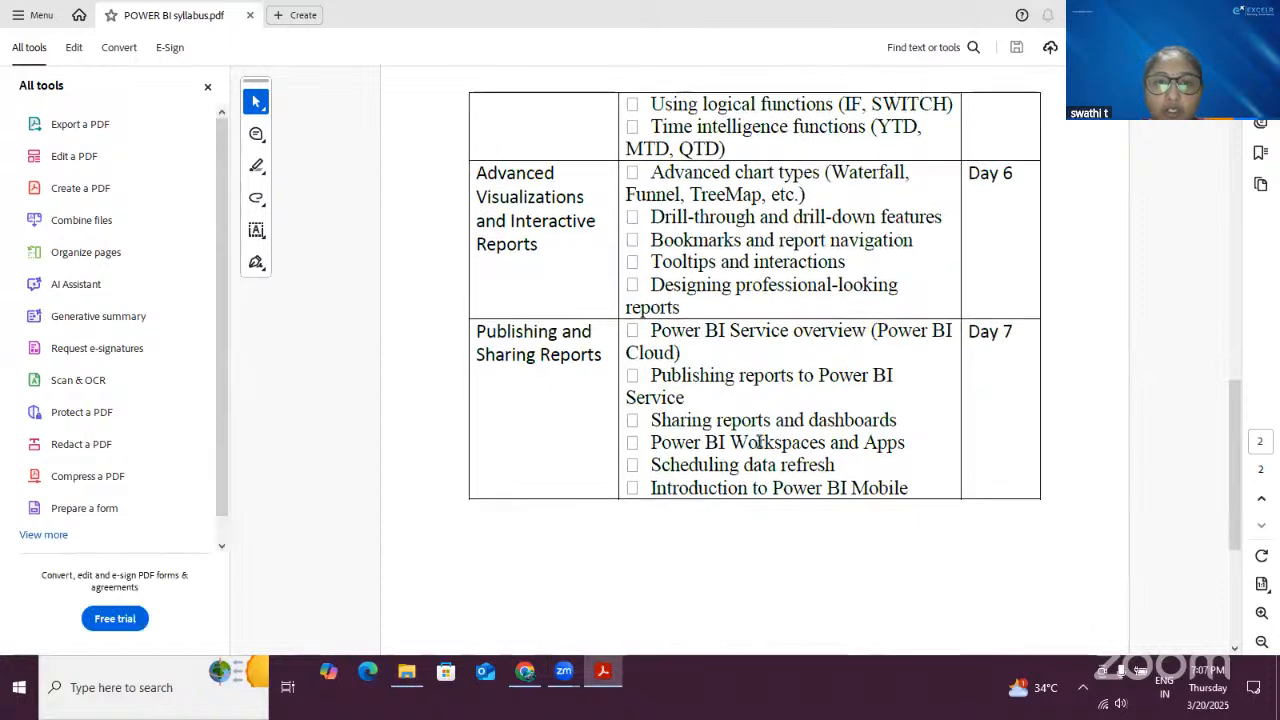
scroll(763, 443, "up", 6)
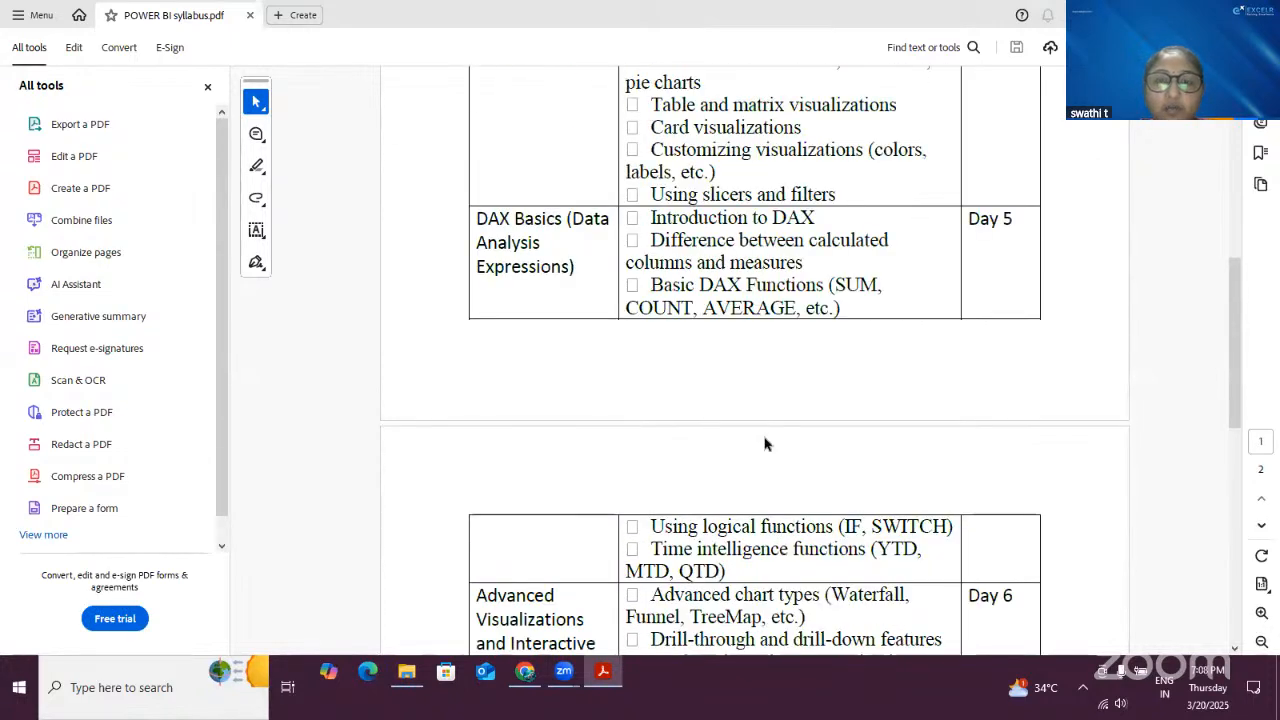
scroll(767, 443, "down", 5)
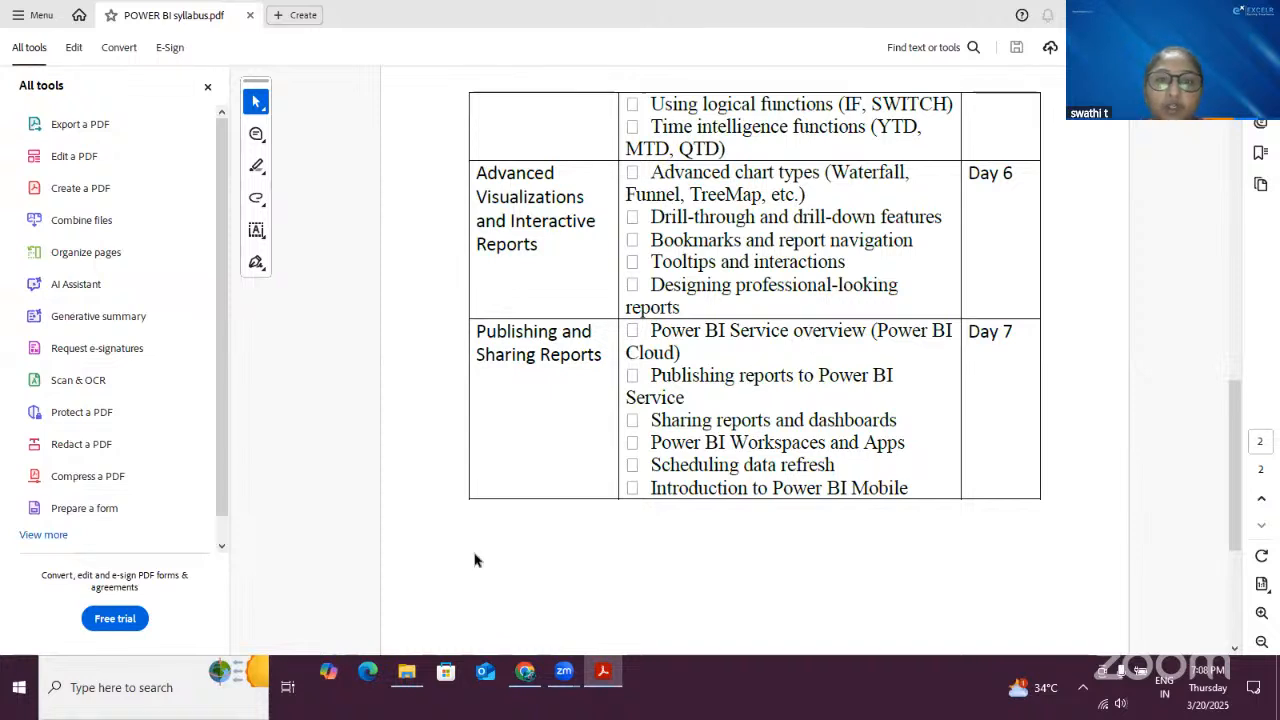
- Search for and launch Power BI Desktop, then open the workshop2 report
left_click(135, 686)
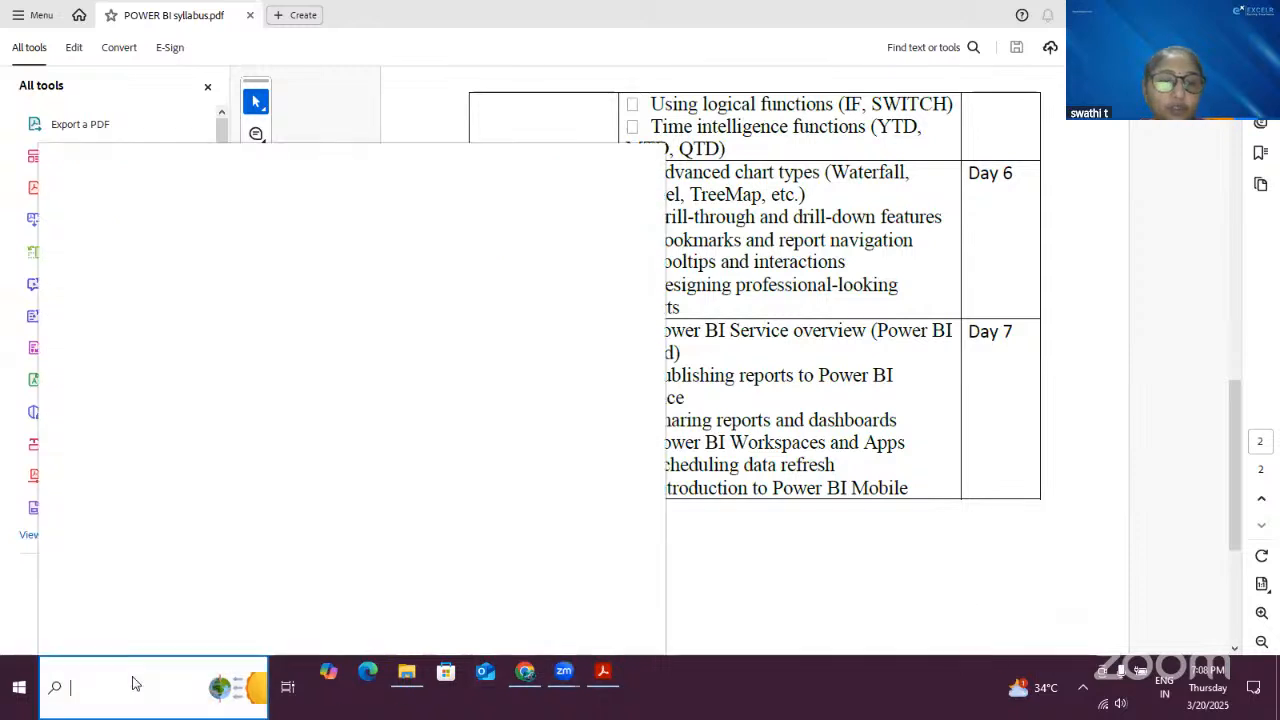
type("power")
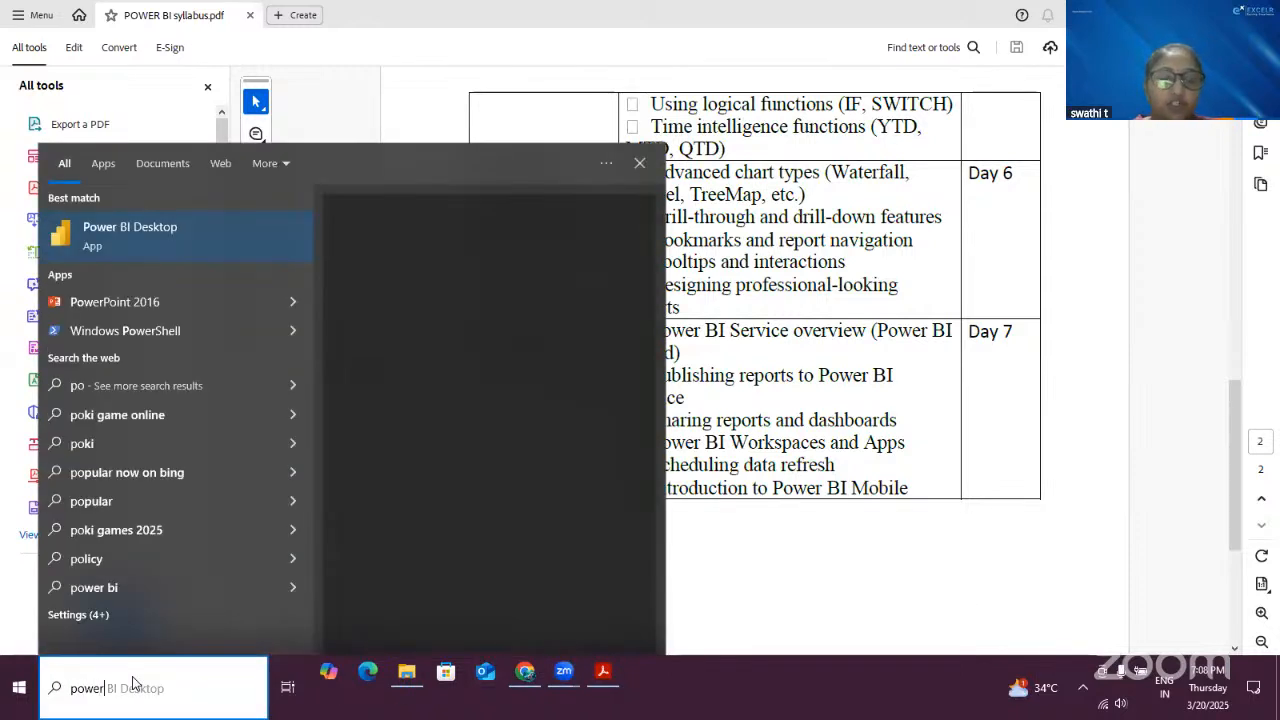
left_click(191, 229)
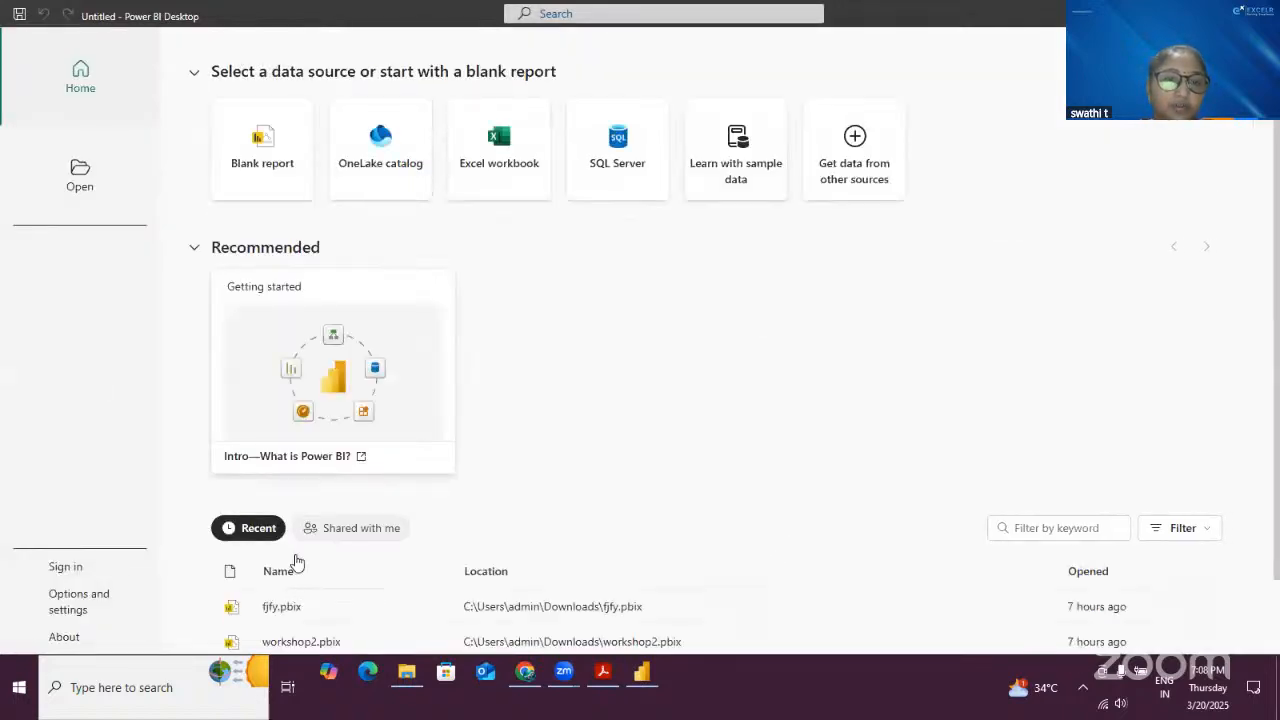
left_click(262, 150)
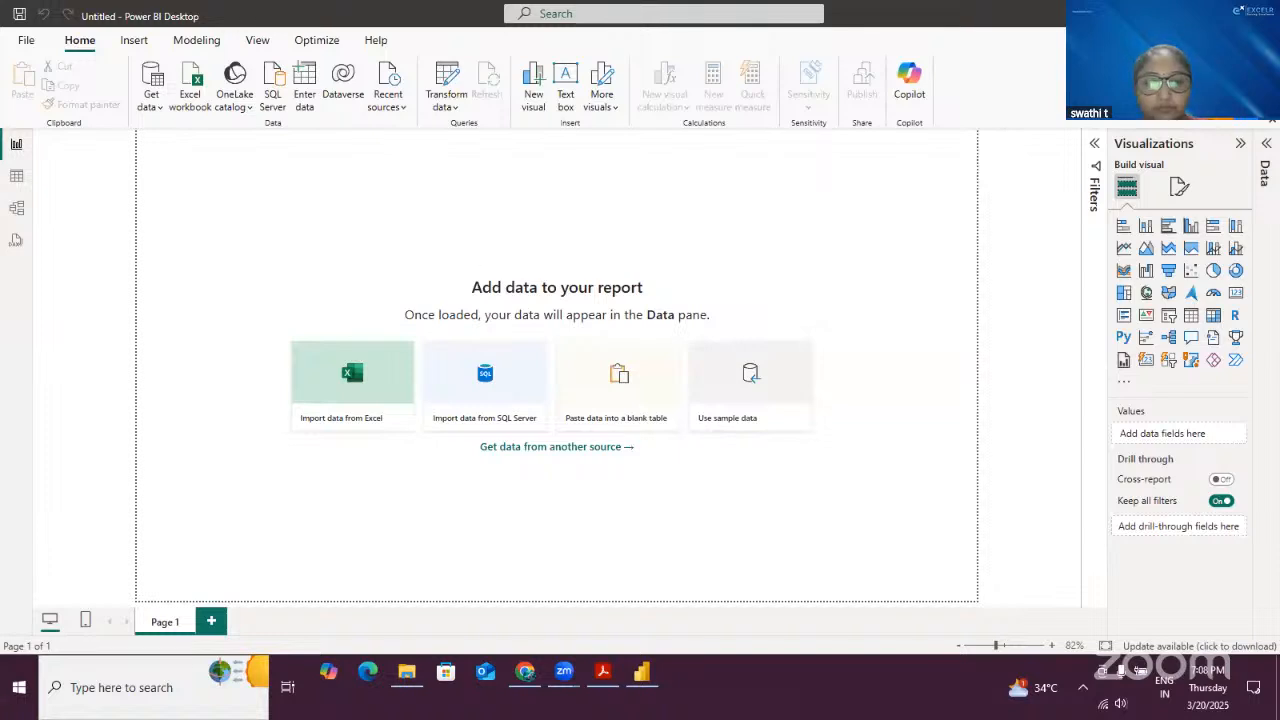
left_click(352, 385)
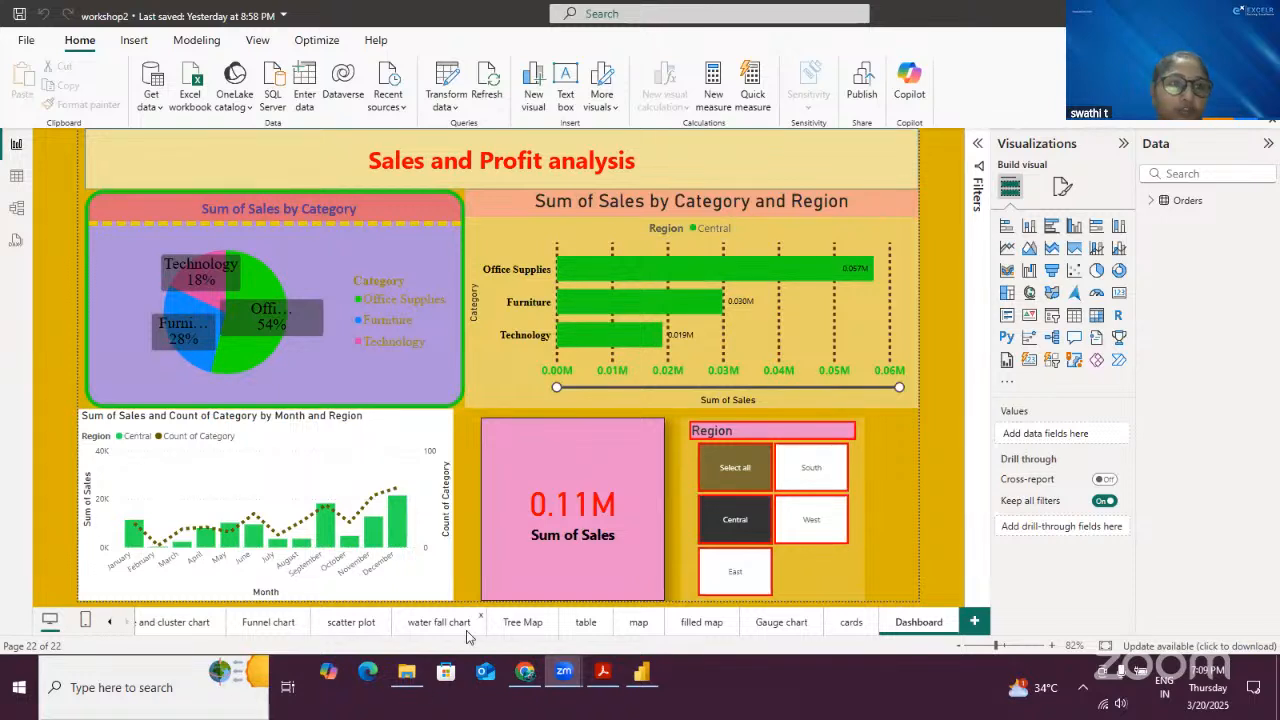
- Open the Orders table in table view and examine the Upper, lower, len, left, rig, concat and county-city columns
left_click(16, 176)
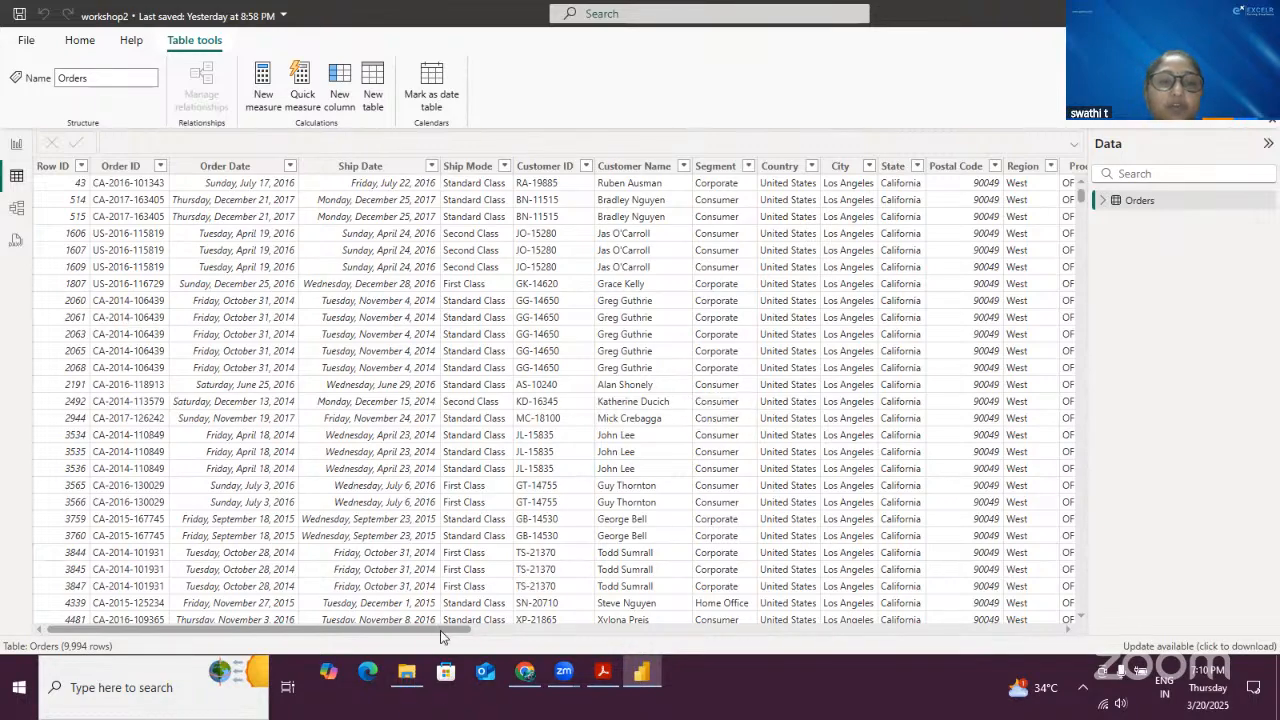
left_click_drag(441, 630, 1014, 572)
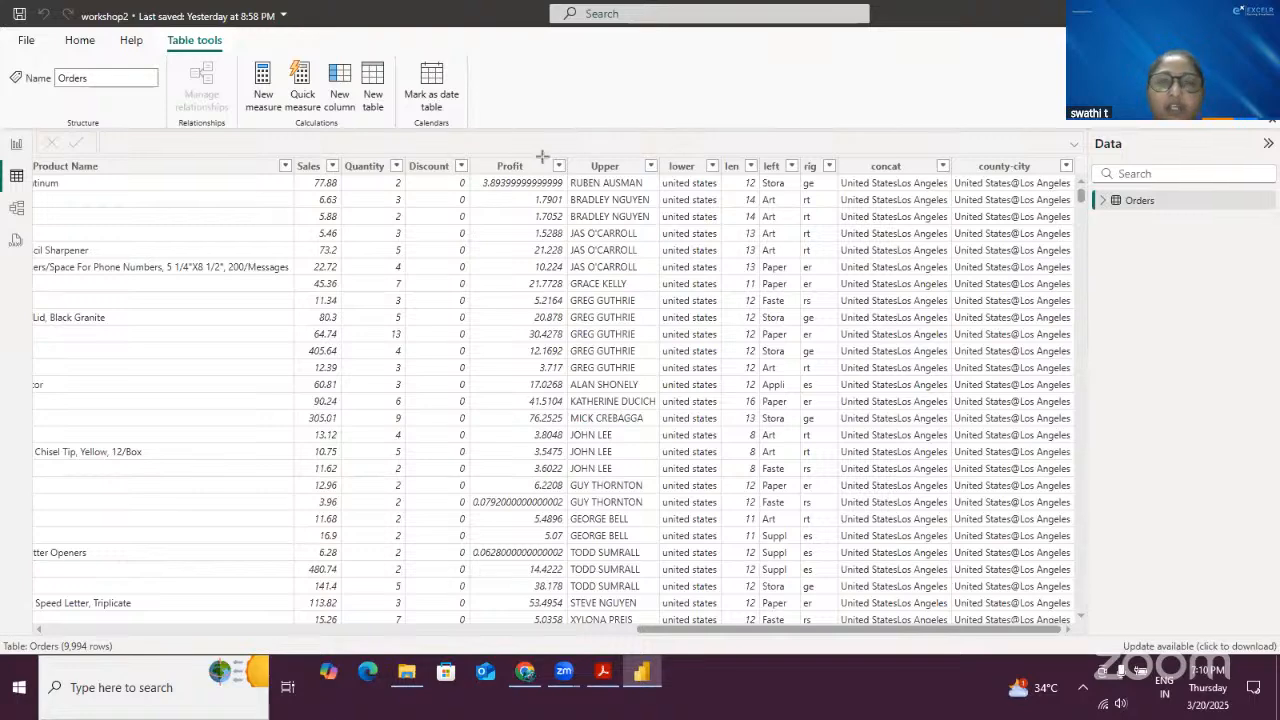
left_click_drag(558, 147, 660, 250)
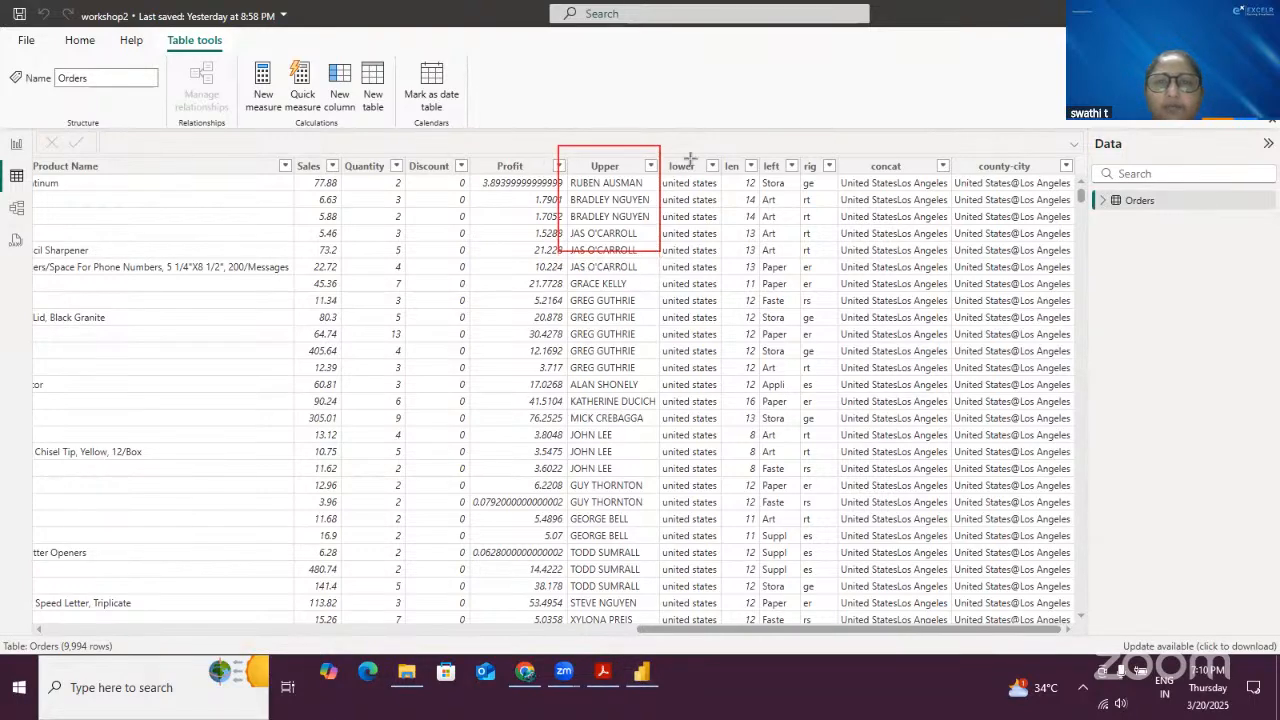
left_click_drag(661, 140, 728, 262)
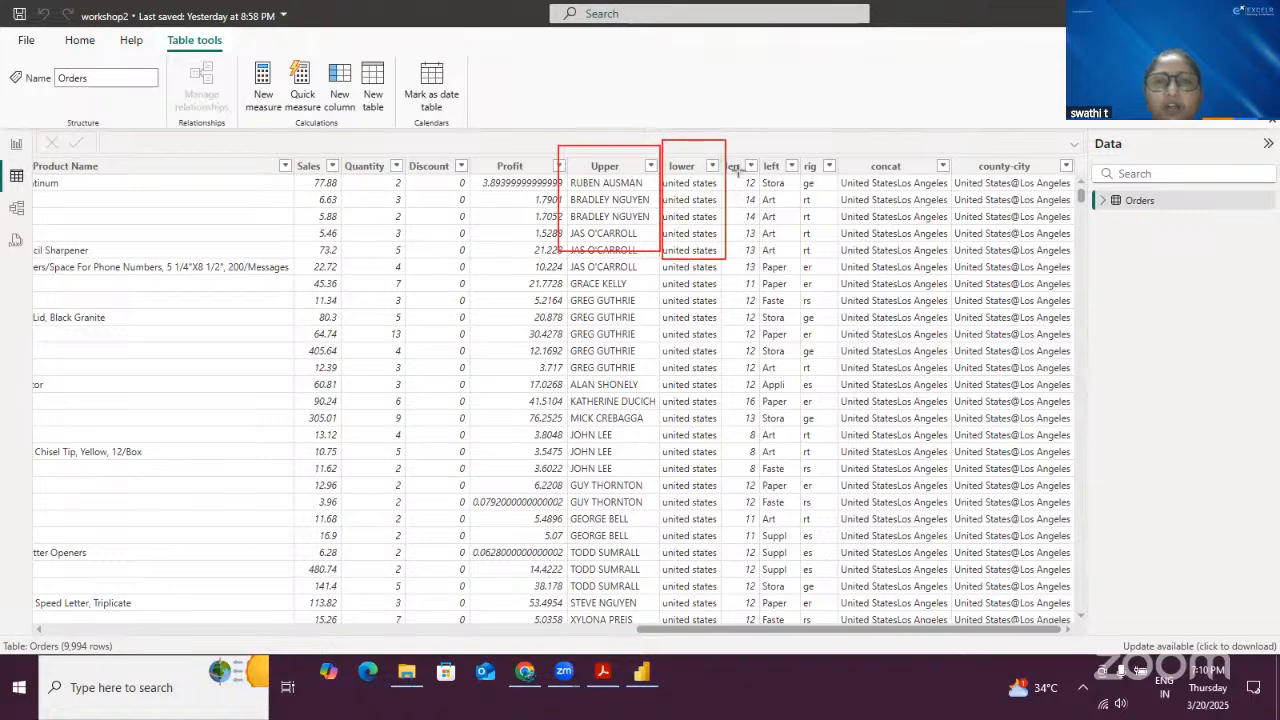
left_click_drag(723, 137, 758, 259)
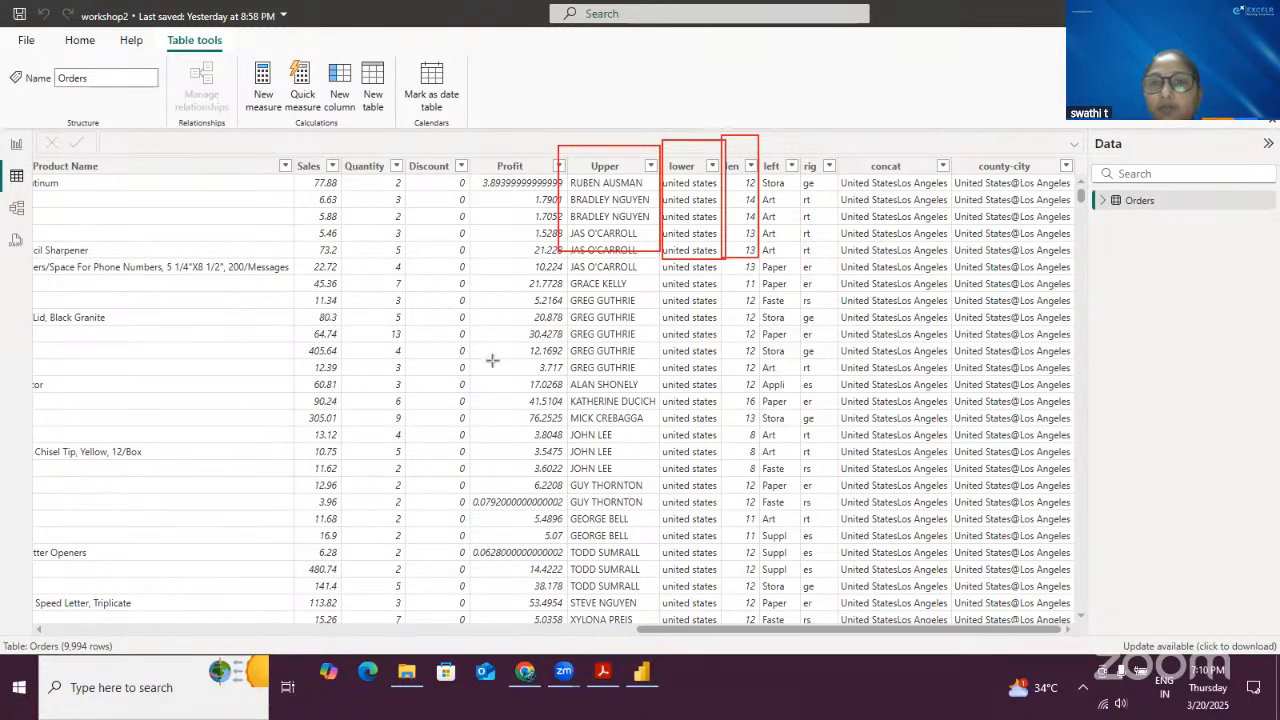
mouse_move(758, 134)
left_mouse_down()
mouse_move(765, 209)
mouse_move(805, 267)
left_mouse_up()
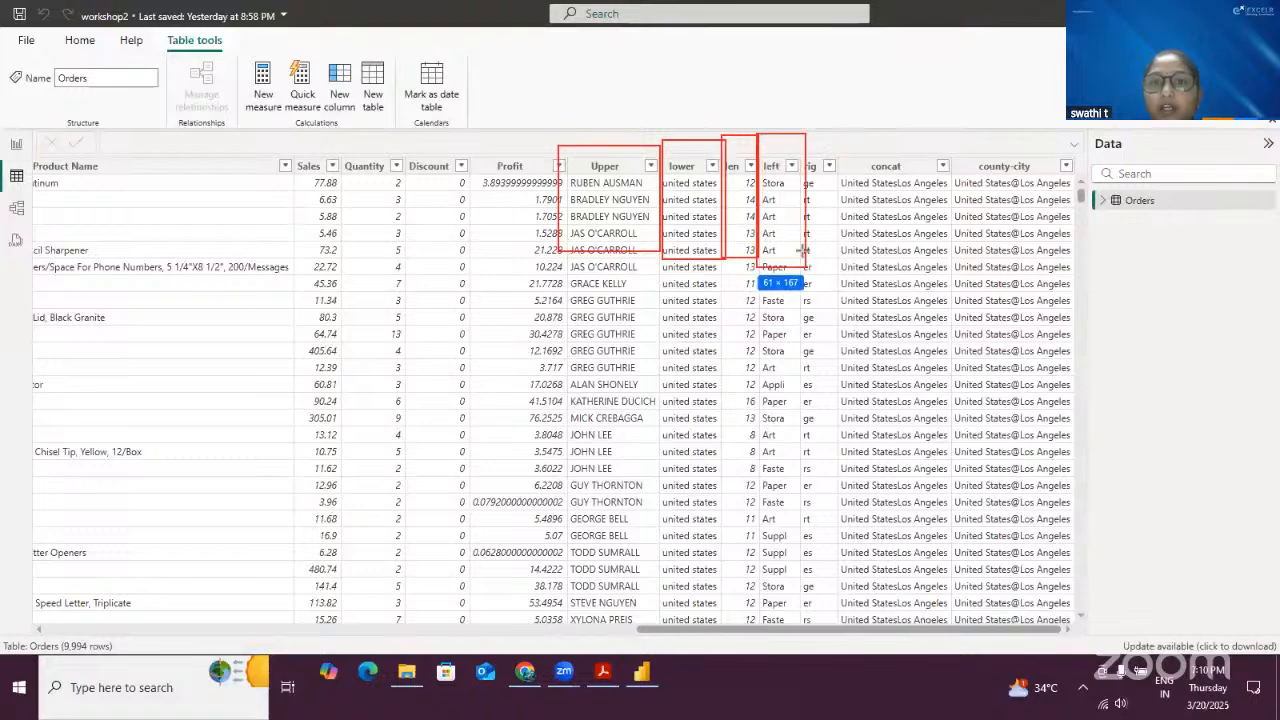
mouse_move(803, 143)
left_mouse_down()
mouse_move(825, 262)
mouse_move(840, 250)
left_mouse_up()
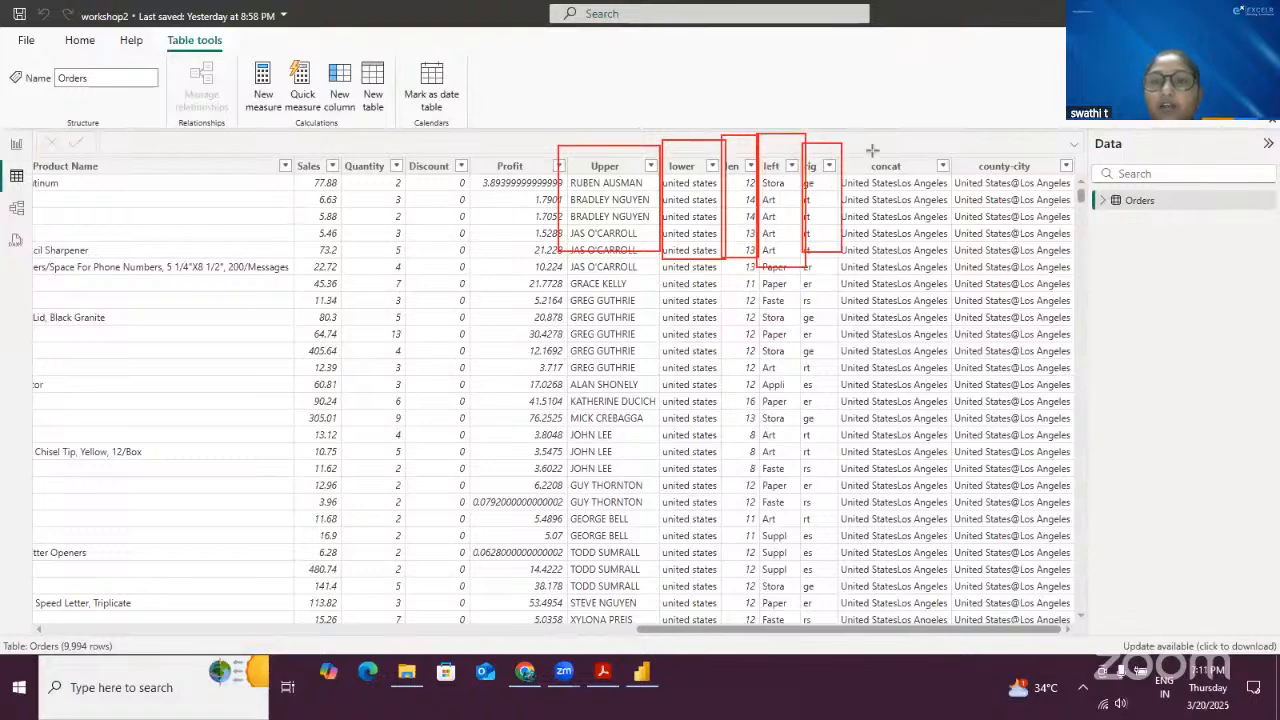
mouse_move(846, 138)
left_mouse_down()
mouse_move(905, 248)
mouse_move(950, 256)
left_mouse_up()
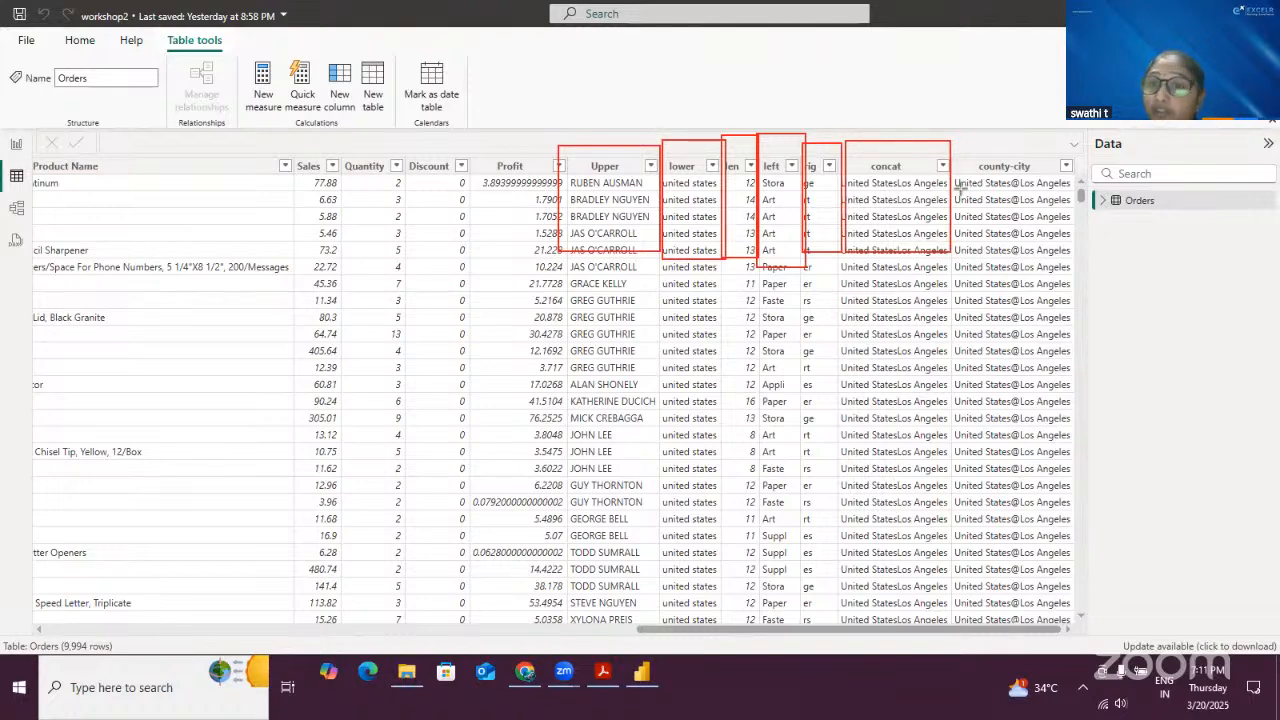
mouse_move(946, 136)
left_mouse_down()
mouse_move(976, 222)
mouse_move(1076, 262)
left_mouse_up()
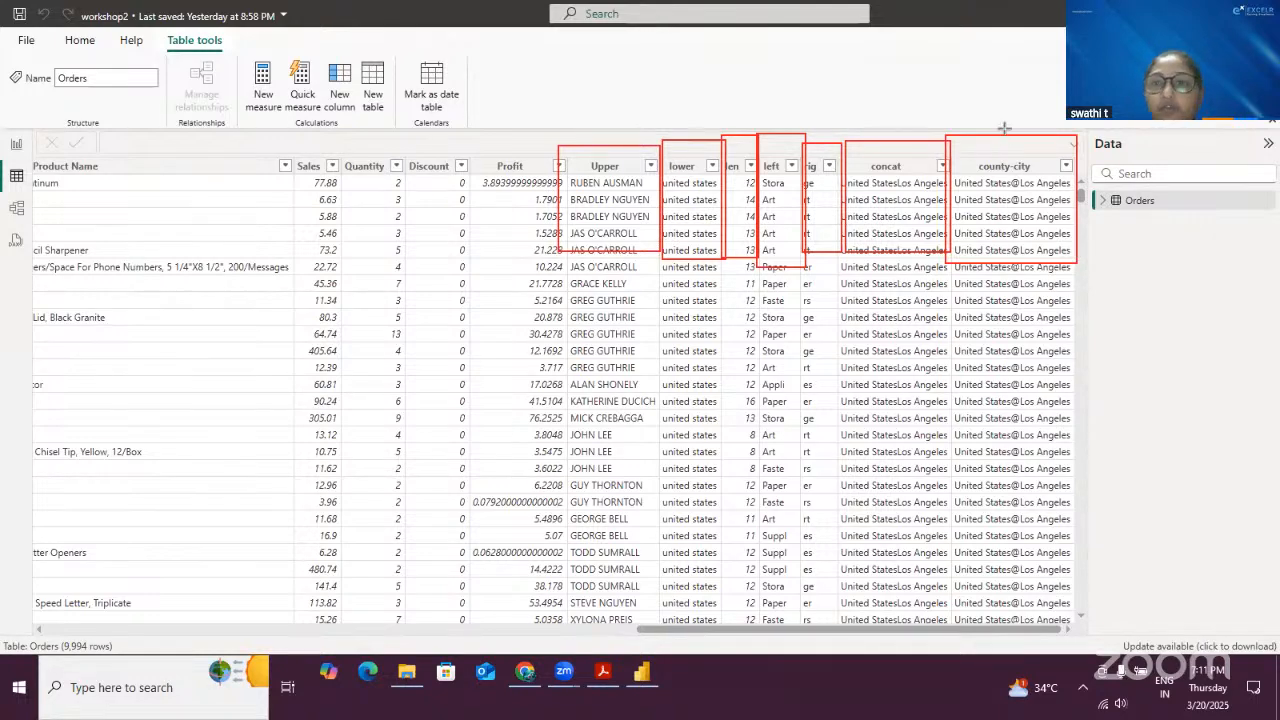
left_click_drag(987, 110, 1016, 182)
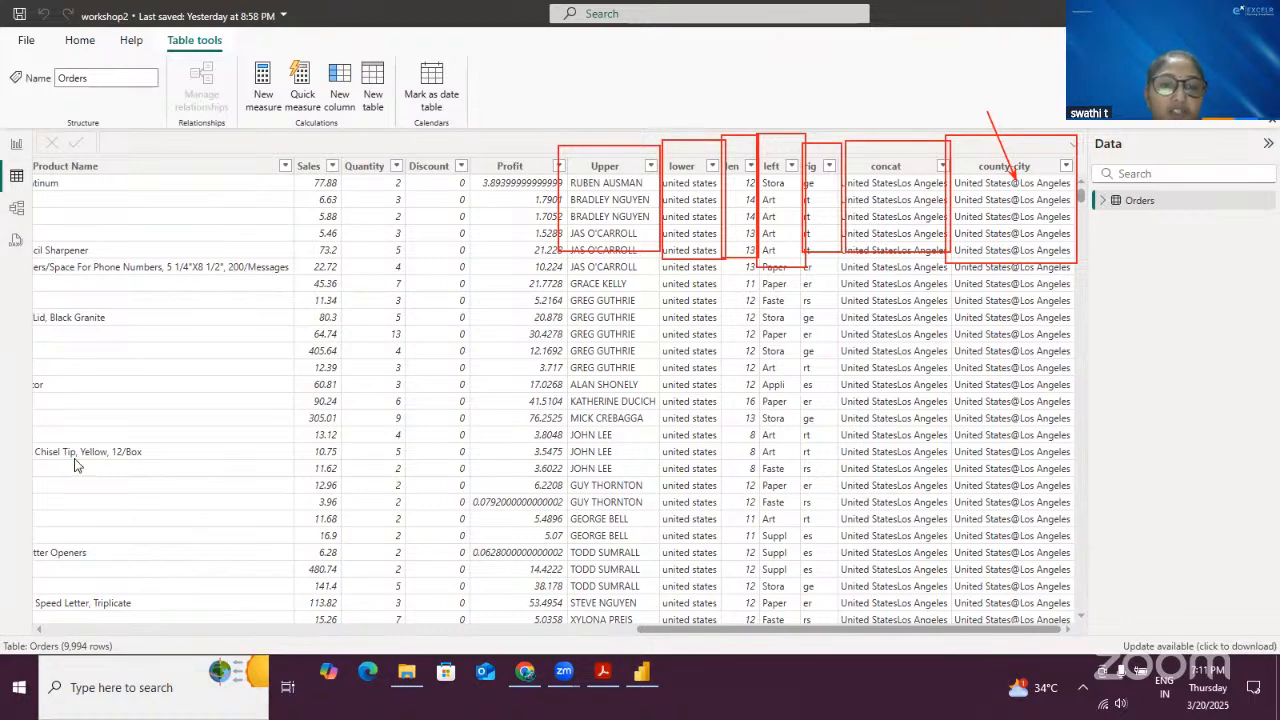
left_click(842, 99)
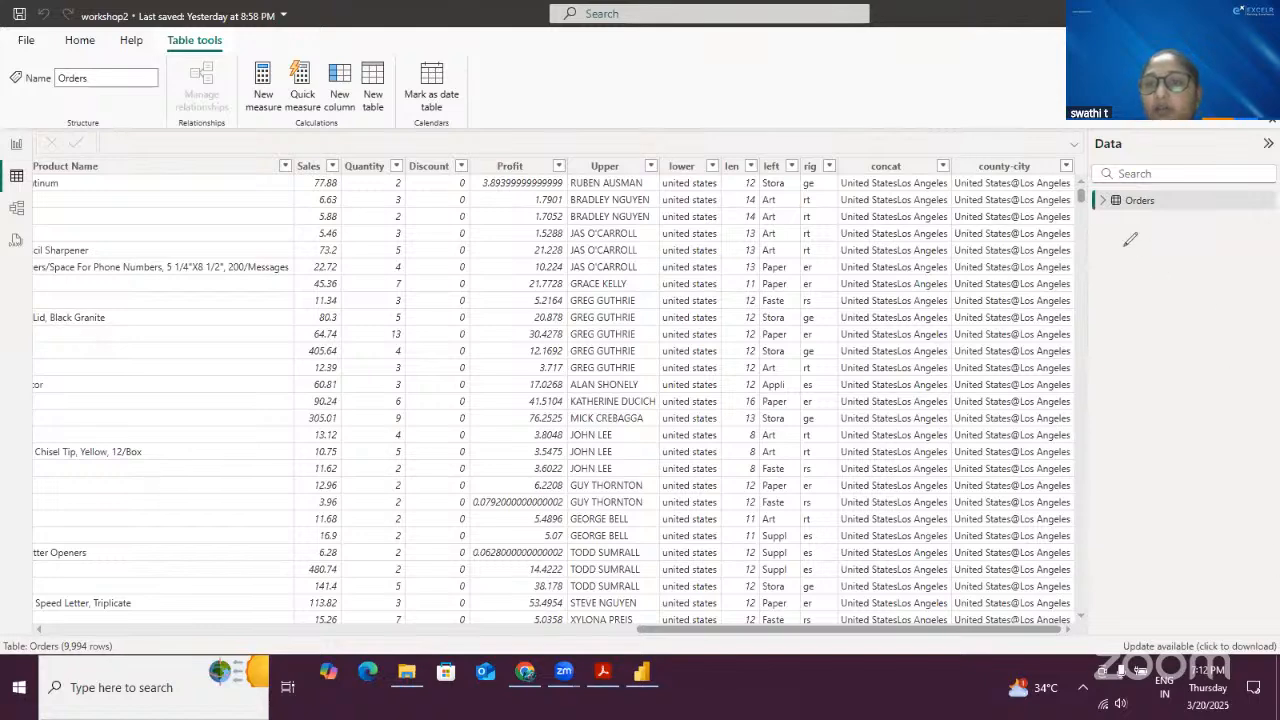
mouse_move(1121, 245)
left_mouse_down()
mouse_move(1124, 261)
mouse_move(1150, 226)
mouse_move(1152, 247)
mouse_move(1168, 242)
mouse_move(1181, 268)
mouse_move(1146, 284)
mouse_move(1186, 286)
left_mouse_up()
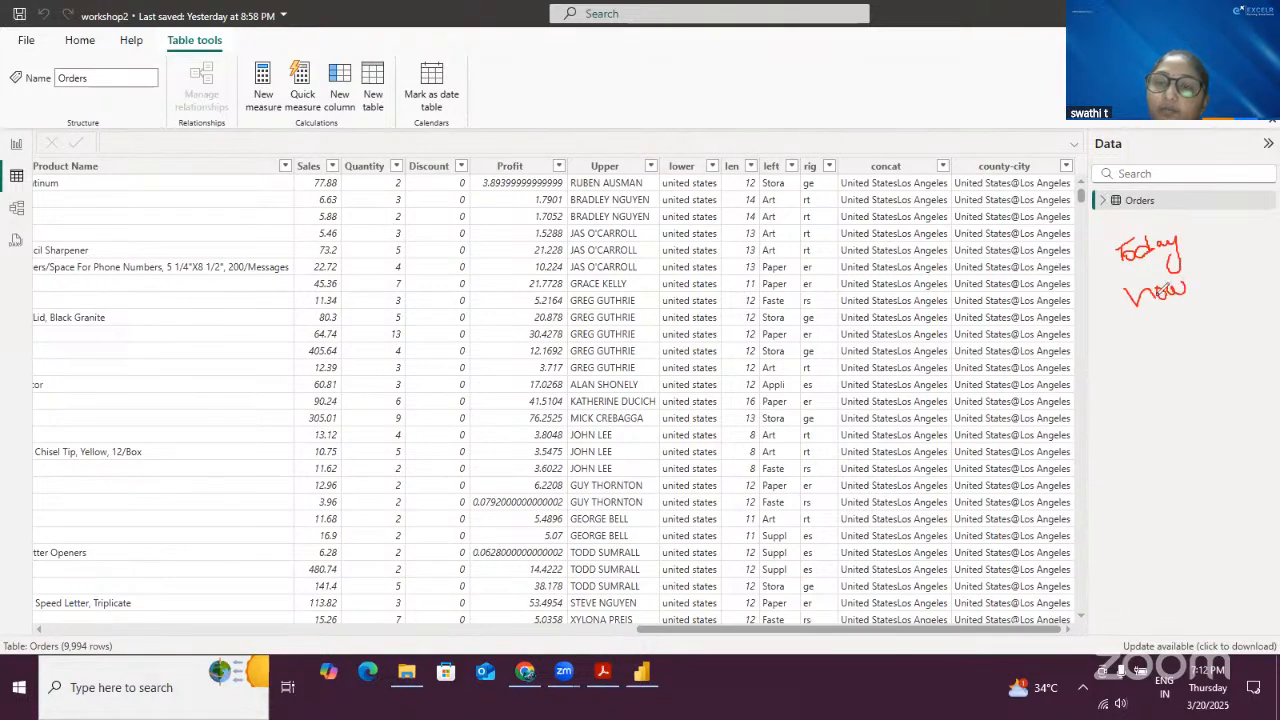
mouse_move(1142, 338)
left_mouse_down()
mouse_move(1178, 382)
mouse_move(1177, 446)
mouse_move(1198, 444)
mouse_move(1188, 454)
left_mouse_up()
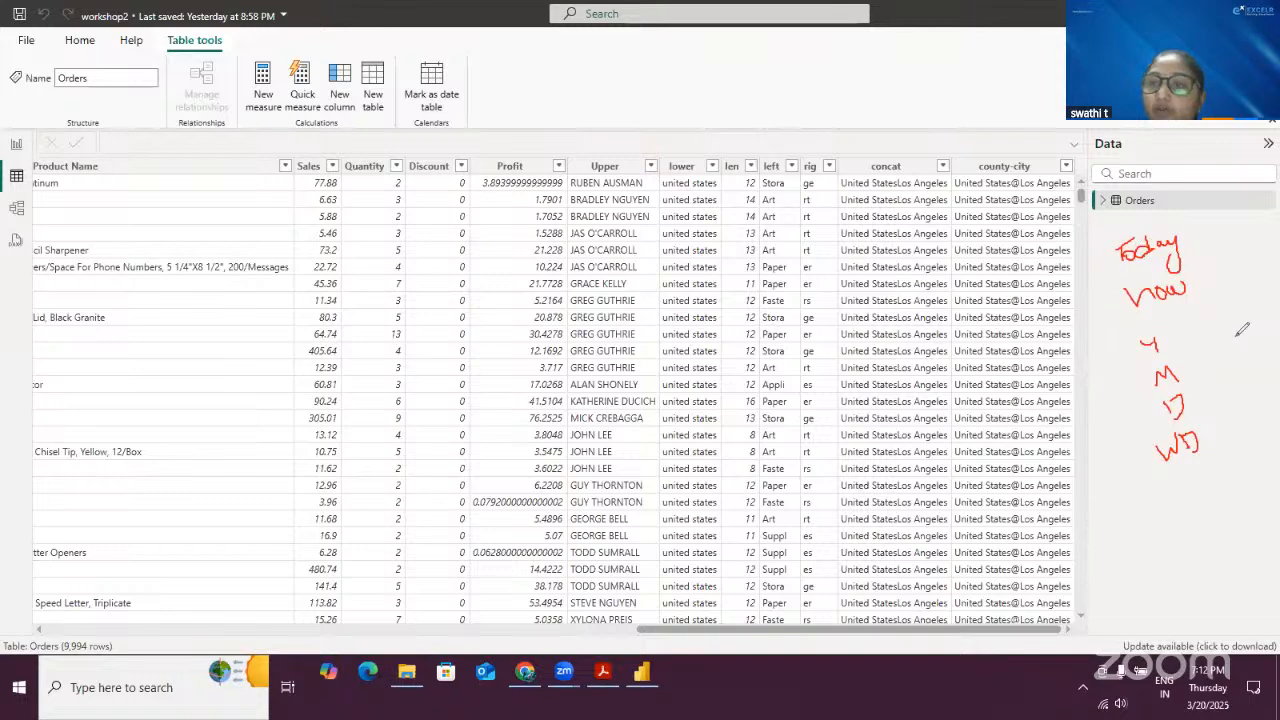
mouse_move(1196, 240)
left_mouse_down()
mouse_move(1232, 350)
mouse_move(1212, 430)
left_mouse_up()
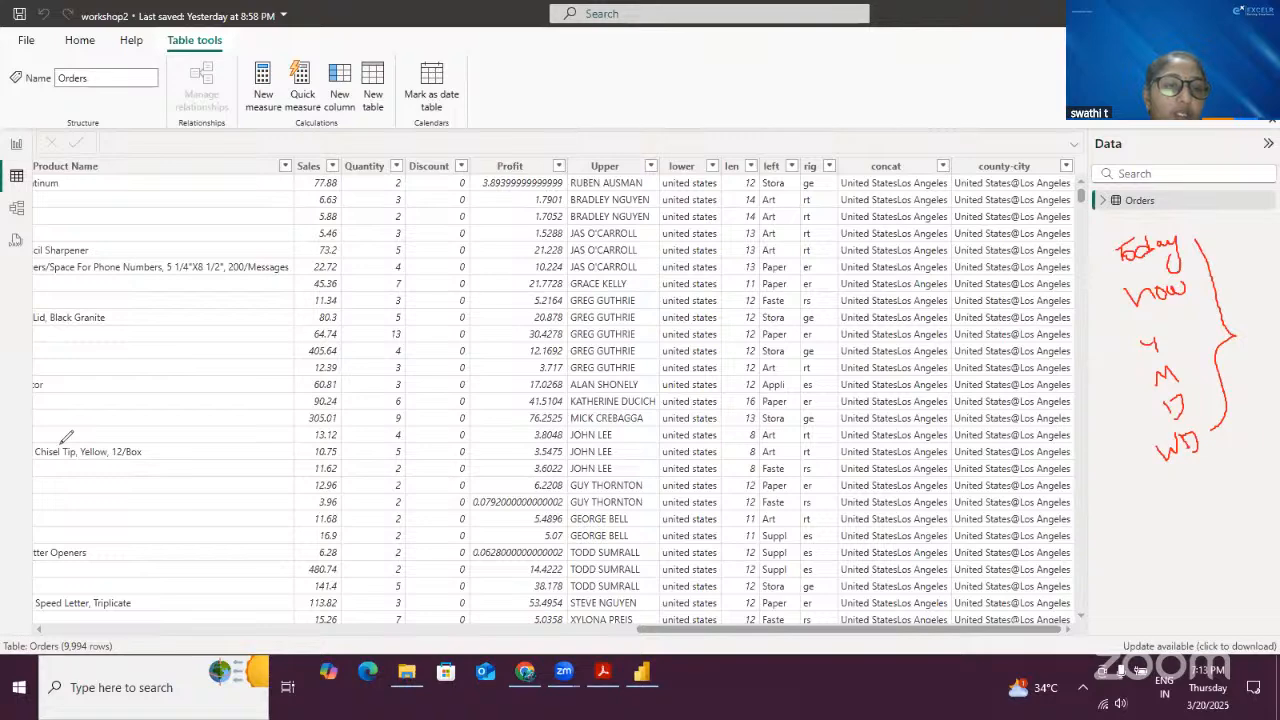
left_click(83, 529)
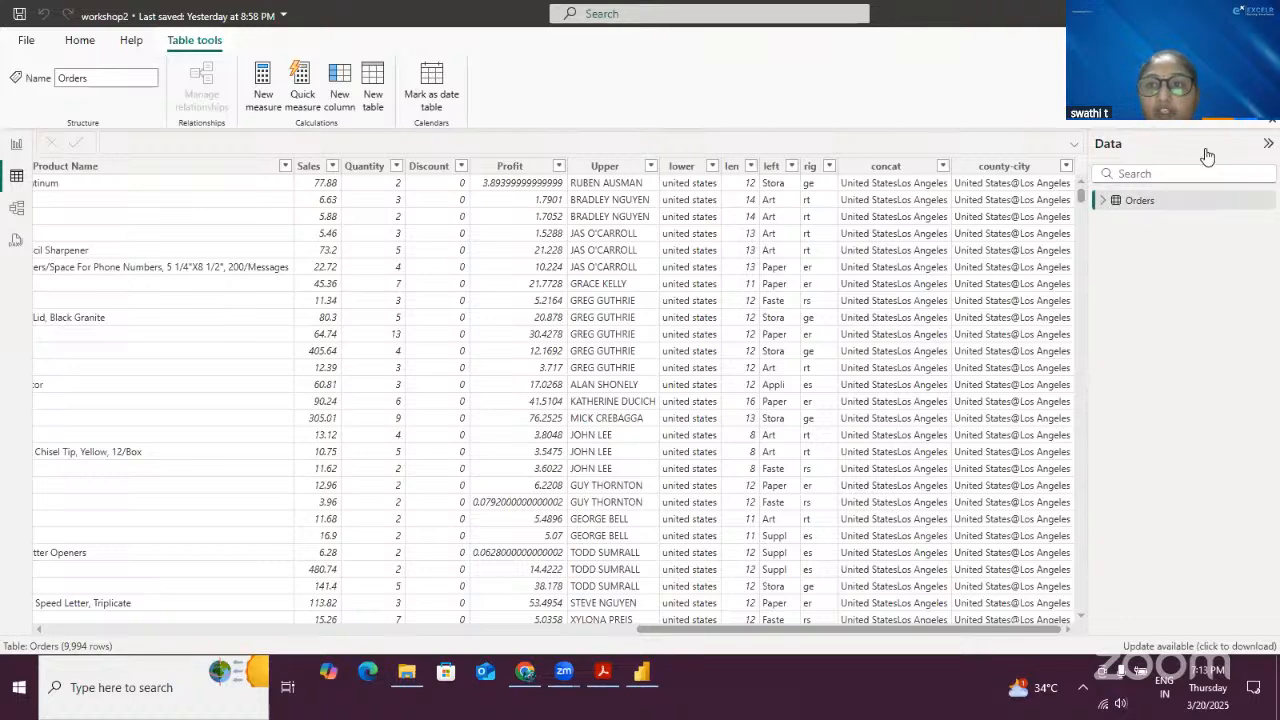
- Collapse the Data pane and select the Ship Date and Order Date columns to inspect them
left_click(1267, 144)
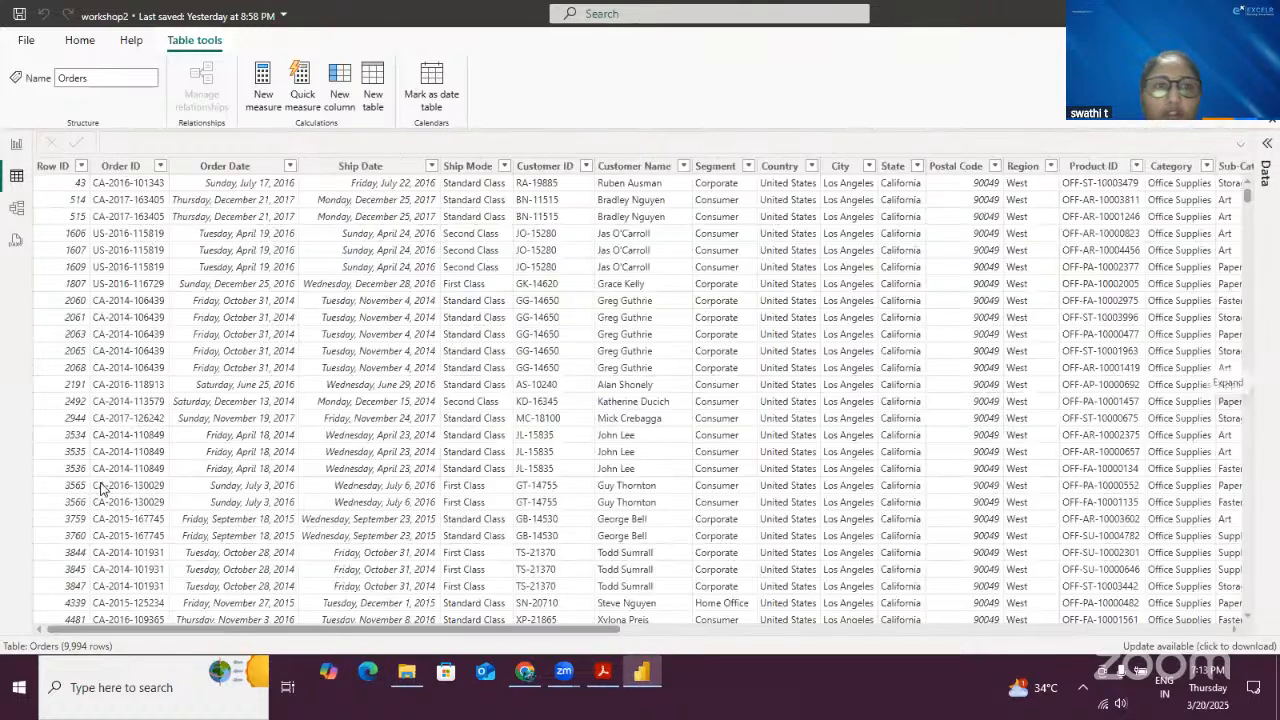
left_click(383, 166)
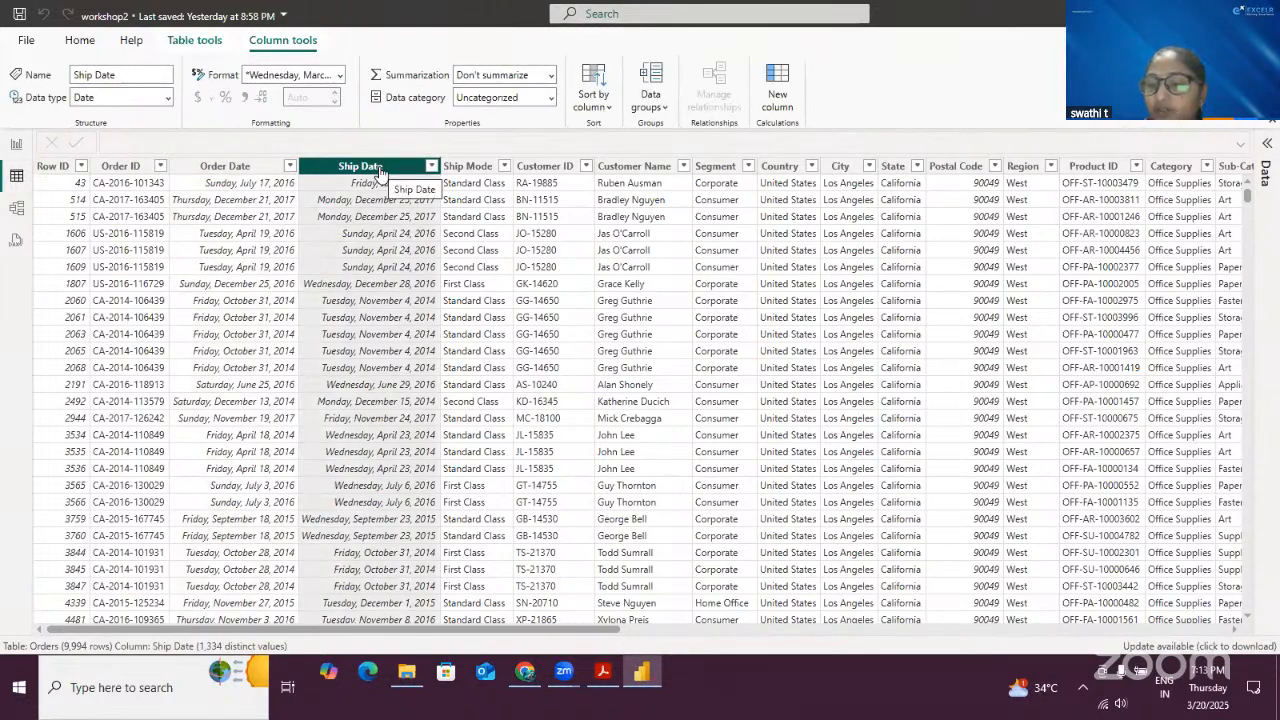
left_click(248, 168)
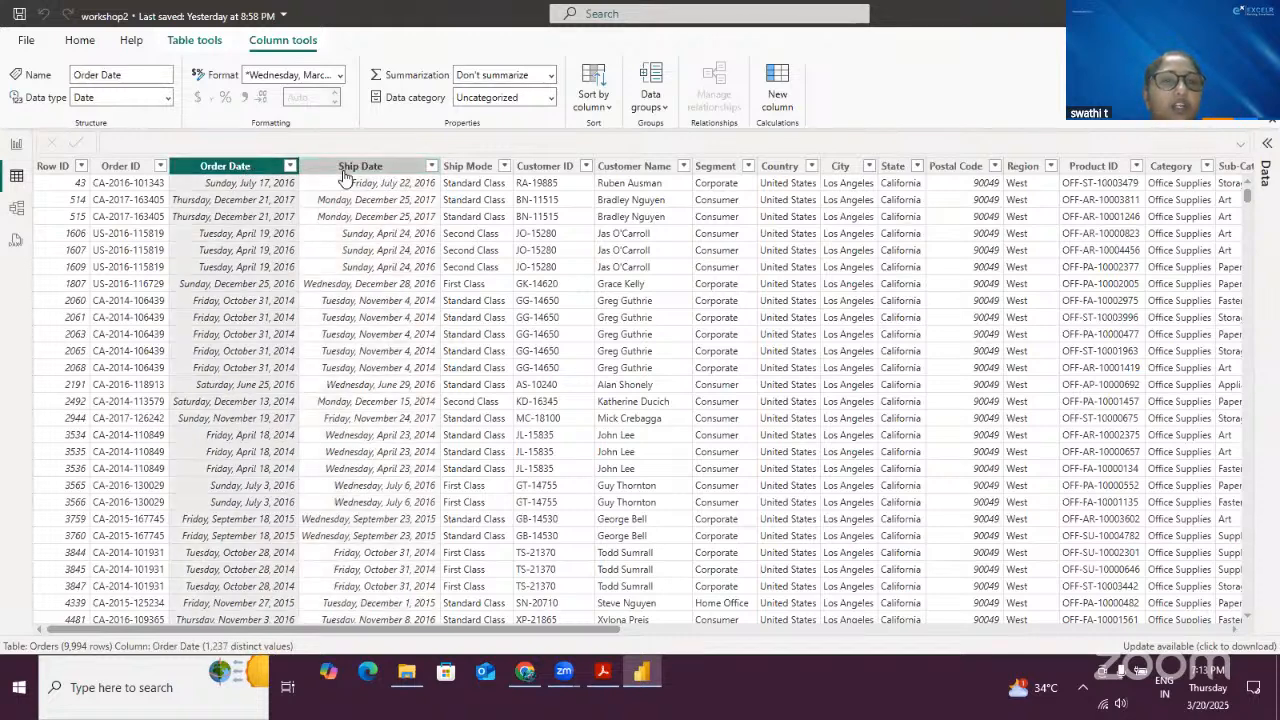
left_click(343, 166)
left_click(236, 170)
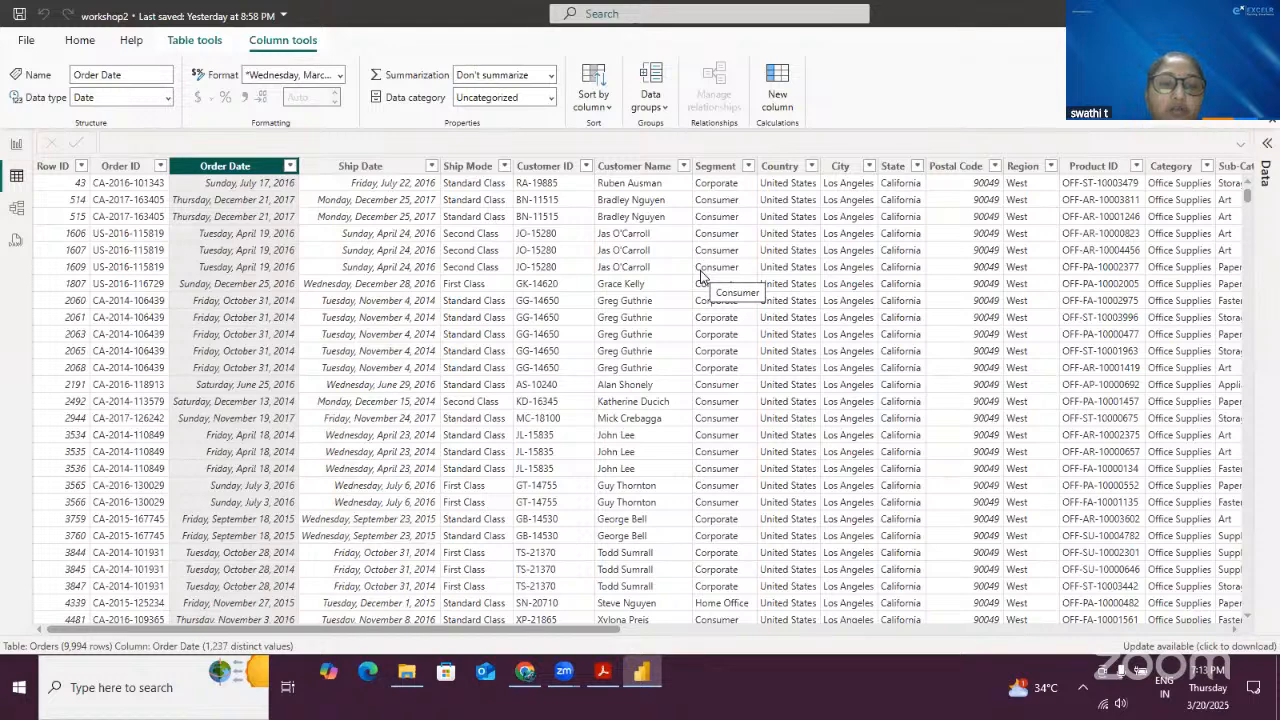
- Select the Order Date, Ship Date and Customer ID columns to compare their values and formats
left_click(356, 168)
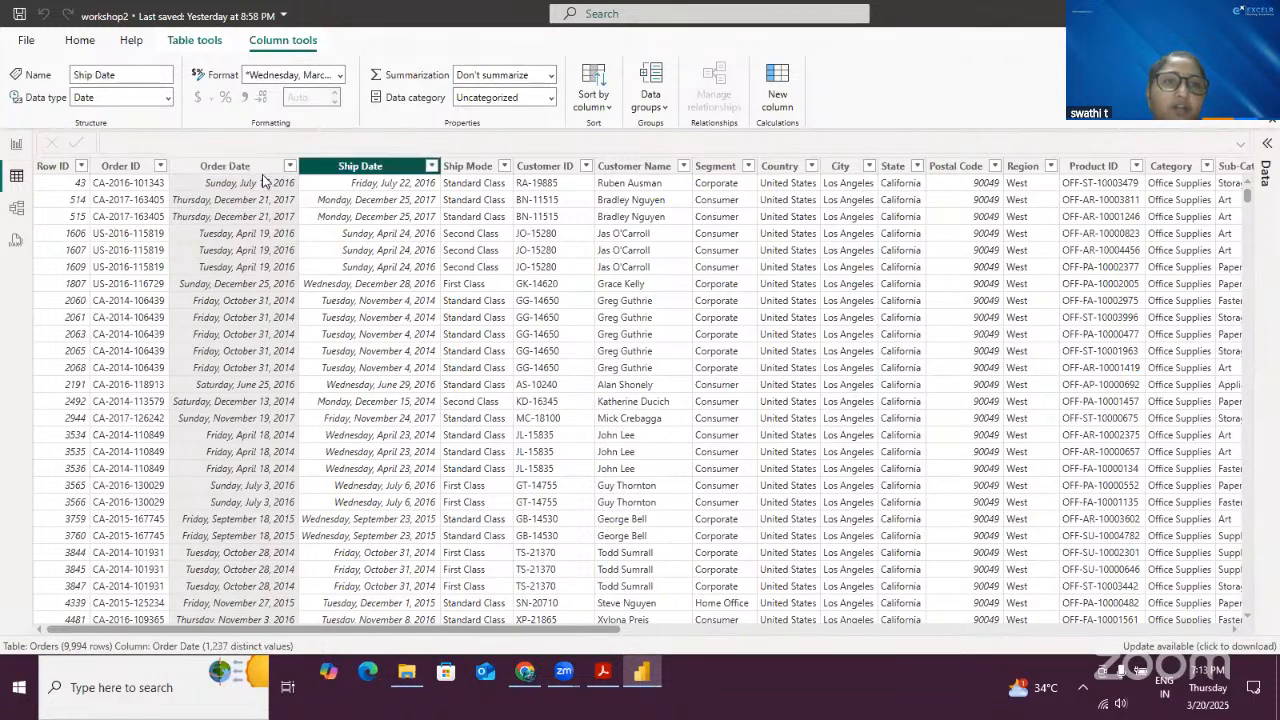
left_click(237, 167)
left_click(343, 168)
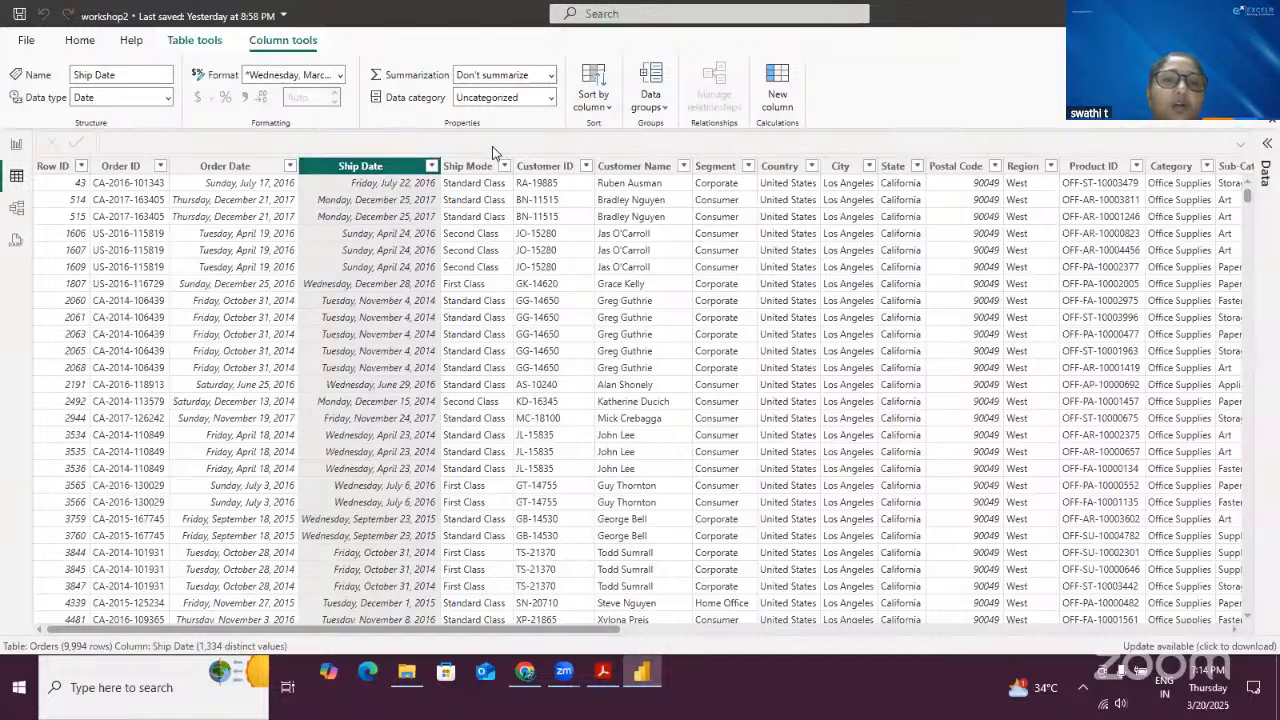
left_click(532, 267)
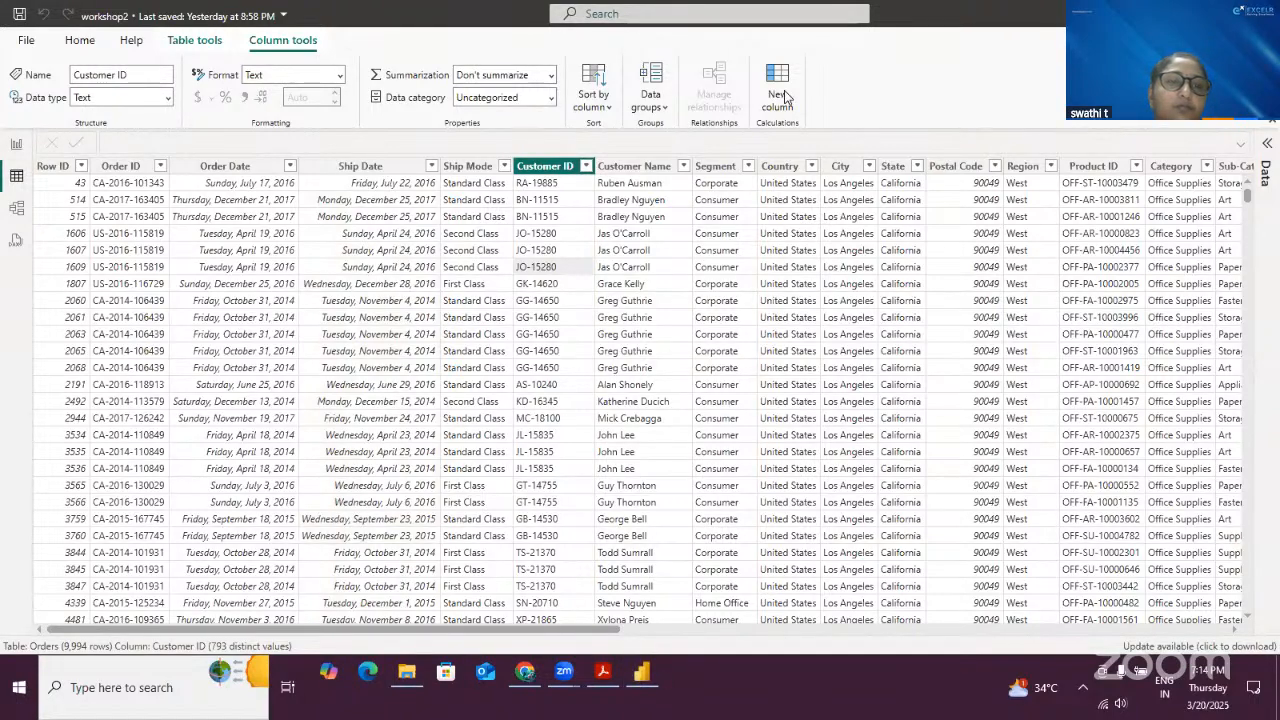
- Add a new calculated column named TodaysDate with the formula TodaysDate = TODAY()
left_click_drag(752, 52, 812, 147)
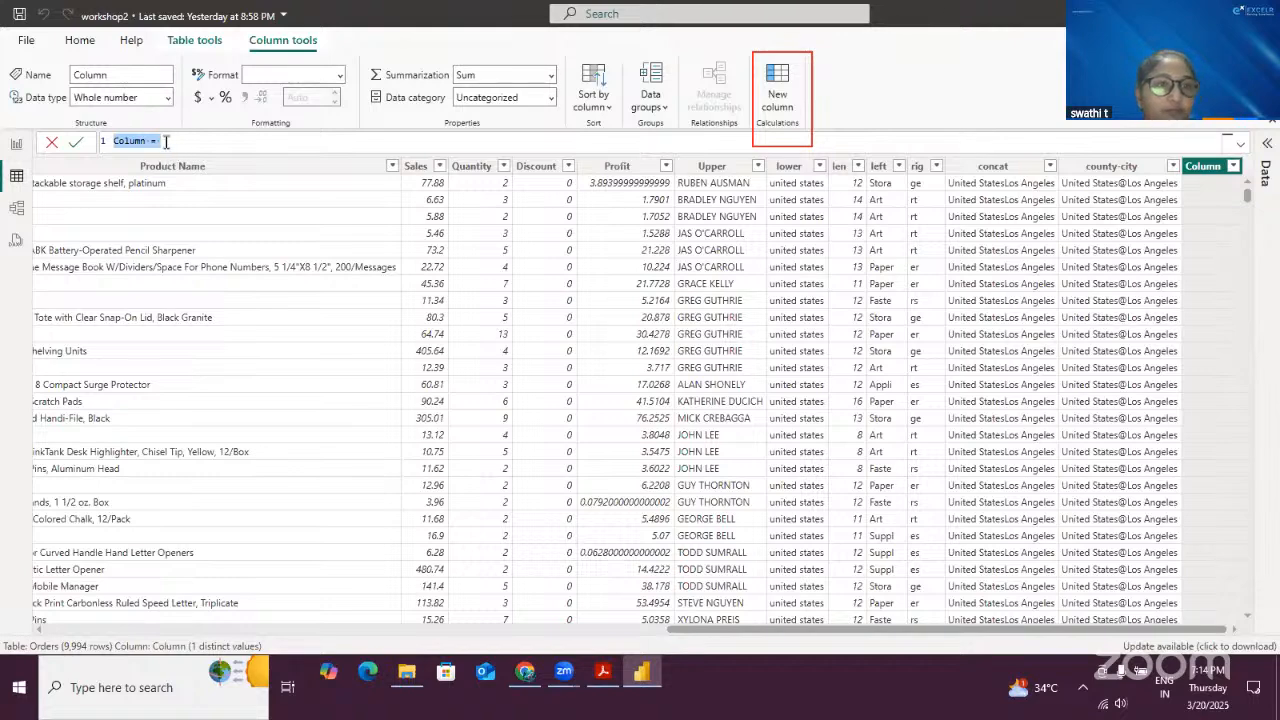
scroll(167, 142, "up", 3)
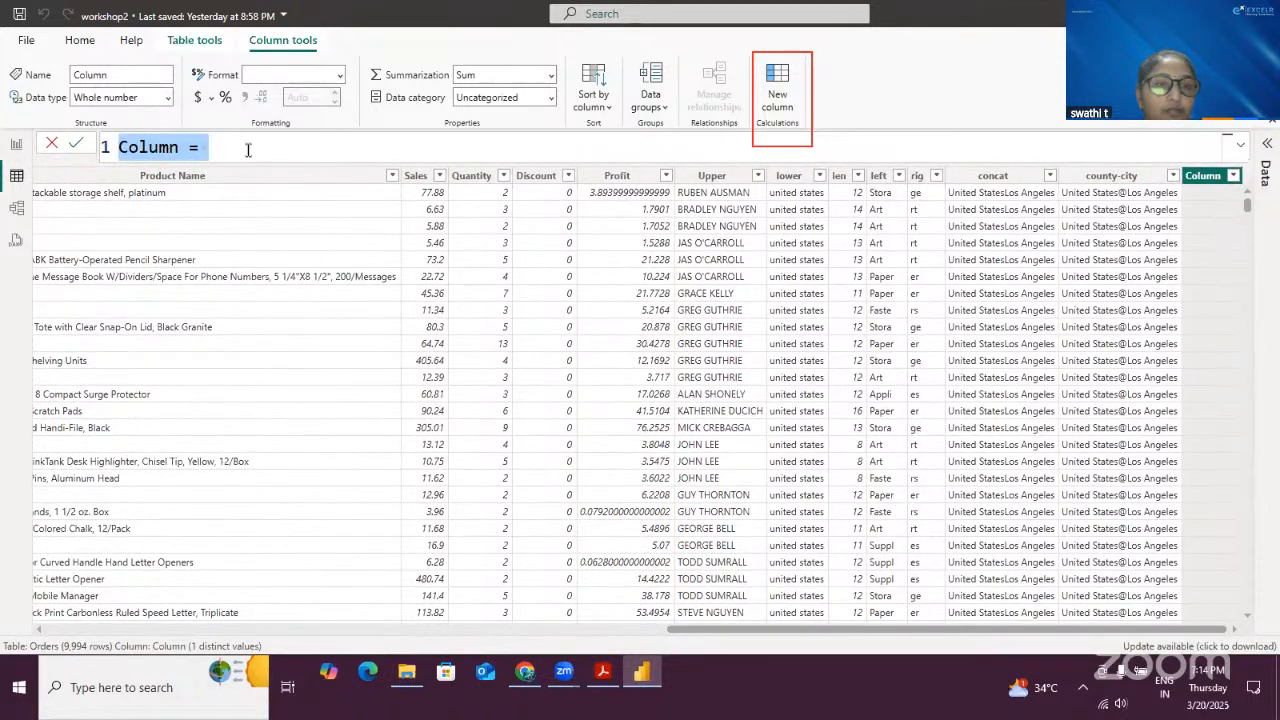
key("ctrl+a")
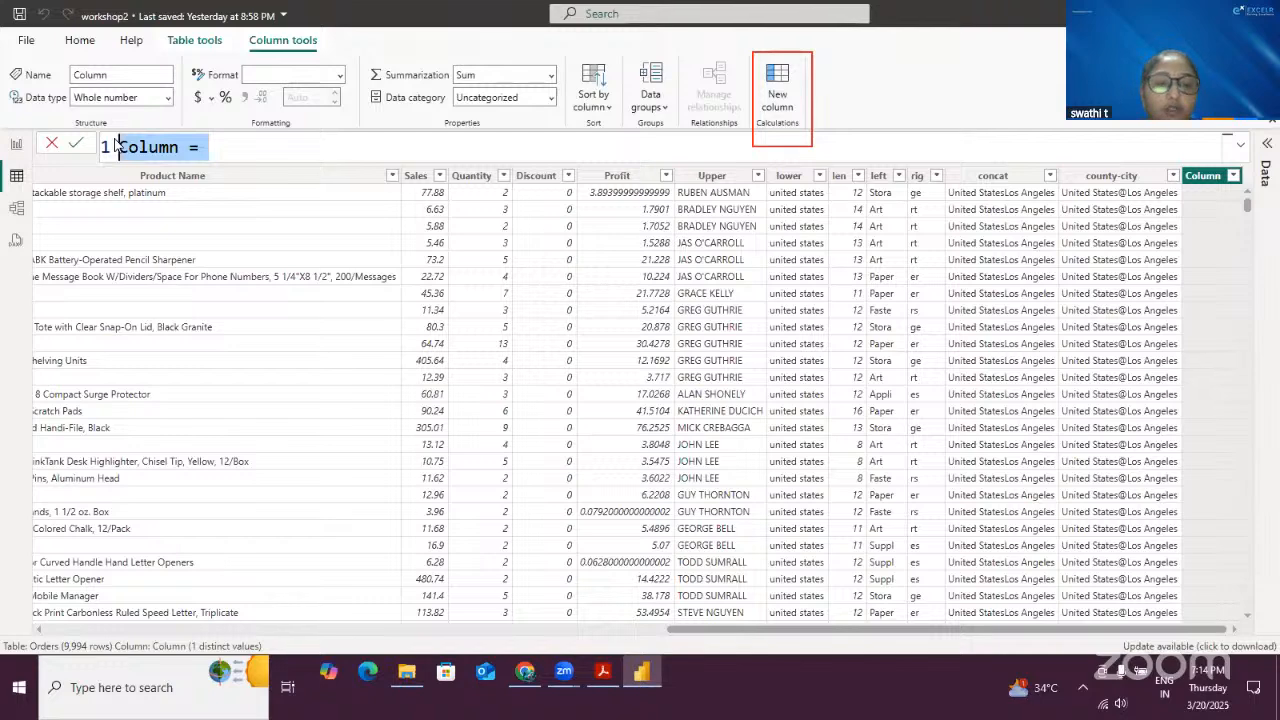
key("BackSpace")
type("Todays")
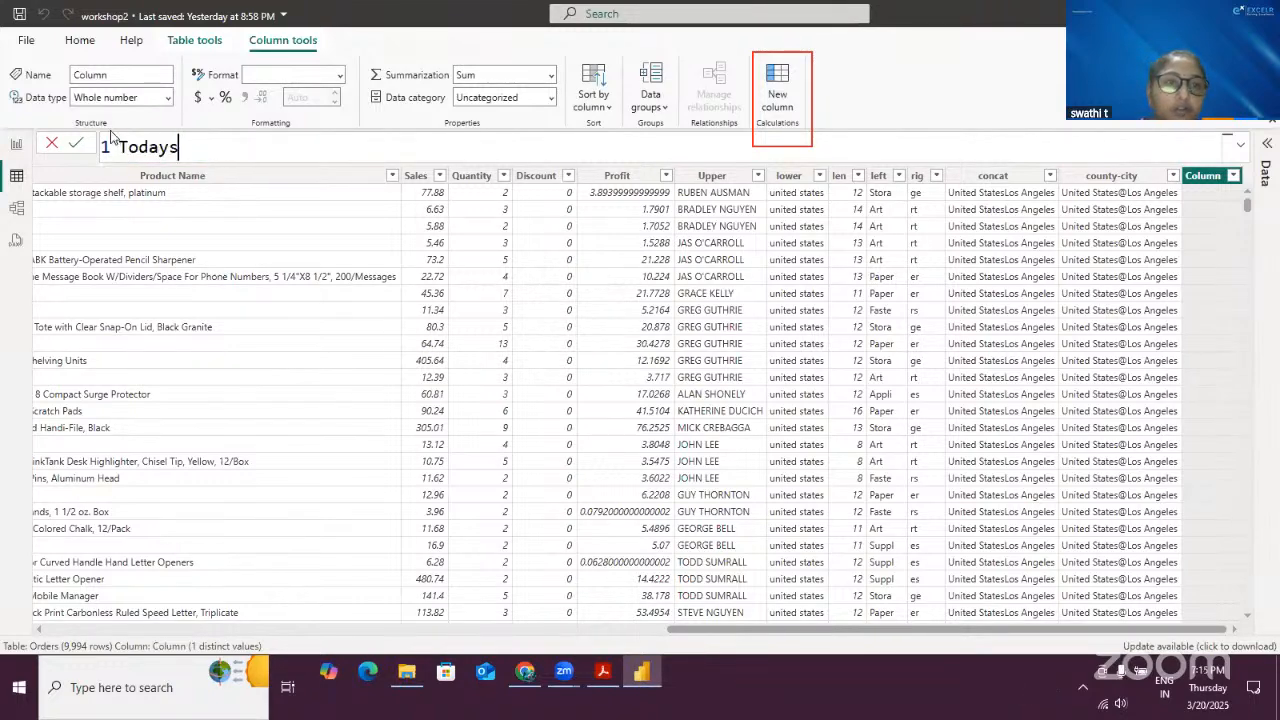
type("Da")
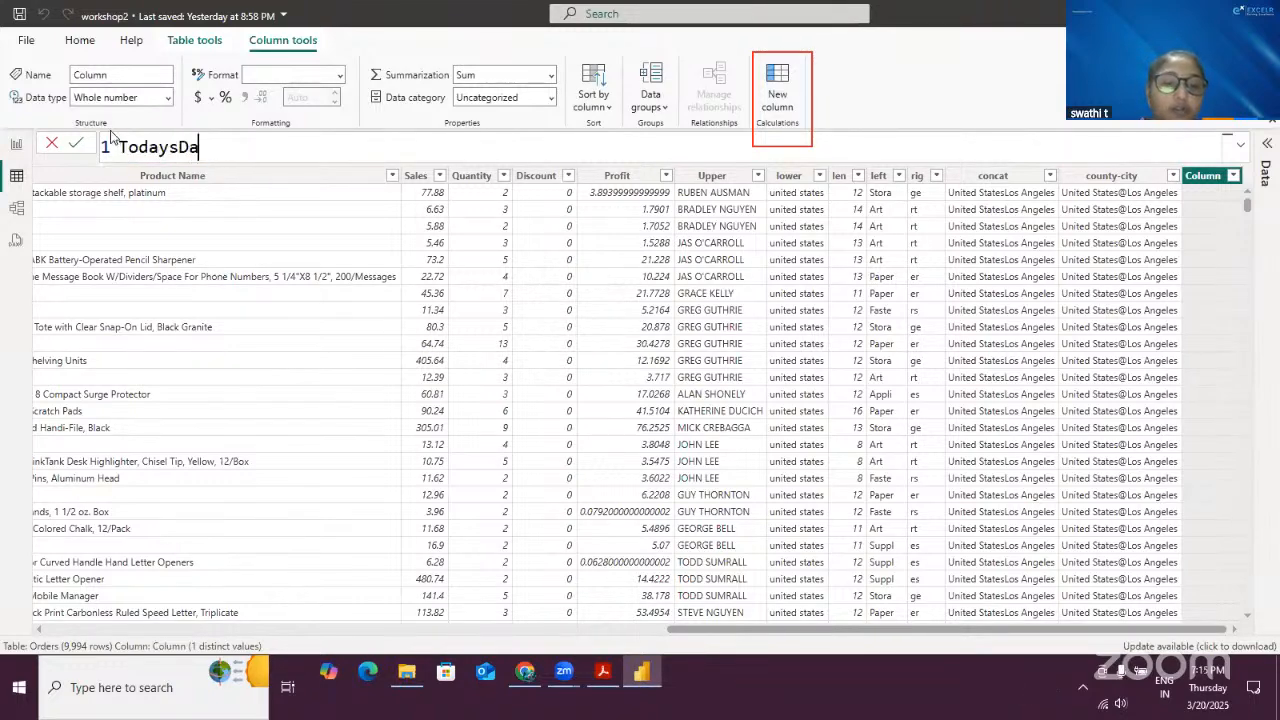
type("te =")
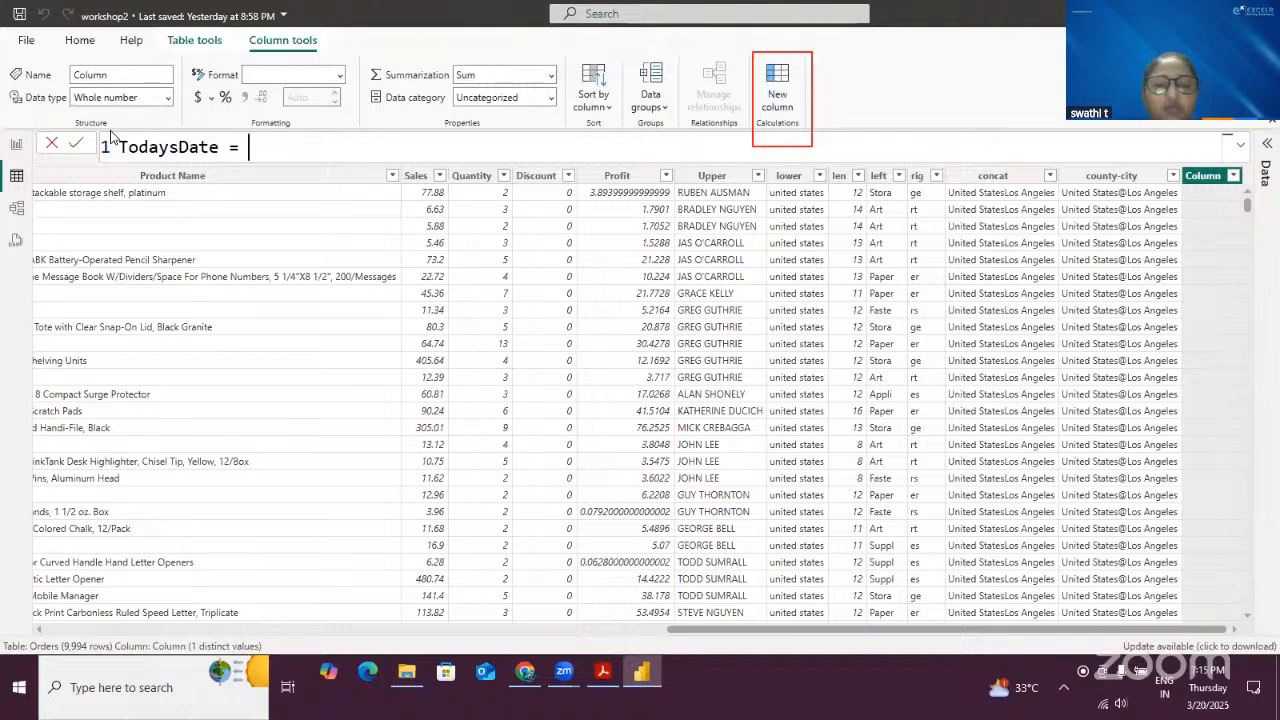
type("Tod")
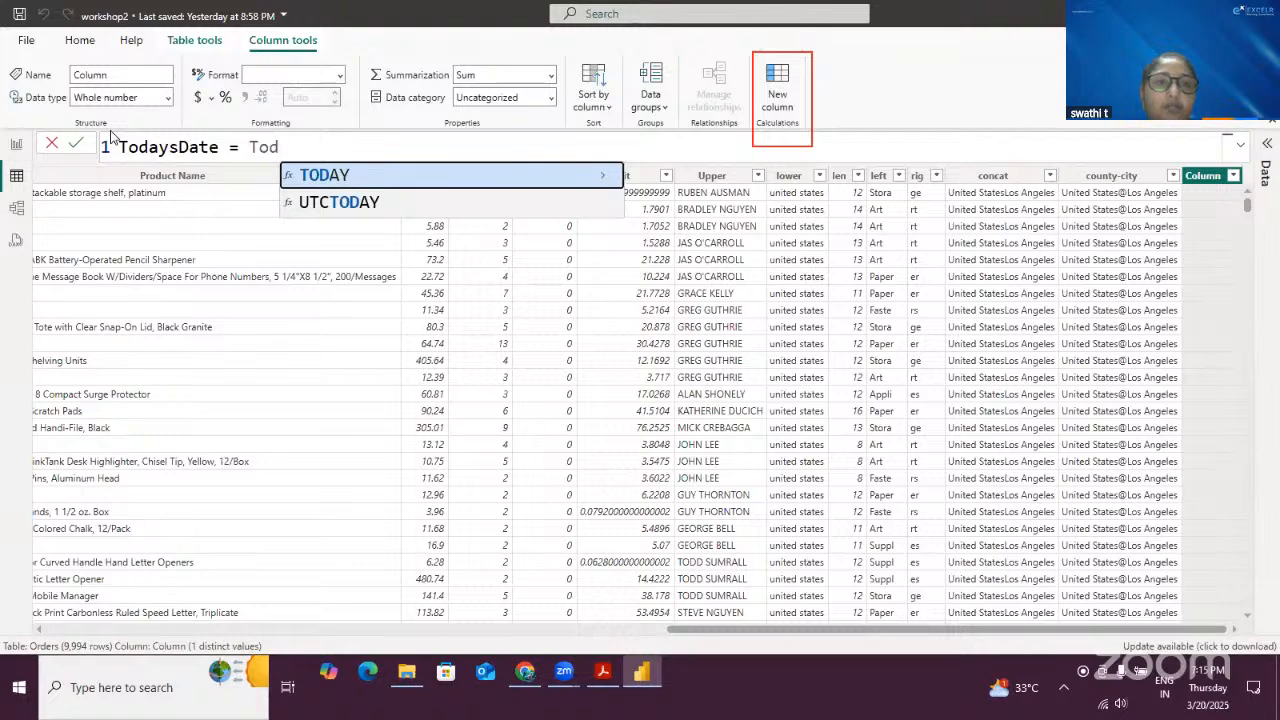
key("Tab")
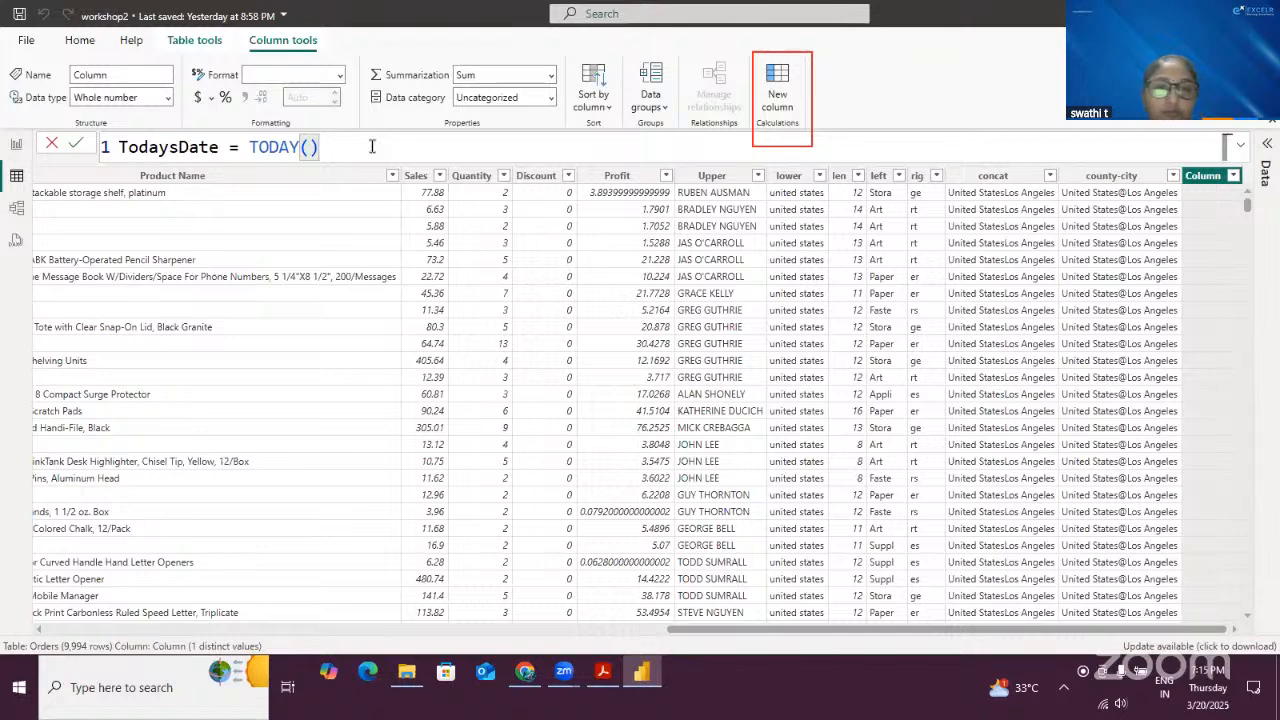
left_click(76, 147)
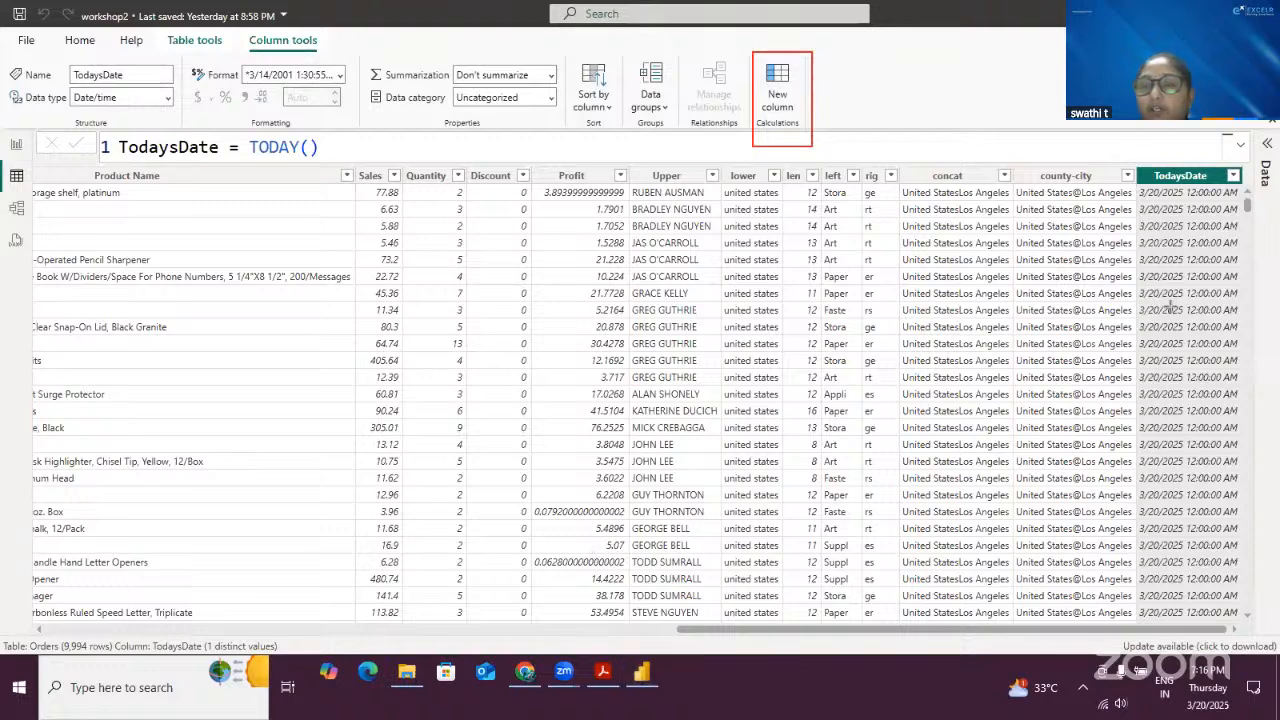
- Change the TodaysDate column's format to 14/03/2001 (dd/mm/yyyy)
mouse_move(1128, 155)
left_mouse_down()
mouse_move(1266, 488)
mouse_move(1256, 530)
left_mouse_up()
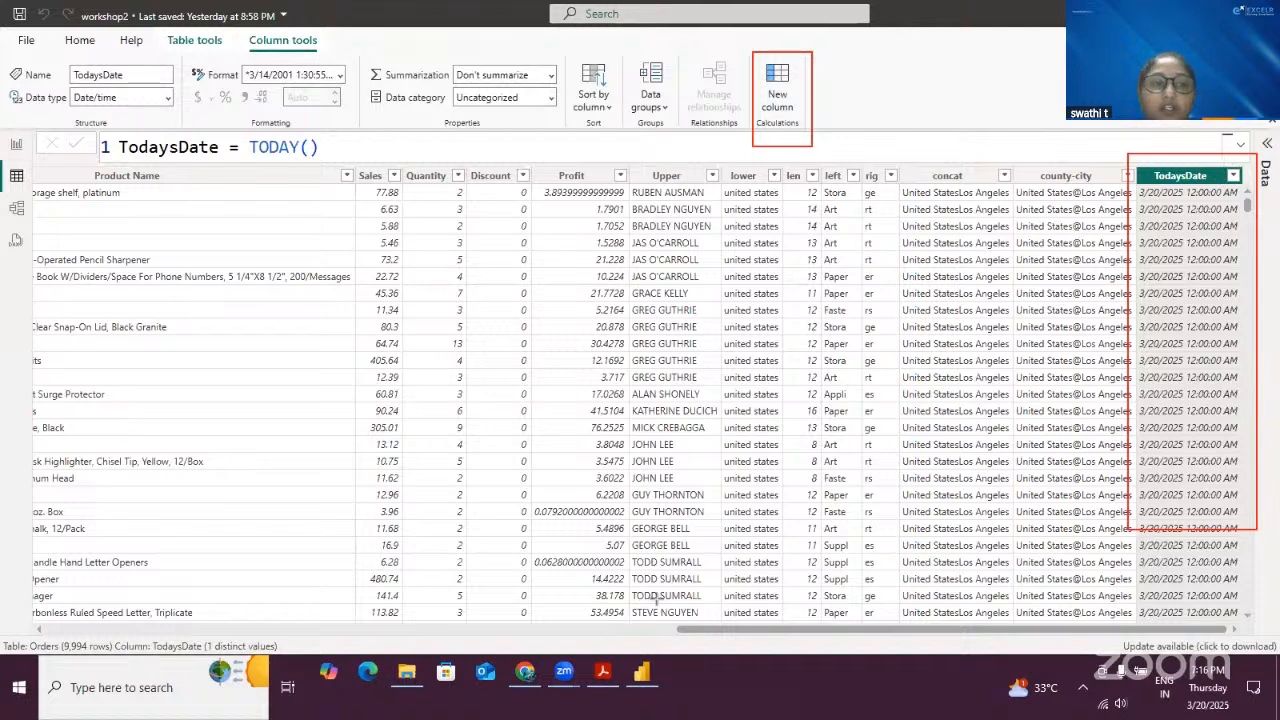
right_click(1185, 177)
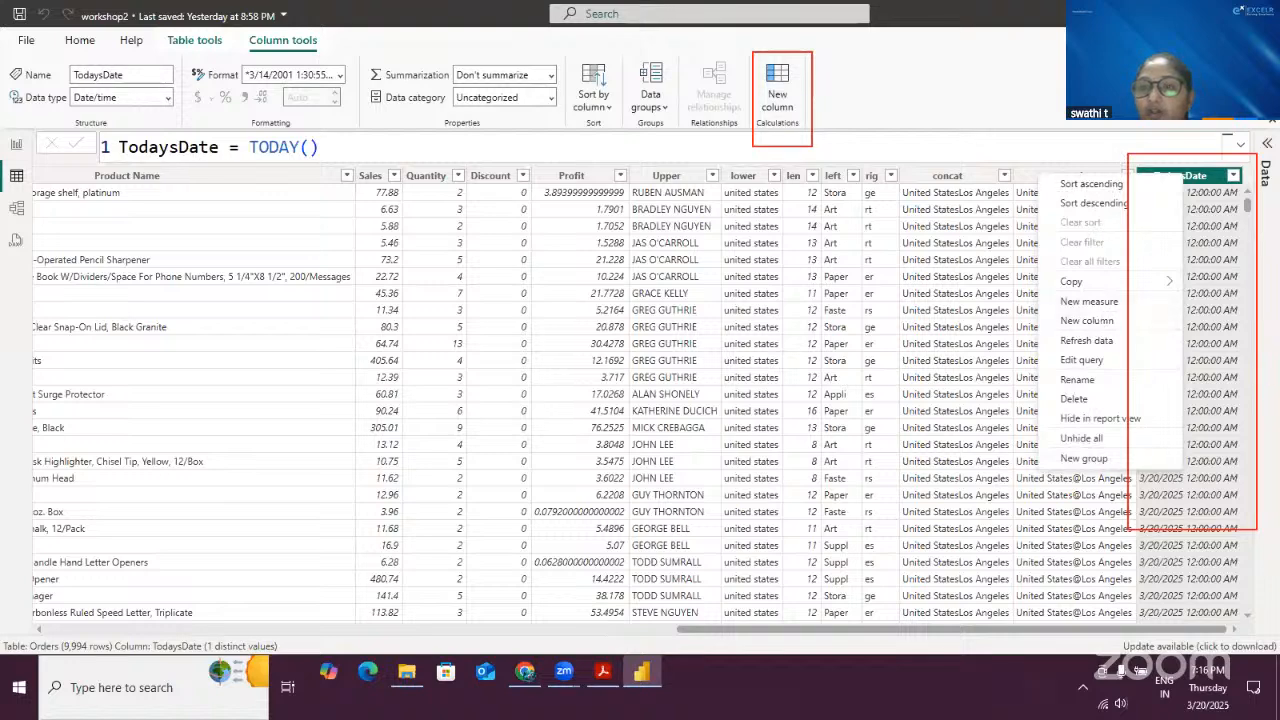
left_click(1206, 186)
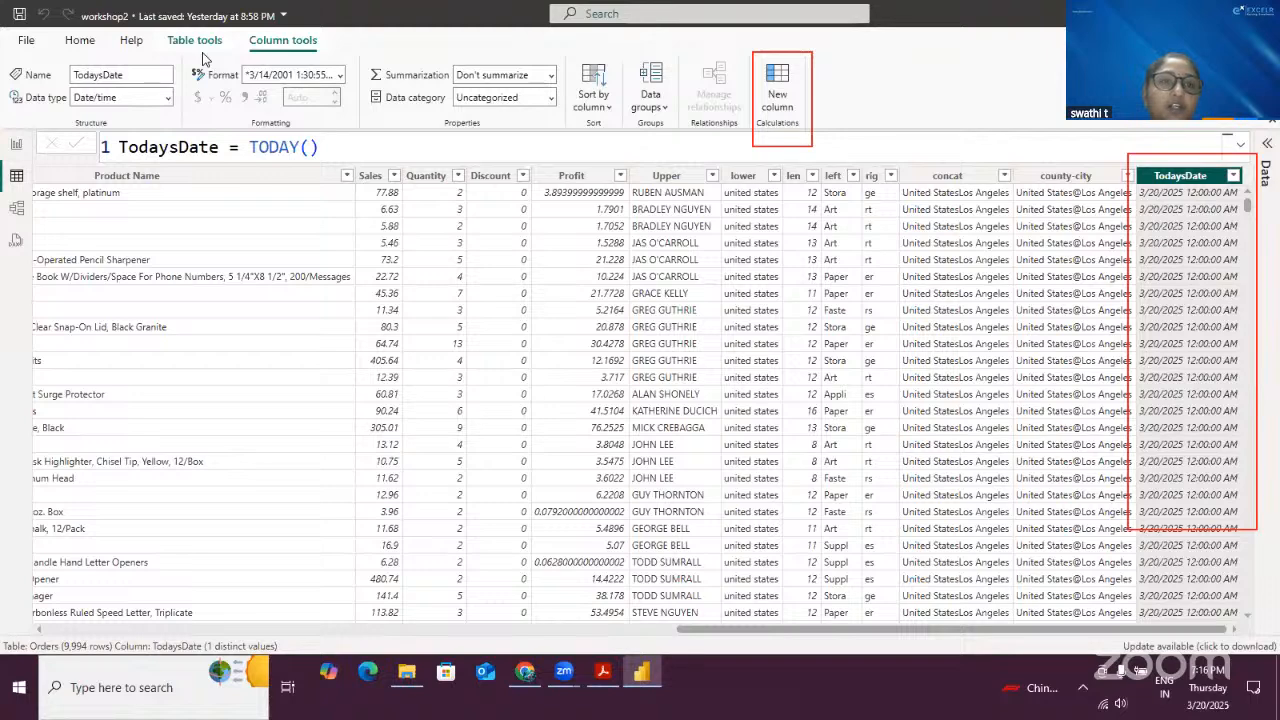
left_click_drag(178, 55, 360, 92)
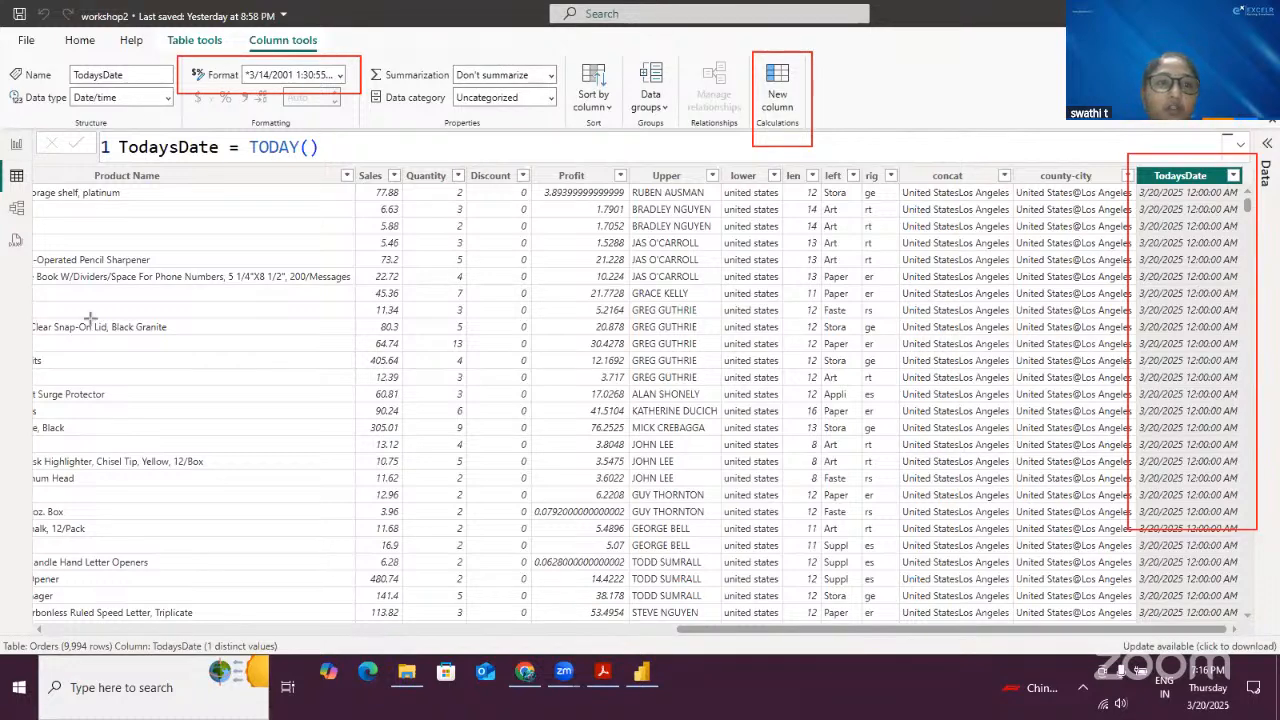
left_click(340, 76)
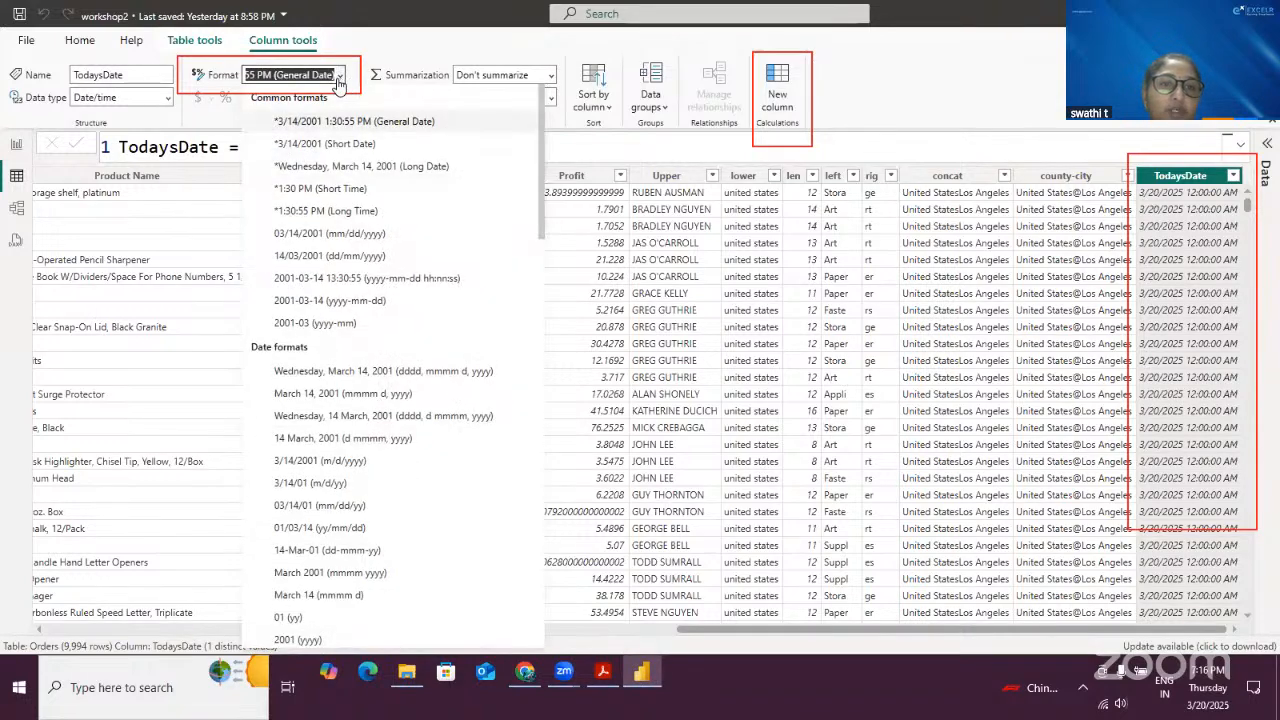
left_click(346, 259)
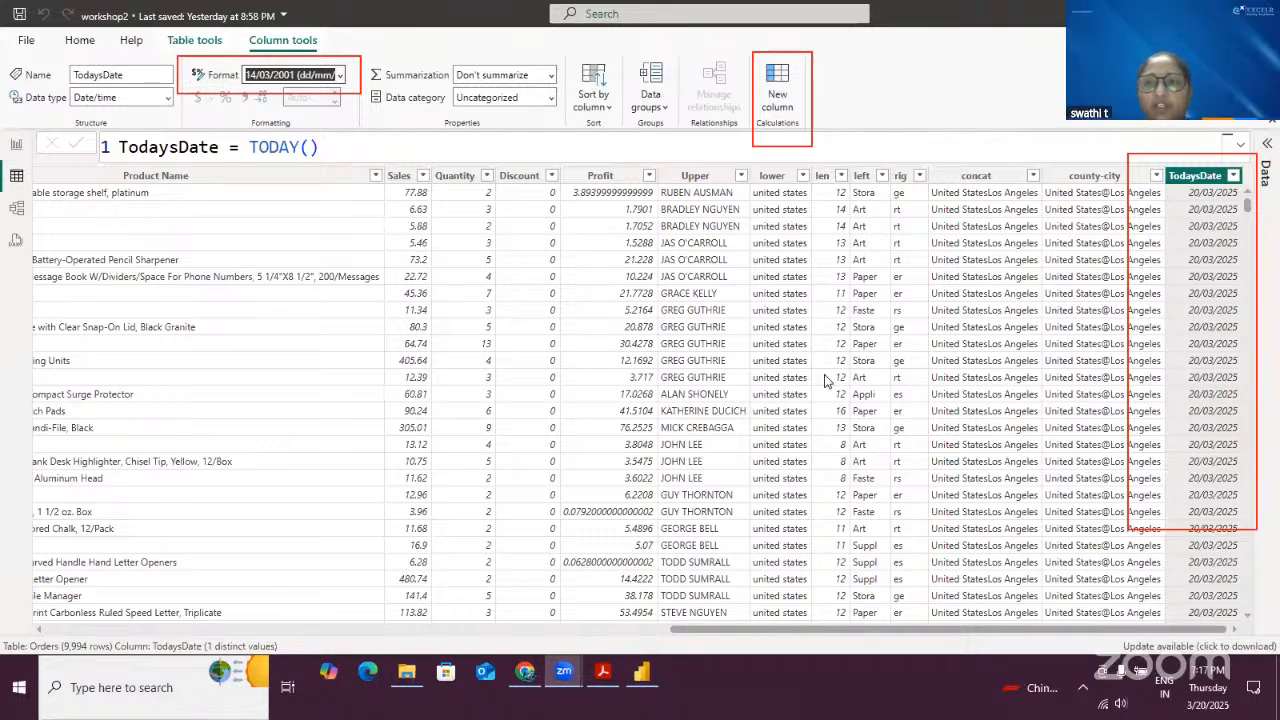
- Browse the available date and date/time formats offered for the TodaysDate column
left_click(340, 77)
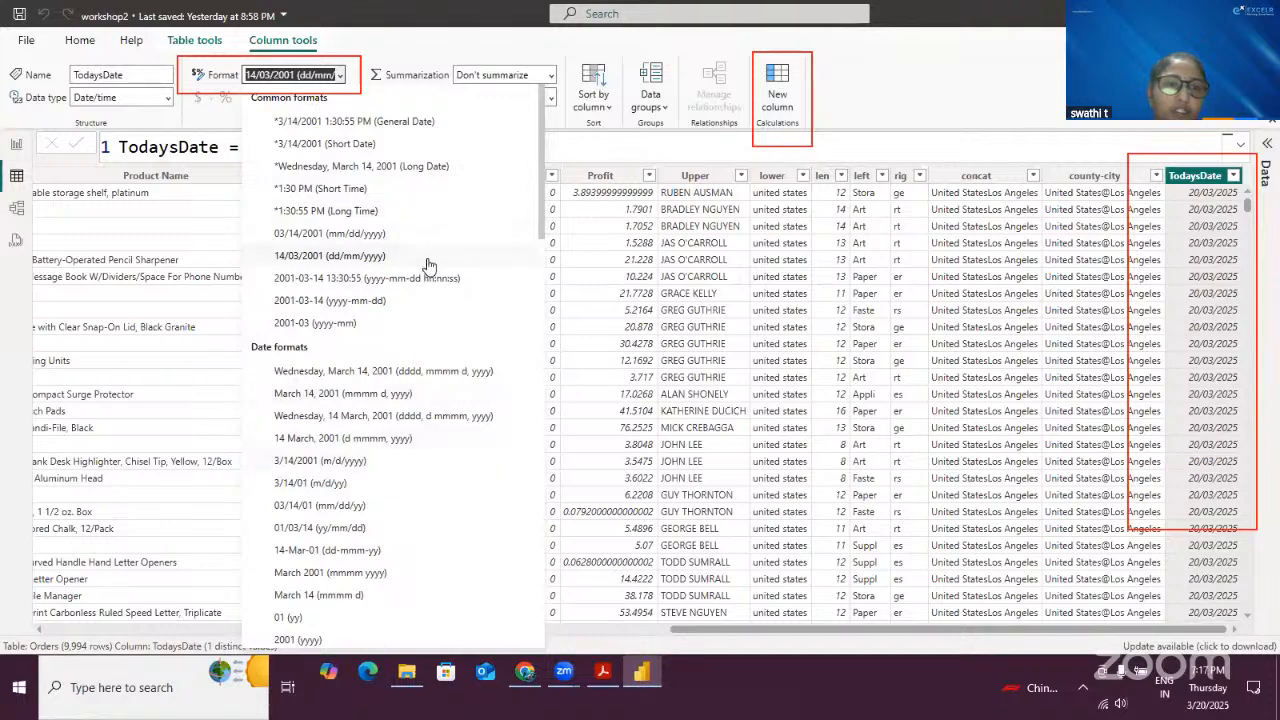
scroll(482, 464, "down", 3)
scroll(480, 402, "down", 6)
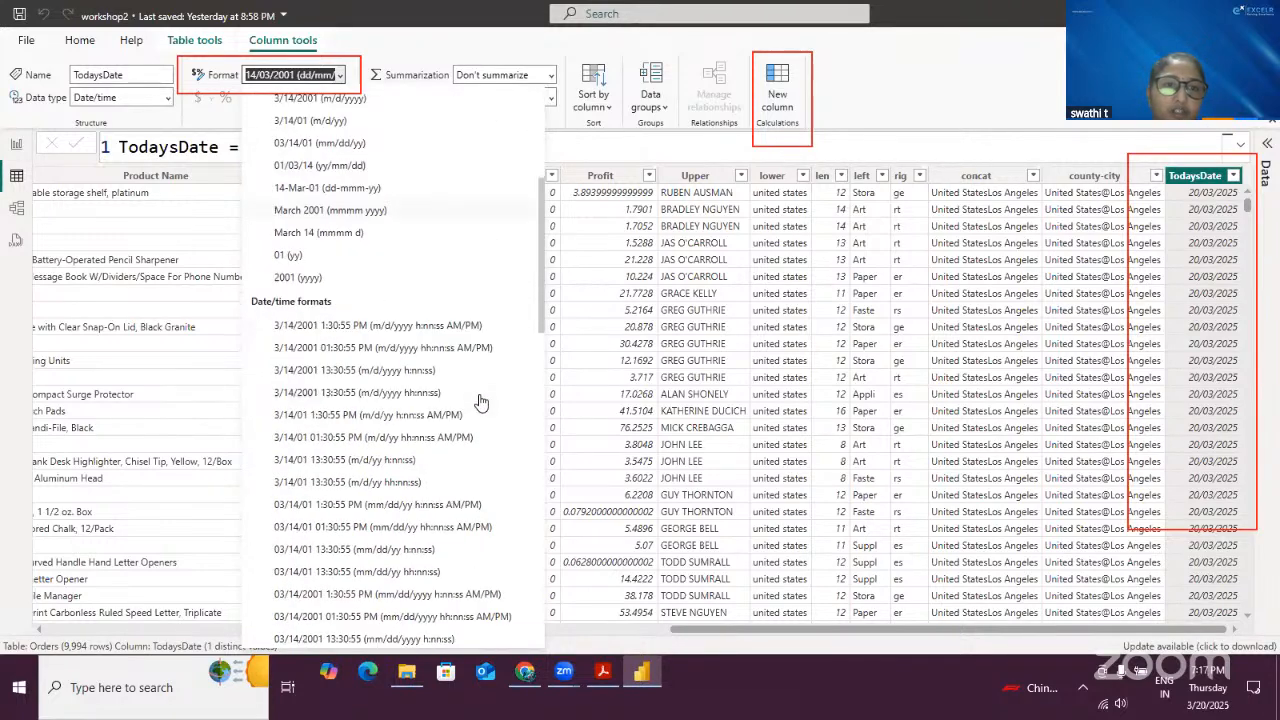
scroll(480, 402, "up", 3)
scroll(480, 402, "down", 2)
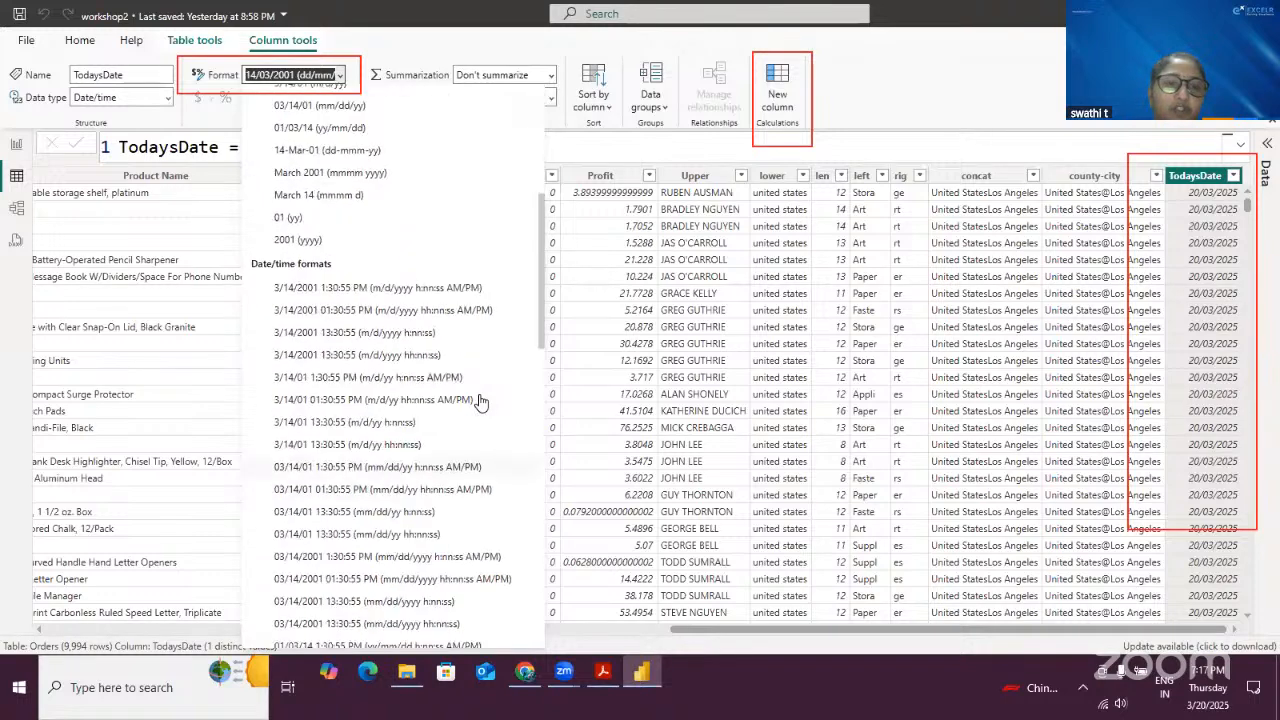
scroll(408, 368, "up", 3)
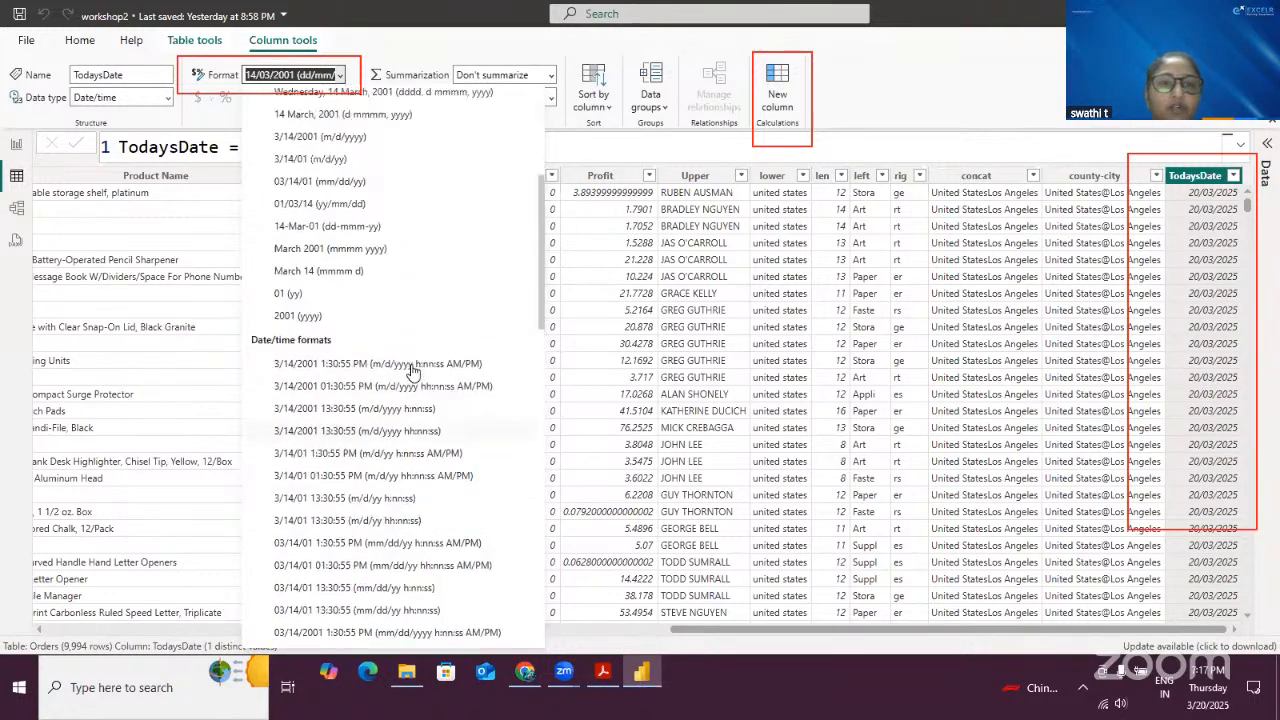
scroll(413, 372, "up", 5)
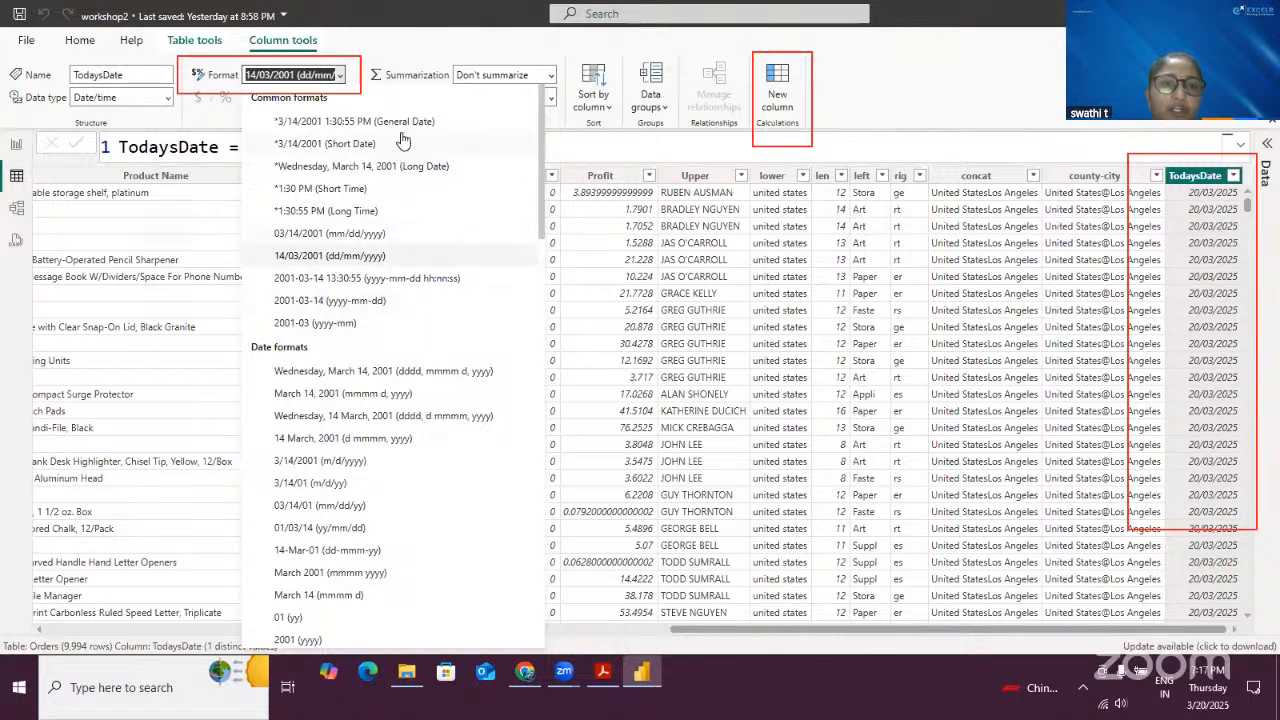
scroll(430, 218, "down", 15)
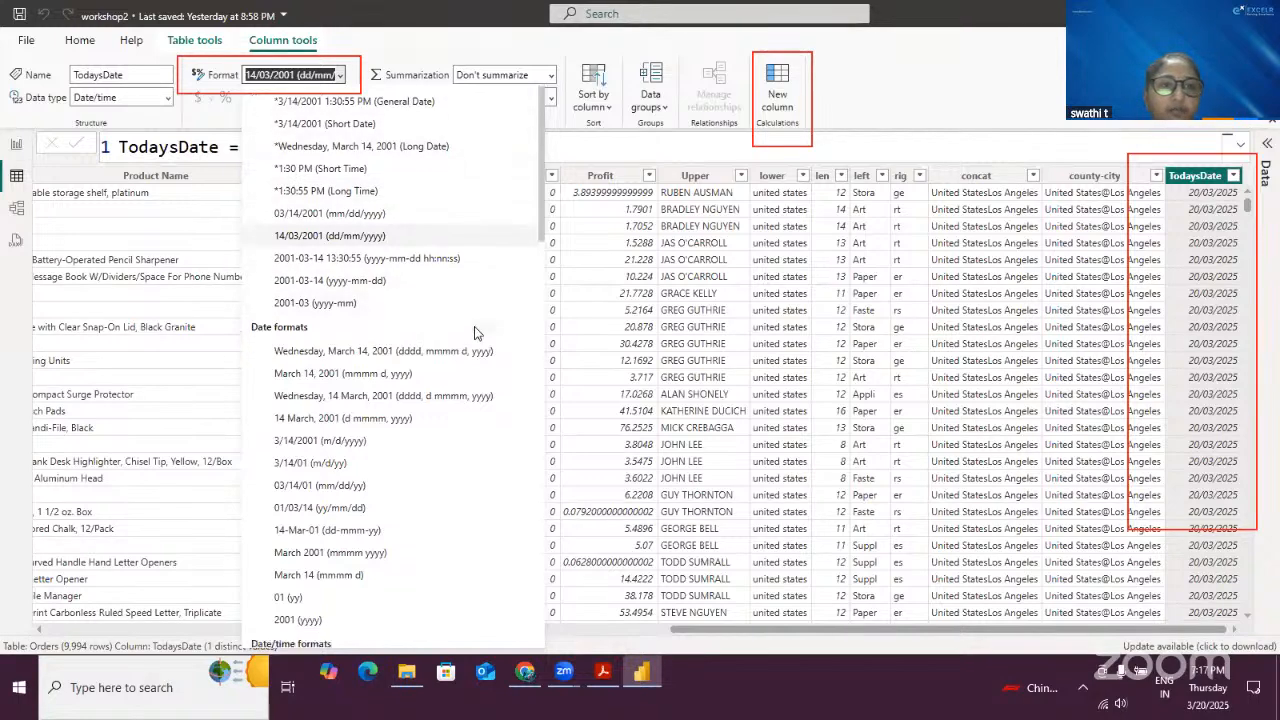
left_click(341, 77)
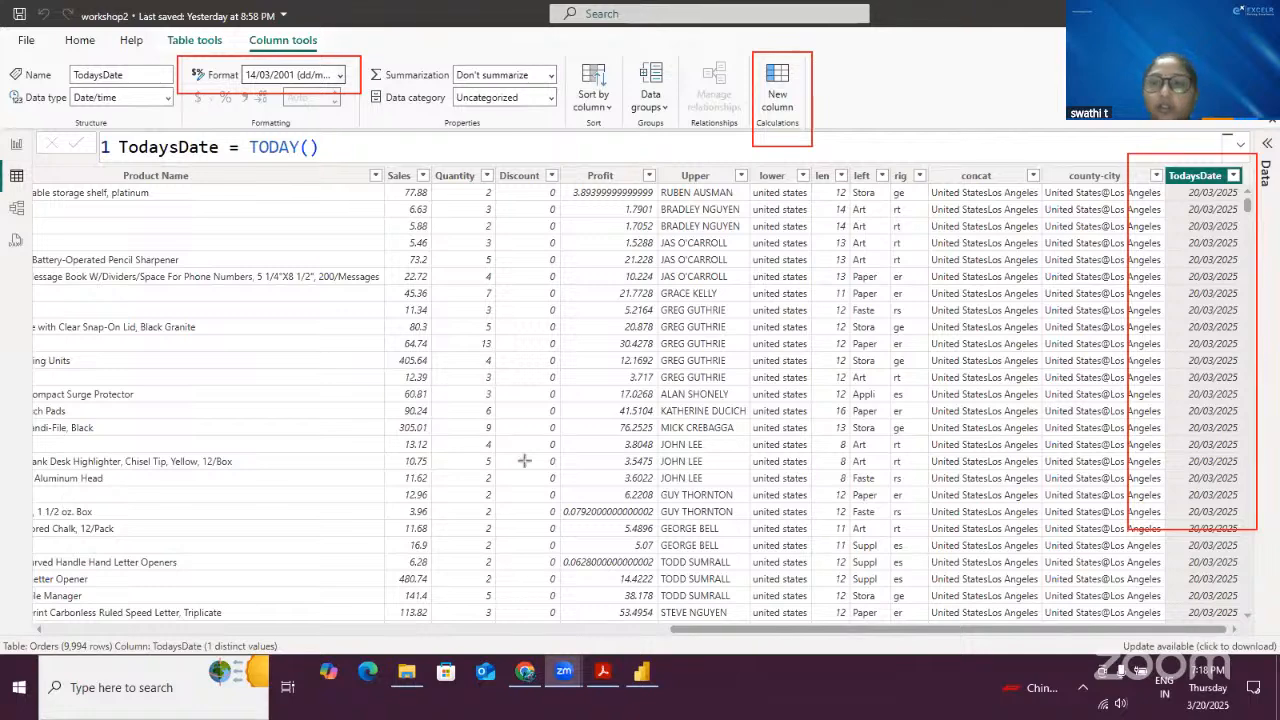
- Add a new calculated column named Current Time with the formula Current Time = NOW()
left_click(423, 368)
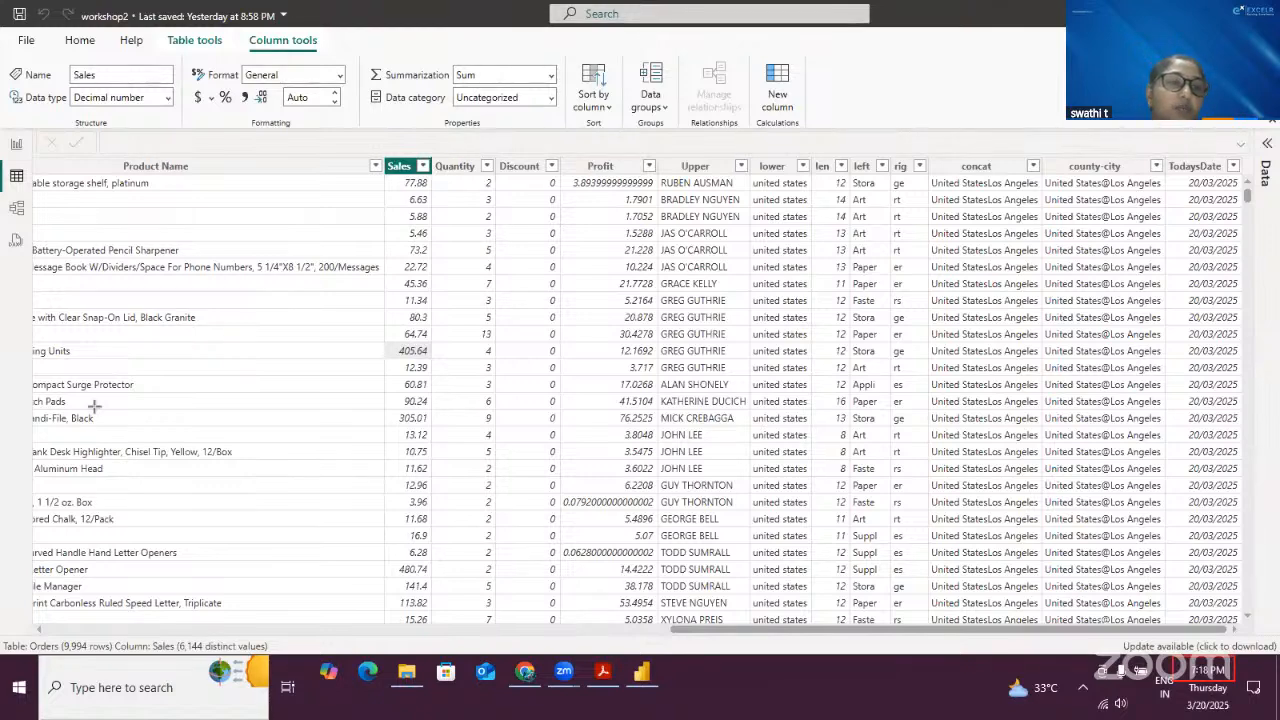
left_click(777, 93)
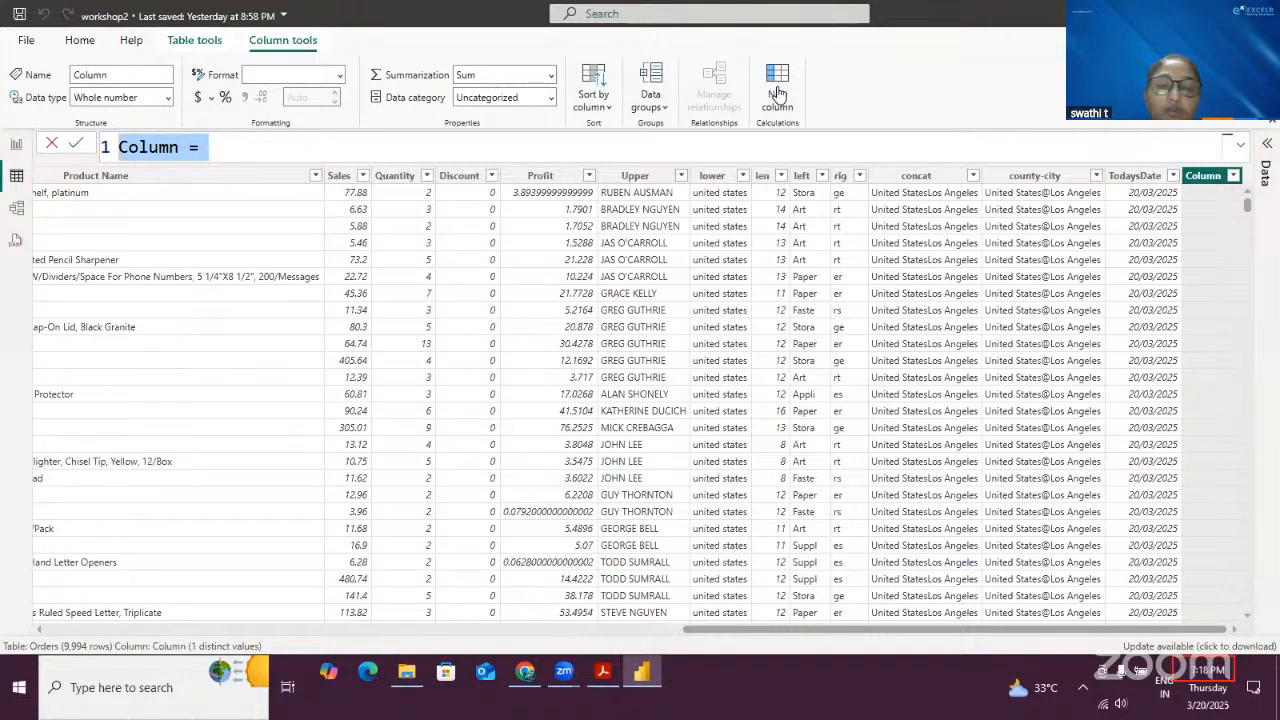
type("Crre")
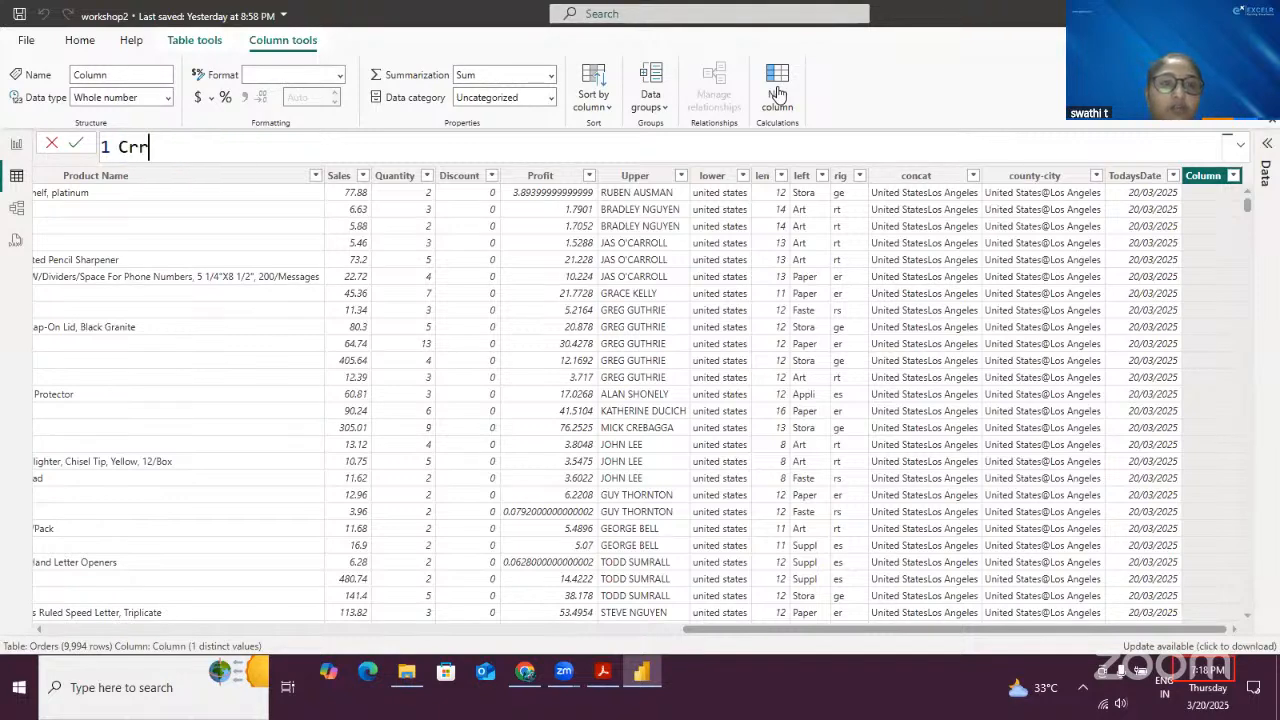
key("BackSpace")
key("BackSpace")
key("BackSpace")
type("u")
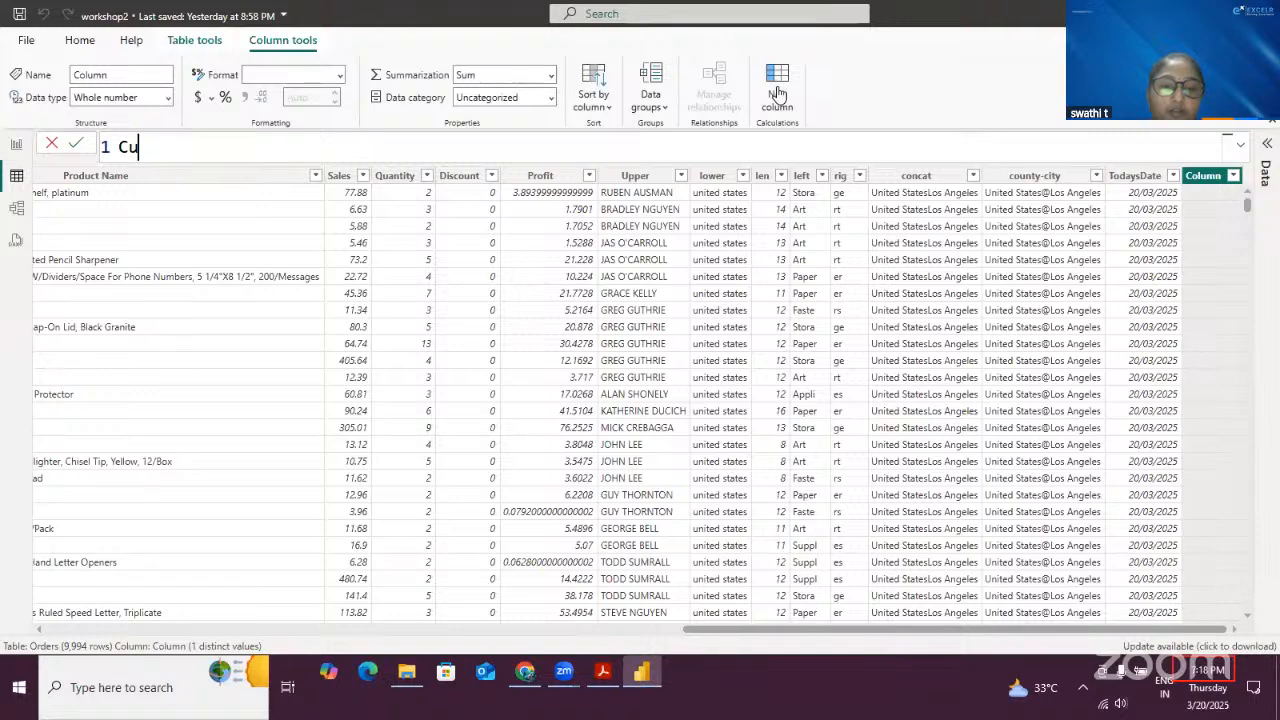
type("rrent T")
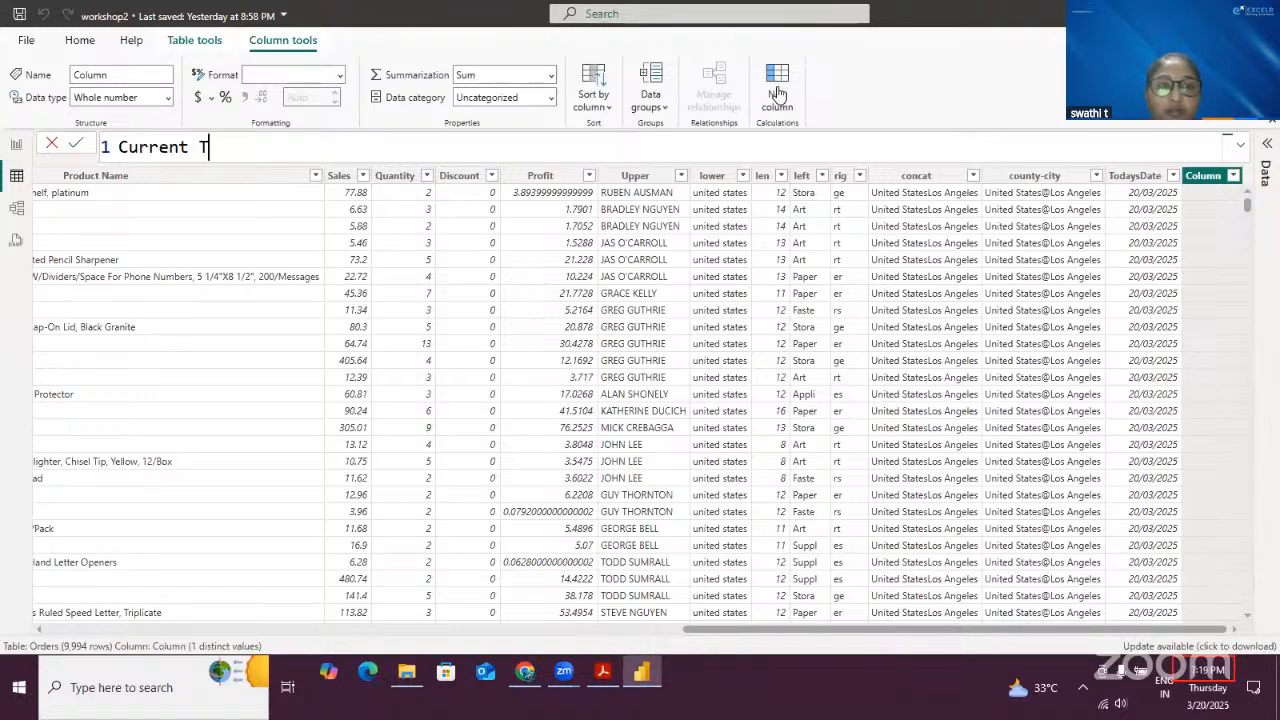
type("ime = ")
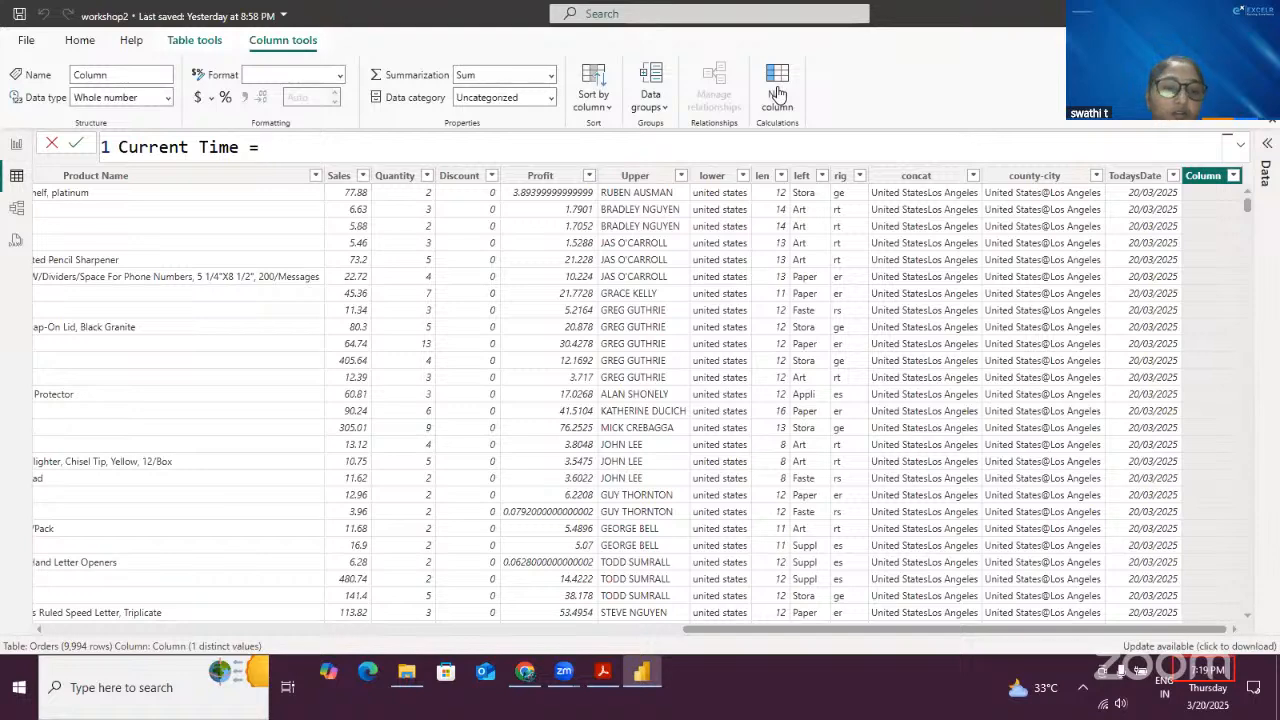
type("now")
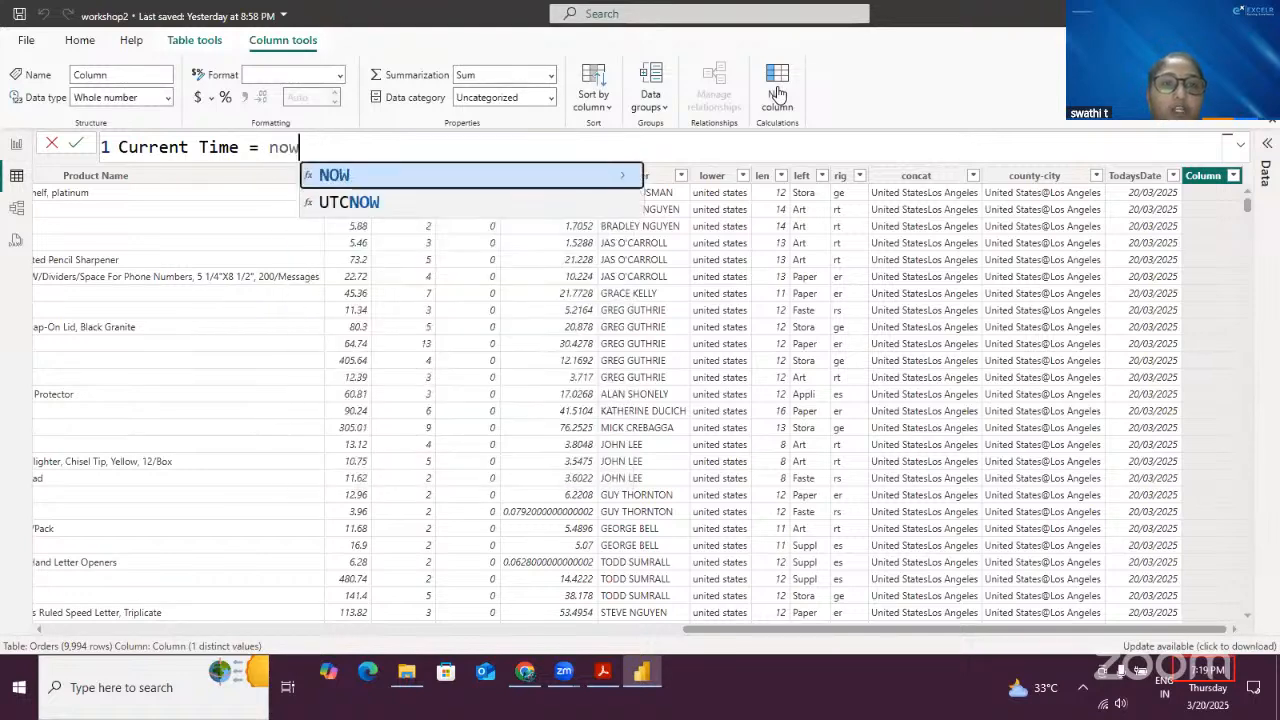
key("Tab")
type(")")
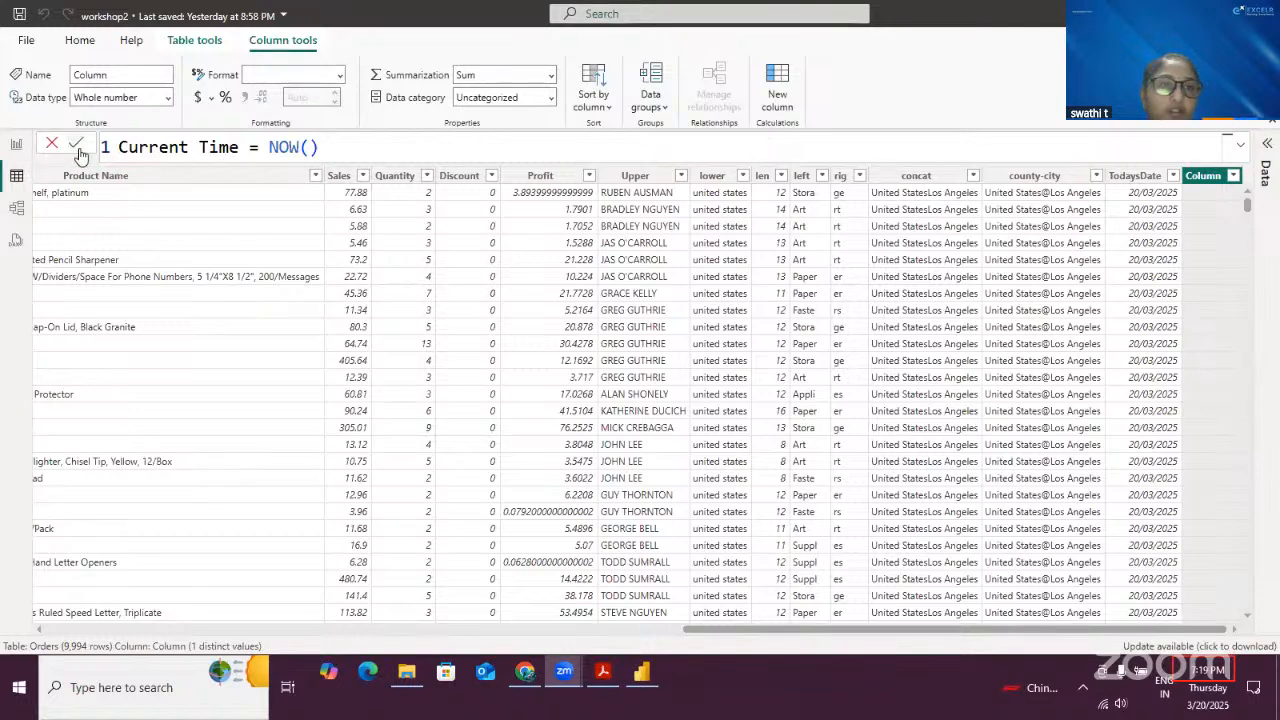
left_click(422, 310)
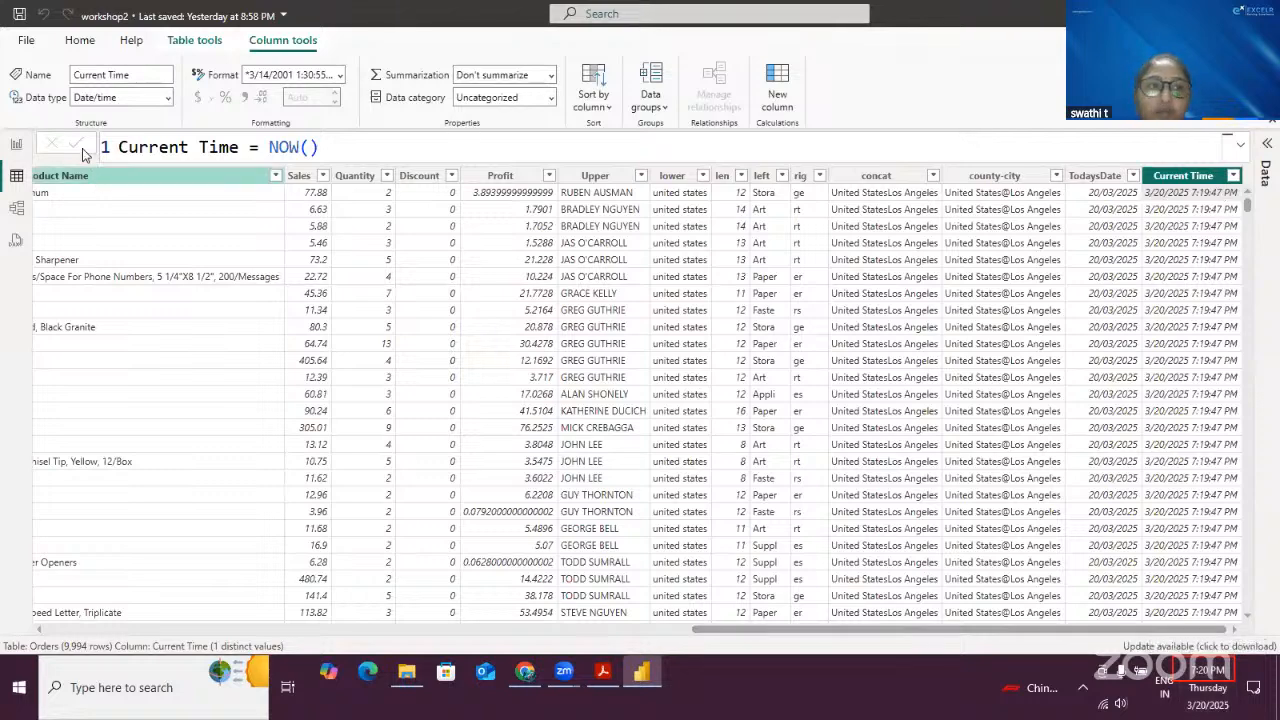
left_click(422, 146)
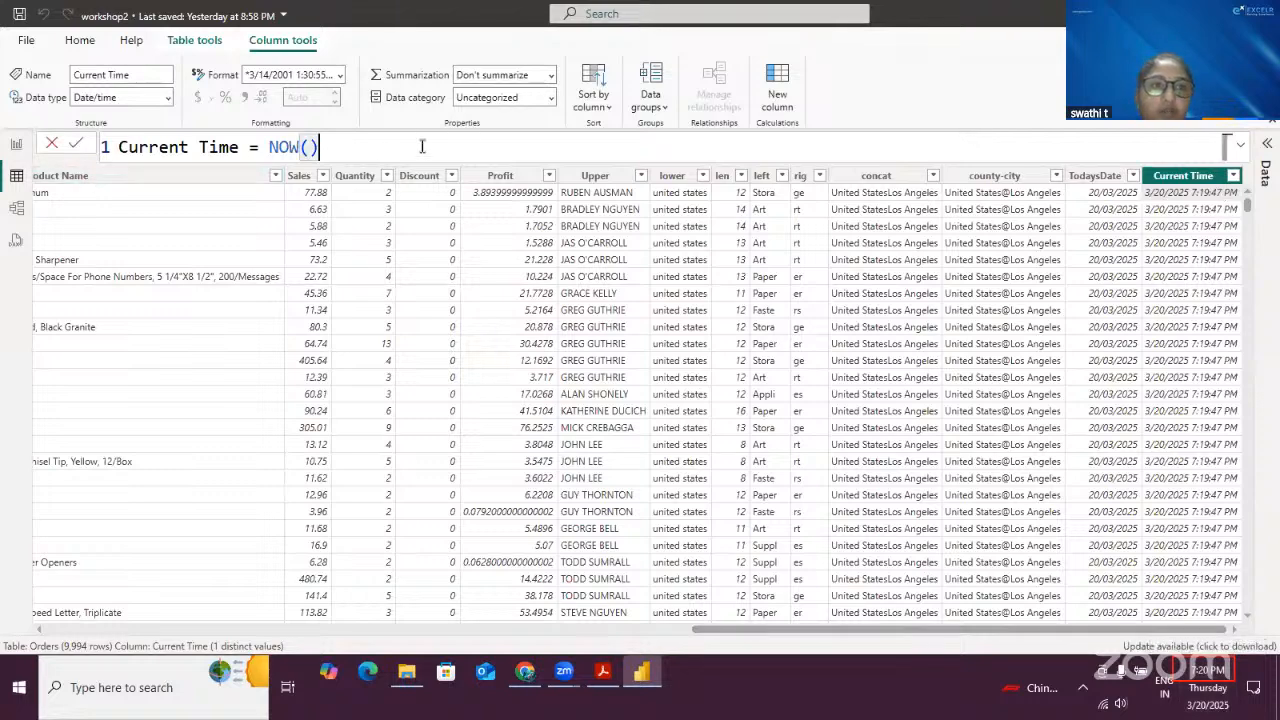
- Open and close the Current Time column's filter menu to review its values
left_click(73, 145)
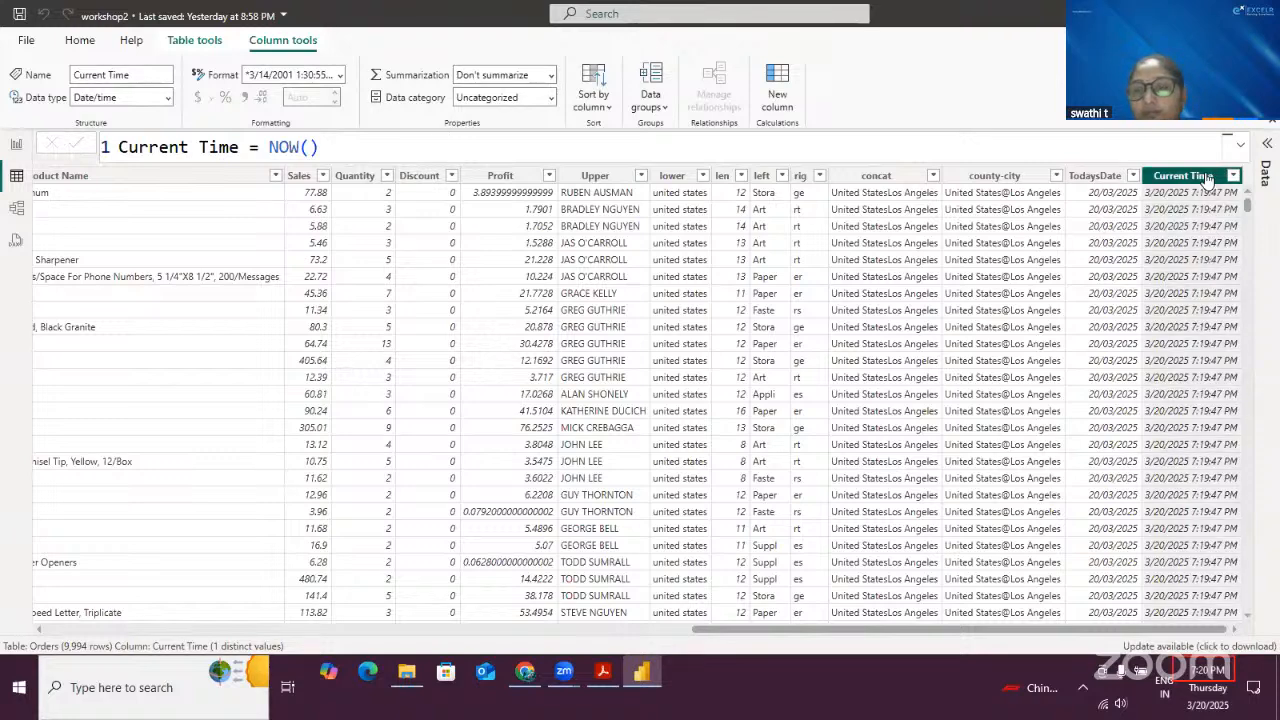
left_click_drag(328, 148, 16, 114)
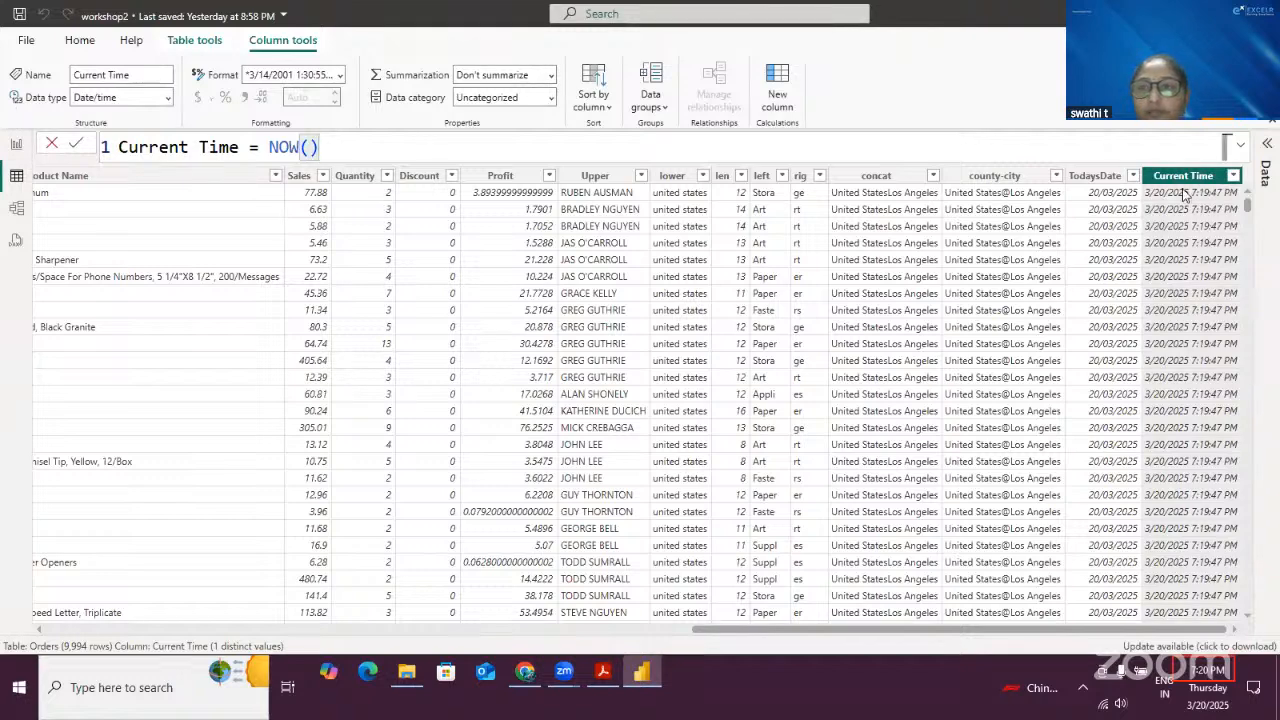
left_click(1236, 178)
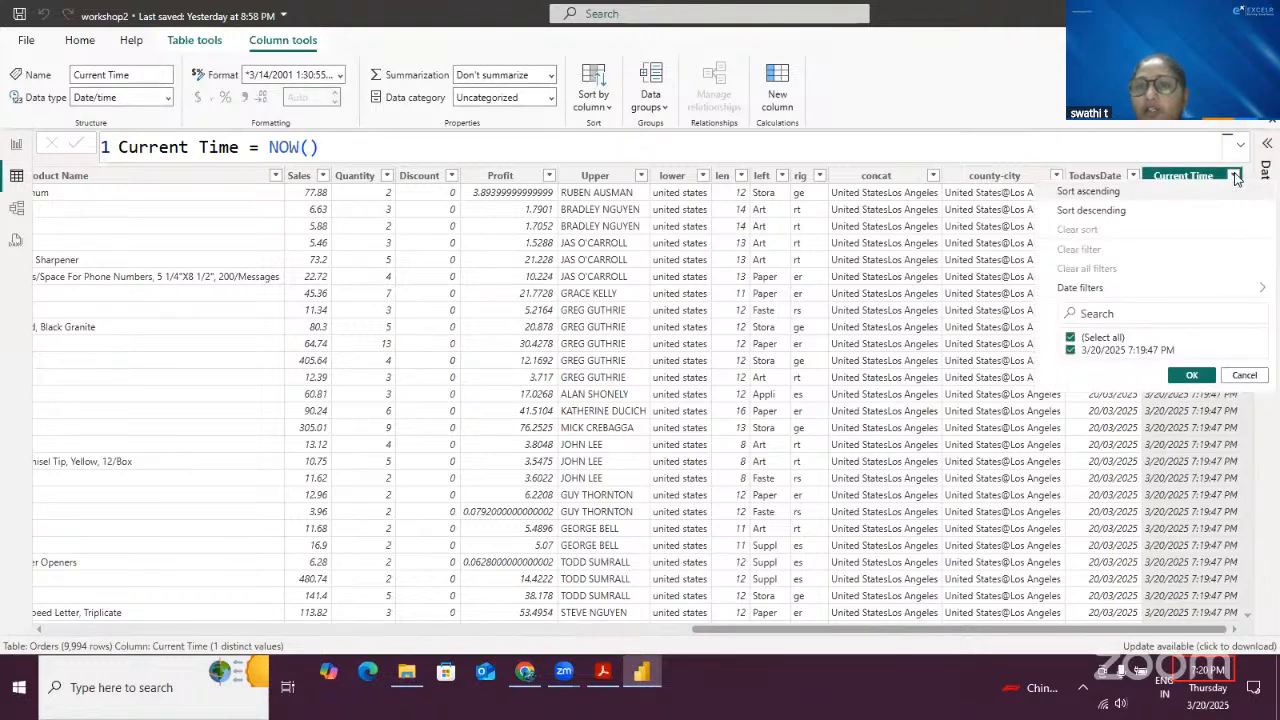
left_click(1236, 178)
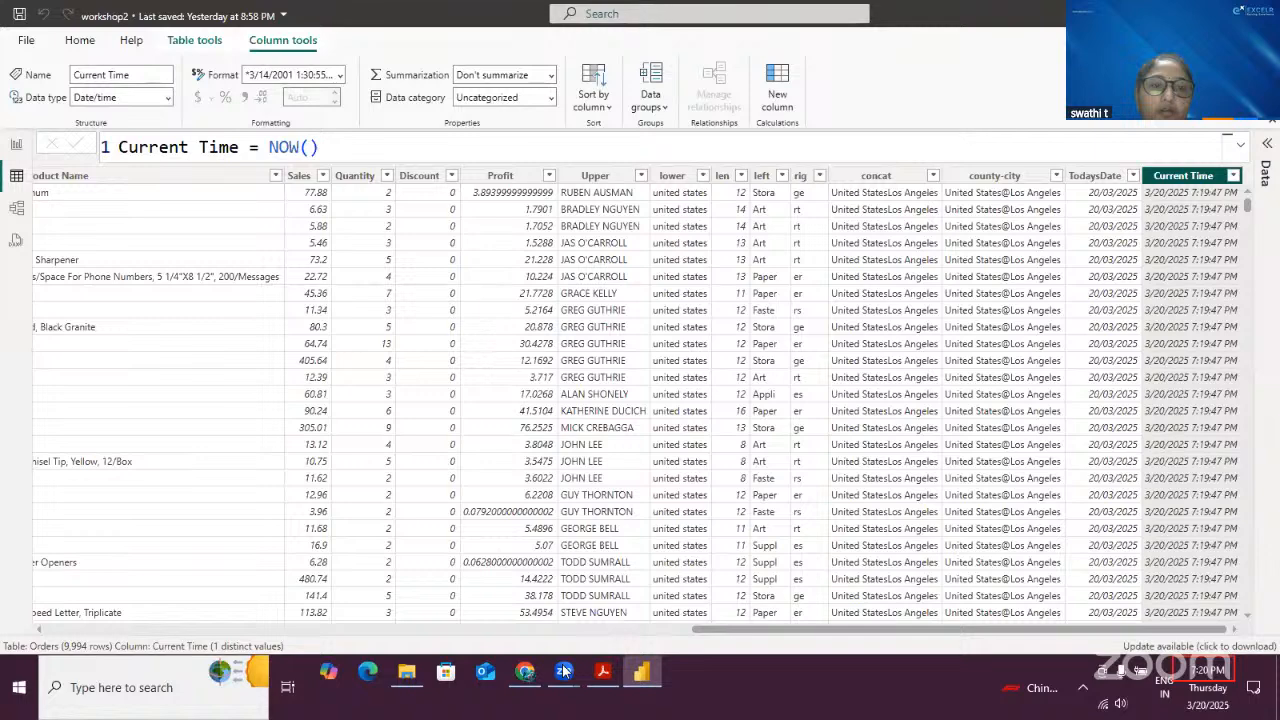
- Set the Current Time column's format to the time format 1:30:55 PM (h:nn:ss AM/PM)
left_click(340, 76)
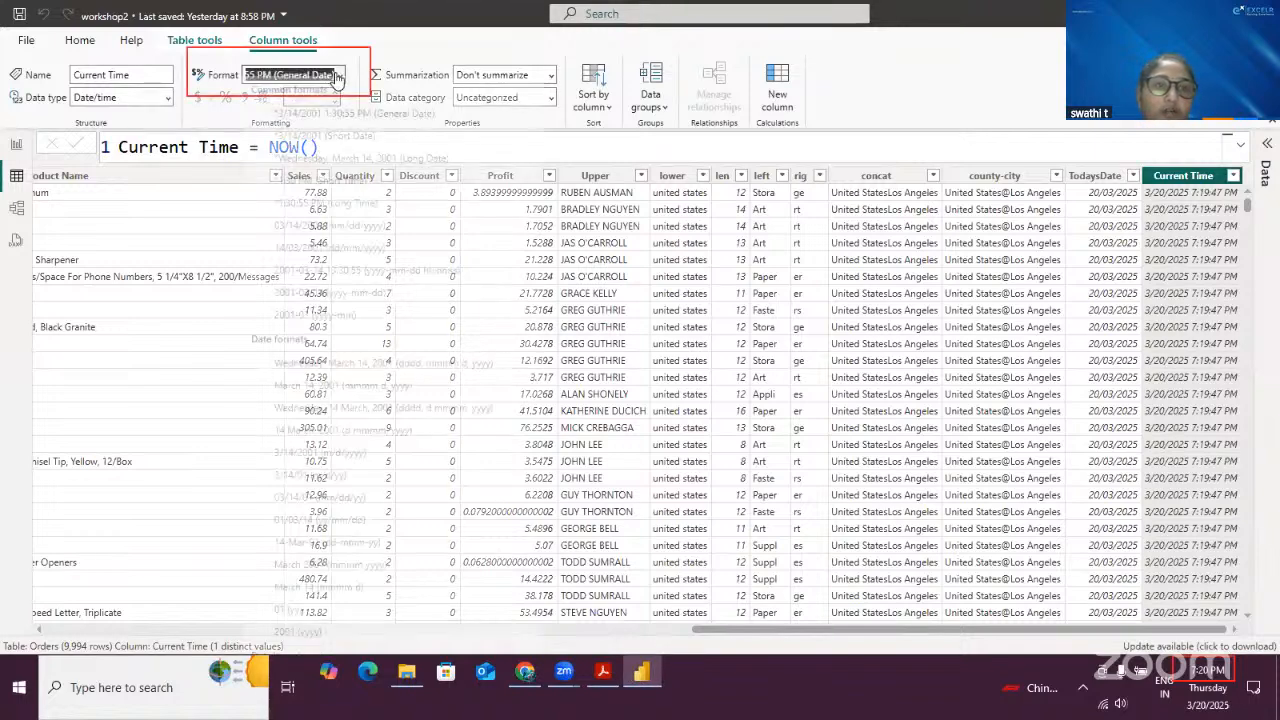
scroll(390, 385, "down", 10)
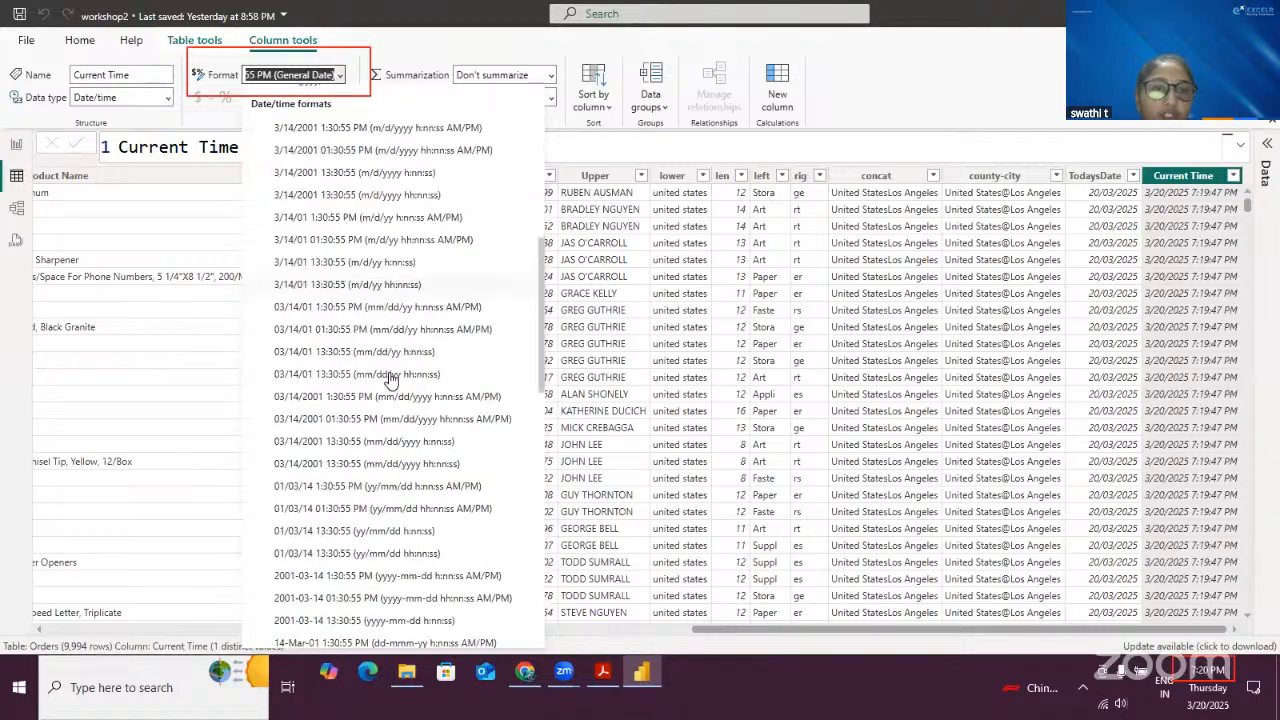
scroll(393, 380, "down", 5)
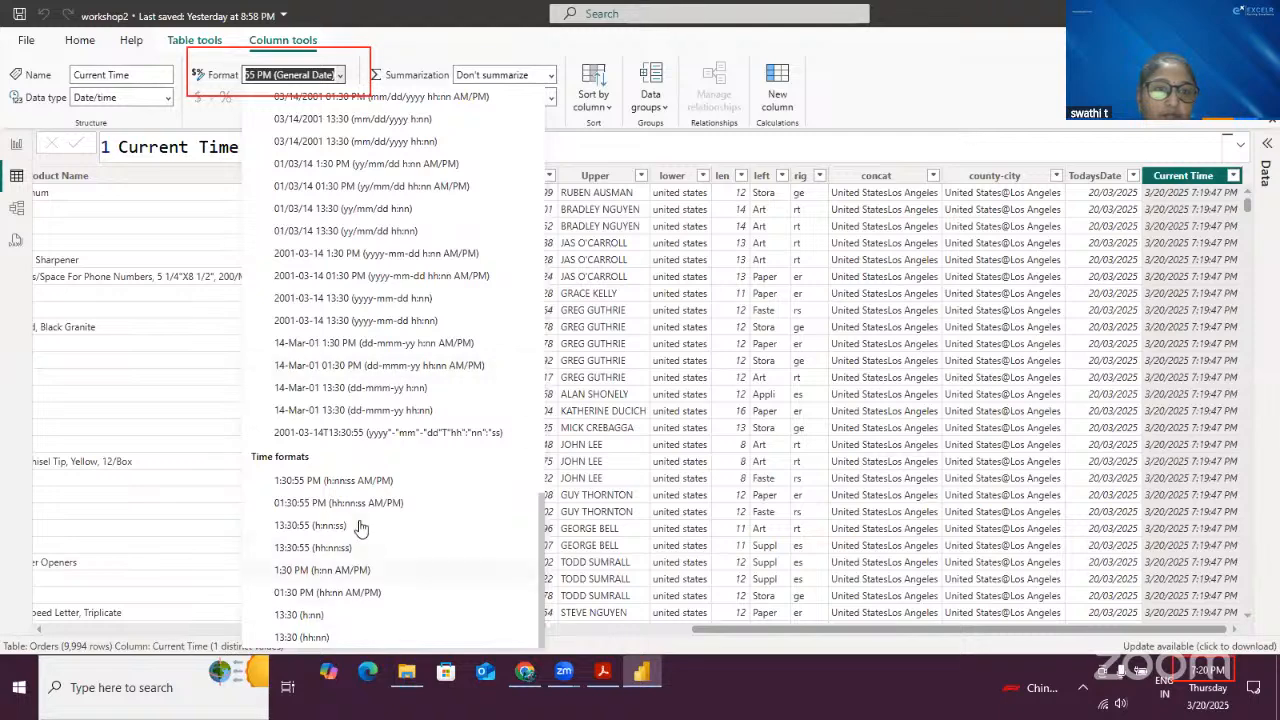
left_click(357, 481)
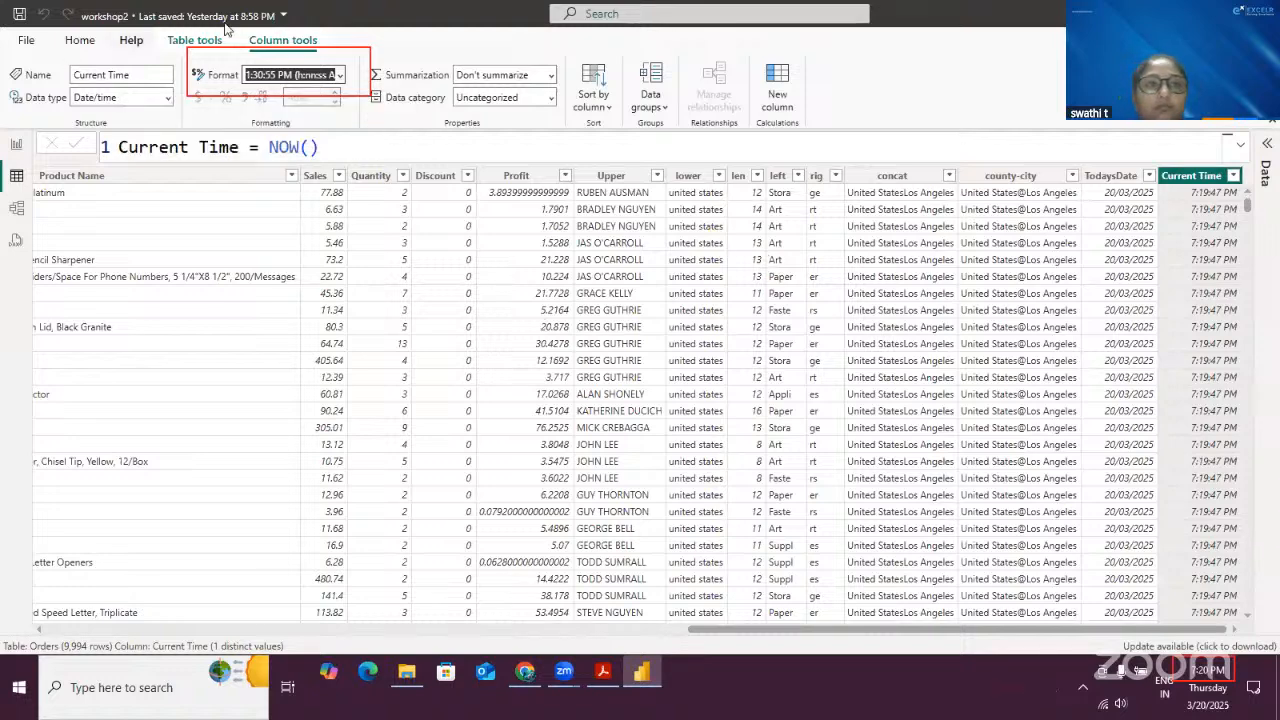
left_click(503, 146)
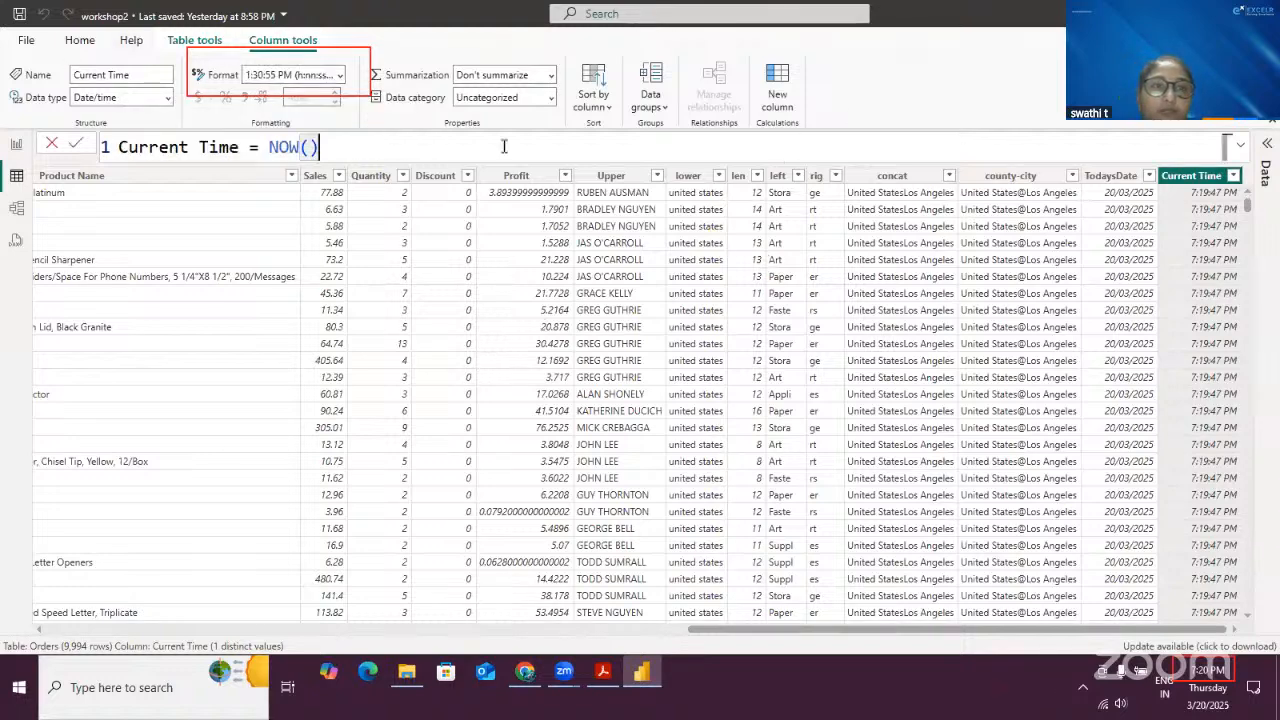
left_click(78, 145)
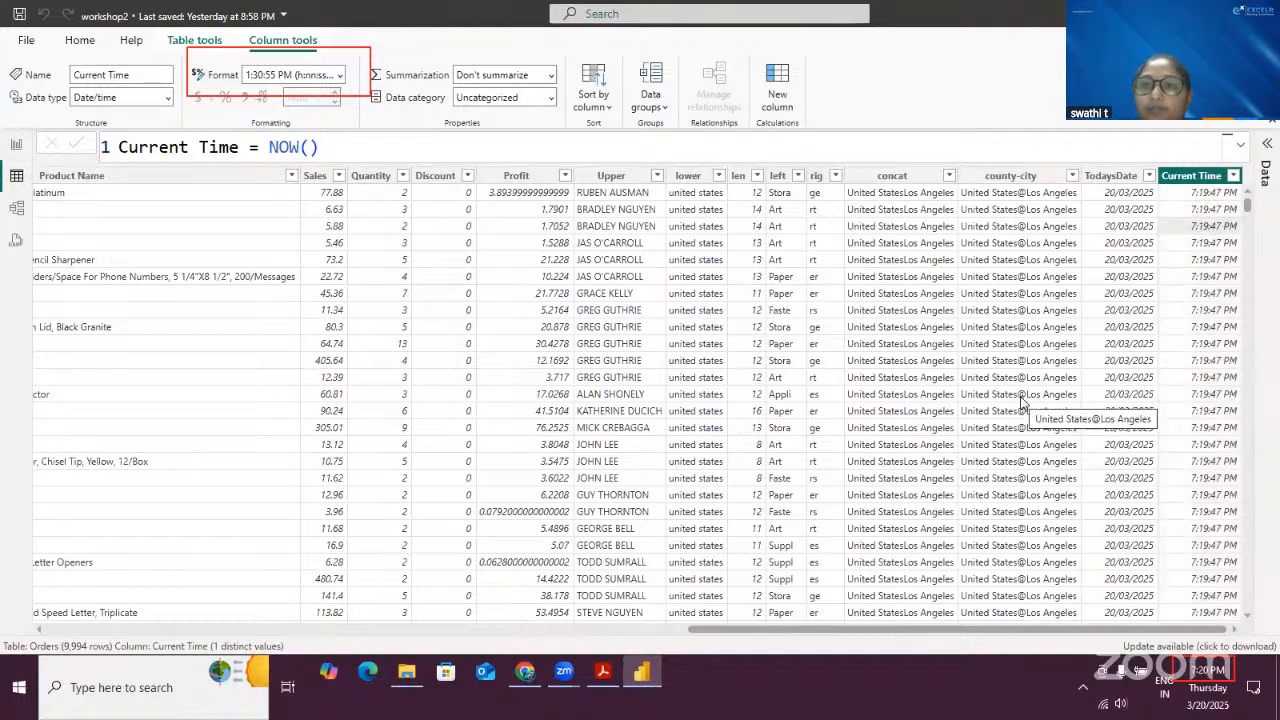
scroll(1150, 363, "down", 5)
scroll(1150, 363, "up", 5)
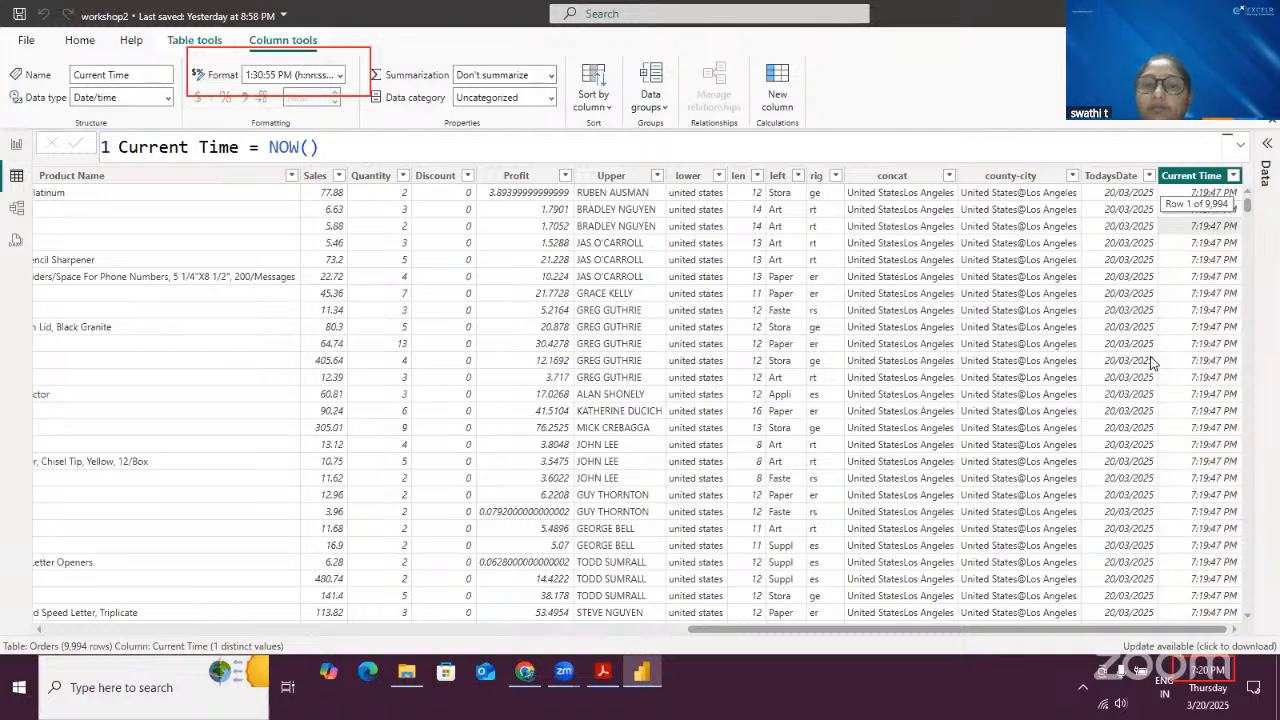
left_click(500, 277)
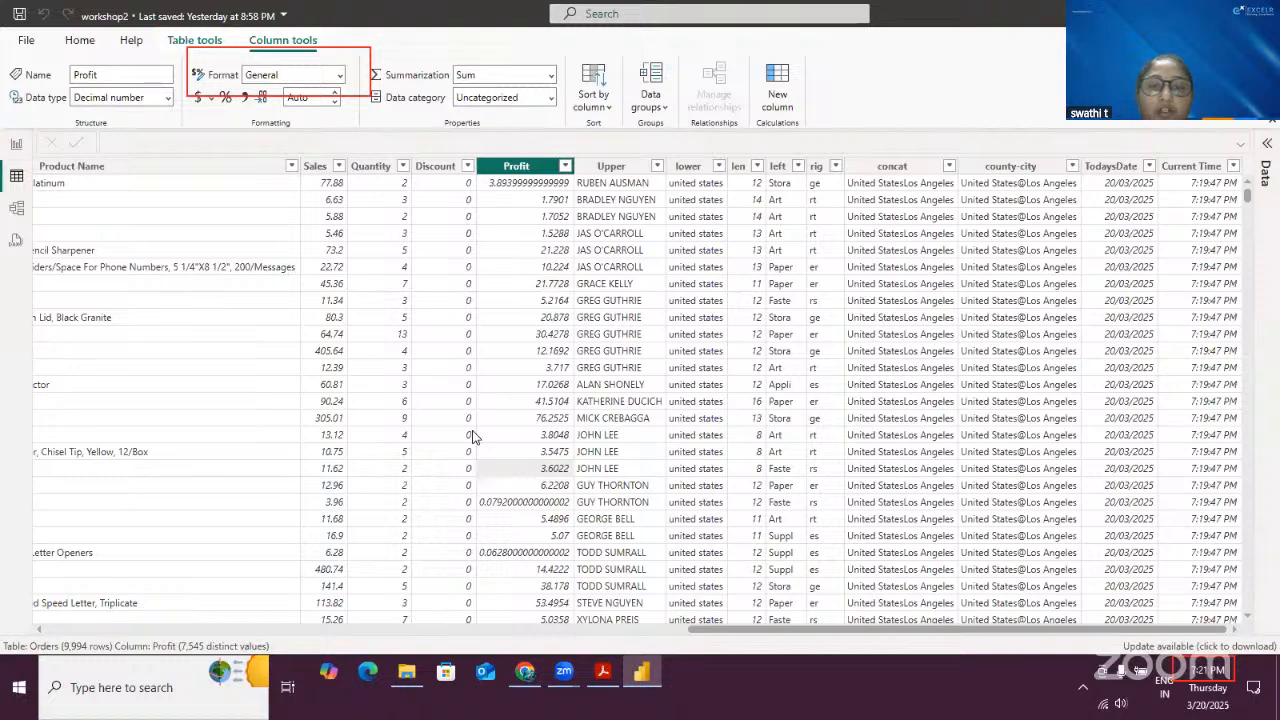
- Scroll back through the Orders table and inspect the Order Date and Ship Date columns
left_click(88, 629)
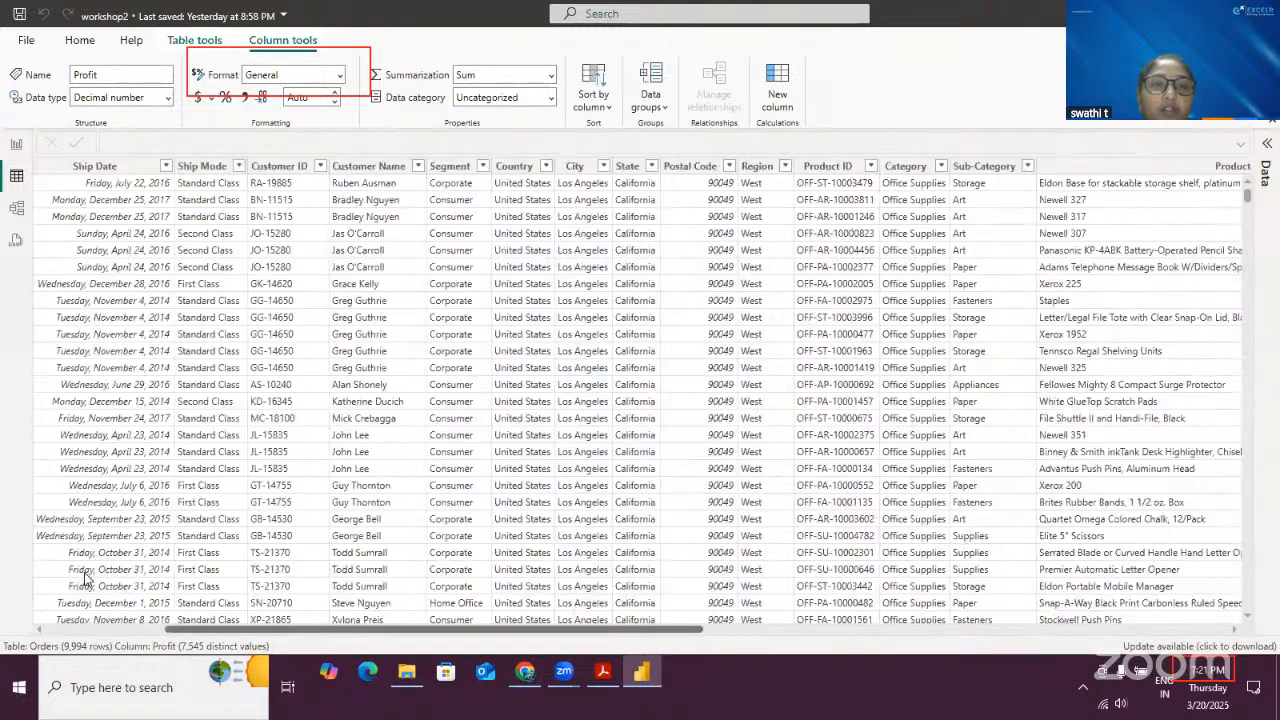
left_click(146, 168)
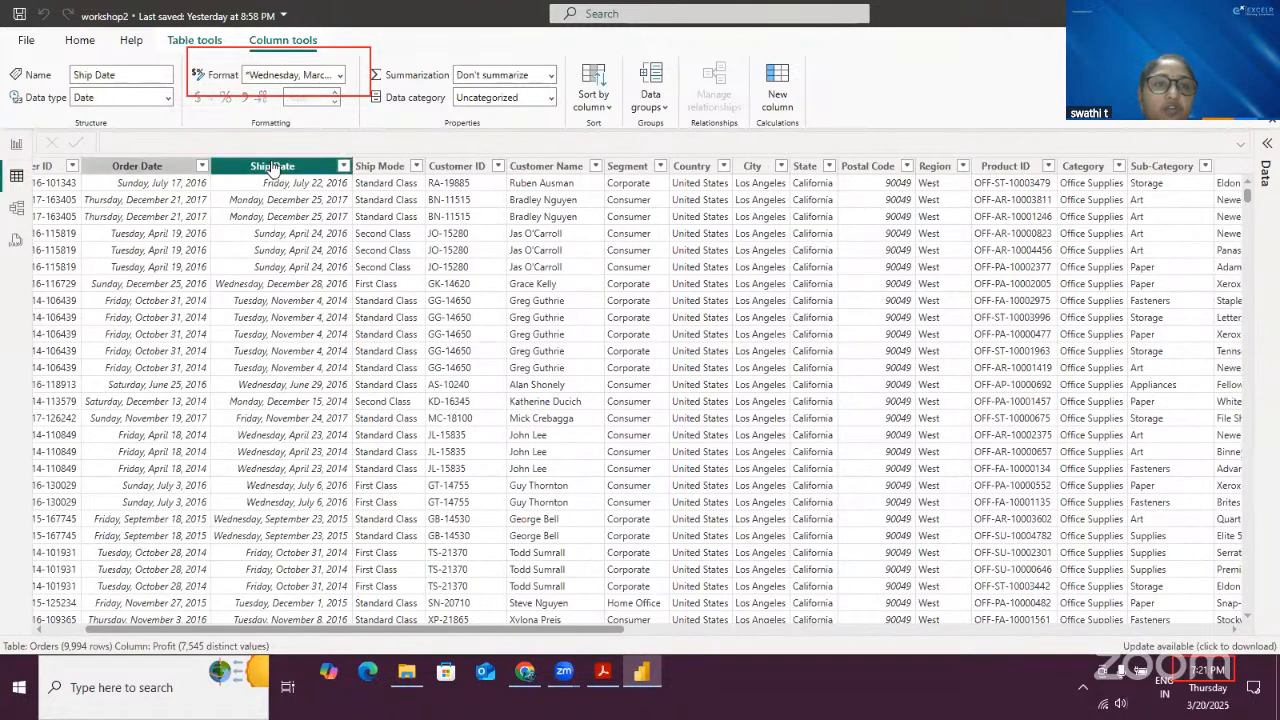
left_click(252, 170)
left_click(157, 170)
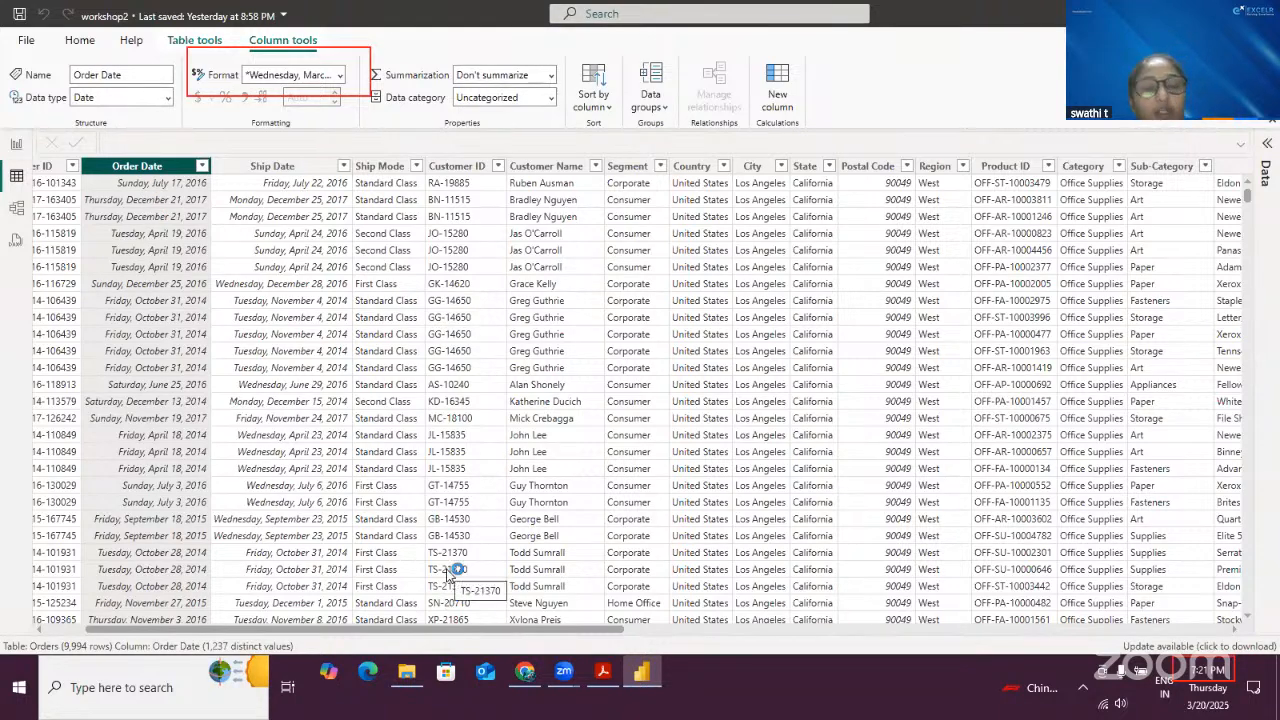
left_click(313, 338)
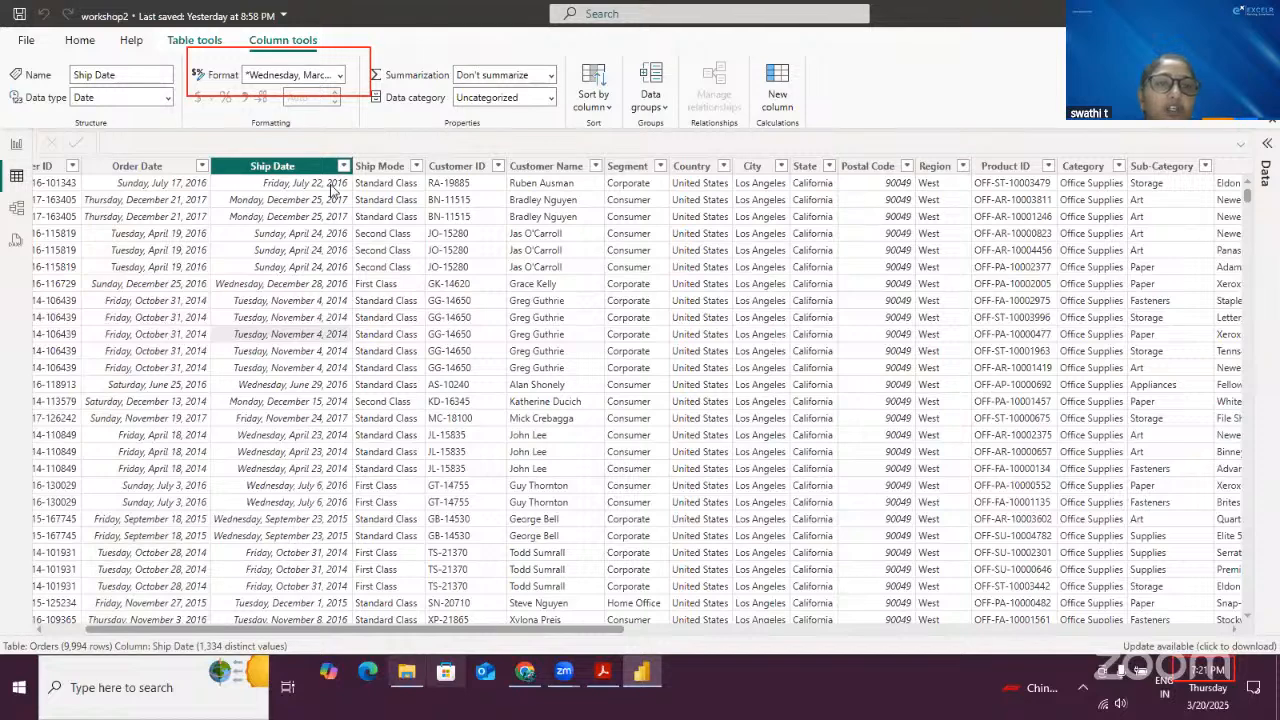
left_click(172, 186)
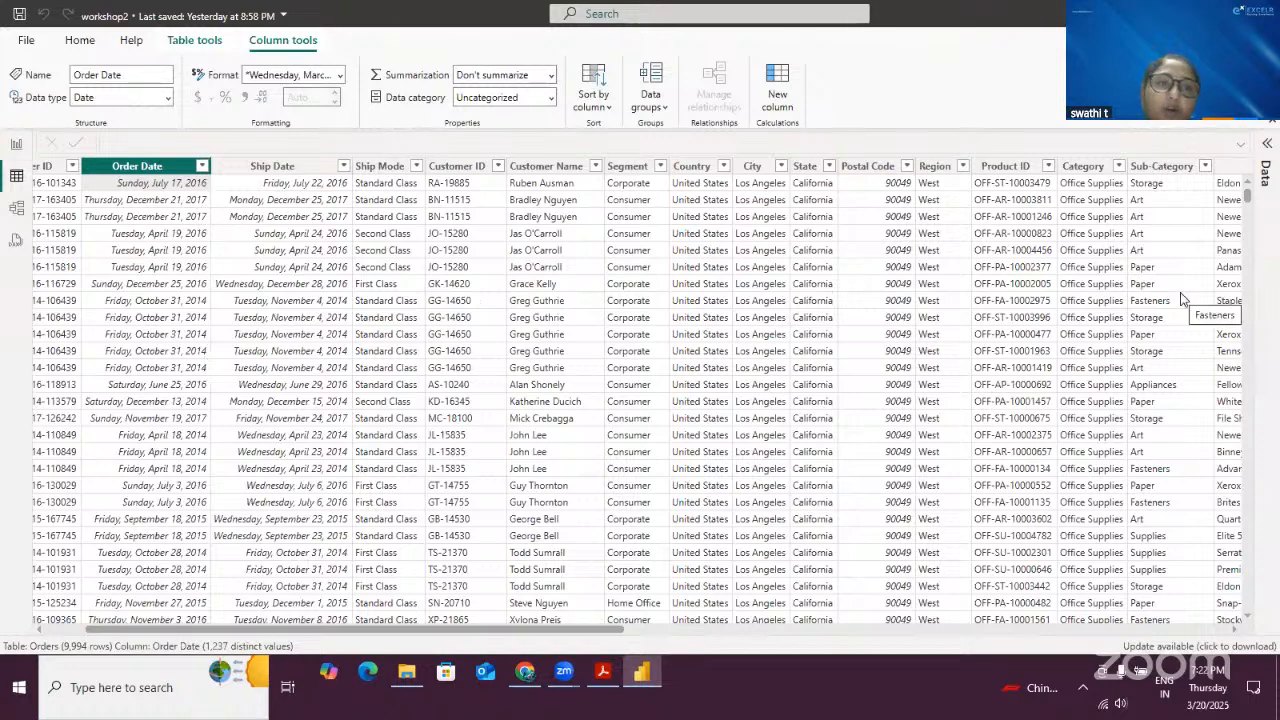
- Add a new calculated column named Years with the formula Years = YEAR(Orders[Order Date])
left_click(776, 90)
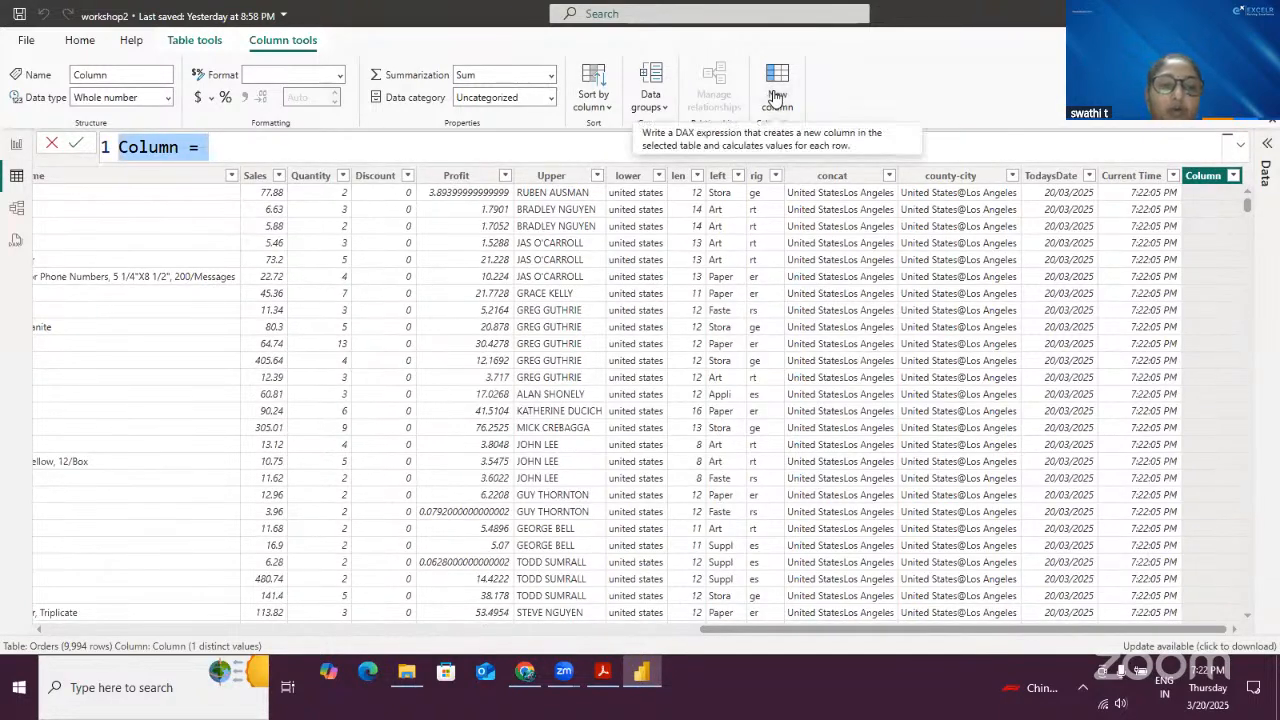
type("Years ")
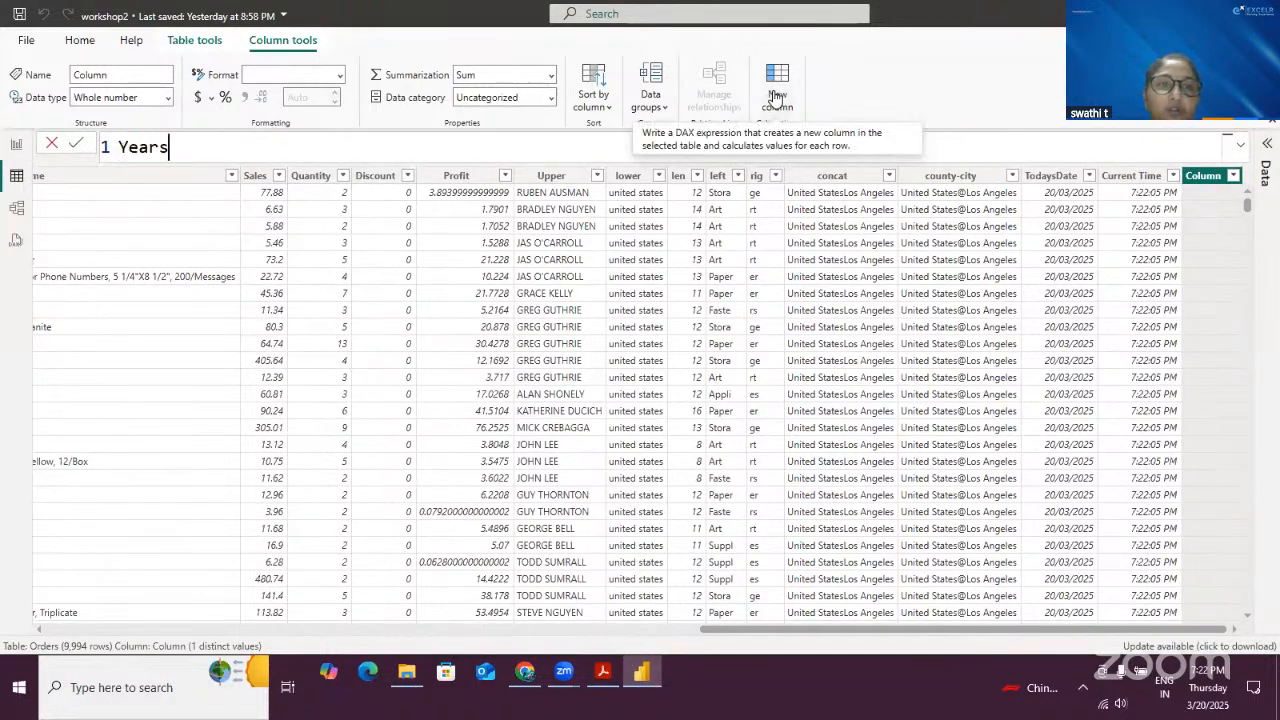
type("=")
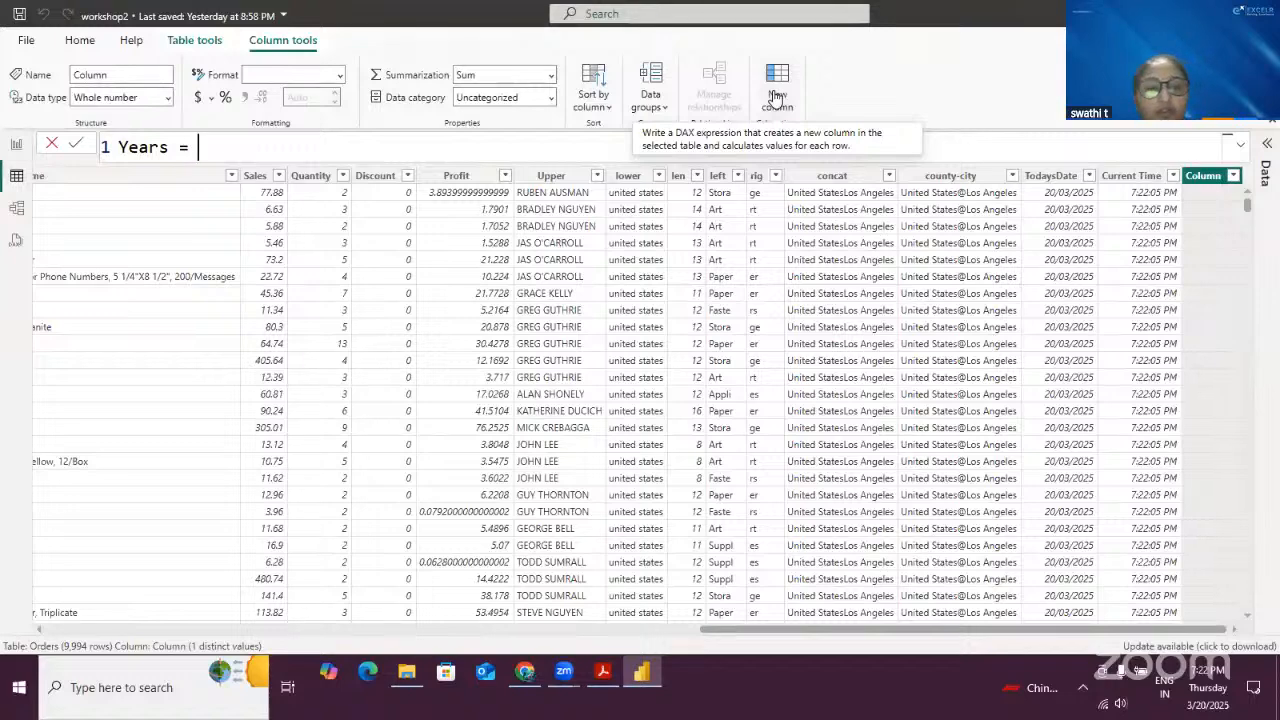
type(" Y")
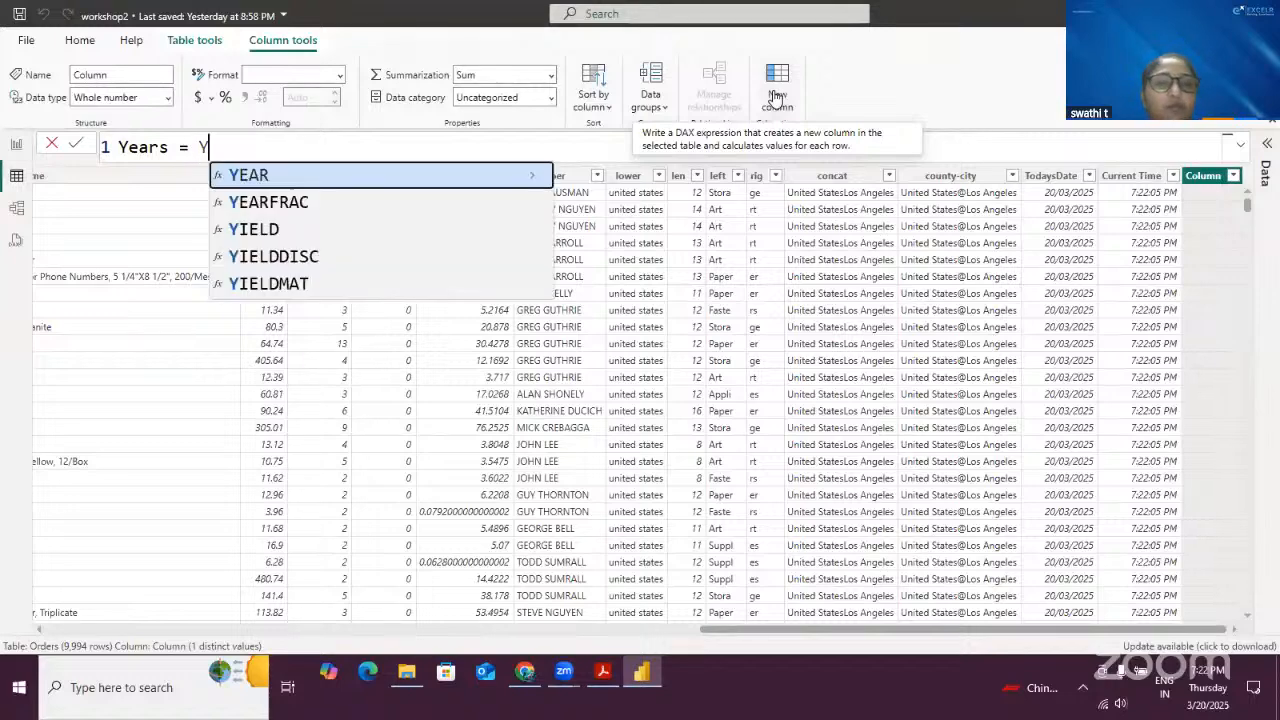
key("Tab")
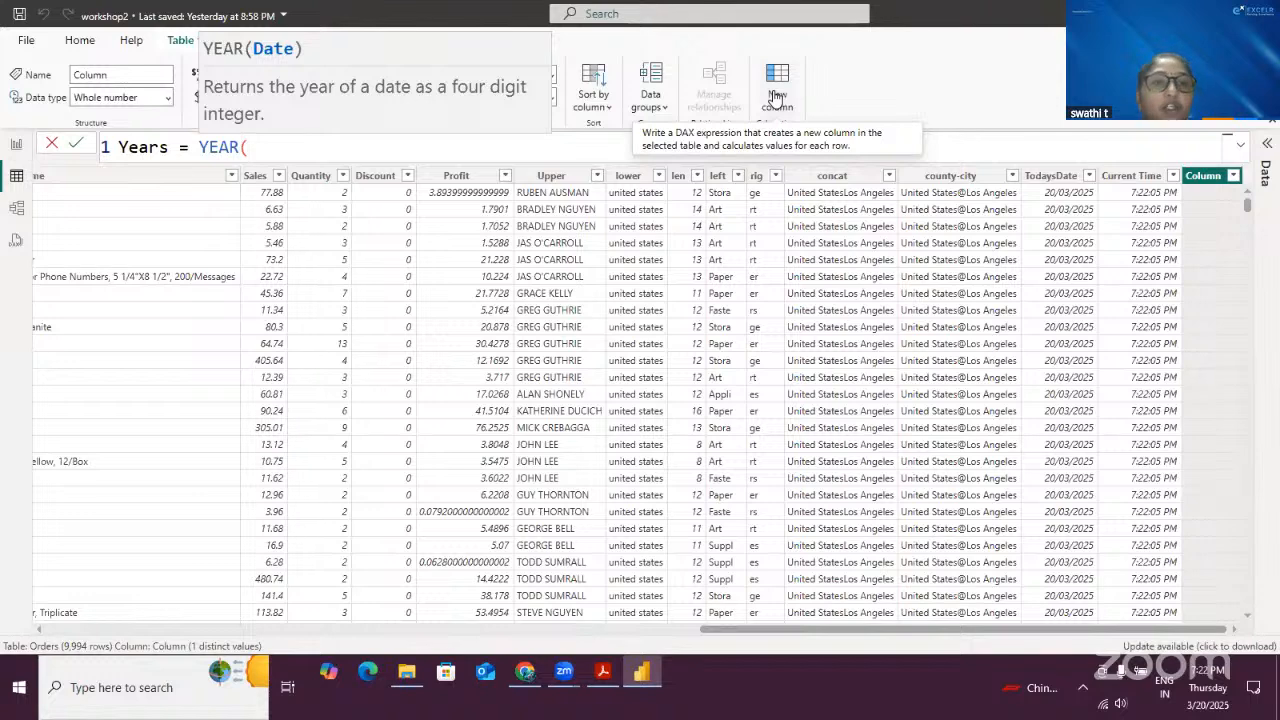
type("o")
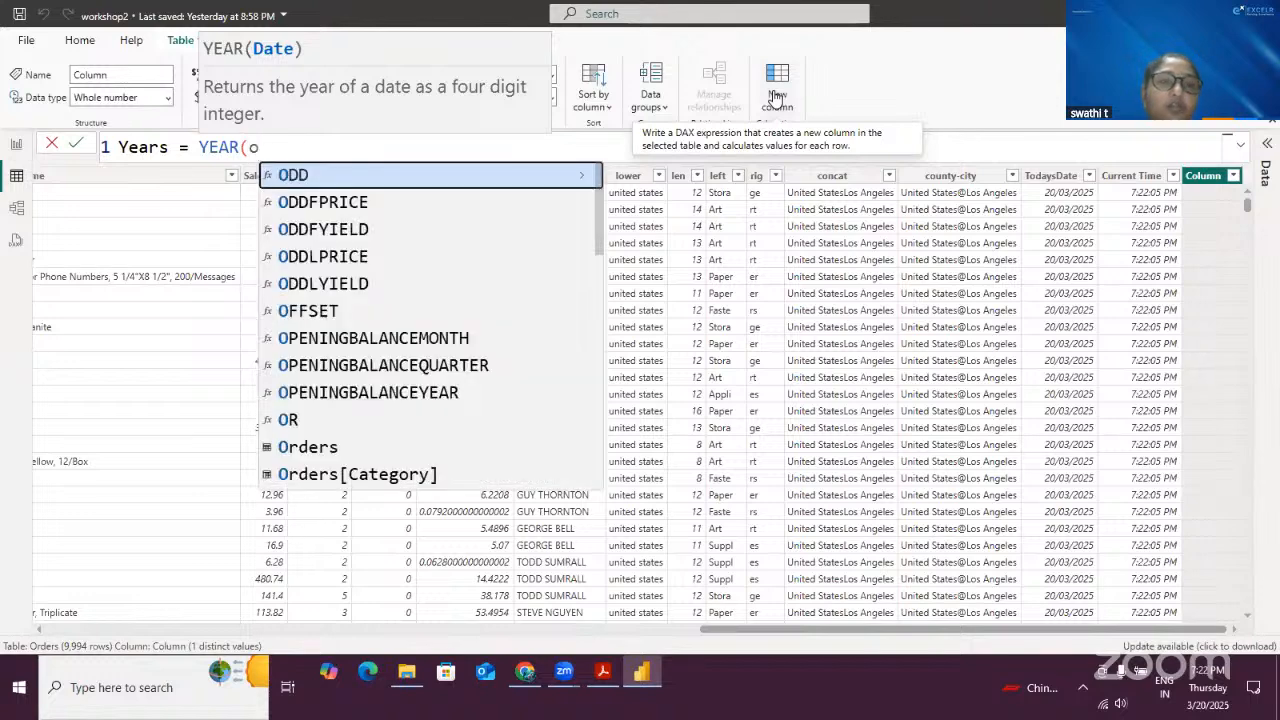
type("rd")
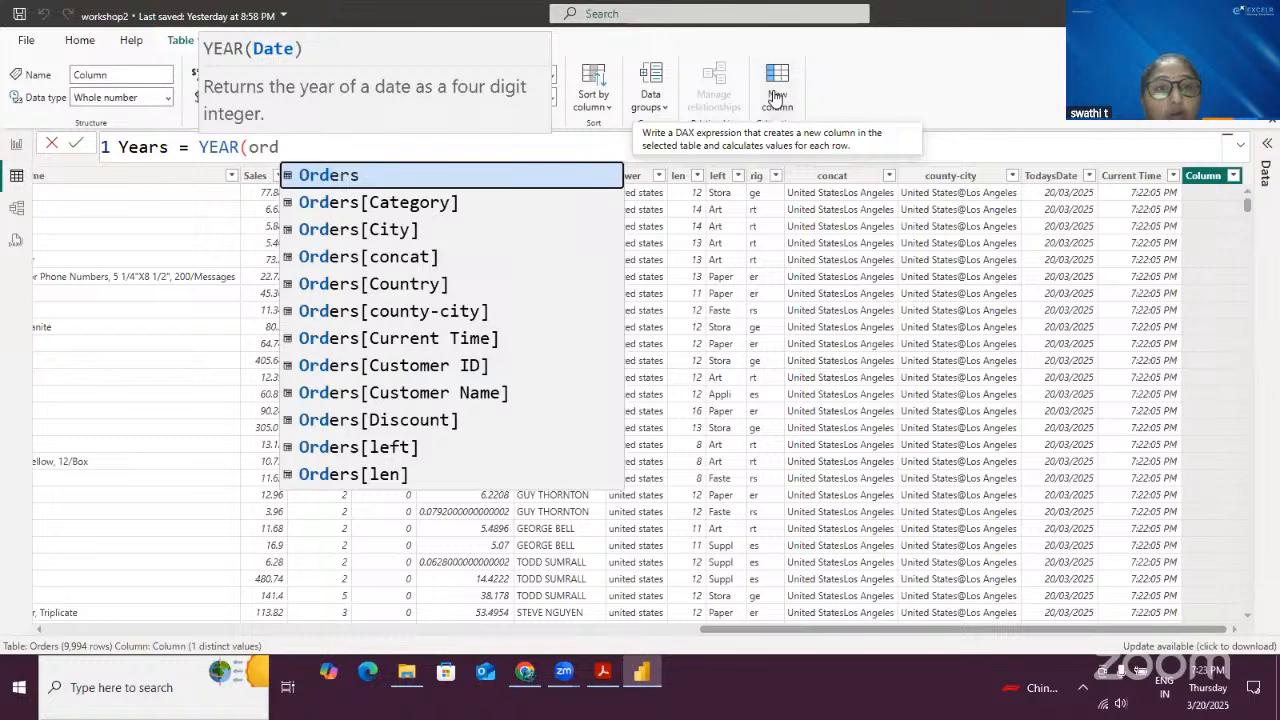
scroll(486, 318, "down", 1)
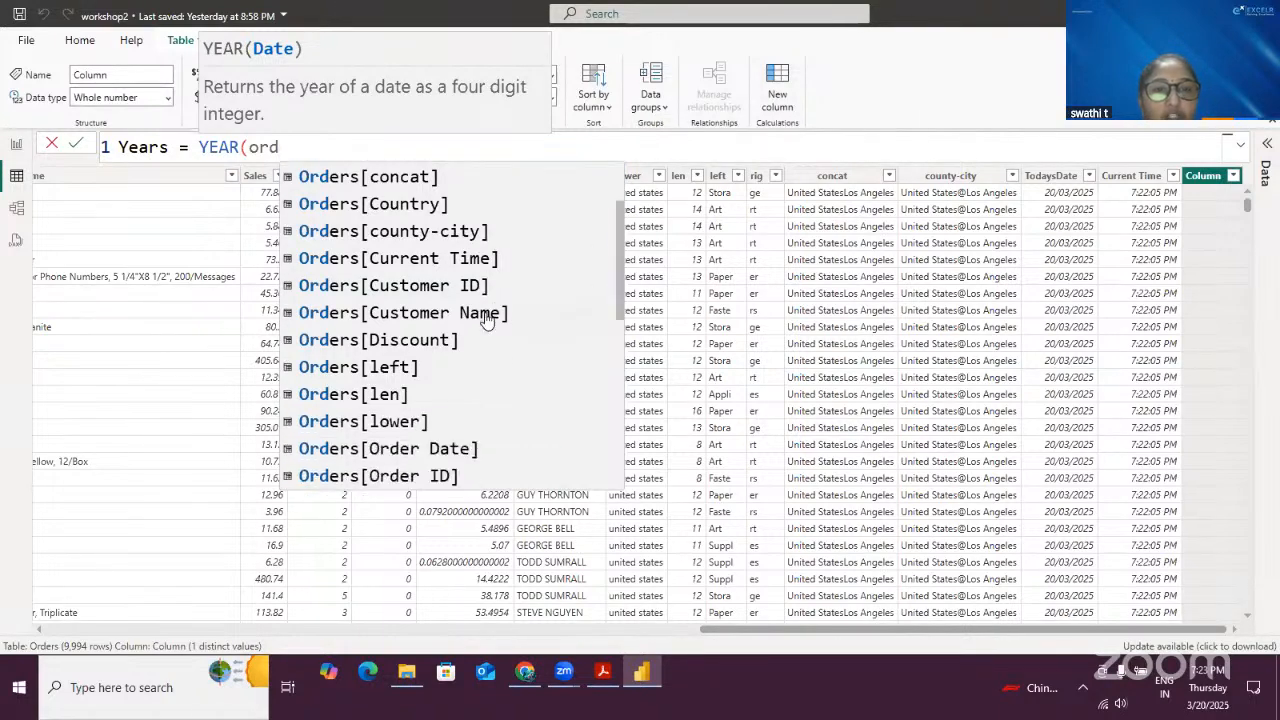
left_click(441, 449)
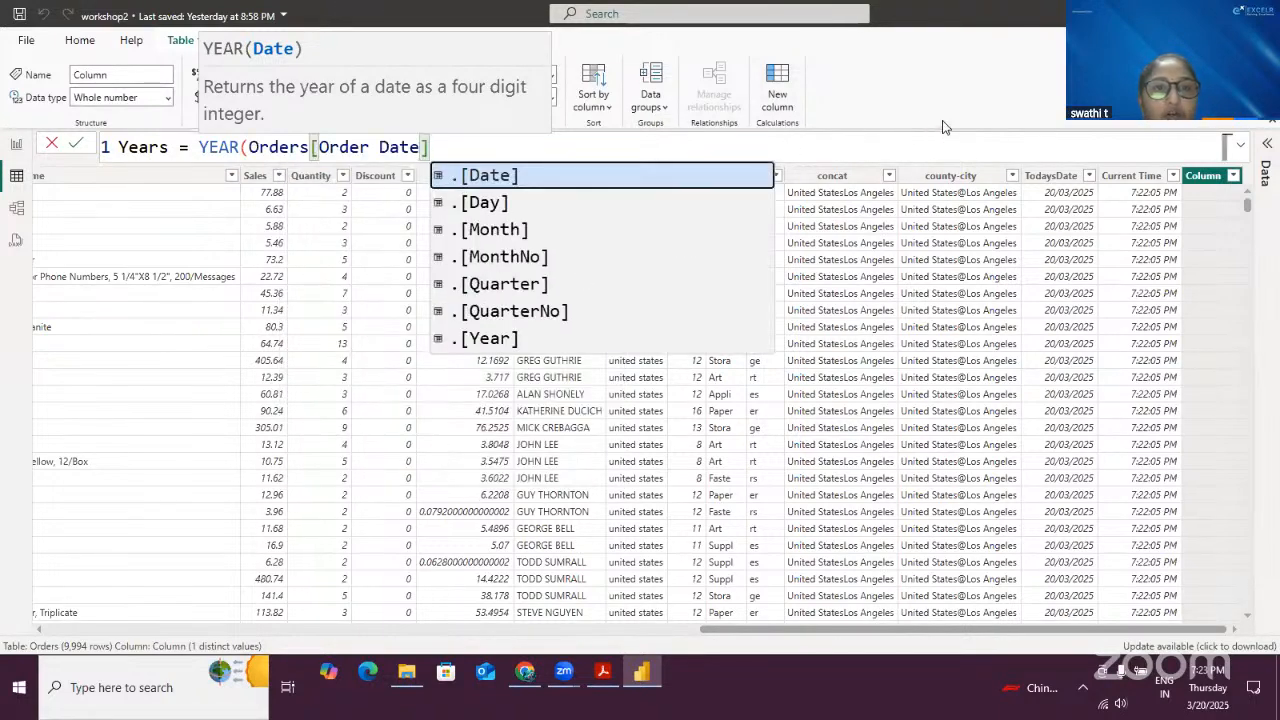
type(")")
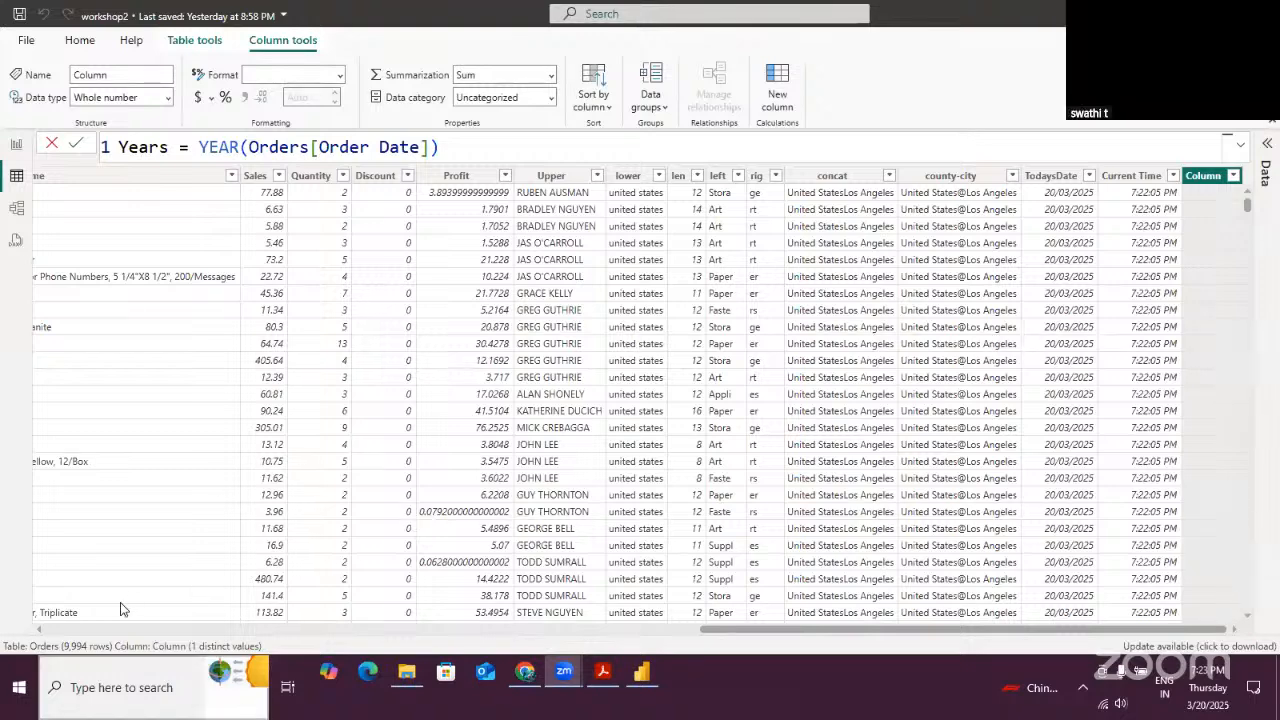
left_click(80, 145)
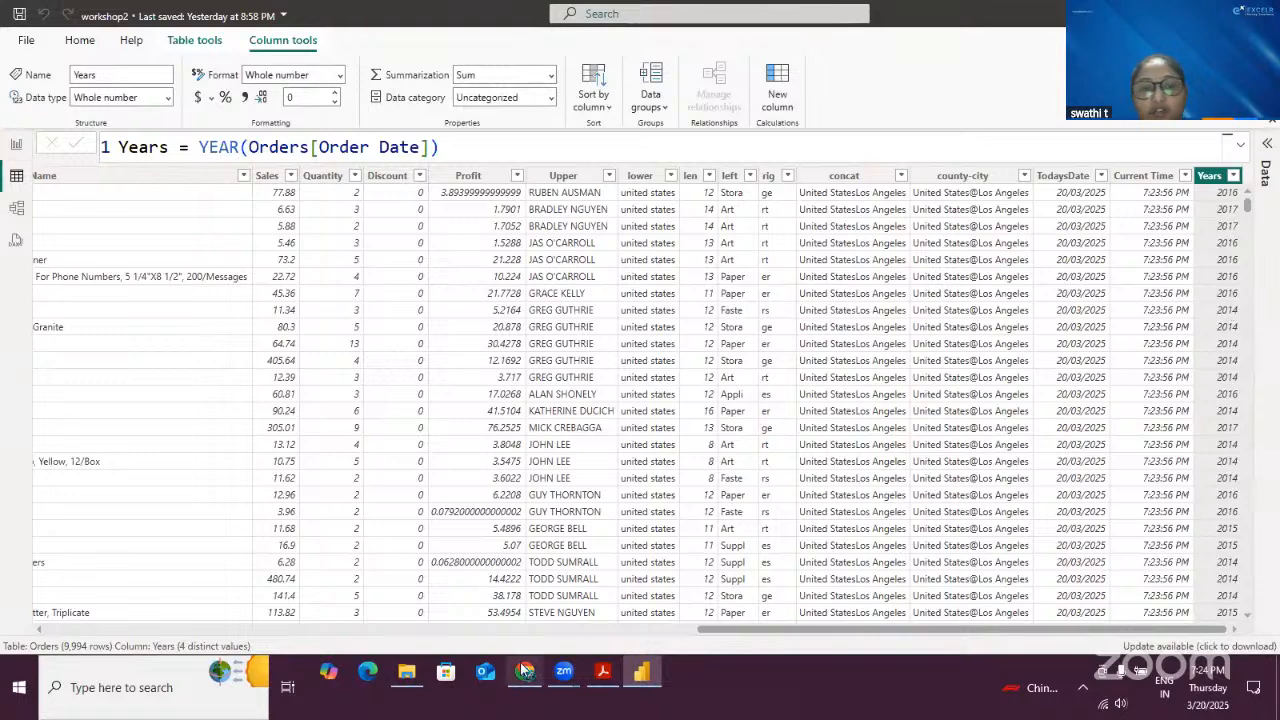
- Scroll horizontally across the table to review the new Years column alongside the other columns
mouse_move(1176, 142)
left_mouse_down()
mouse_move(1228, 232)
mouse_move(1250, 313)
left_mouse_up()
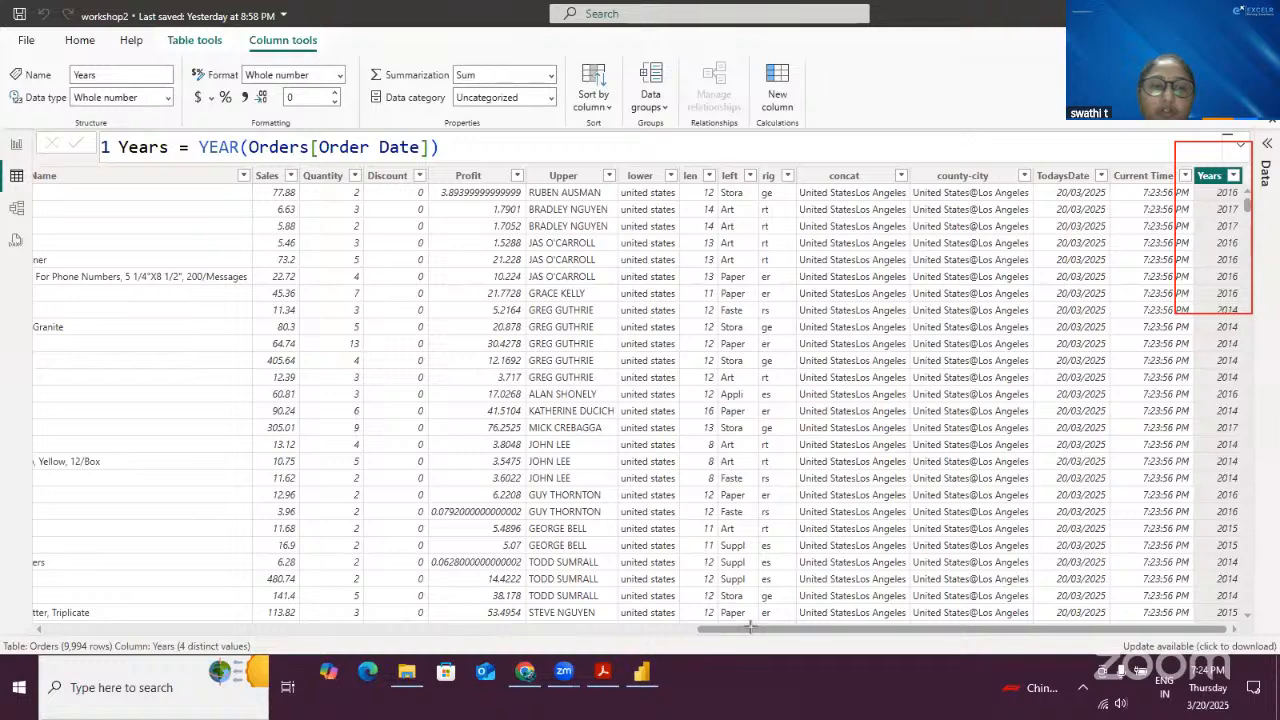
left_click_drag(812, 629, 809, 629)
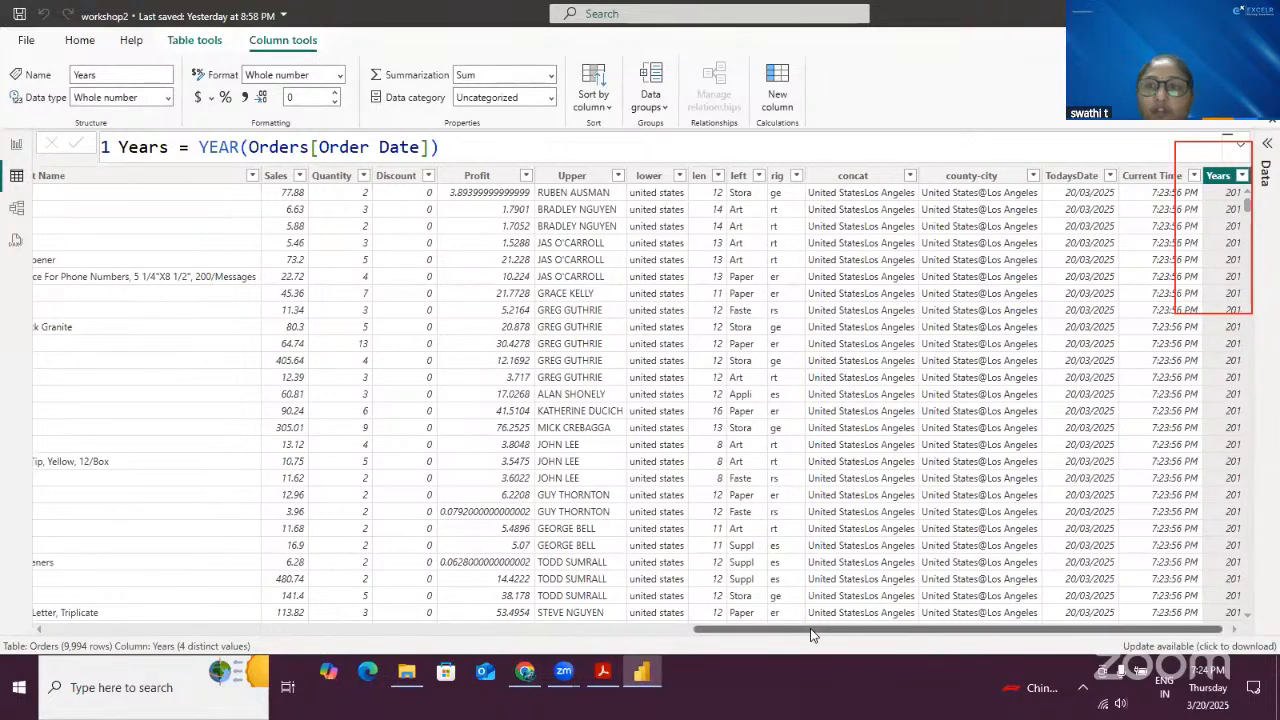
left_click_drag(934, 630, 531, 632)
left_click_drag(800, 630, 557, 630)
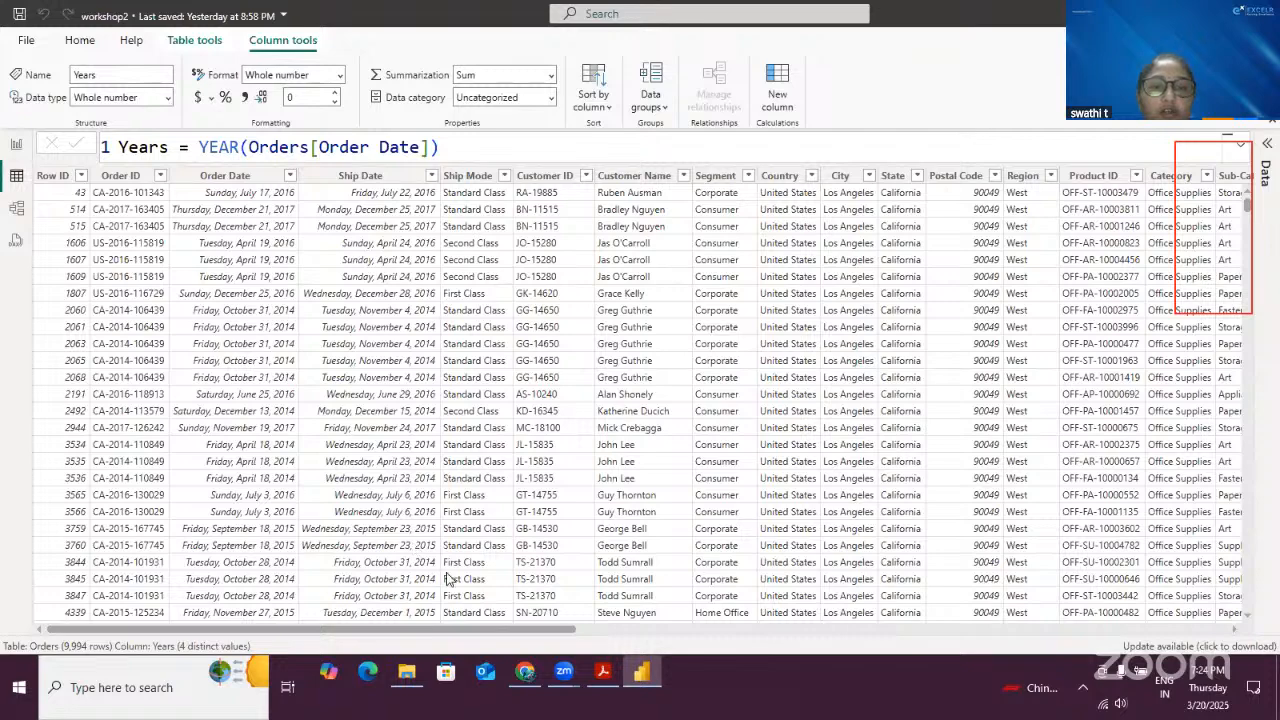
left_click_drag(610, 627, 1262, 628)
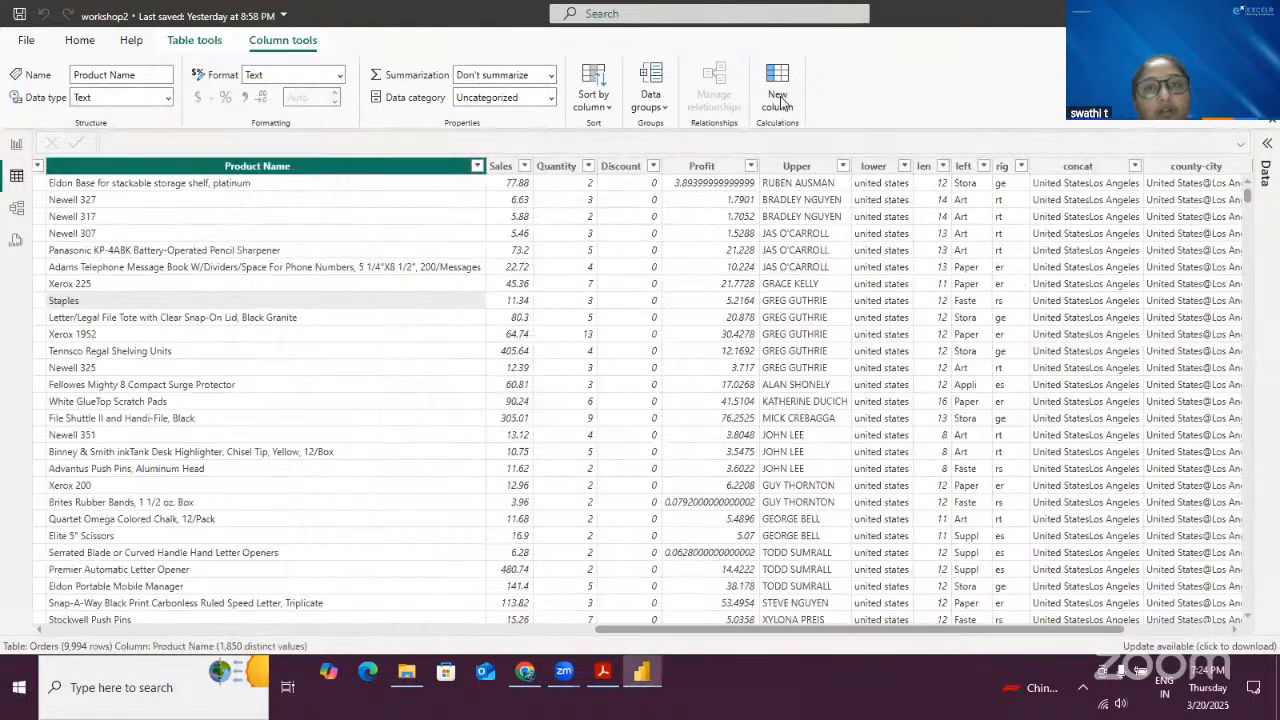
- Add a new calculated column named Months with the formula Months = MONTH(Orders[Order Date])
left_click(780, 100)
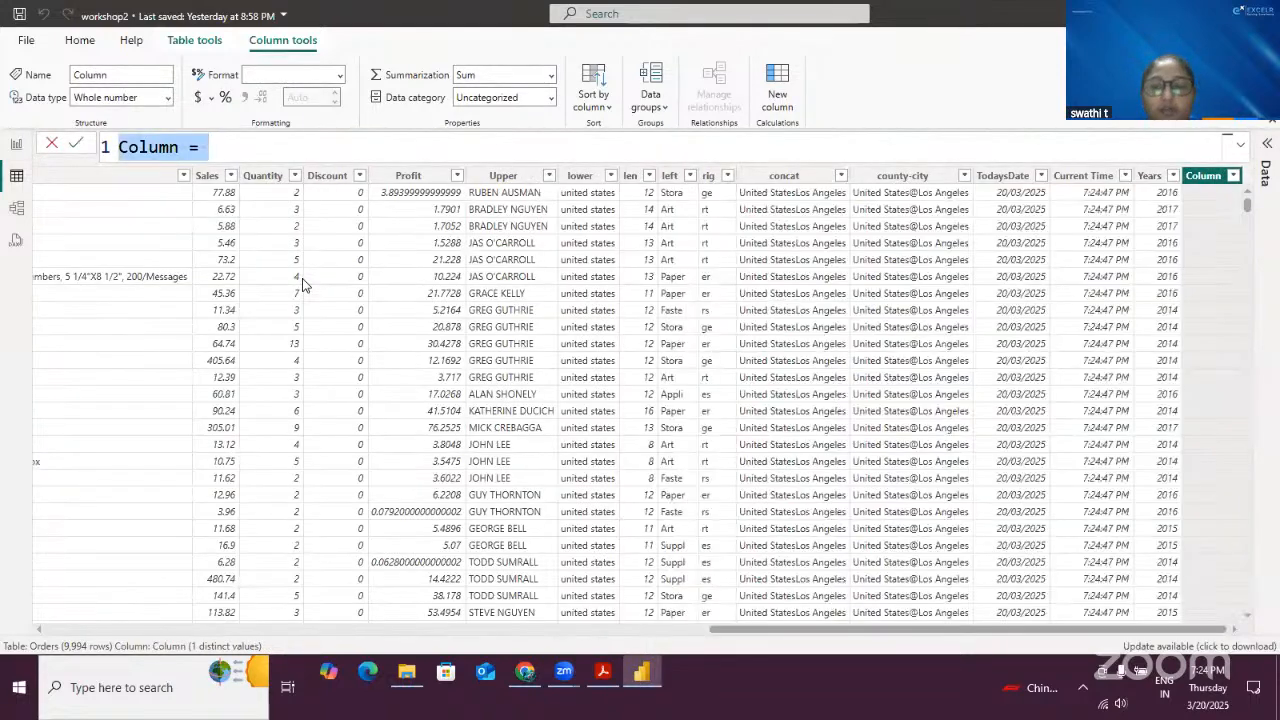
key("ctrl+a")
key("BackSpace")
type("Months ")
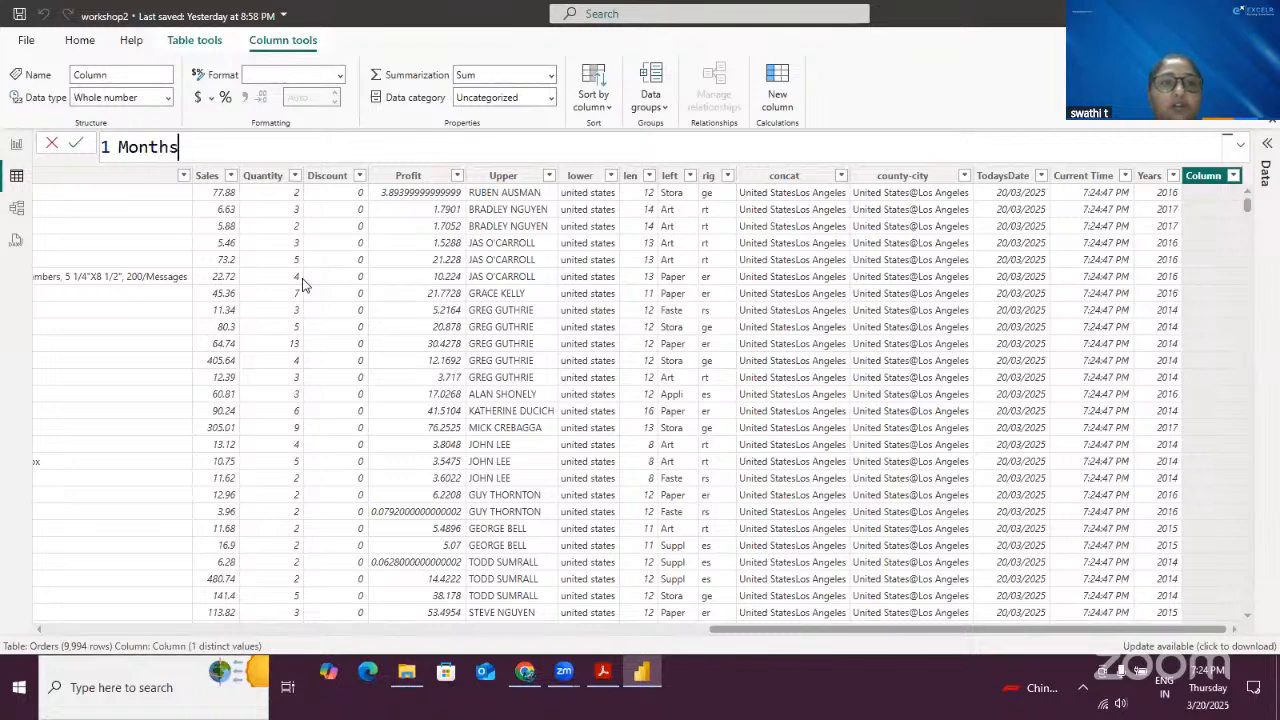
type("= Mon")
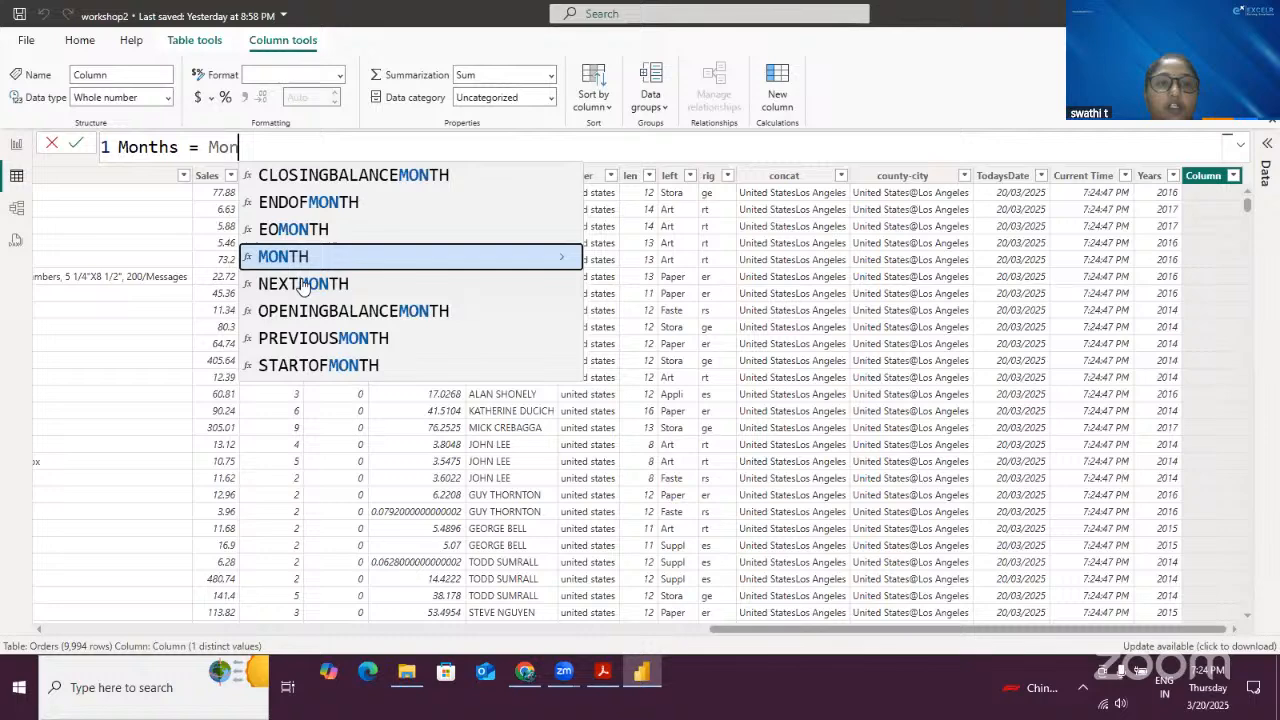
key("Tab")
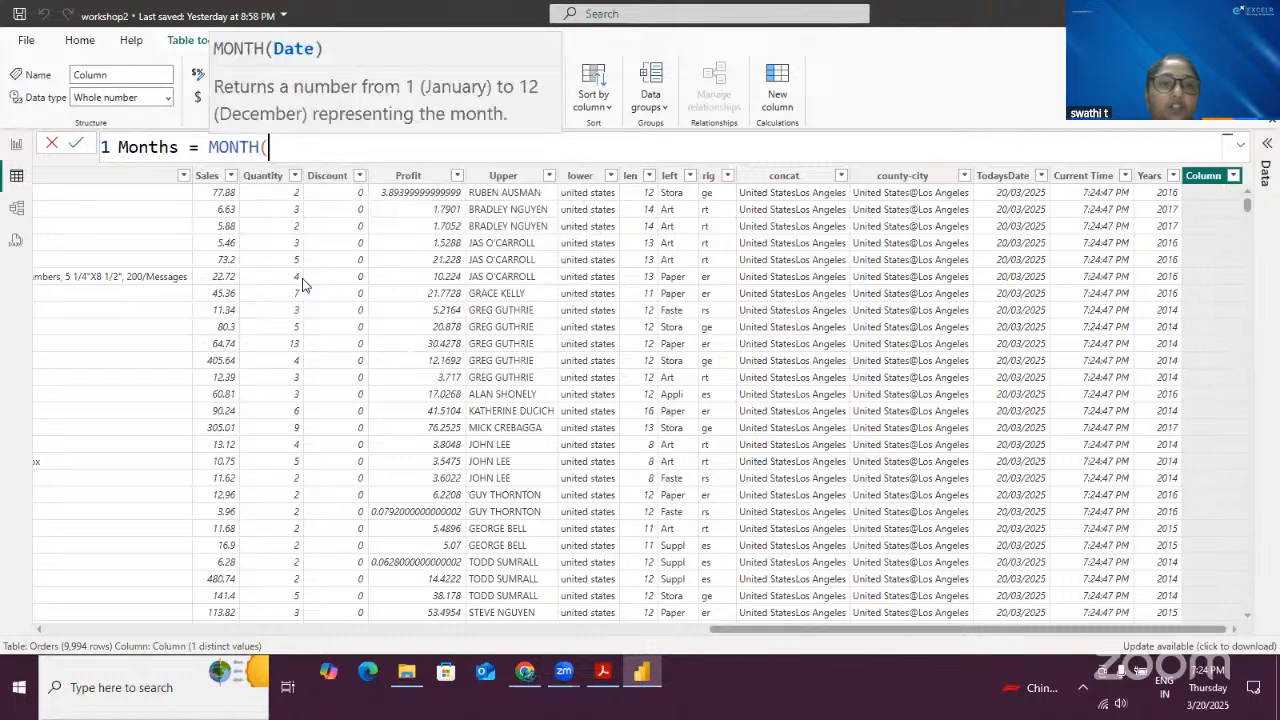
type("or")
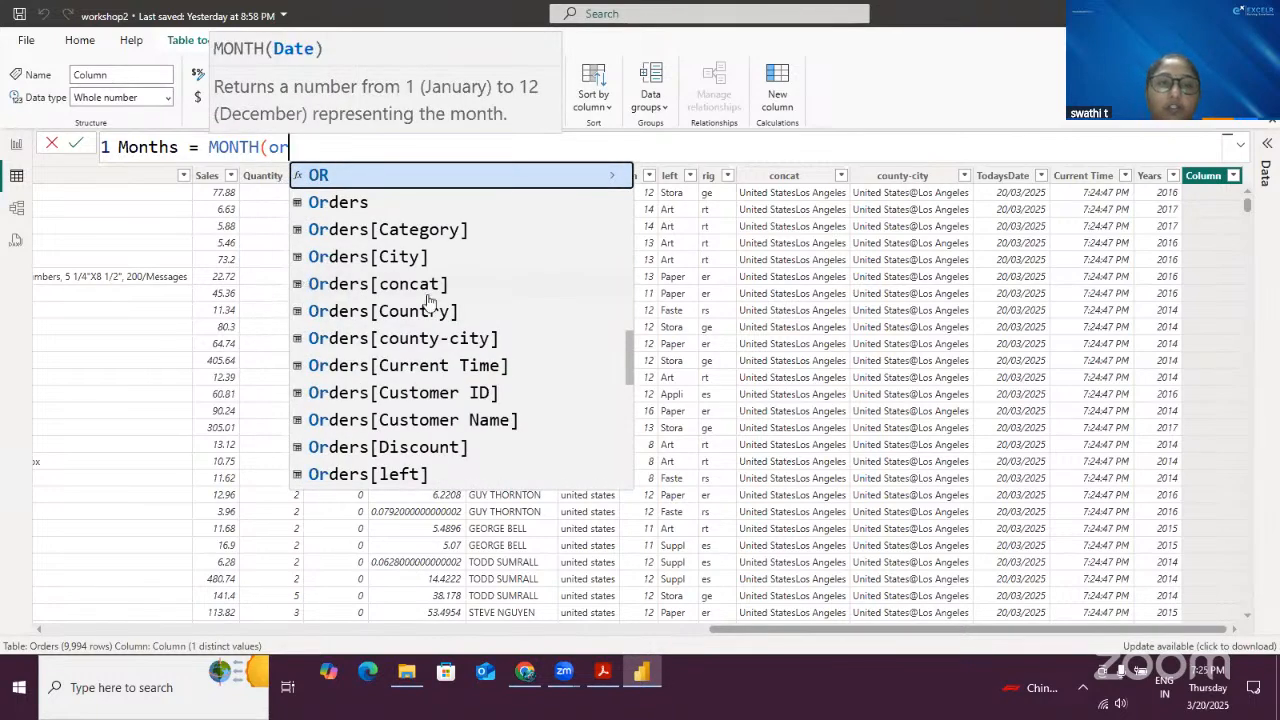
scroll(472, 332, "down", 2)
double_click(455, 436)
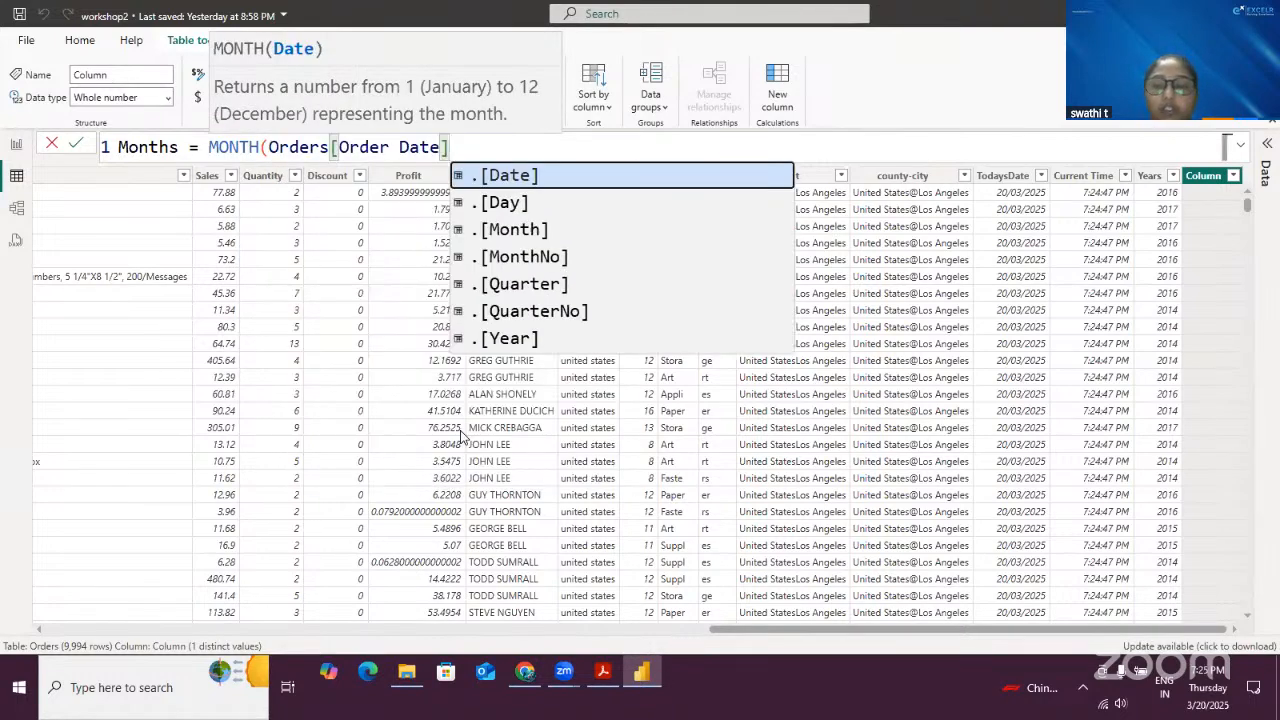
type(")")
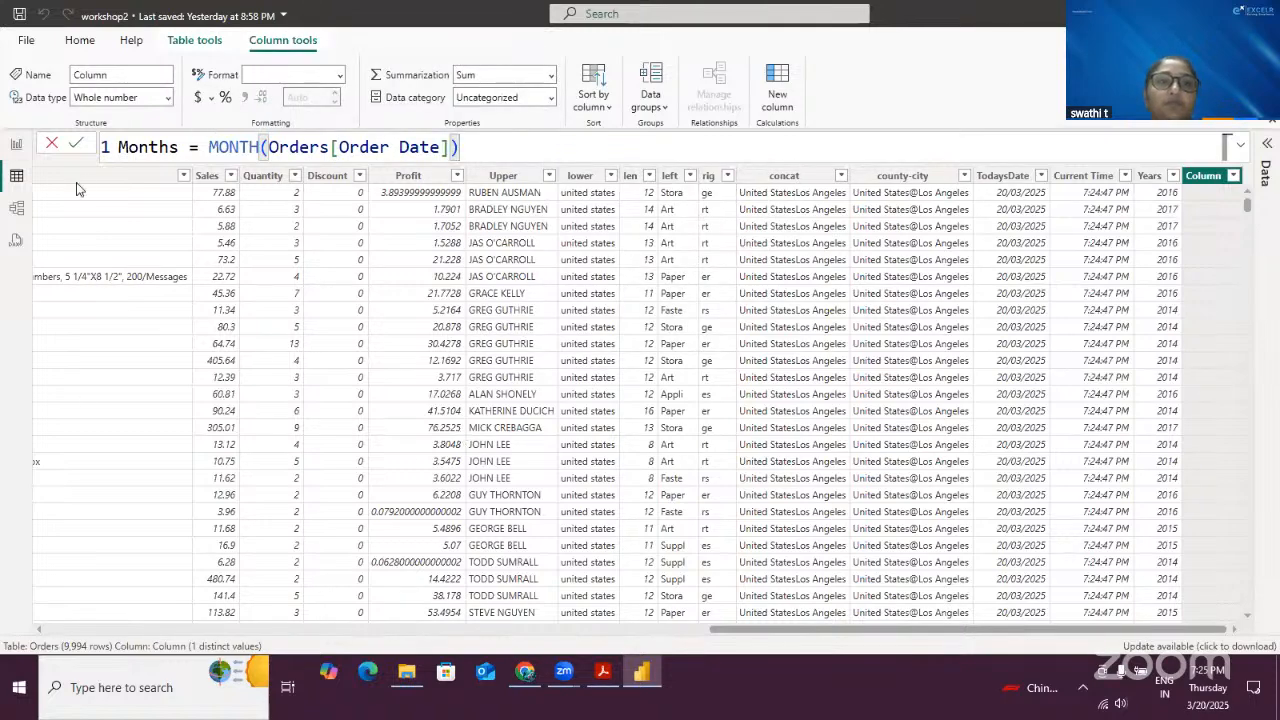
left_click(82, 144)
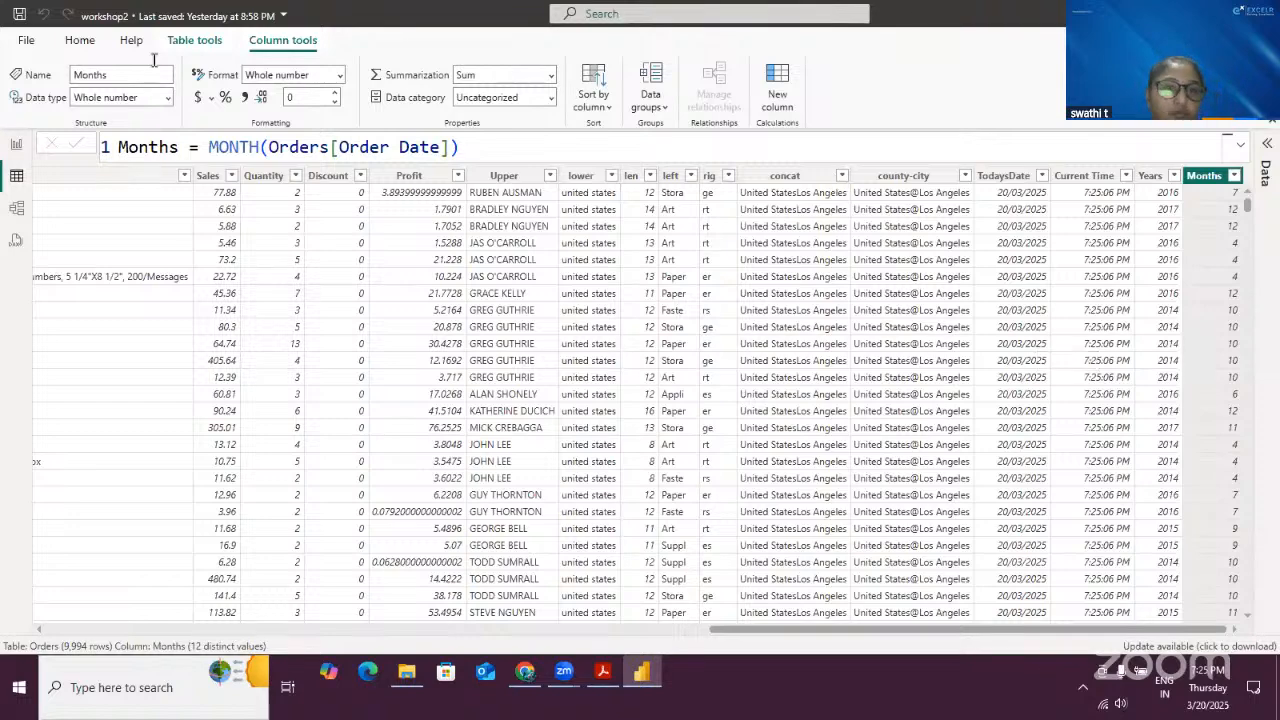
- Add a new calculated column named Days with the formula Days = DAY(Orders[Order Date])
left_click(277, 292)
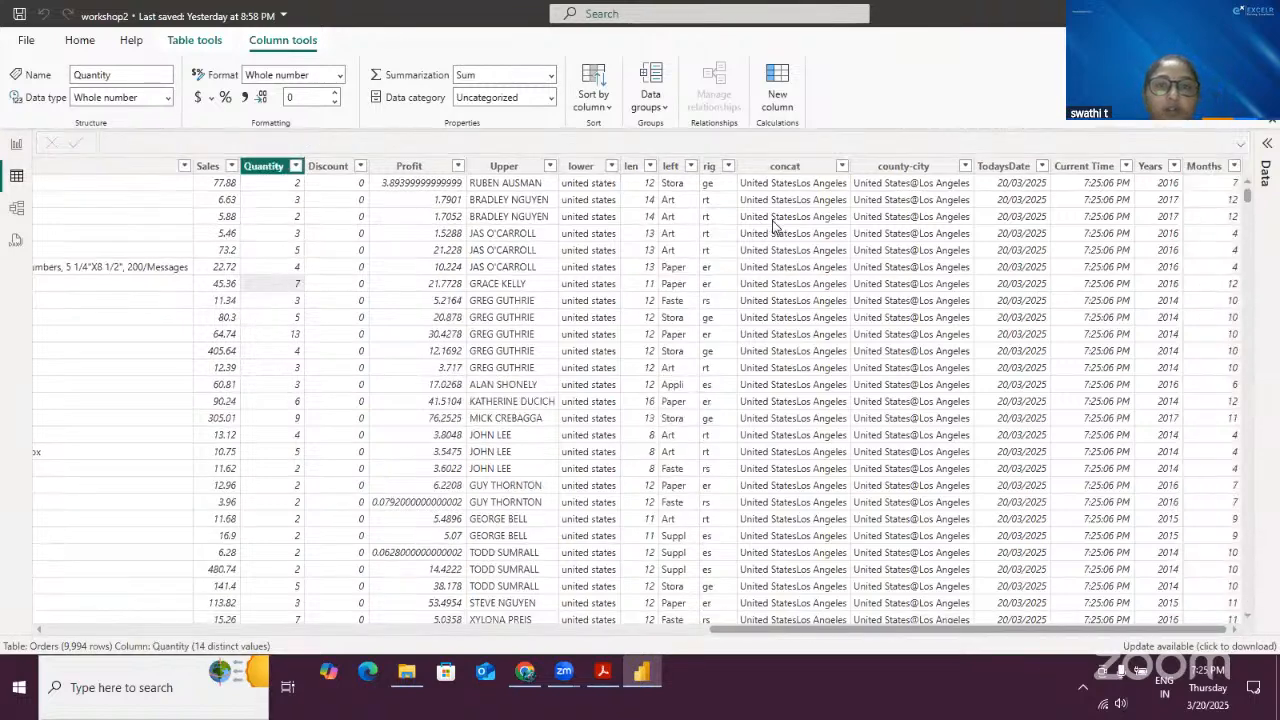
left_click(778, 91)
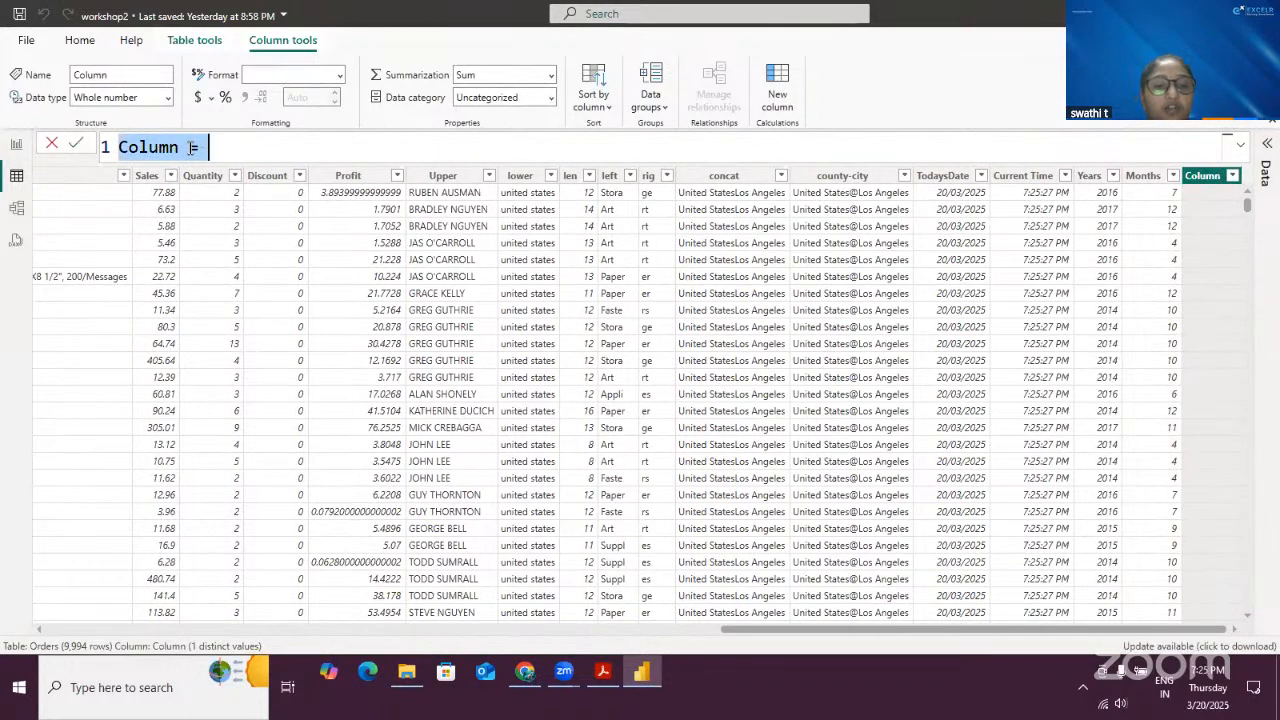
type("Days")
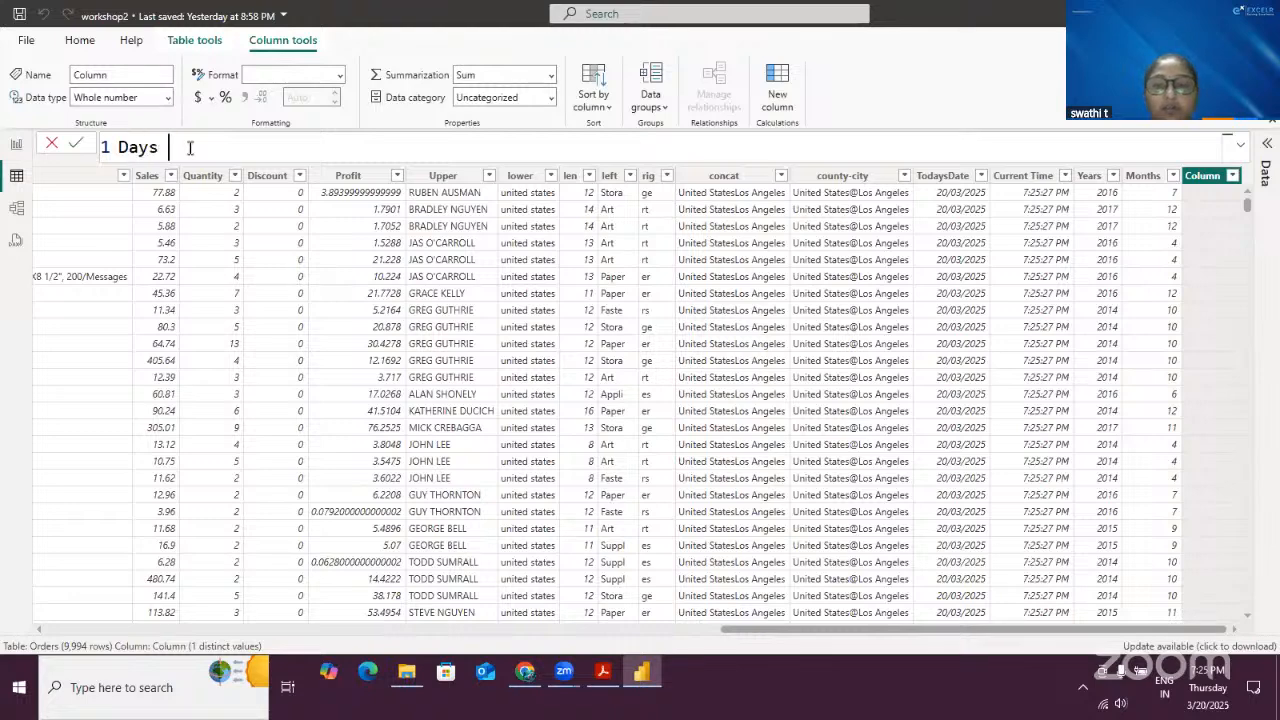
type(" = DA")
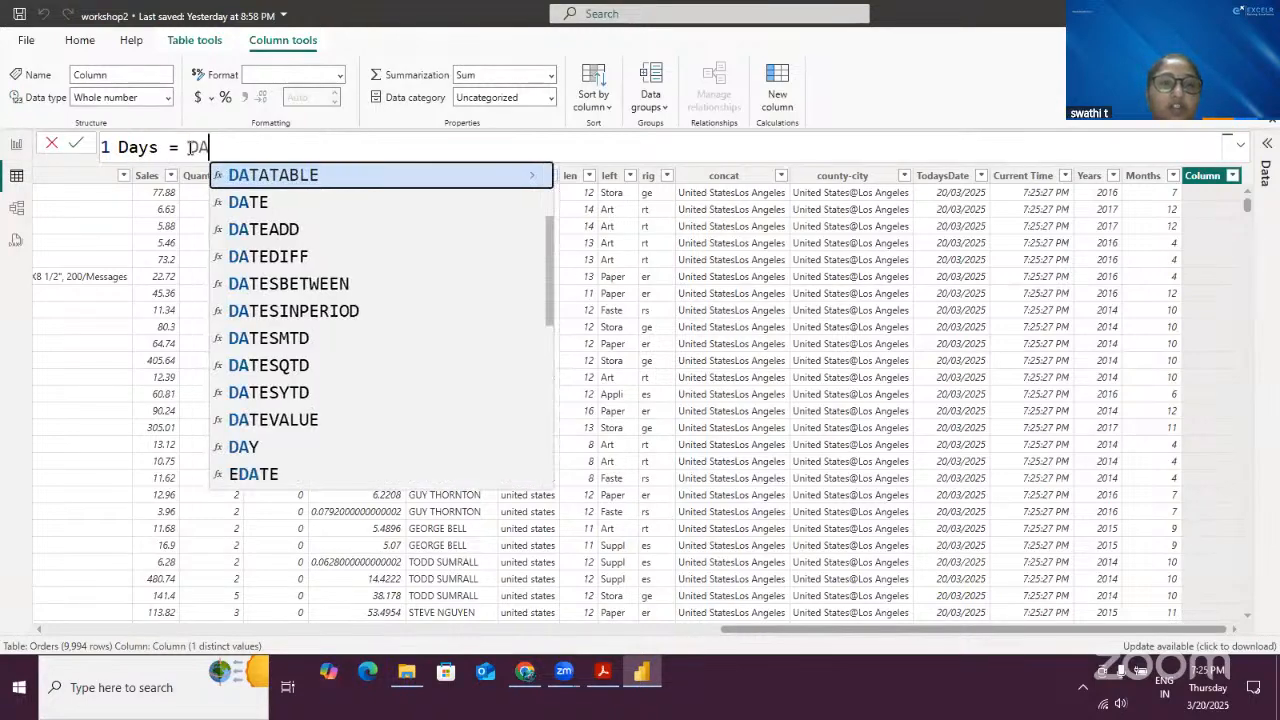
type("Y")
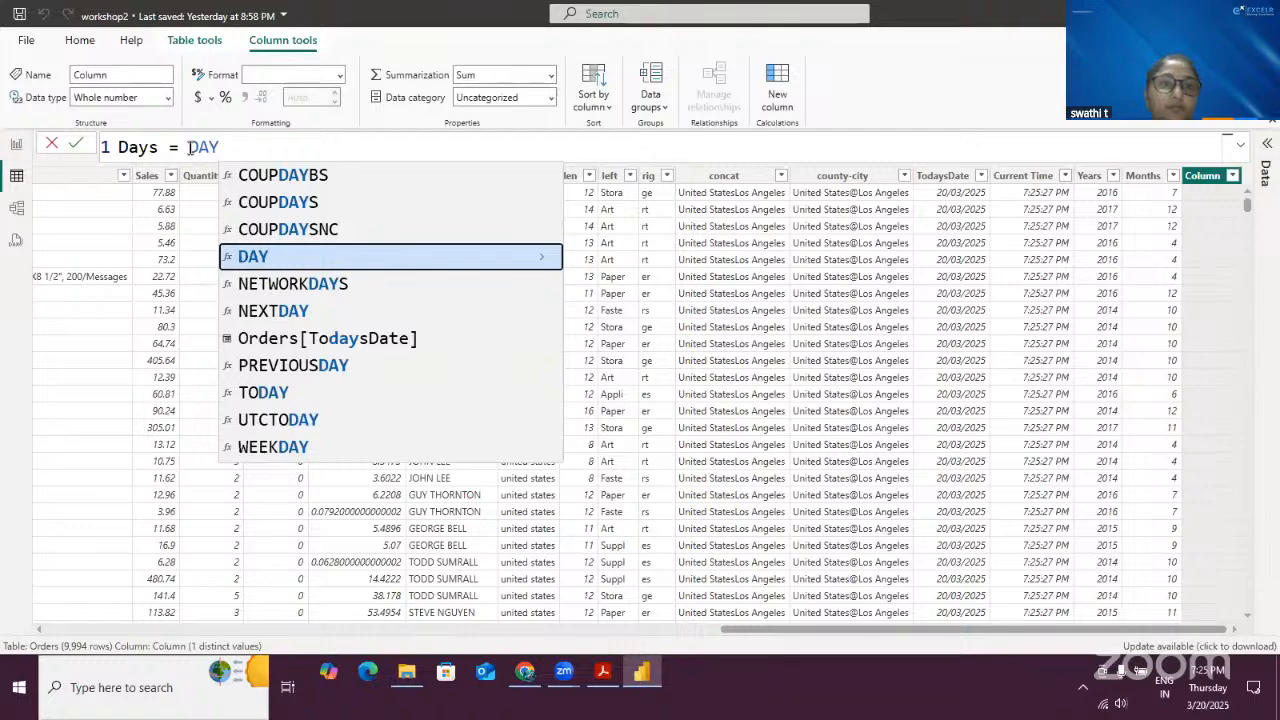
type("(OR")
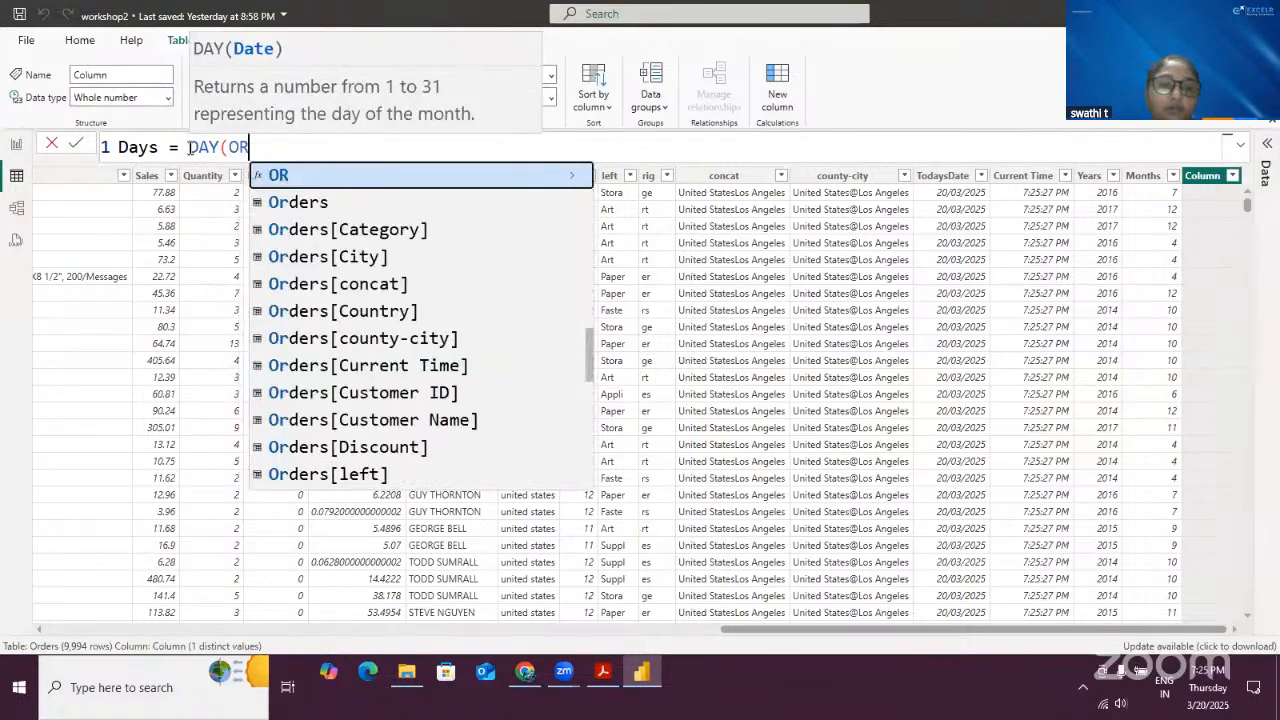
type("DERS")
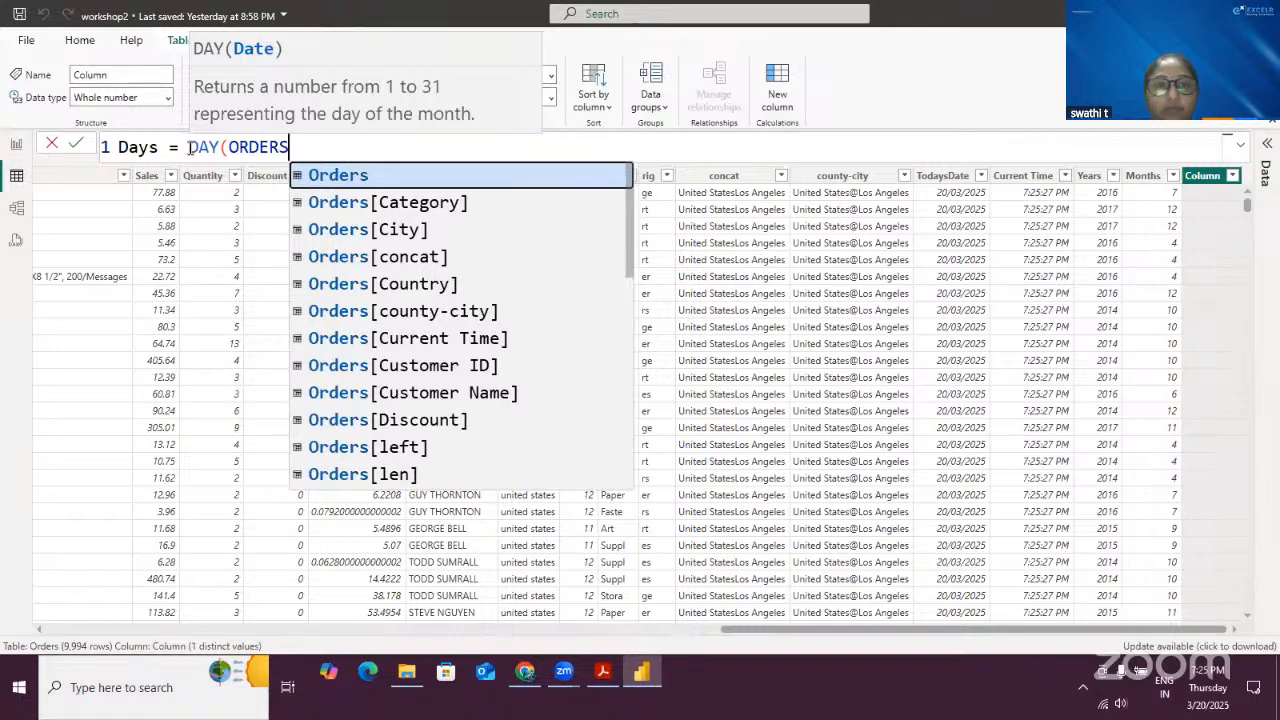
key("Down")
key("Down")
key("Down")
key("Down")
key("Down")
key("Down")
key("Down")
key("Down")
key("Down")
key("Down")
key("Down")
key("Down")
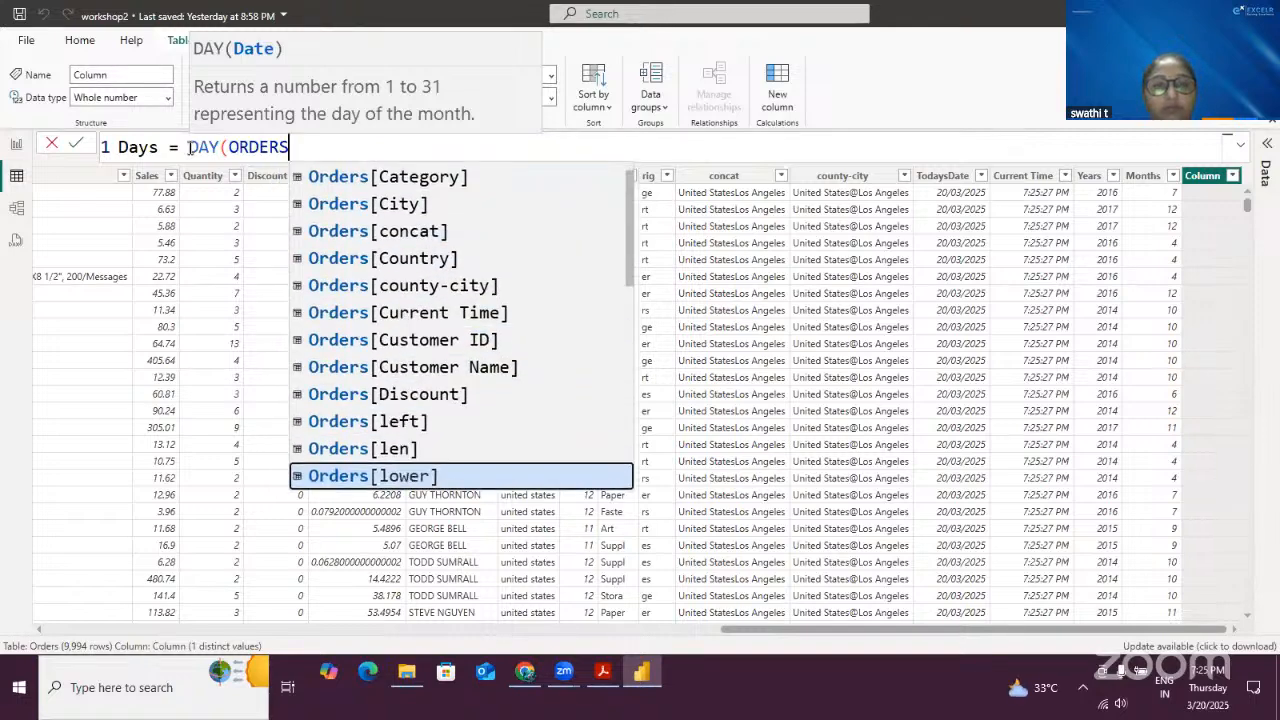
key("Down")
key("Down")
key("Down")
key("Up")
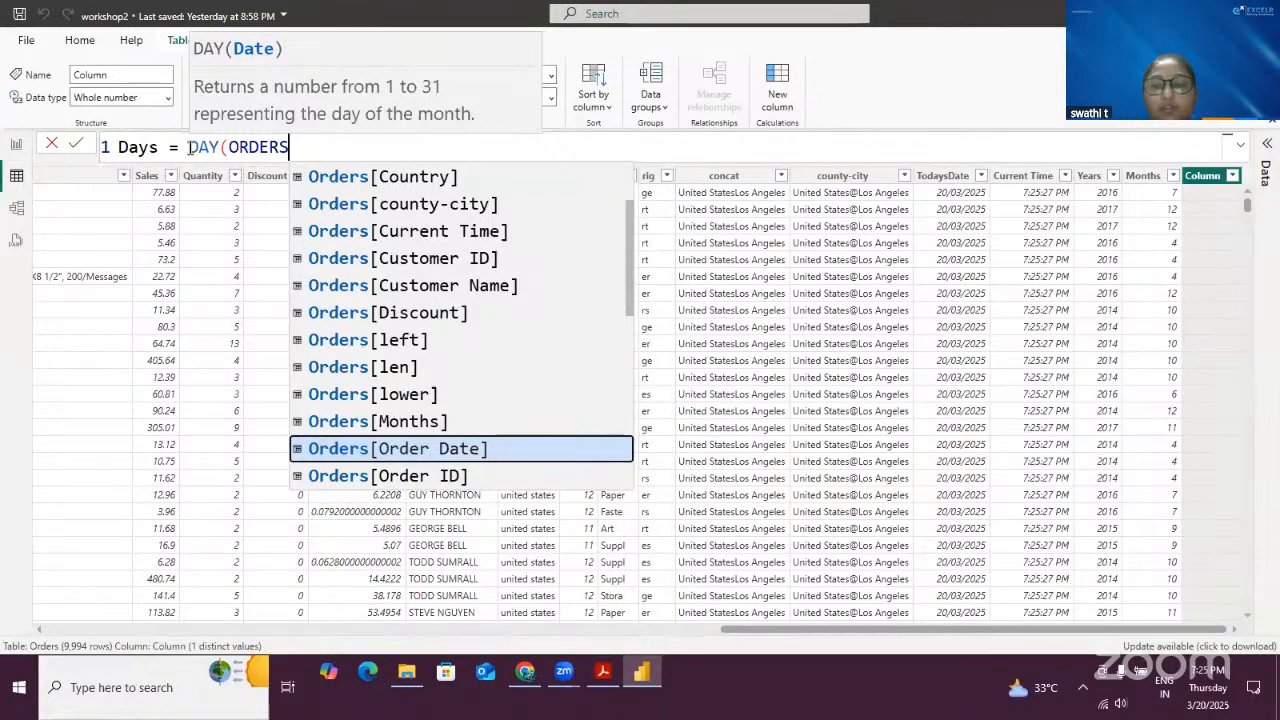
key("Tab")
type(")")
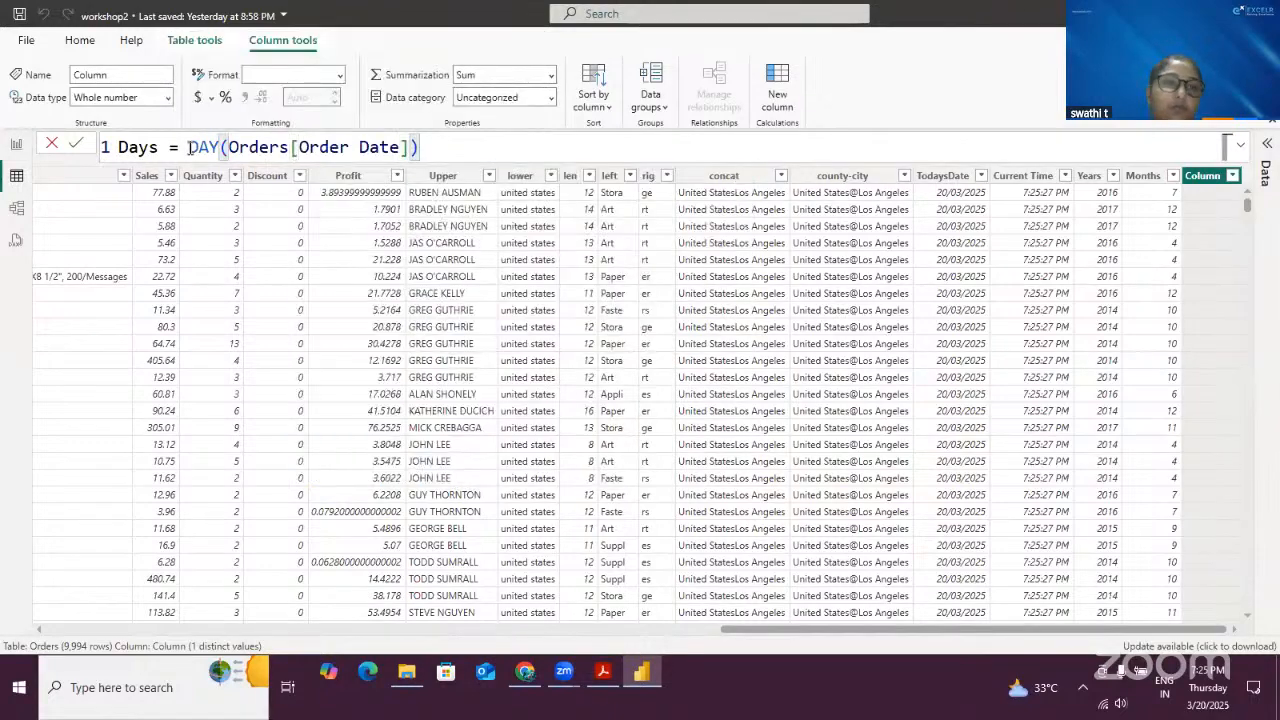
left_click(75, 143)
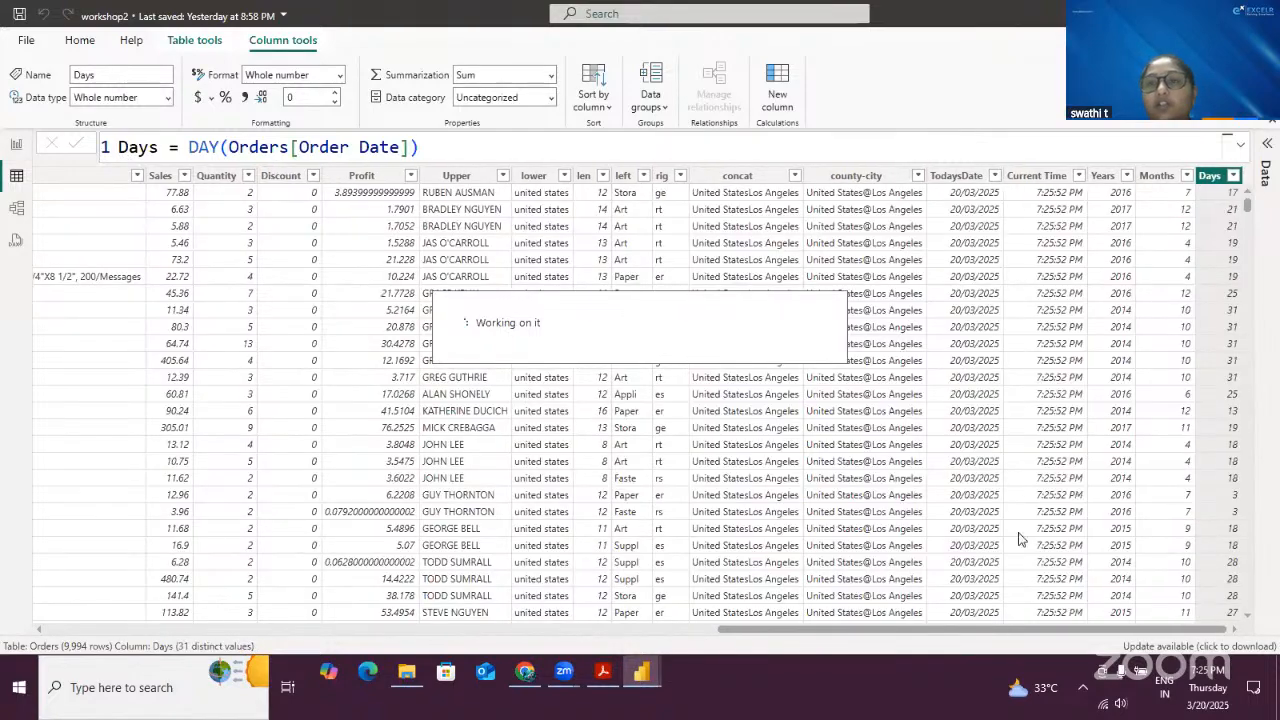
- Scroll across the Orders table and inspect the new Months and Days columns alongside the date and time columns
left_click_drag(926, 631, 483, 632)
scroll(478, 632, "left", 5)
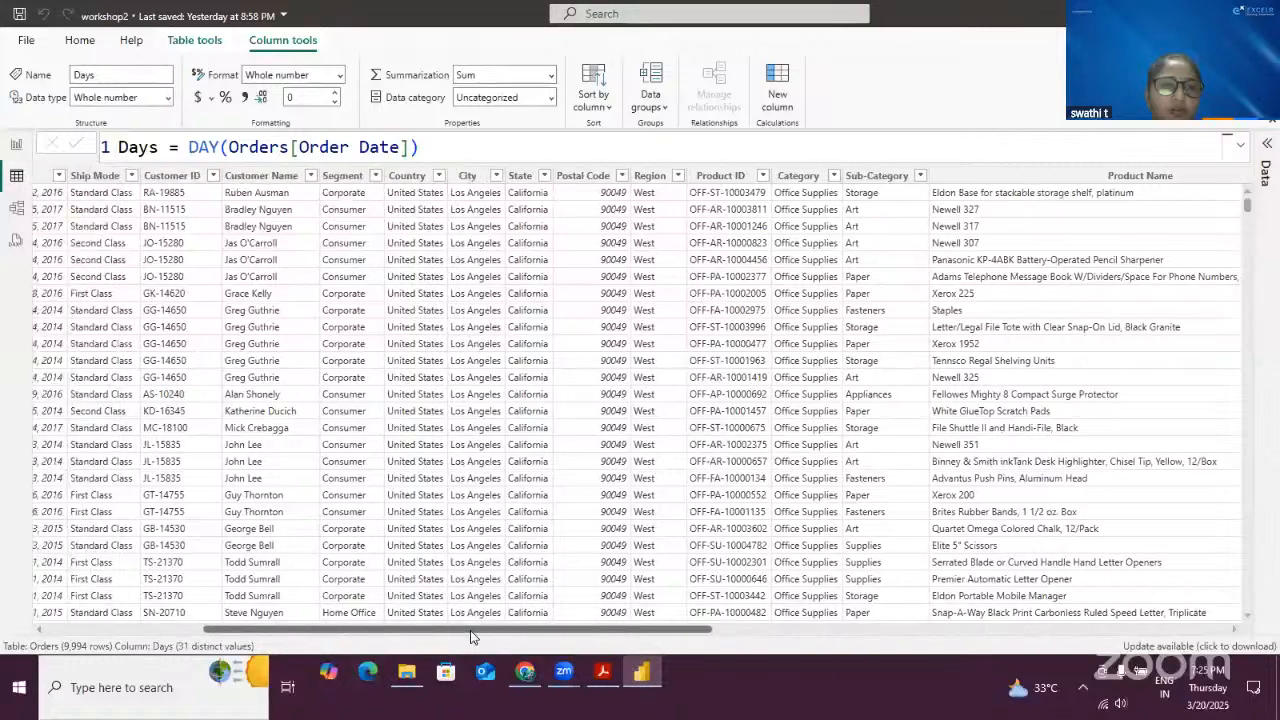
scroll(472, 632, "left", 3)
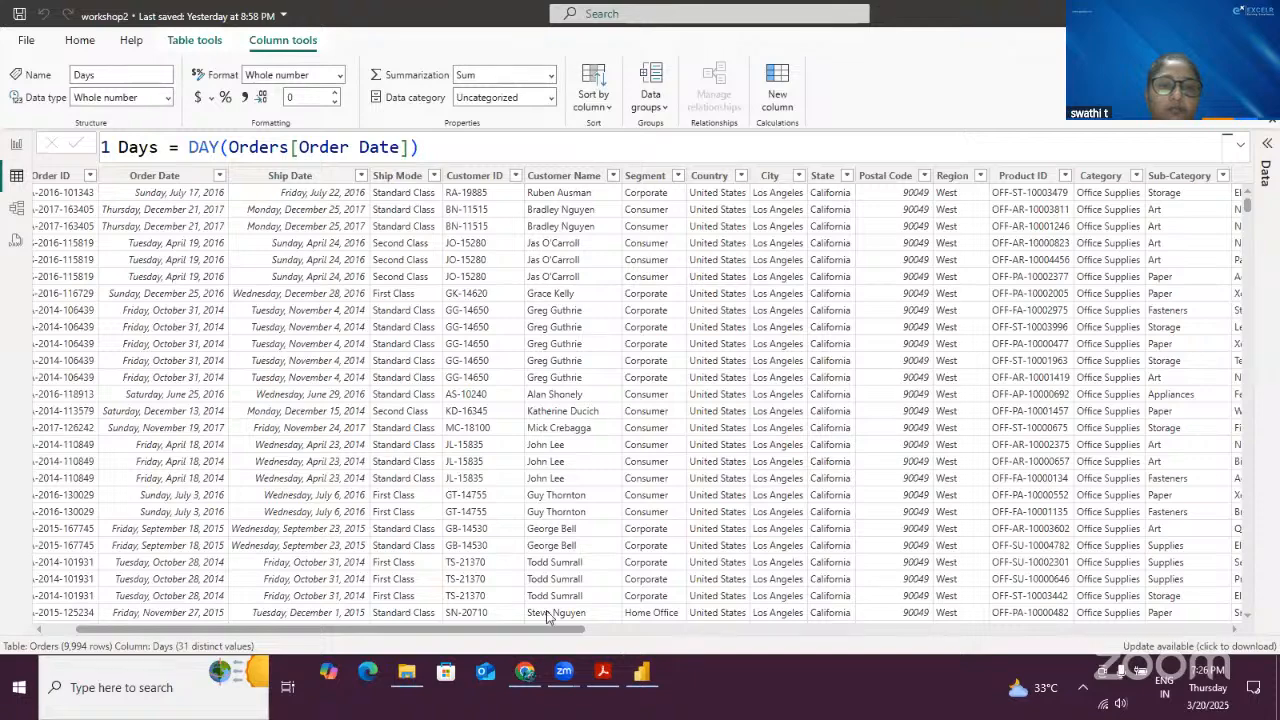
left_click_drag(558, 629, 1200, 628)
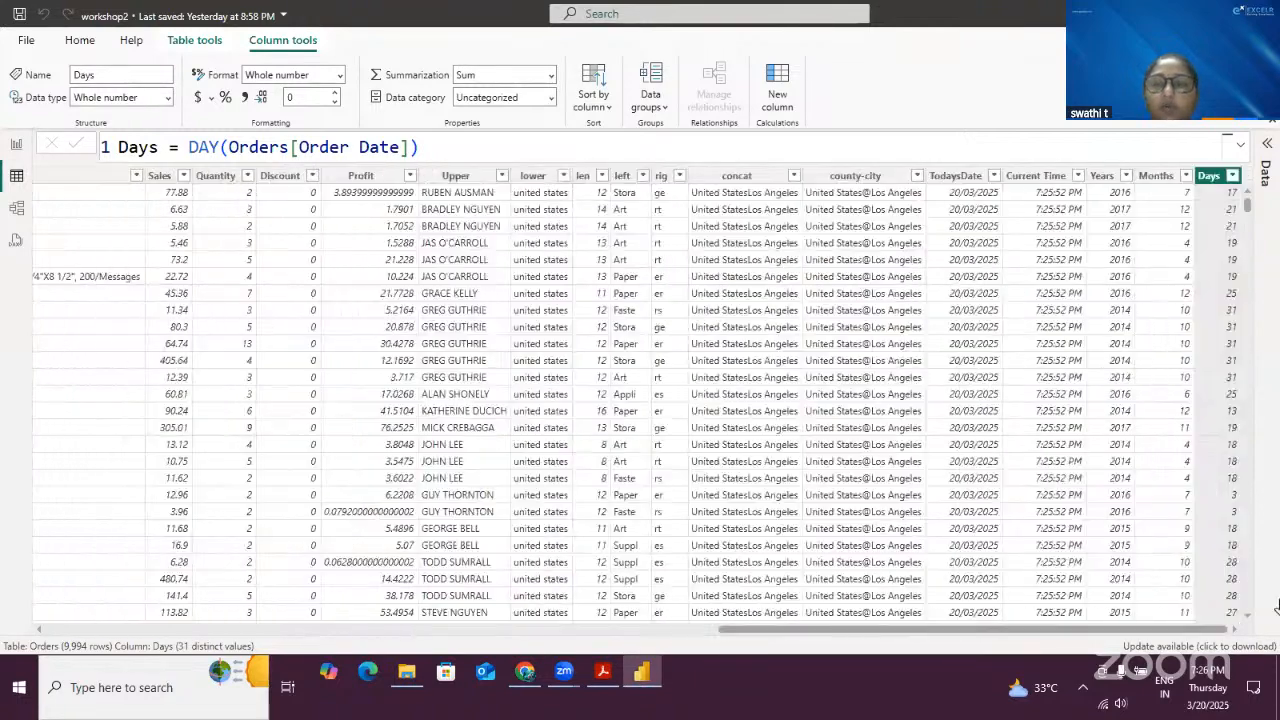
left_click(1048, 182)
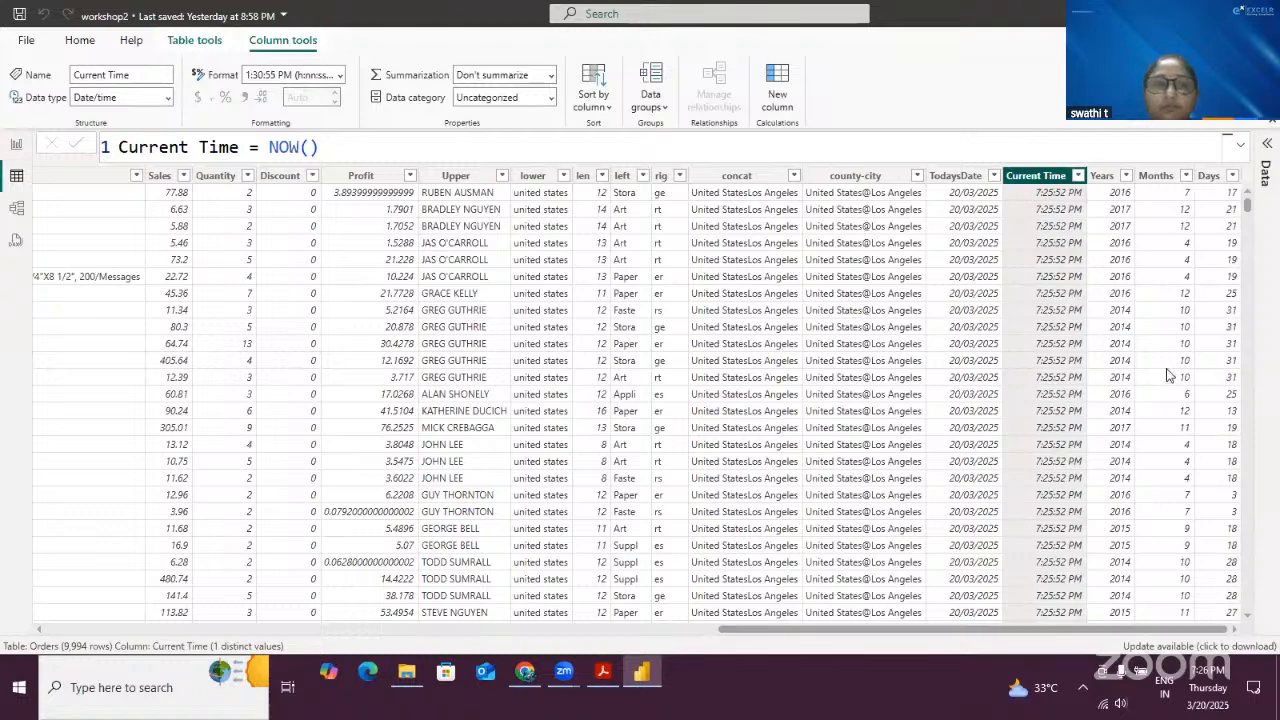
left_click(1124, 293)
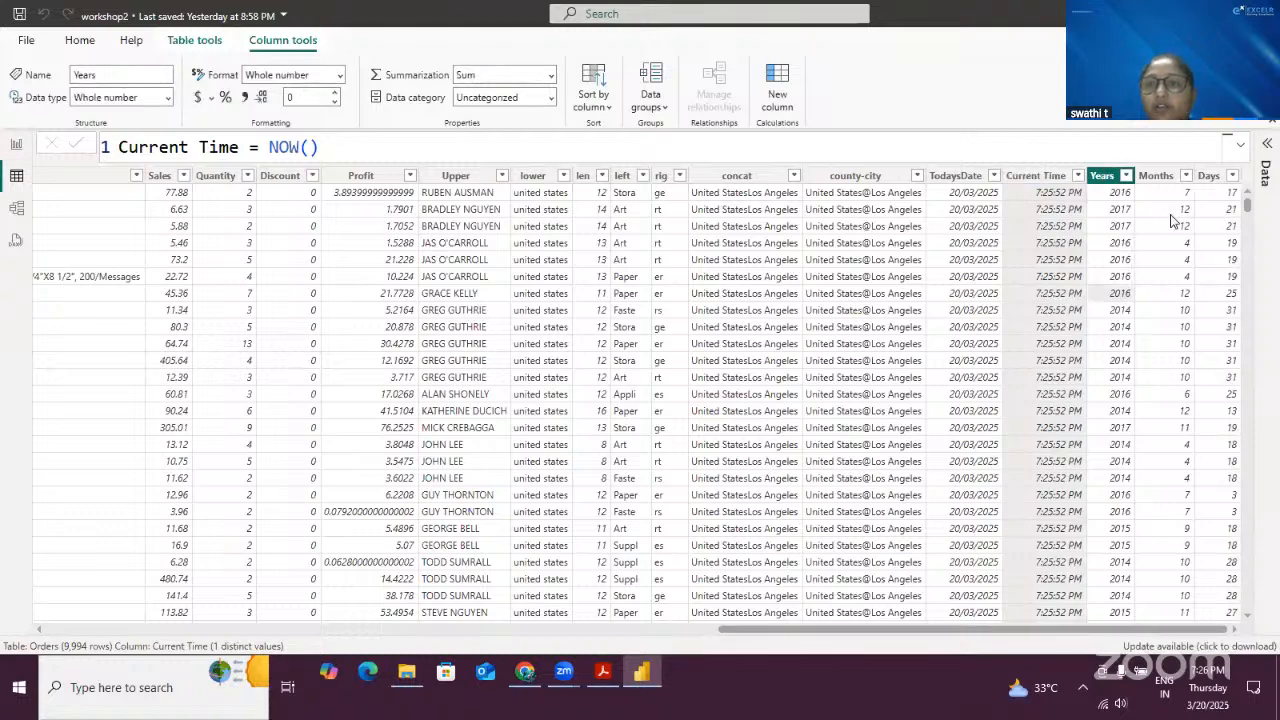
key("Right")
key("Right")
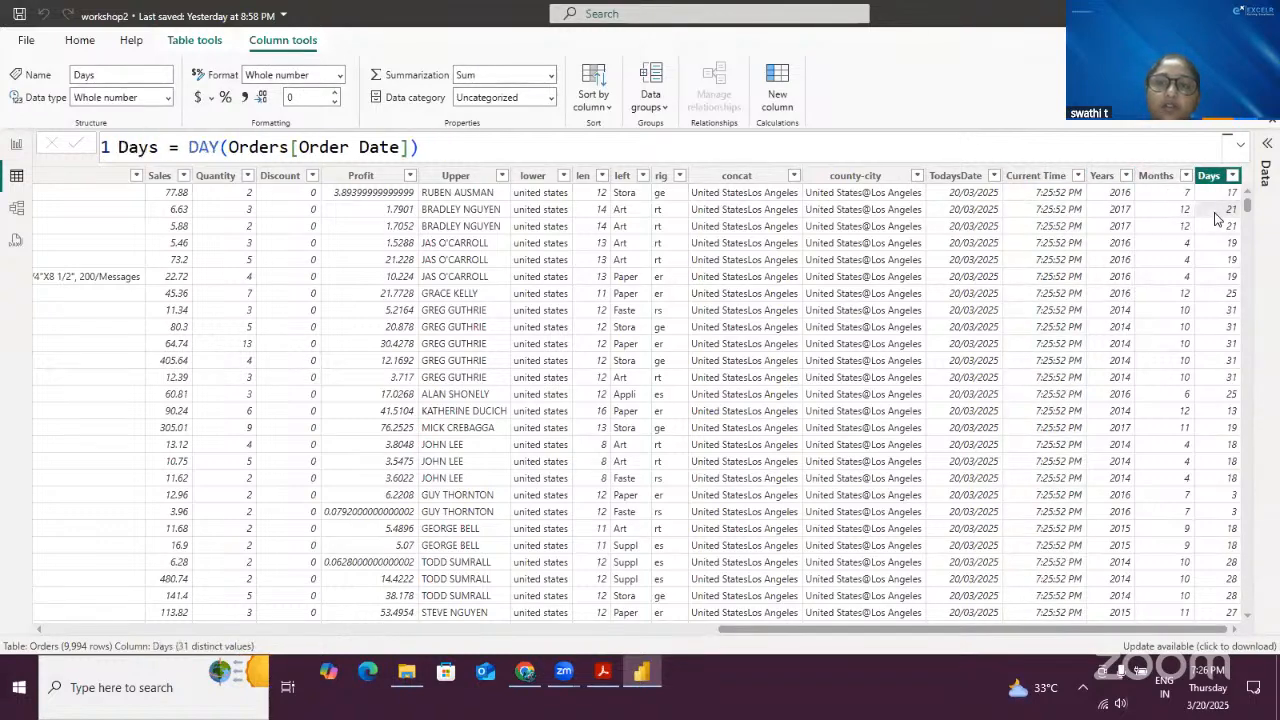
left_click(1224, 226)
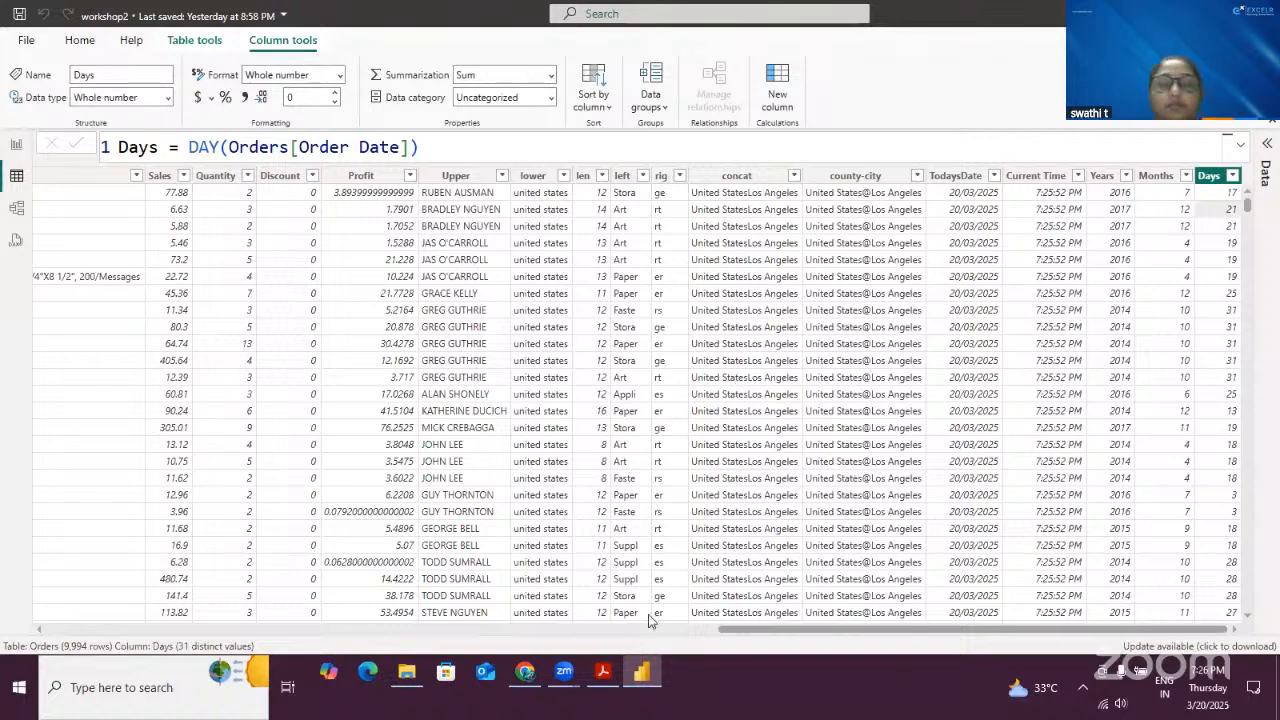
scroll(758, 632, "left", 10)
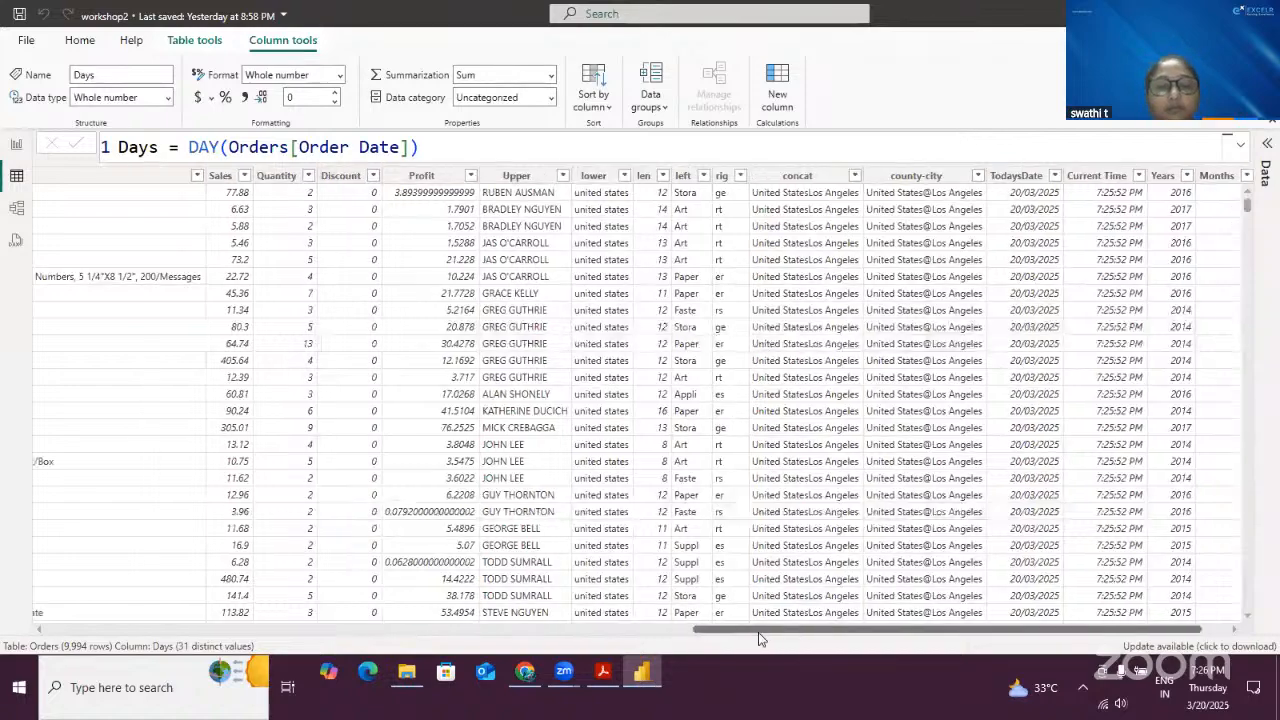
left_click_drag(758, 633, 367, 669)
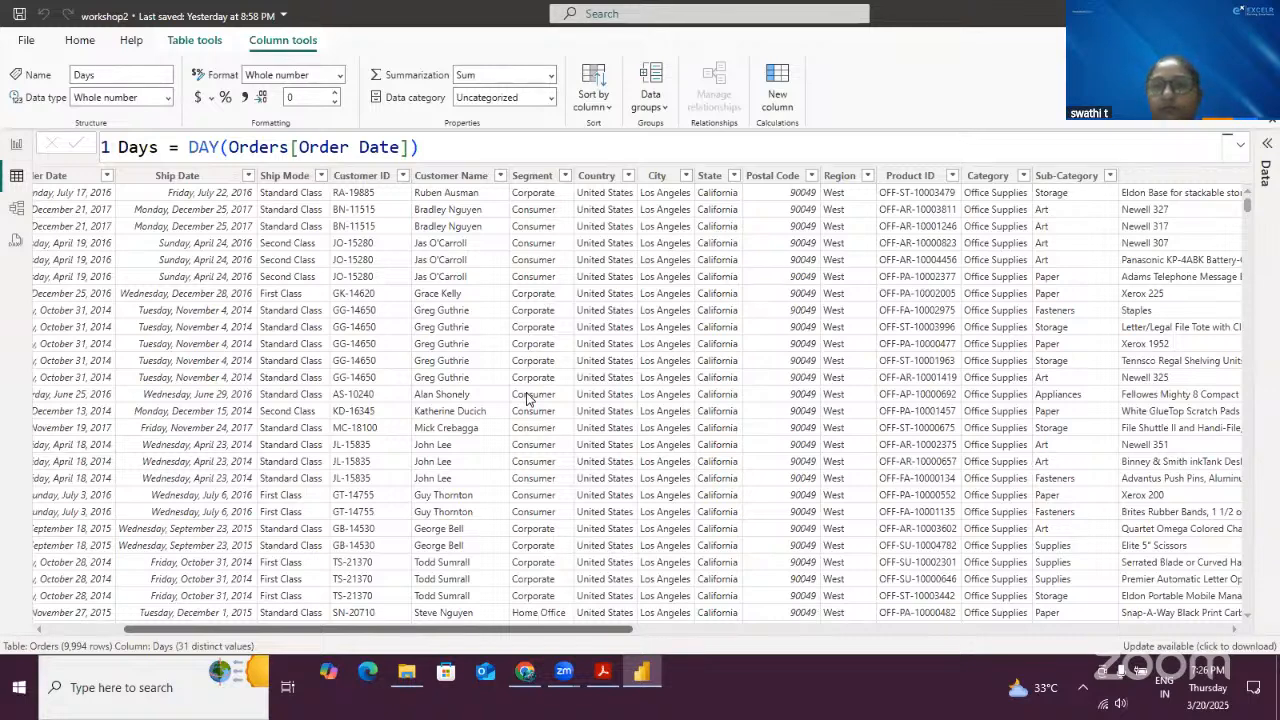
scroll(528, 398, "right", 5)
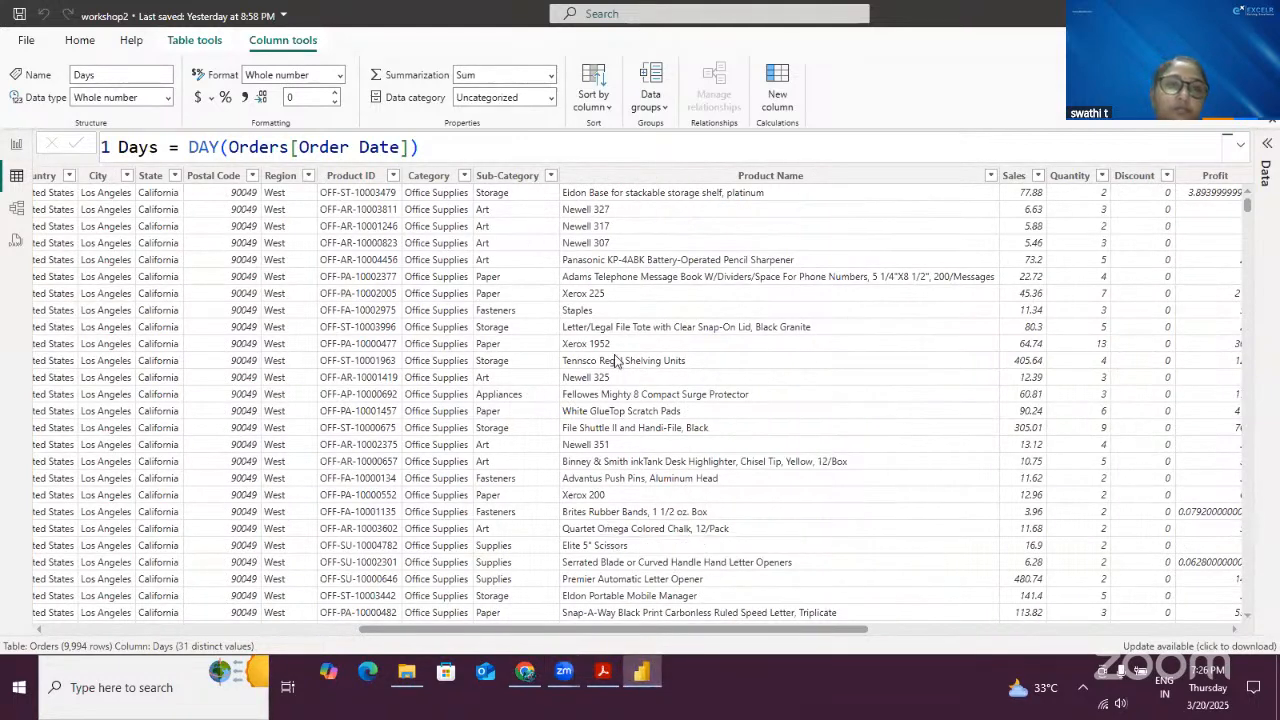
- Start a new calculated column named Shippingdays using DATEDIFF with Orders[Order Date] as the first date
left_click(570, 355)
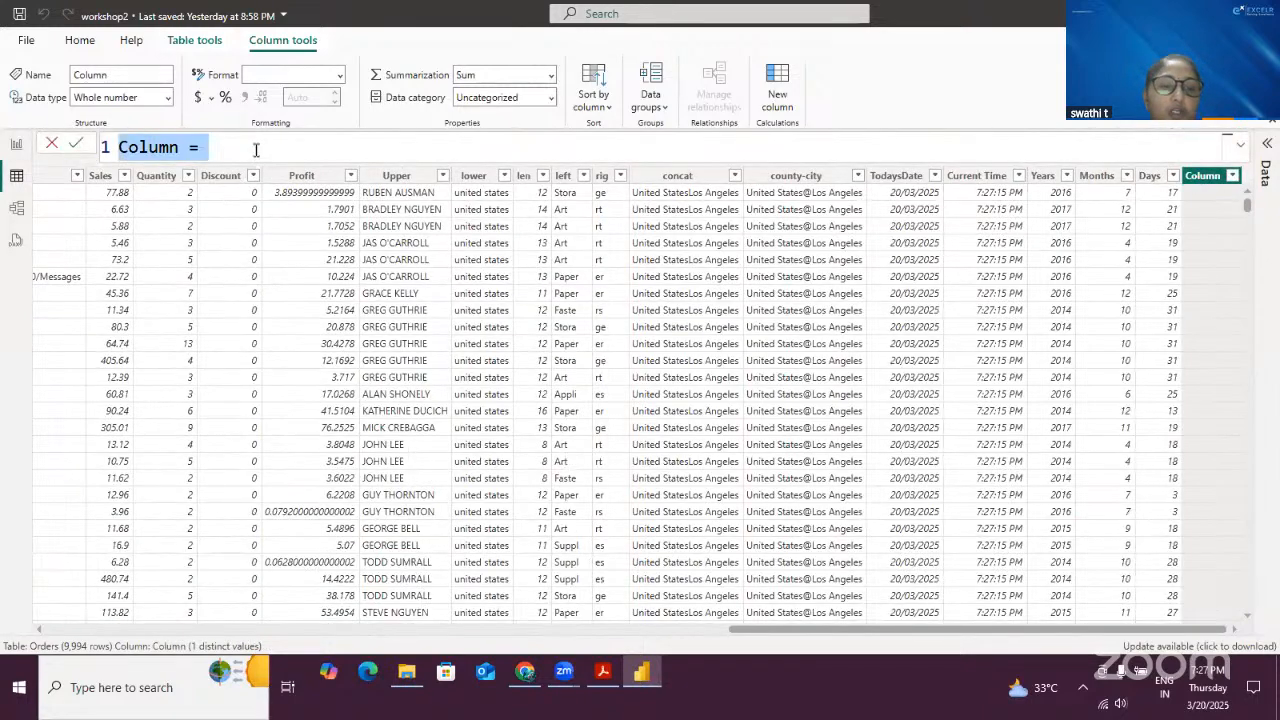
type("Sh")
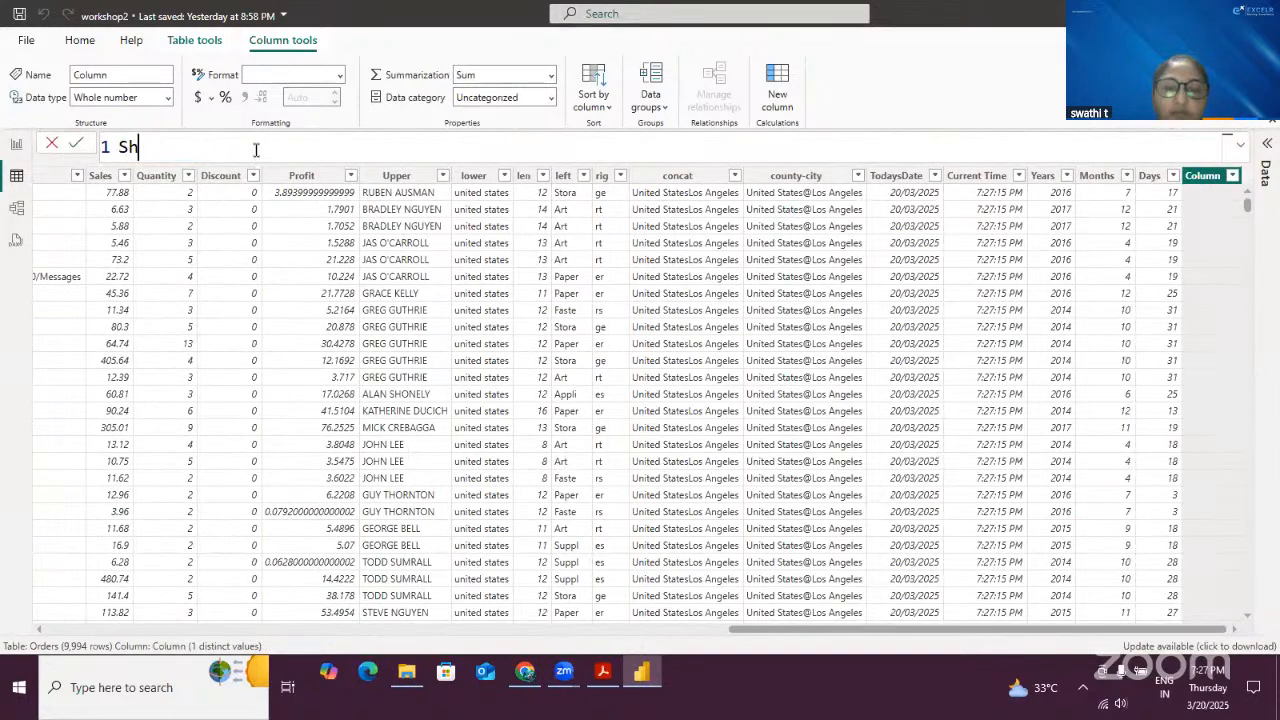
type("ipping")
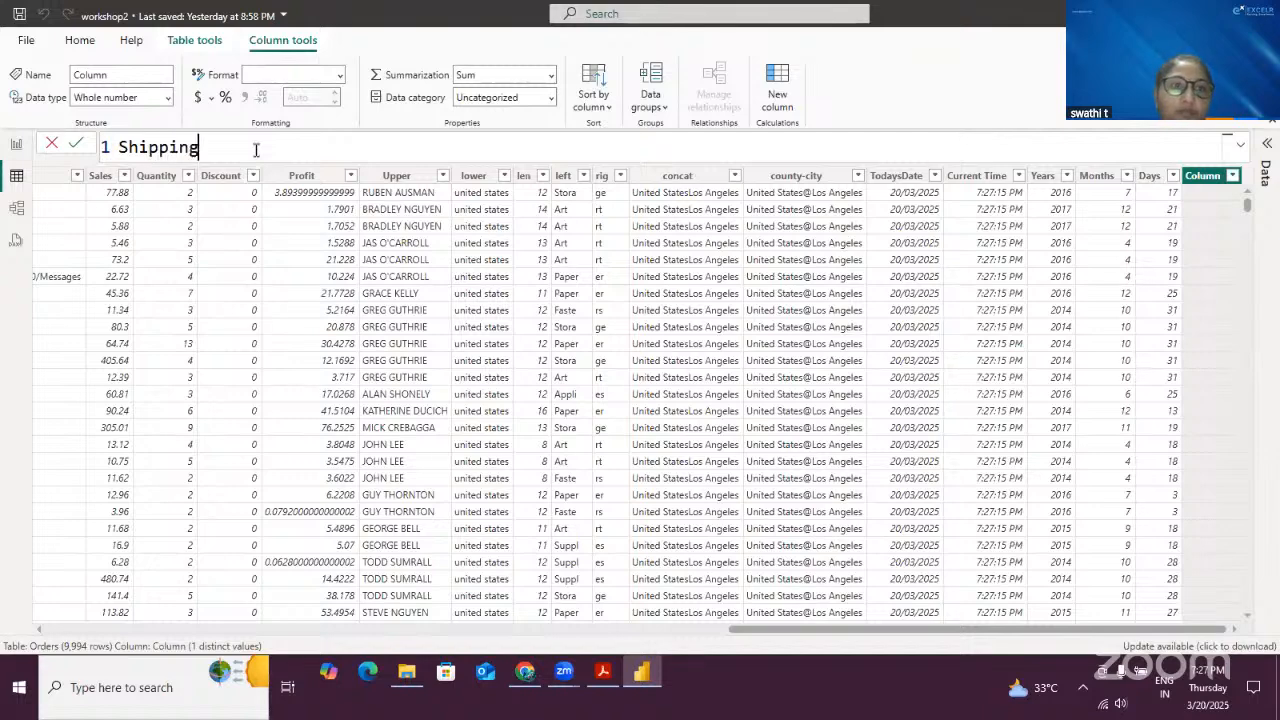
type("days =")
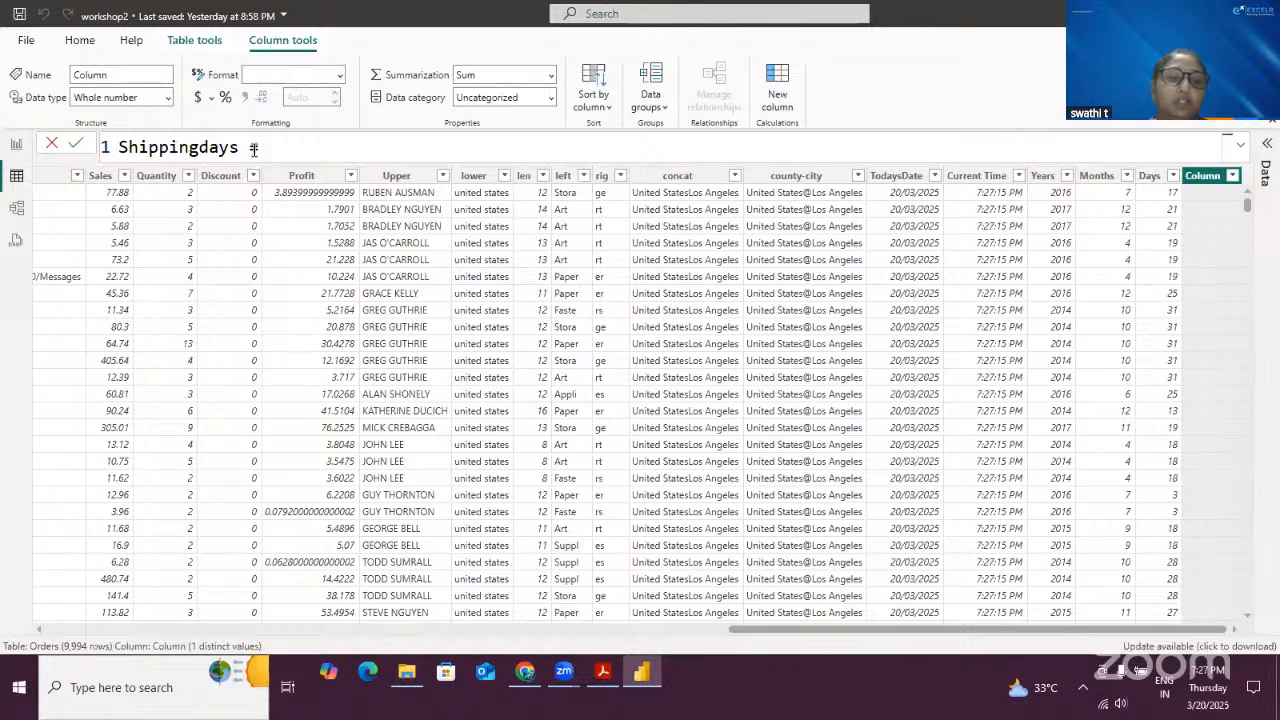
type("DATE")
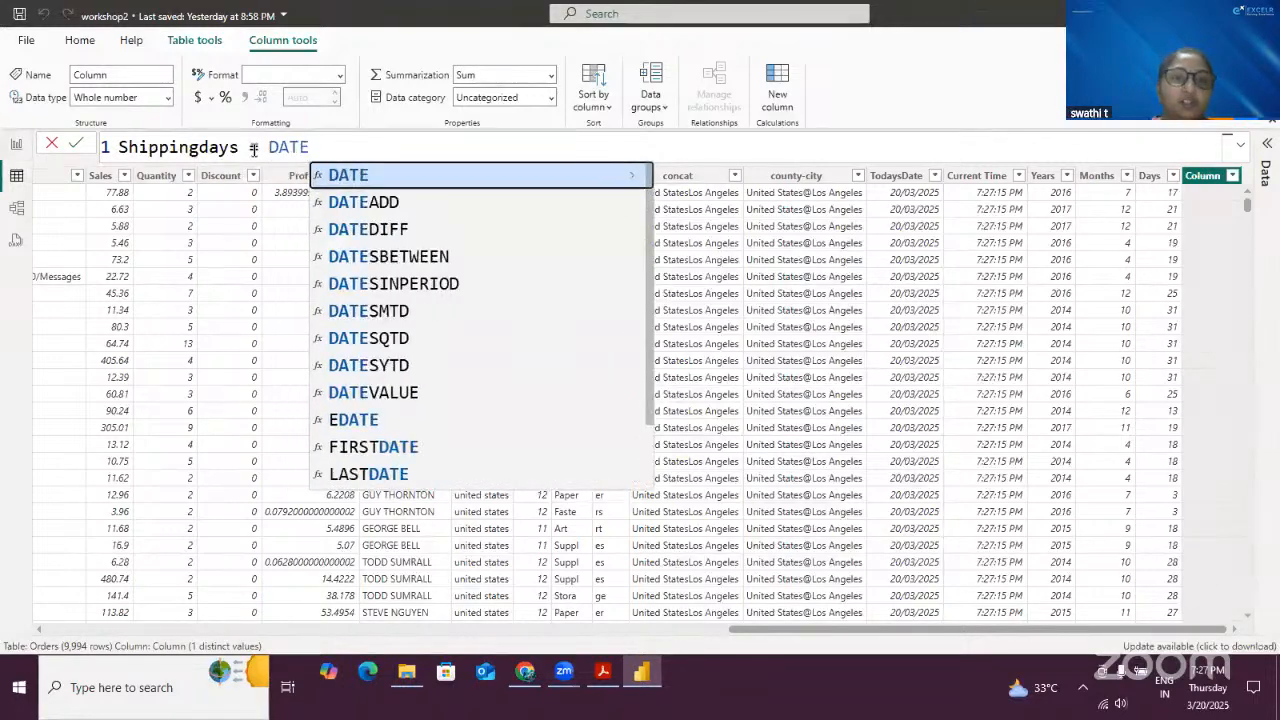
key("Down")
key("Down")
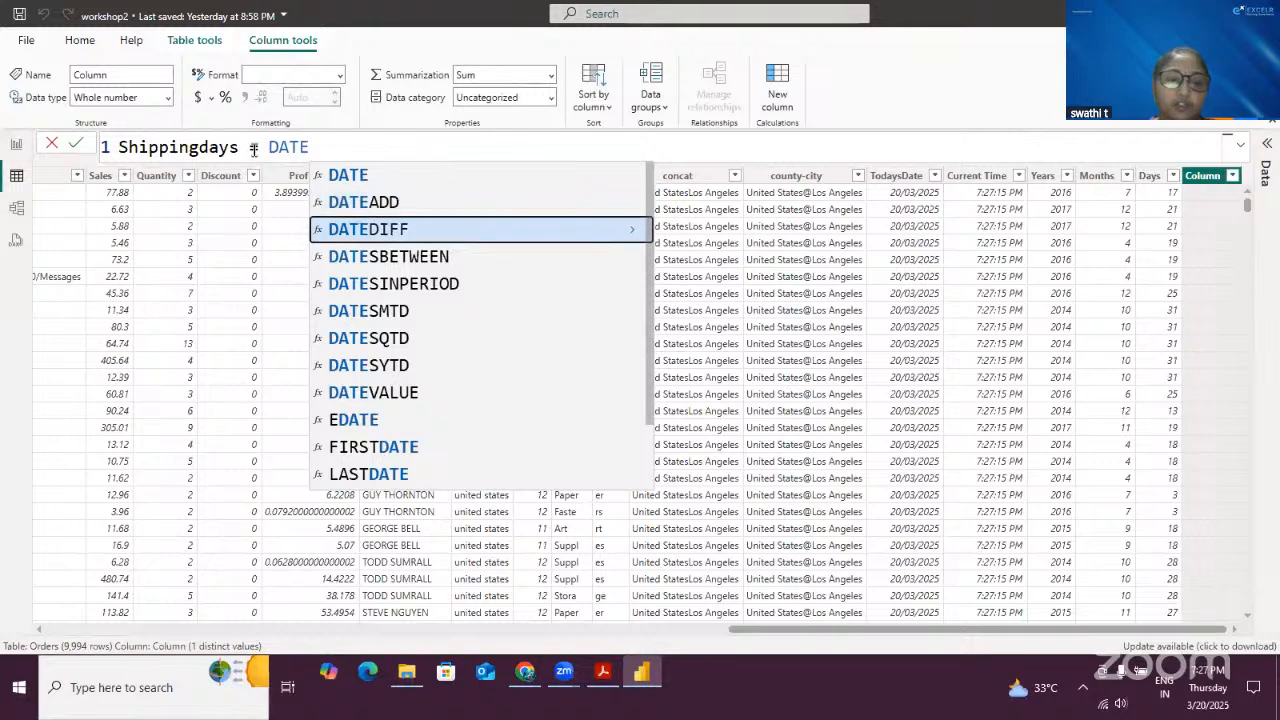
key("Tab")
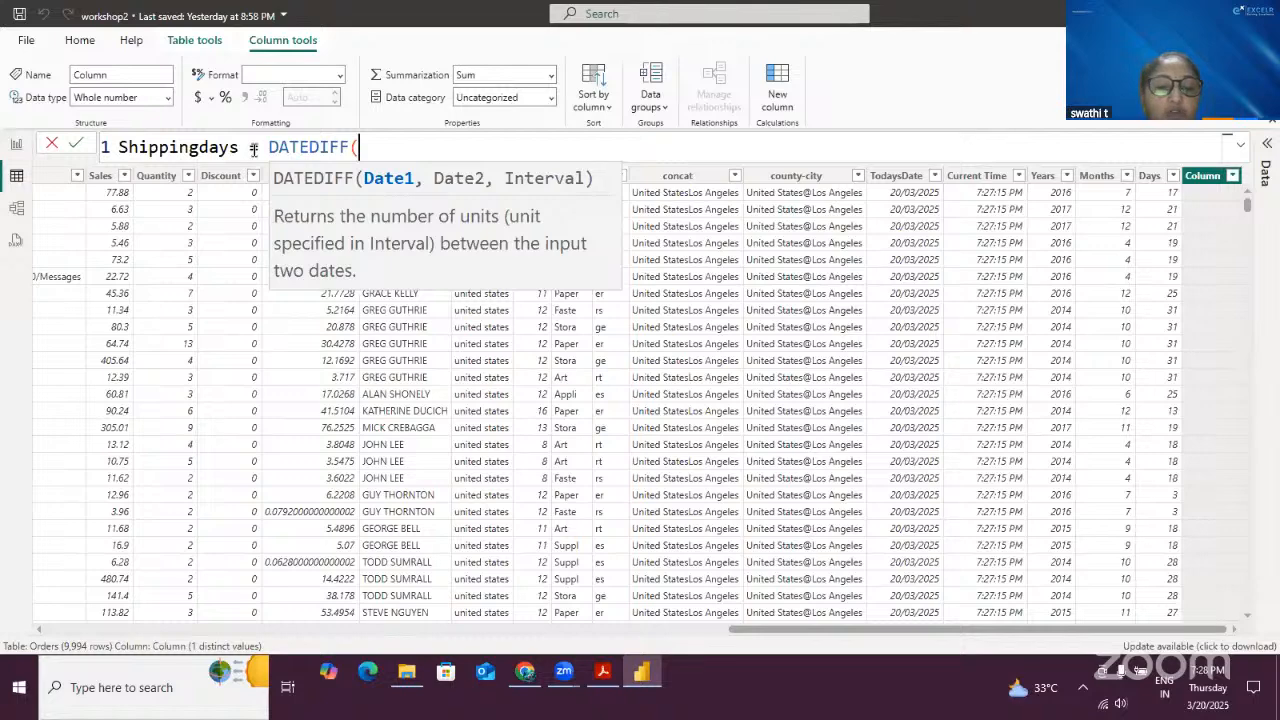
type("ORDERS")
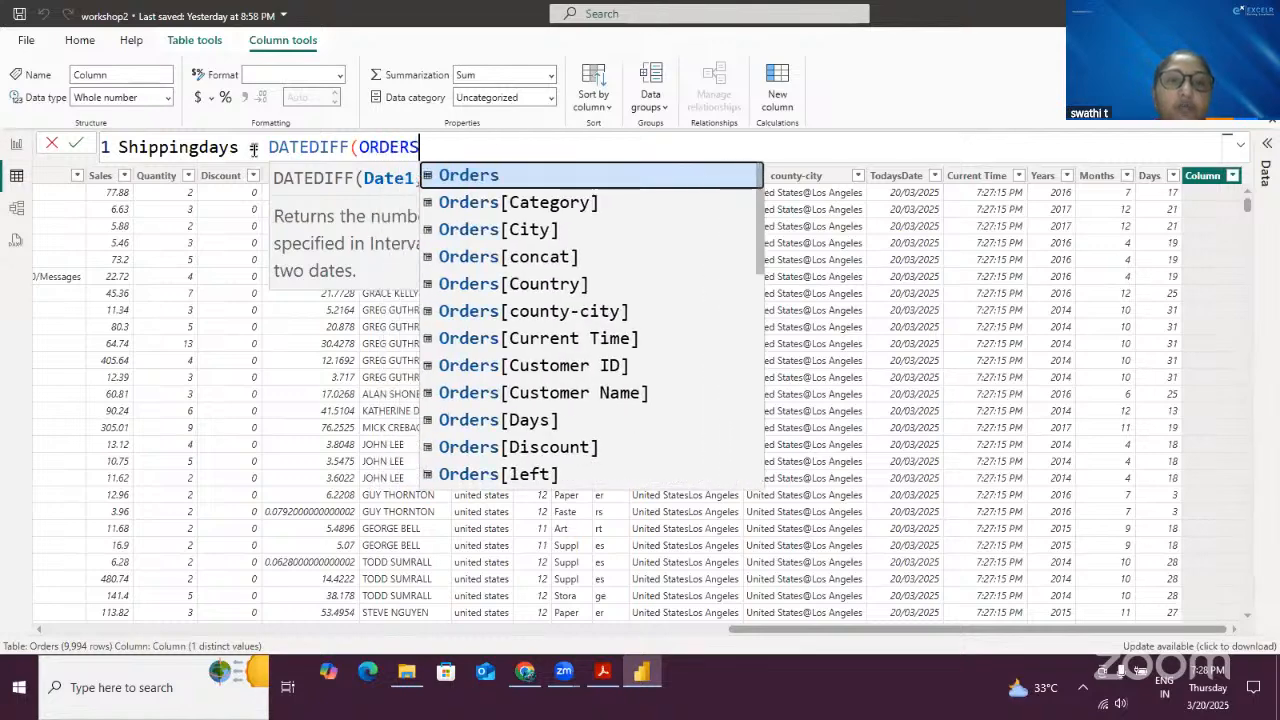
scroll(643, 337, "down", 3)
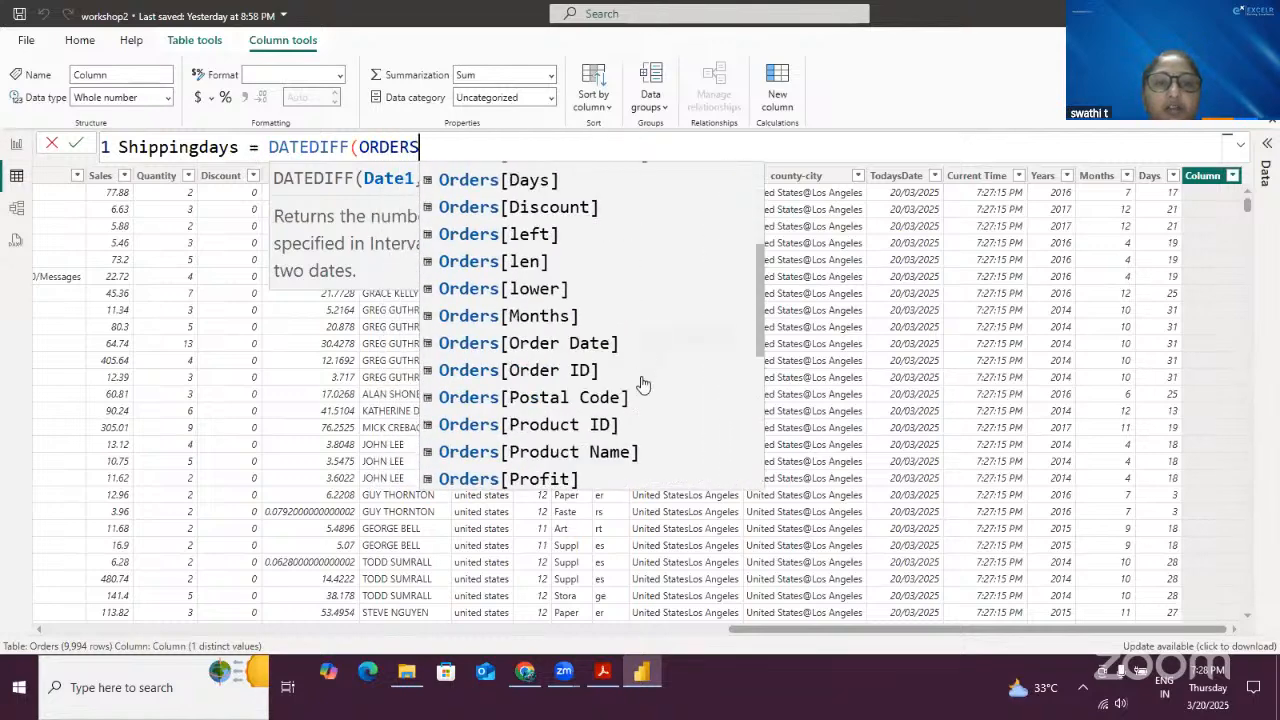
scroll(640, 453, "down", 2)
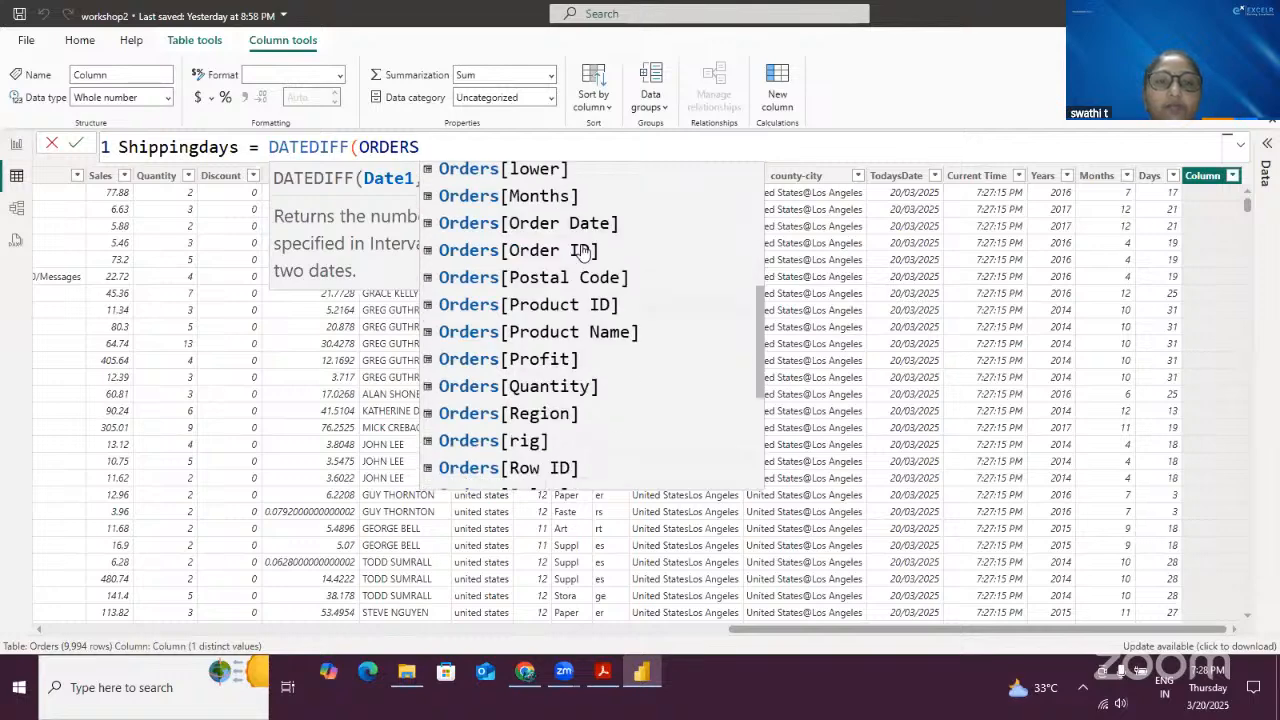
left_click(591, 223)
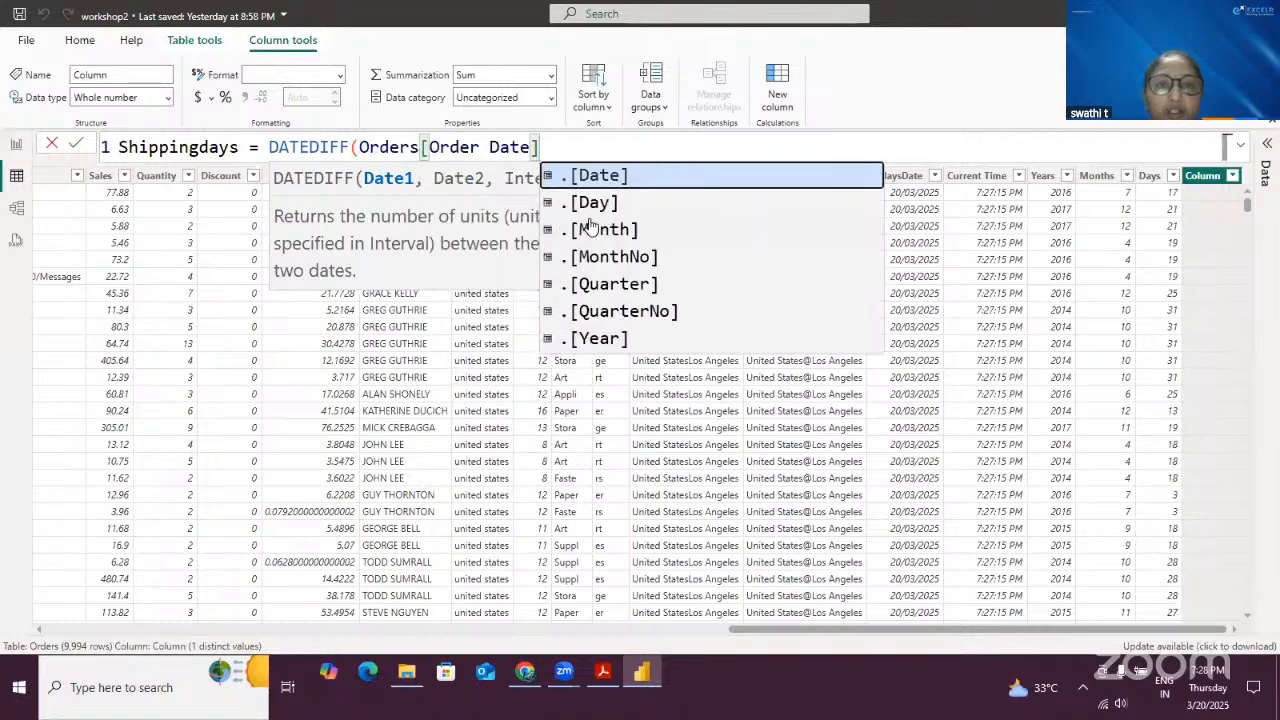
- Complete the formula with Orders[Ship Date] as the second date and DAY as the interval, and commit it
type(",ORED")
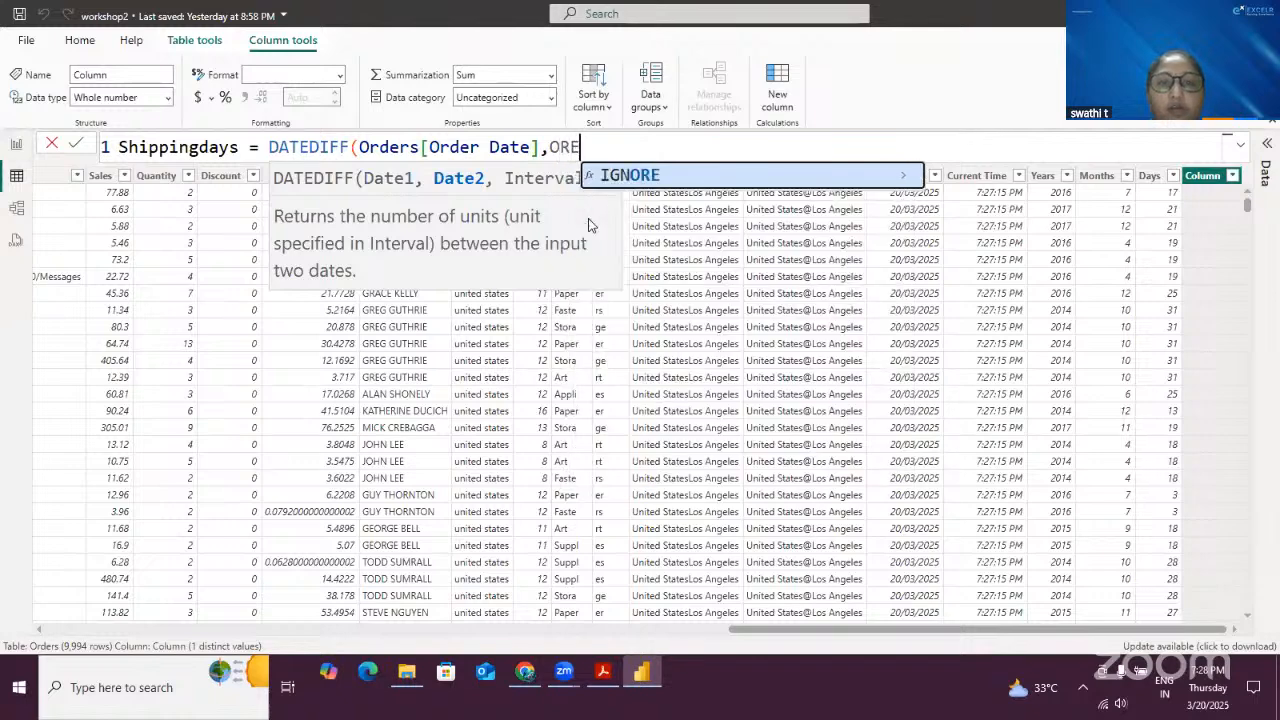
key("BackSpace")
key("BackSpace")
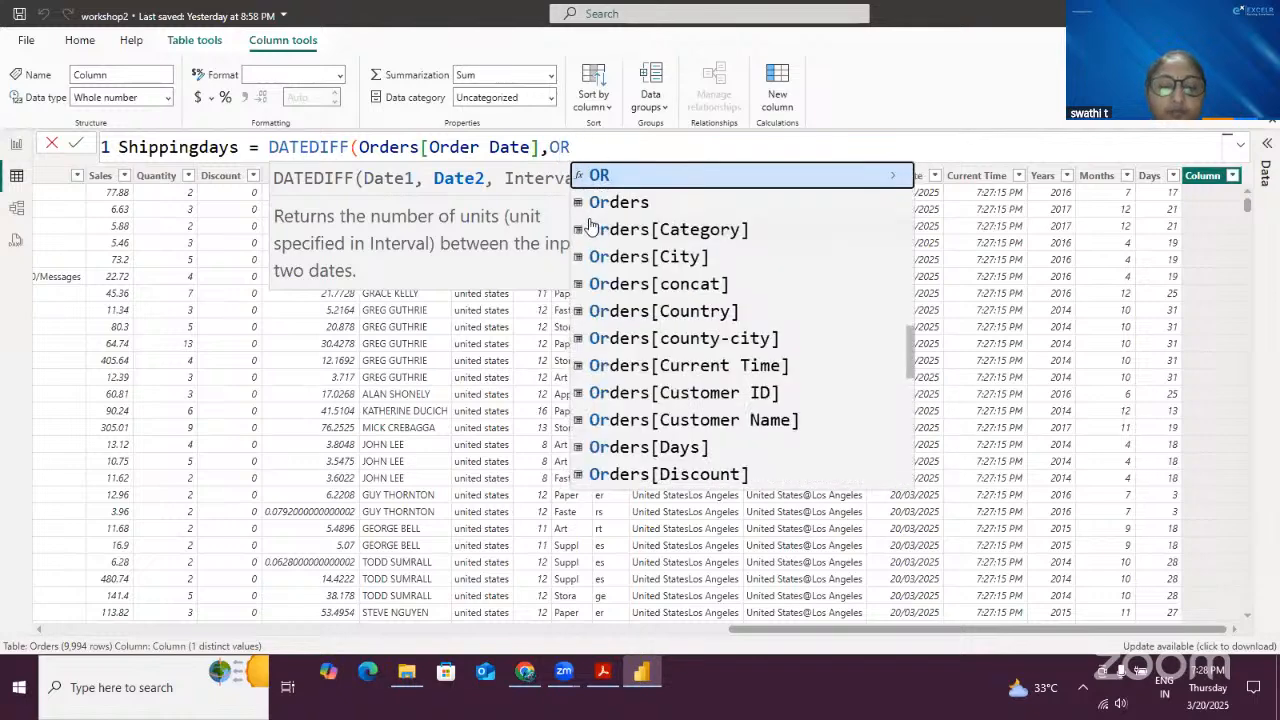
type("DERS")
scroll(760, 320, "down", 5)
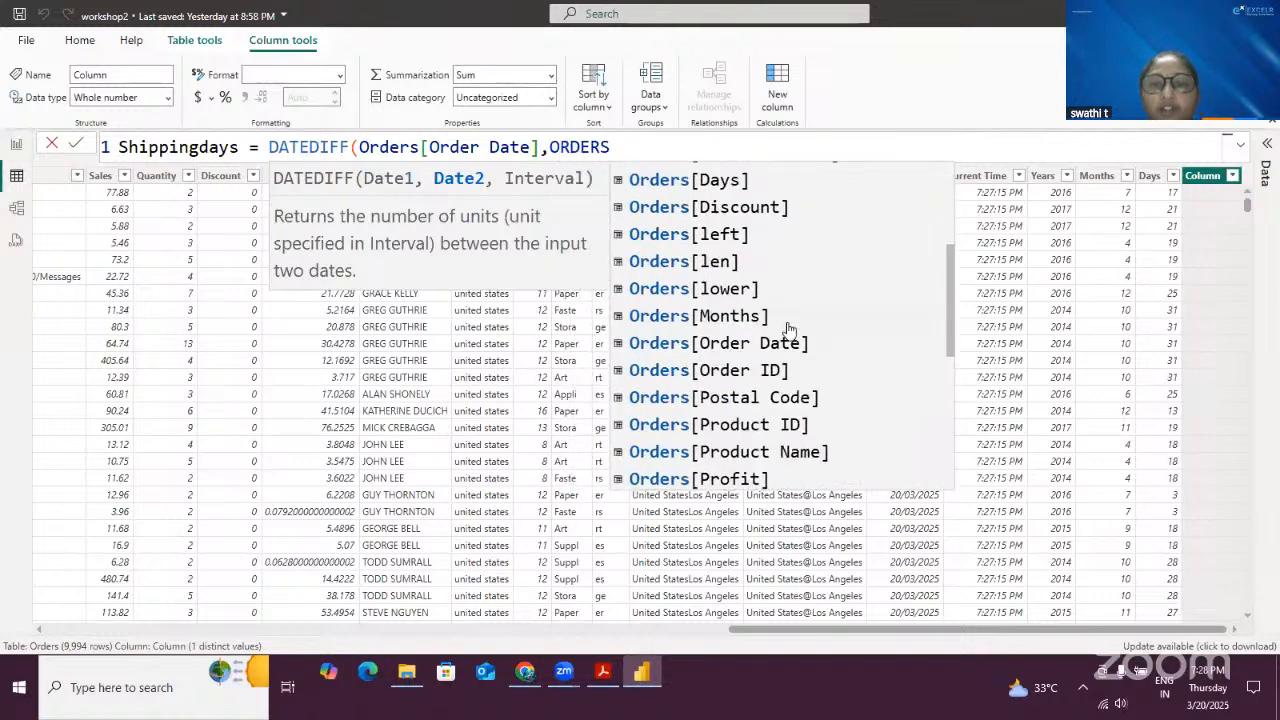
scroll(760, 320, "down", 3)
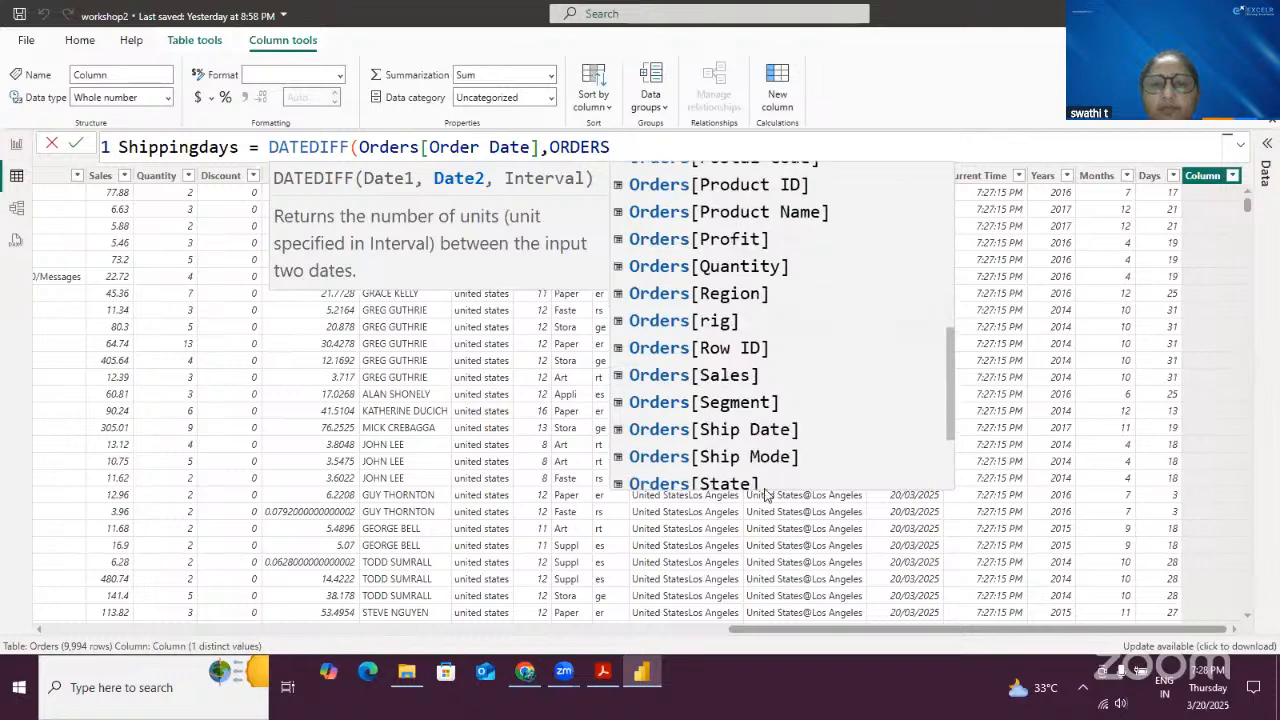
left_click(770, 430)
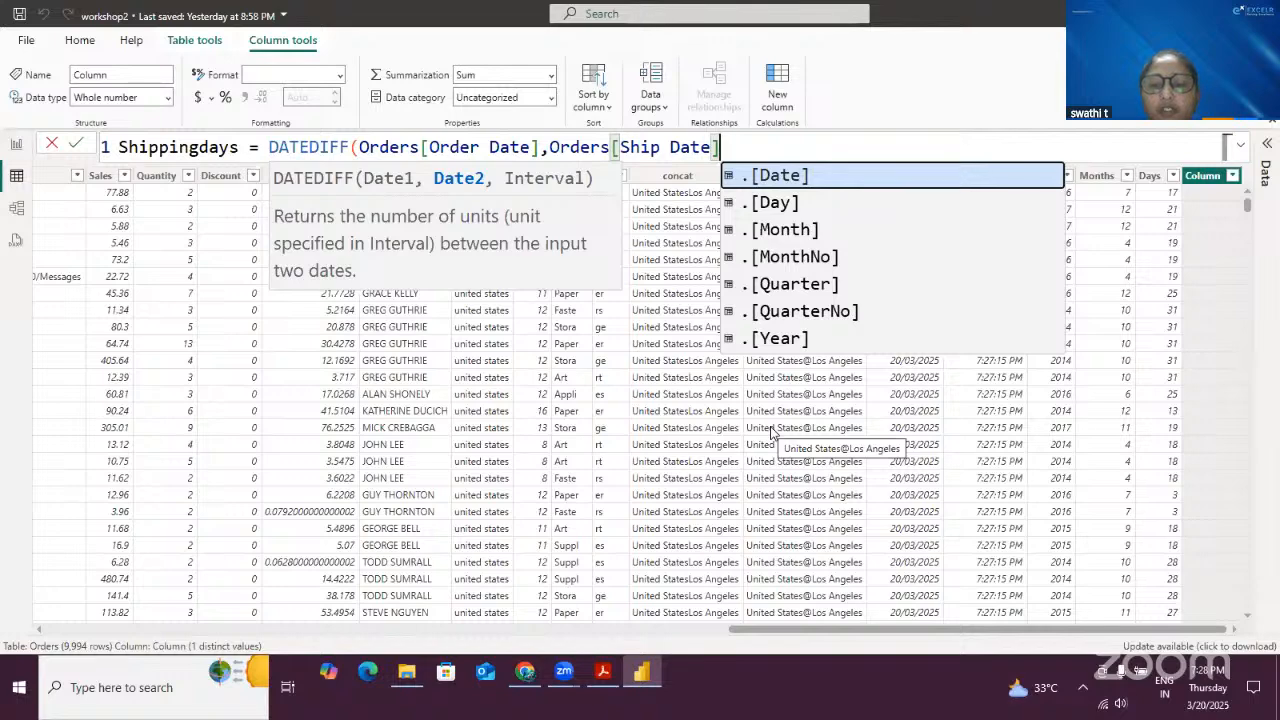
type(",")
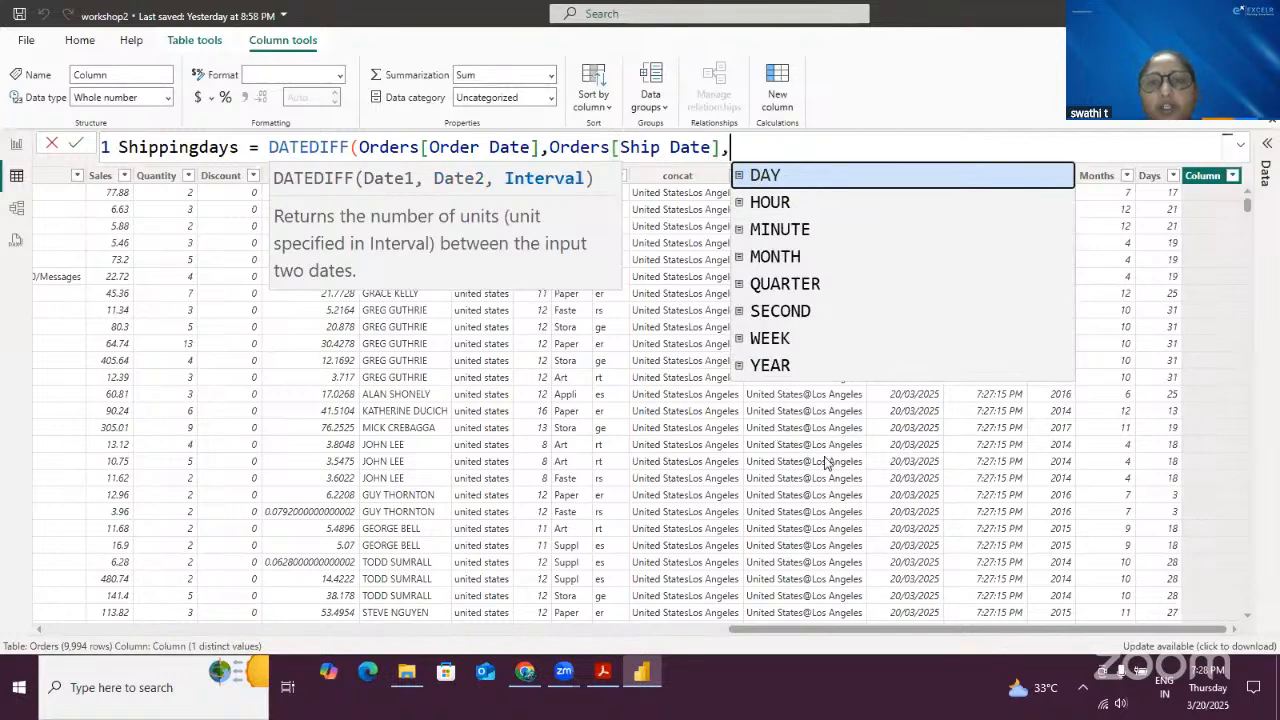
left_click(790, 177)
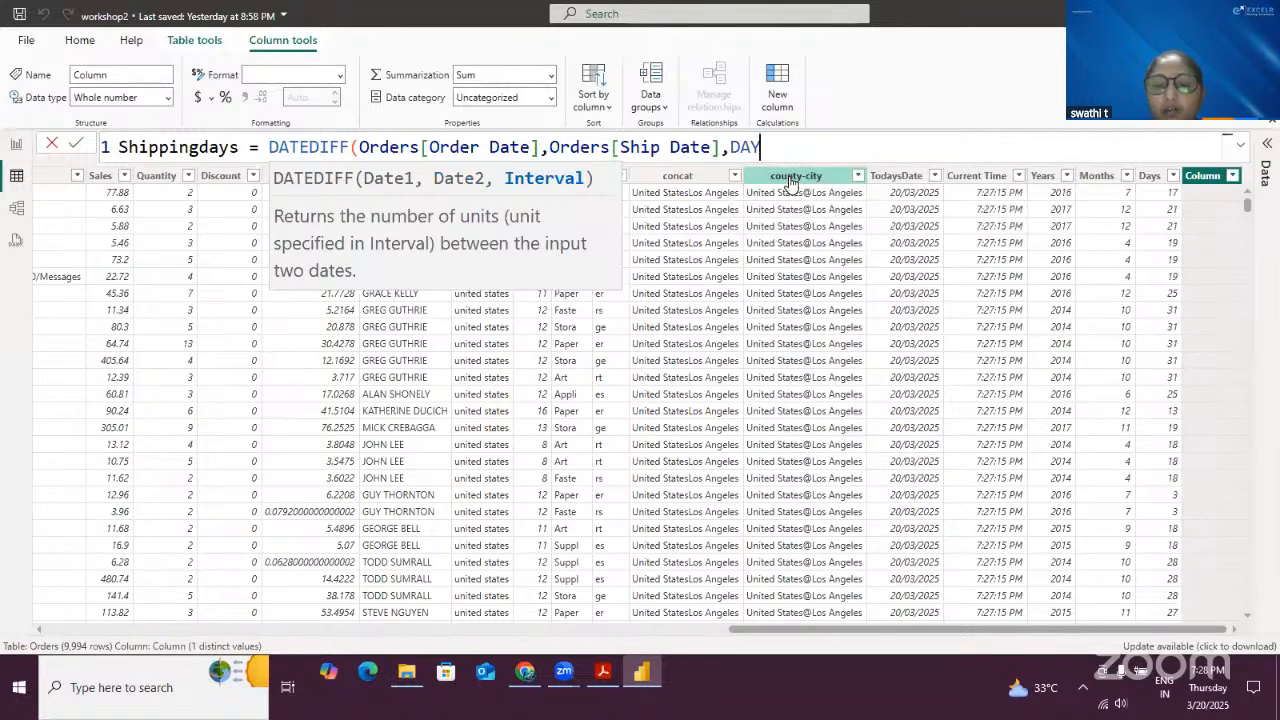
type(")")
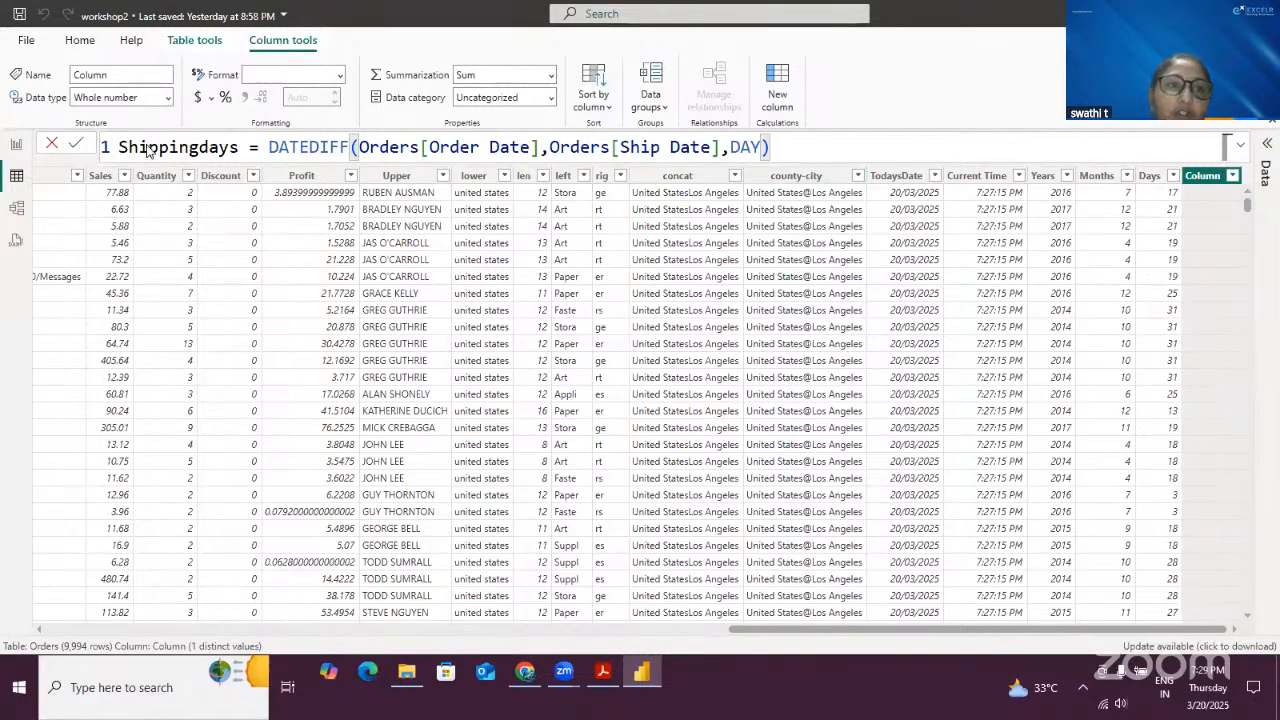
left_click(77, 144)
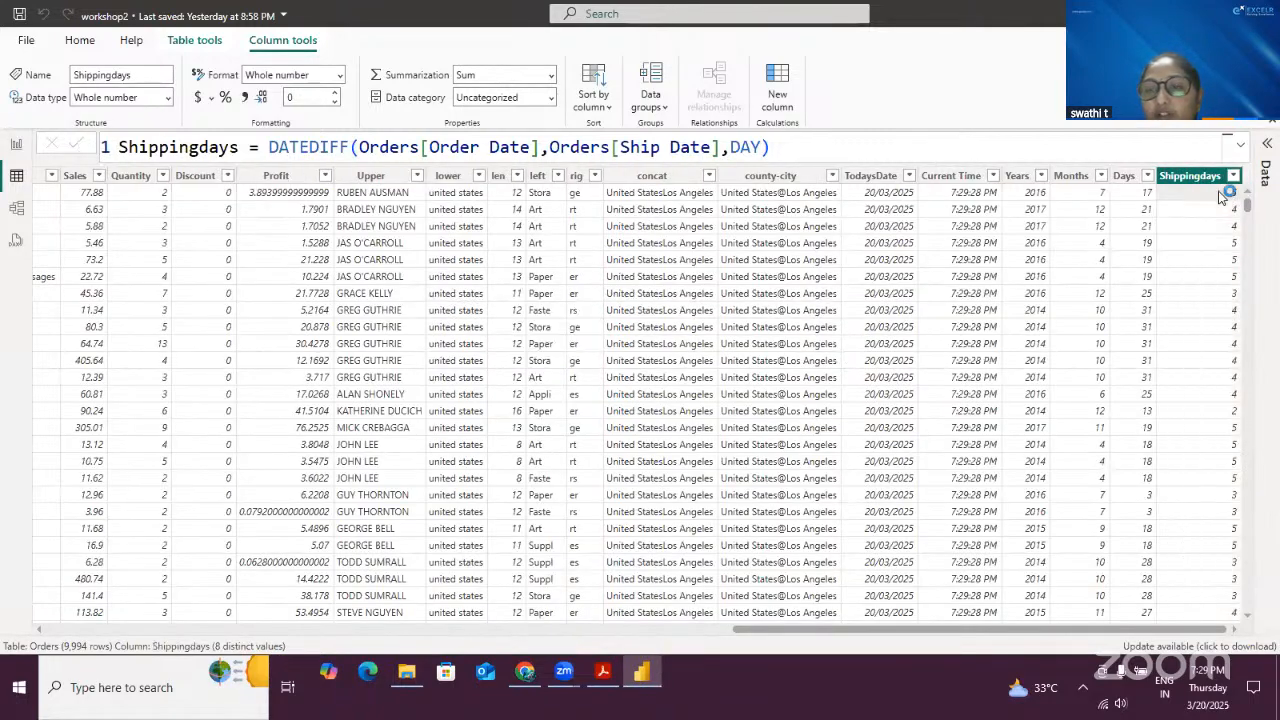
- Scroll back to the start of the table and compare the Order Date and Ship Date columns
left_click_drag(764, 629, 28, 606)
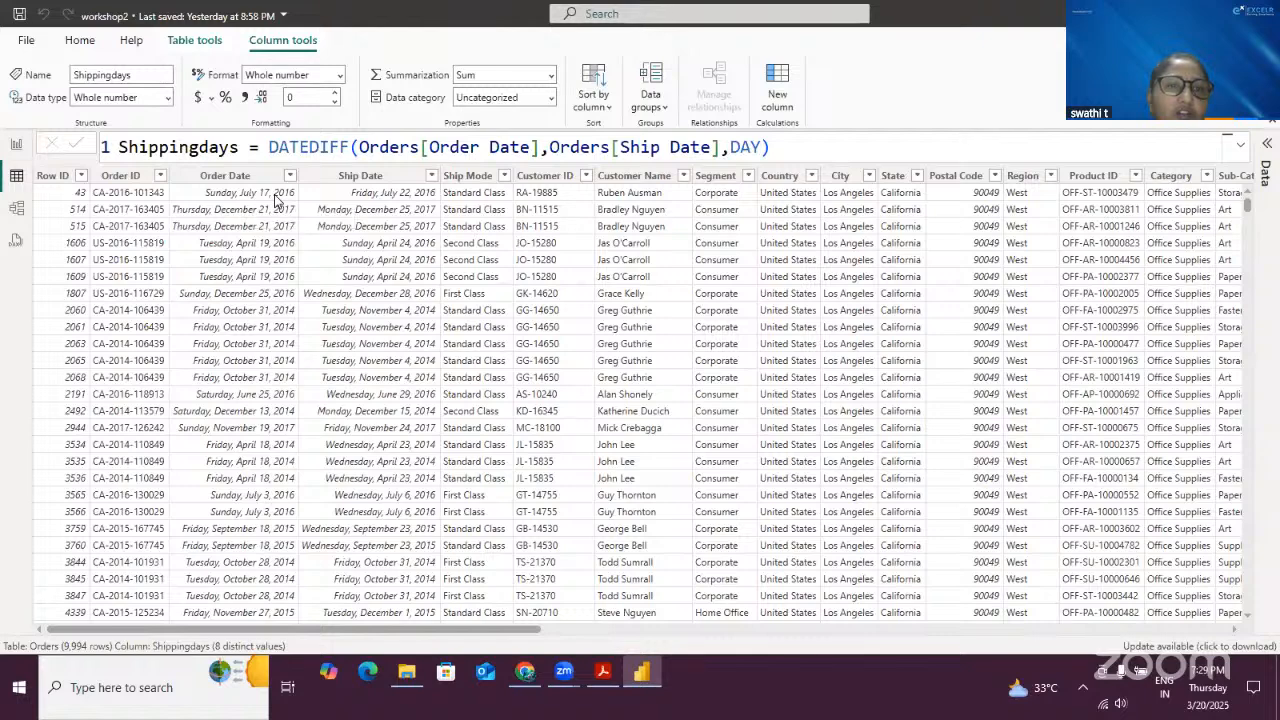
left_click(277, 197)
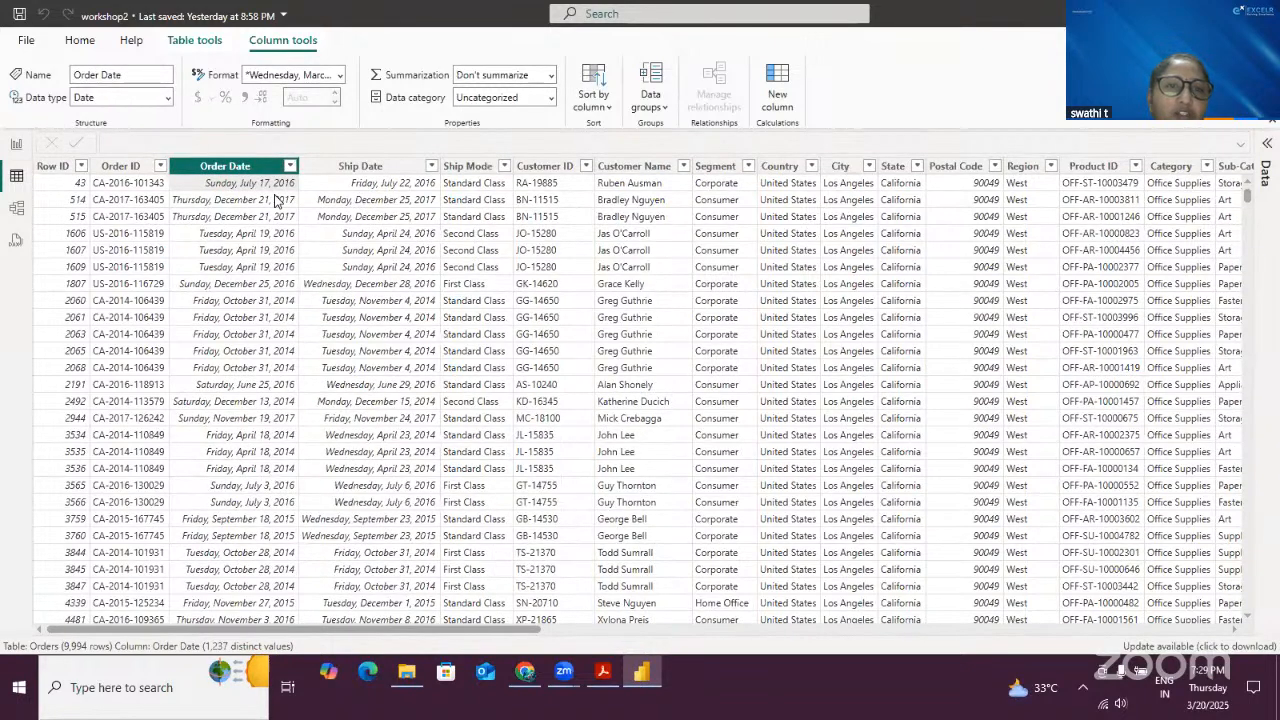
left_click(404, 186)
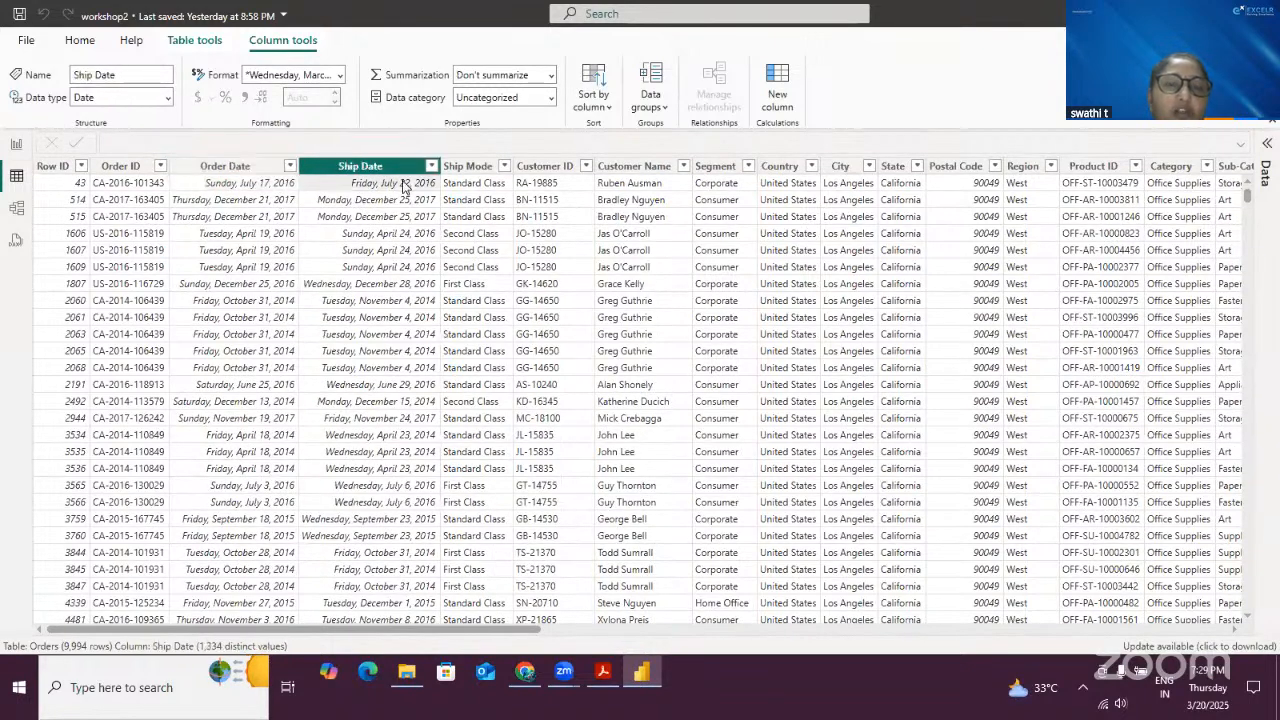
left_click(263, 186)
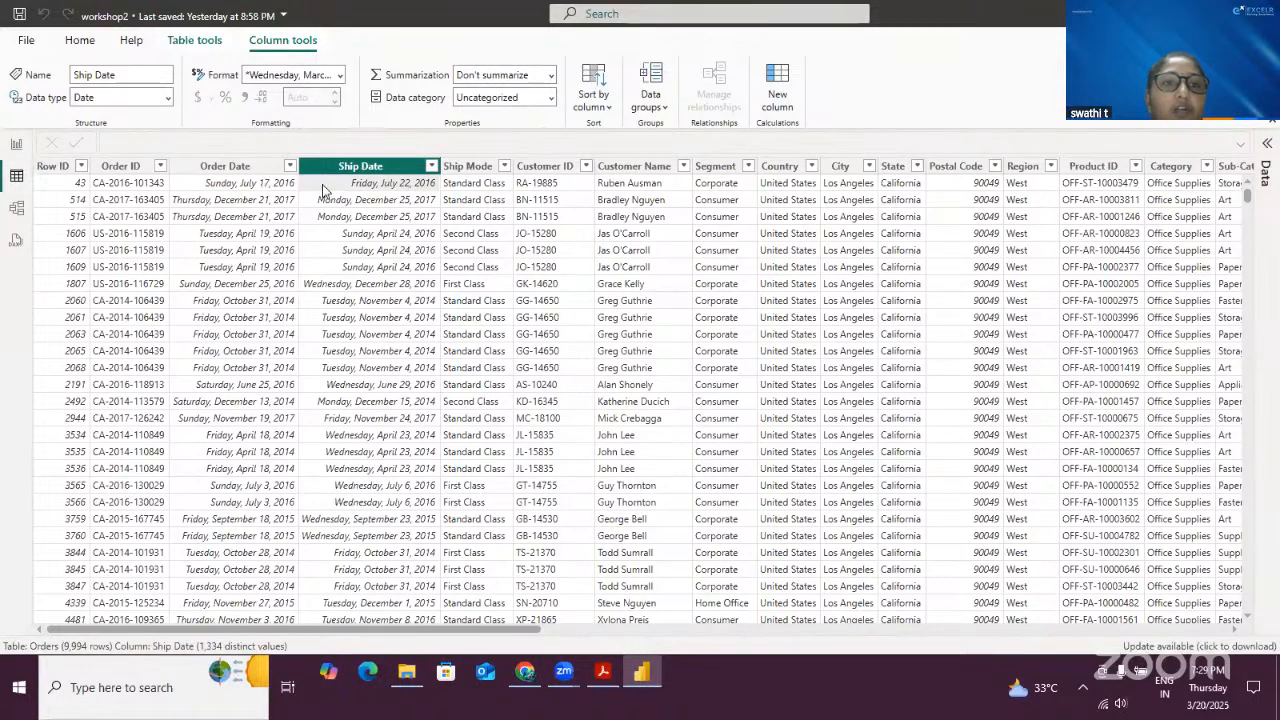
left_click(385, 190)
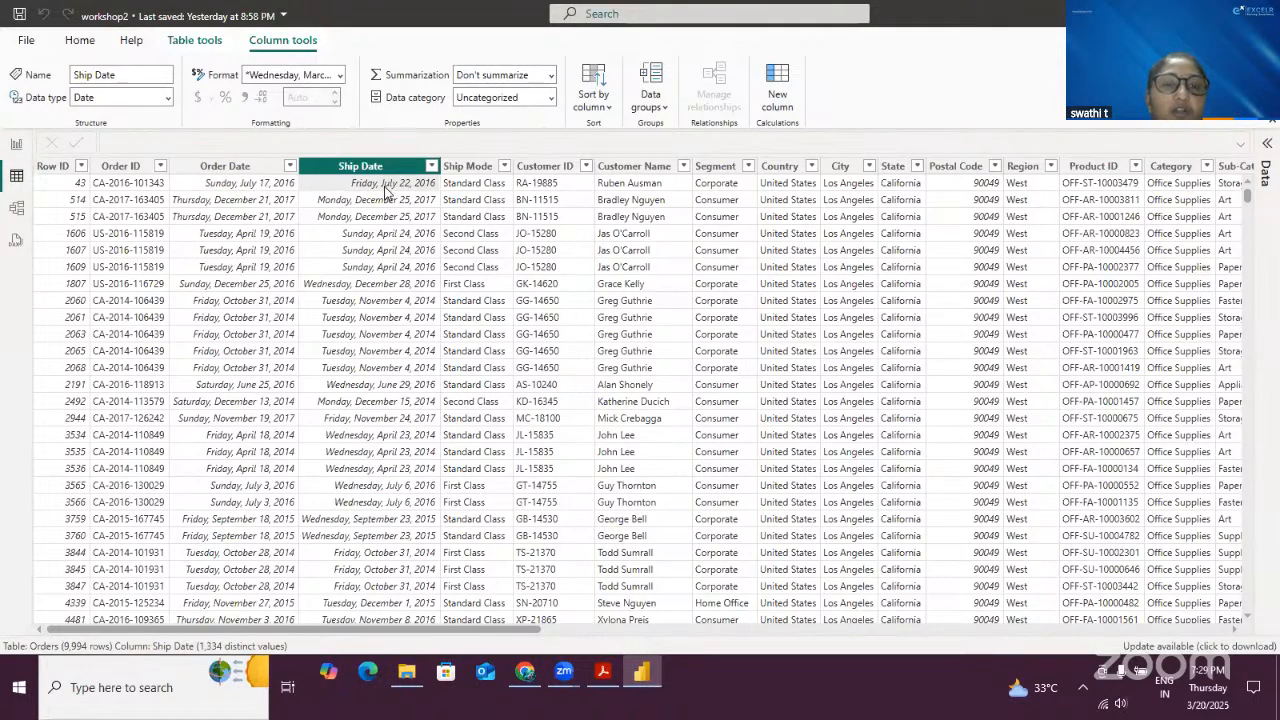
left_click(248, 188)
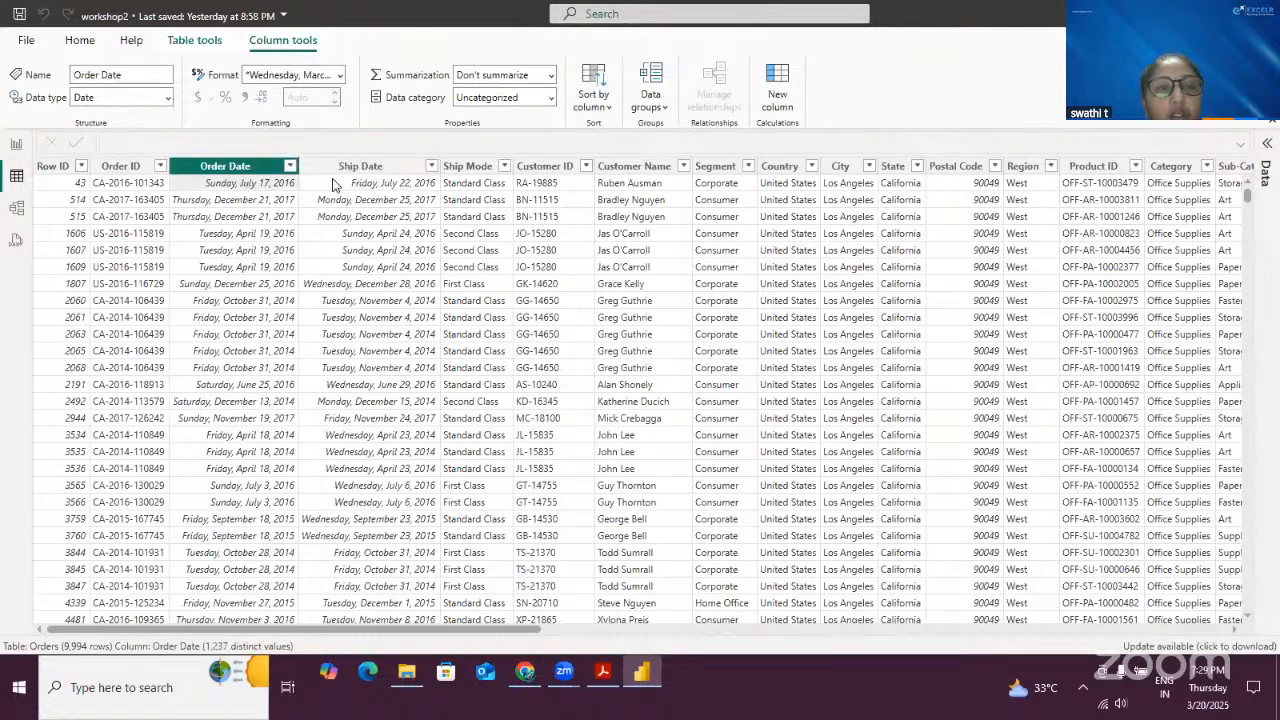
left_click(368, 190)
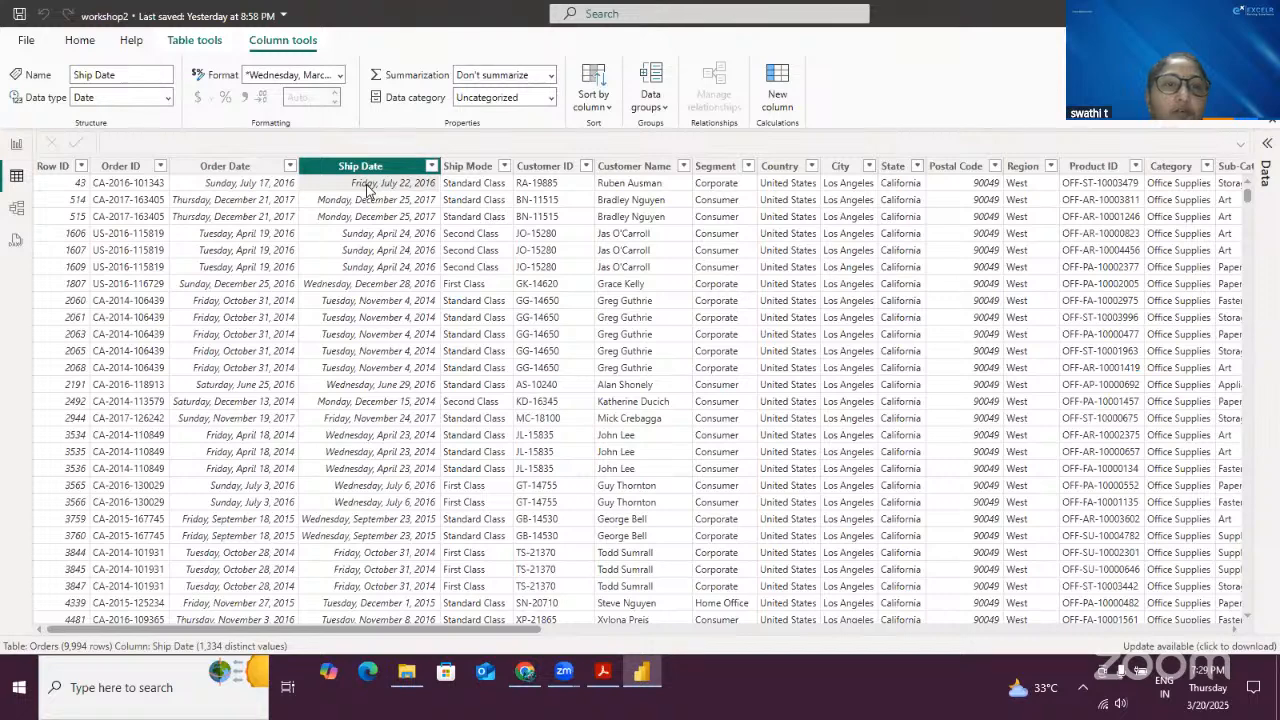
left_click(272, 184)
left_click(338, 190)
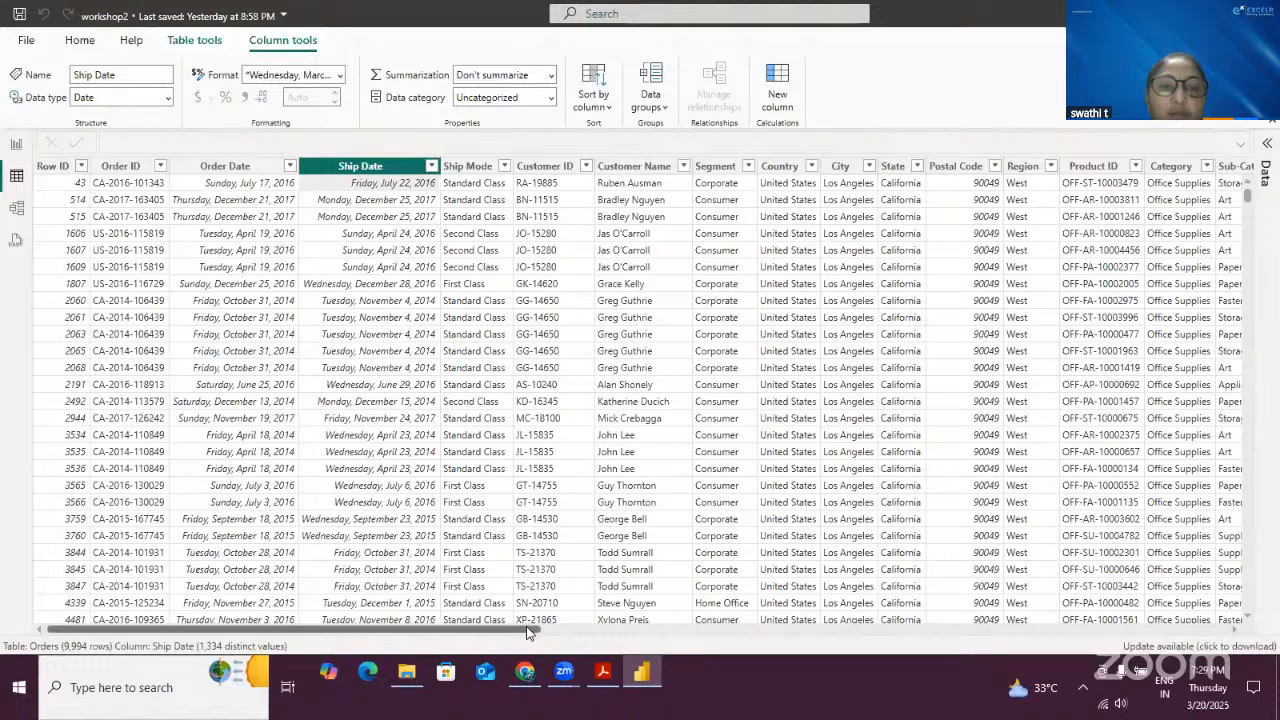
- Scroll across to the Shippingdays column and select it to examine its values
left_click_drag(529, 629, 1235, 630)
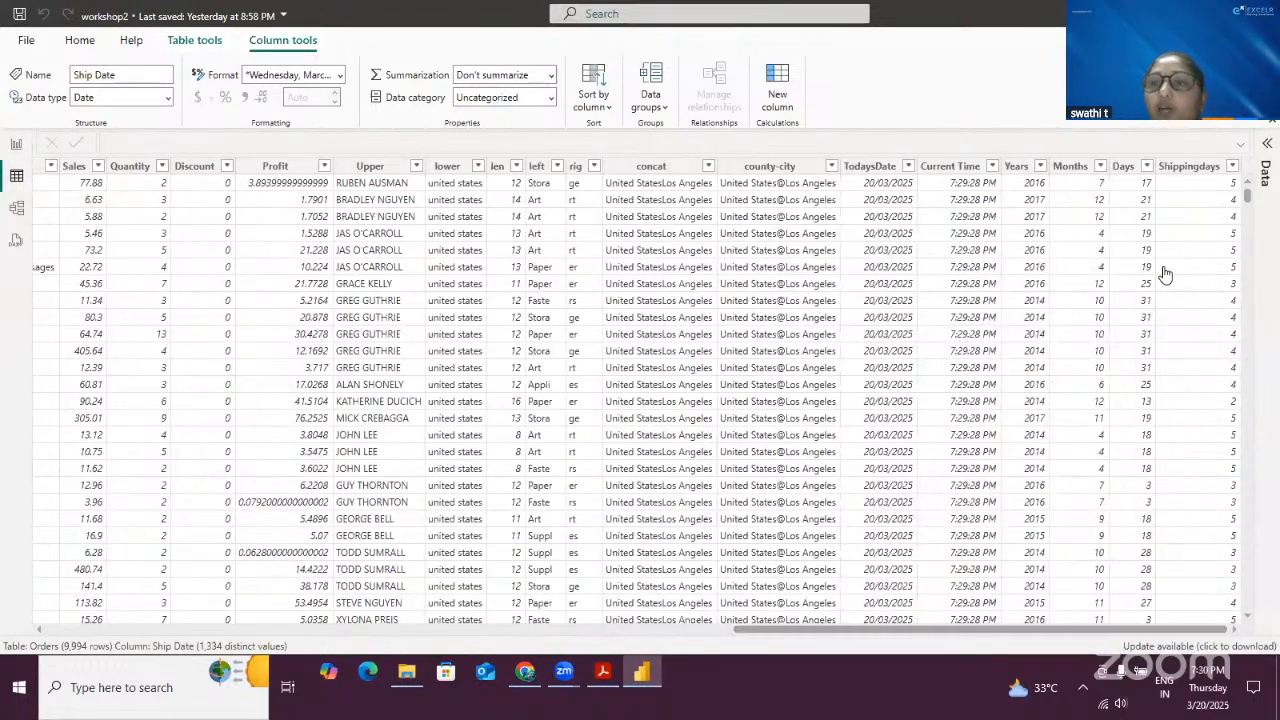
left_click(1185, 166)
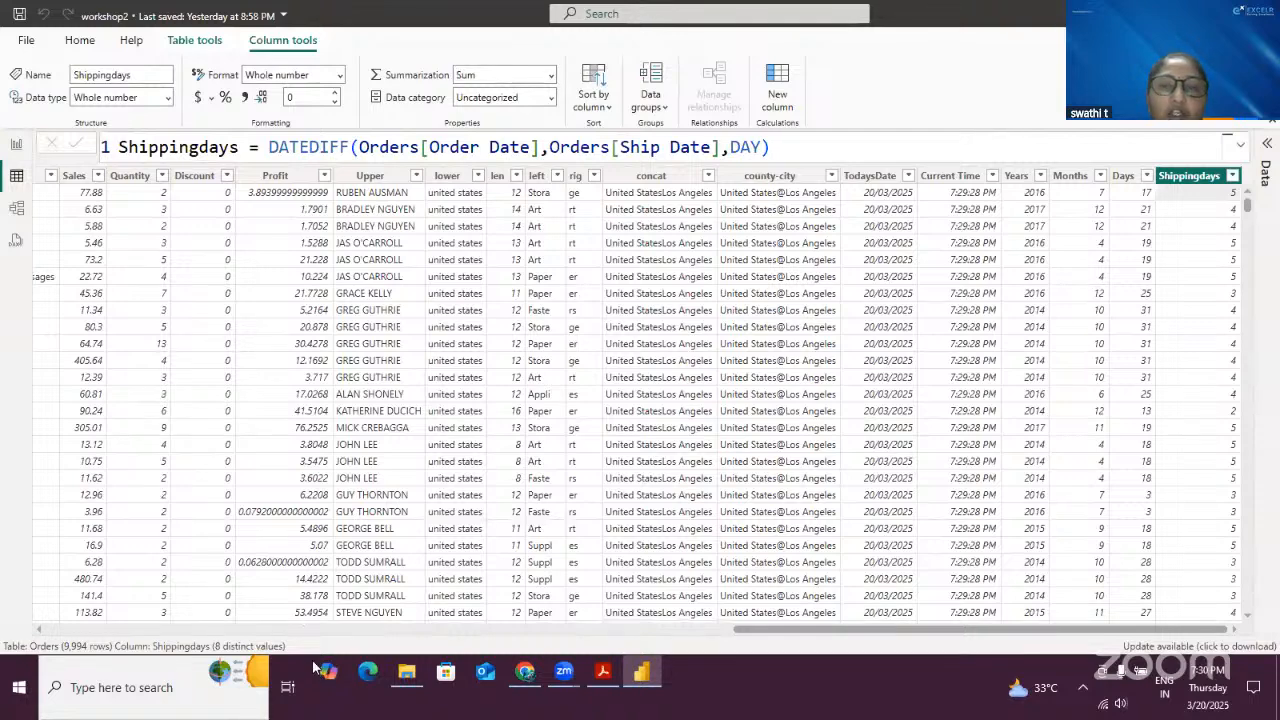
left_click_drag(1146, 142, 1255, 352)
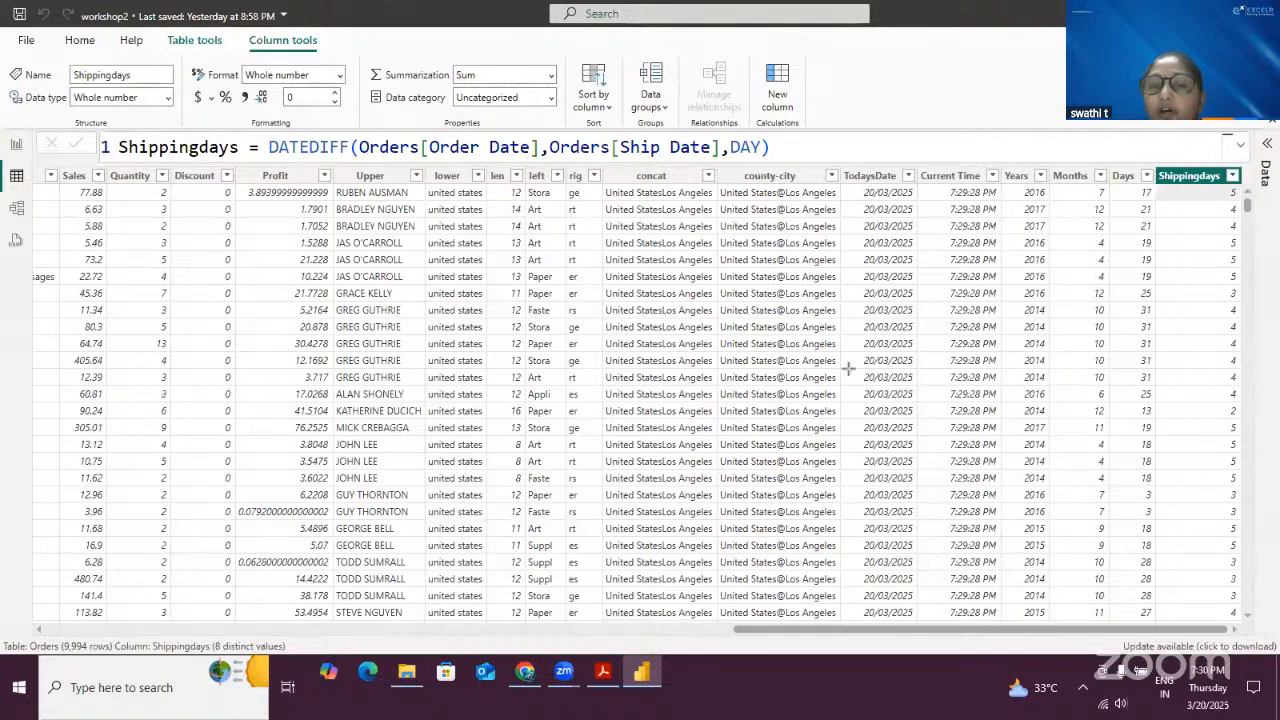
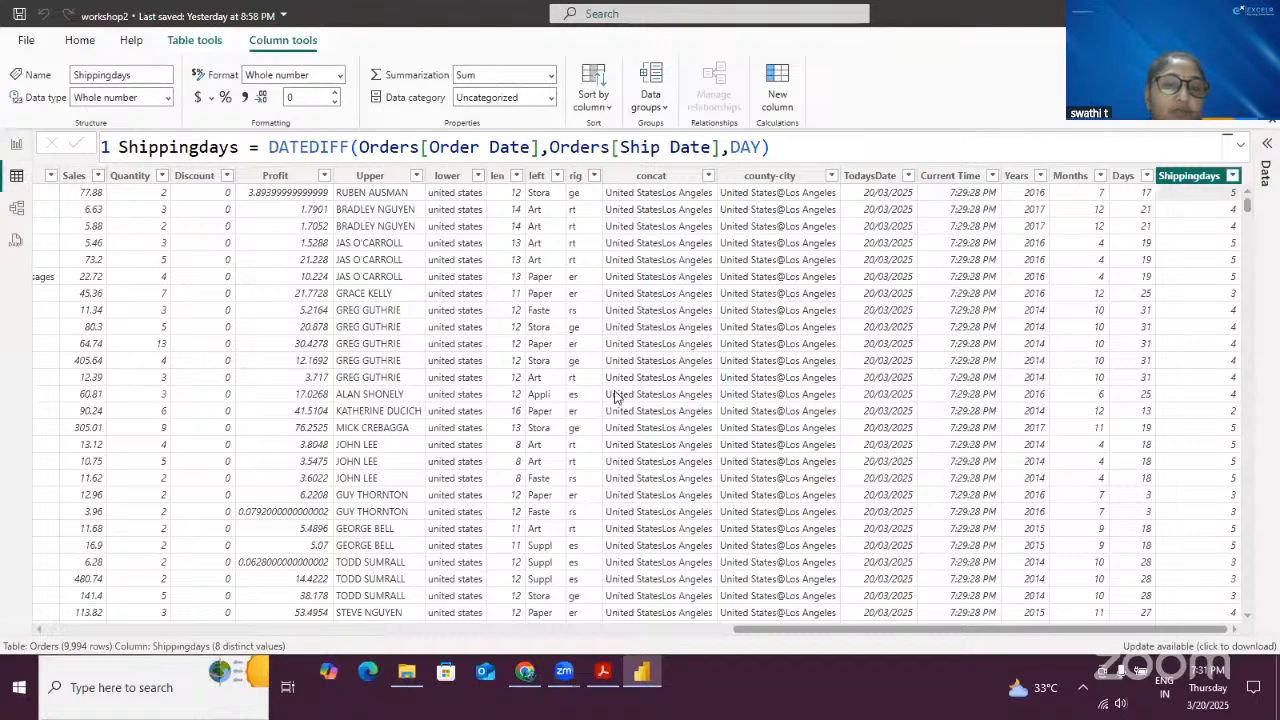
left_click(142, 714)
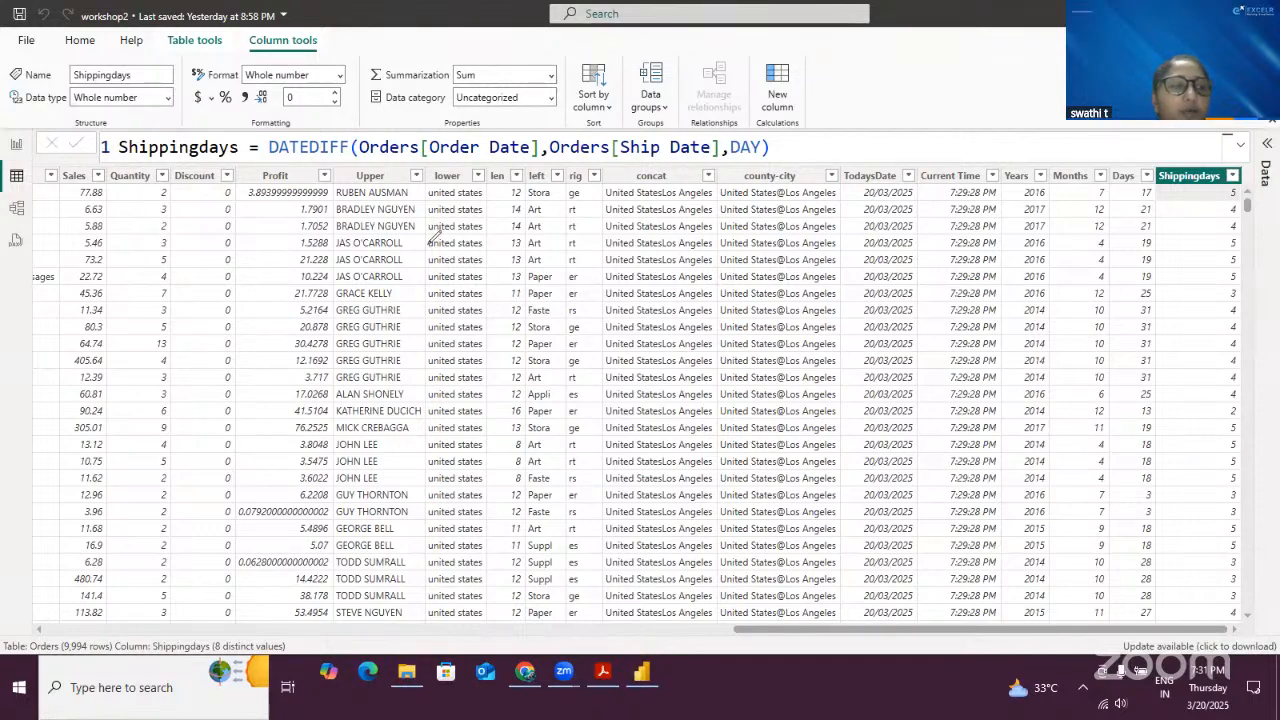
mouse_move(438, 244)
left_mouse_down()
mouse_move(426, 258)
mouse_move(511, 229)
mouse_move(540, 200)
mouse_move(566, 214)
mouse_move(558, 196)
left_mouse_up()
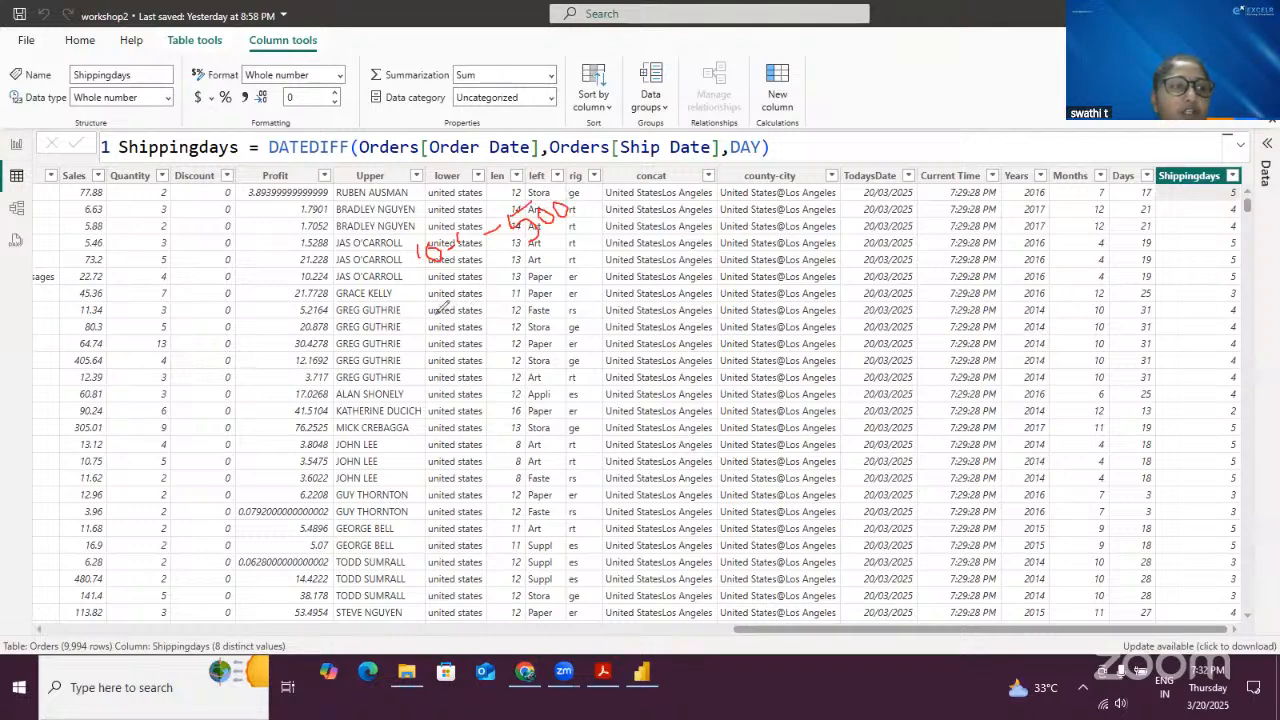
mouse_move(450, 316)
left_mouse_down()
mouse_move(446, 304)
mouse_move(468, 316)
mouse_move(520, 285)
mouse_move(563, 284)
mouse_move(595, 251)
left_mouse_up()
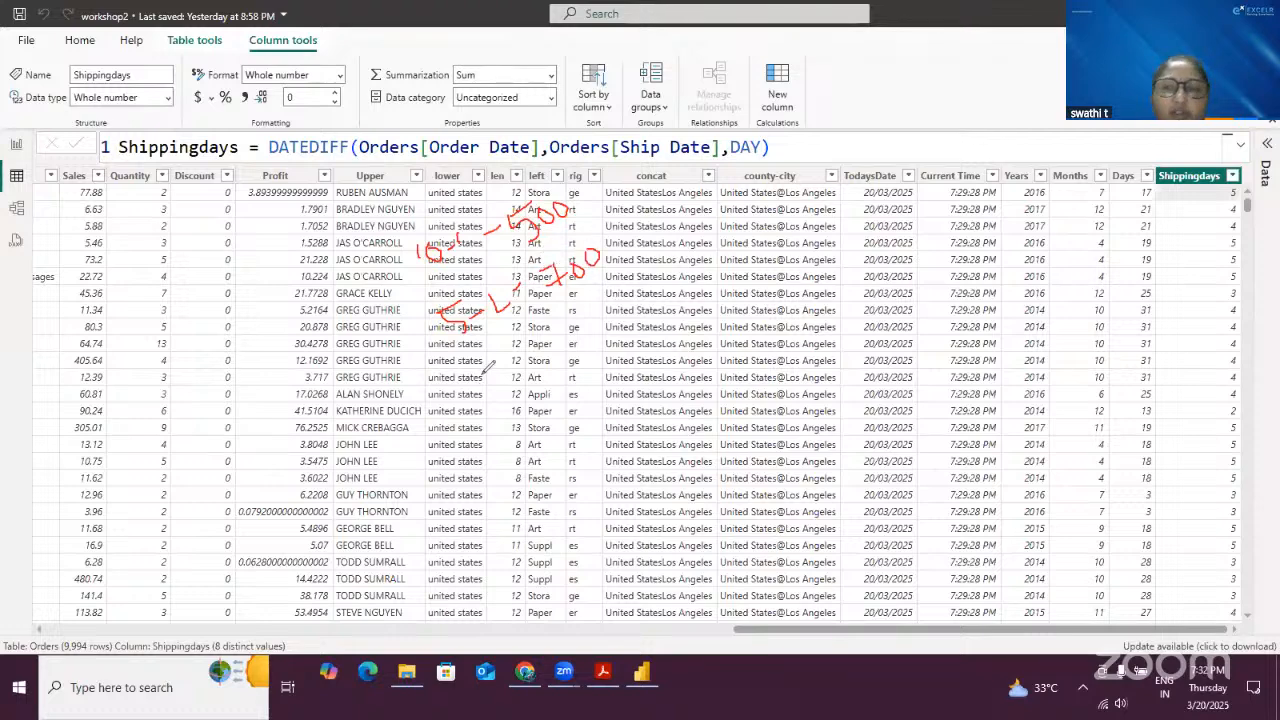
mouse_move(477, 392)
left_mouse_down()
mouse_move(505, 394)
mouse_move(497, 377)
mouse_move(531, 375)
mouse_move(552, 347)
mouse_move(597, 352)
mouse_move(620, 320)
mouse_move(752, 307)
left_mouse_up()
left_click_drag(720, 384, 800, 333)
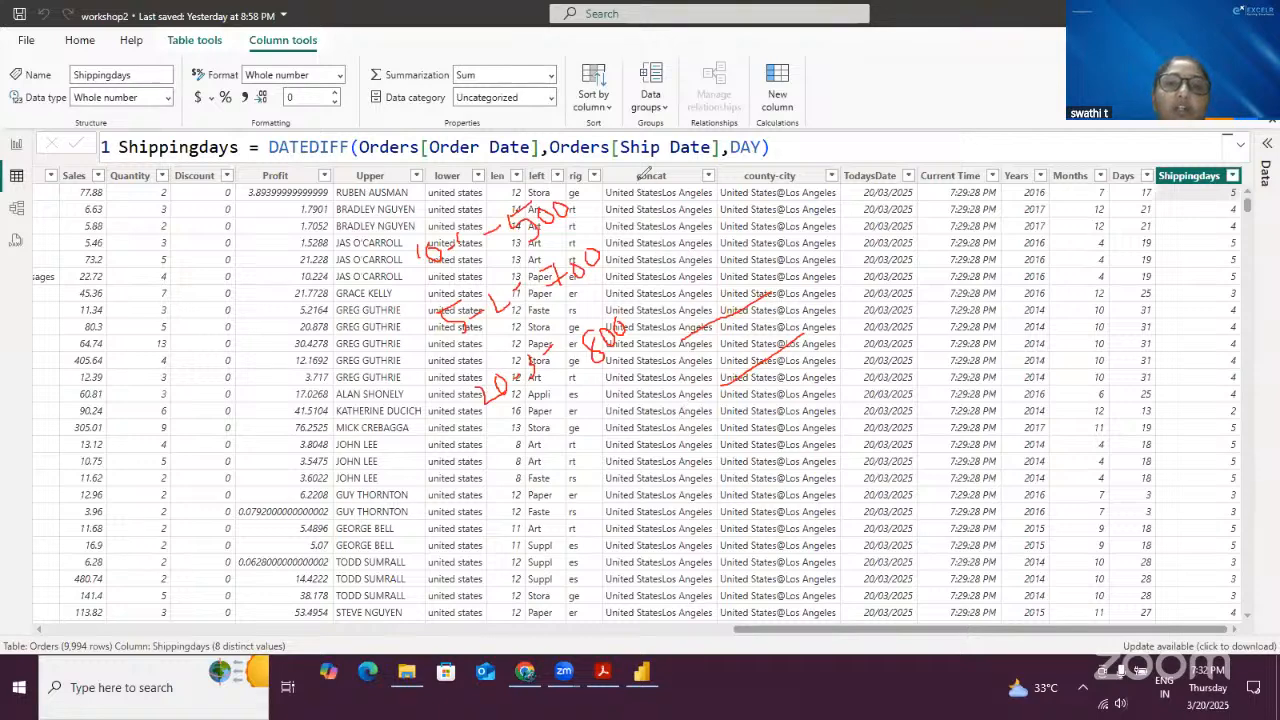
mouse_move(580, 192)
left_mouse_down()
mouse_move(642, 150)
mouse_move(656, 160)
mouse_move(661, 144)
left_mouse_up()
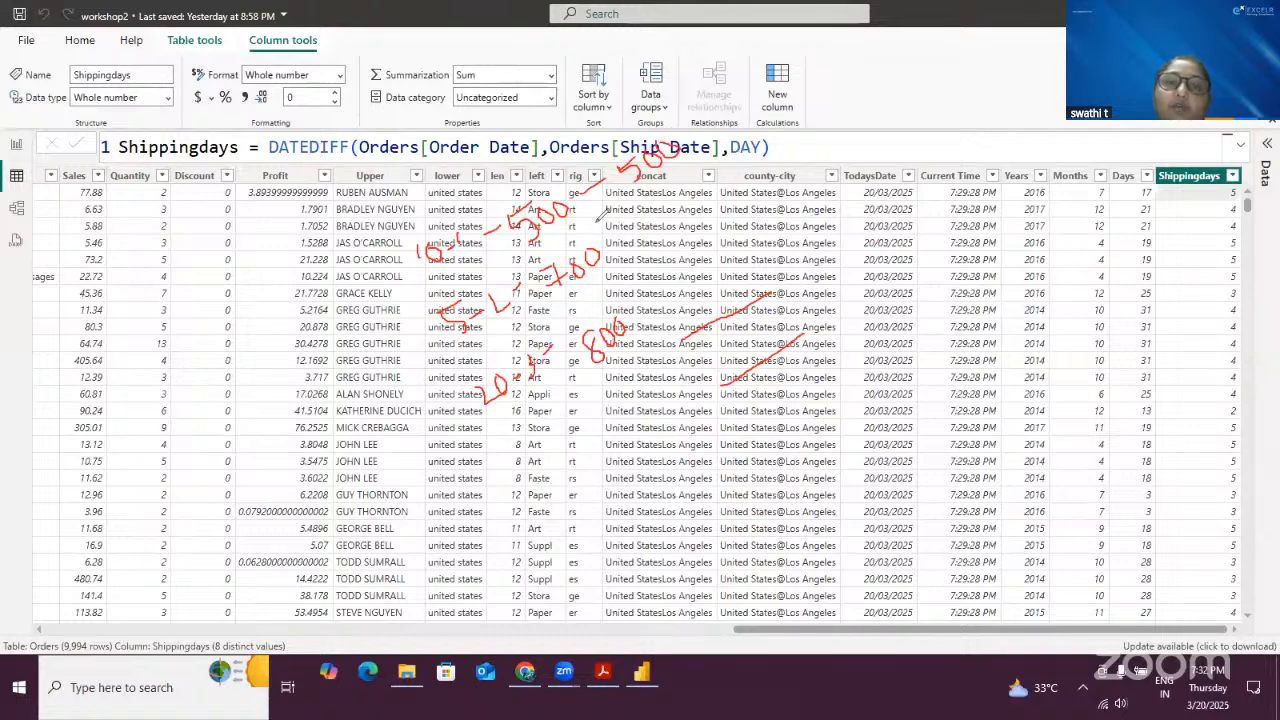
mouse_move(585, 212)
left_mouse_down()
mouse_move(611, 214)
mouse_move(610, 230)
mouse_move(688, 232)
mouse_move(700, 206)
mouse_move(714, 212)
mouse_move(705, 200)
mouse_move(730, 202)
mouse_move(714, 192)
left_mouse_up()
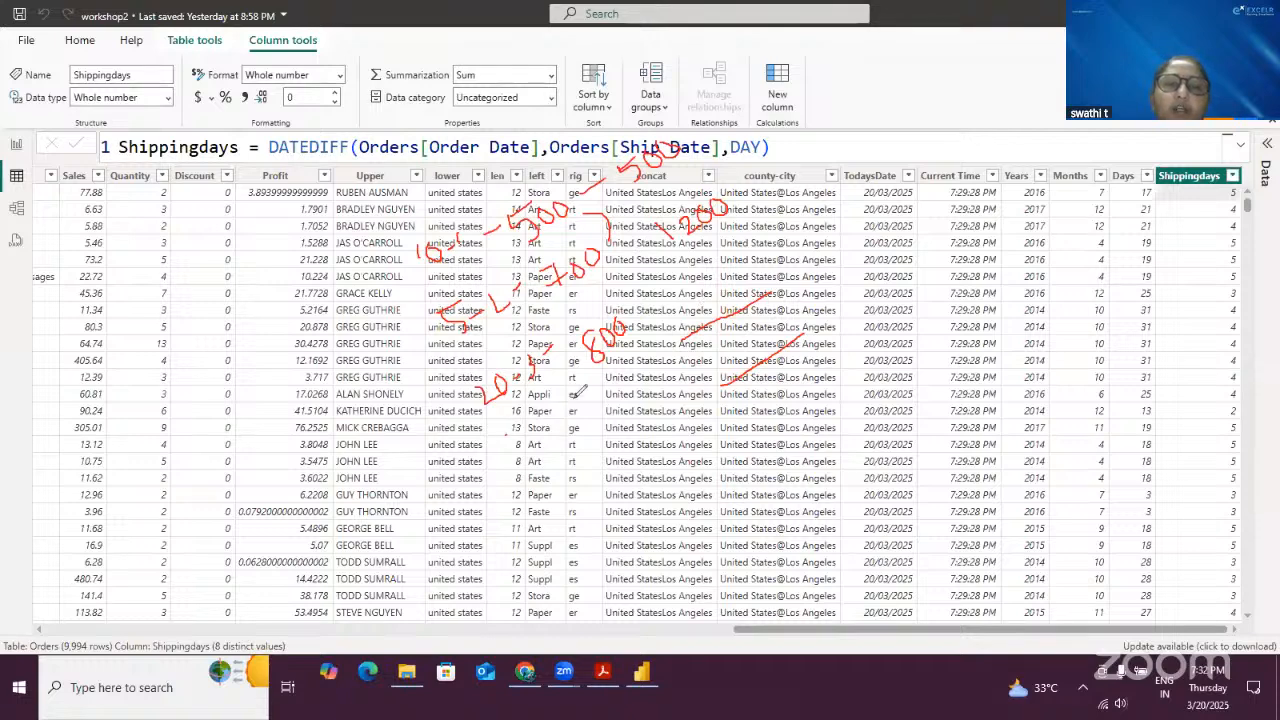
left_click_drag(508, 430, 630, 358)
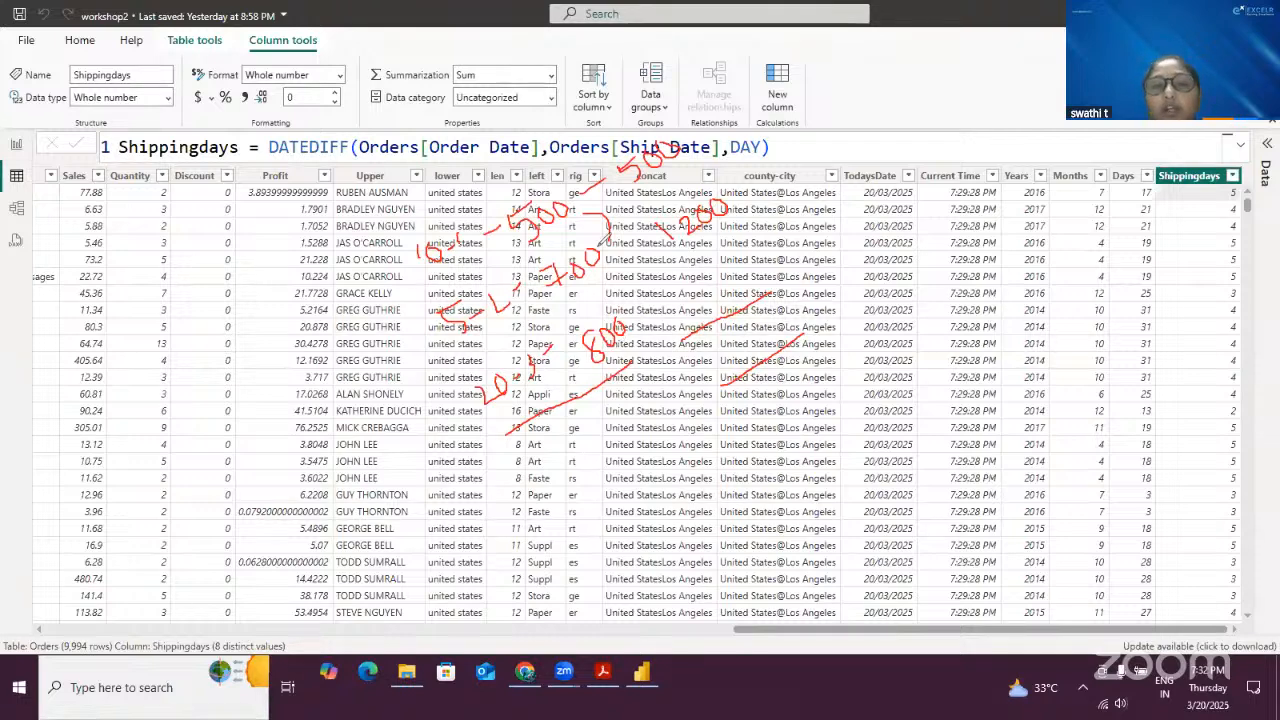
left_click_drag(667, 252, 636, 304)
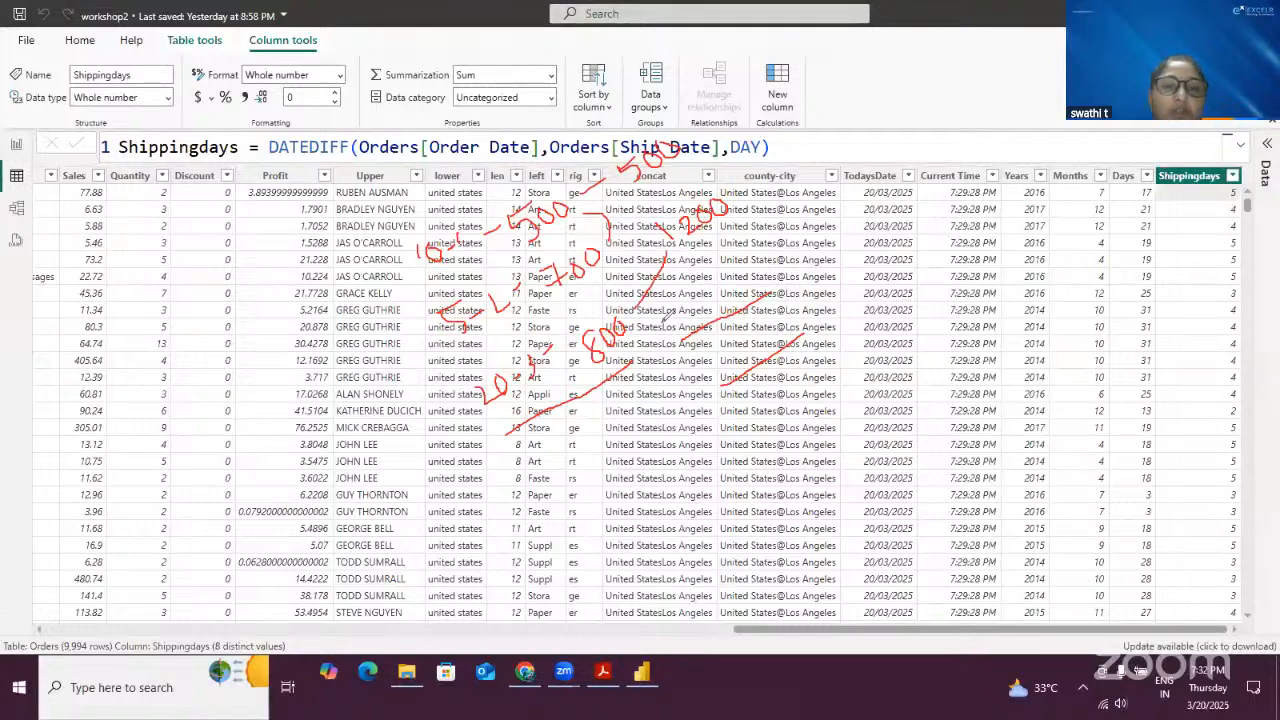
mouse_move(726, 306)
left_mouse_down()
mouse_move(776, 262)
mouse_move(768, 318)
left_mouse_up()
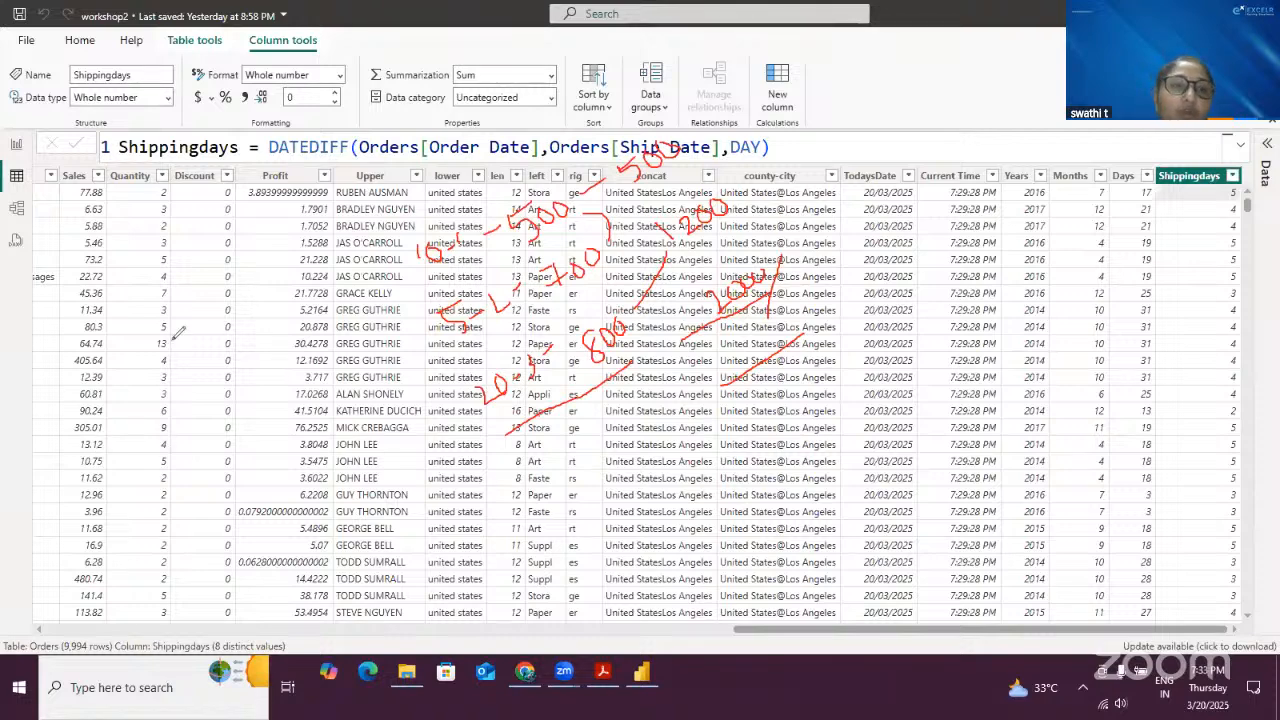
mouse_move(133, 313)
left_mouse_down()
mouse_move(164, 324)
mouse_move(161, 349)
mouse_move(184, 309)
mouse_move(199, 326)
mouse_move(208, 309)
mouse_move(197, 328)
left_mouse_up()
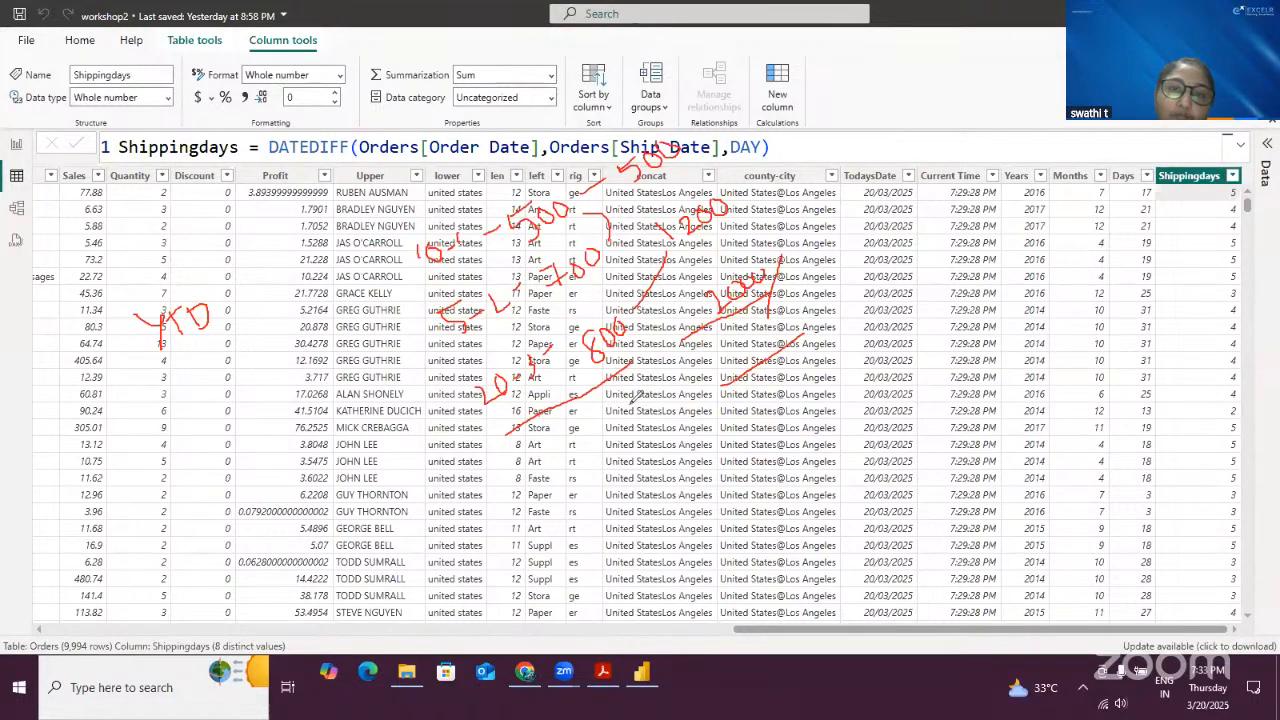
mouse_move(168, 369)
left_mouse_down()
mouse_move(165, 387)
mouse_move(213, 343)
mouse_move(230, 368)
left_mouse_up()
mouse_move(205, 412)
left_mouse_down()
mouse_move(200, 432)
mouse_move(244, 412)
mouse_move(228, 398)
mouse_move(258, 392)
mouse_move(242, 416)
left_mouse_up()
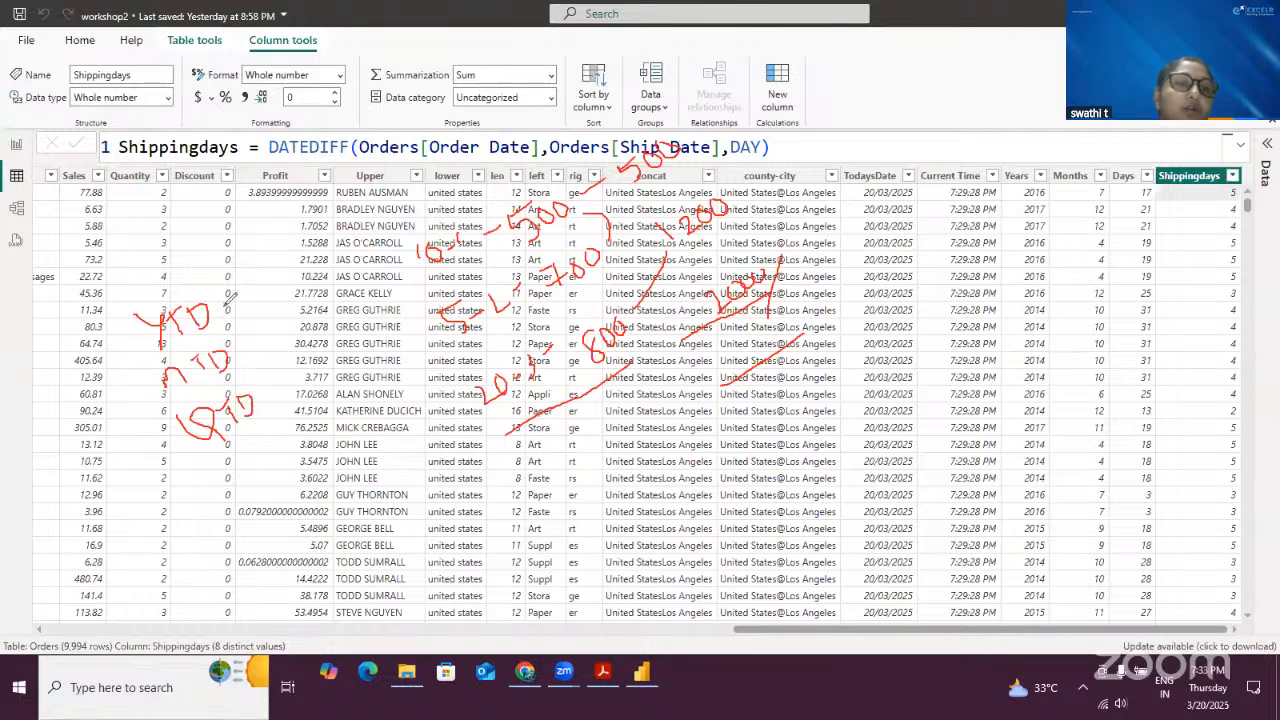
mouse_move(229, 296)
left_mouse_down()
mouse_move(240, 256)
mouse_move(412, 208)
mouse_move(421, 231)
left_mouse_up()
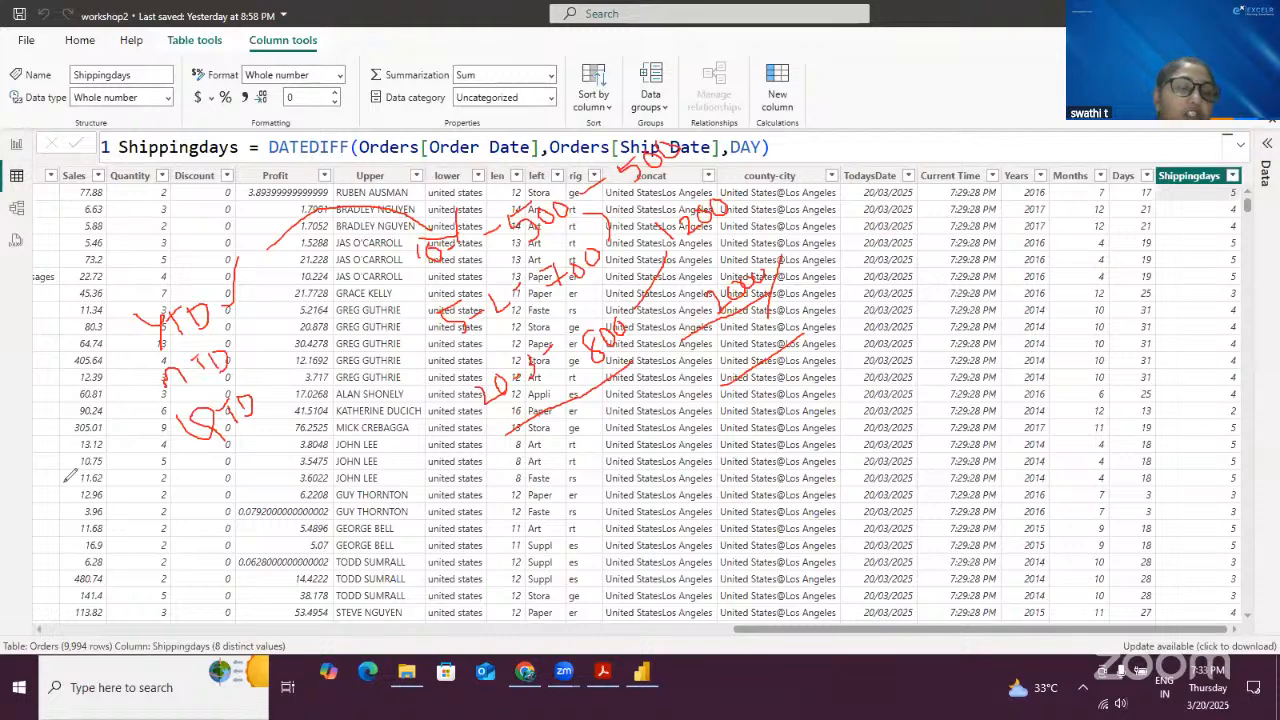
- Start a new calculated column on the Orders table named SalesYTD
left_click(612, 366)
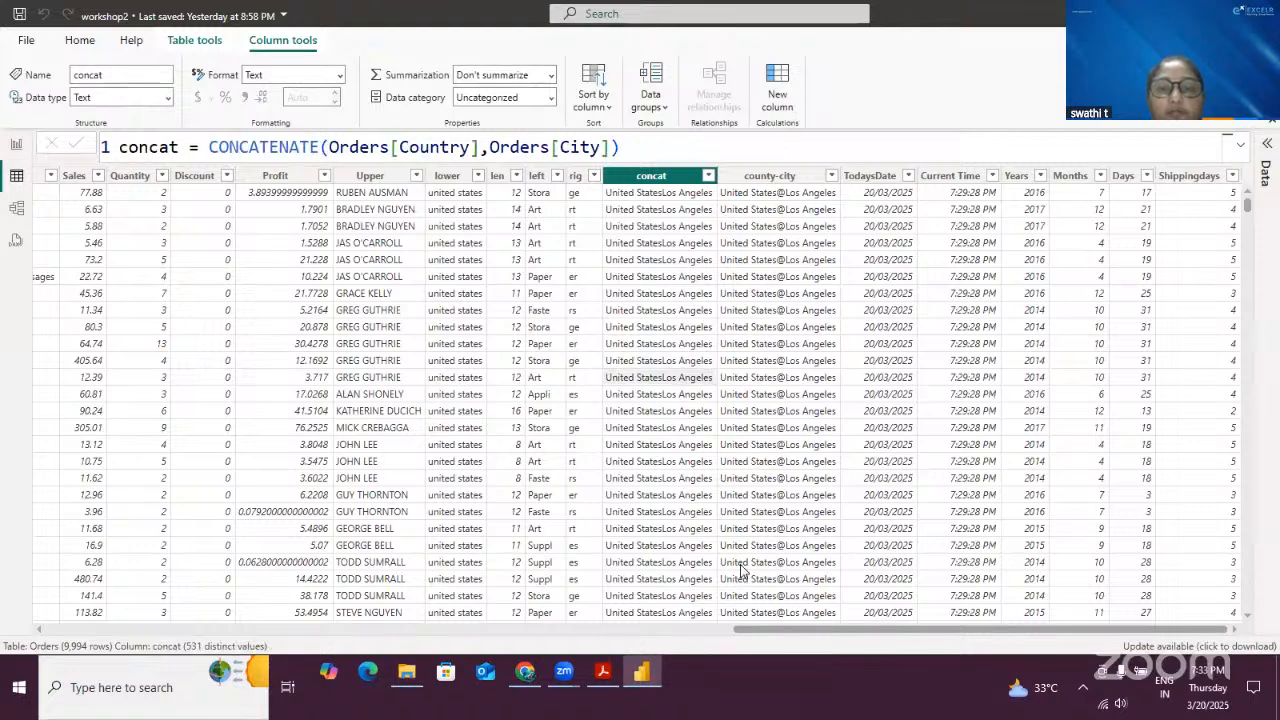
left_click(779, 93)
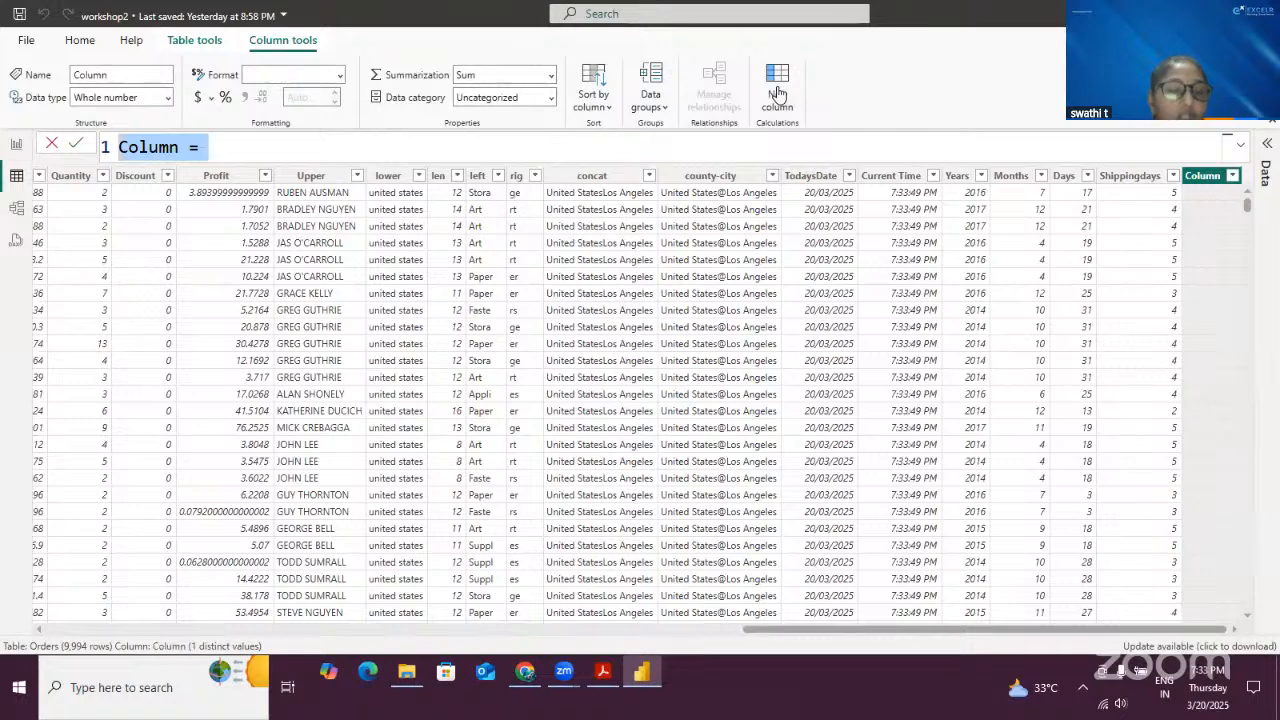
type("Sa")
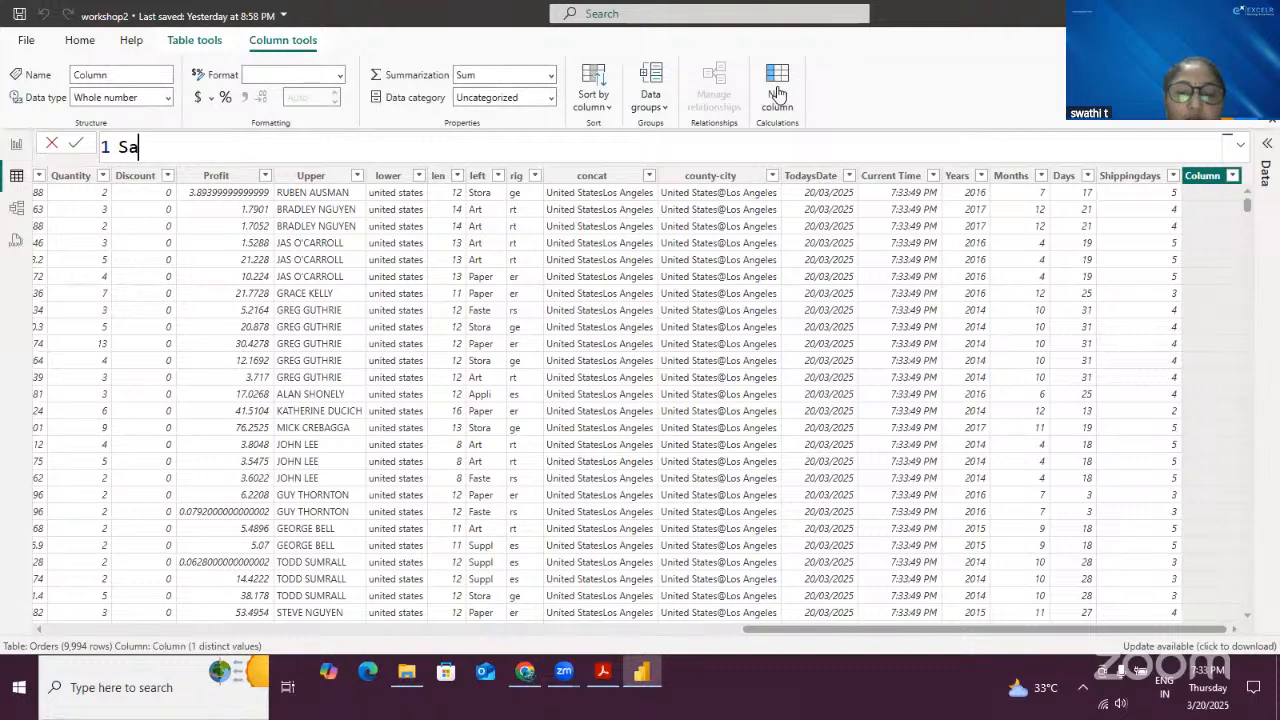
type("les")
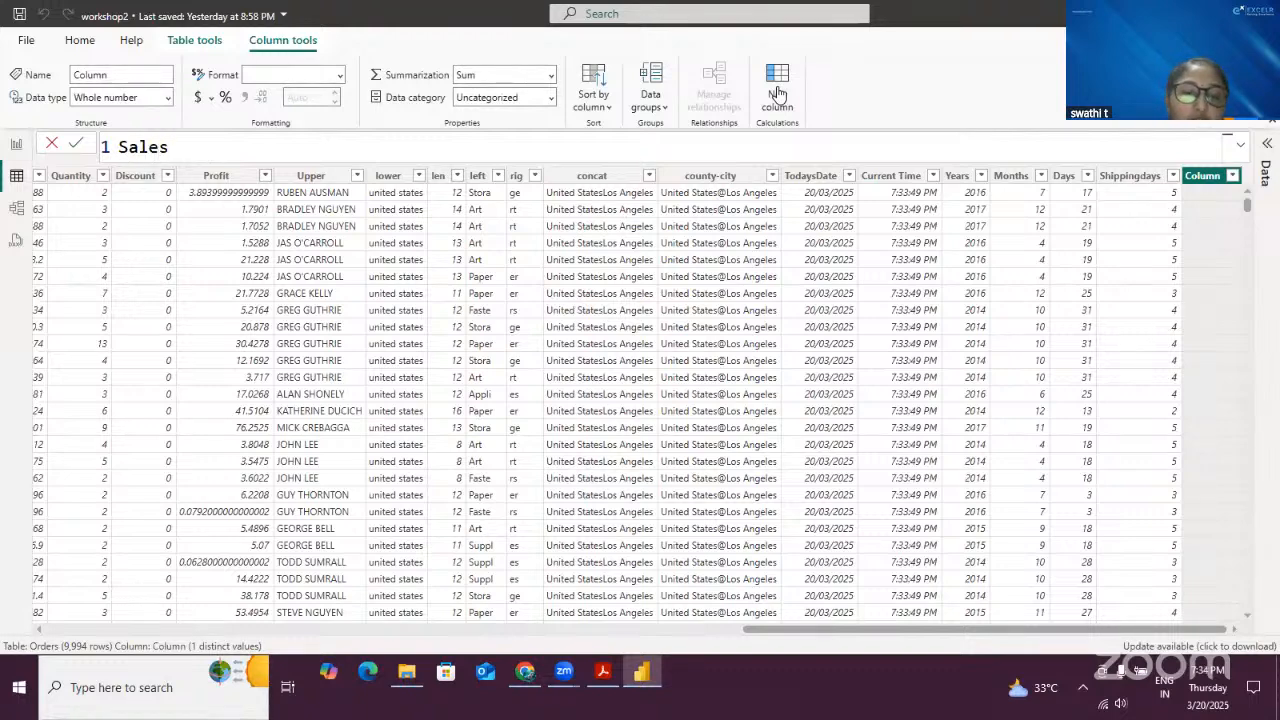
type("YTD")
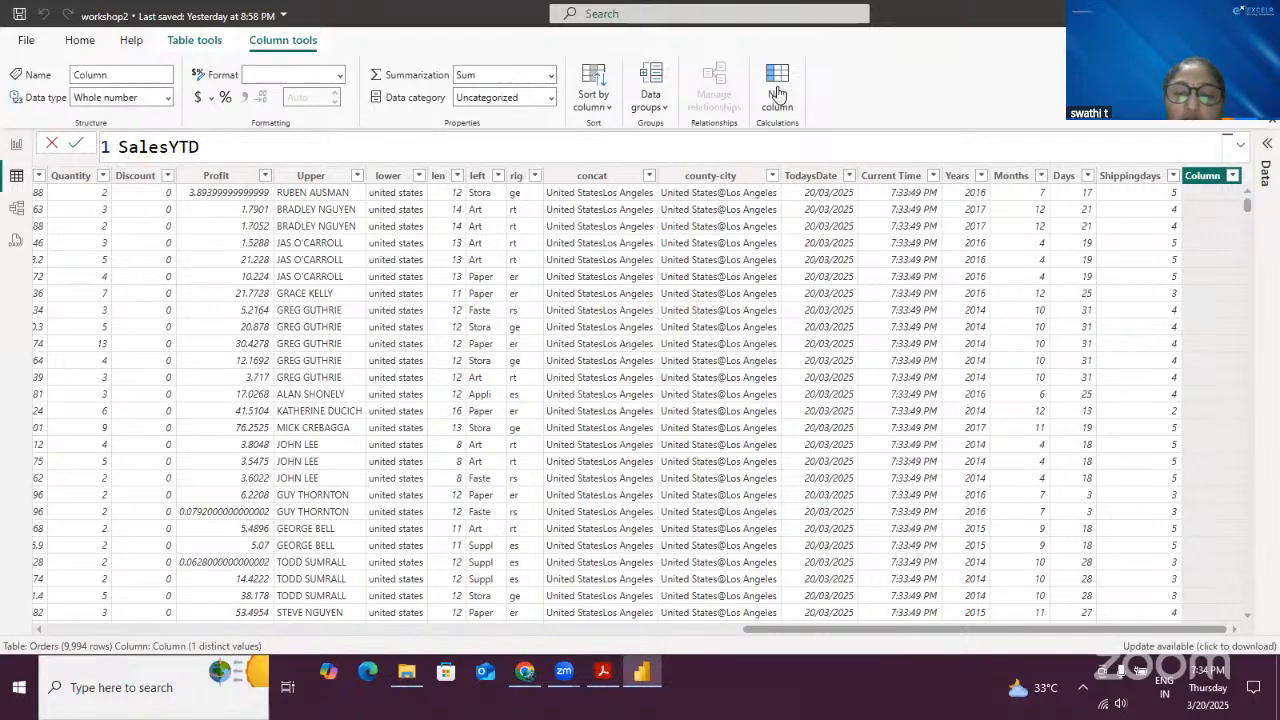
type(" = ")
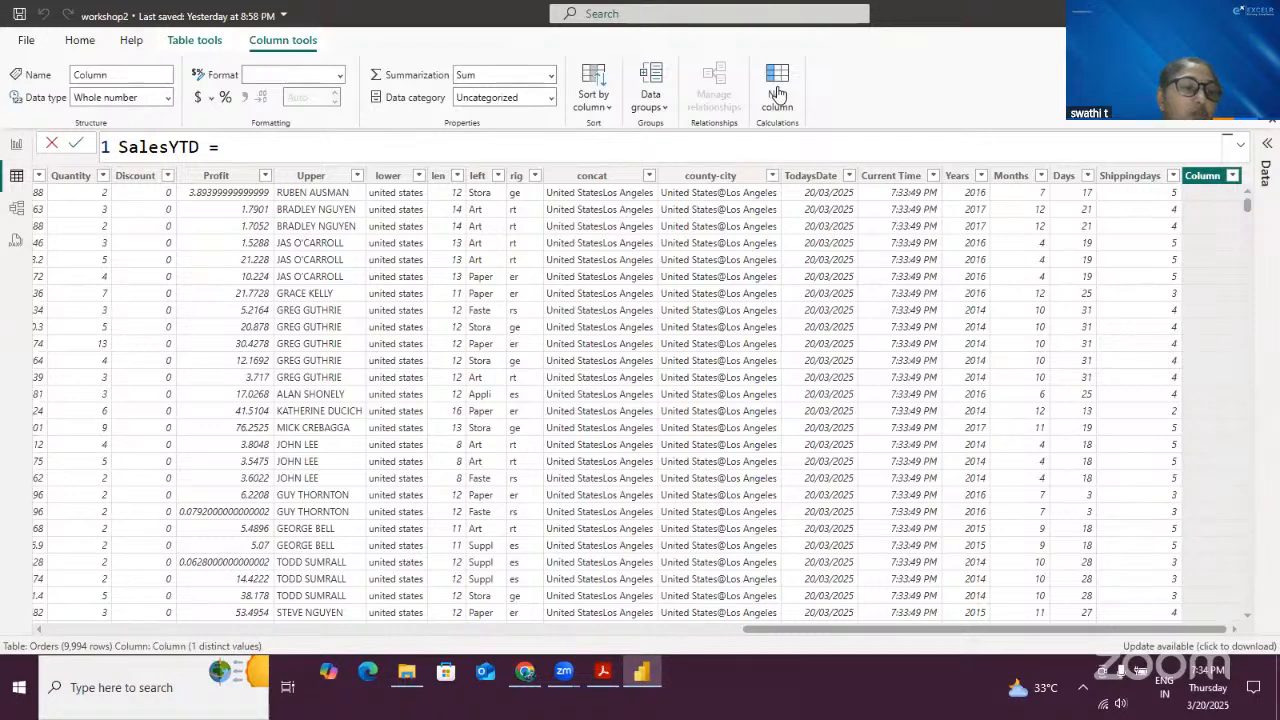
type("T")
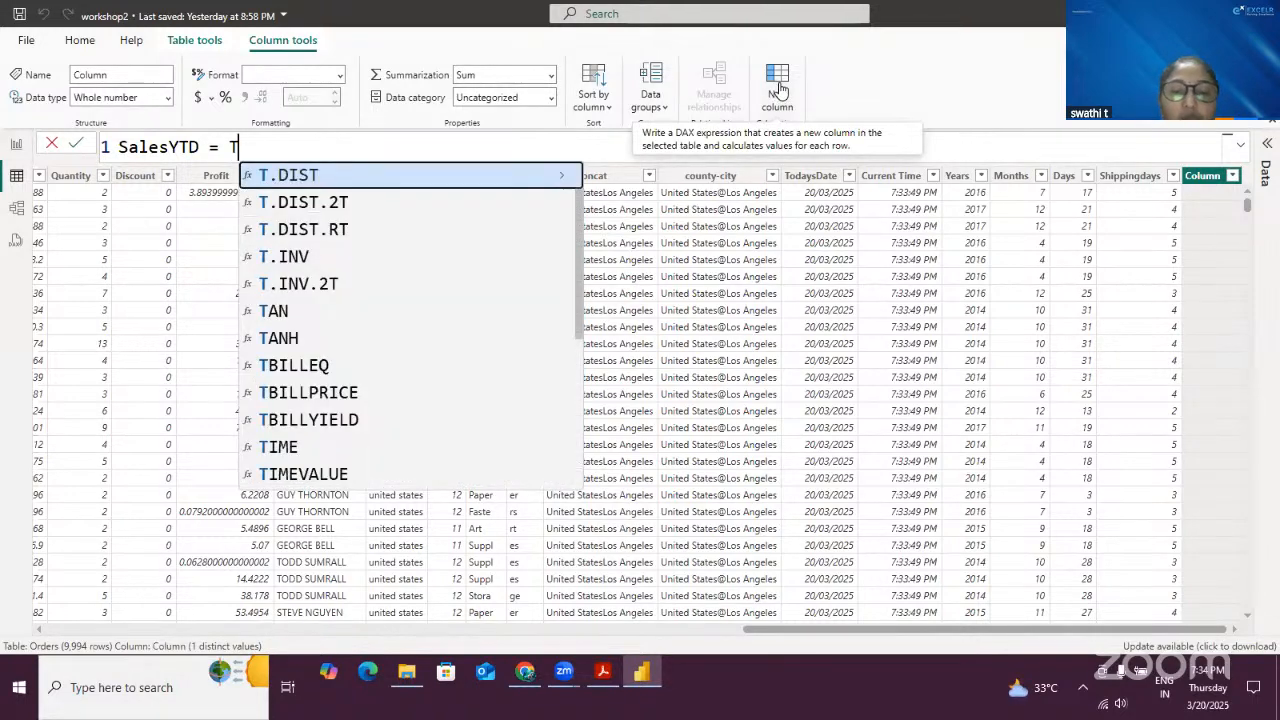
type("OTA")
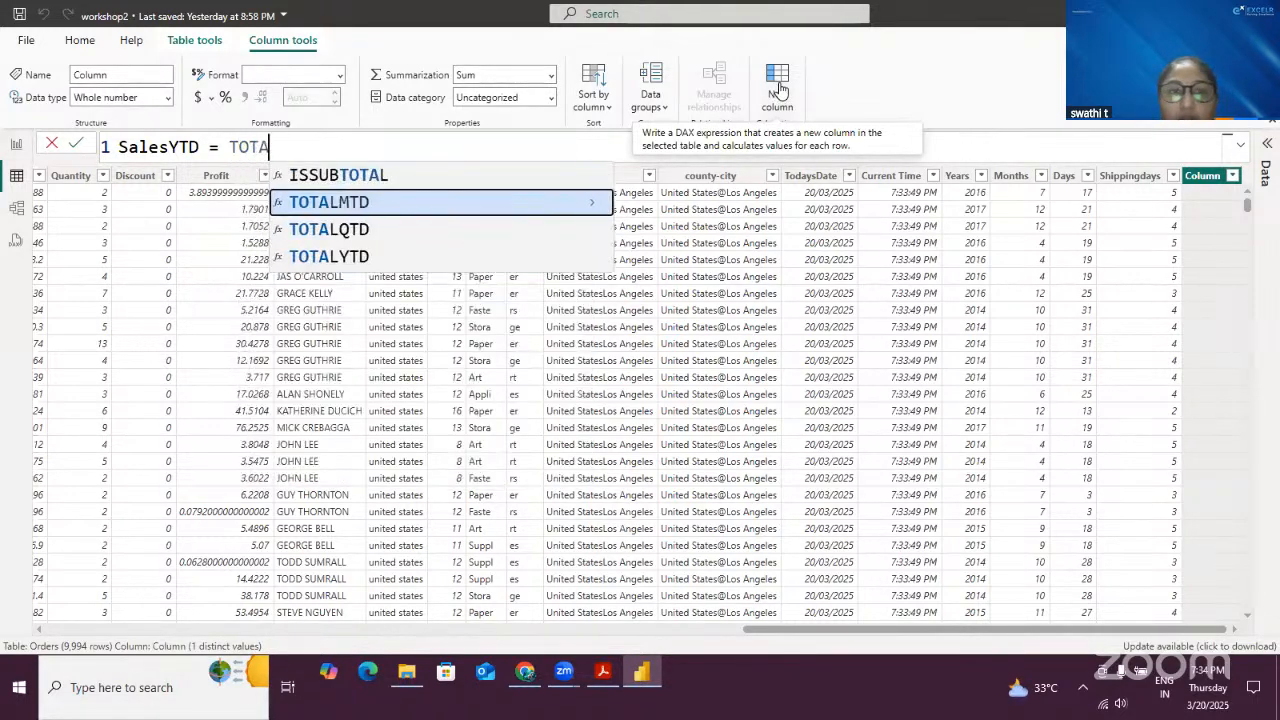
- Begin the SalesYTD formula with TOTALYTD, using SUM(Orders[Sales]) as the expression
key("Down")
key("Down")
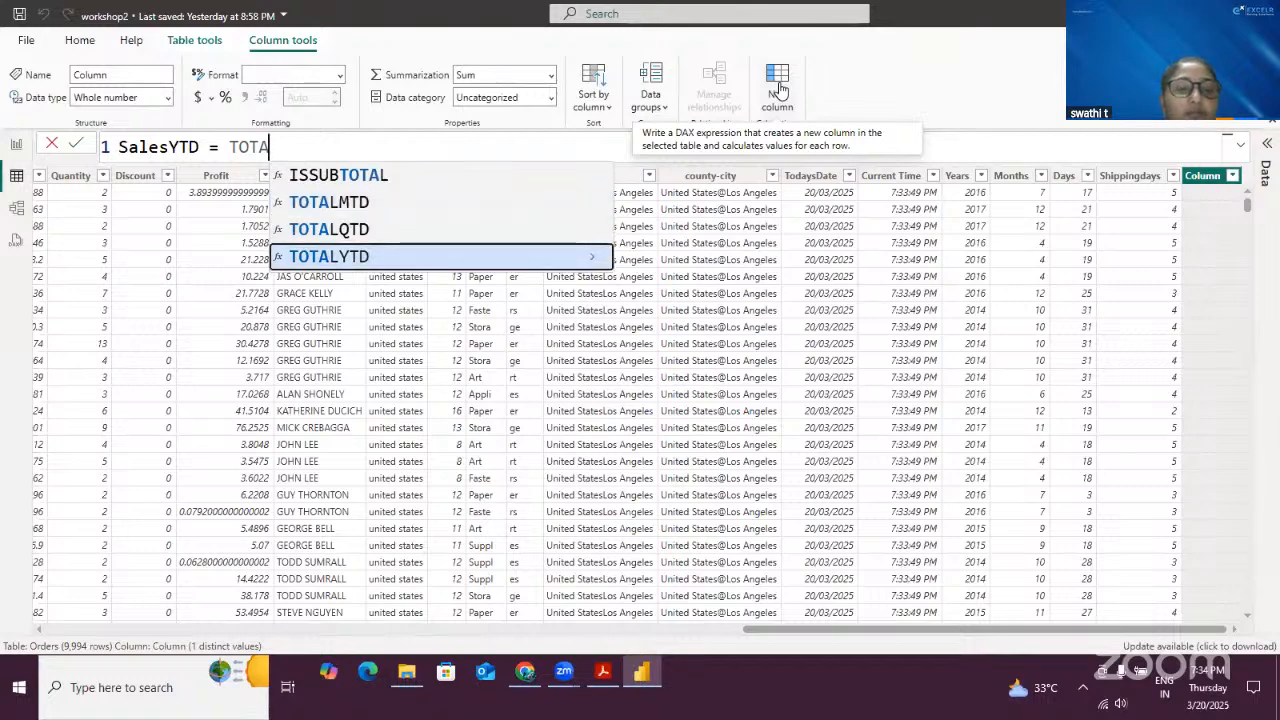
key("Tab")
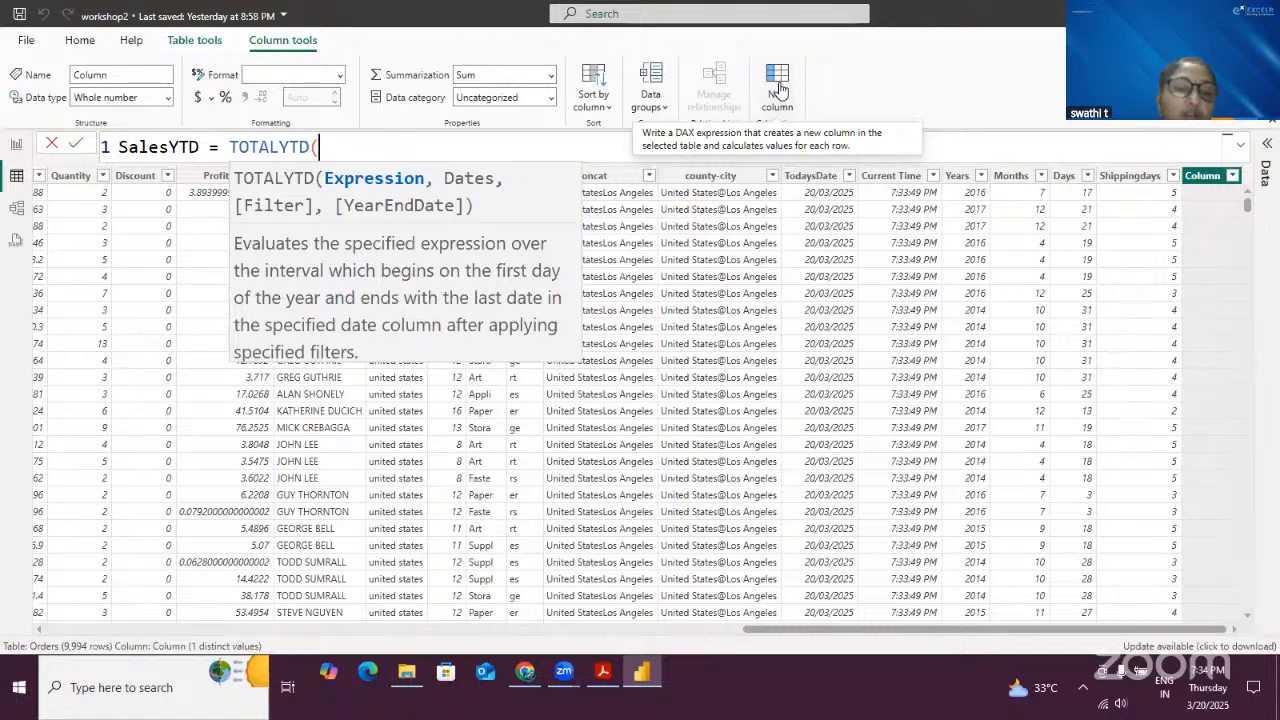
type("SUM")
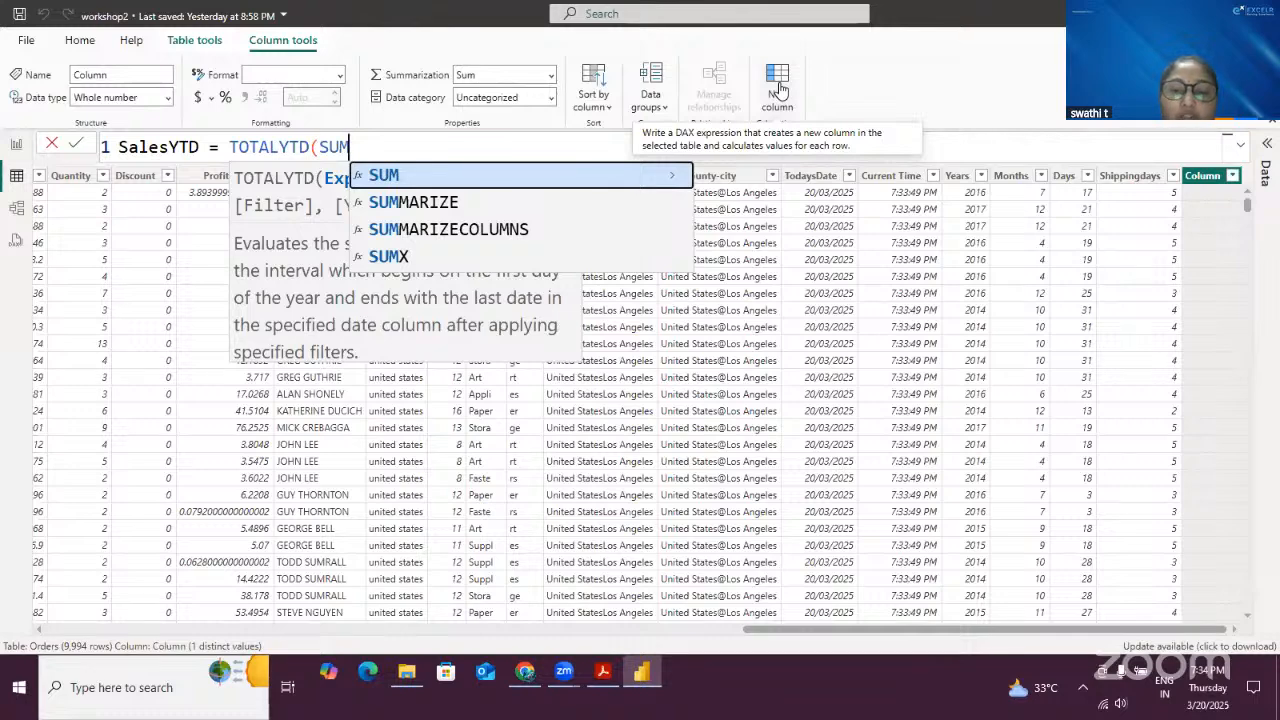
type("(")
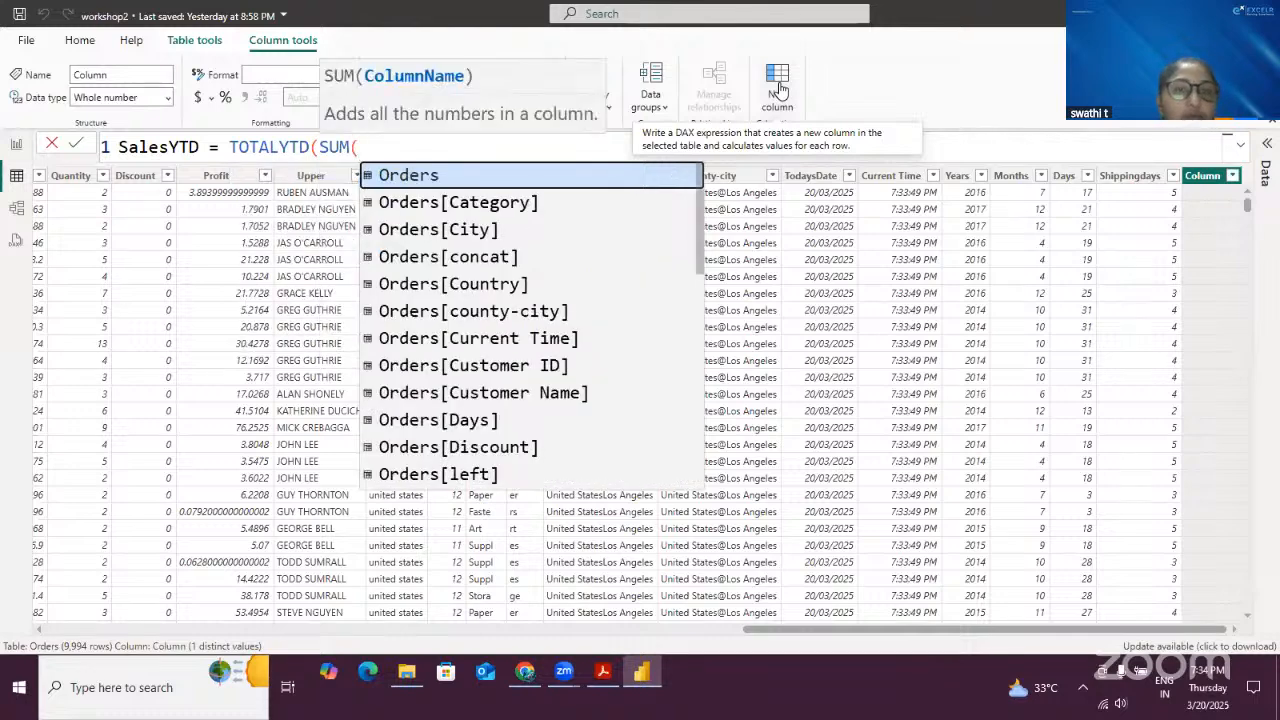
scroll(609, 306, "down", 5)
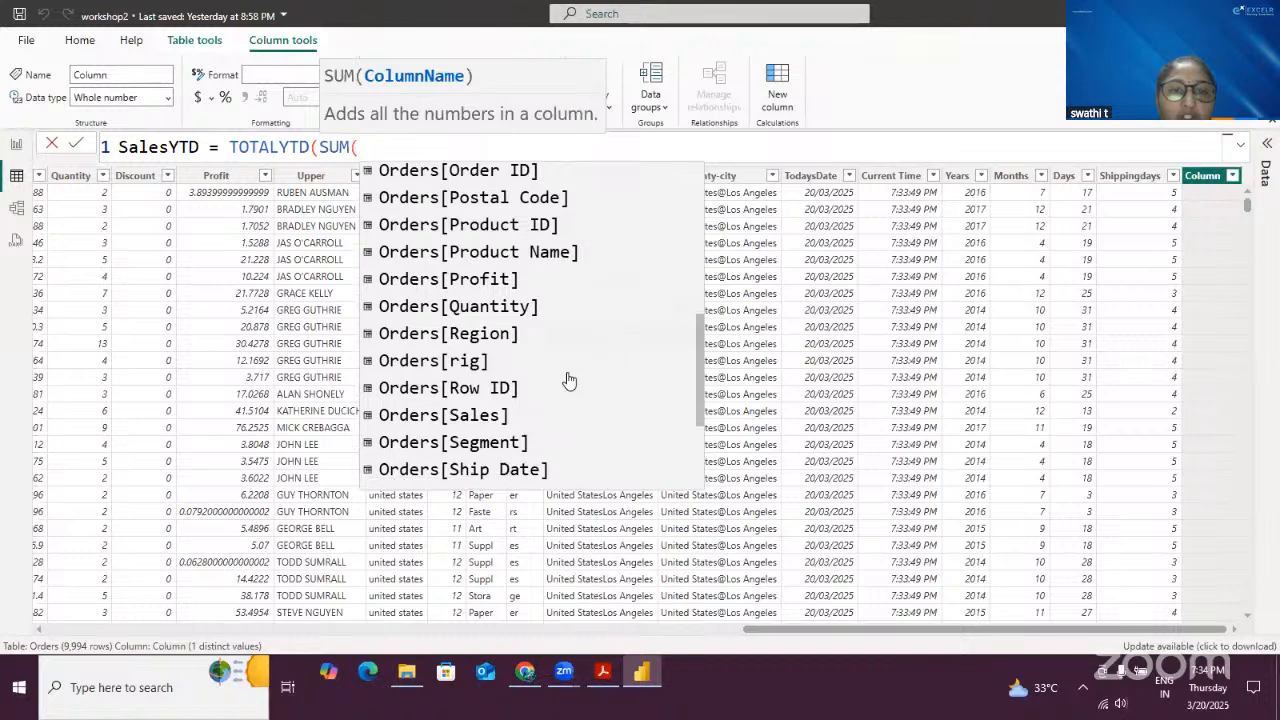
left_click(505, 416)
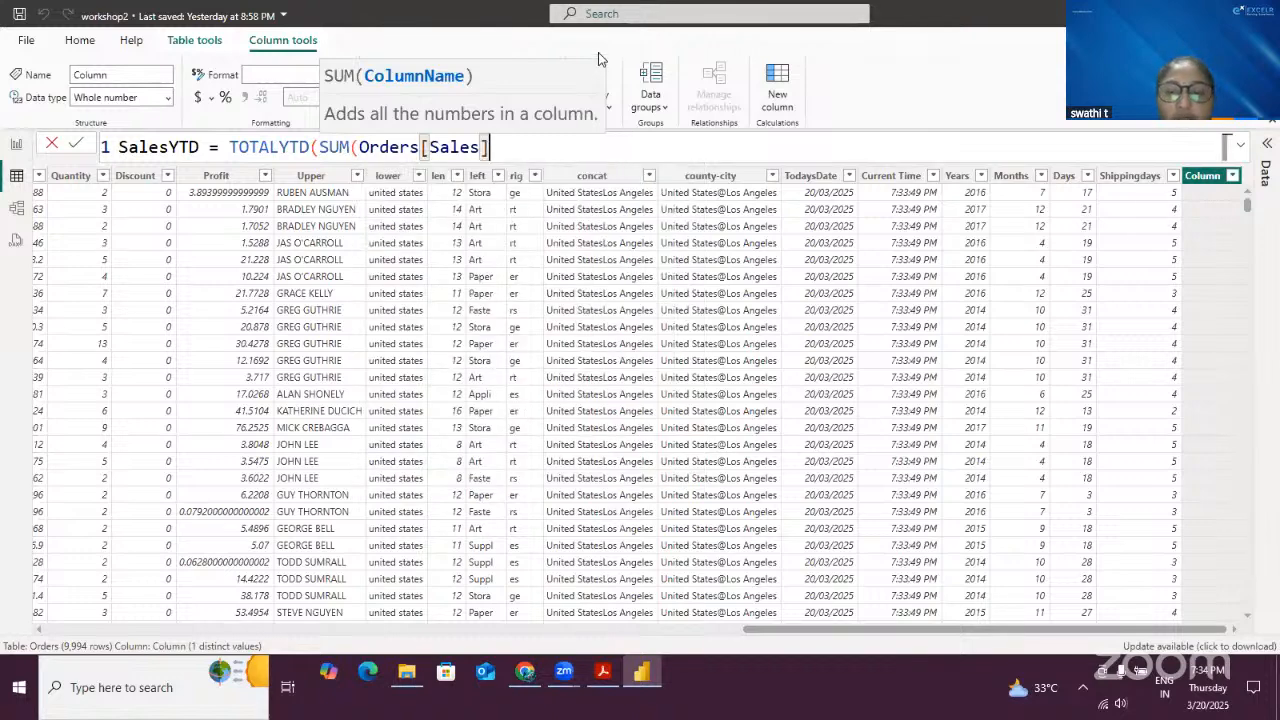
type(",")
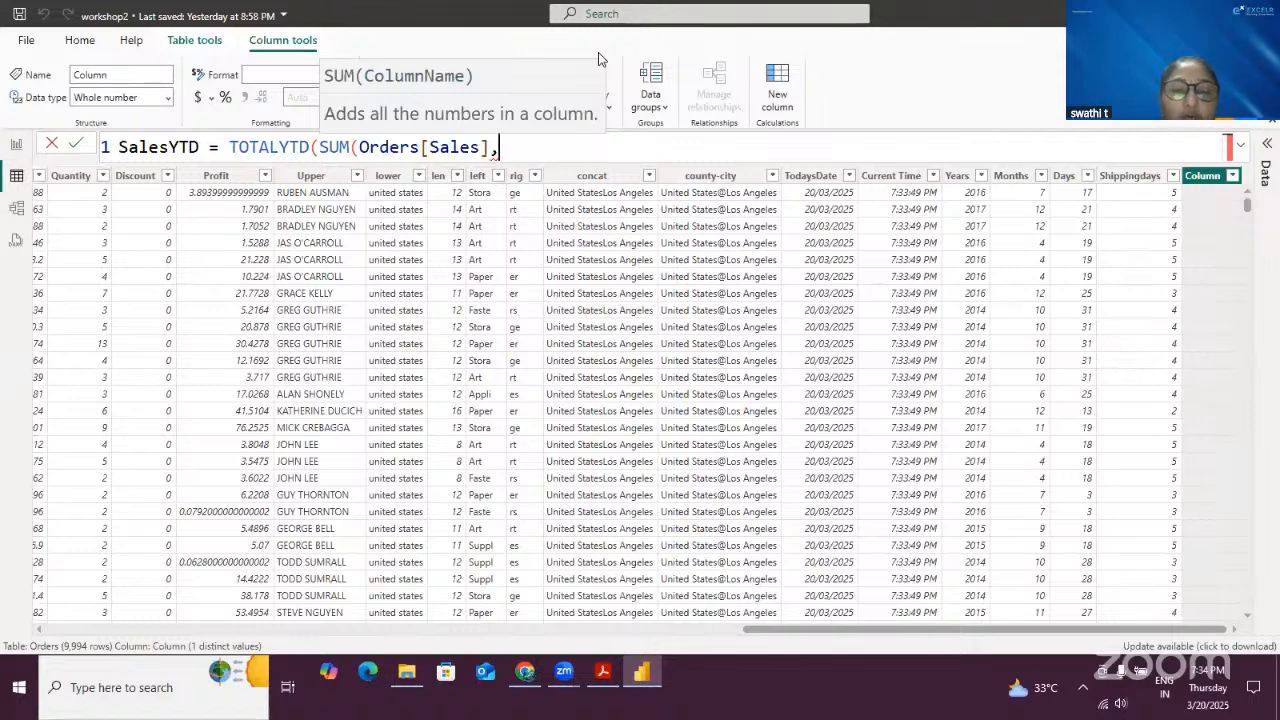
type("ORD")
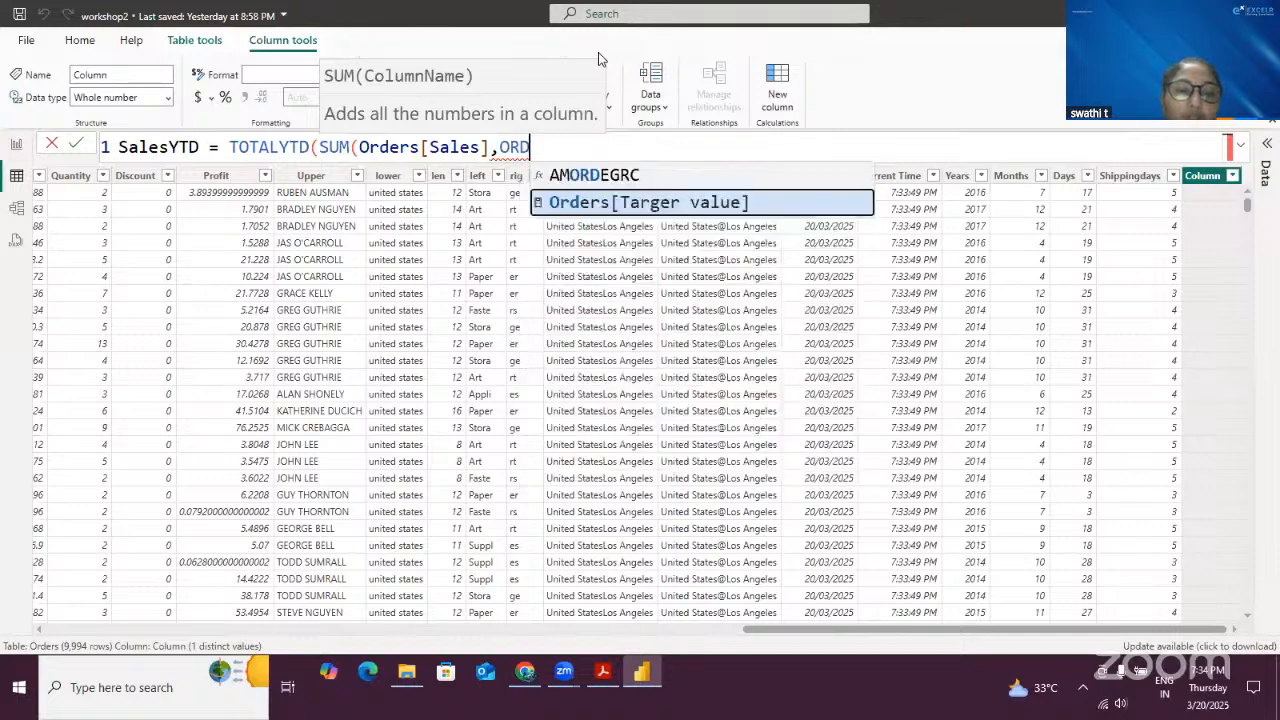
type("ER")
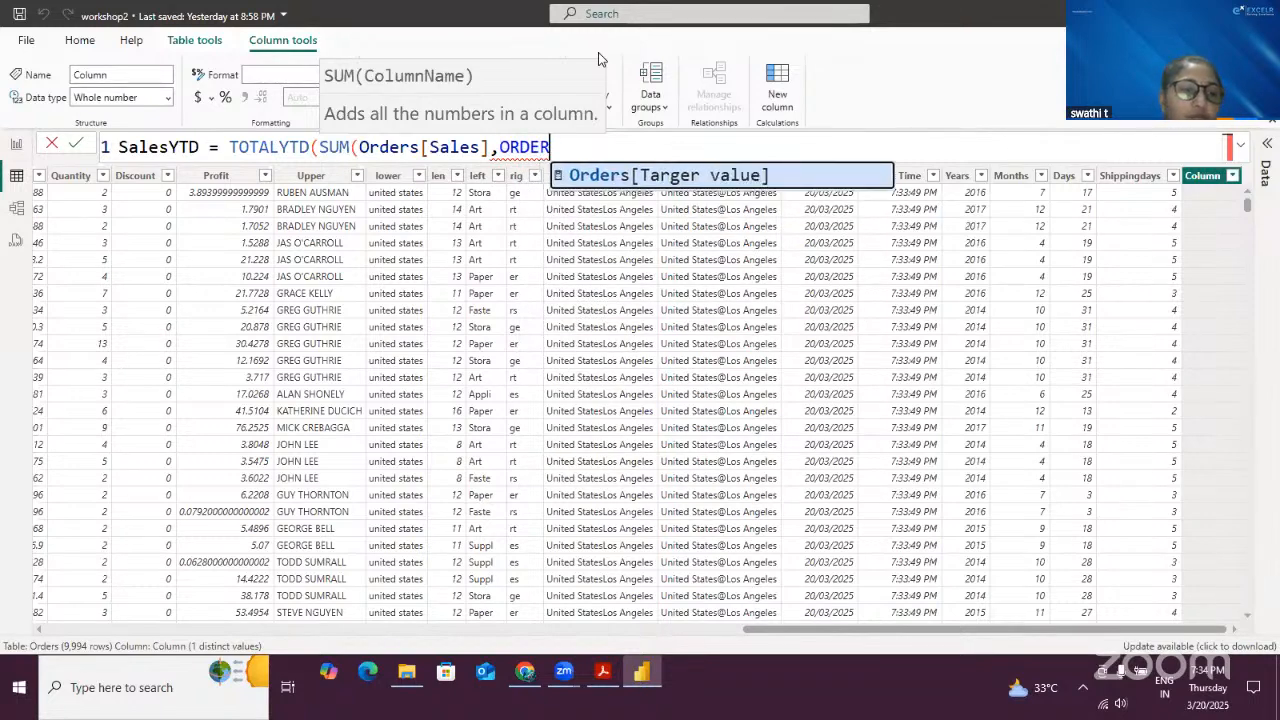
key("BackSpace")
key("BackSpace")
key("BackSpace")
key("BackSpace")
key("BackSpace")
key("BackSpace")
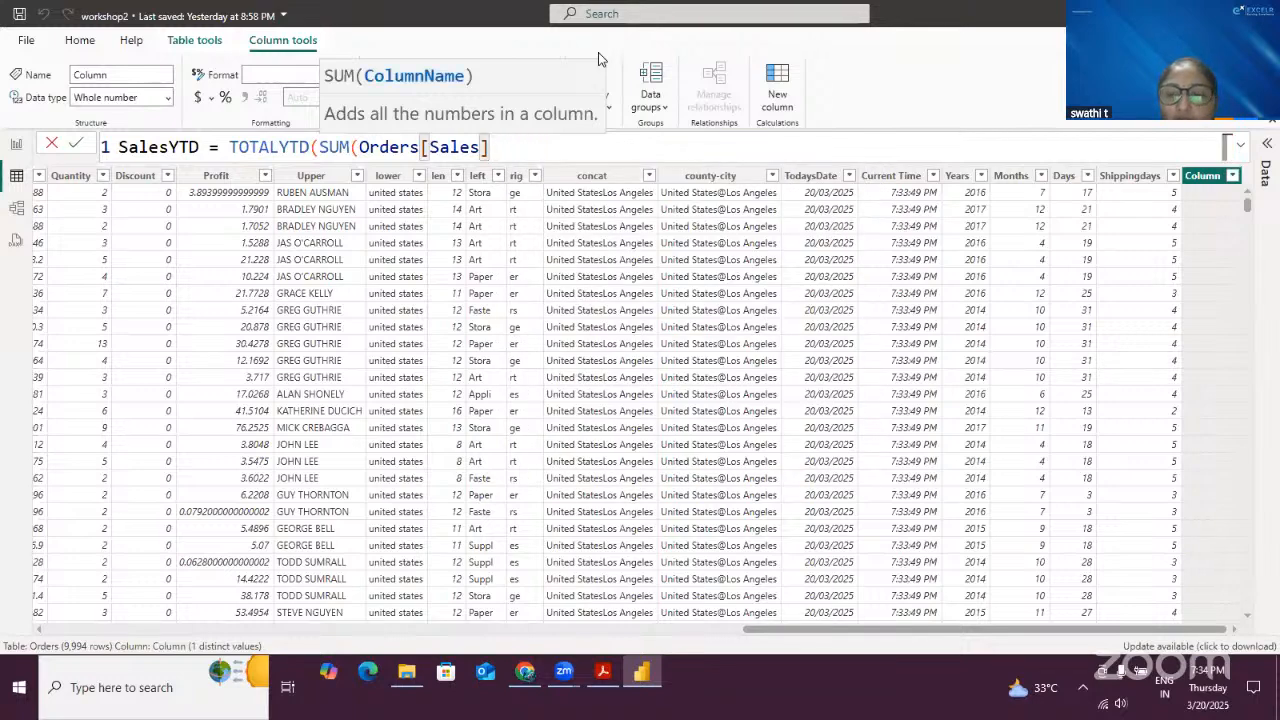
- Close the SUM and add Orders[Order Date] as the dates argument, then close TOTALYTD and commit the formula
type("),OR")
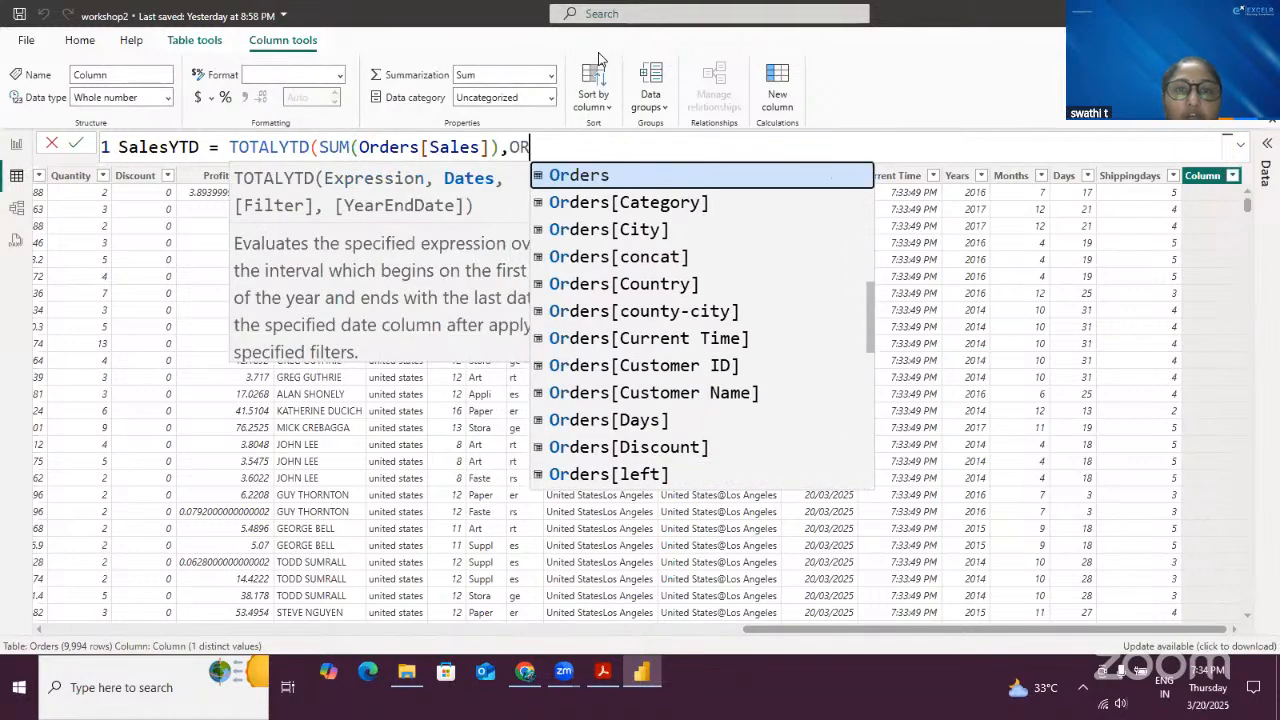
scroll(777, 385, "down", 3)
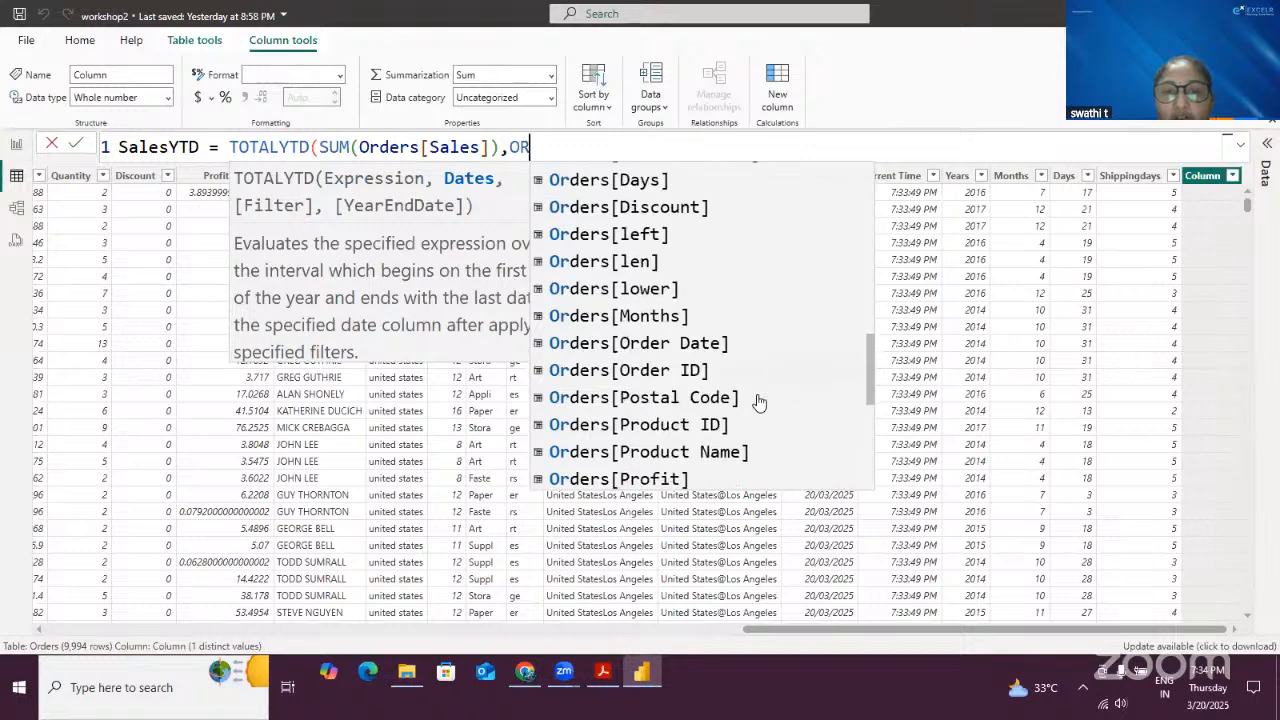
left_click(700, 343)
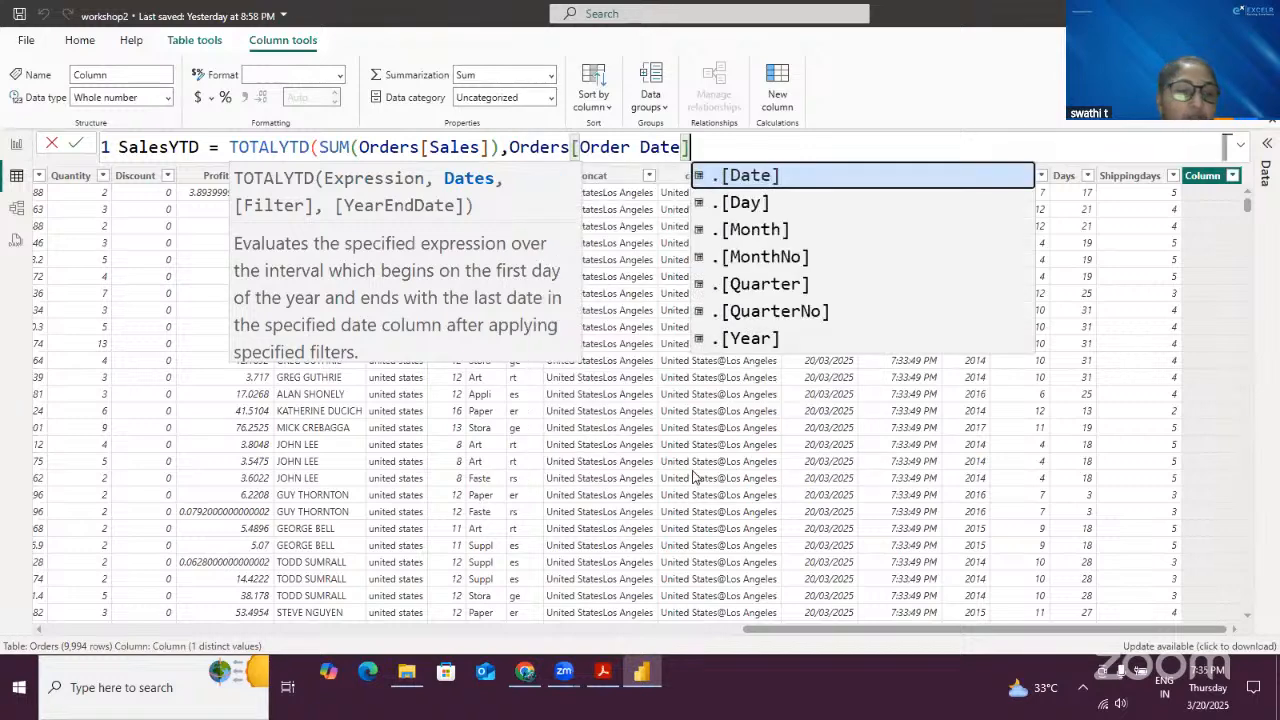
type(")")
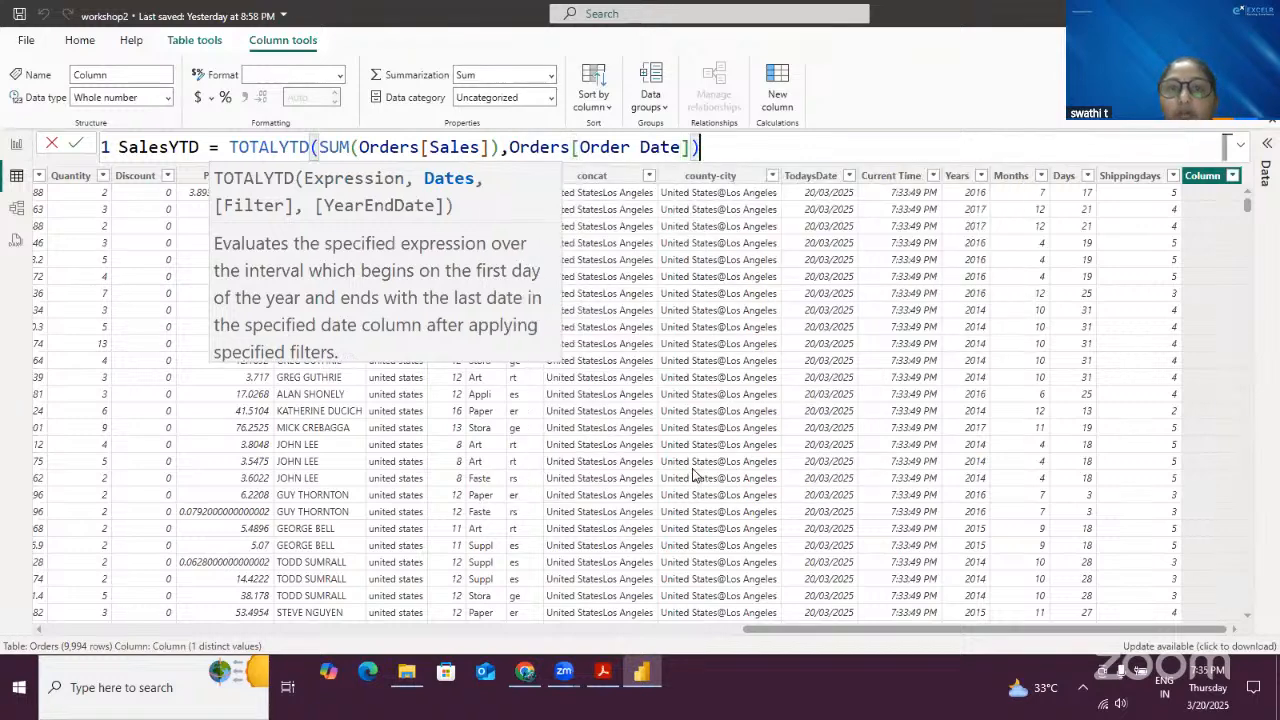
left_click(72, 146)
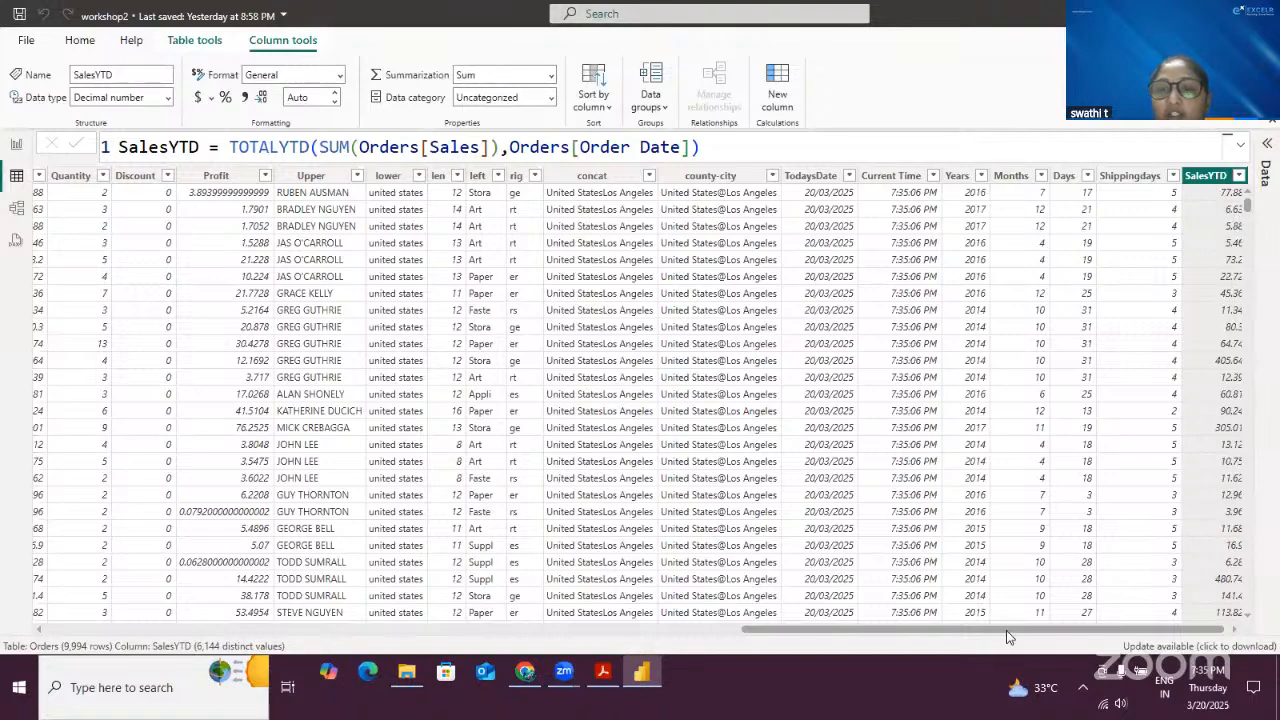
- Scroll across the Orders table to examine the values of the new SalesYTD column
left_click_drag(1006, 630, 1240, 508)
left_click(734, 627)
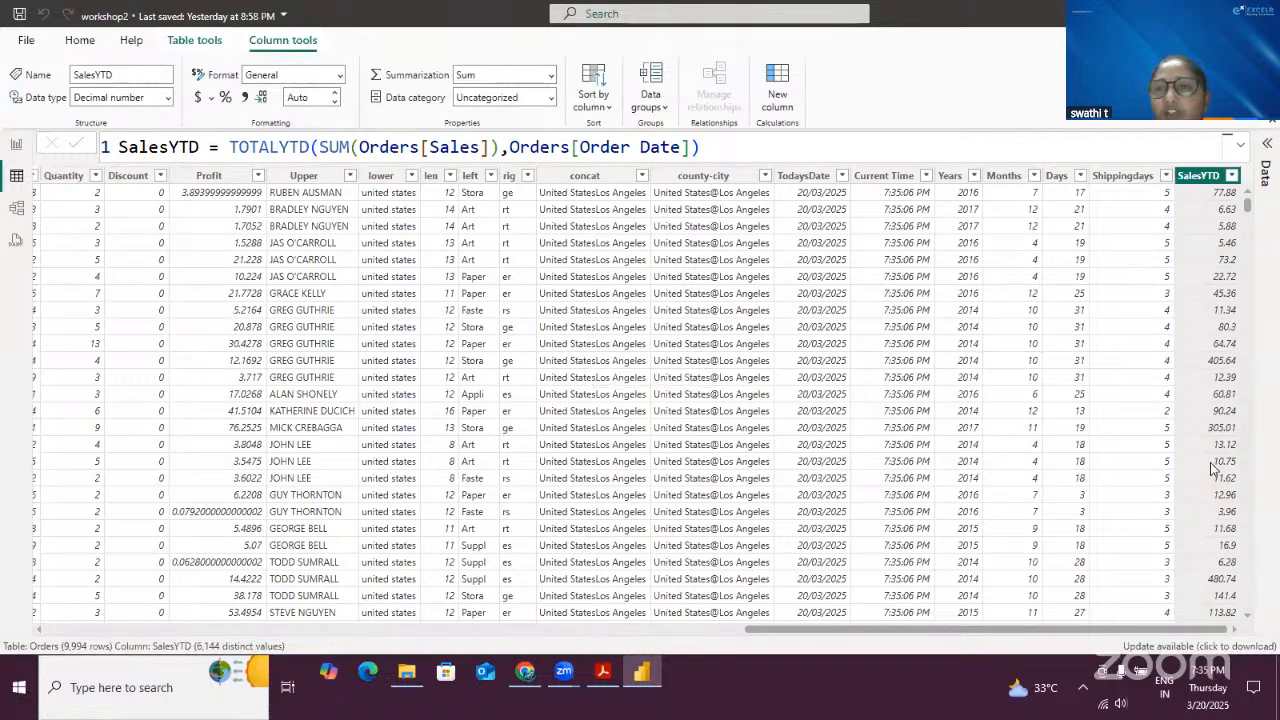
scroll(1215, 468, "down", 3)
scroll(480, 512, "up", 3)
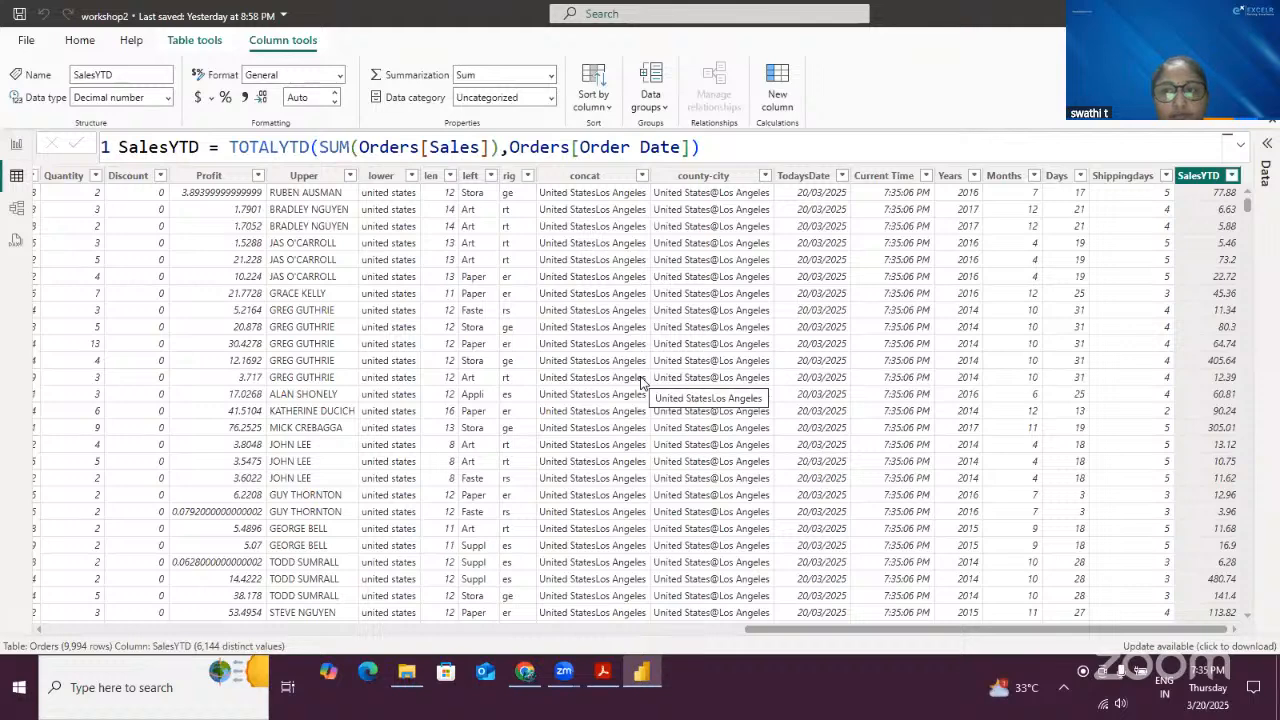
- Try changing the SalesYTD dates argument to Orders[Order Date].[Month], then to .[Year], and commit the formula
left_click(714, 150)
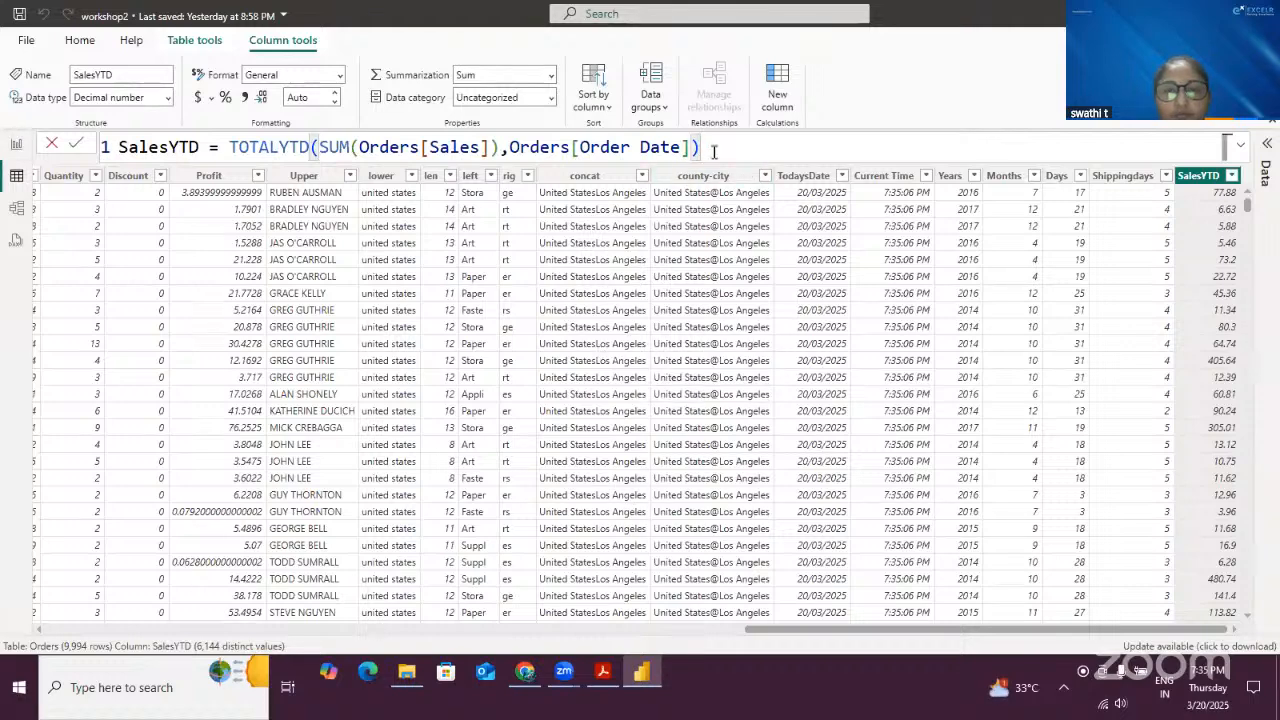
key("BackSpace")
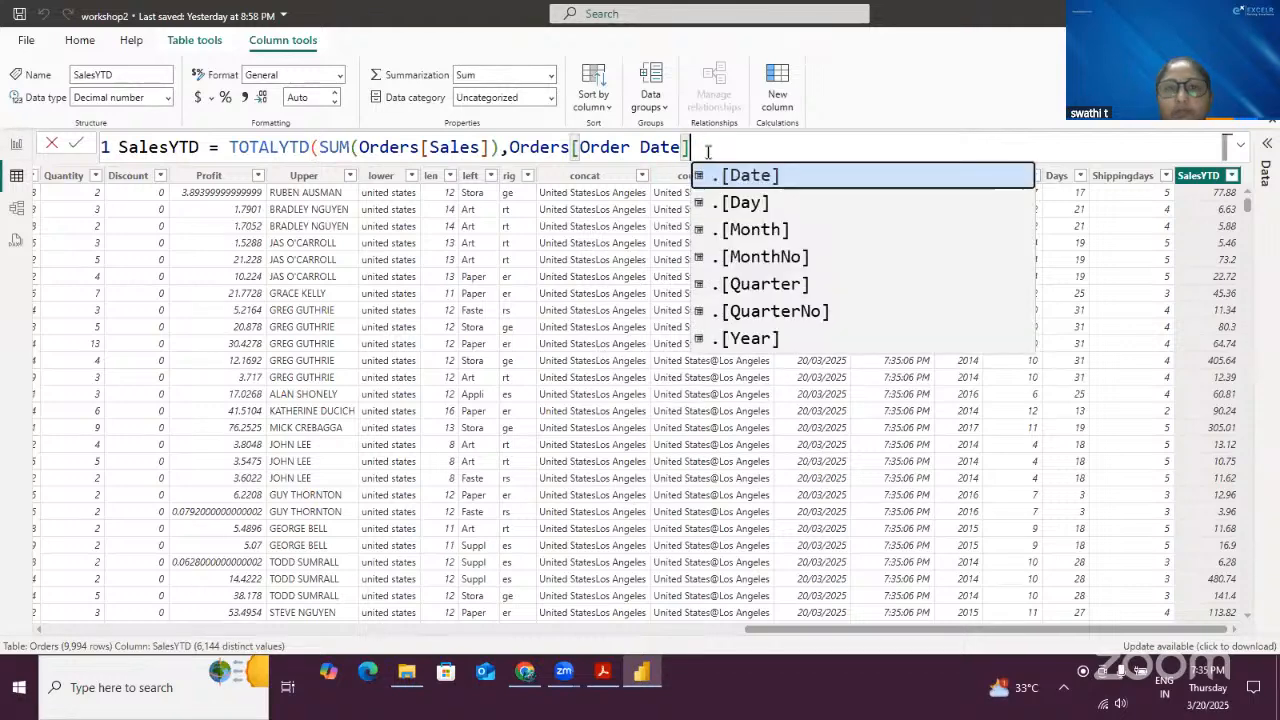
left_click(752, 230)
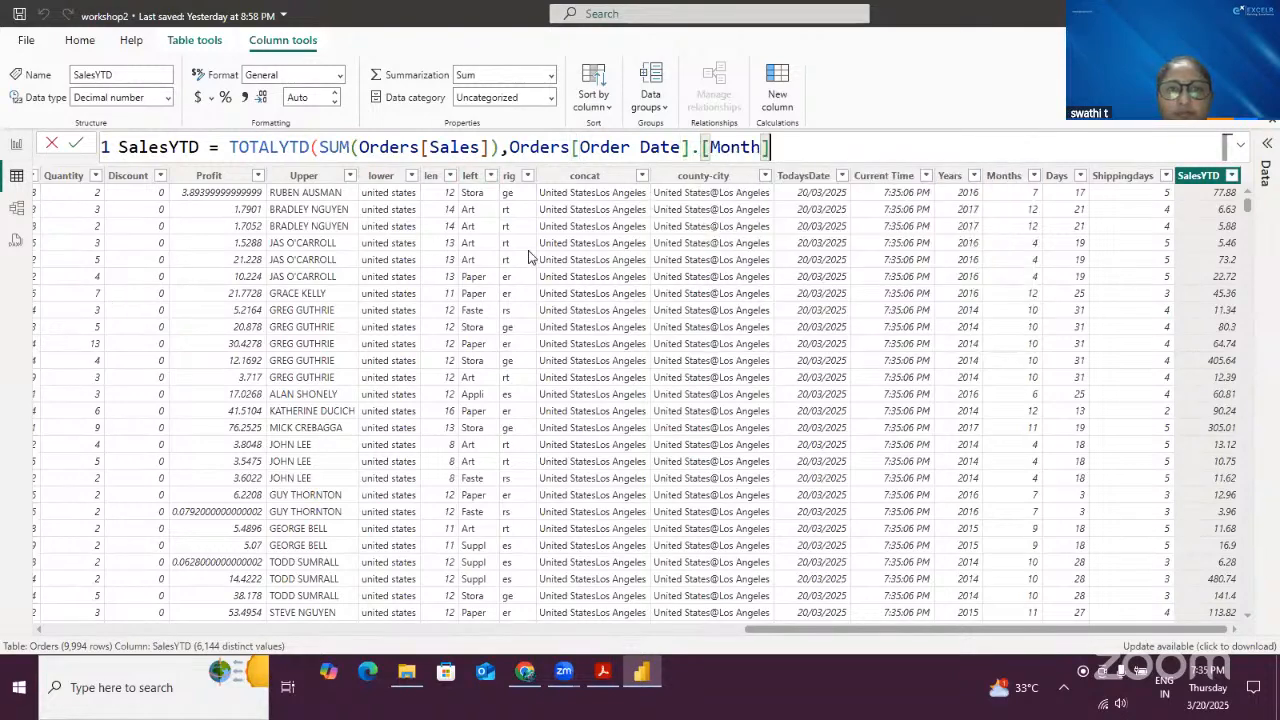
type(")")
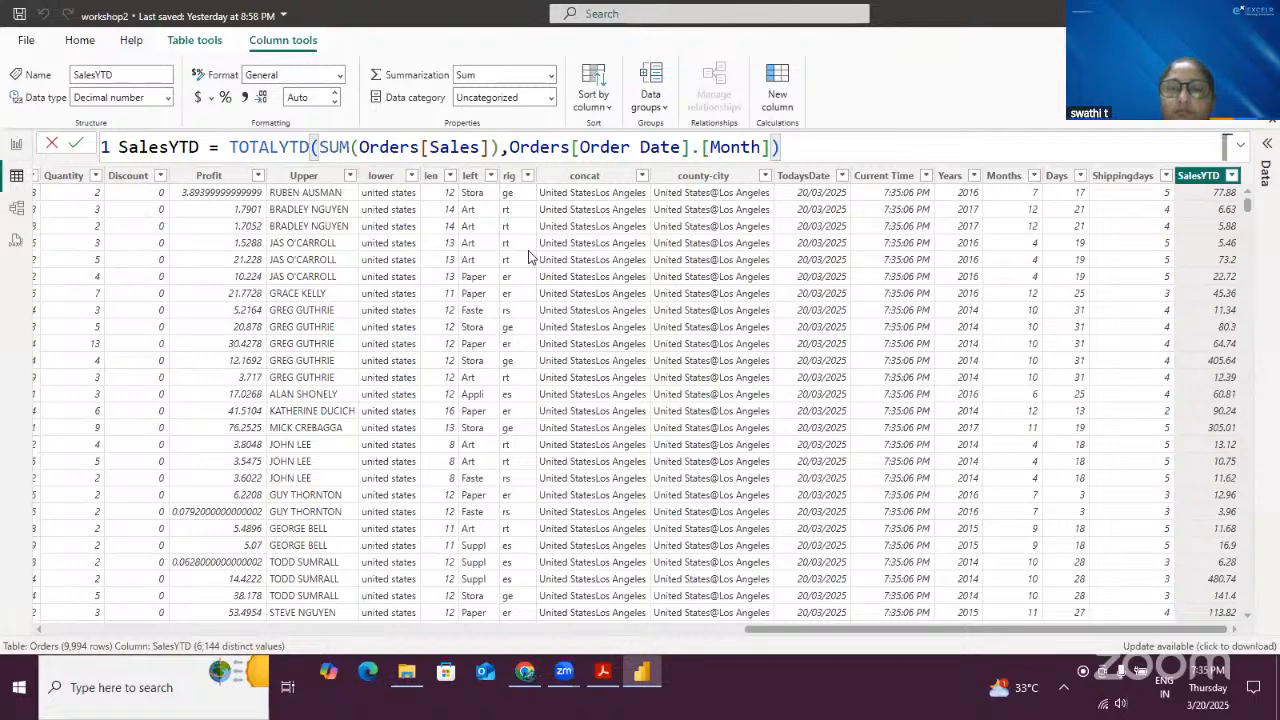
key("BackSpace")
key("BackSpace")
key("BackSpace")
key("BackSpace")
key("BackSpace")
key("BackSpace")
key("BackSpace")
key("BackSpace")
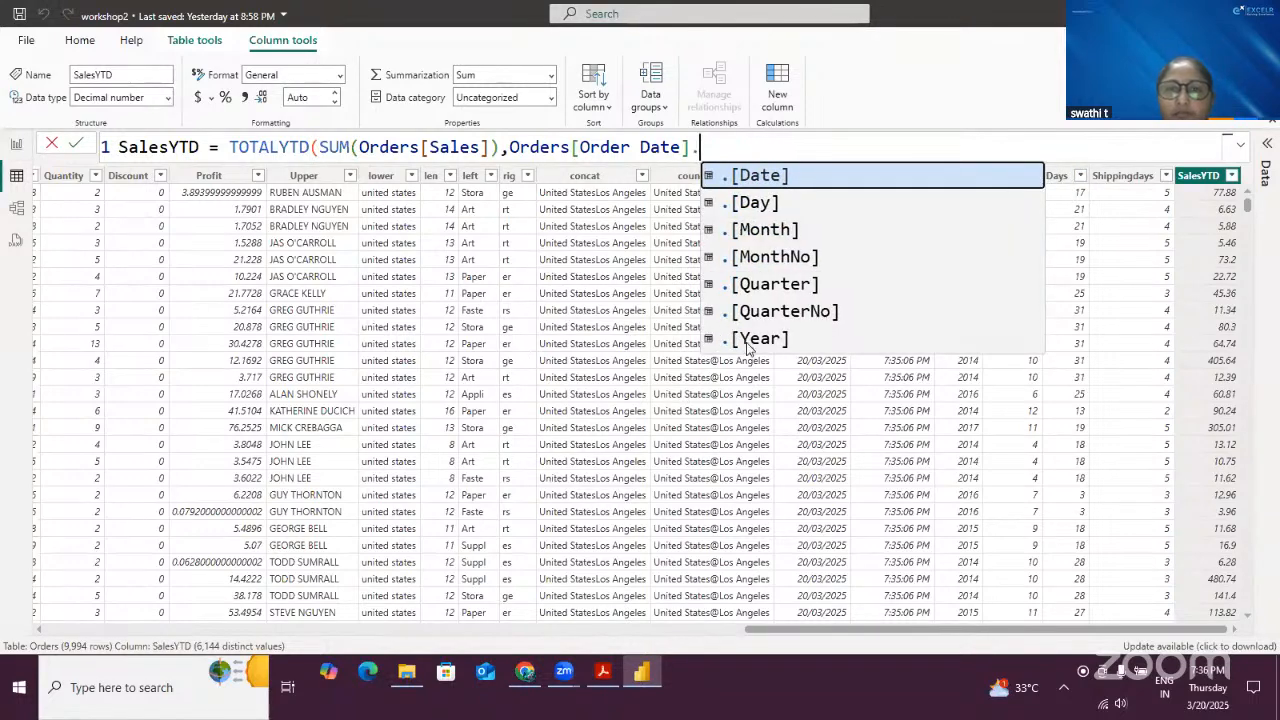
left_click(728, 339)
type(")")
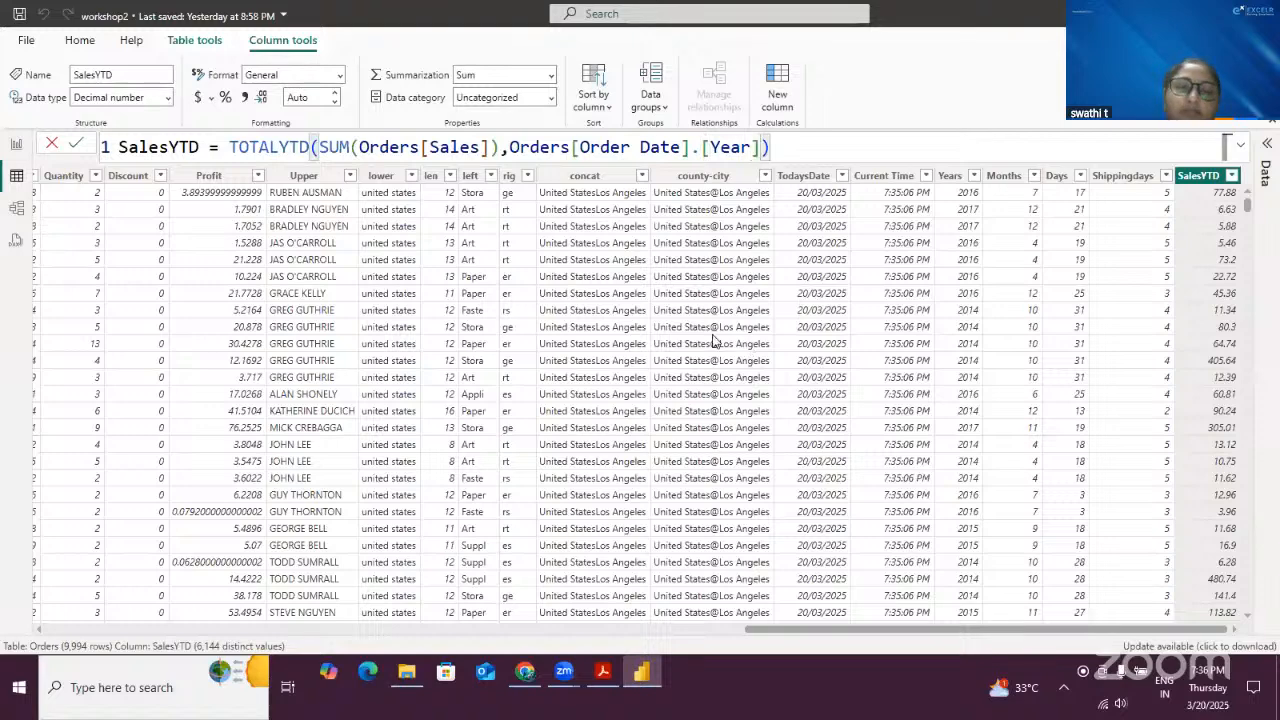
left_click(79, 145)
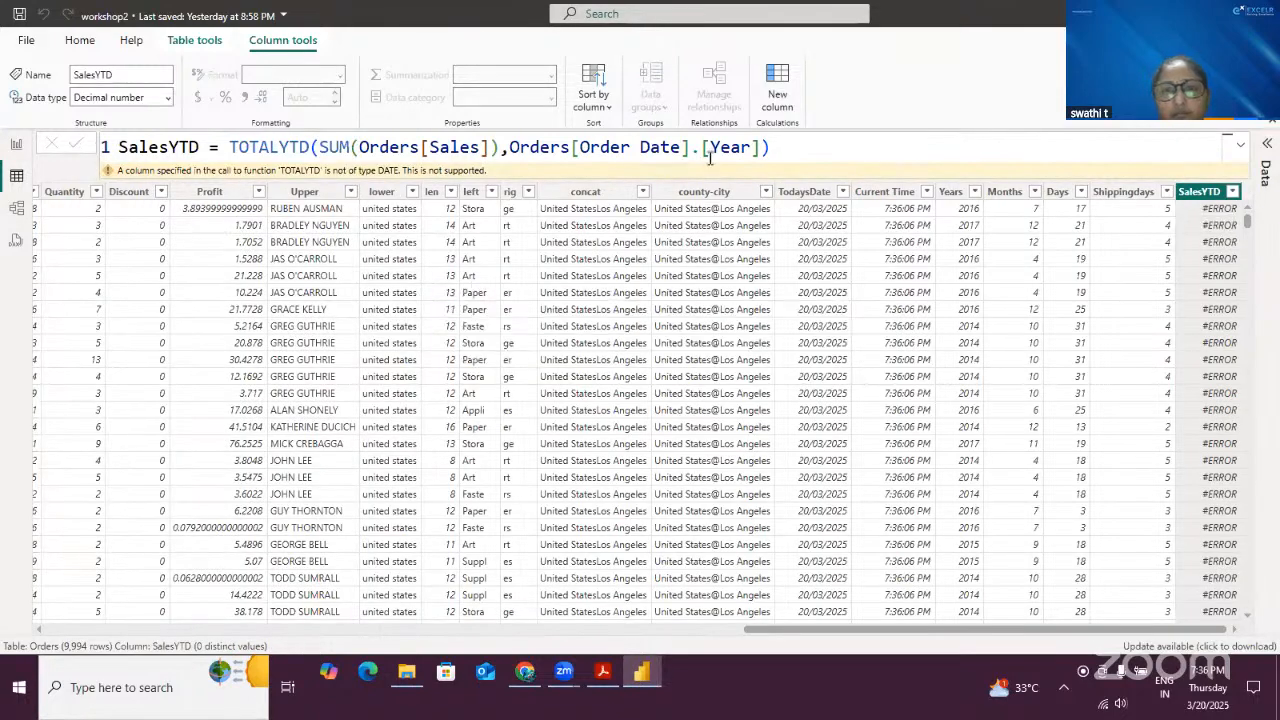
- Restore the SalesYTD dates argument to Orders[Order Date] and commit the formula
left_click(790, 147)
key("BackSpace")
key("BackSpace")
key("BackSpace")
key("BackSpace")
key("BackSpace")
key("BackSpace")
key("BackSpace")
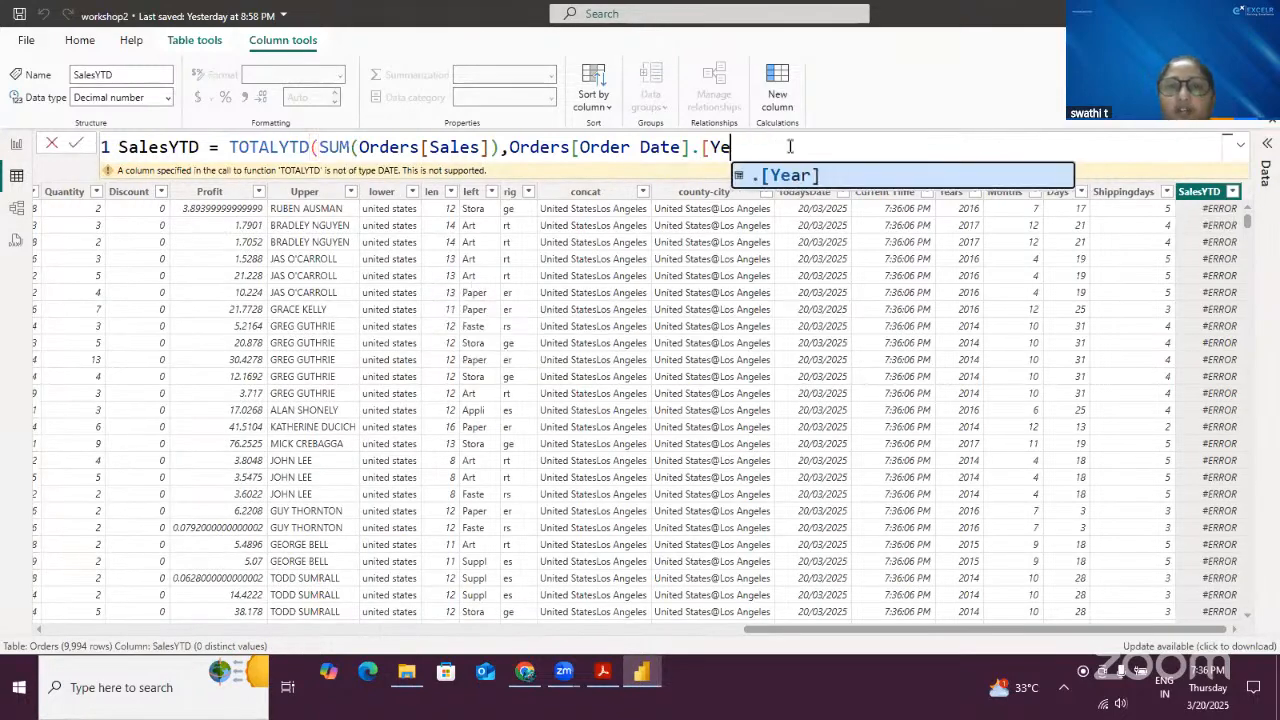
key("BackSpace")
type(")")
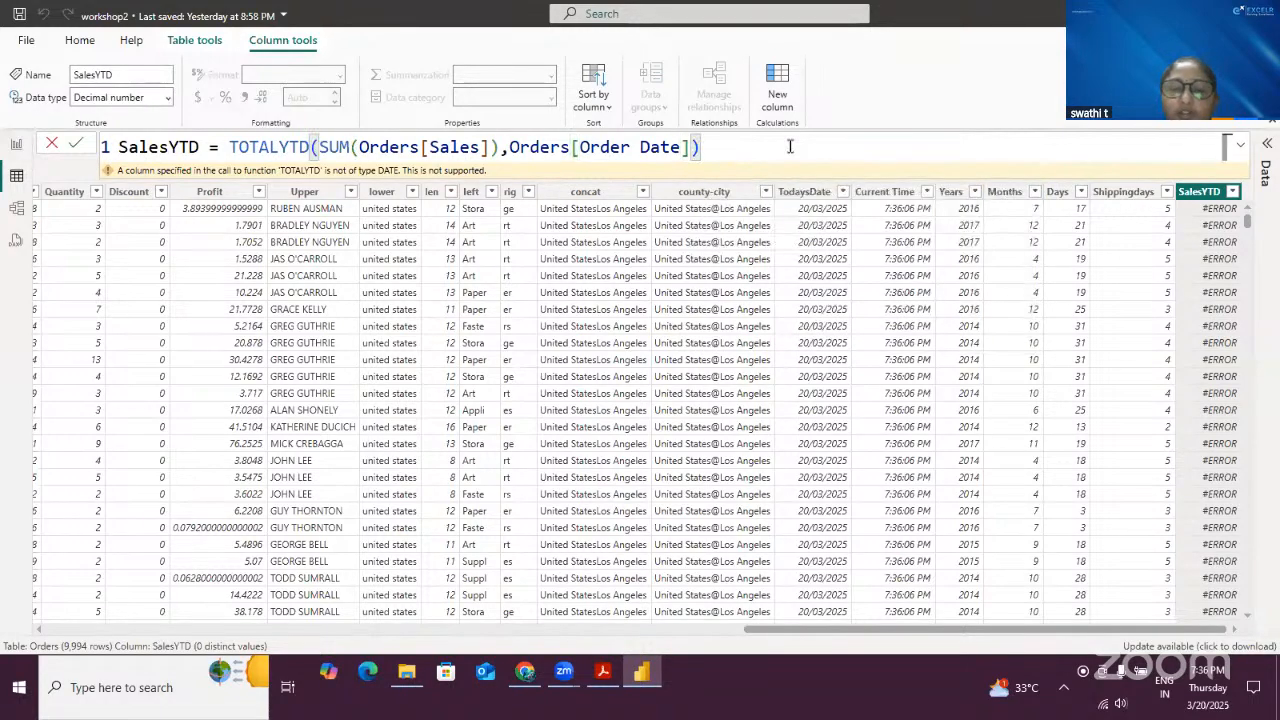
left_click(80, 145)
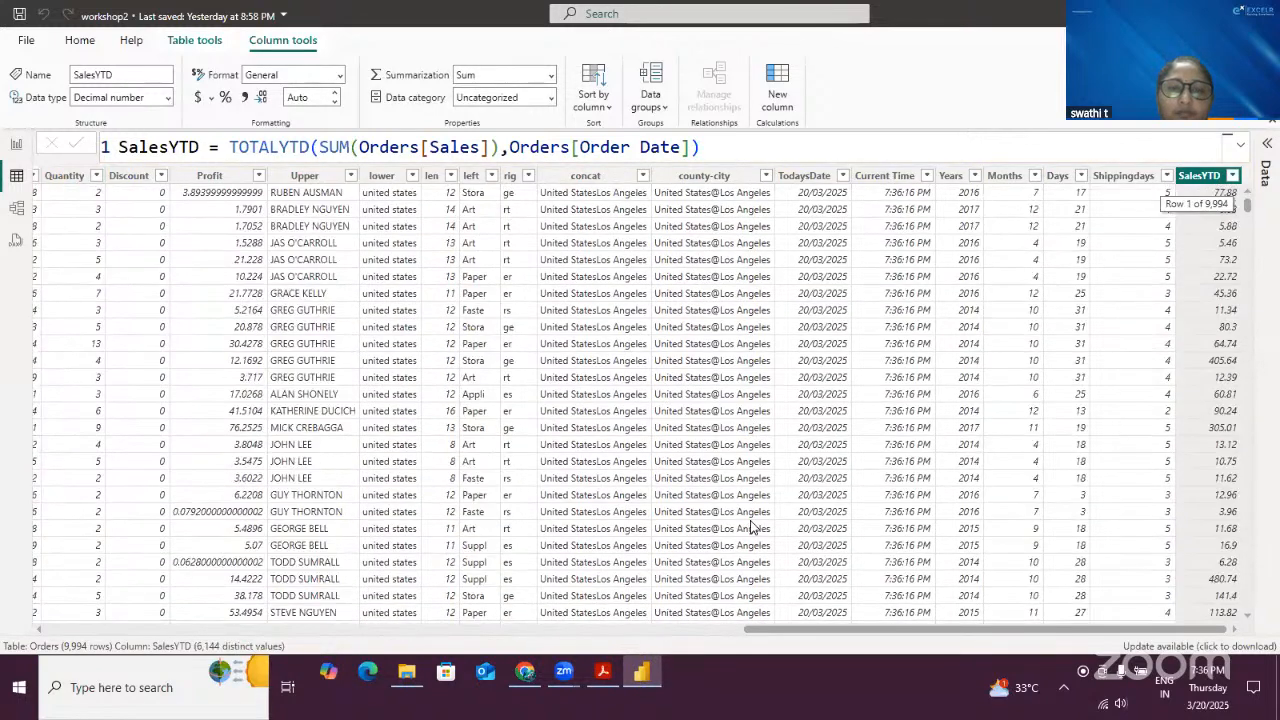
- Review the TOTALYTD formula and earlier columns such as lower, concat, Ship Date and Customer Name
double_click(289, 147)
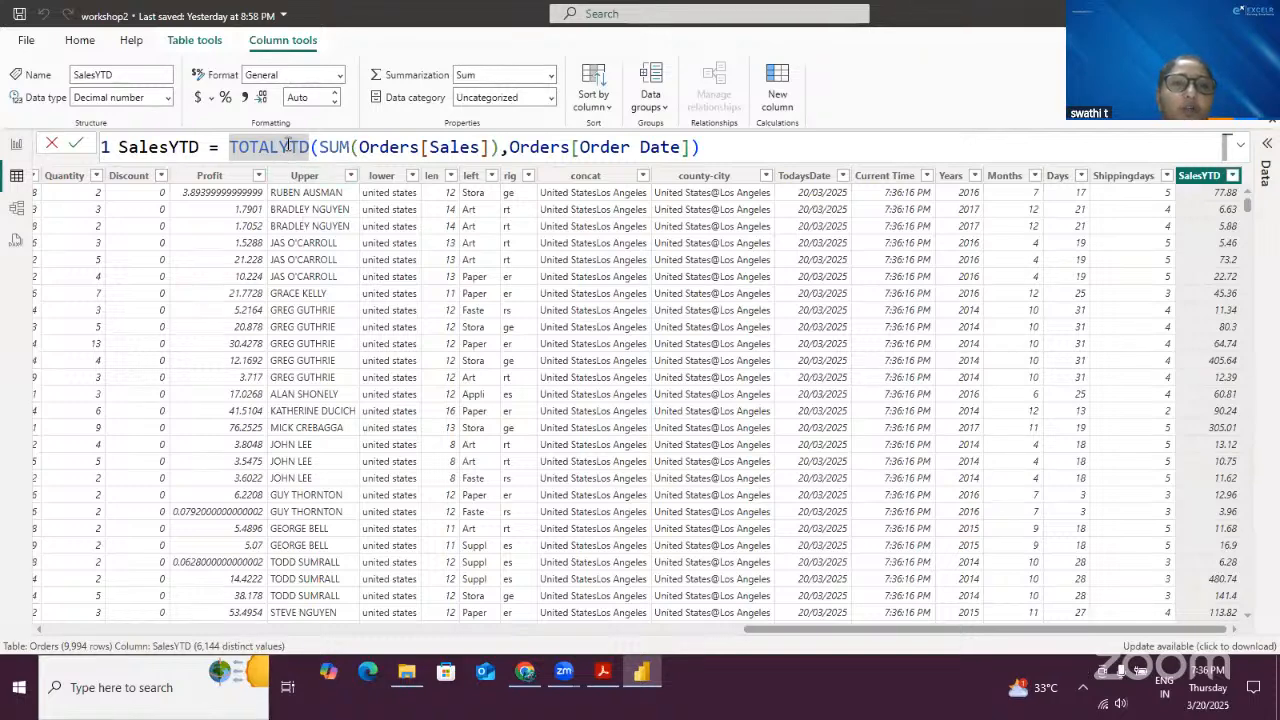
left_click(415, 270)
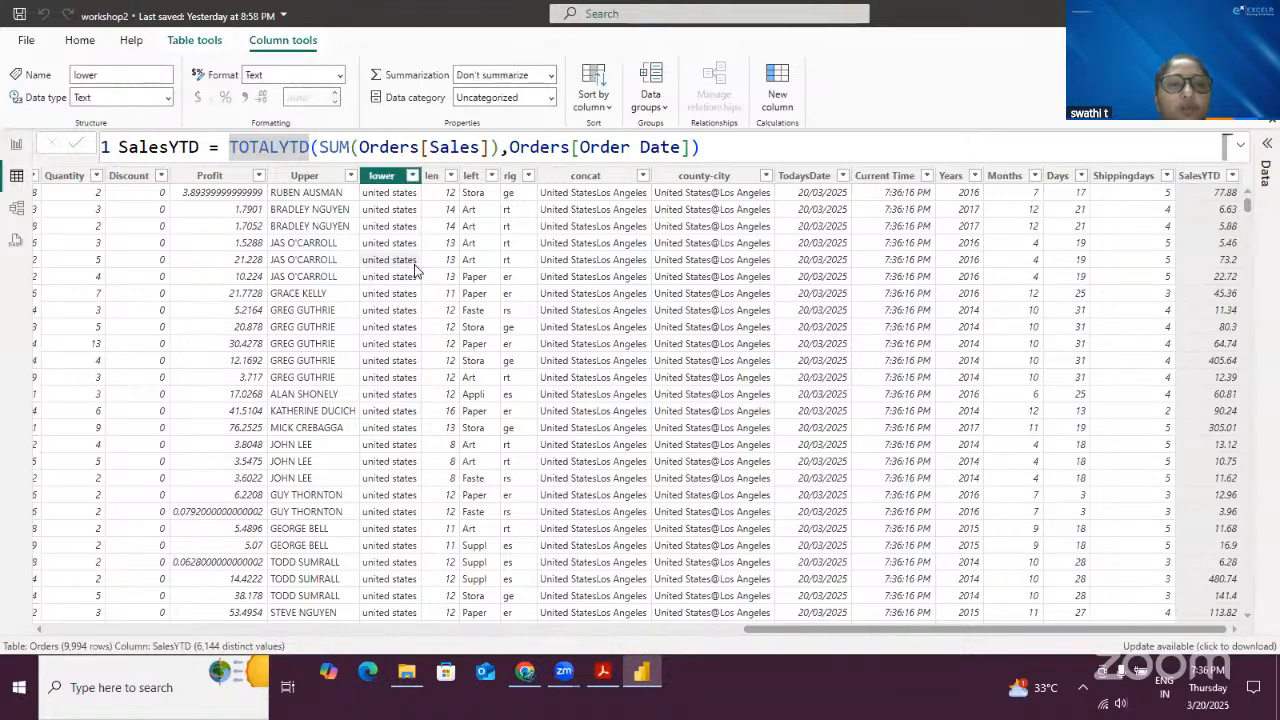
left_click(585, 412)
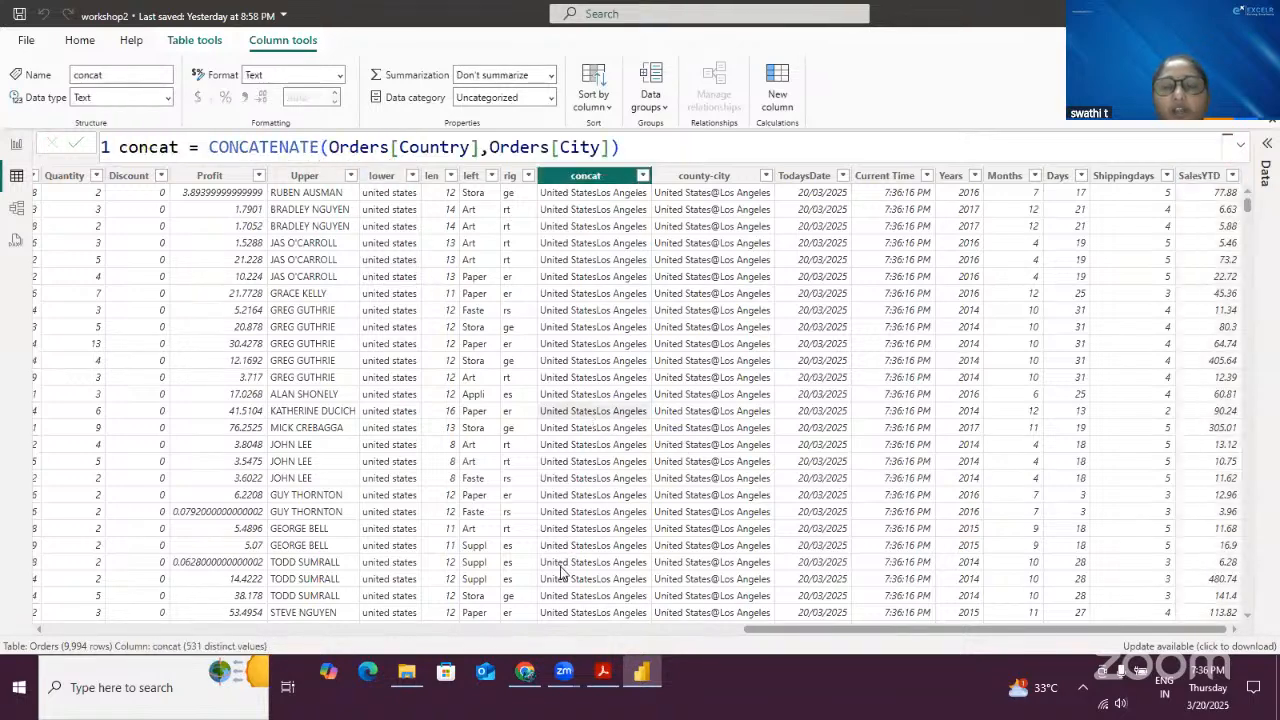
left_click_drag(774, 630, 40, 695)
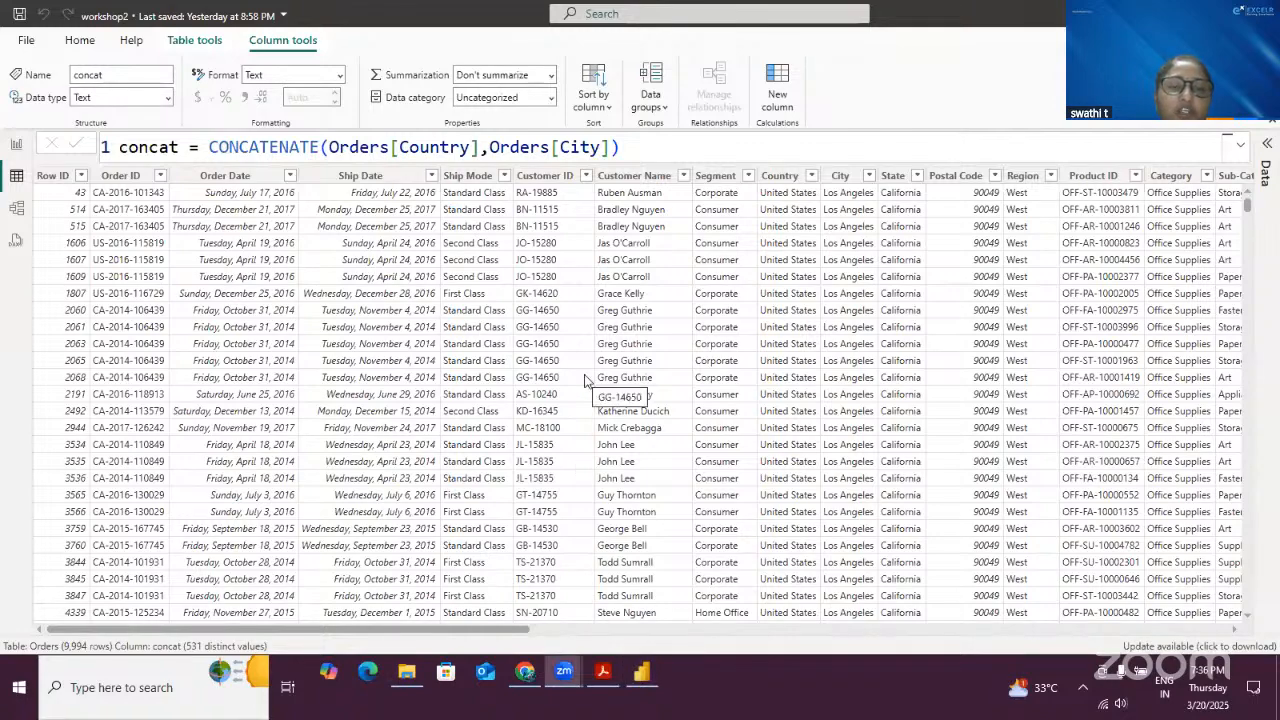
scroll(585, 385, "down", 5)
scroll(581, 390, "up", 5)
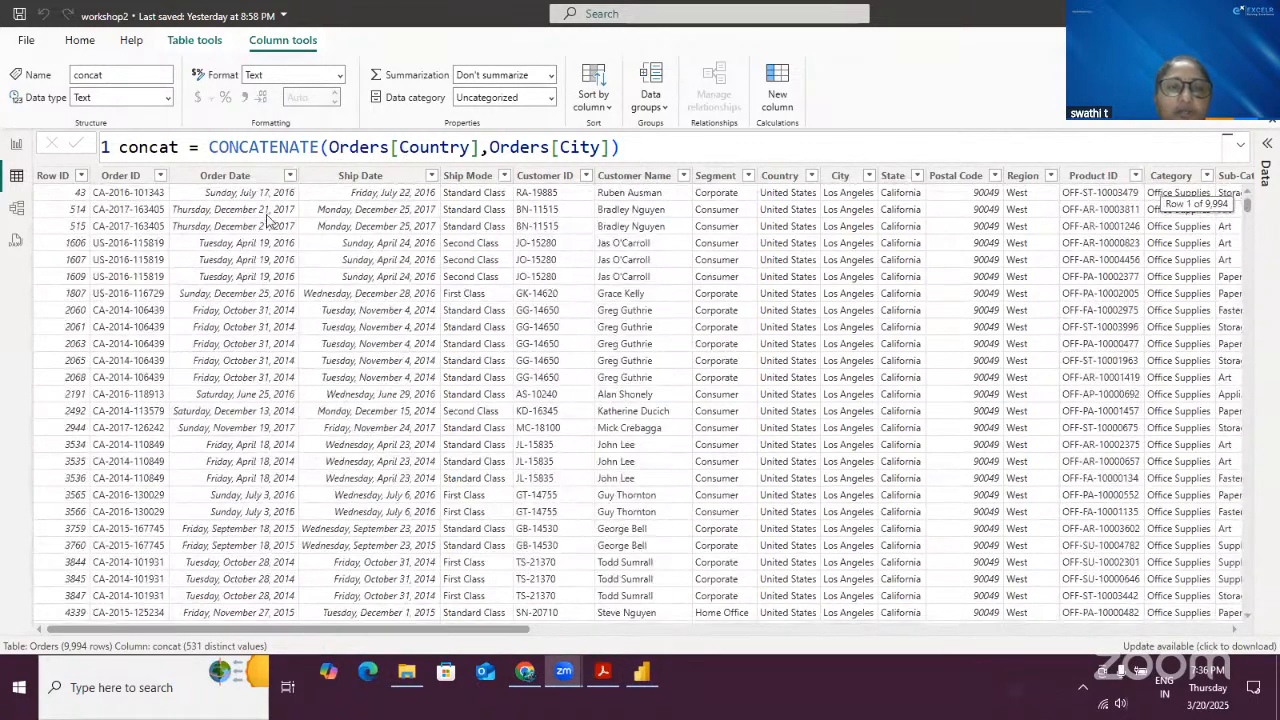
left_click(410, 360)
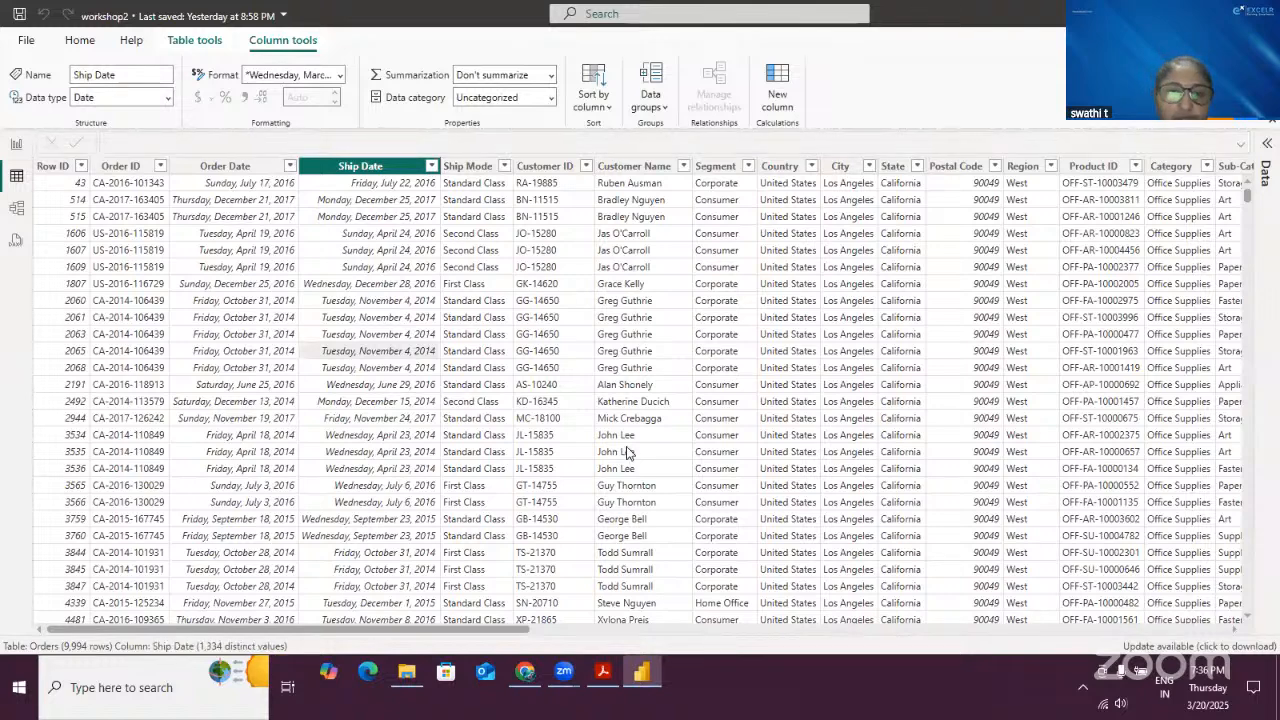
left_click(631, 476)
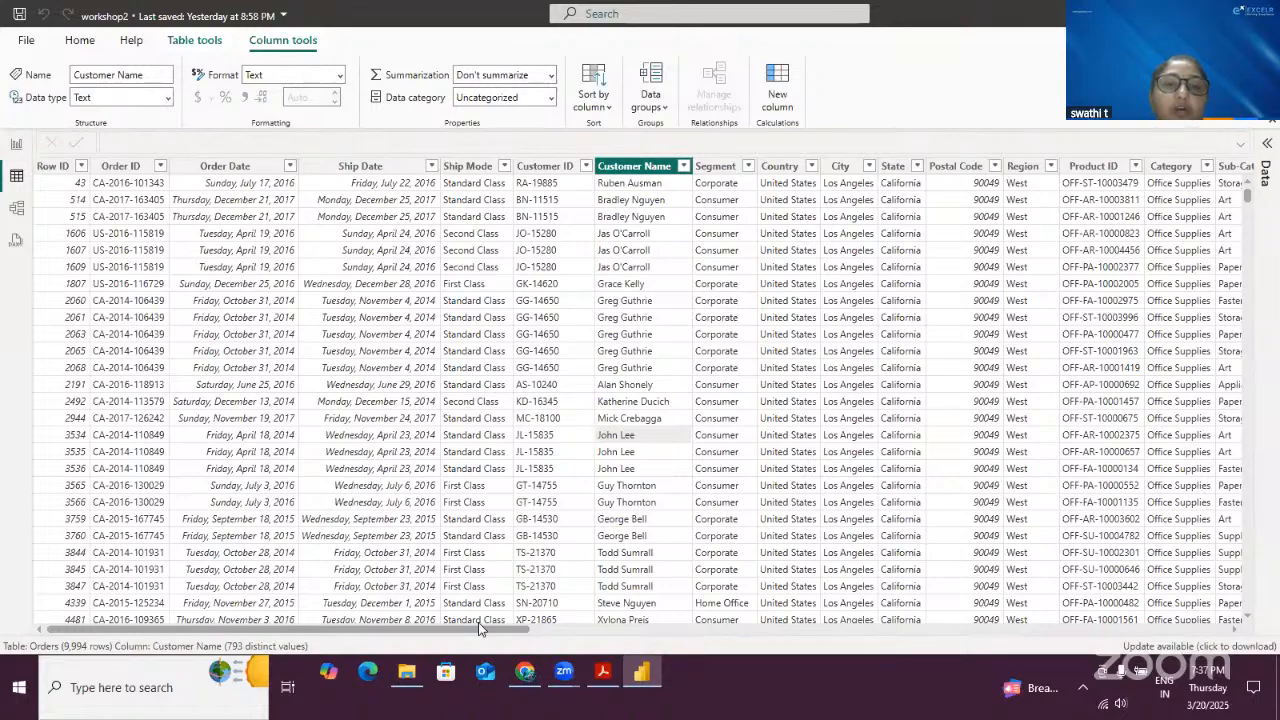
left_click_drag(479, 626, 246, 583)
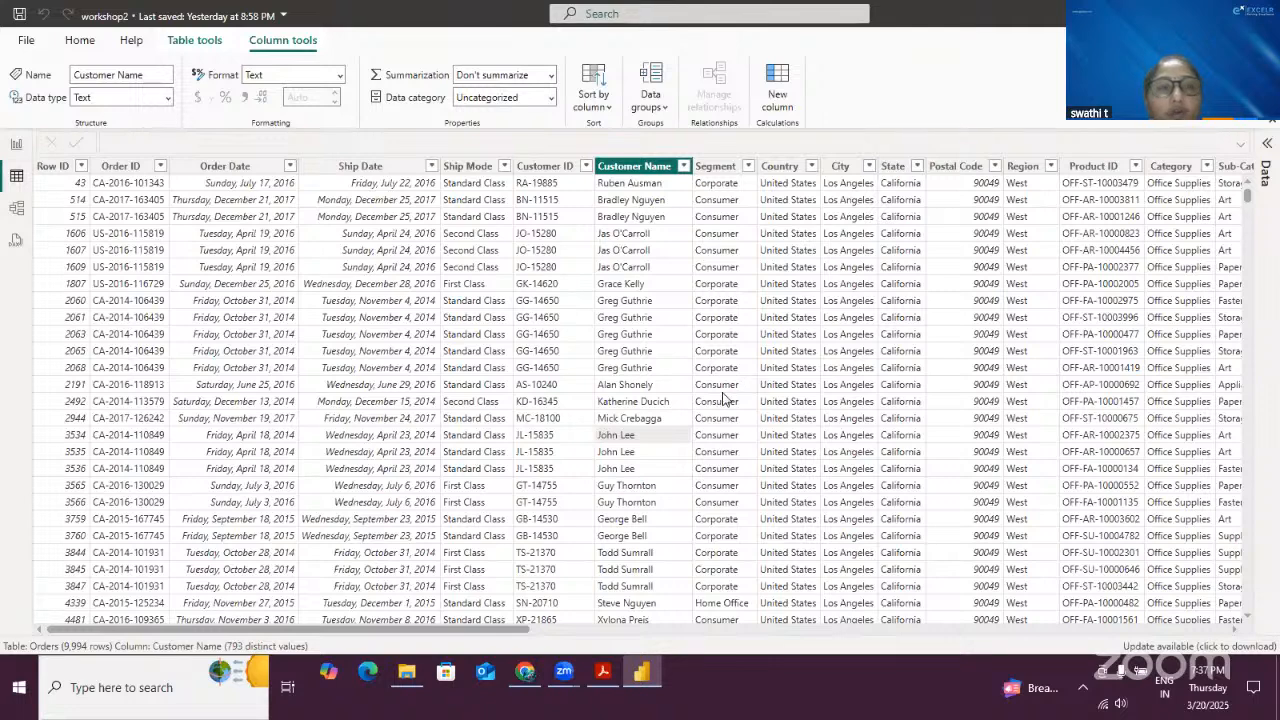
- Switch to report view, add two new report pages, and open Page 1
left_click(16, 143)
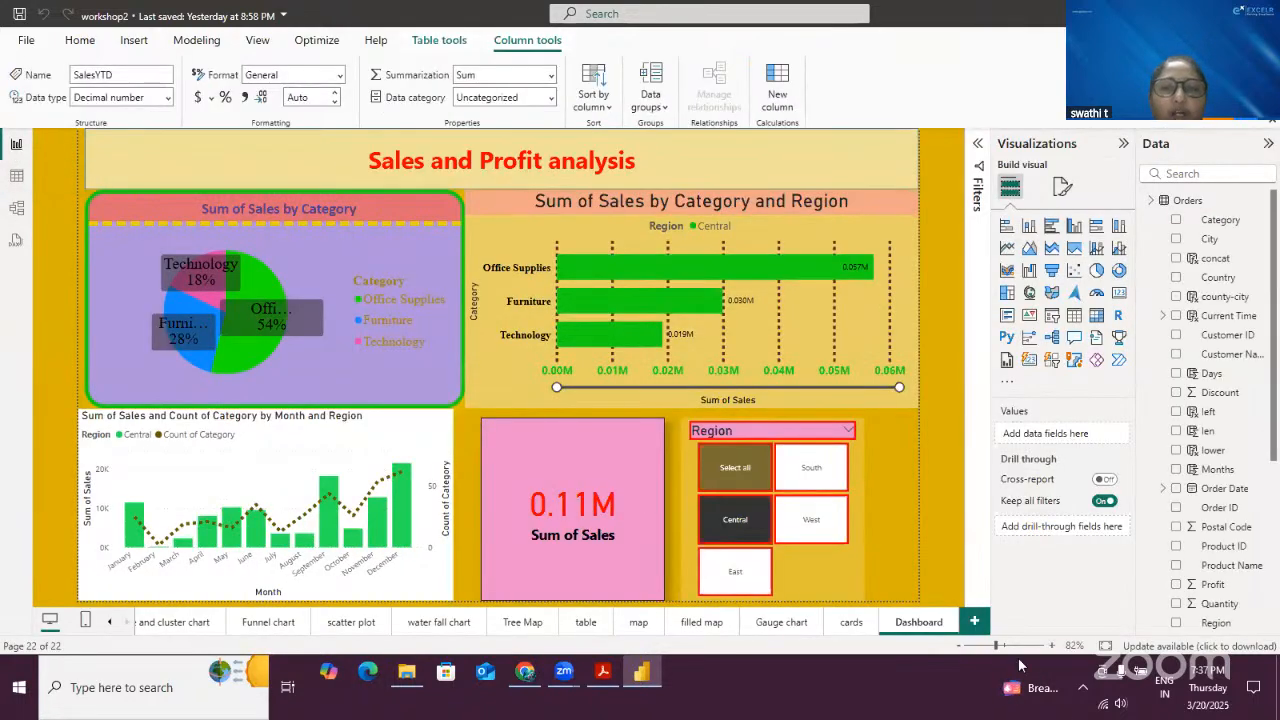
left_click(974, 621)
left_click(974, 621)
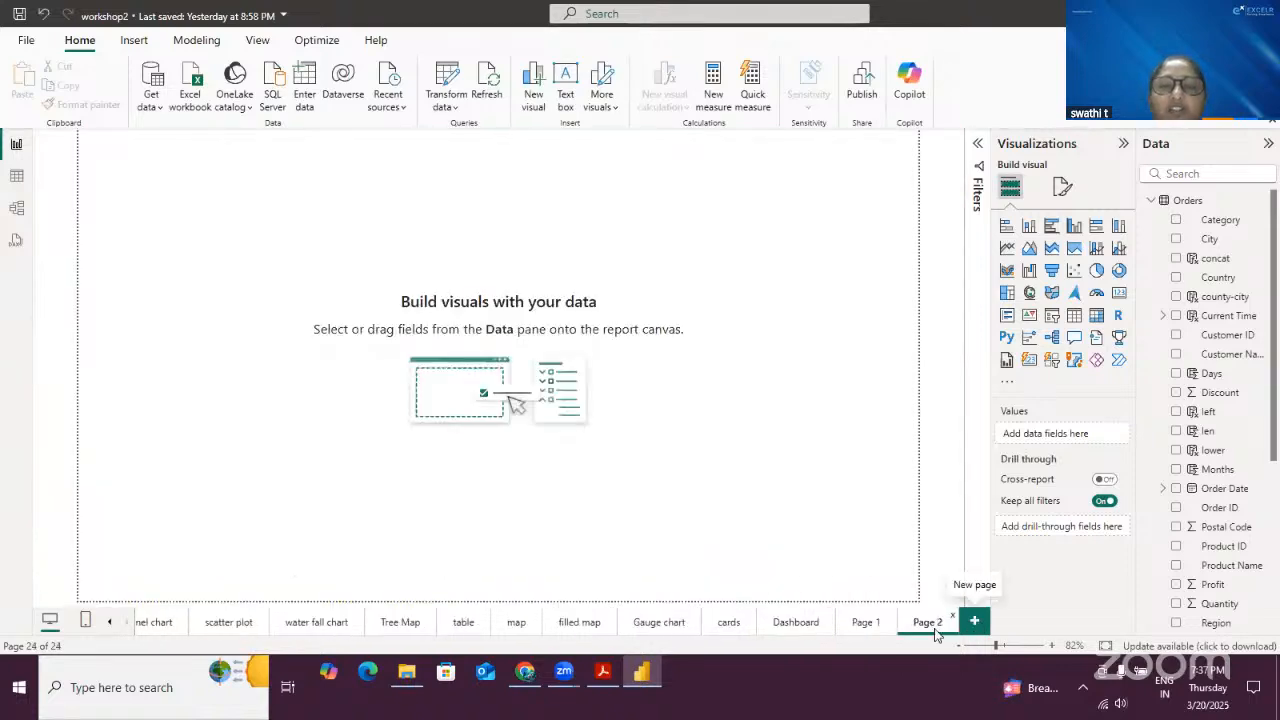
left_click(866, 622)
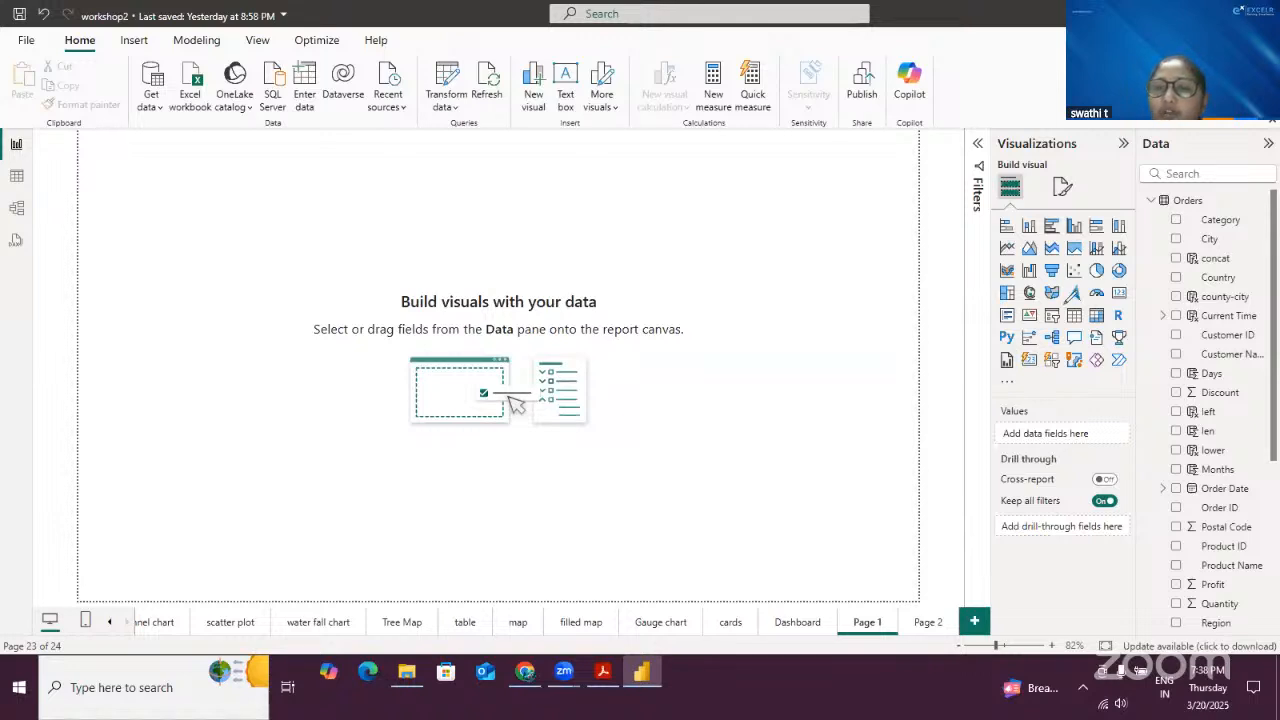
left_click_drag(1064, 309, 1066, 305)
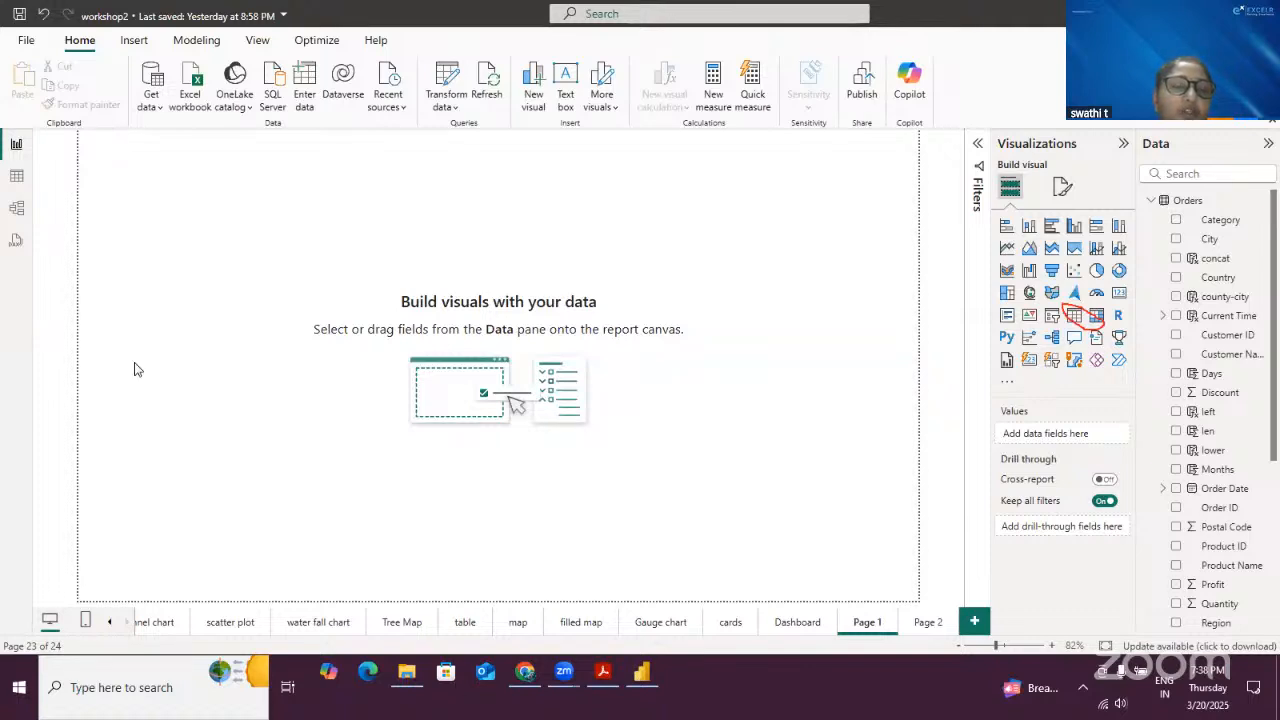
mouse_move(102, 158)
left_mouse_down()
mouse_move(93, 180)
mouse_move(140, 161)
mouse_move(111, 216)
left_mouse_up()
mouse_move(112, 196)
left_mouse_down()
mouse_move(127, 213)
mouse_move(156, 186)
mouse_move(151, 205)
left_mouse_up()
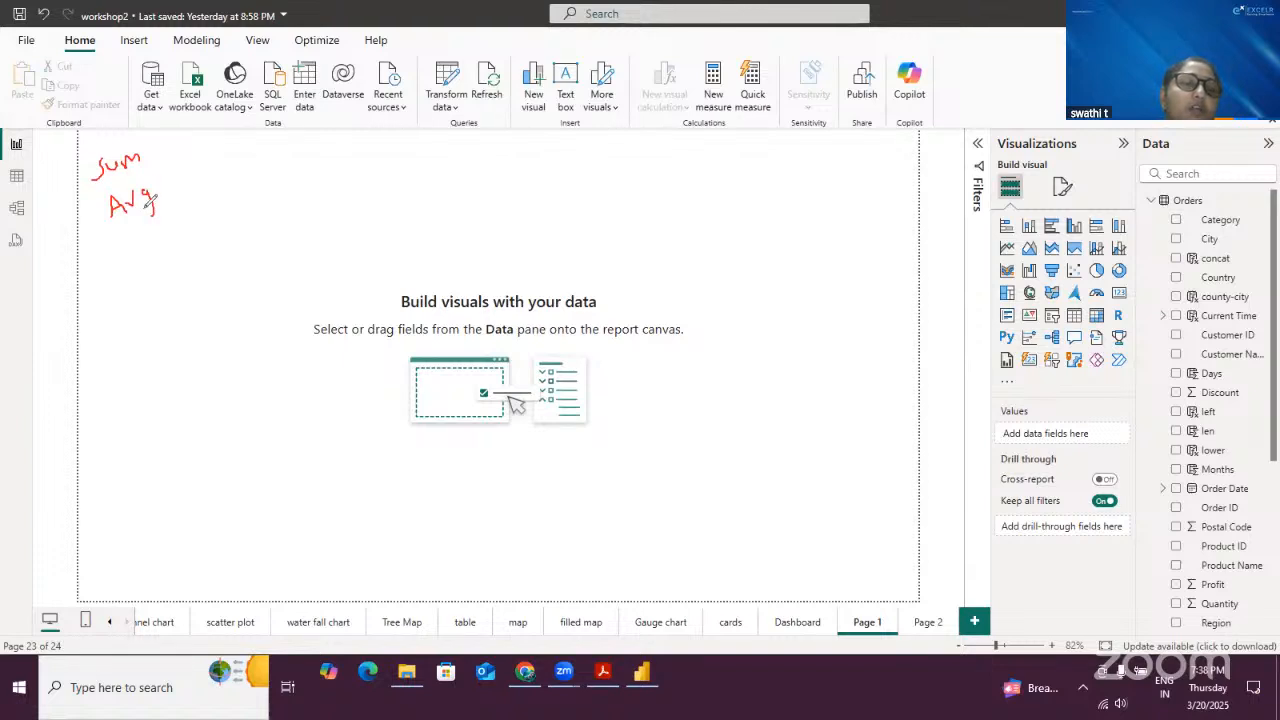
mouse_move(126, 260)
left_mouse_down()
mouse_move(128, 246)
mouse_move(160, 236)
left_mouse_up()
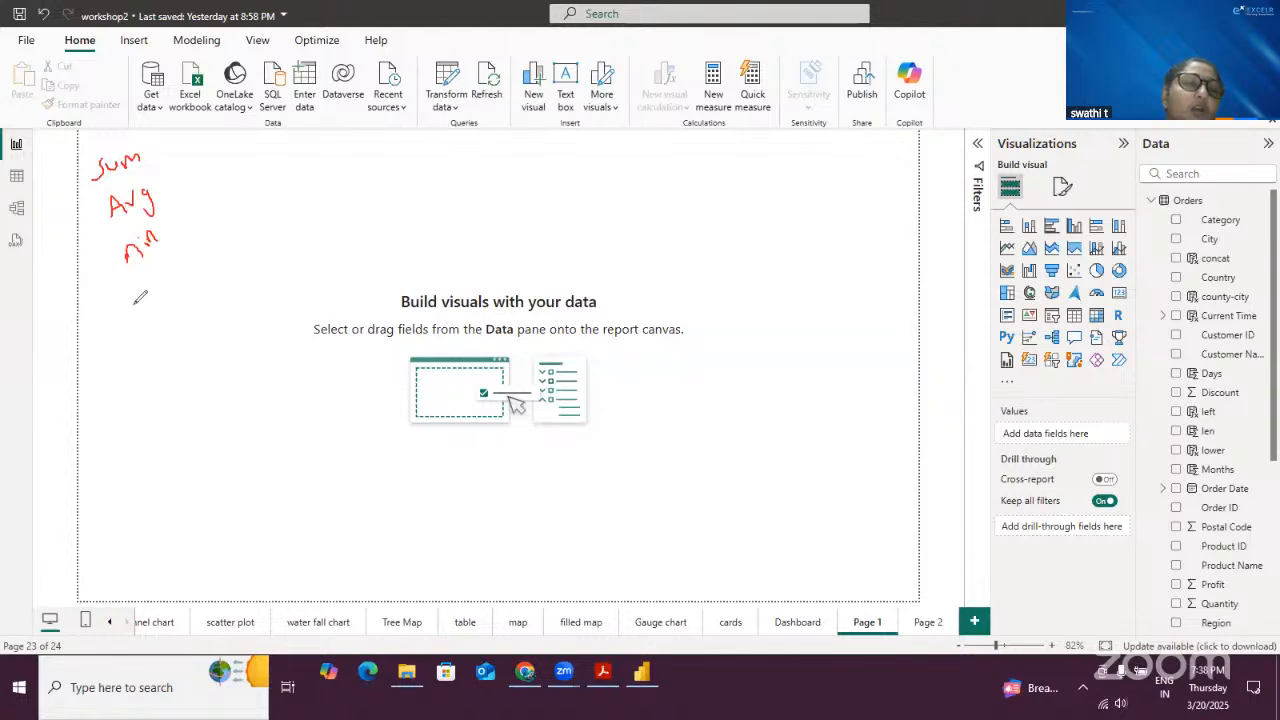
left_click_drag(136, 304, 172, 296)
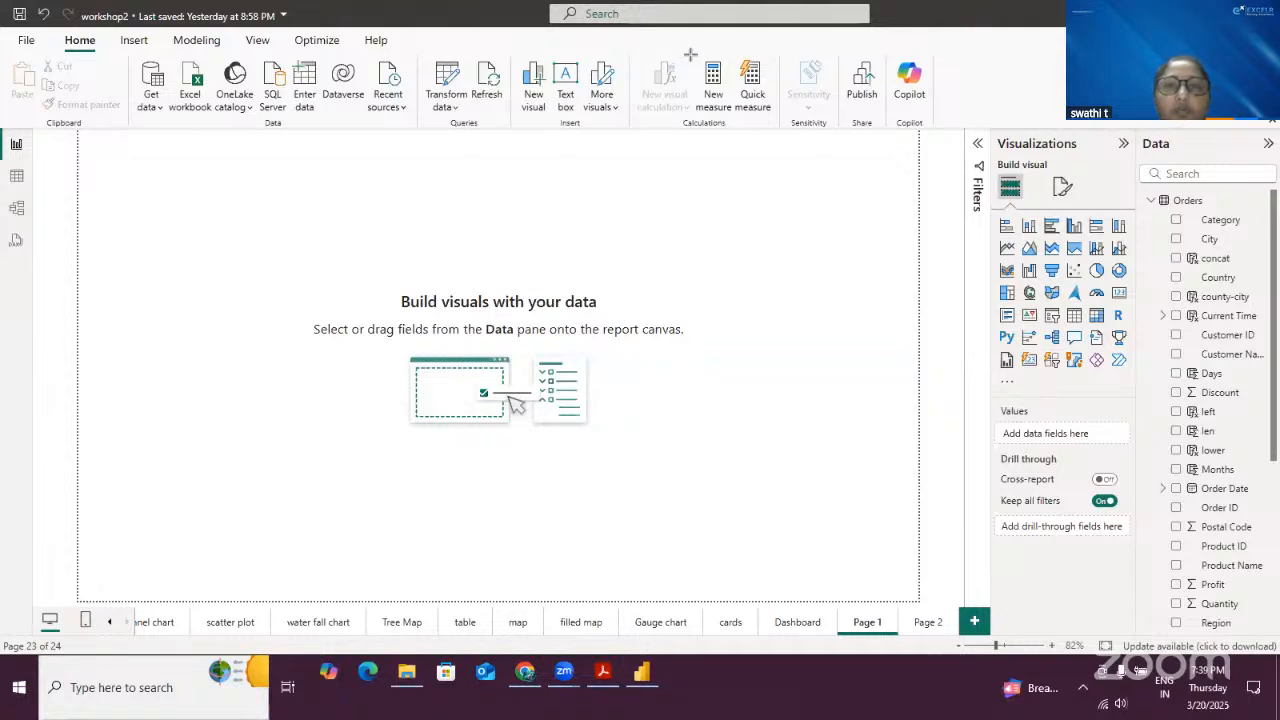
left_click_drag(690, 55, 740, 120)
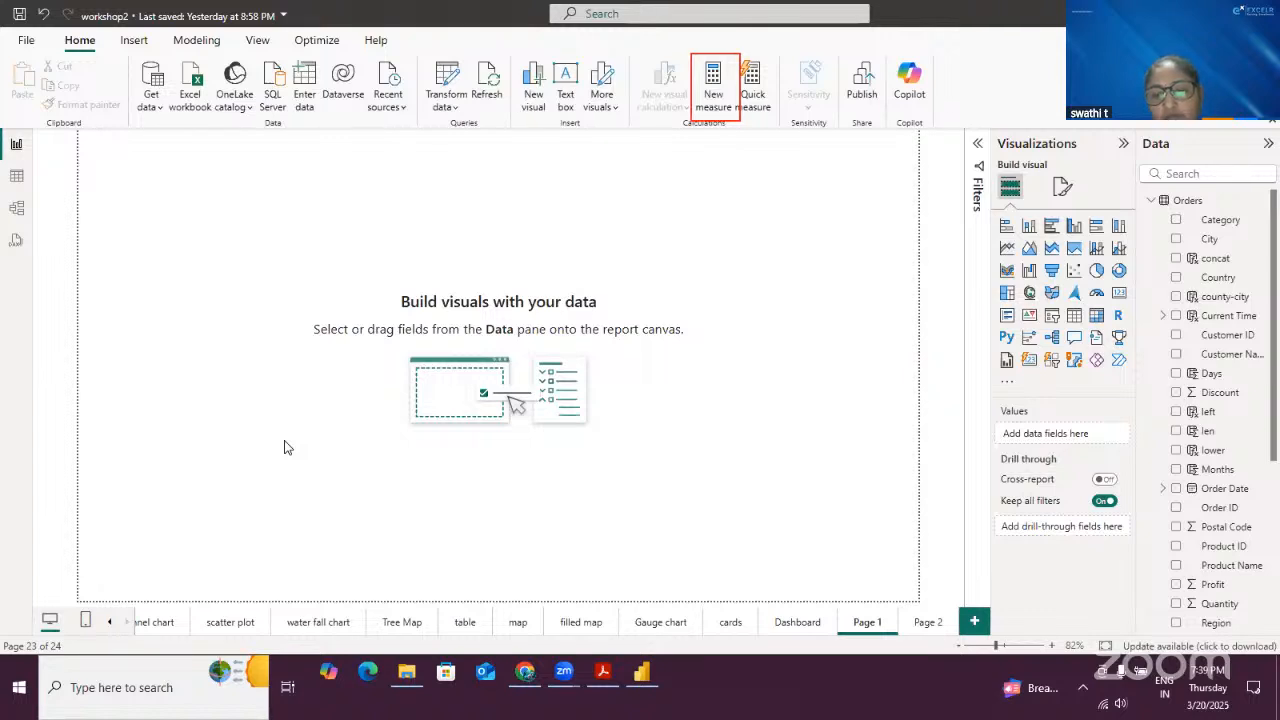
- Create a new measure named Sumofsales
left_click(713, 75)
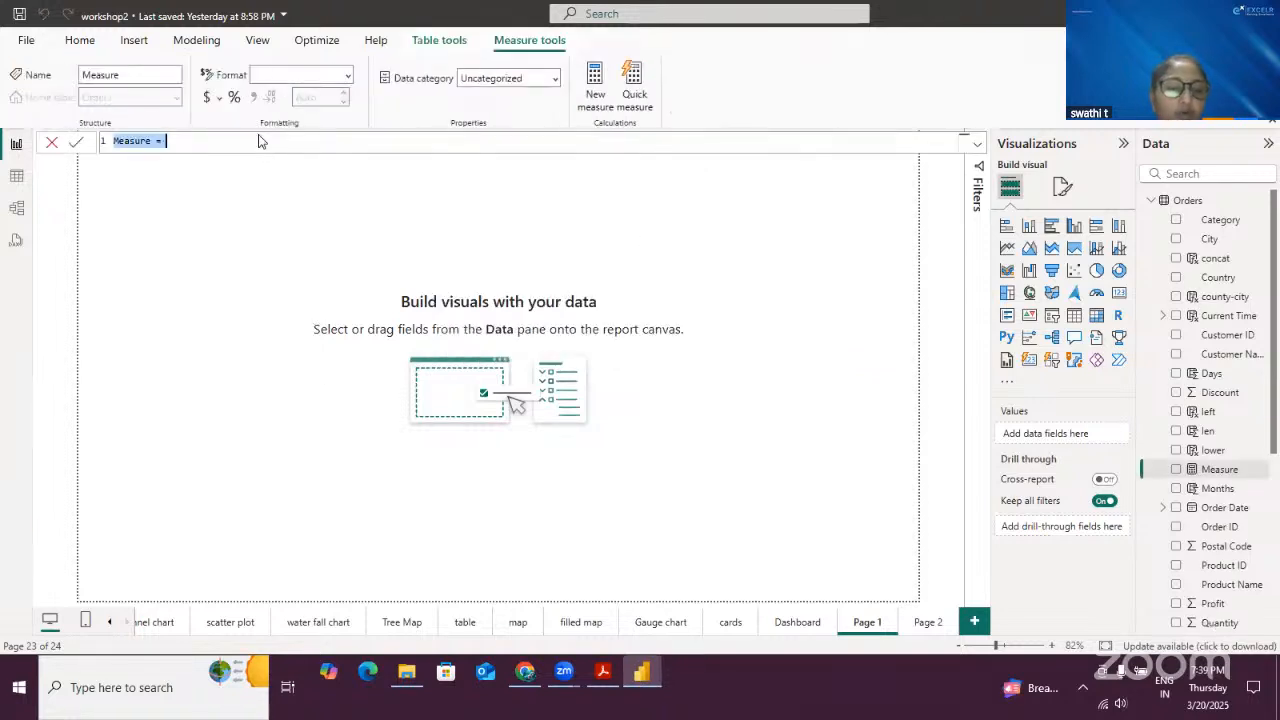
scroll(259, 142, "up", 4)
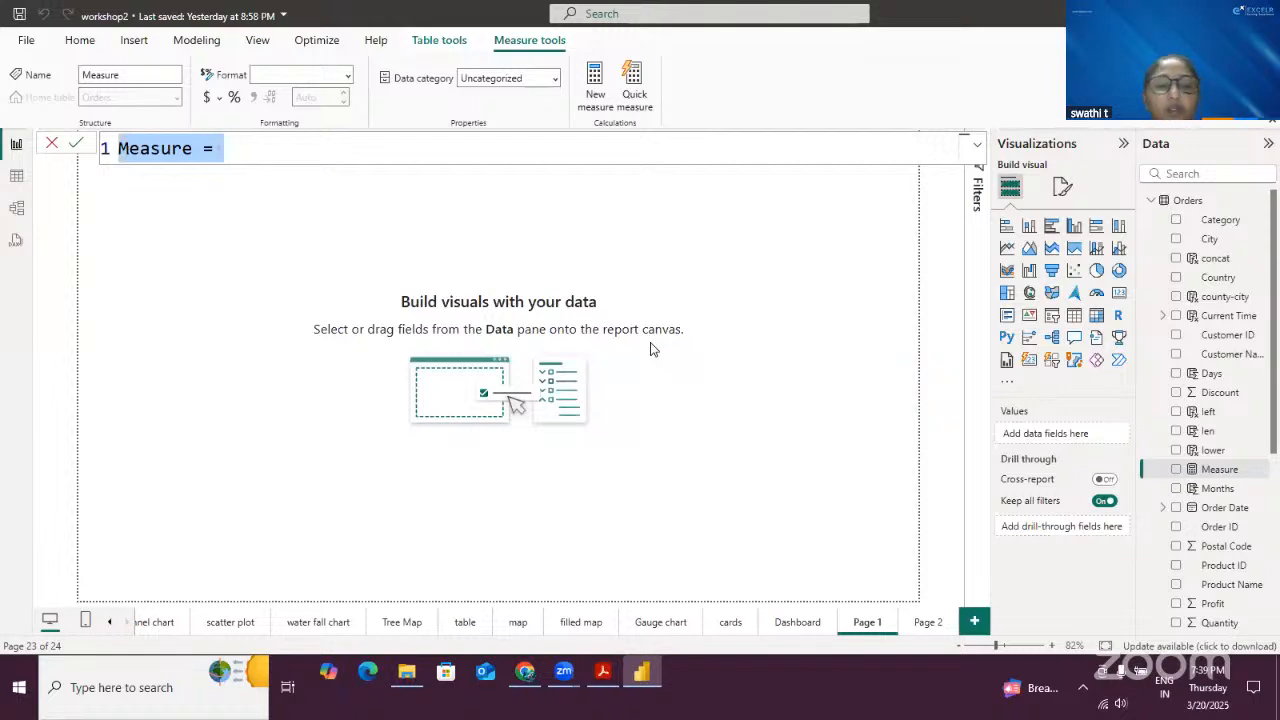
key("BackSpace")
type("Sumof")
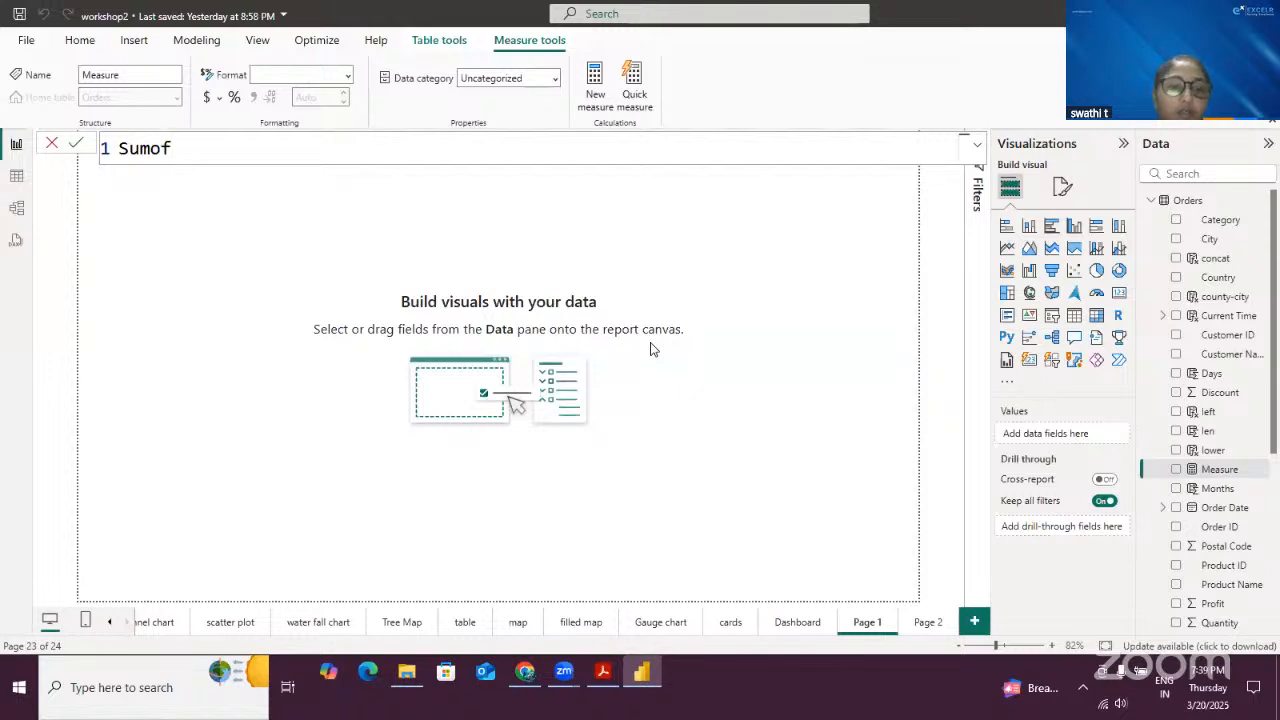
type("sales =")
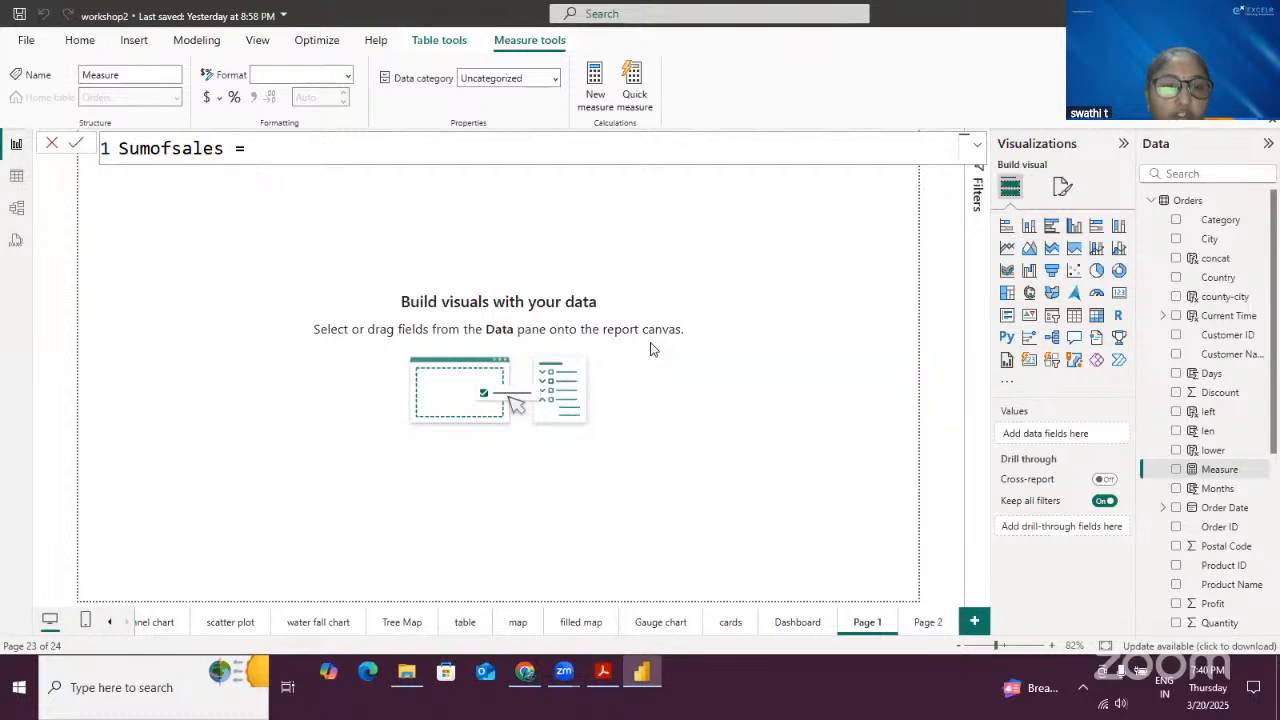
- Define the Sumofsales measure as SUM(Orders[Sales]) and commit the formula
type("sum")
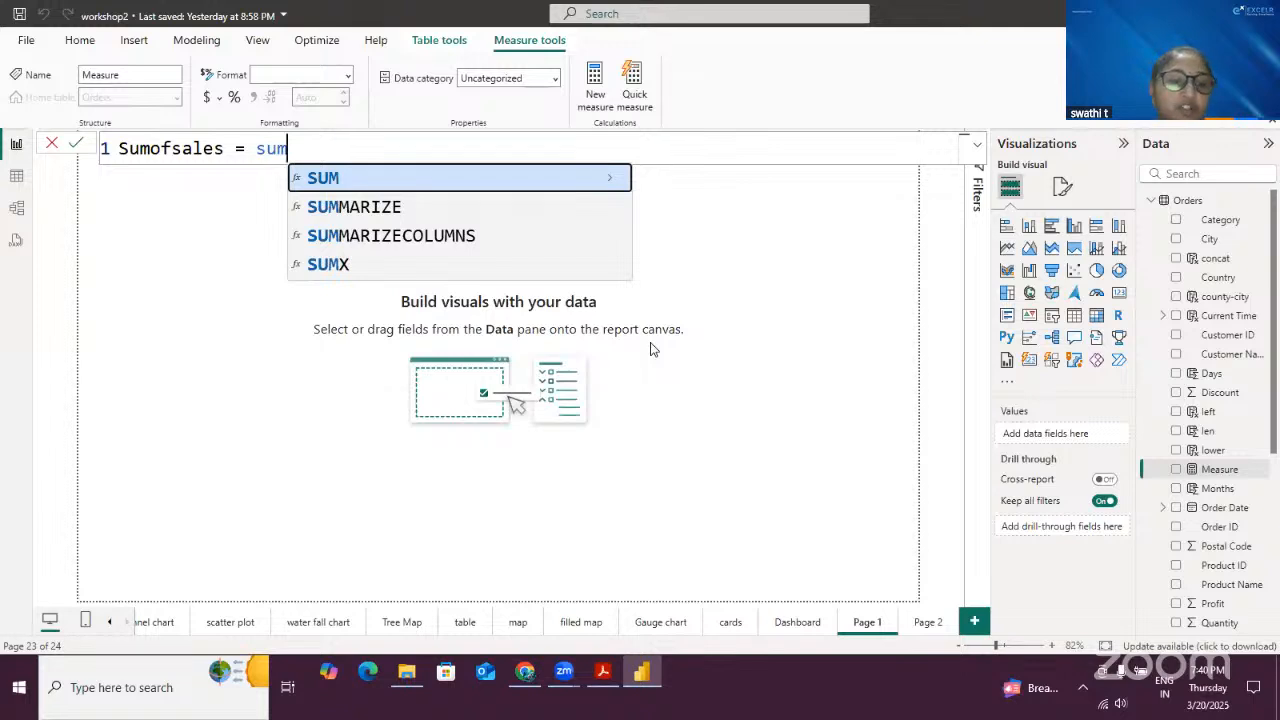
key("Tab")
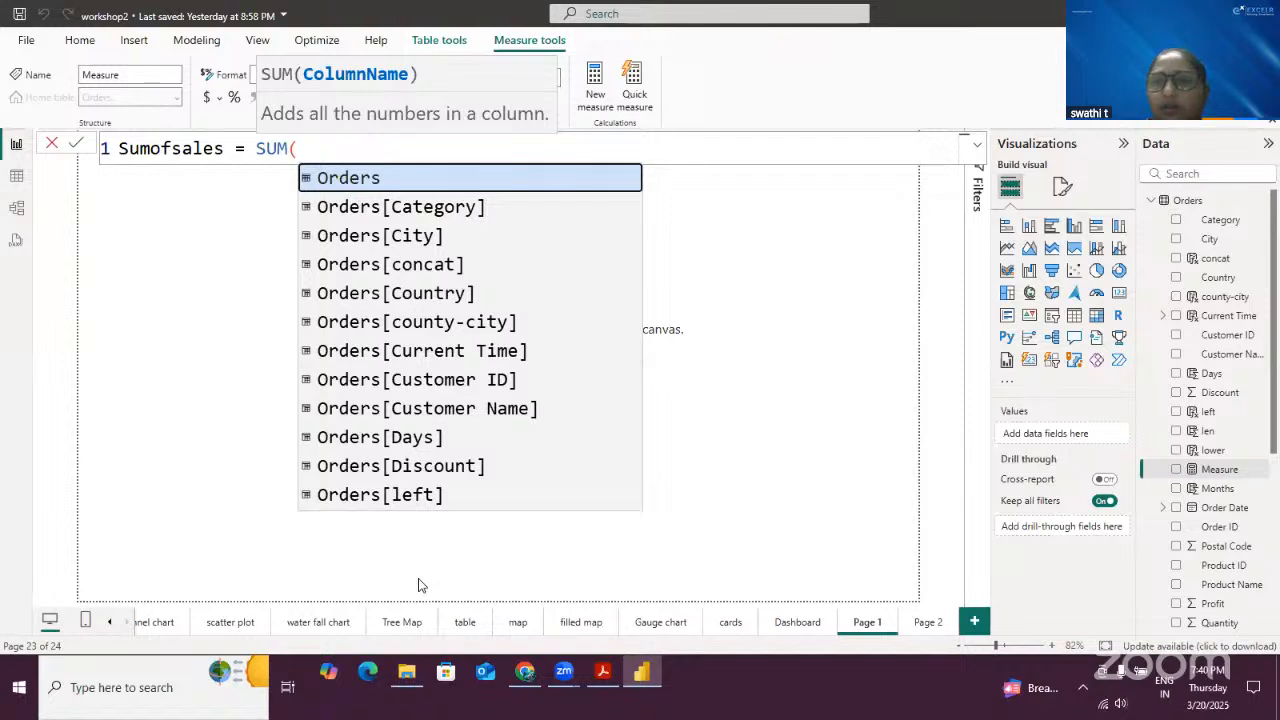
key("Escape")
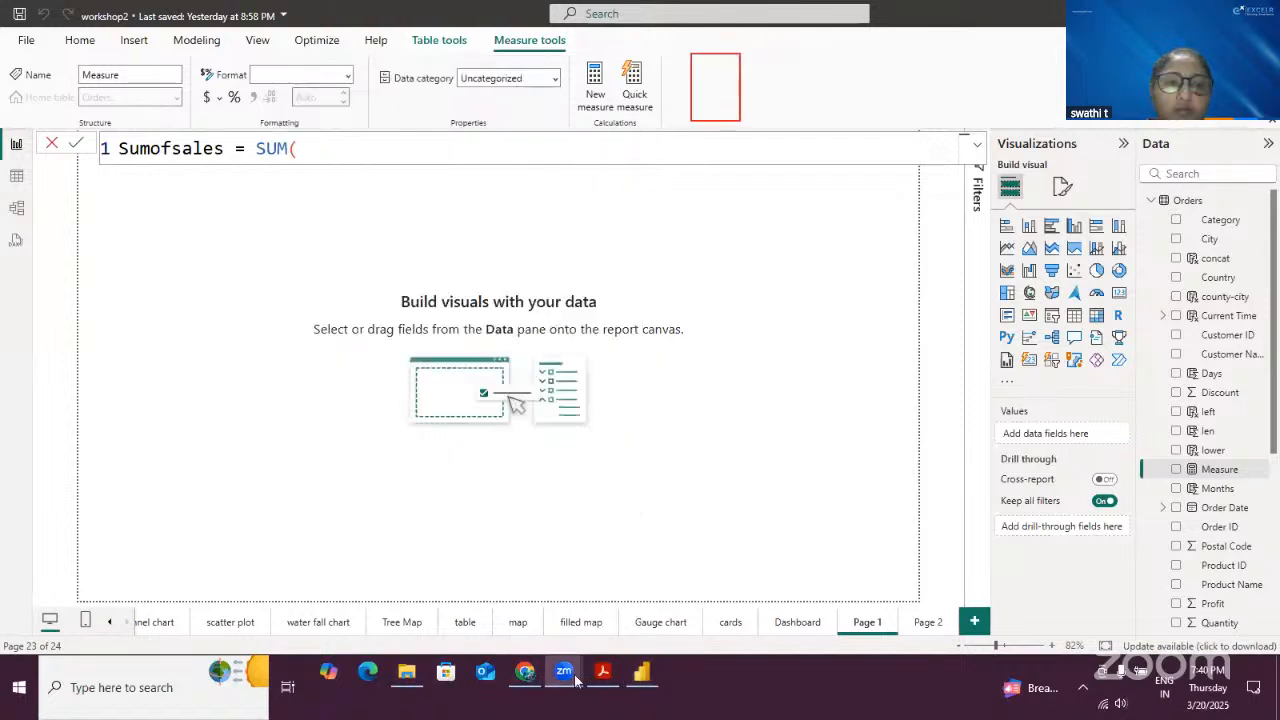
type("orde")
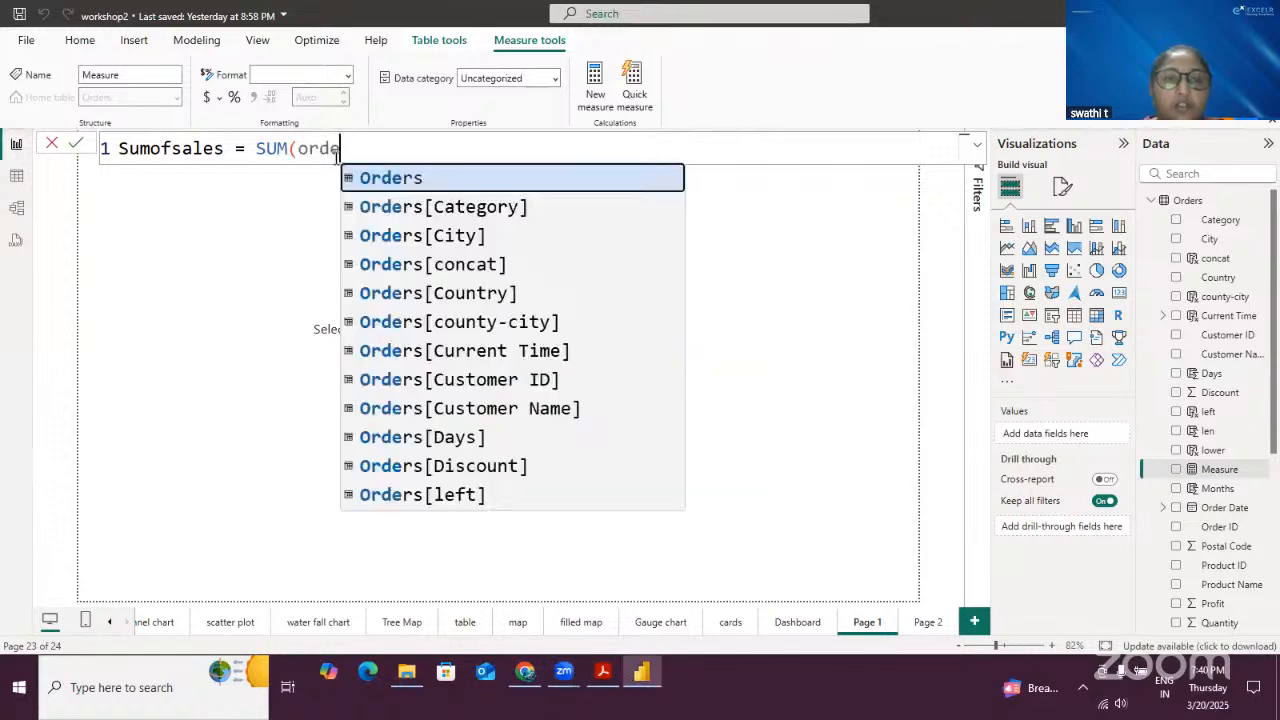
scroll(543, 374, "down", 4)
scroll(560, 355, "down", 2)
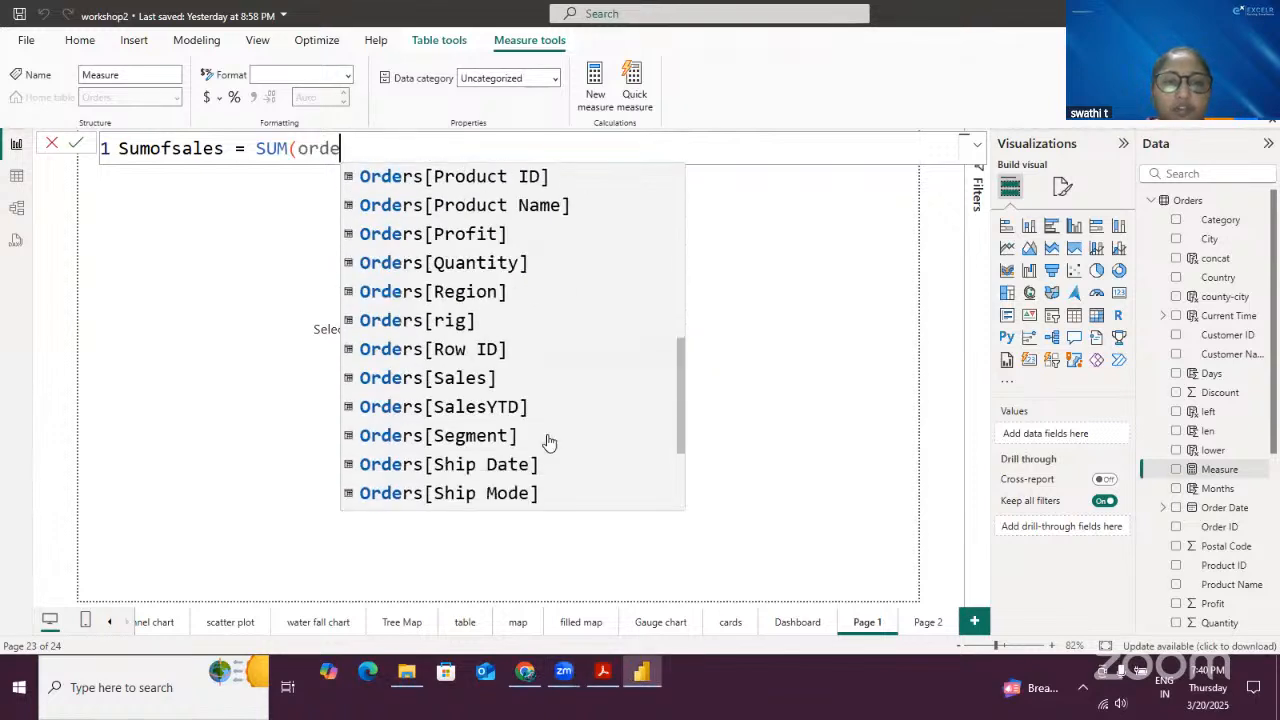
left_click(486, 378)
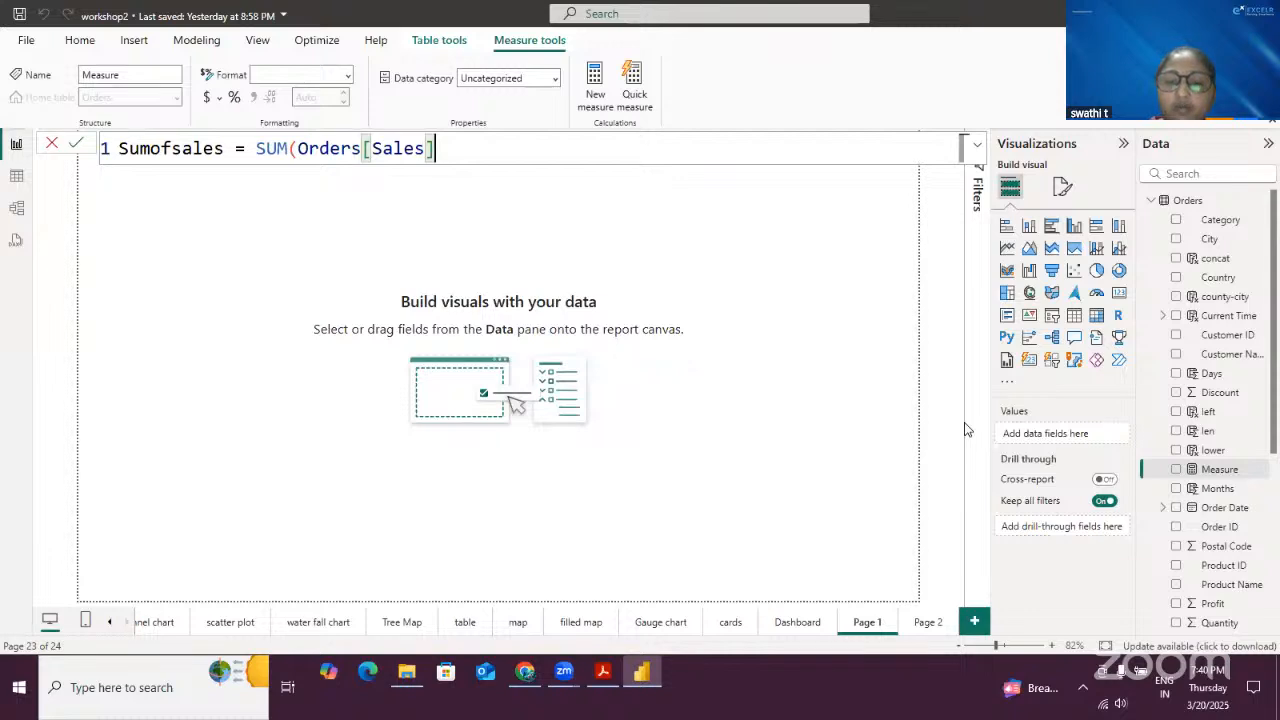
type(")")
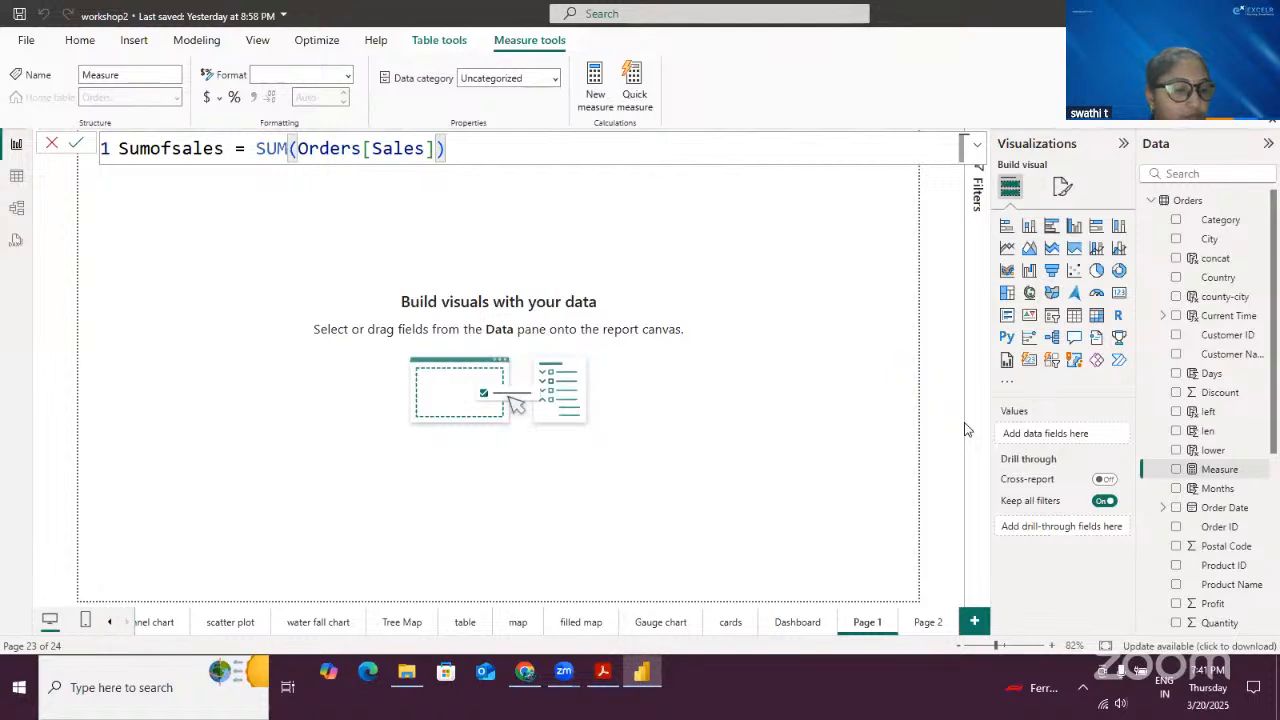
left_click(76, 143)
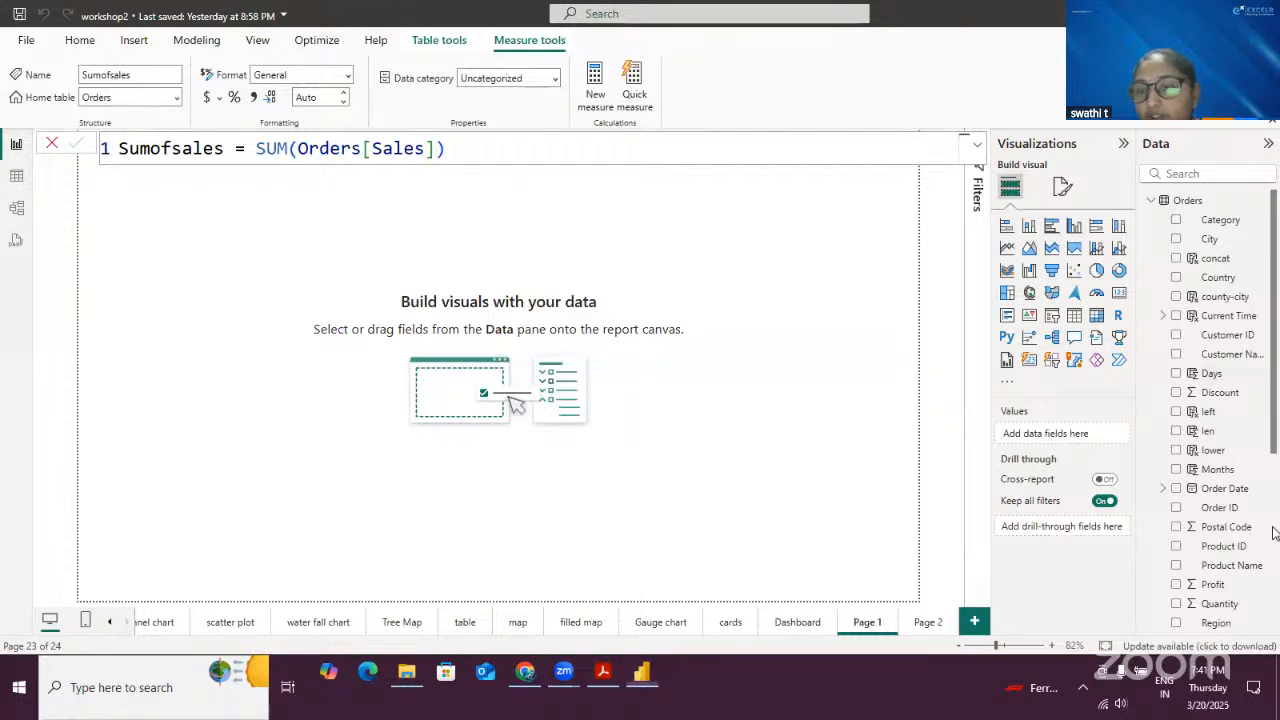
- Compare the Sumofsales measure with the Shippingdays calculated column in the field list and table view, then return to report view
scroll(1276, 530, "down", 5)
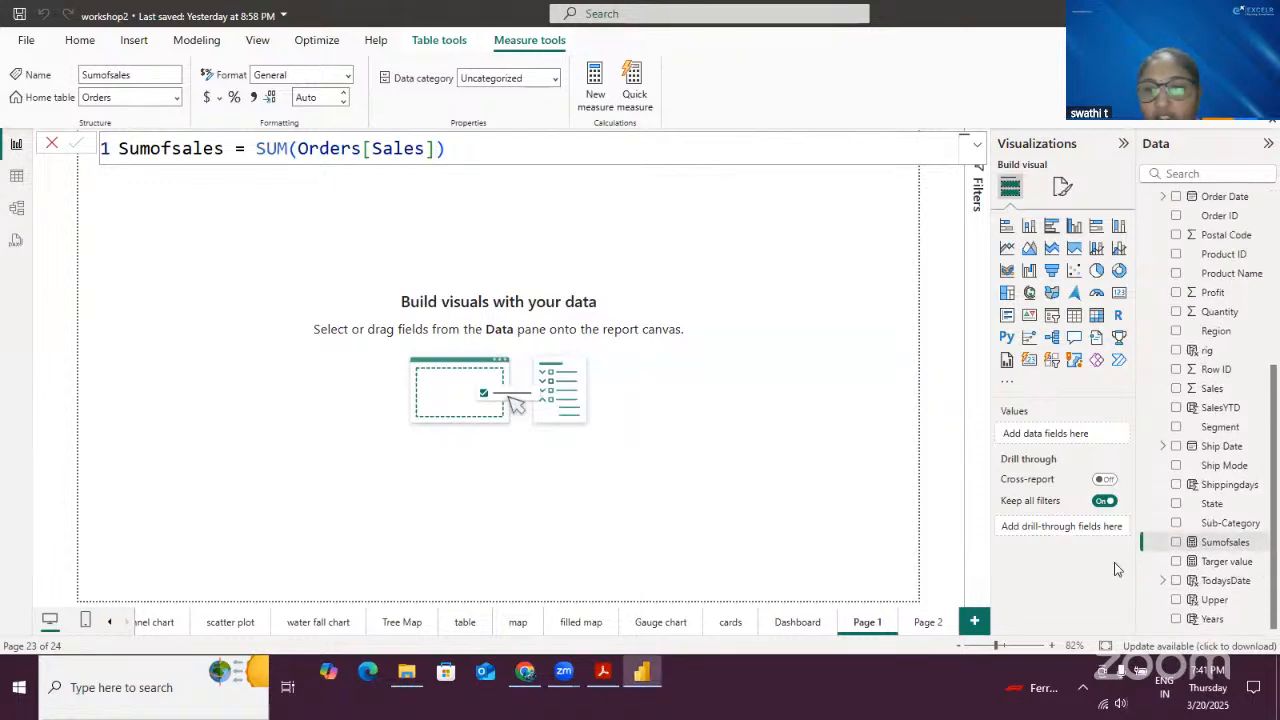
mouse_move(1152, 530)
left_mouse_down()
mouse_move(1196, 556)
mouse_move(1268, 552)
left_mouse_up()
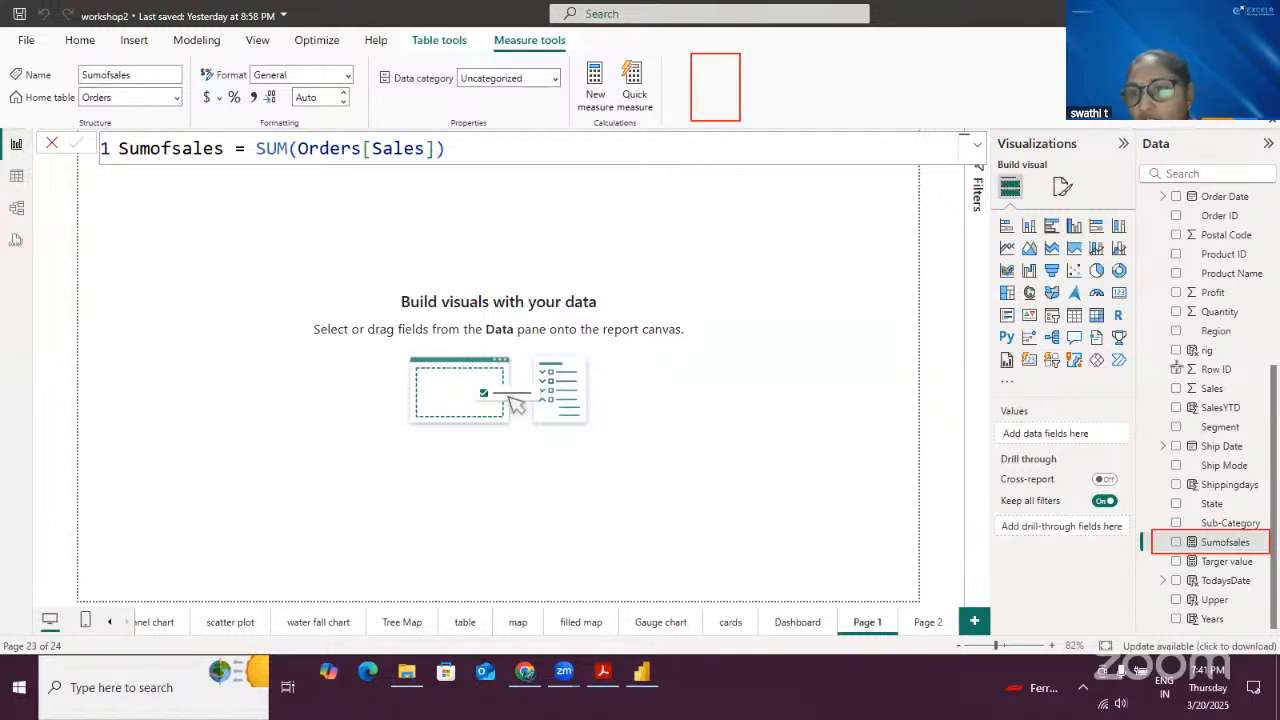
left_click_drag(1160, 474, 1264, 497)
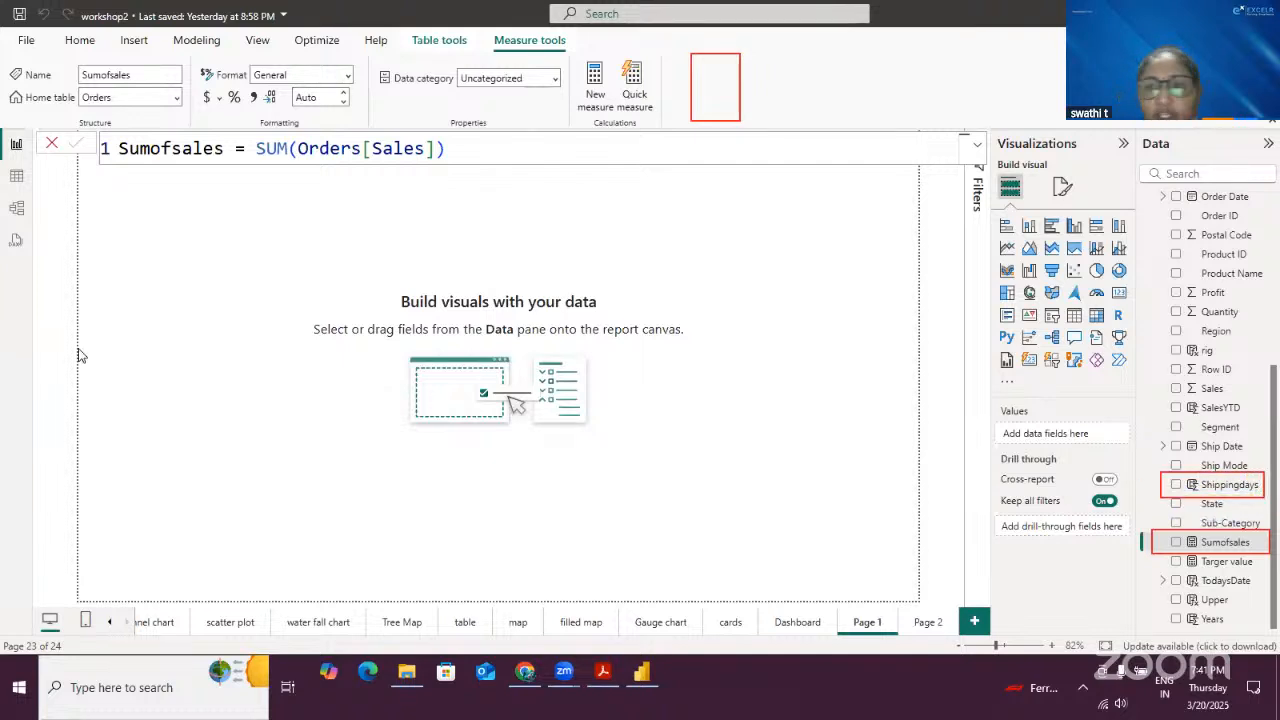
left_click_drag(1139, 439, 1176, 469)
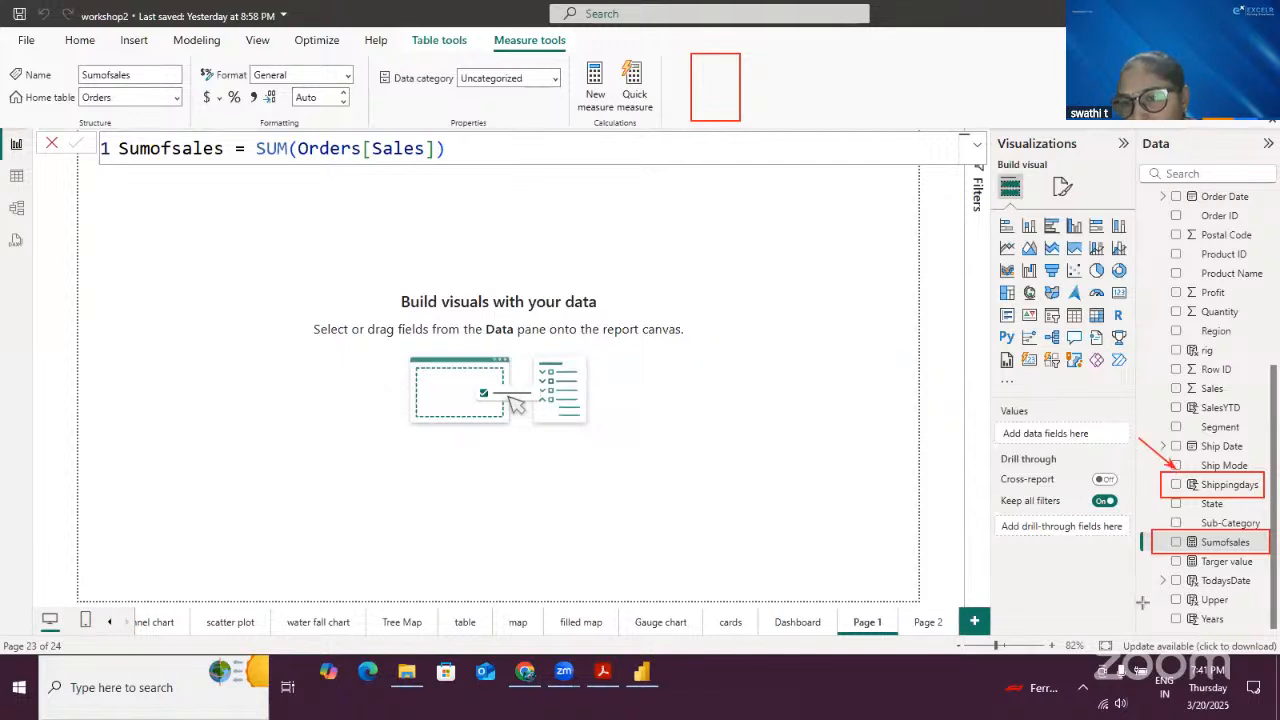
left_click_drag(1142, 602, 1173, 561)
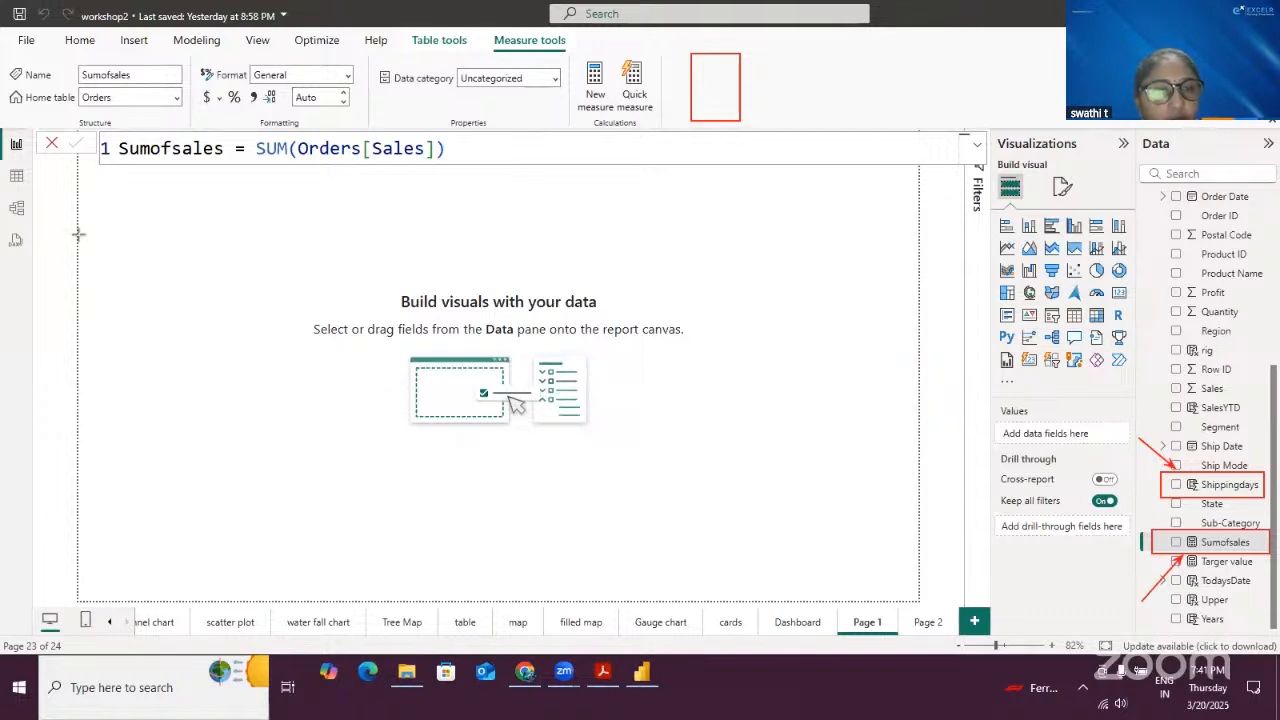
mouse_move(1165, 477)
left_mouse_down()
mouse_move(1212, 508)
mouse_move(1197, 548)
left_mouse_up()
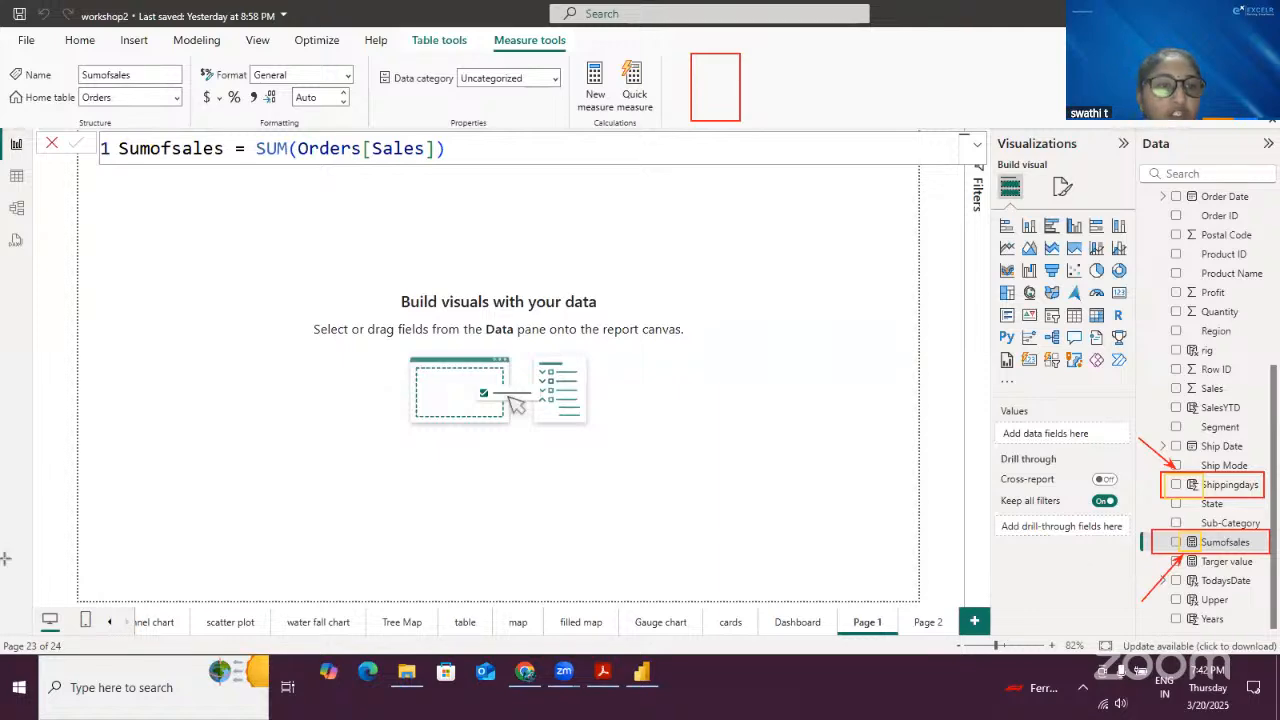
left_click(16, 175)
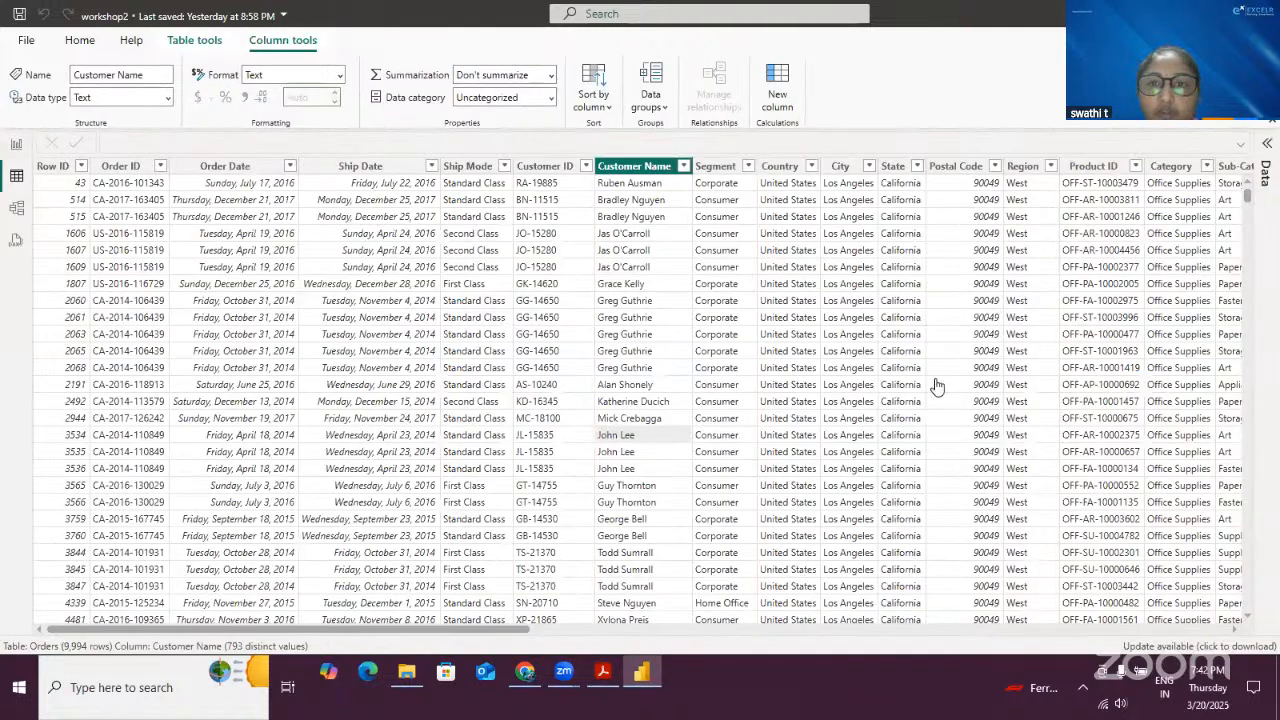
left_click(16, 143)
- Draw a card visual on Page 1 and add the Sumofsales measure to it
left_click(397, 266)
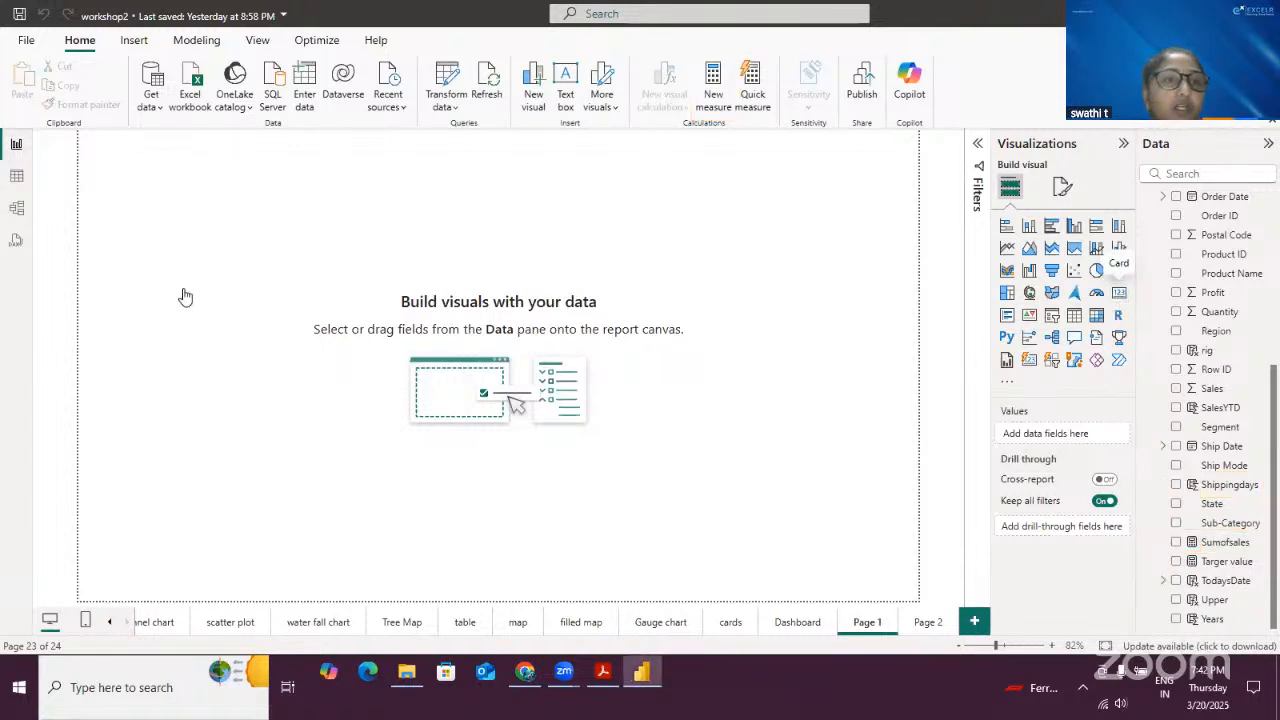
left_click_drag(188, 232, 365, 215)
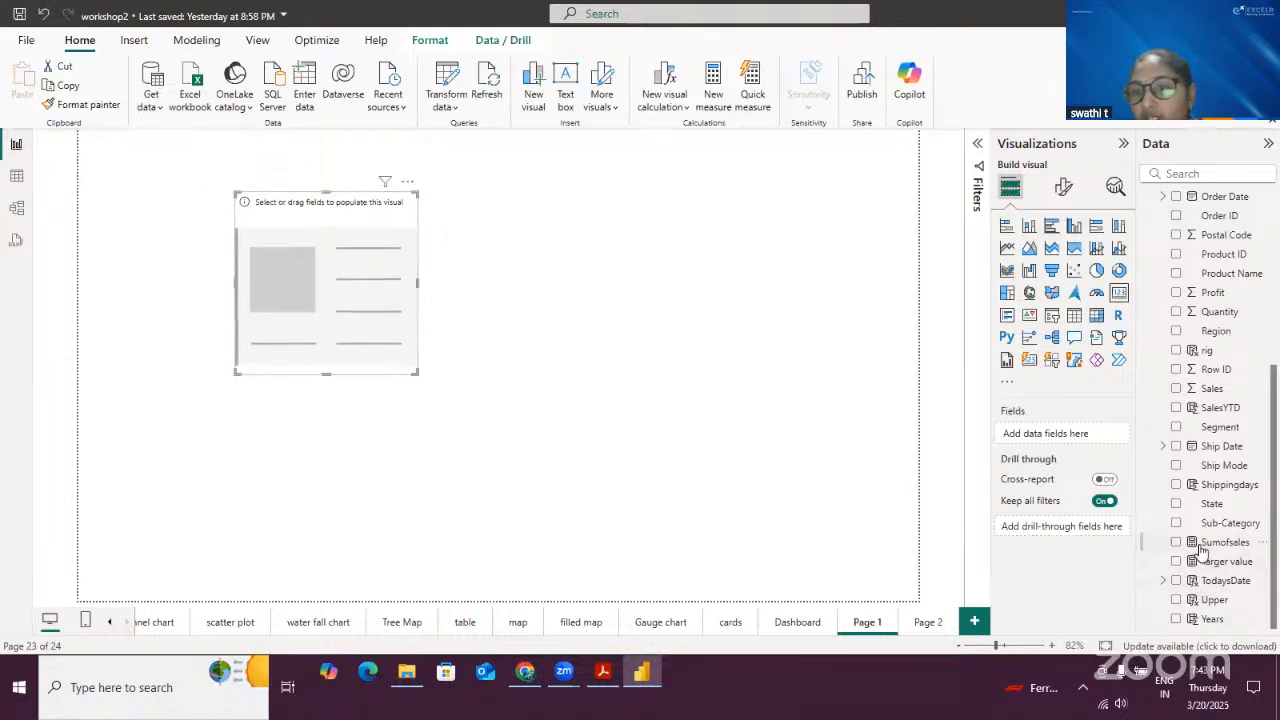
left_click_drag(1202, 550, 334, 290)
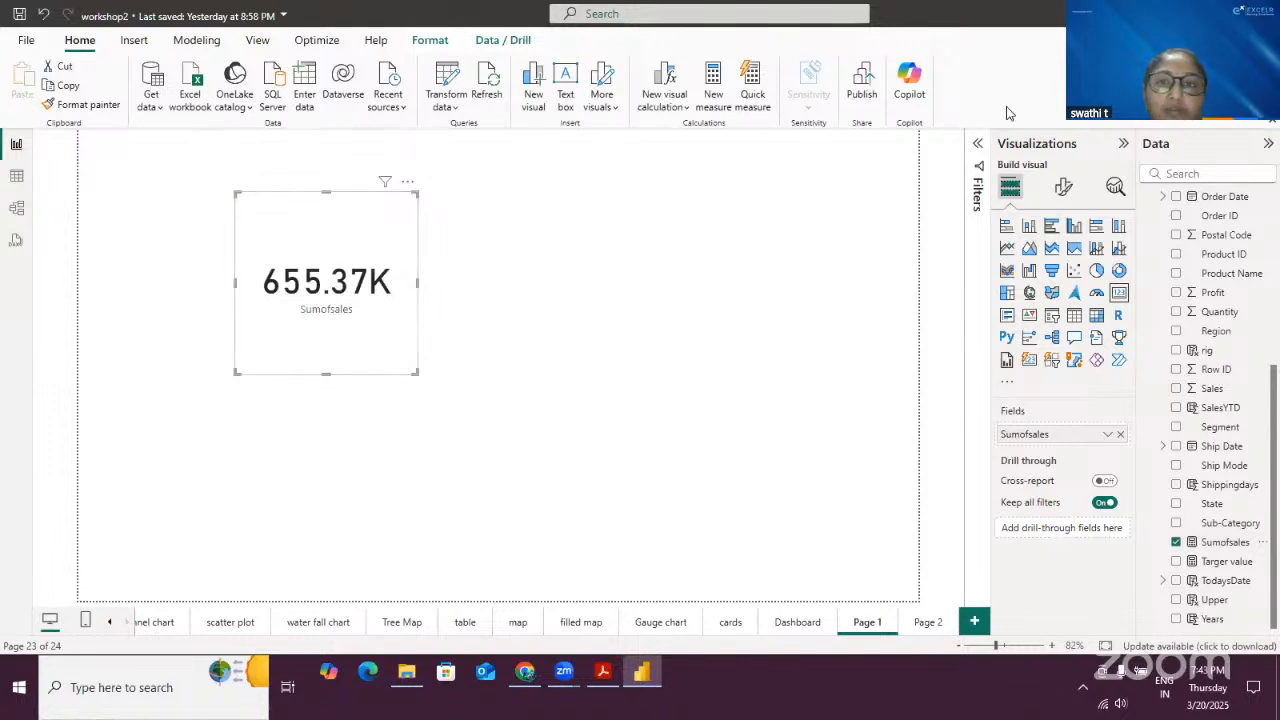
- Remove the State filter on all pages and move the Sumofsales card to the page's top-left corner
left_click(978, 143)
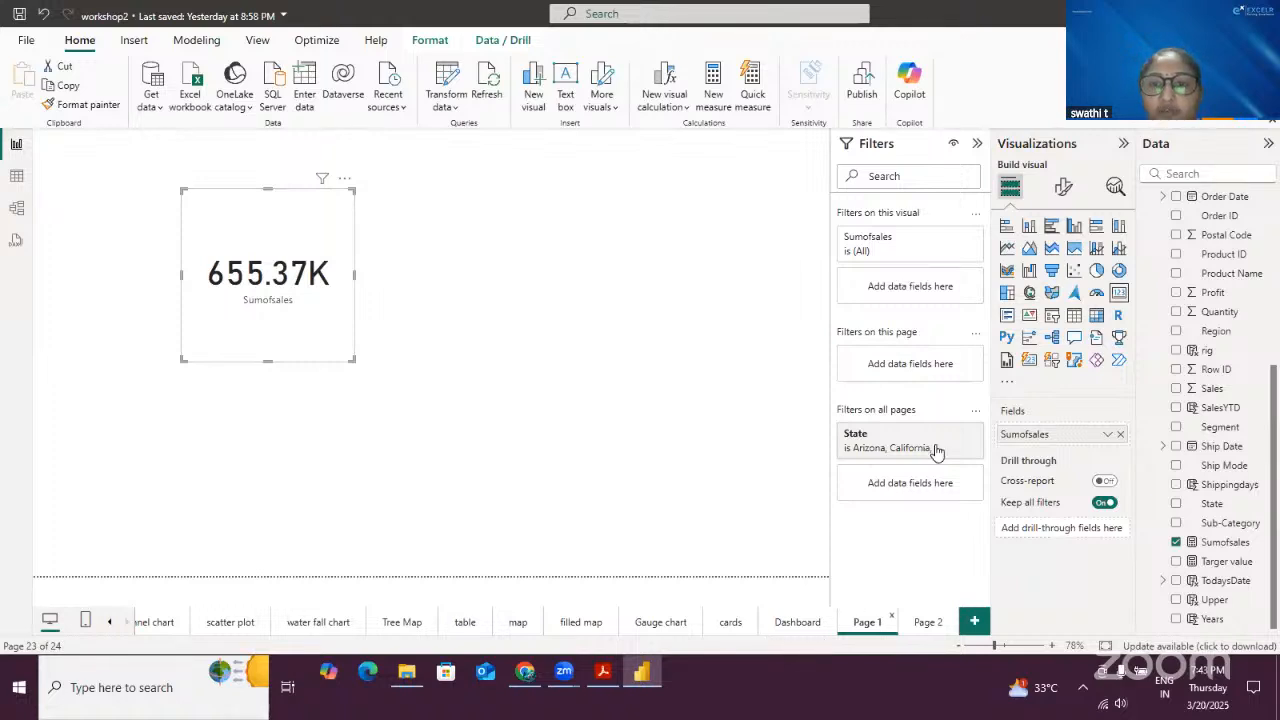
left_click(972, 433)
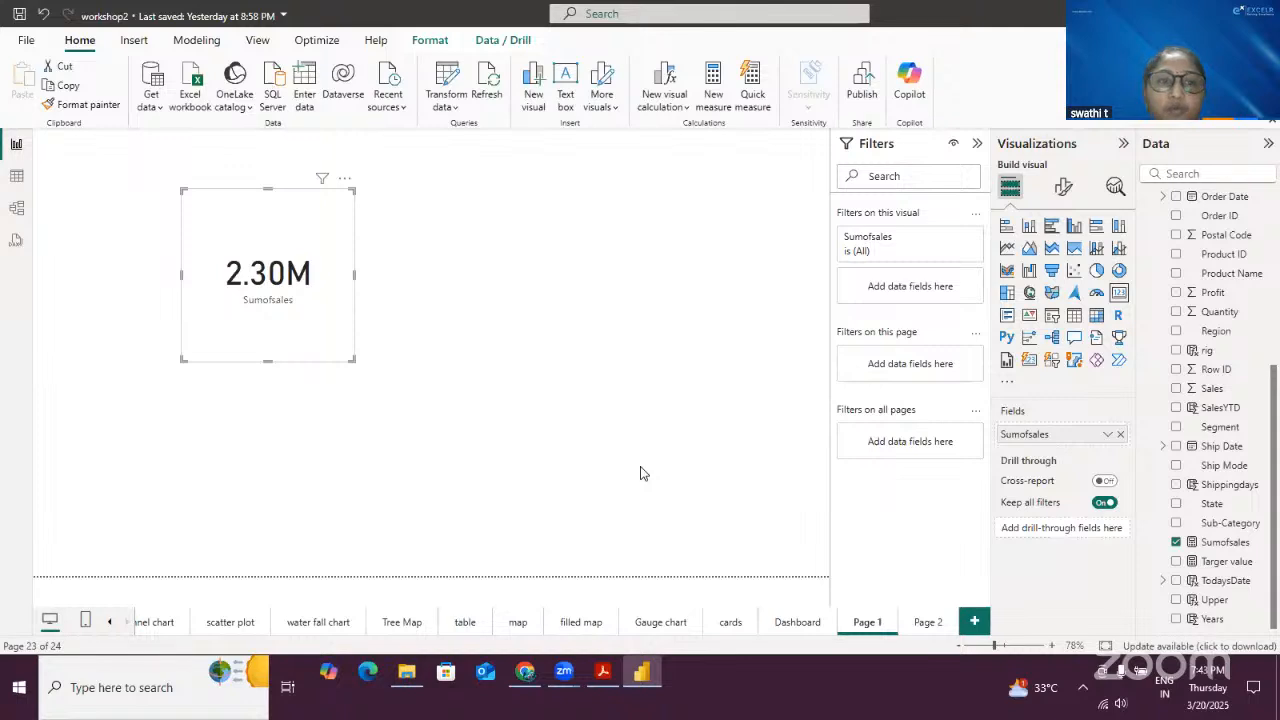
left_click_drag(308, 217, 298, 195)
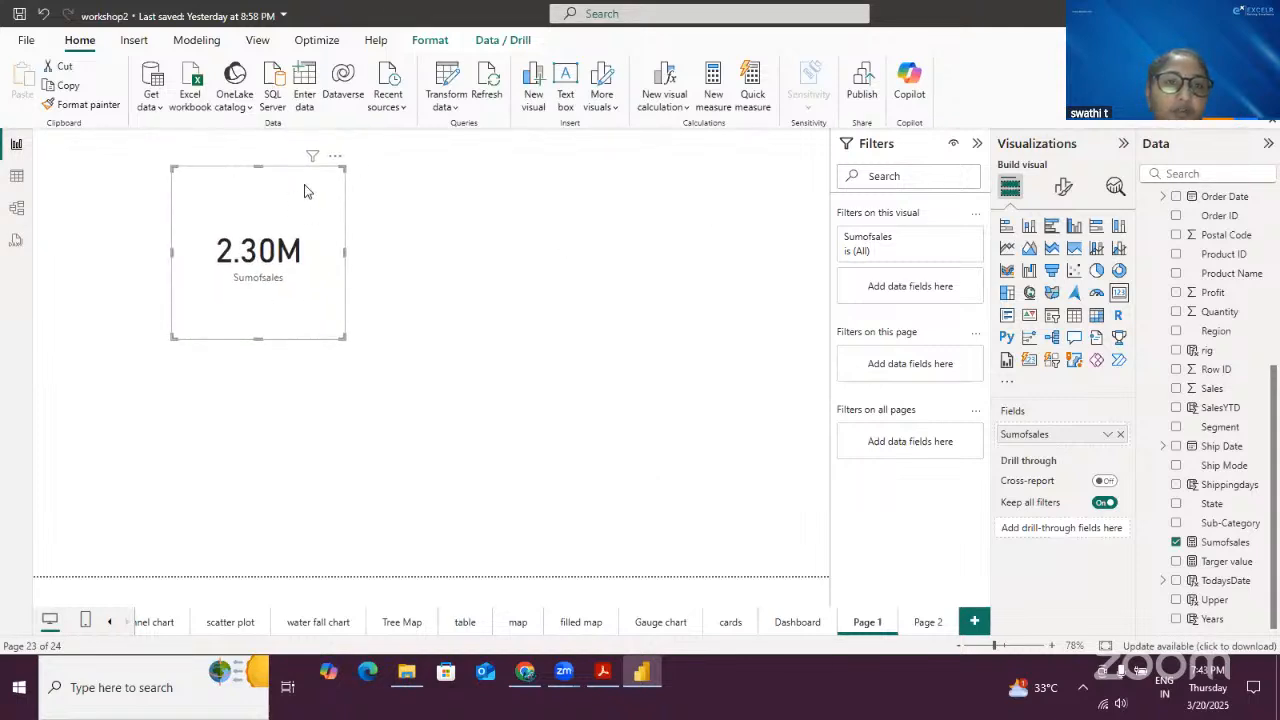
left_click_drag(306, 187, 155, 165)
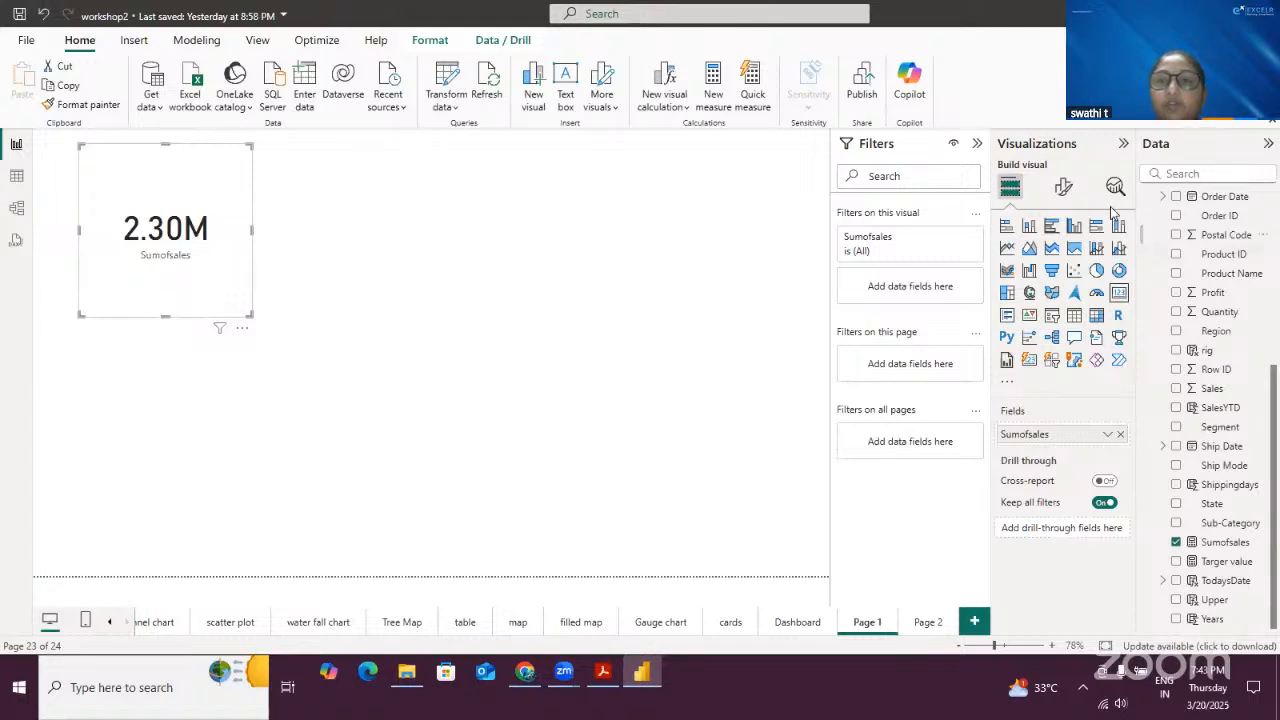
left_click(977, 143)
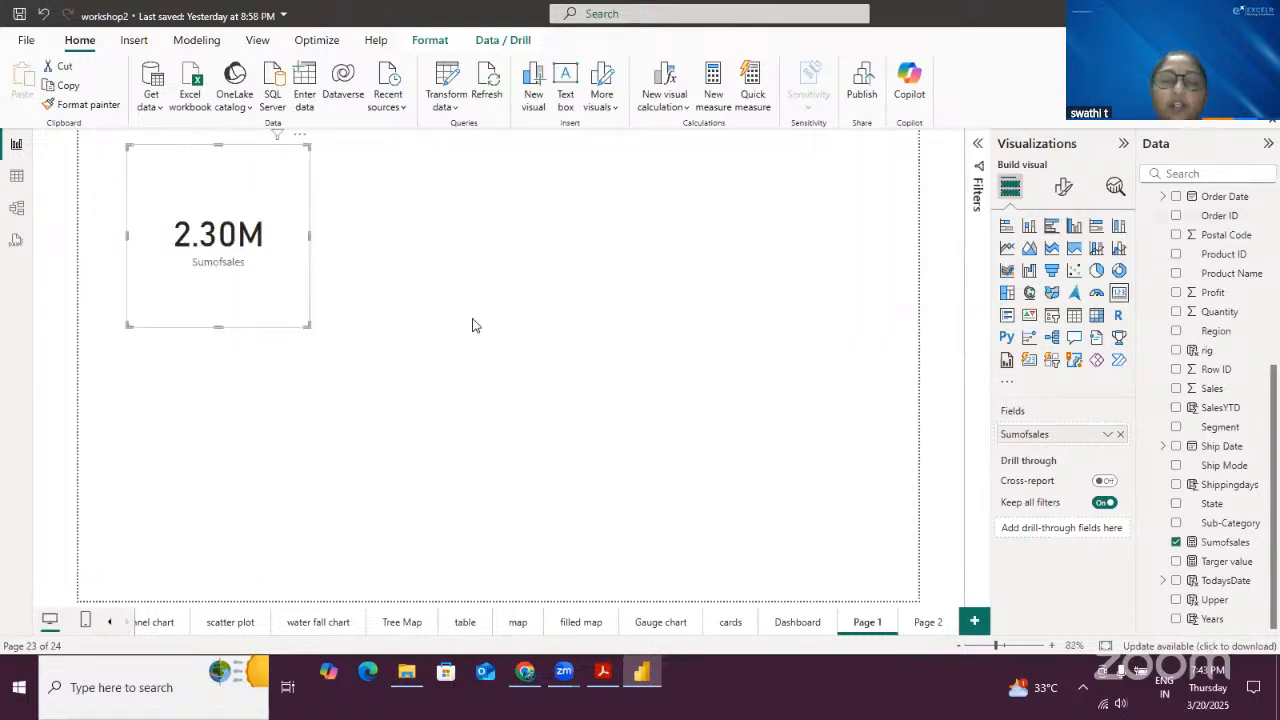
- Browse to the Tree Map page and back to Page 1, reselecting the Sumofsales card
left_click(400, 622)
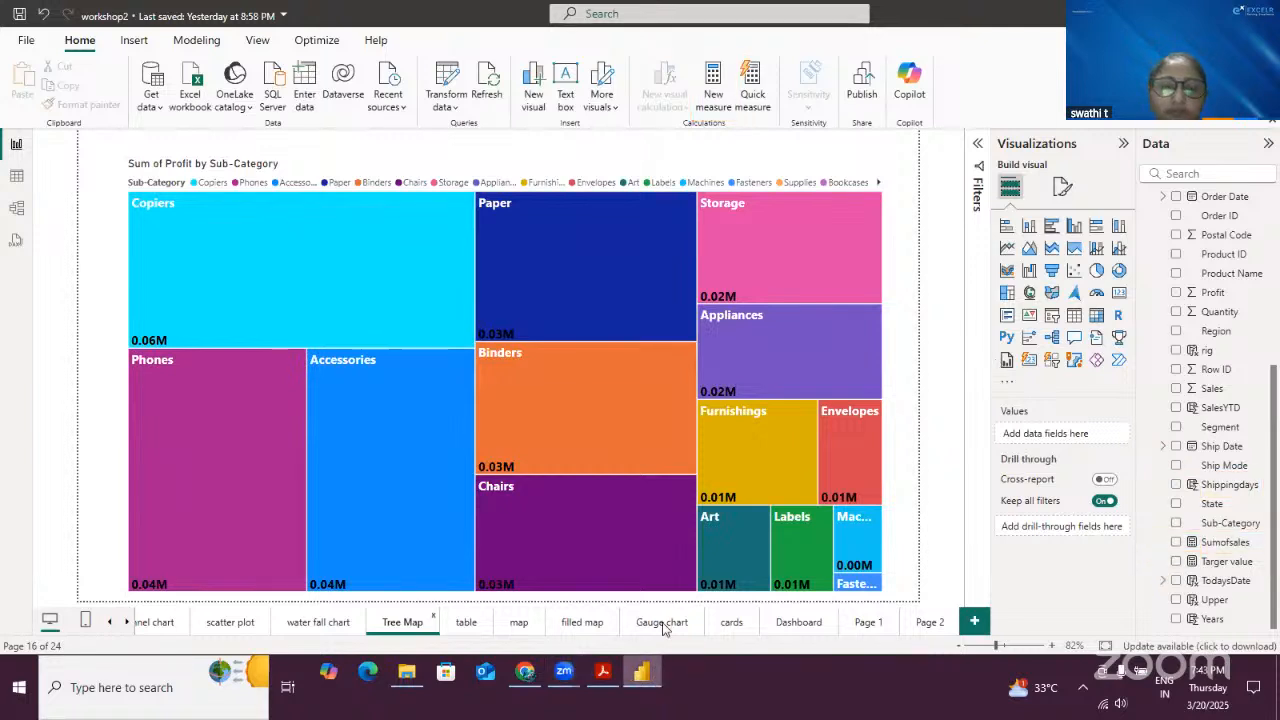
left_click(866, 622)
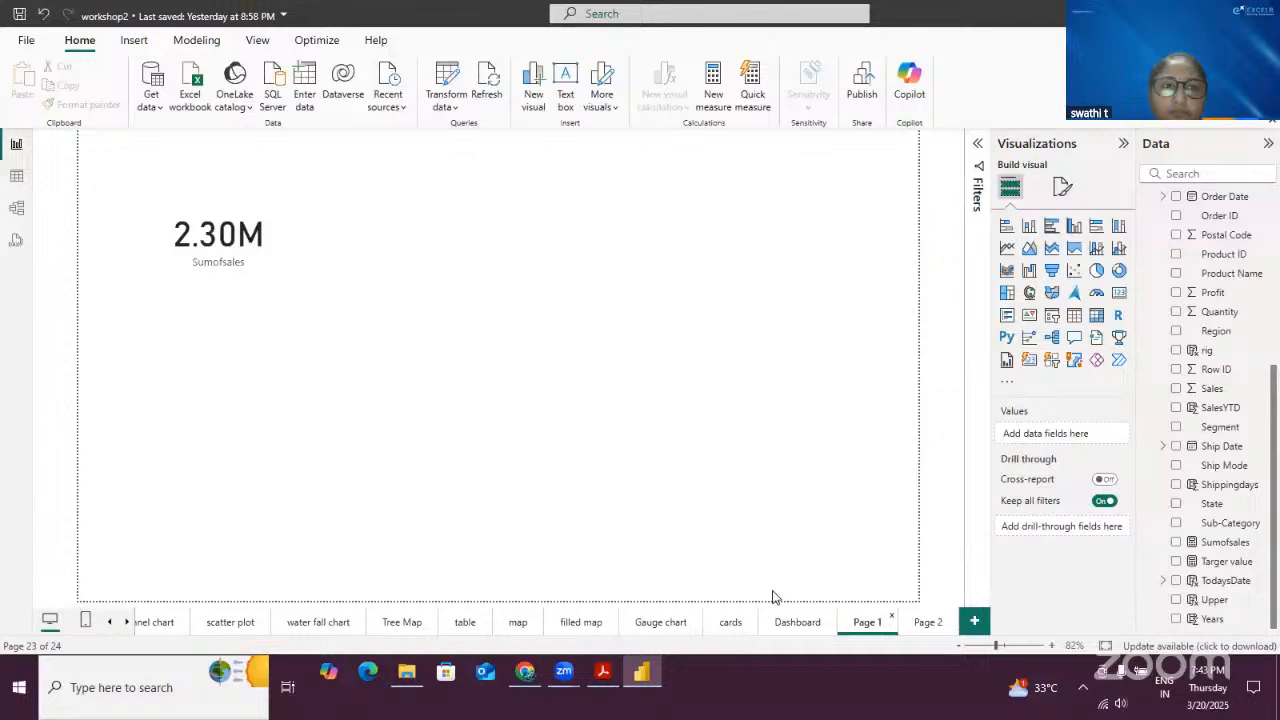
left_click(298, 155)
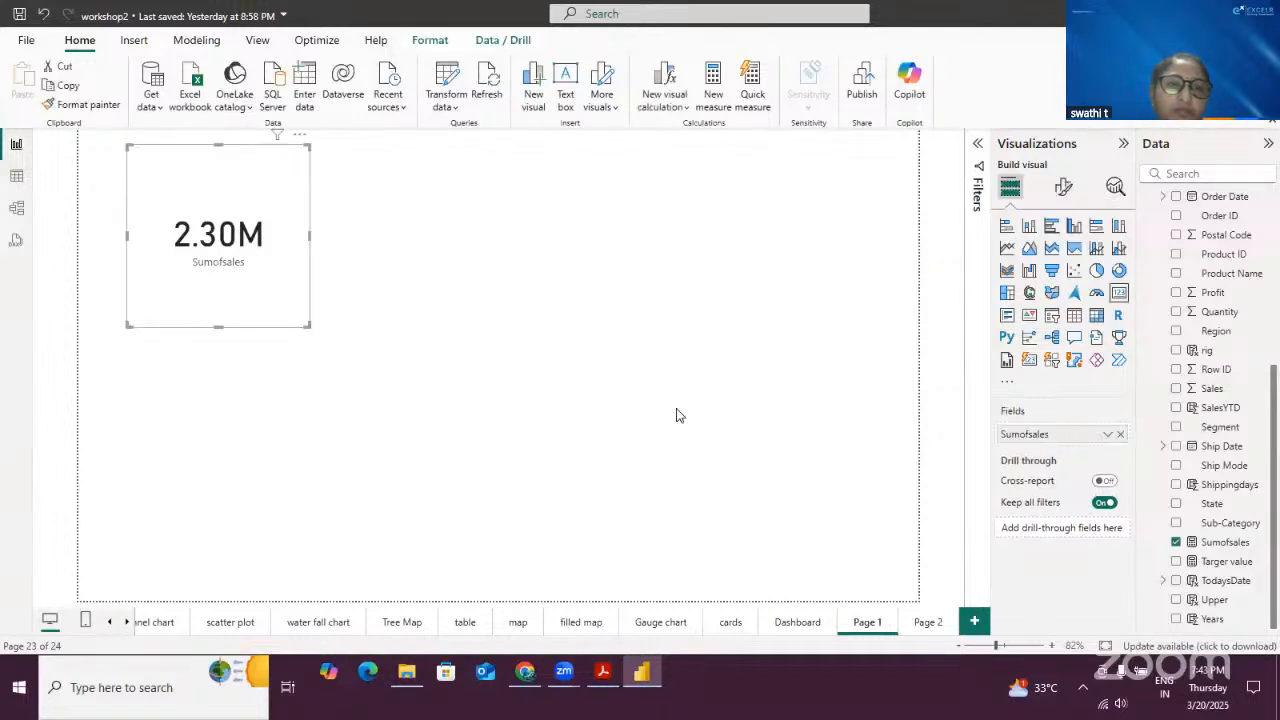
left_click(818, 508)
left_click(280, 184)
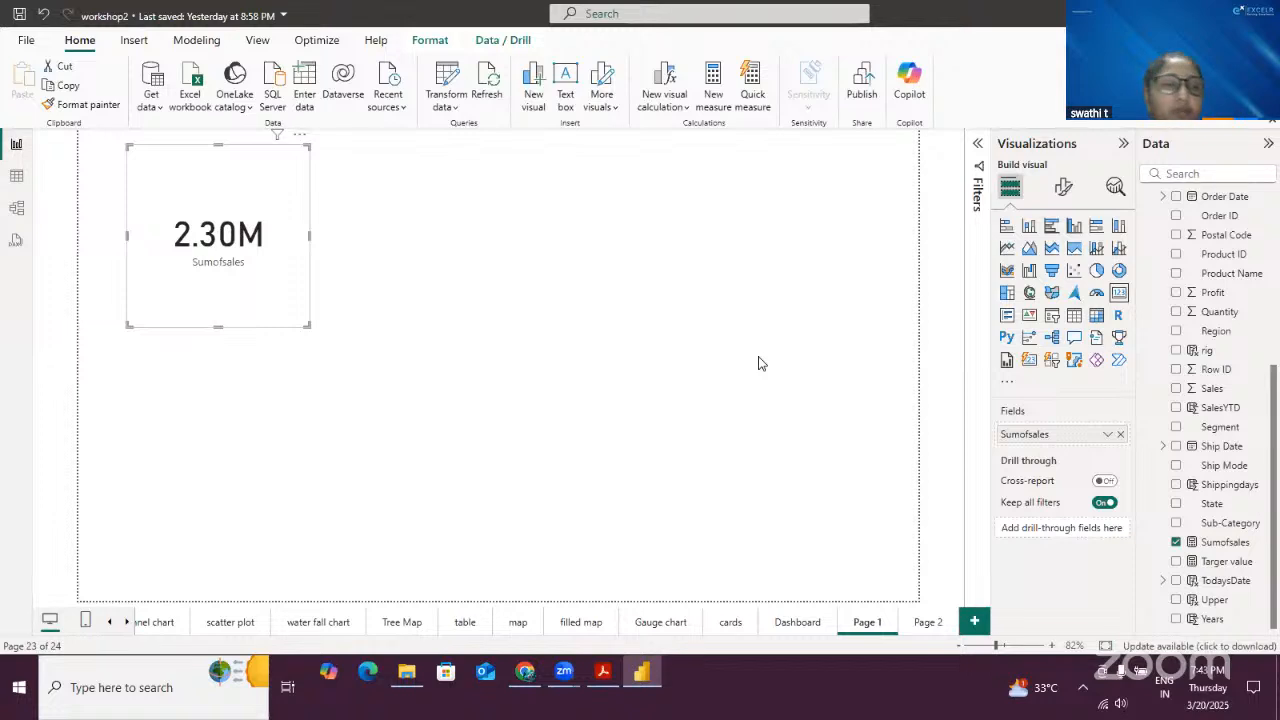
- Create a new measure AvgProfits = AVERAGE(Orders[Profit]) and commit it
left_click(713, 90)
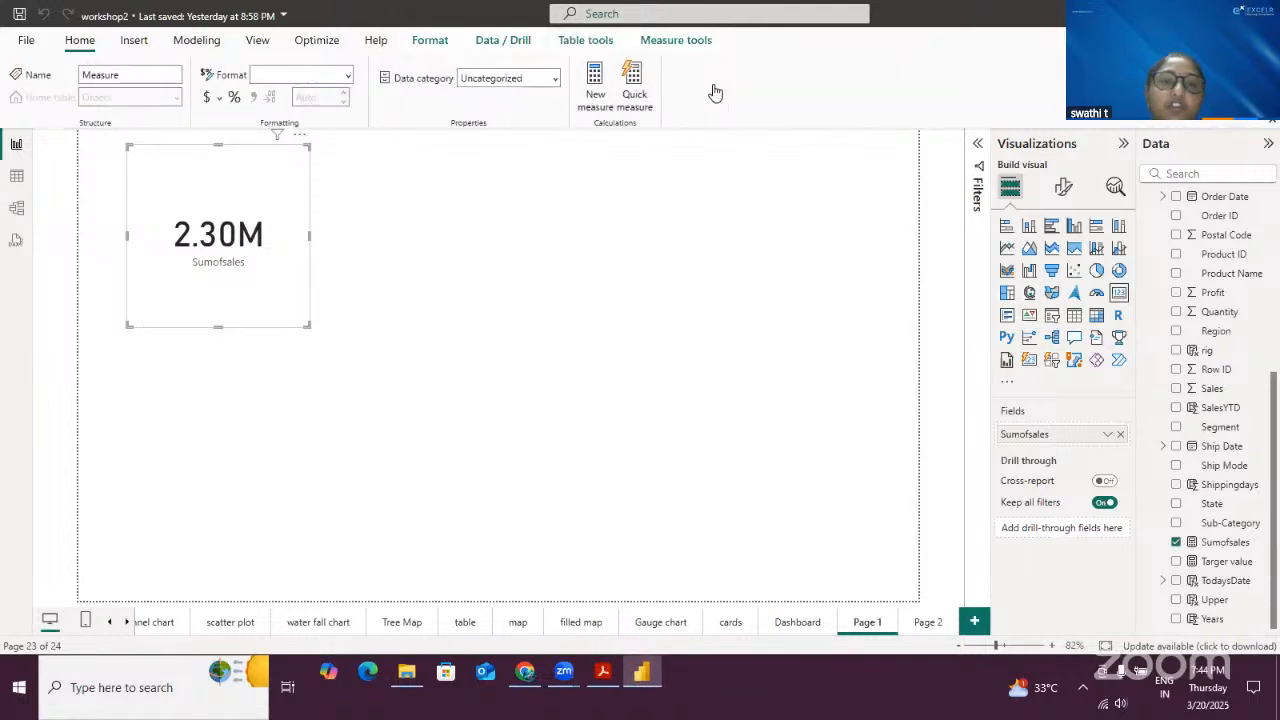
type("A")
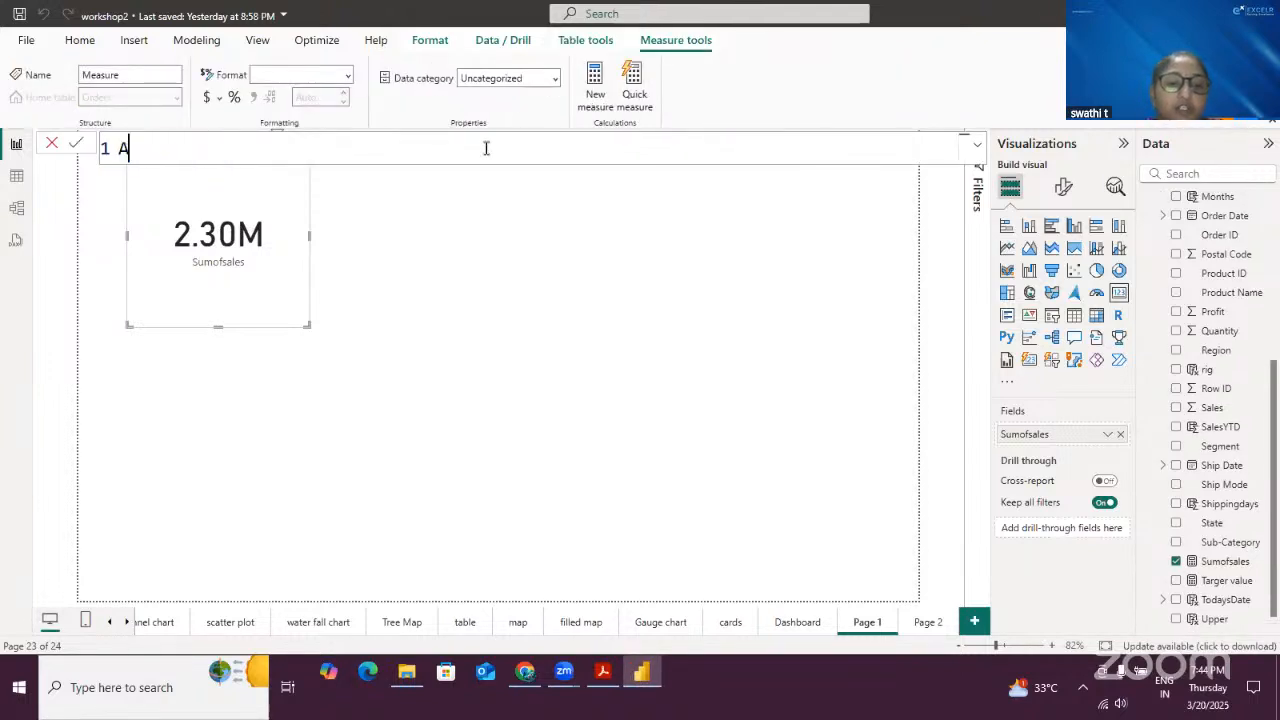
type("vg")
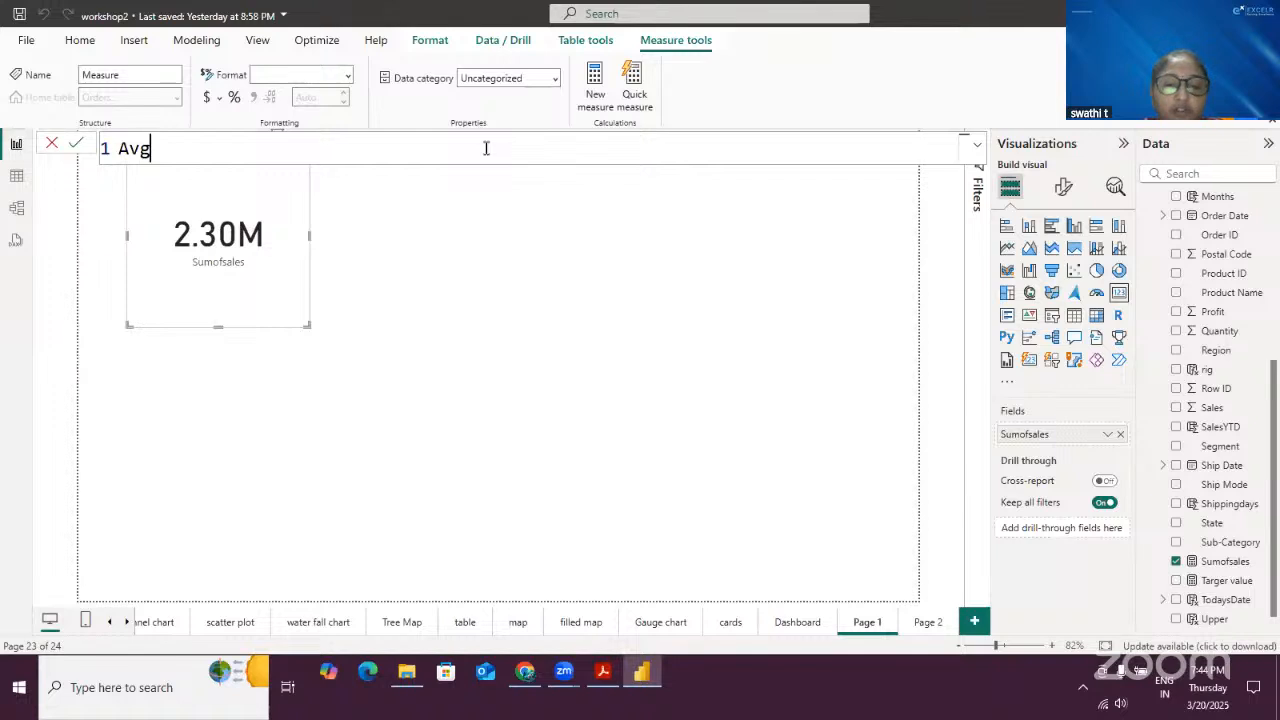
type("Profits")
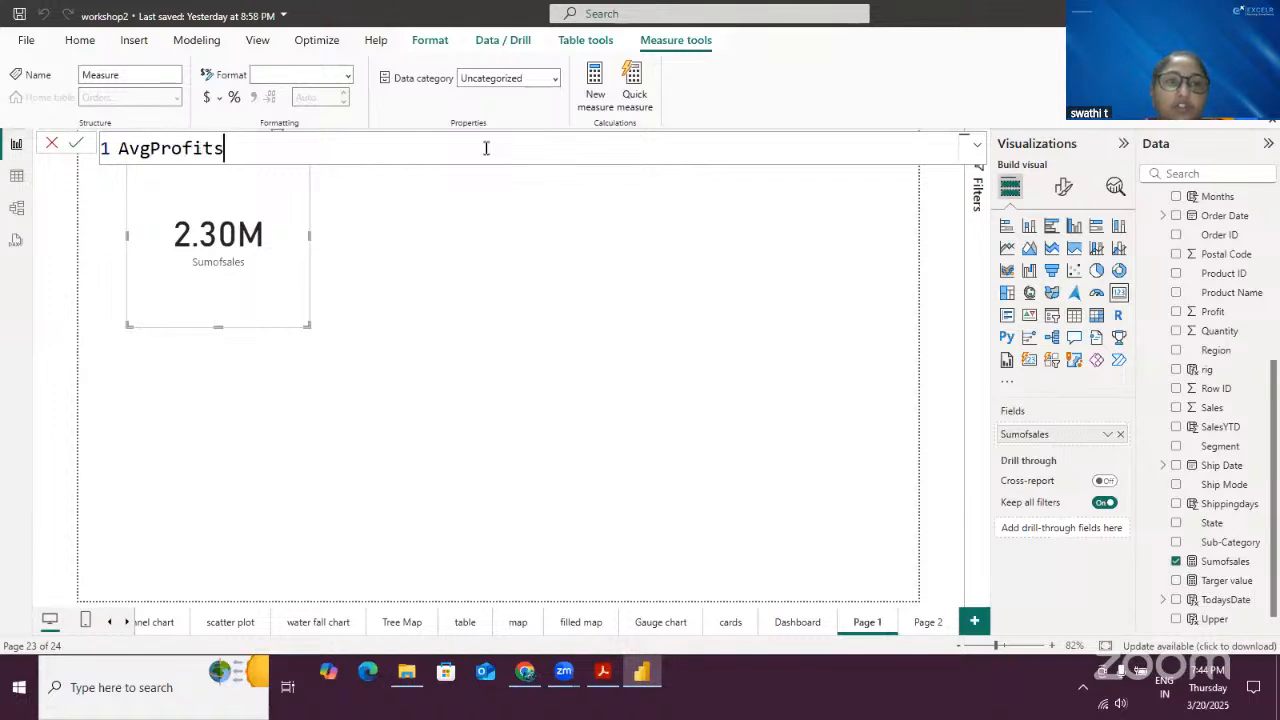
type(" = ave")
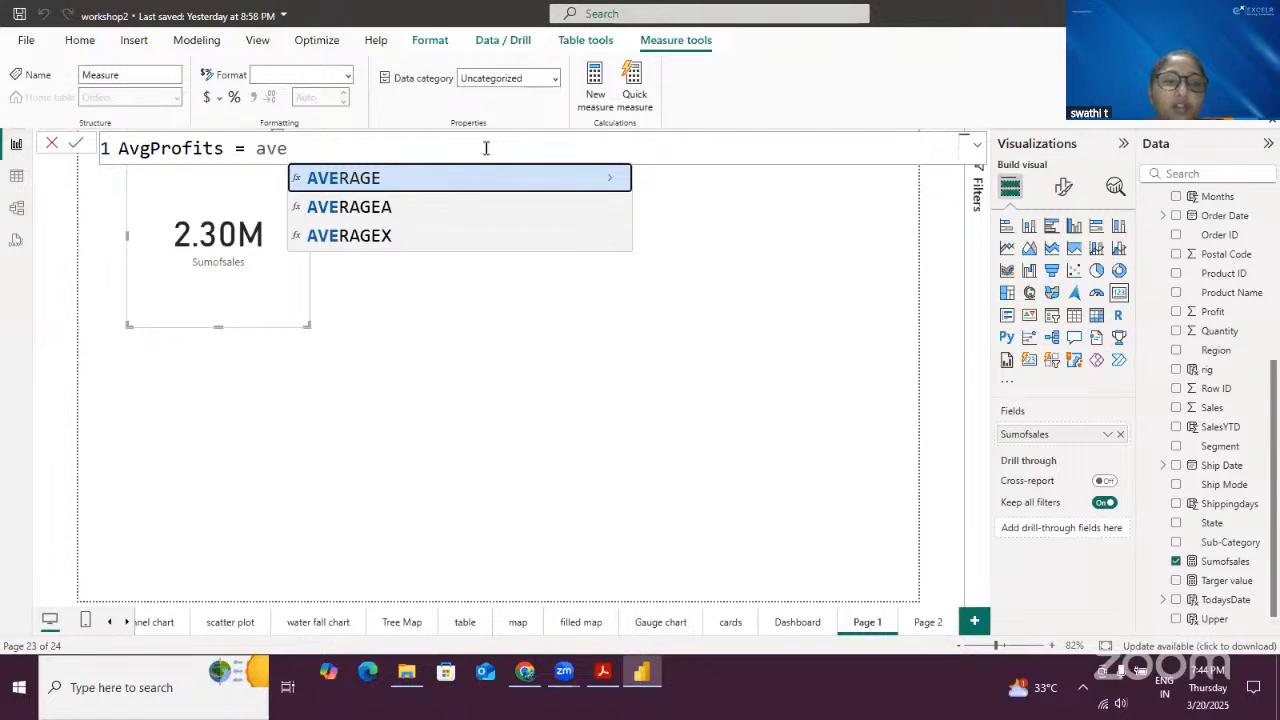
key("Tab")
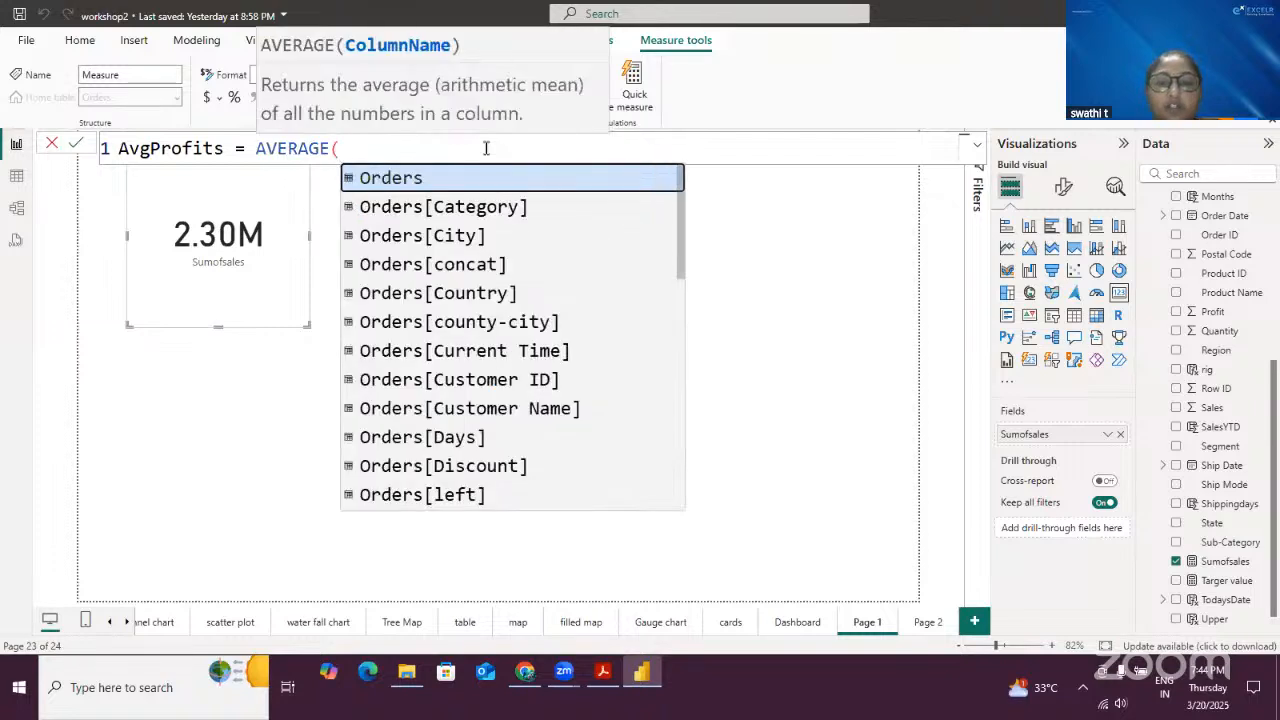
type("order")
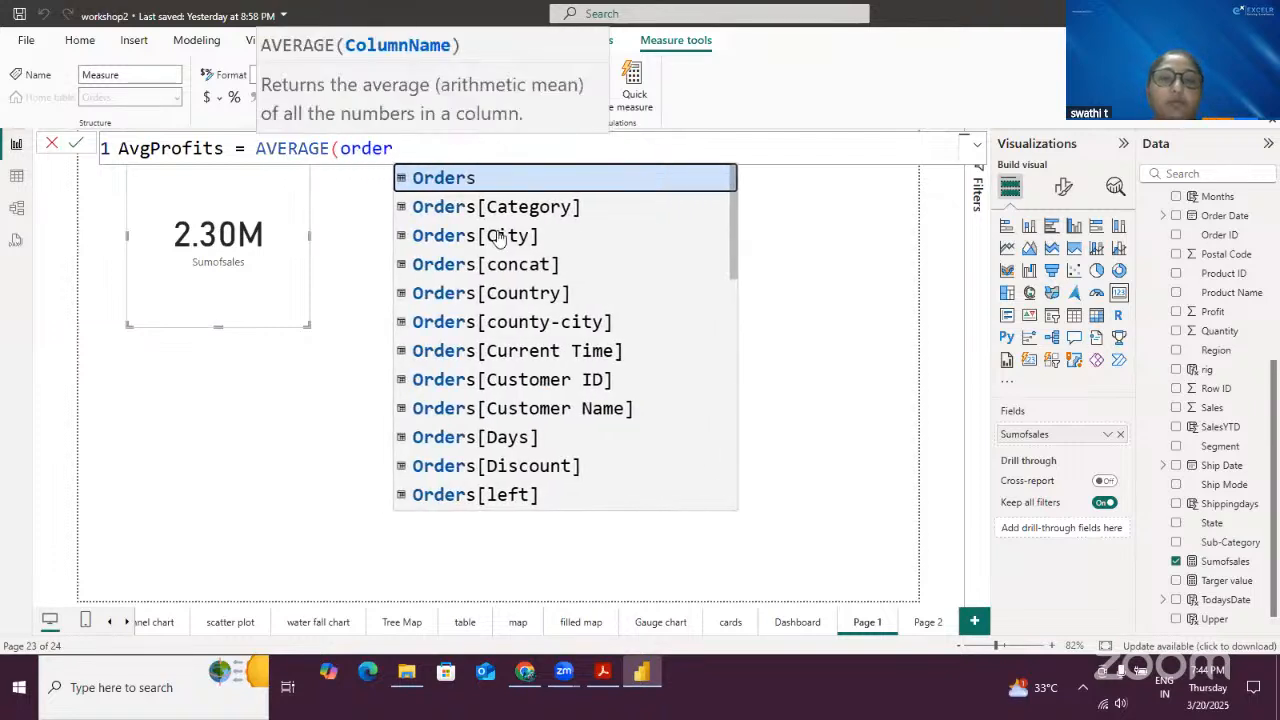
scroll(520, 300, "down", 4)
left_click(535, 434)
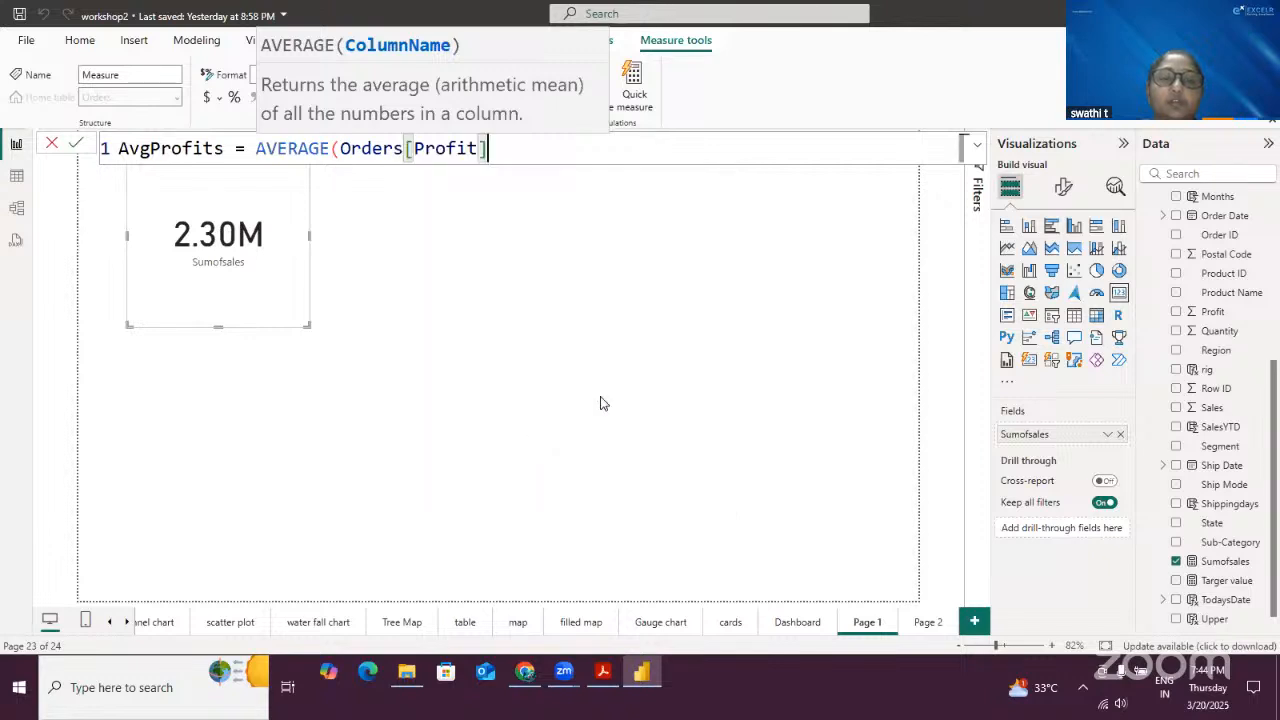
type(")")
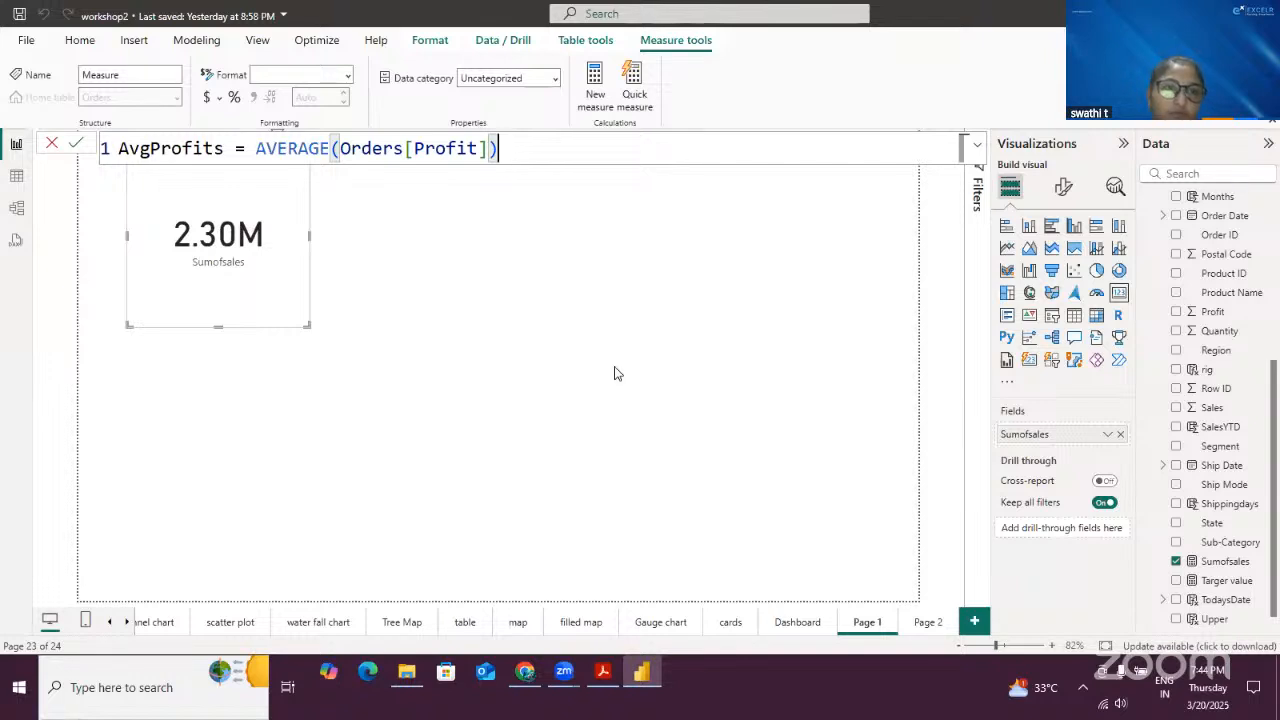
left_click(76, 145)
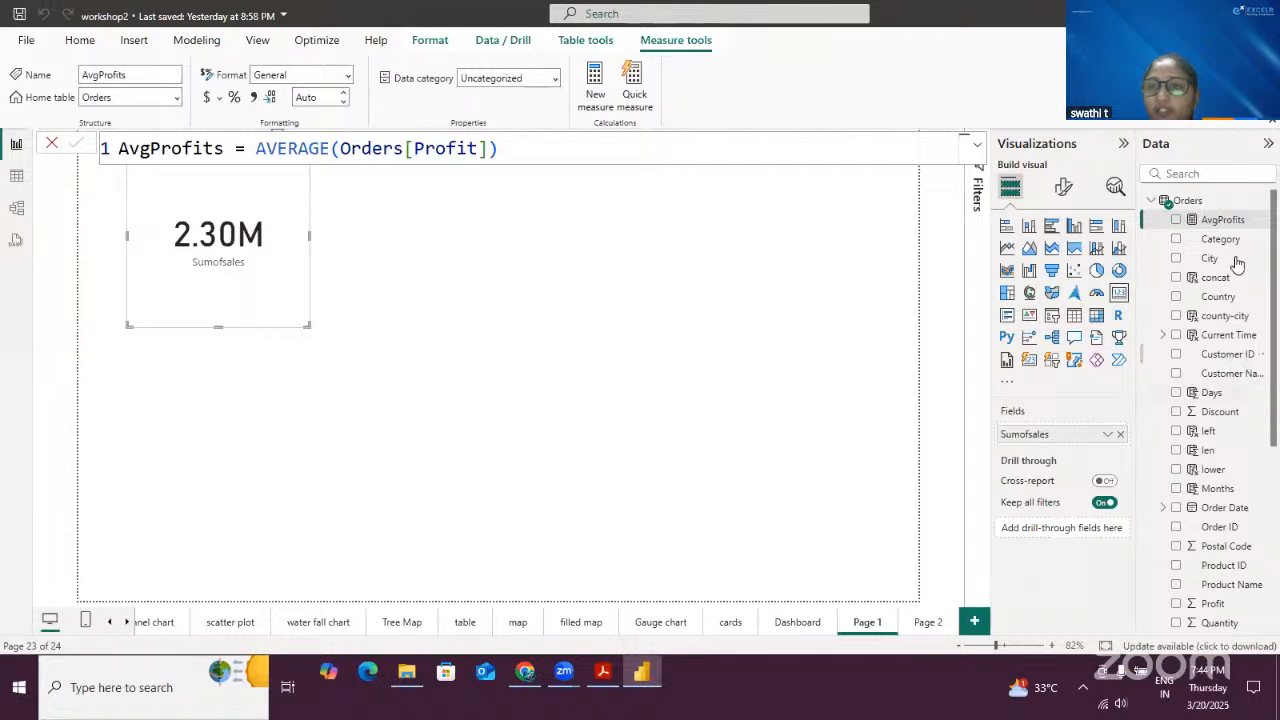
- Add a card visual showing the AvgProfits measure beside the Sumofsales card at the top of Page 1
left_click(706, 369)
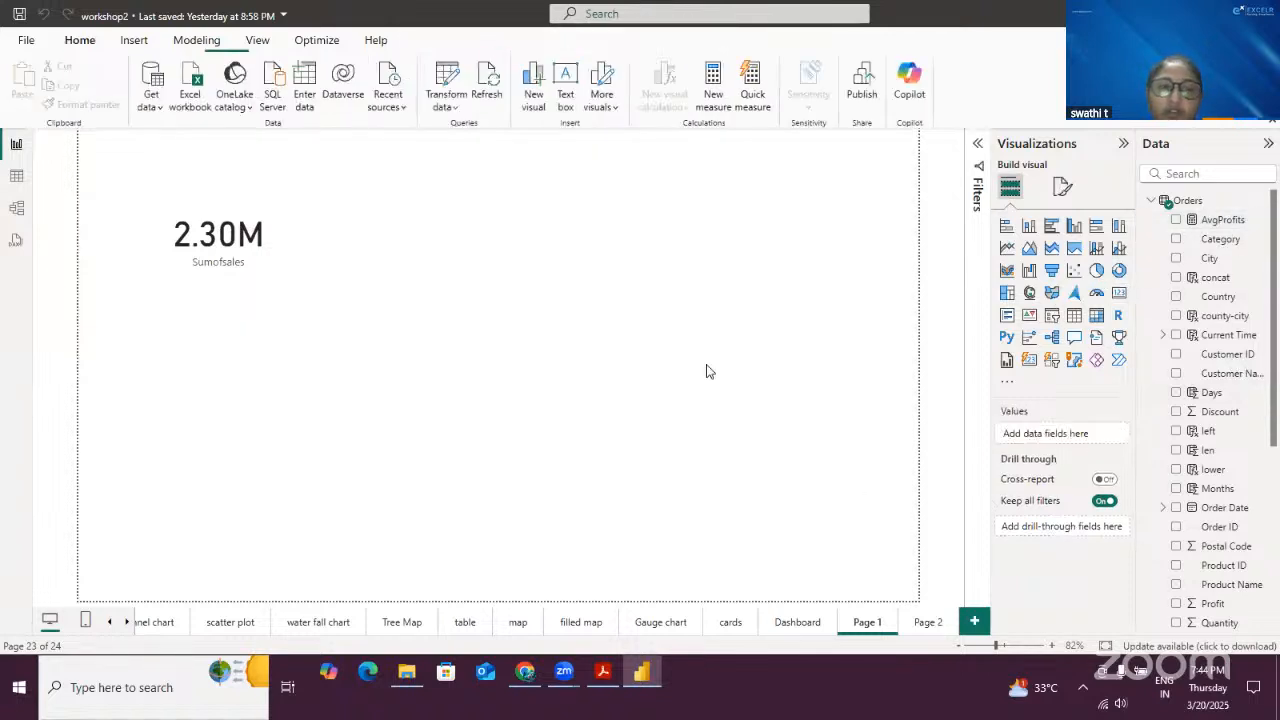
left_click(1119, 292)
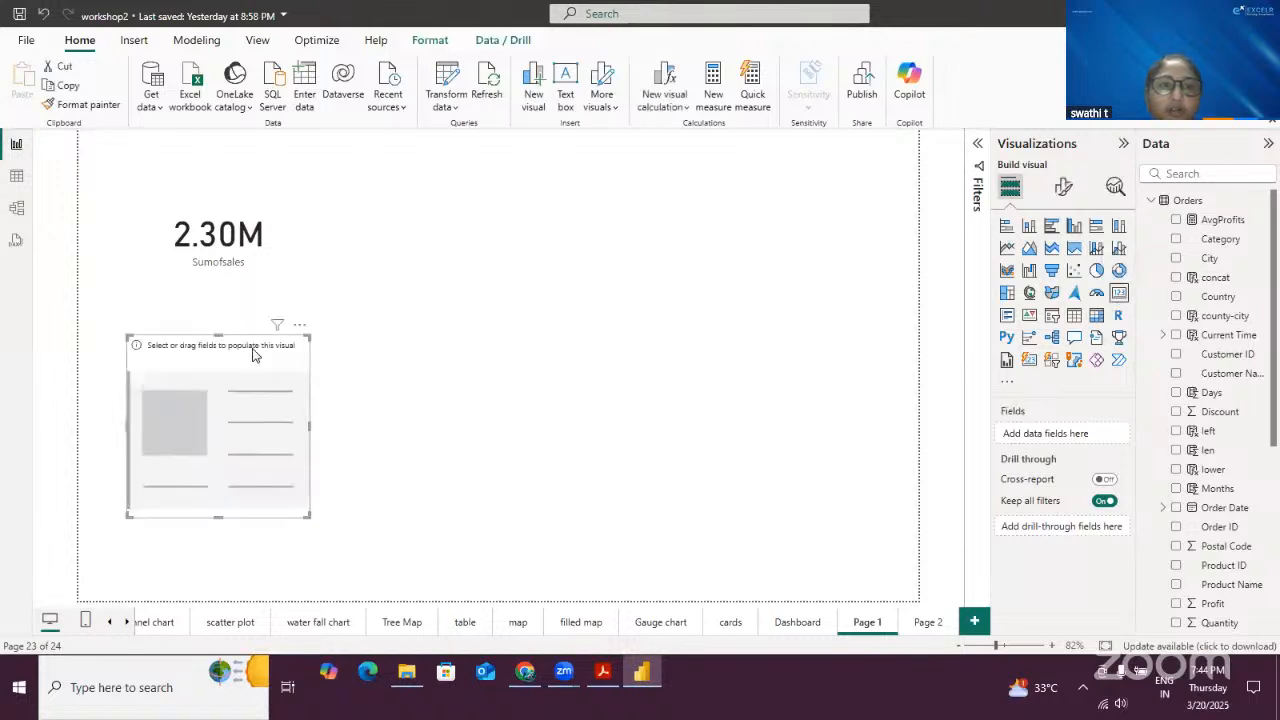
left_click_drag(288, 345, 500, 155)
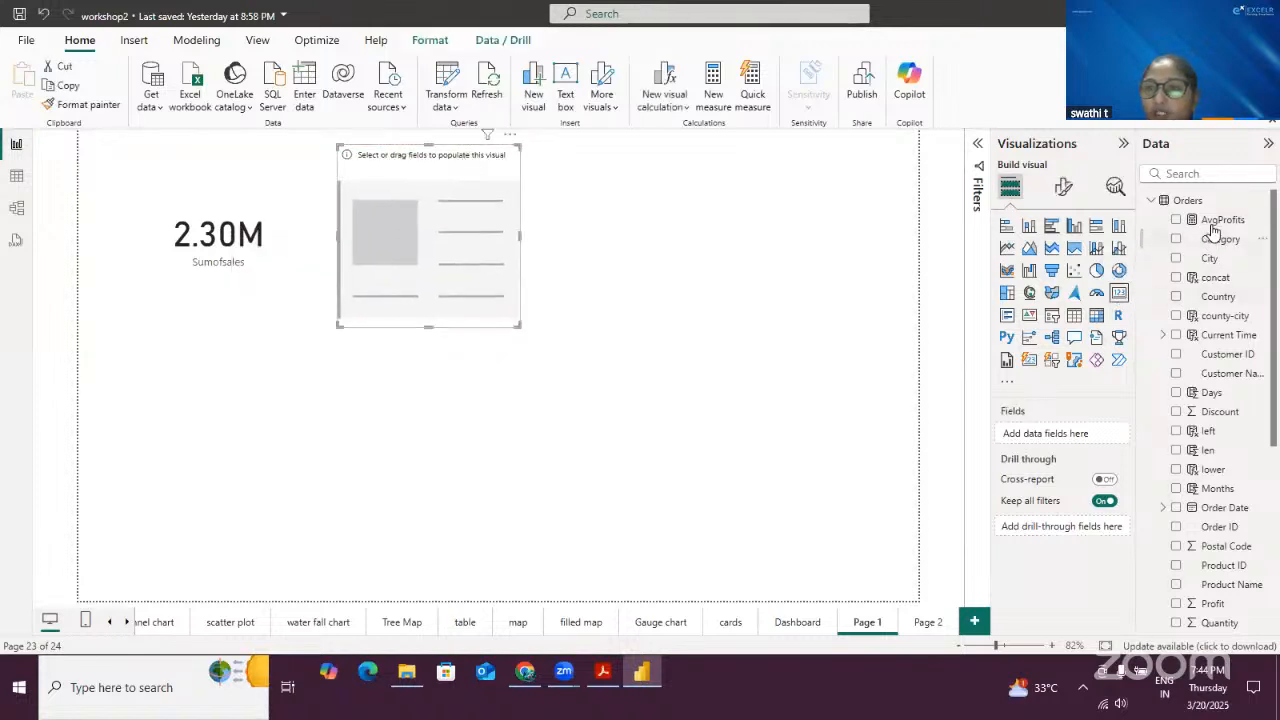
left_click_drag(1214, 221, 443, 262)
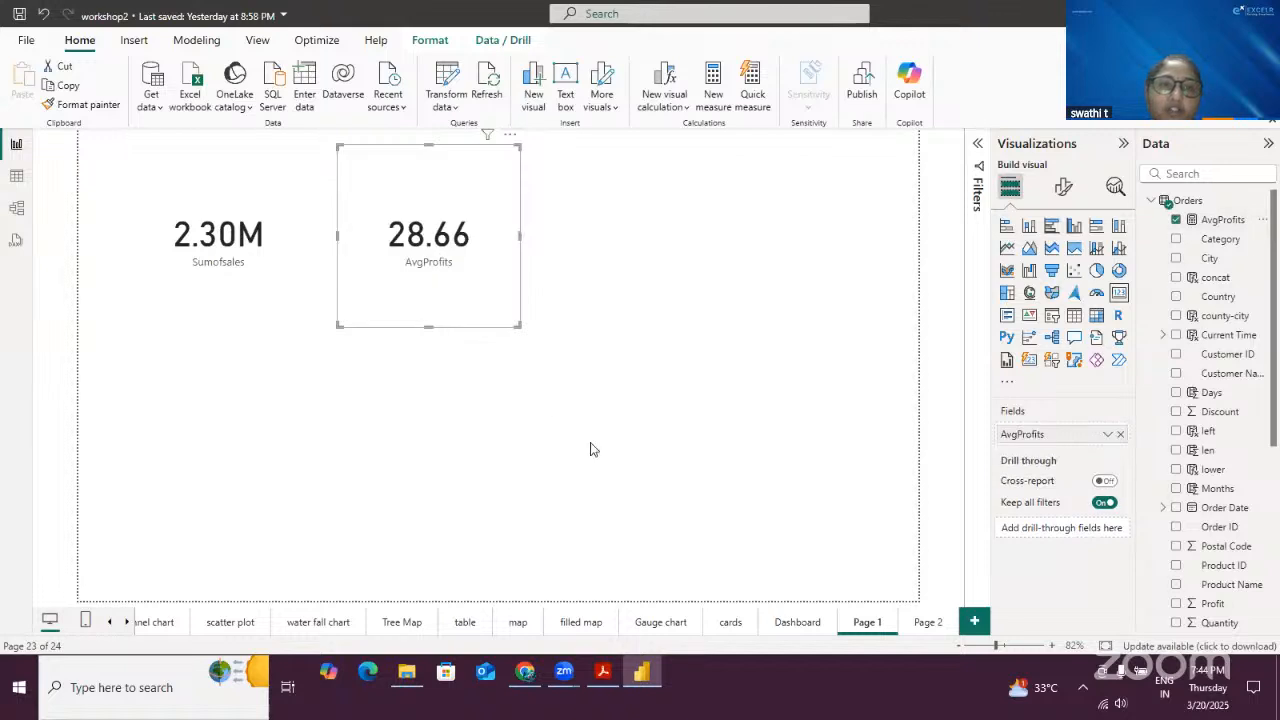
left_click(656, 421)
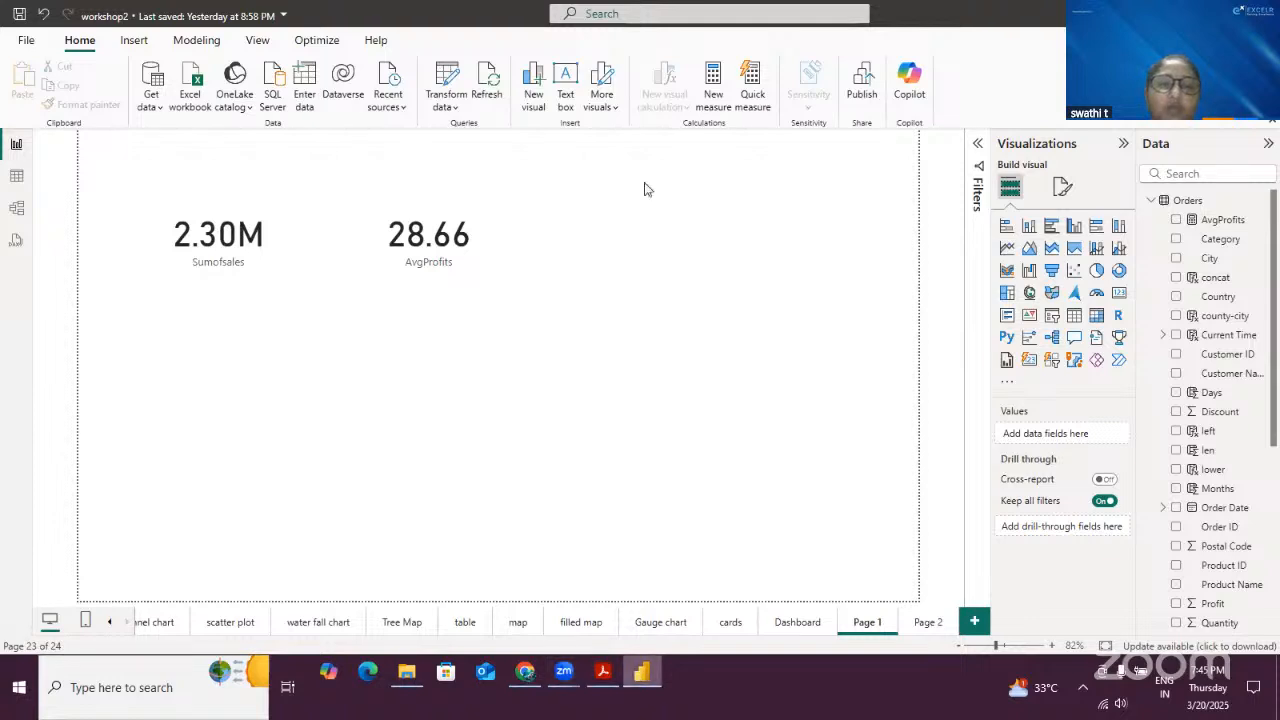
- Create a new measure count = COUNT(Orders[Customer ID]) and commit it
left_click(716, 78)
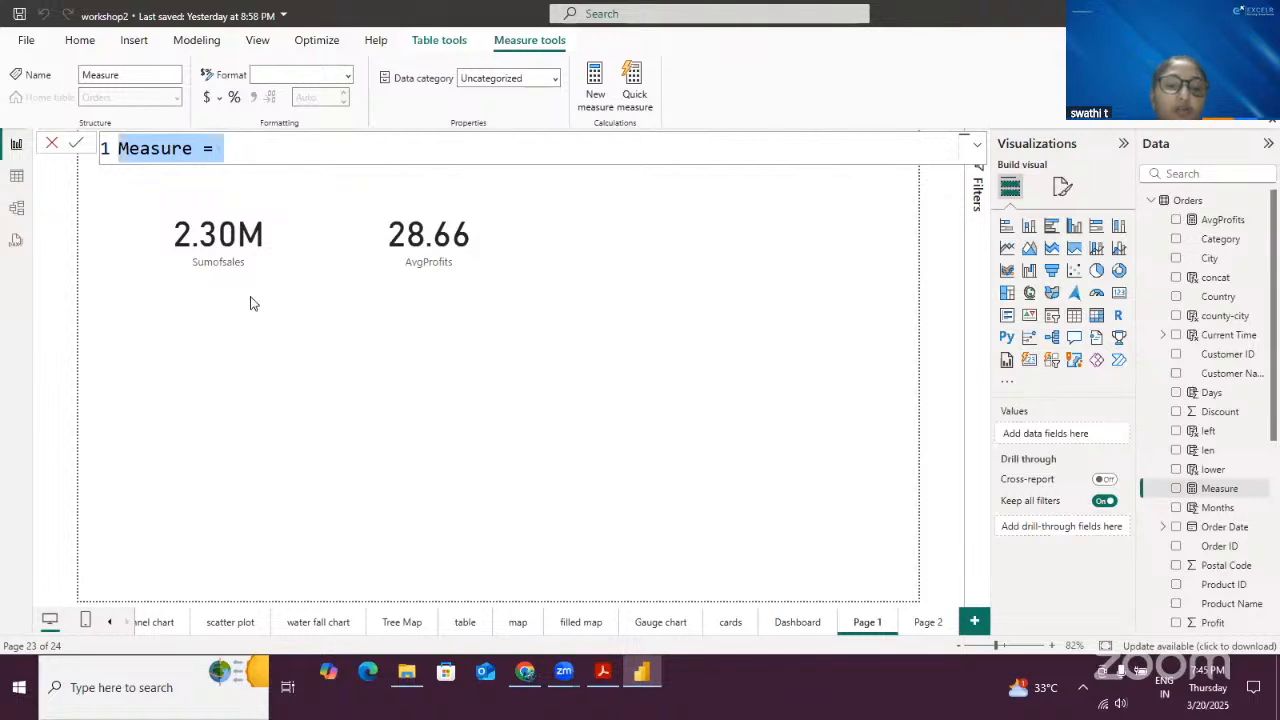
type("cOUNT")
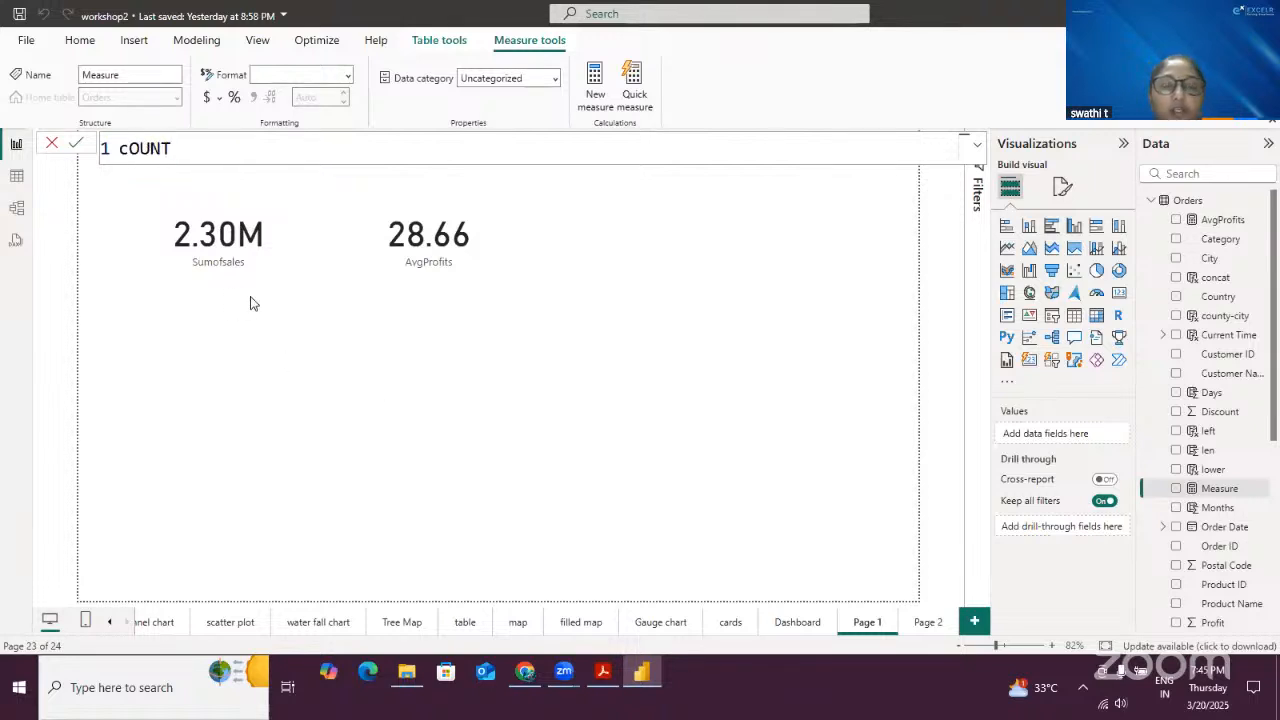
key("BackSpace")
key("BackSpace")
key("BackSpace")
key("BackSpace")
key("BackSpace")
type("co")
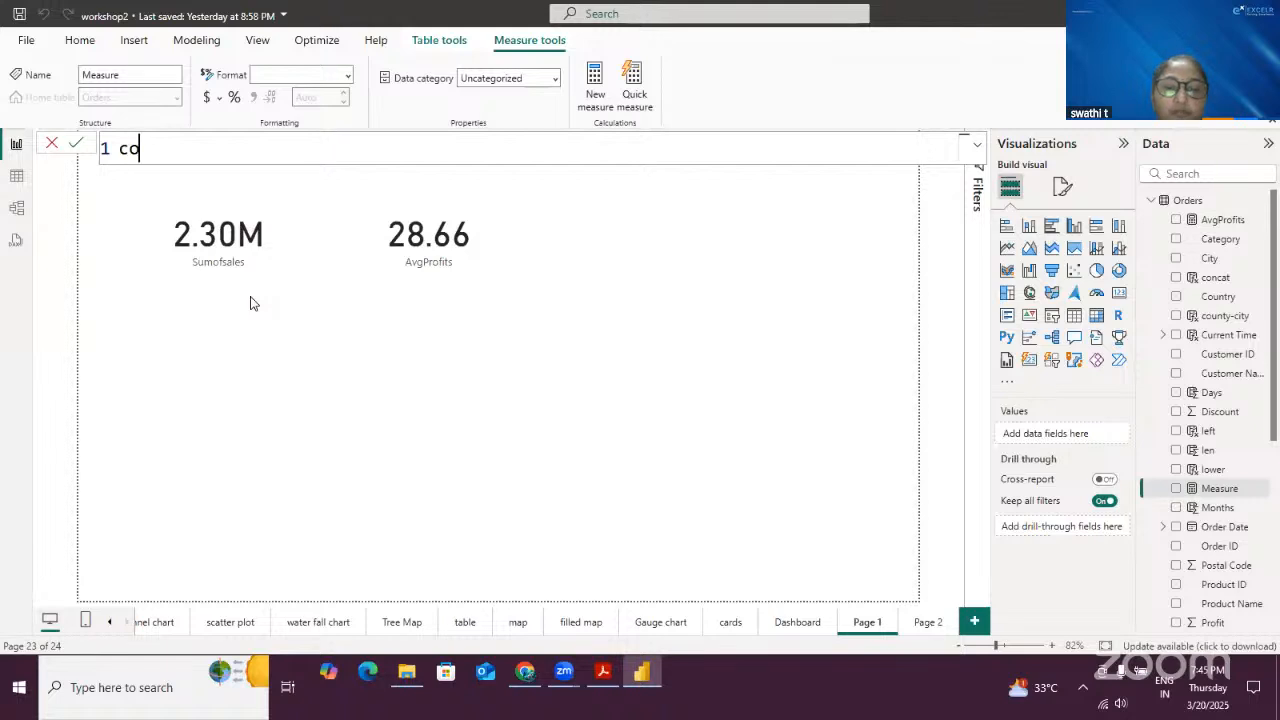
type("unt = cou")
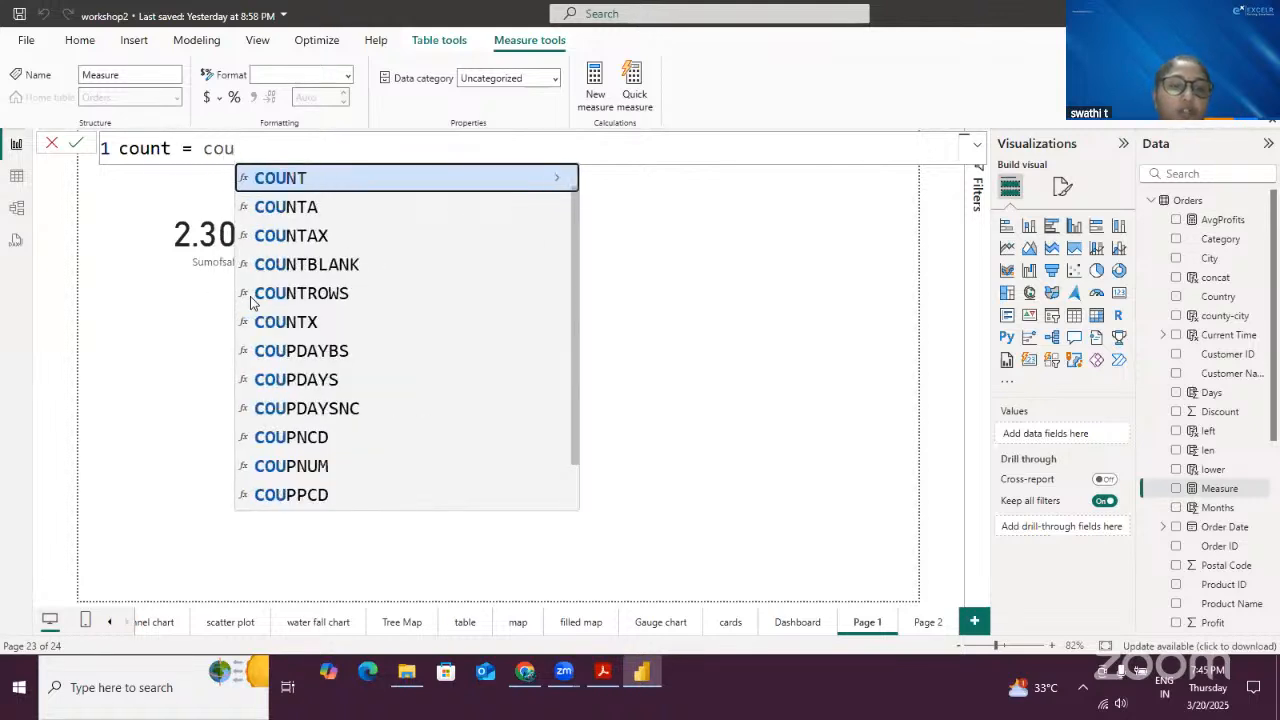
key("Tab")
type("or")
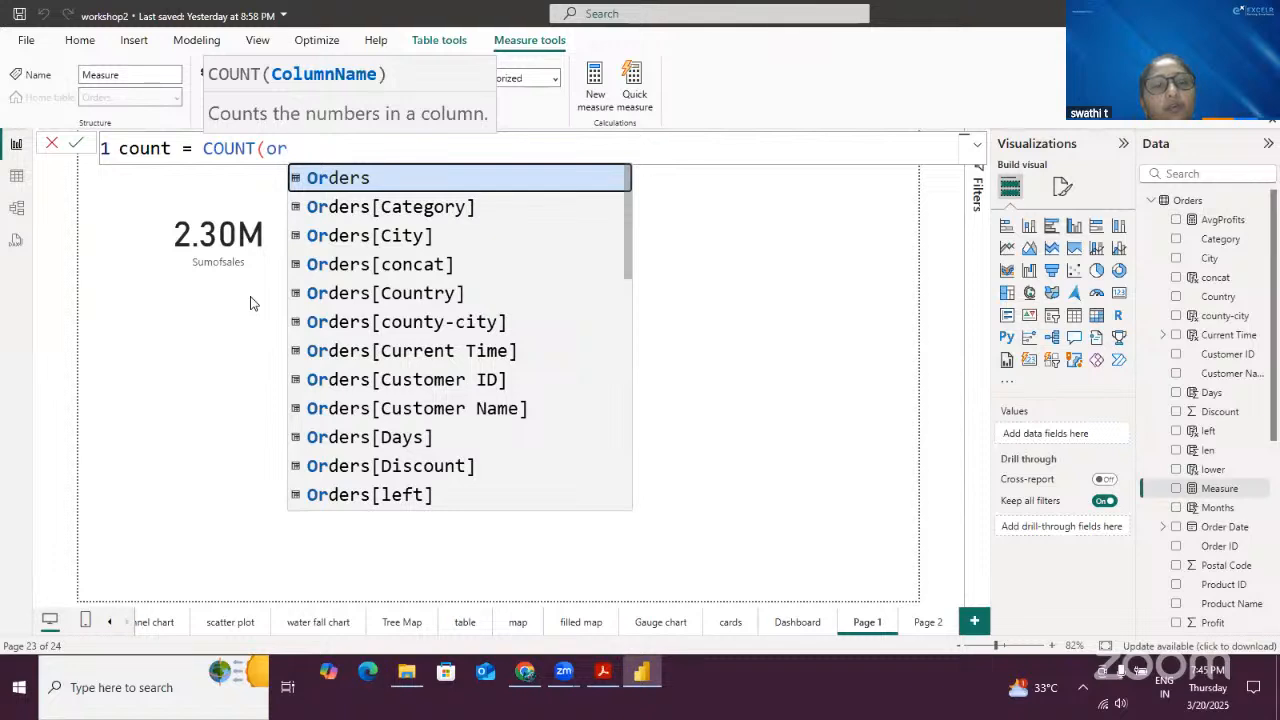
left_click(452, 378)
type(")")
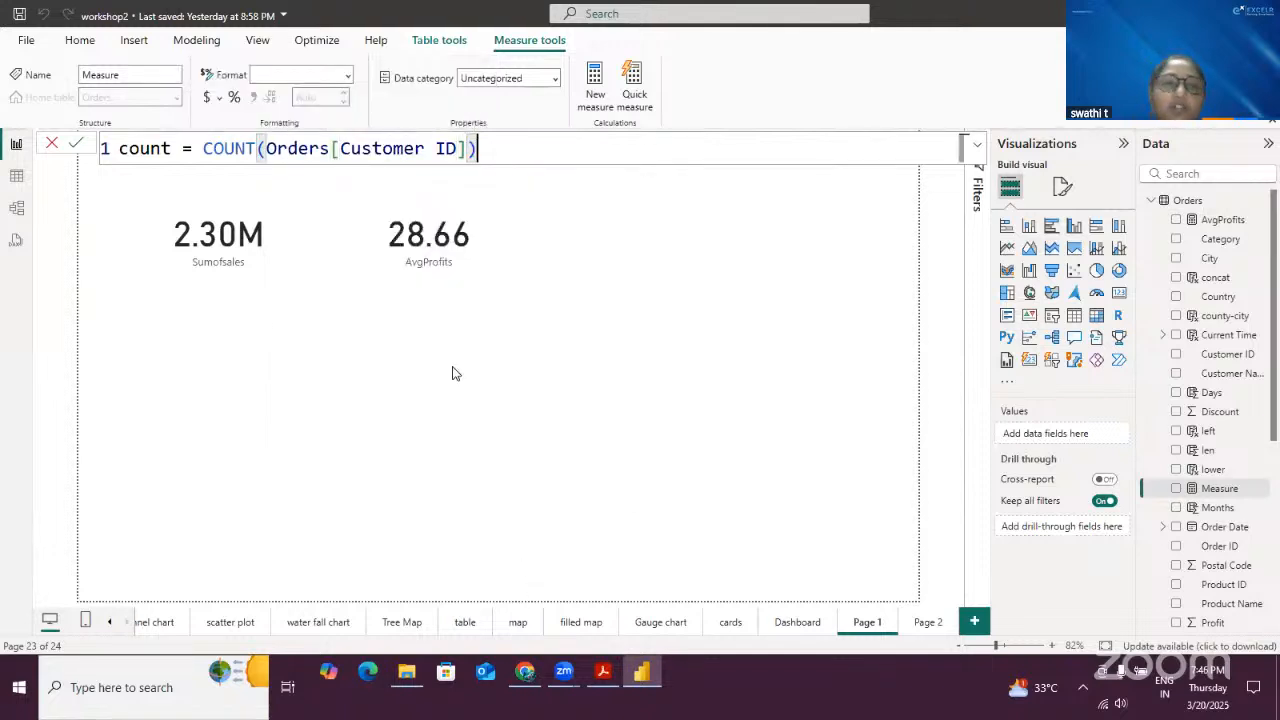
left_click(76, 143)
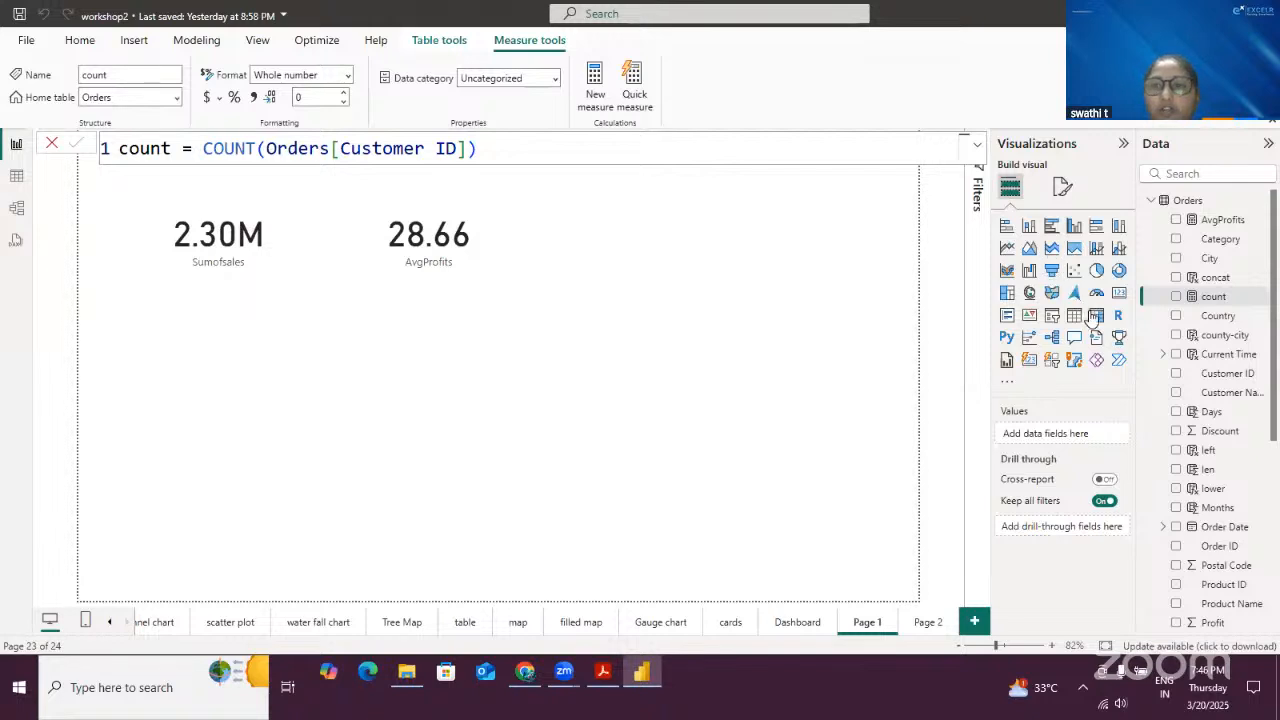
- Add a card visual showing the count measure below the Sumofsales card
left_click(1119, 292)
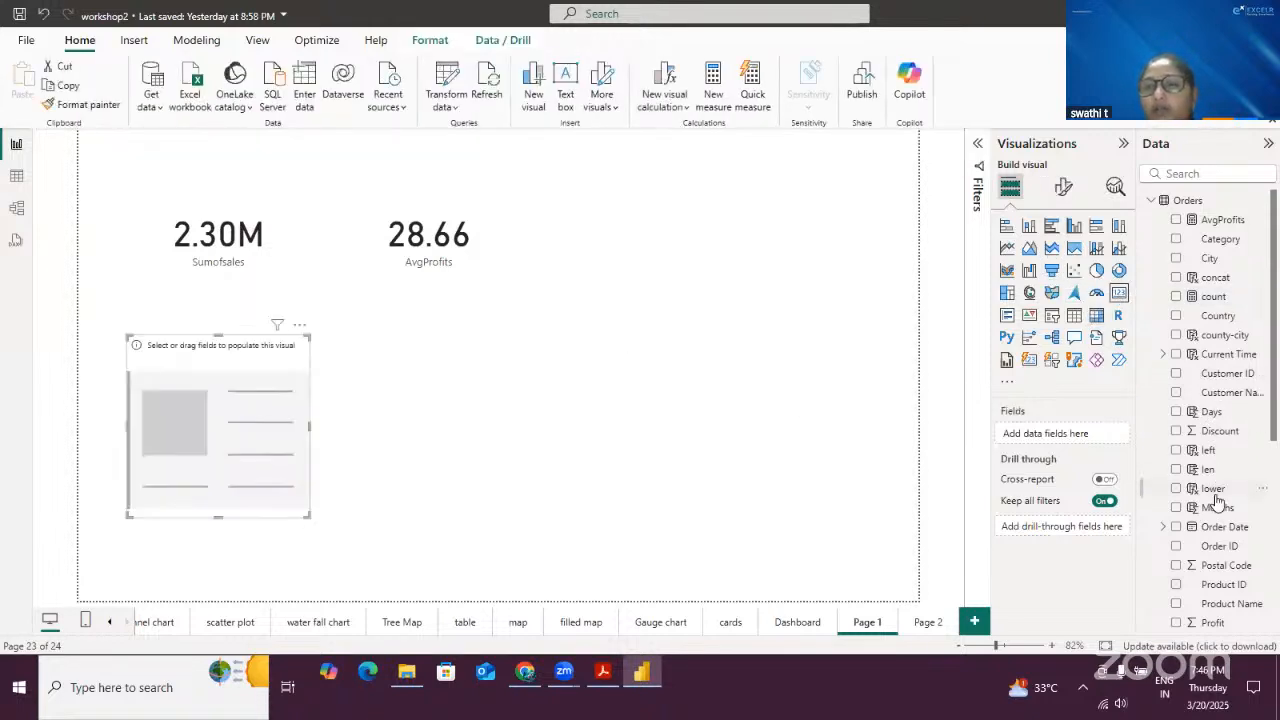
left_click_drag(1205, 296, 272, 400)
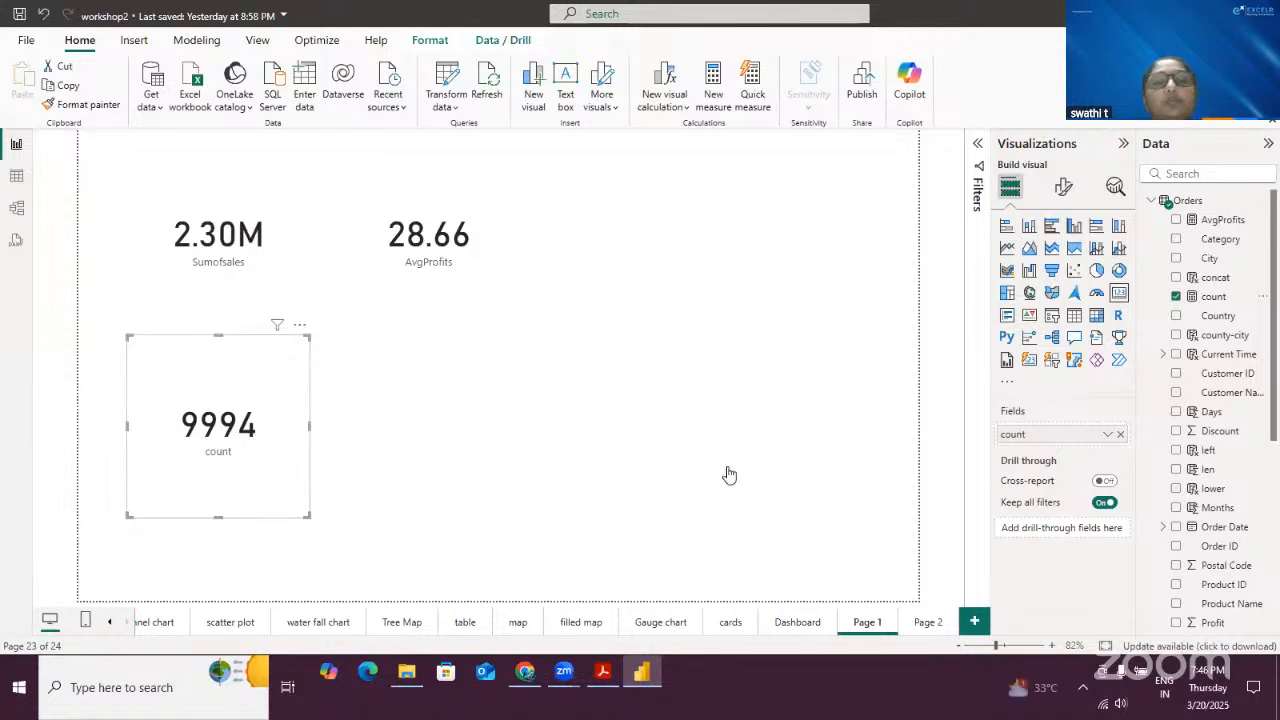
left_click(456, 420)
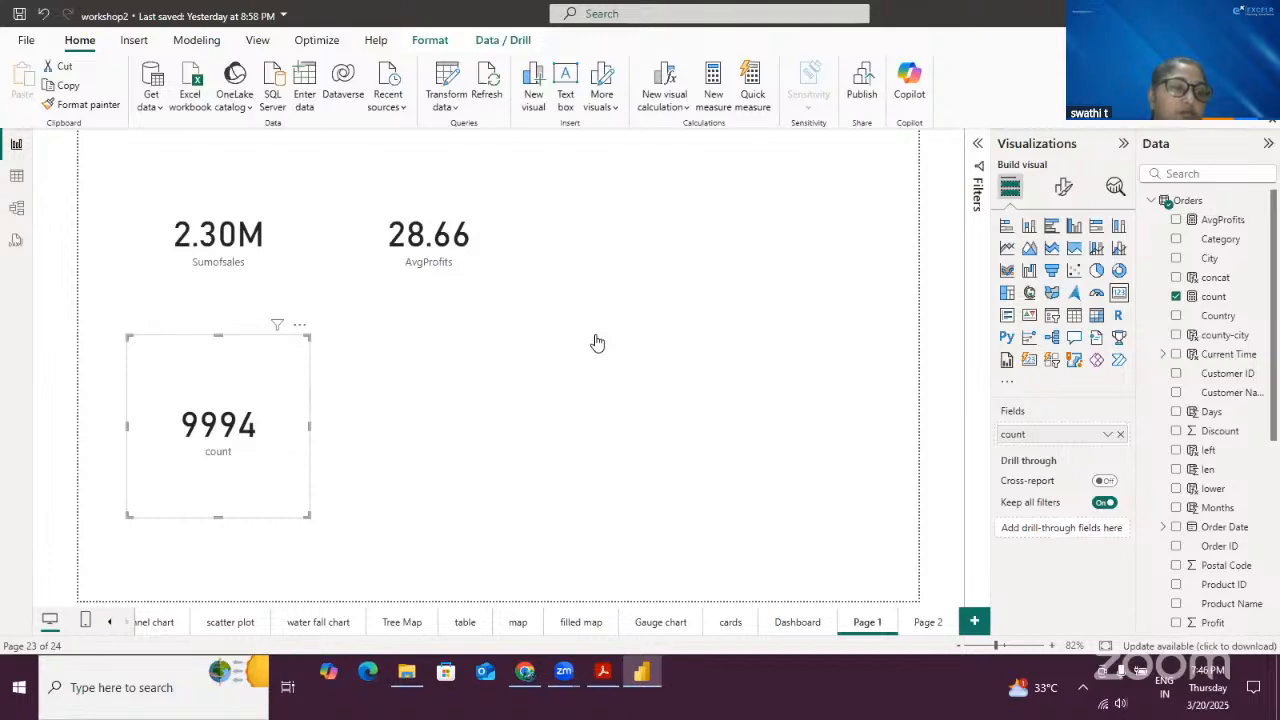
left_click(535, 468)
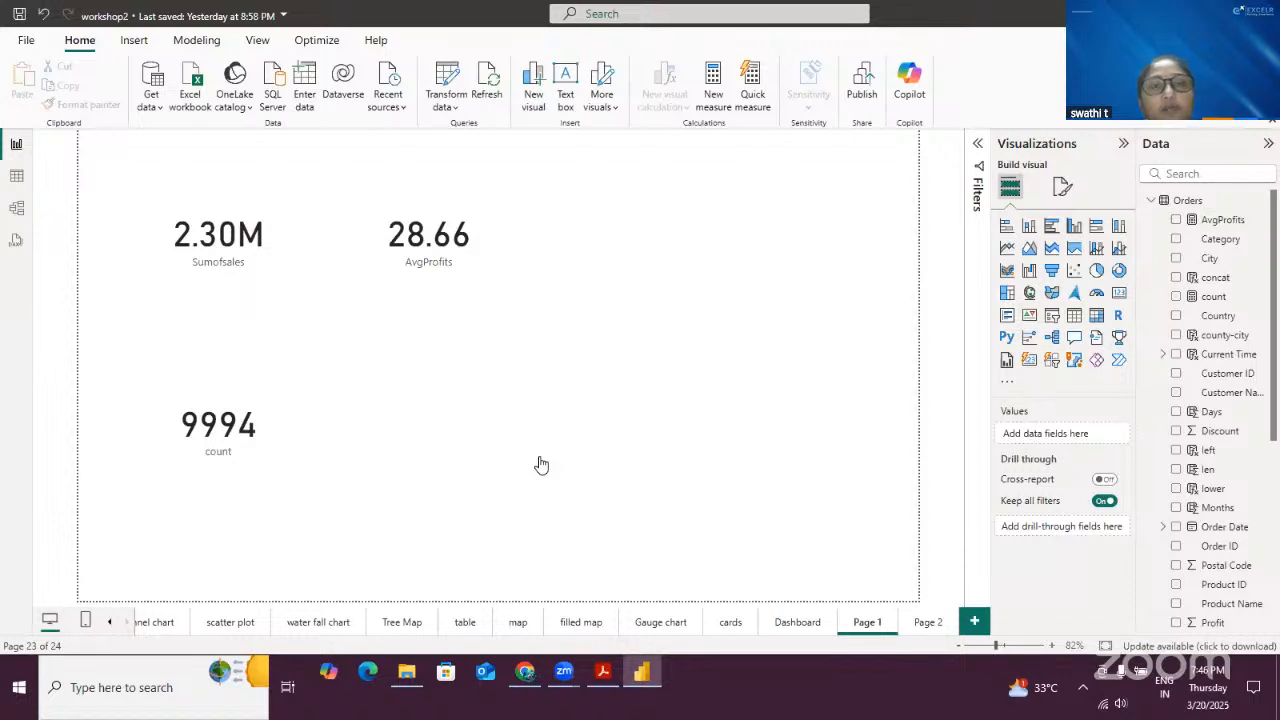
- Select the Sumofsales and AvgProfits cards in turn to review their measures
left_click(290, 208)
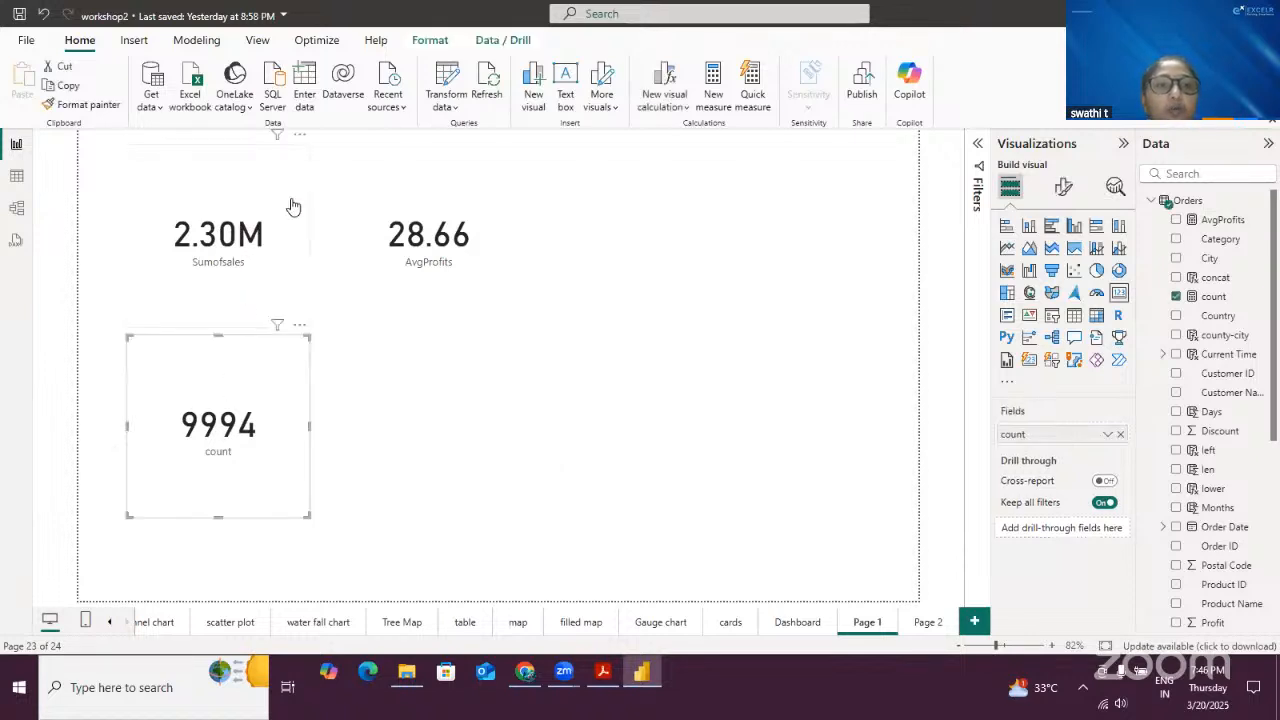
left_click(442, 195)
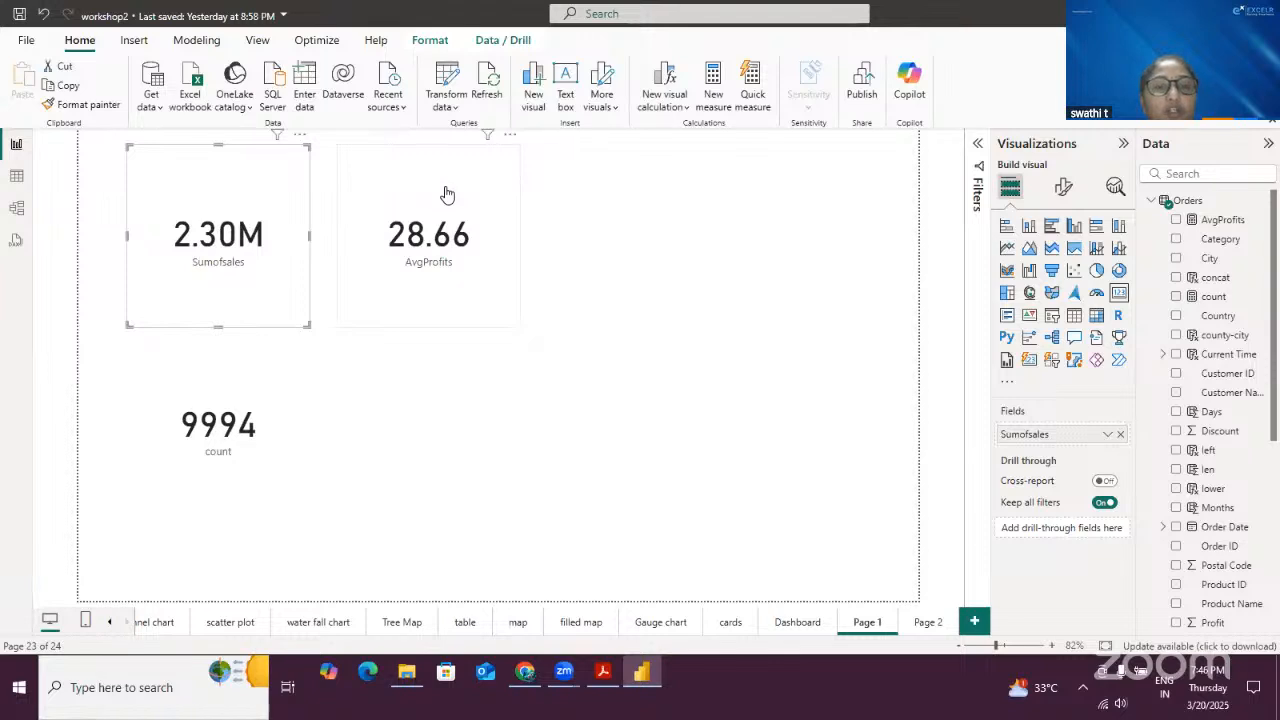
left_click(571, 466)
left_click(473, 301)
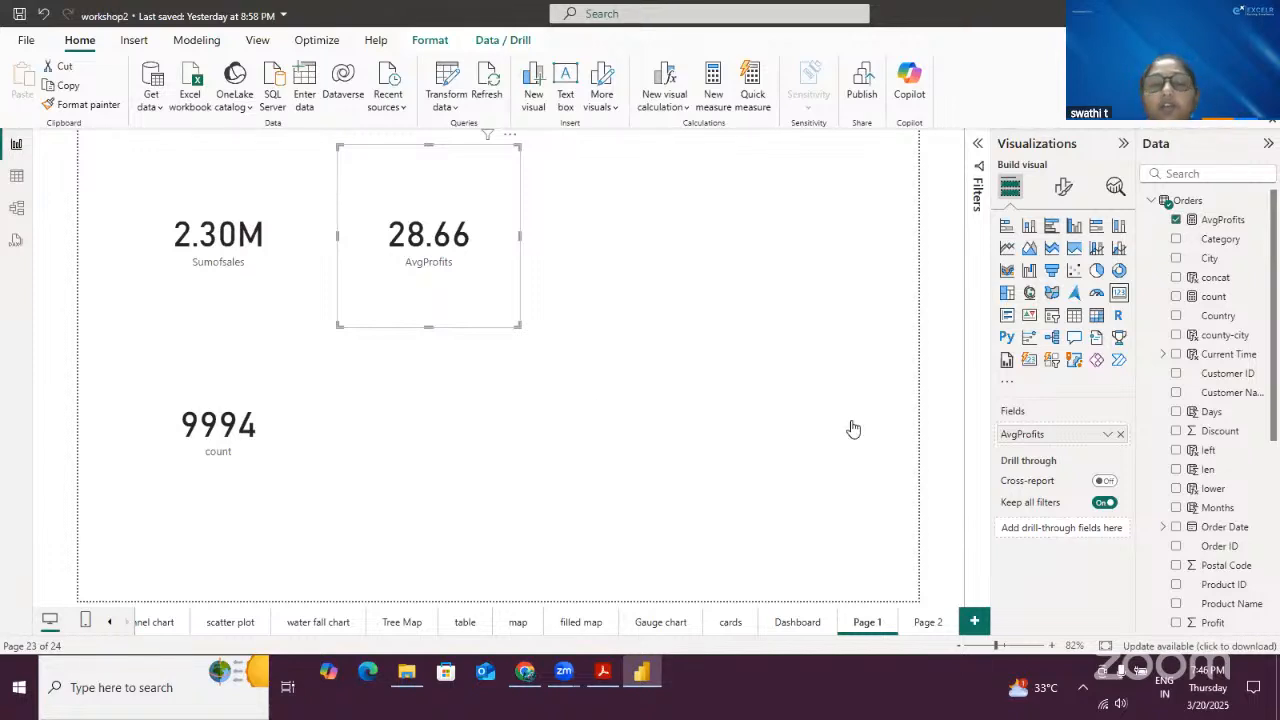
left_click(447, 448)
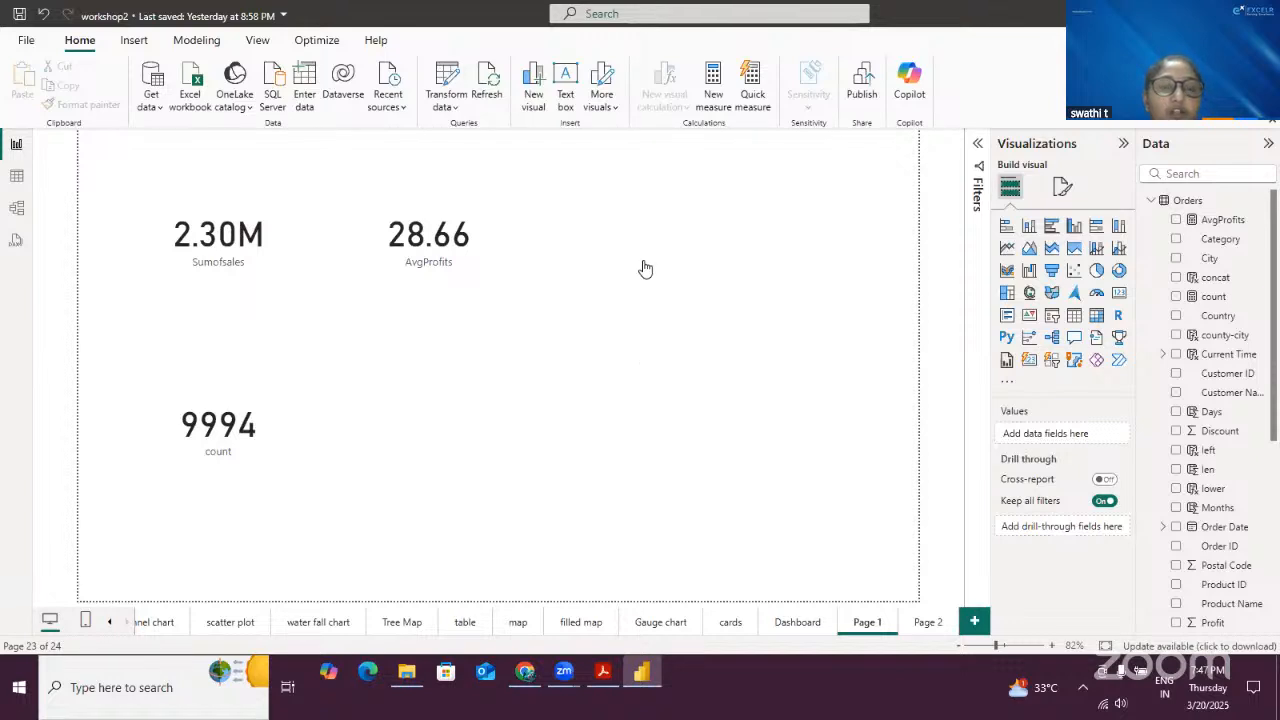
- Switch to table view and inspect the Sales column of the Orders table
left_click(17, 178)
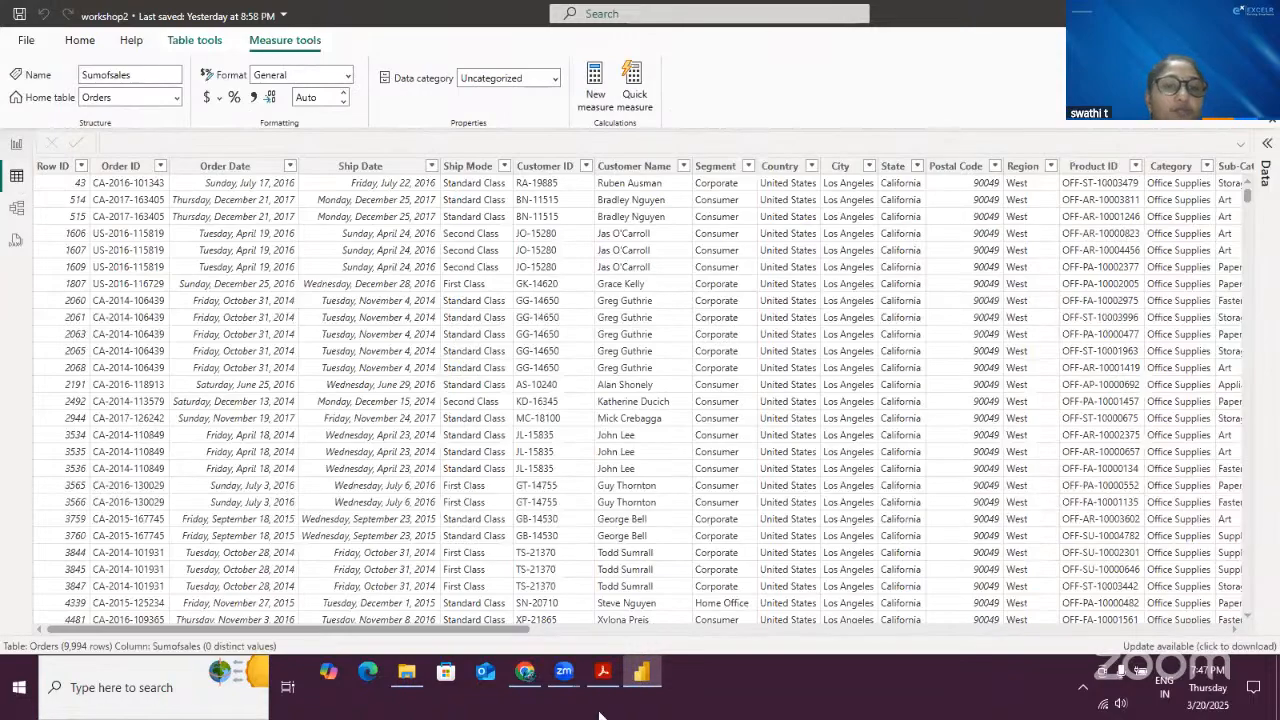
left_click_drag(522, 628, 967, 628)
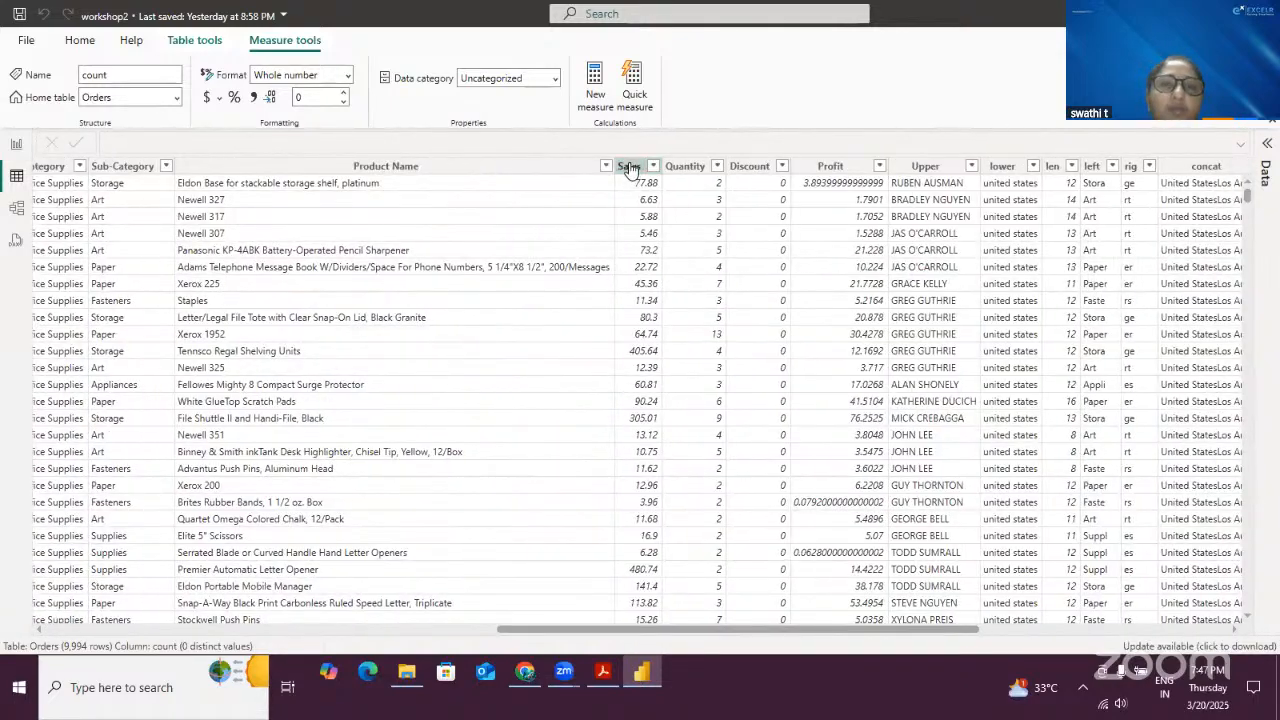
left_click(629, 168)
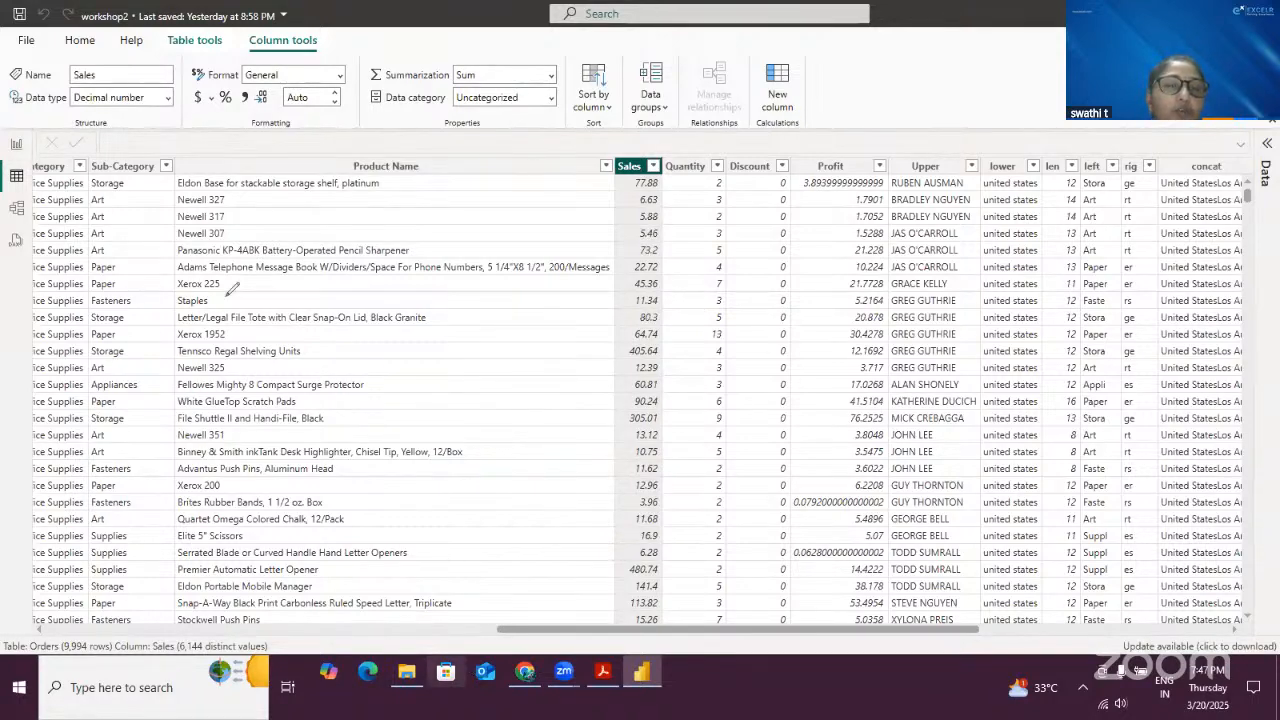
mouse_move(227, 294)
left_mouse_down()
mouse_move(219, 268)
mouse_move(229, 282)
left_mouse_up()
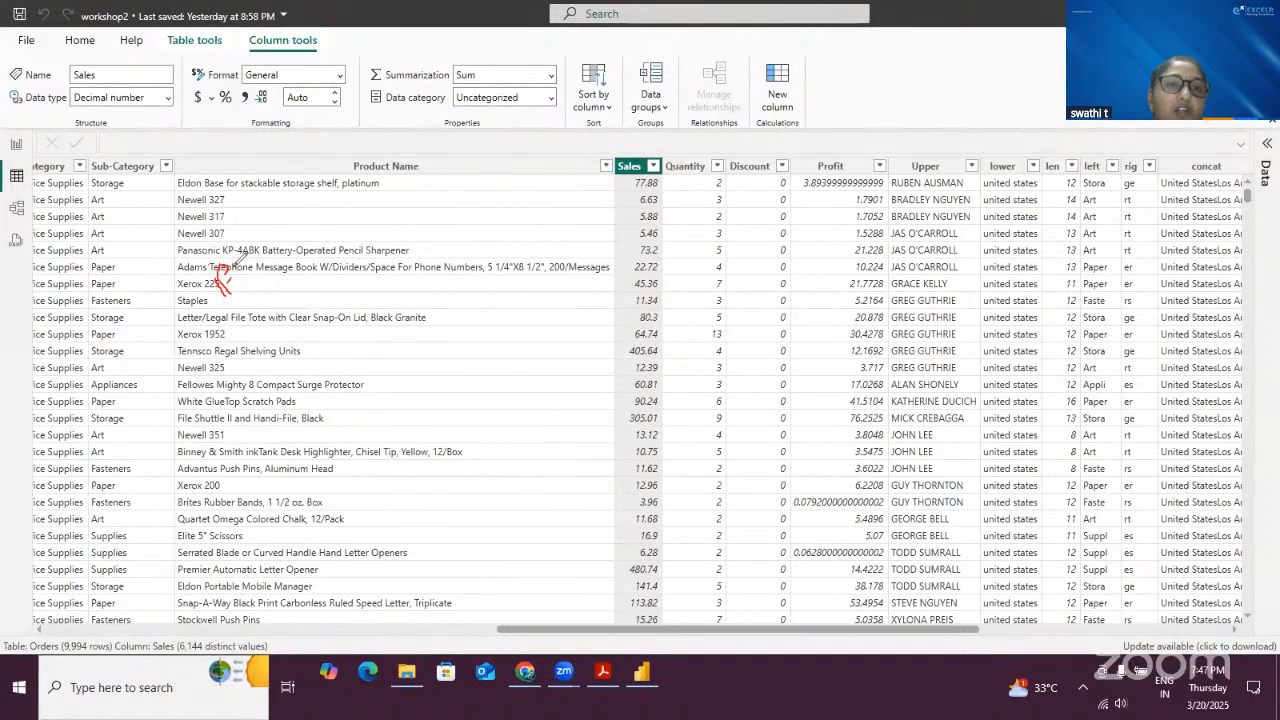
mouse_move(282, 250)
left_mouse_down()
mouse_move(284, 262)
mouse_move(300, 256)
mouse_move(376, 198)
mouse_move(462, 208)
mouse_move(493, 152)
left_mouse_up()
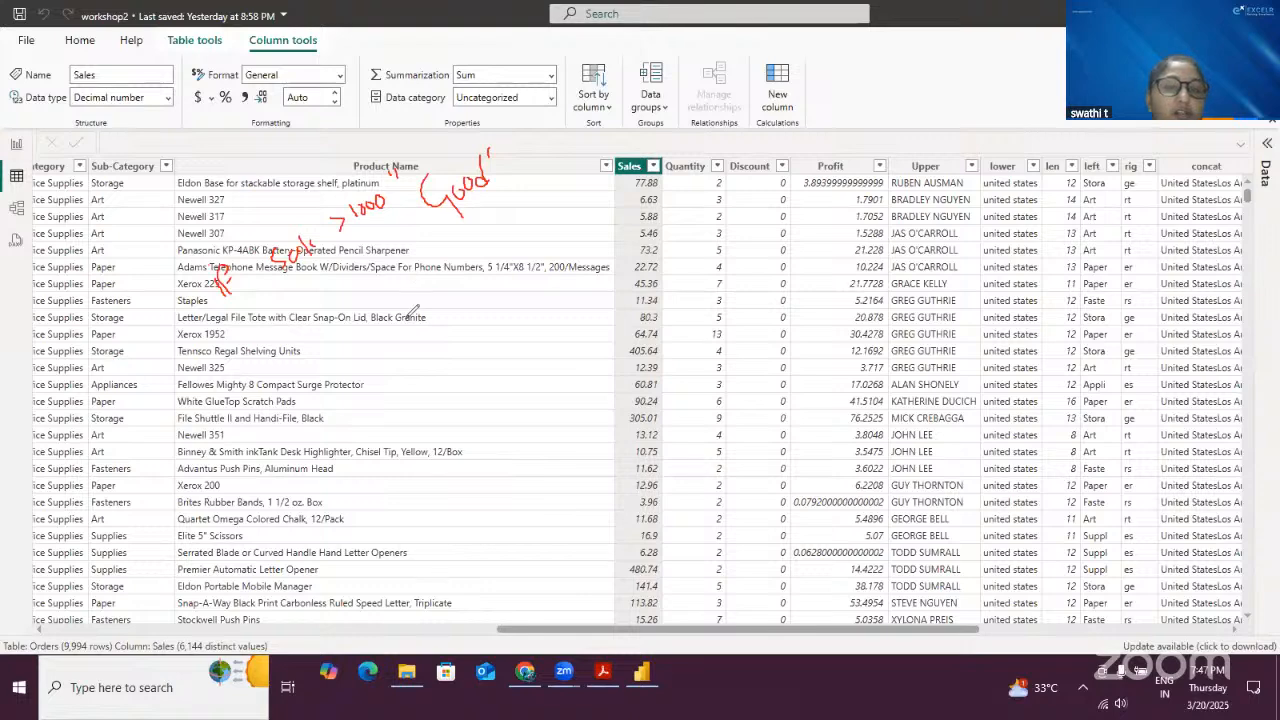
mouse_move(268, 359)
left_mouse_down()
mouse_move(272, 348)
mouse_move(291, 370)
left_mouse_up()
mouse_move(277, 326)
left_mouse_down()
mouse_move(294, 358)
mouse_move(306, 336)
left_mouse_up()
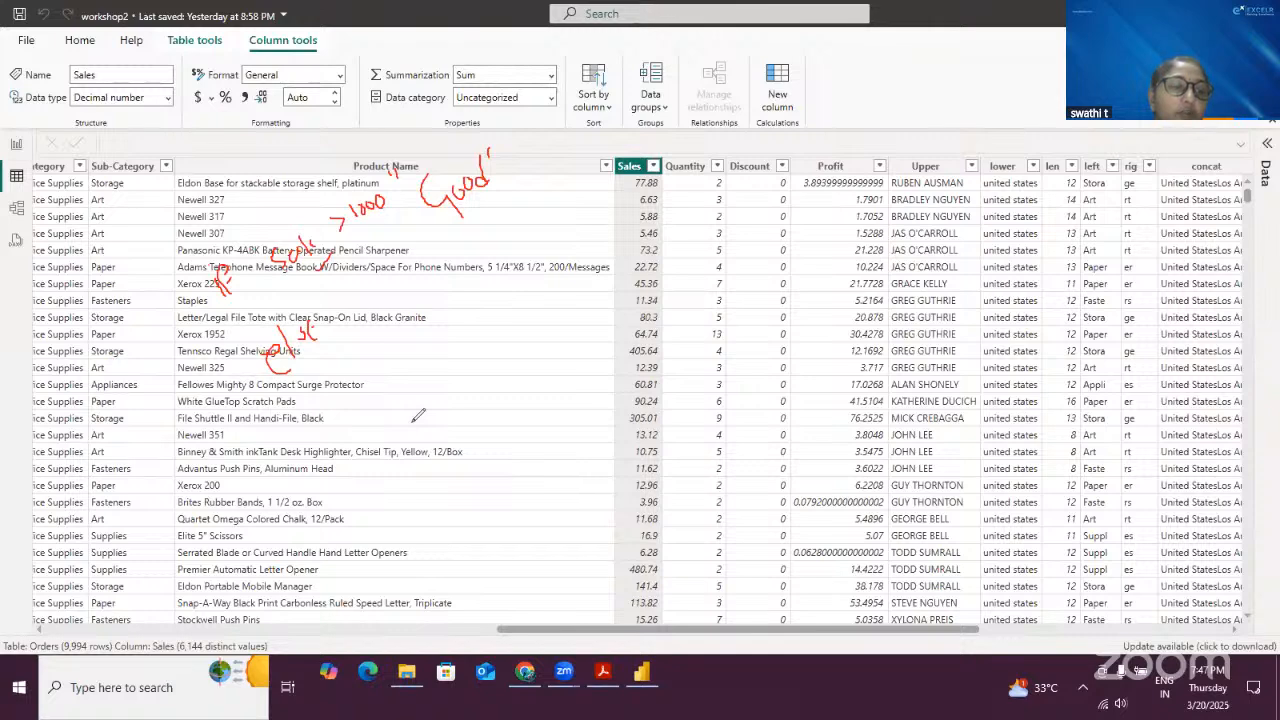
mouse_move(370, 312)
left_mouse_down()
mouse_move(400, 314)
mouse_move(412, 288)
mouse_move(410, 306)
mouse_move(403, 272)
left_mouse_up()
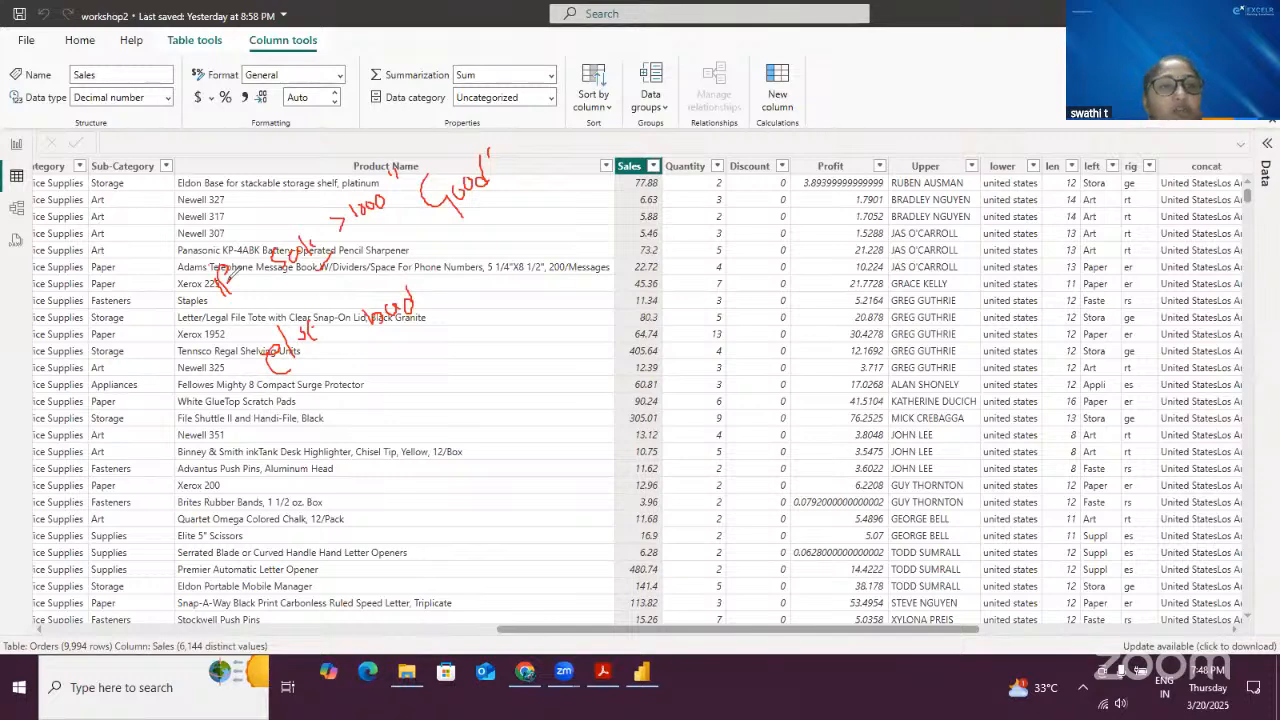
mouse_move(426, 187)
left_mouse_down()
mouse_move(172, 242)
mouse_move(245, 442)
left_mouse_up()
mouse_move(424, 190)
left_mouse_down()
mouse_move(434, 338)
mouse_move(245, 442)
left_mouse_up()
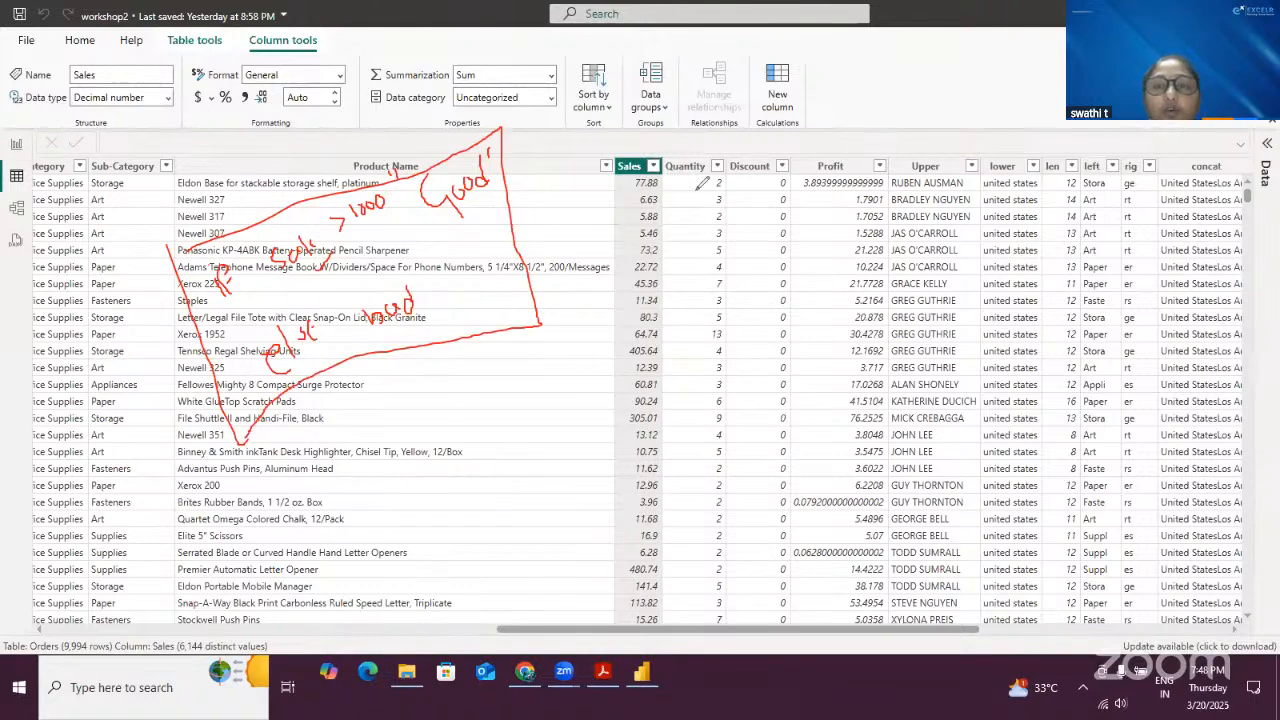
left_click_drag(594, 186, 626, 175)
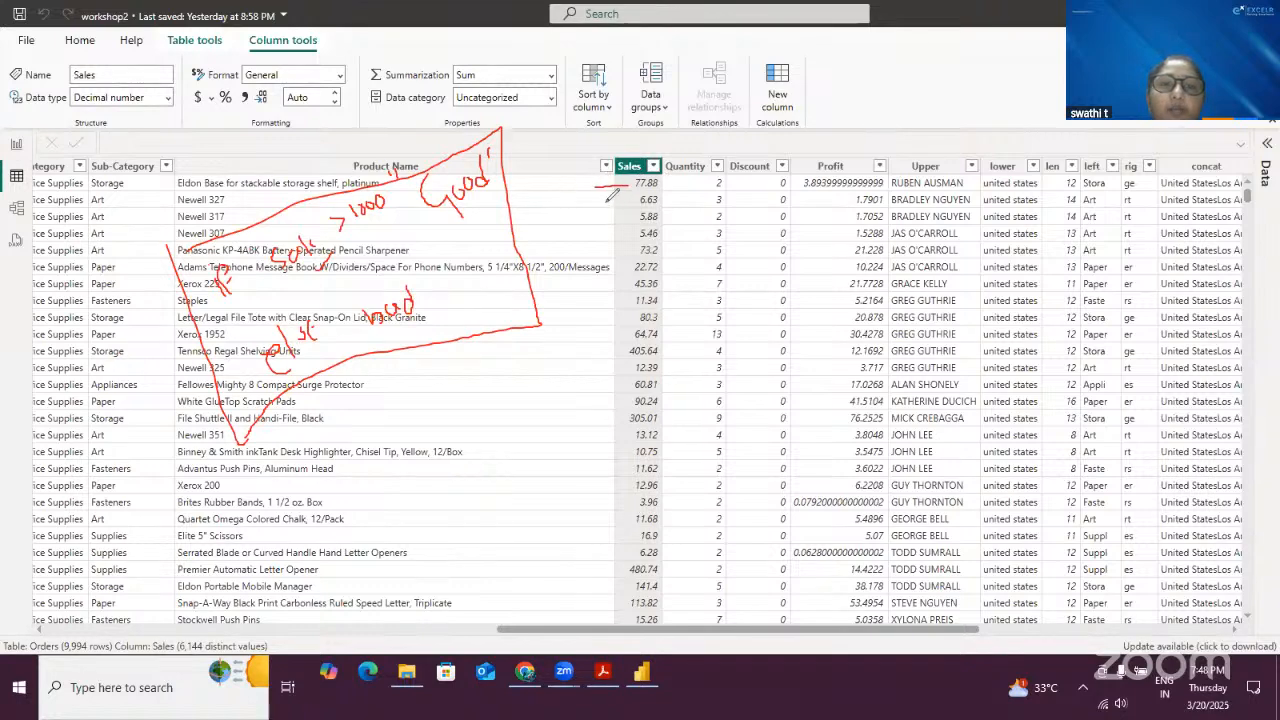
left_click_drag(600, 200, 620, 197)
left_click_drag(602, 210, 624, 215)
mouse_move(606, 234)
left_mouse_down()
mouse_move(624, 231)
mouse_move(626, 248)
left_mouse_up()
left_click_drag(612, 260, 626, 257)
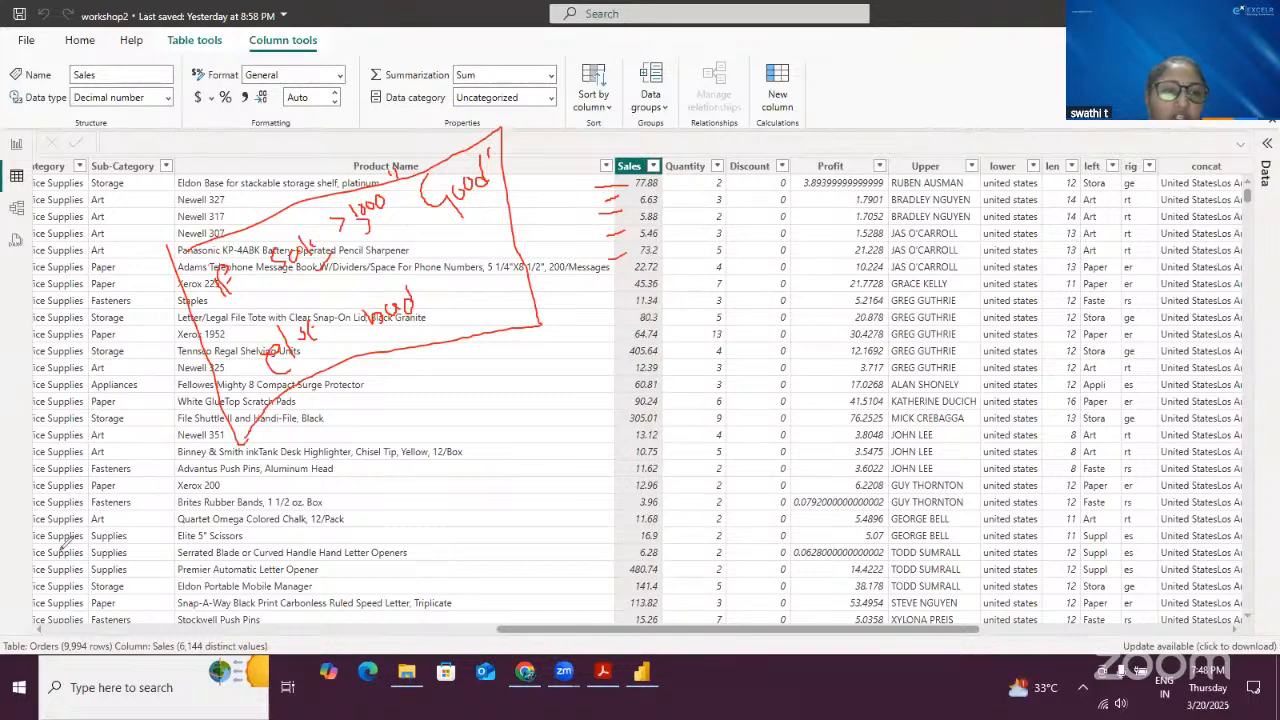
- Scroll through the Orders table rows and across its columns to review the data
scroll(690, 460, "down", 6)
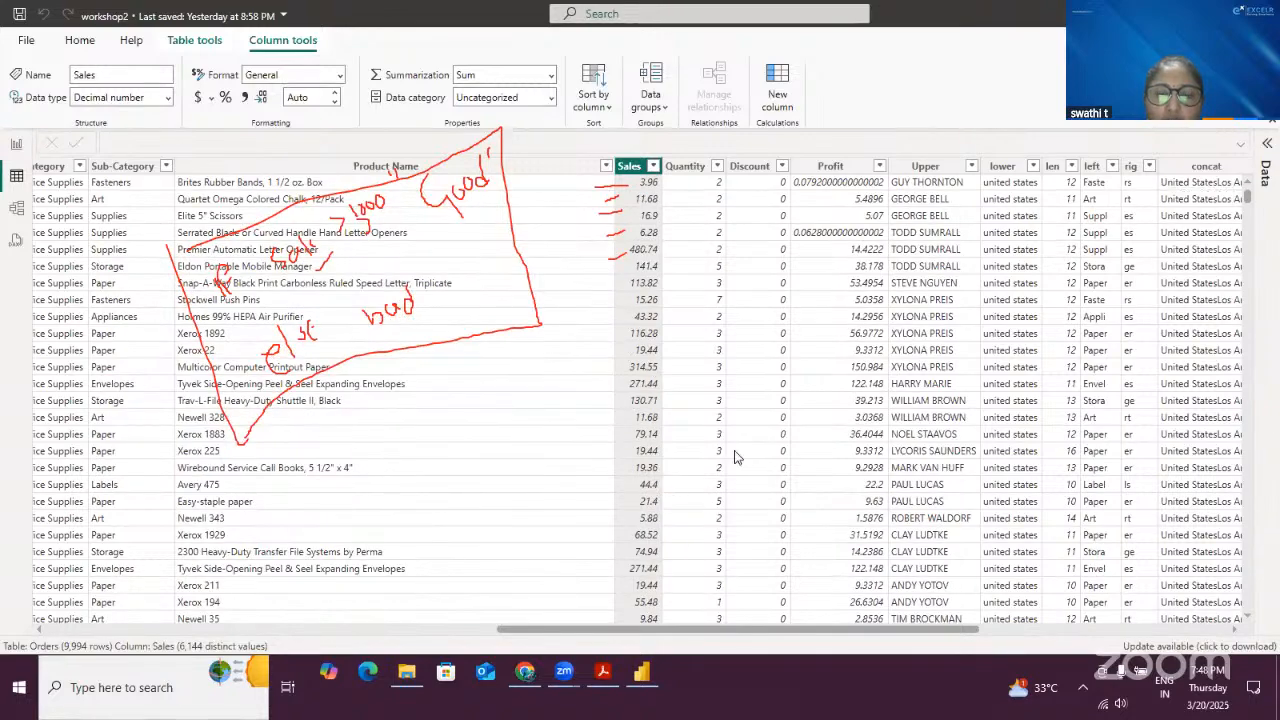
scroll(725, 478, "down", 5)
scroll(725, 535, "down", 6)
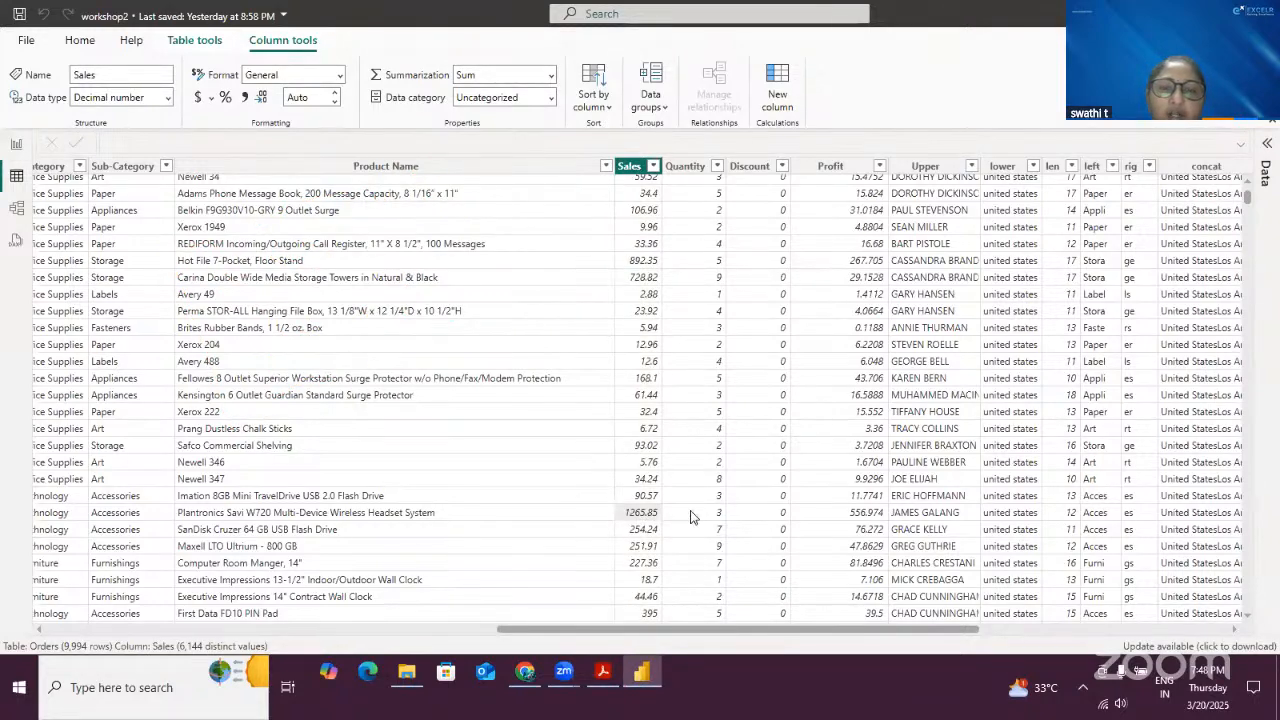
left_click(1147, 632)
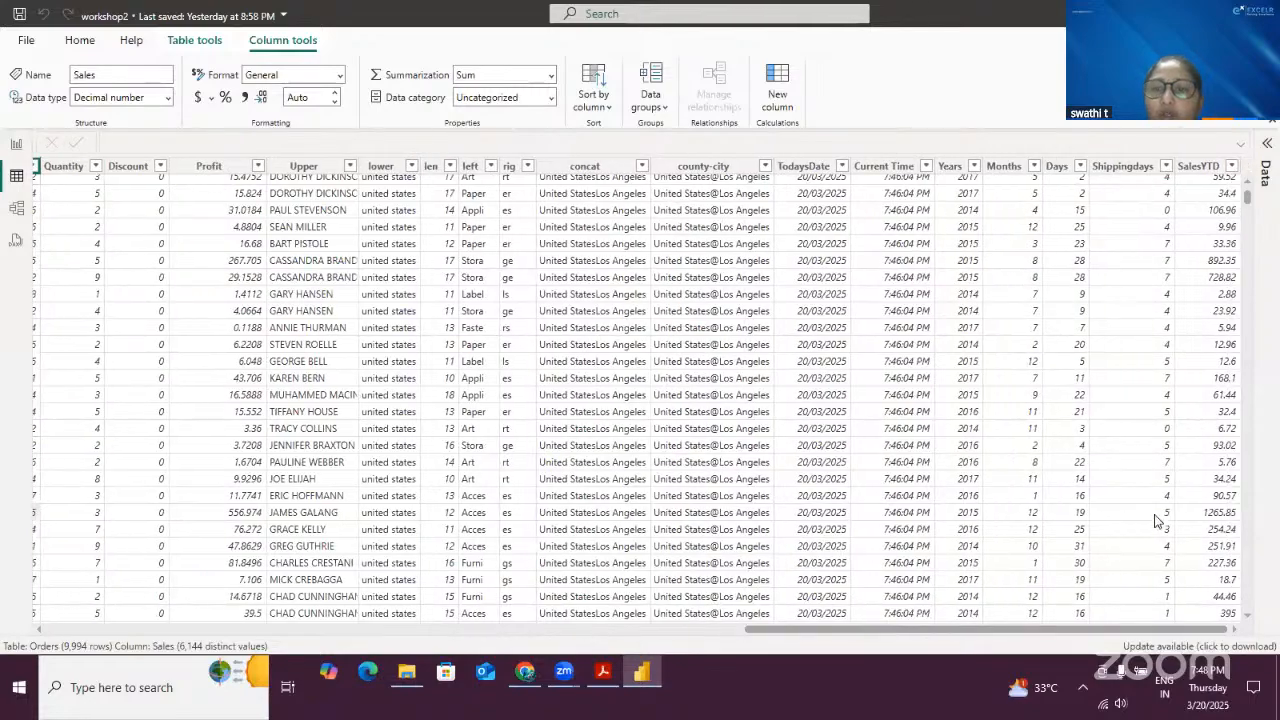
left_click_drag(854, 630, 150, 628)
scroll(357, 328, "up", 5)
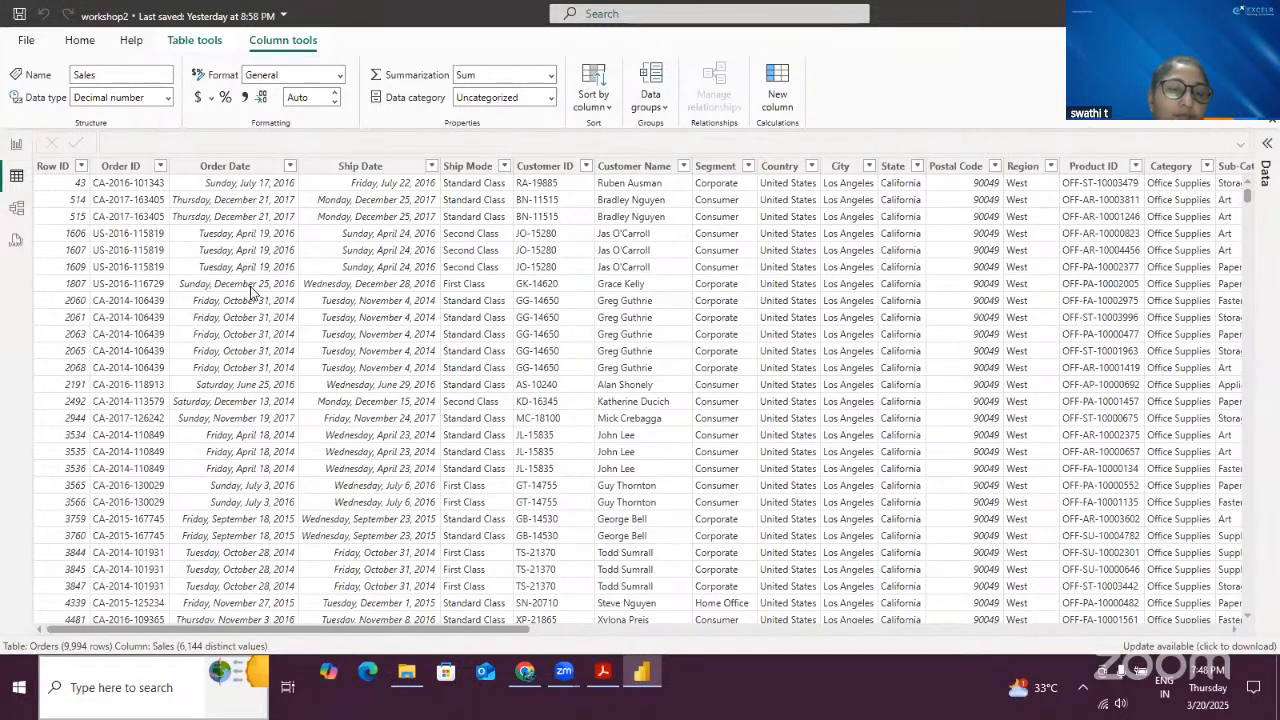
- Add a new calculated column named statusofsales and start its formula with the IF function
left_click(370, 587)
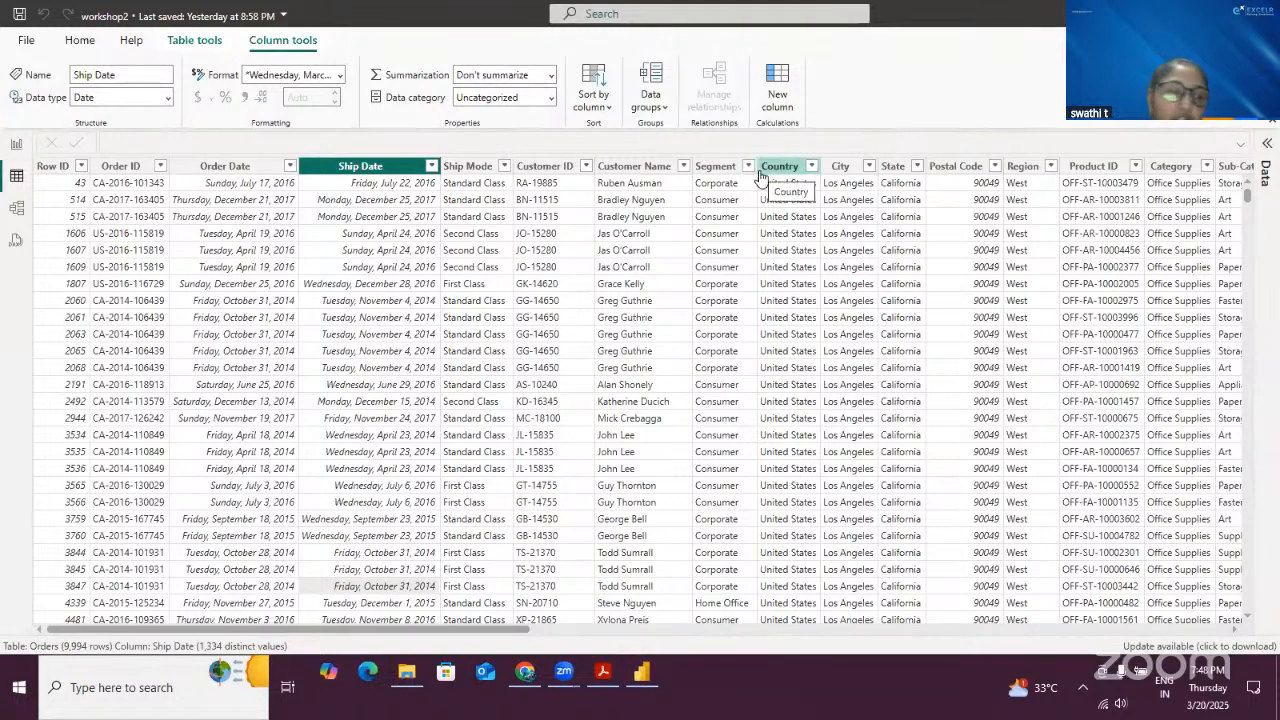
left_click(776, 97)
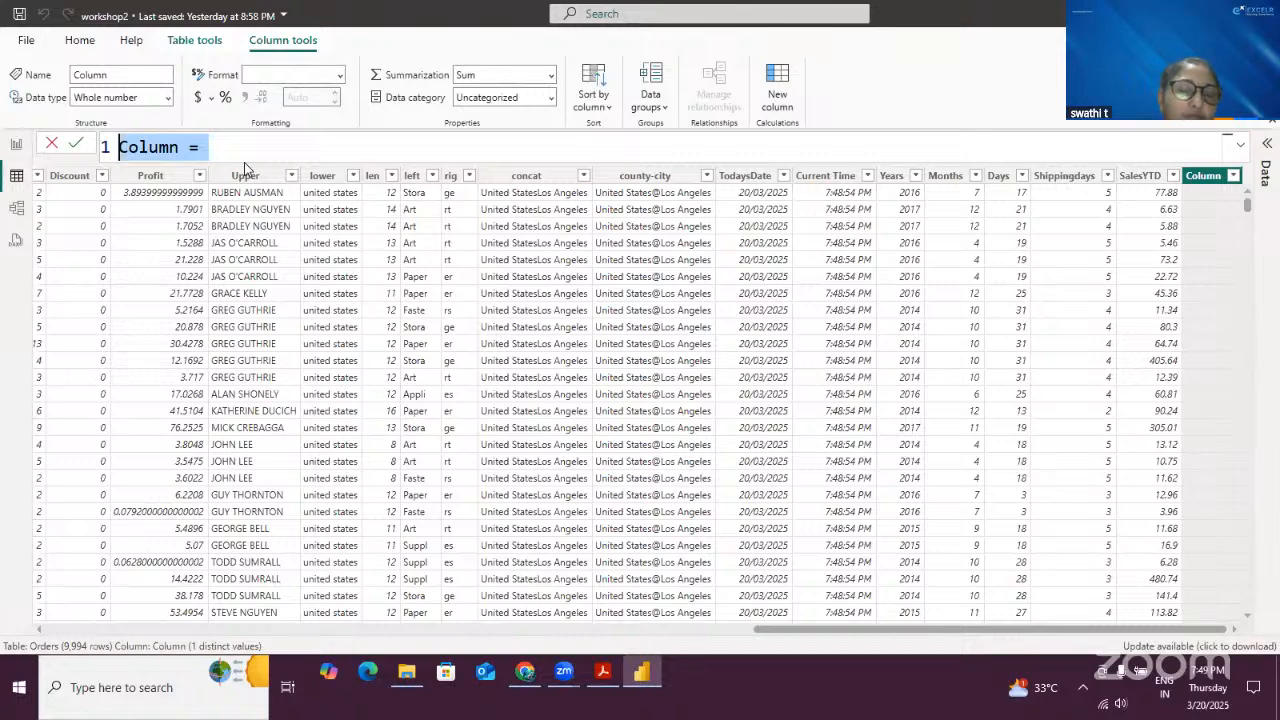
type("sta")
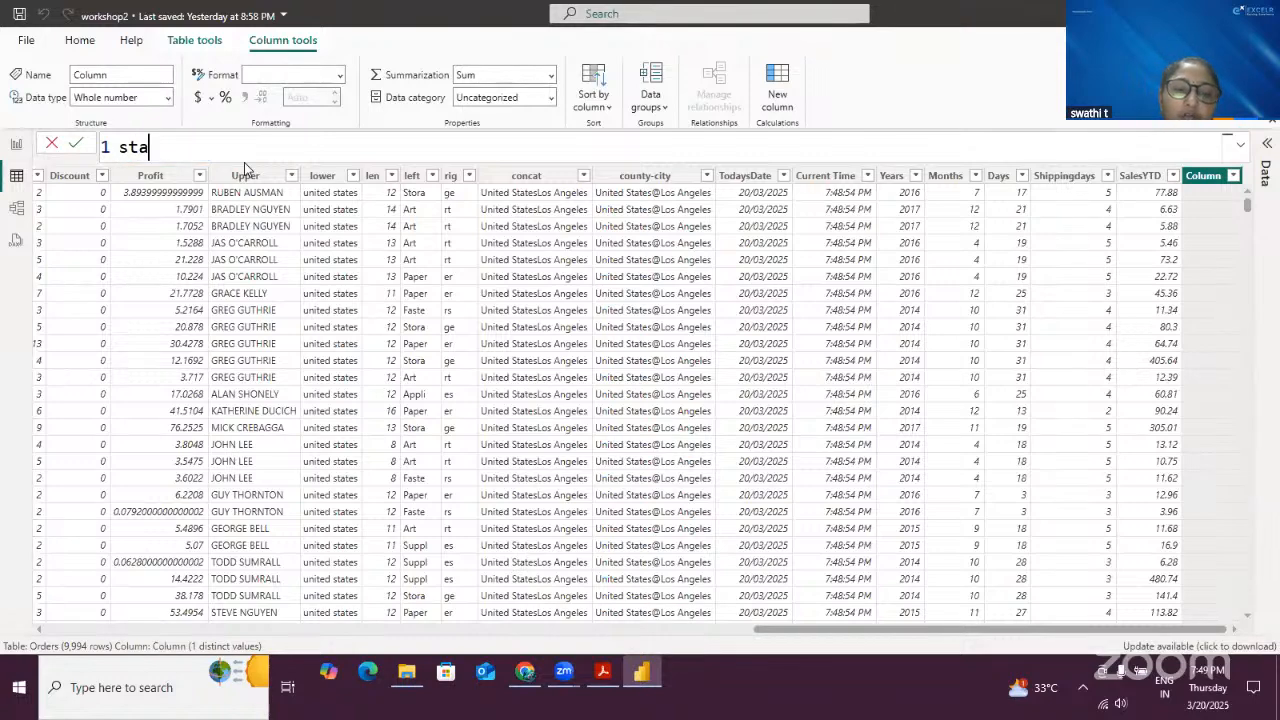
type("tuso")
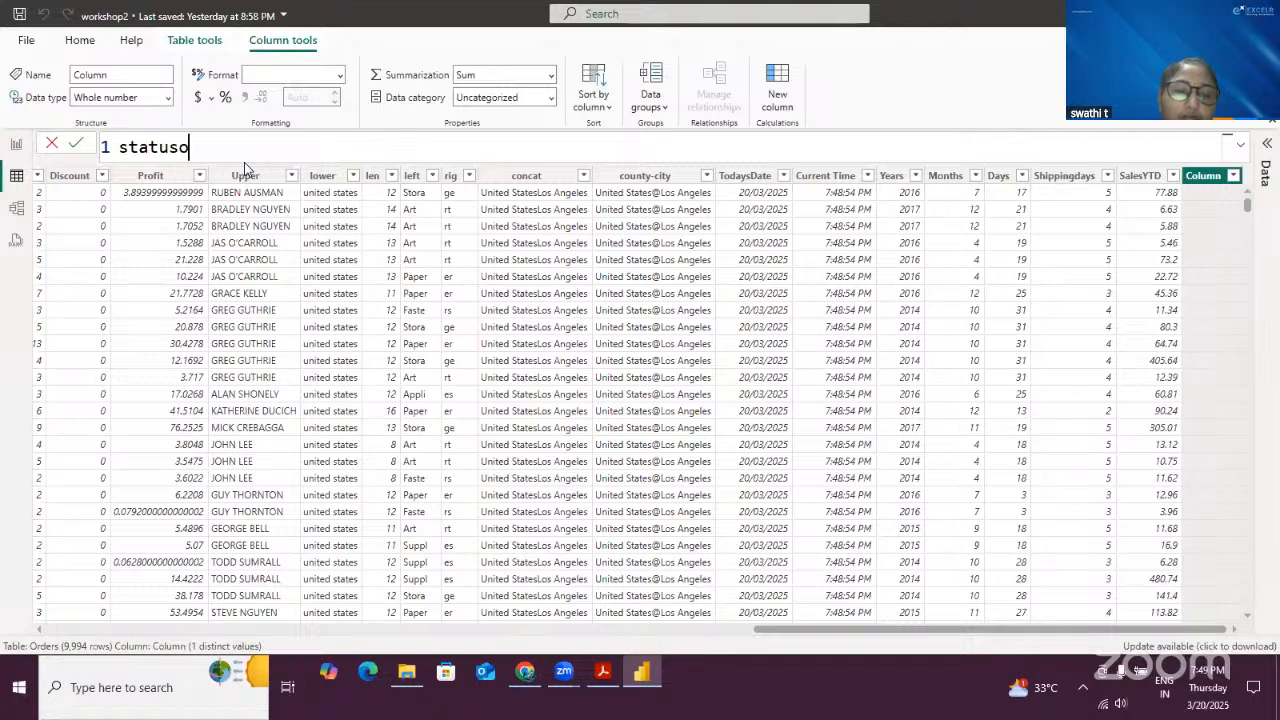
type("fsales")
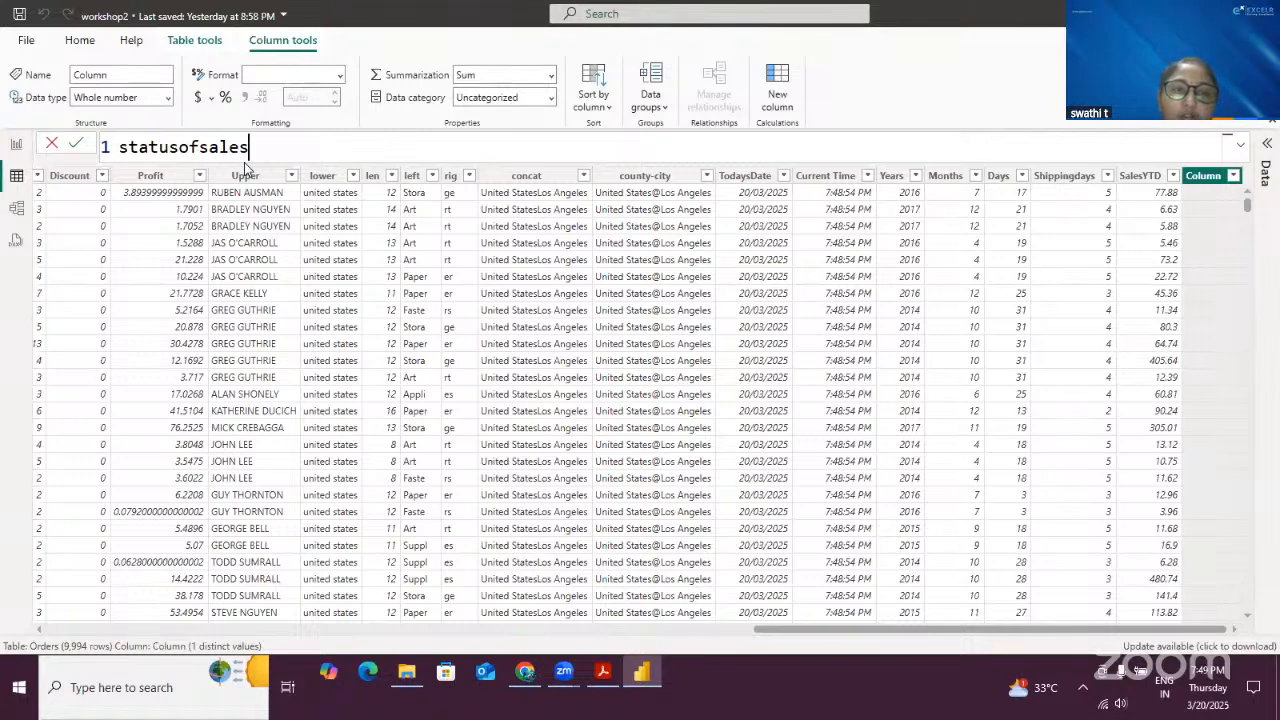
type(" = if")
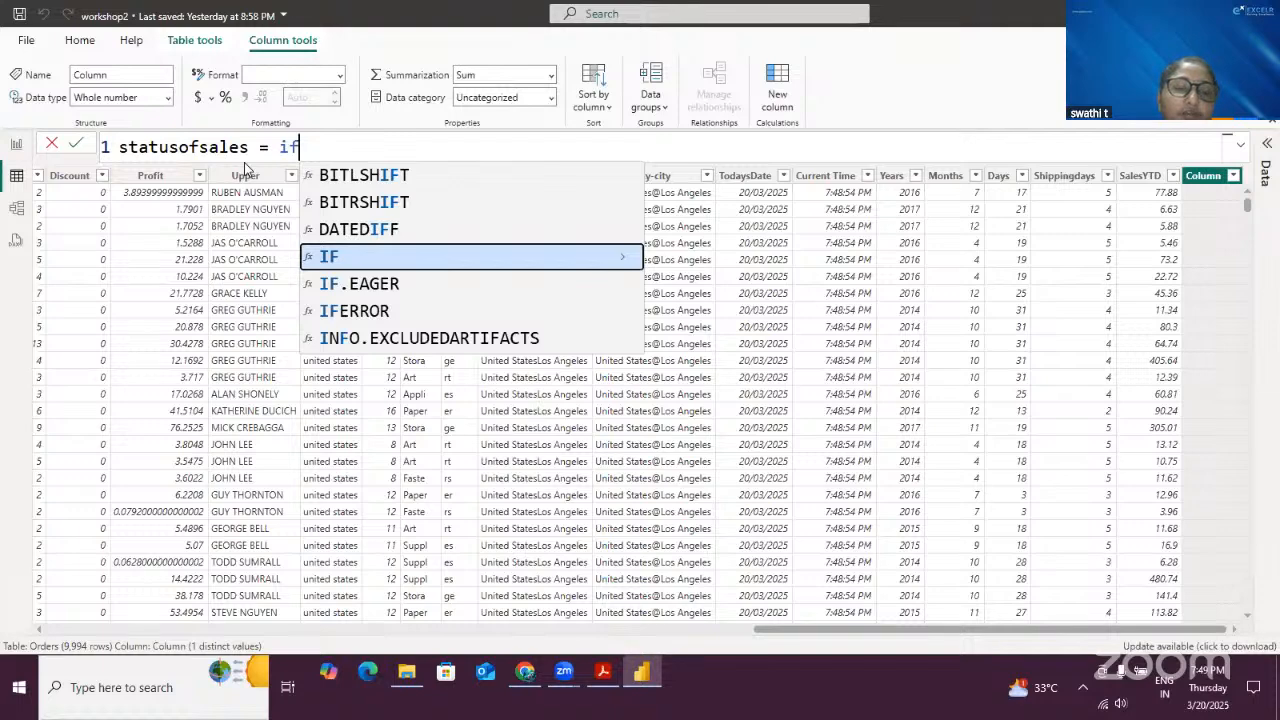
key("Tab")
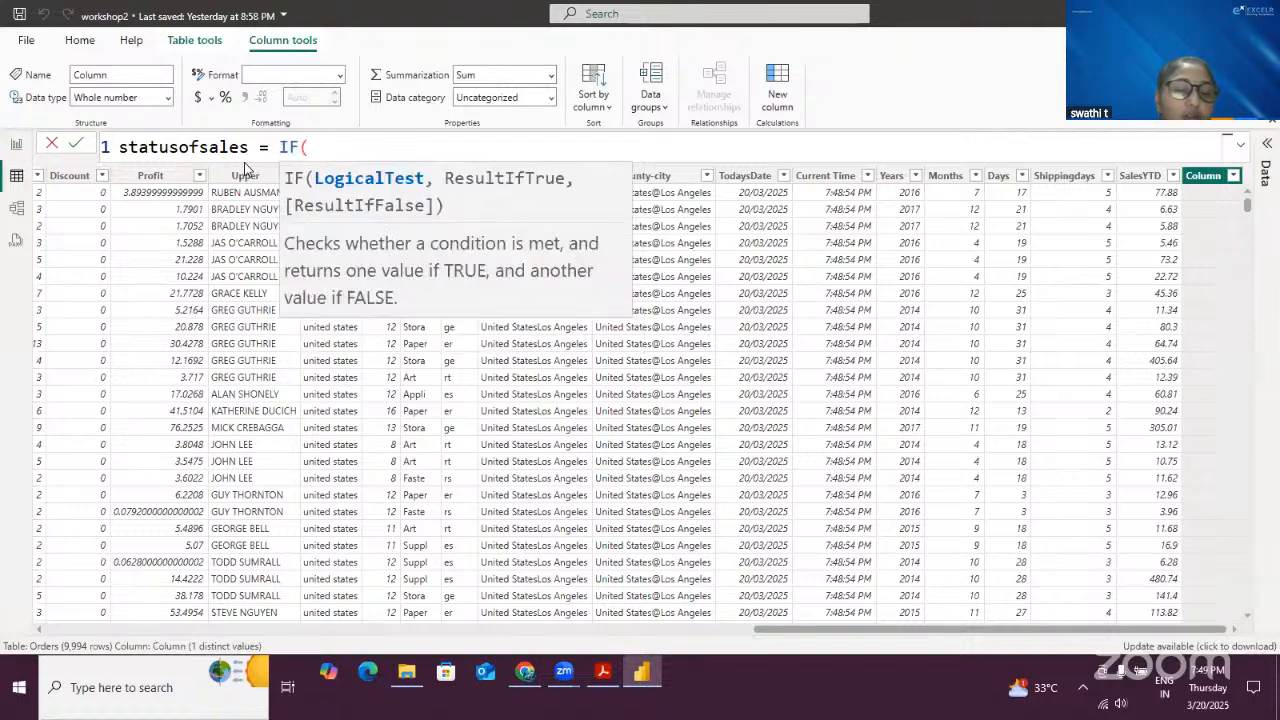
- Nest SUM inside the IF and choose Orders[Sales] as the summed column
type("sum")
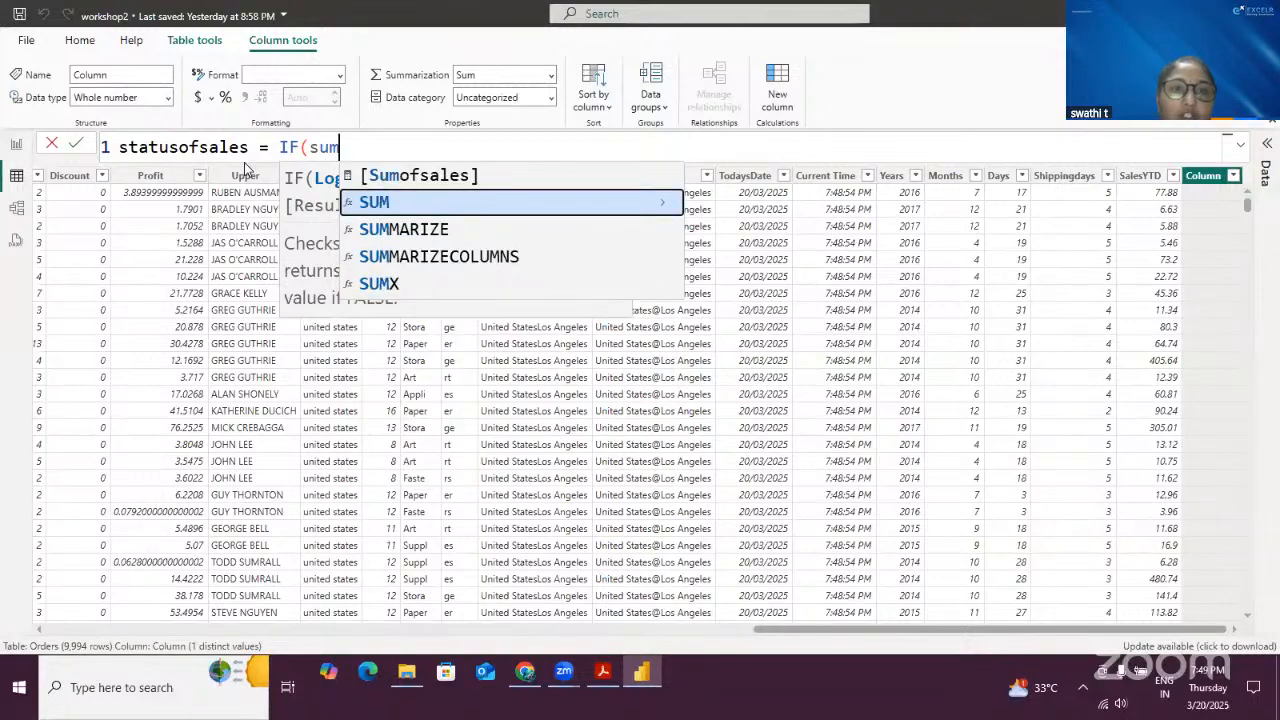
key("Tab")
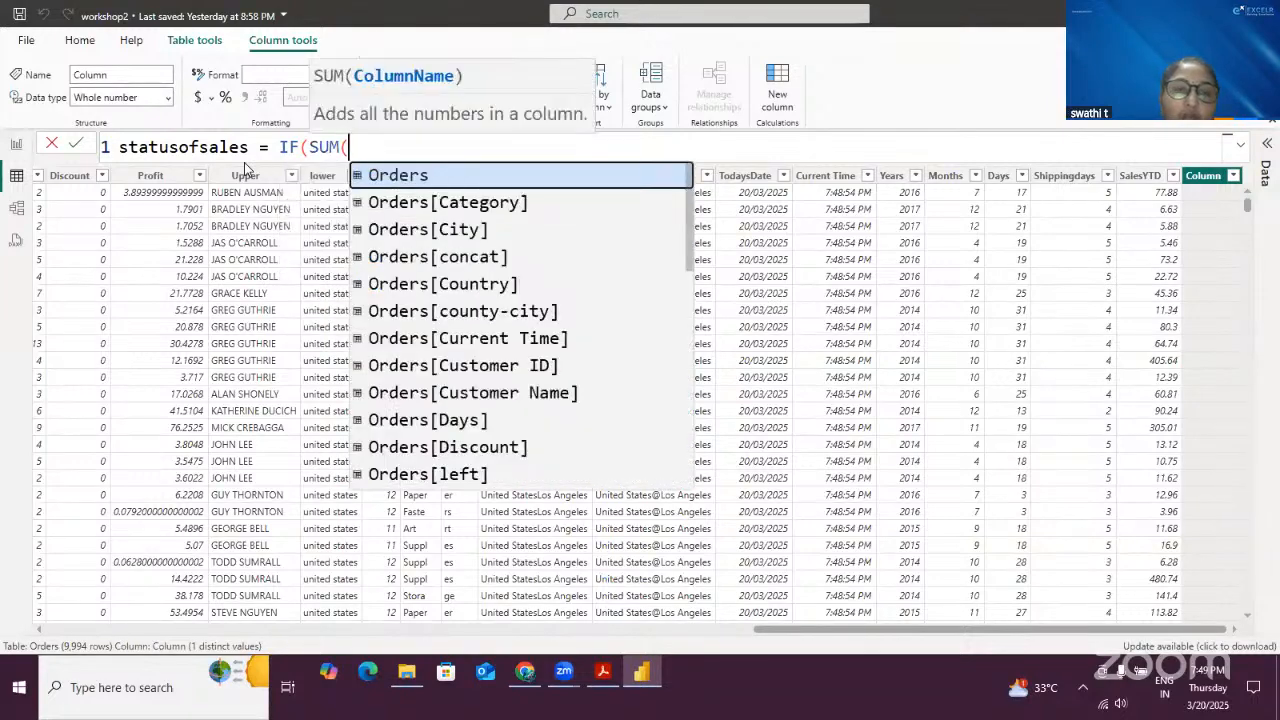
double_click(322, 147)
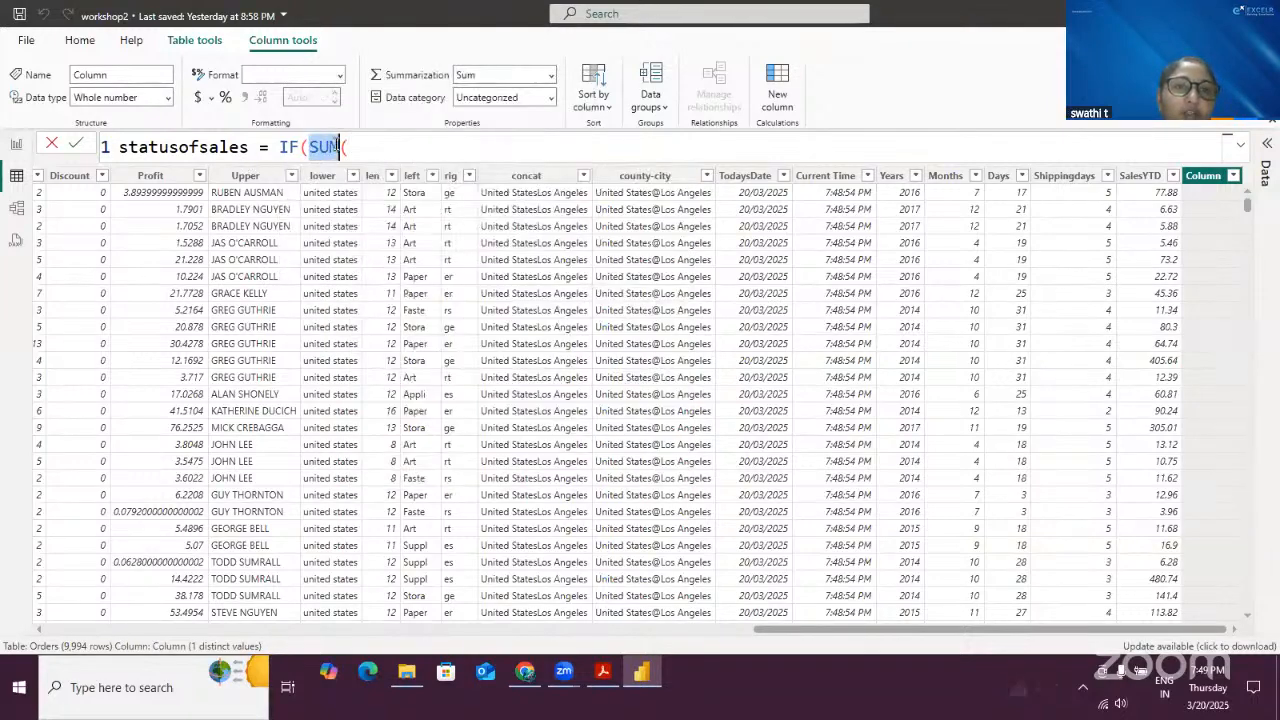
left_click_drag(280, 147, 302, 147)
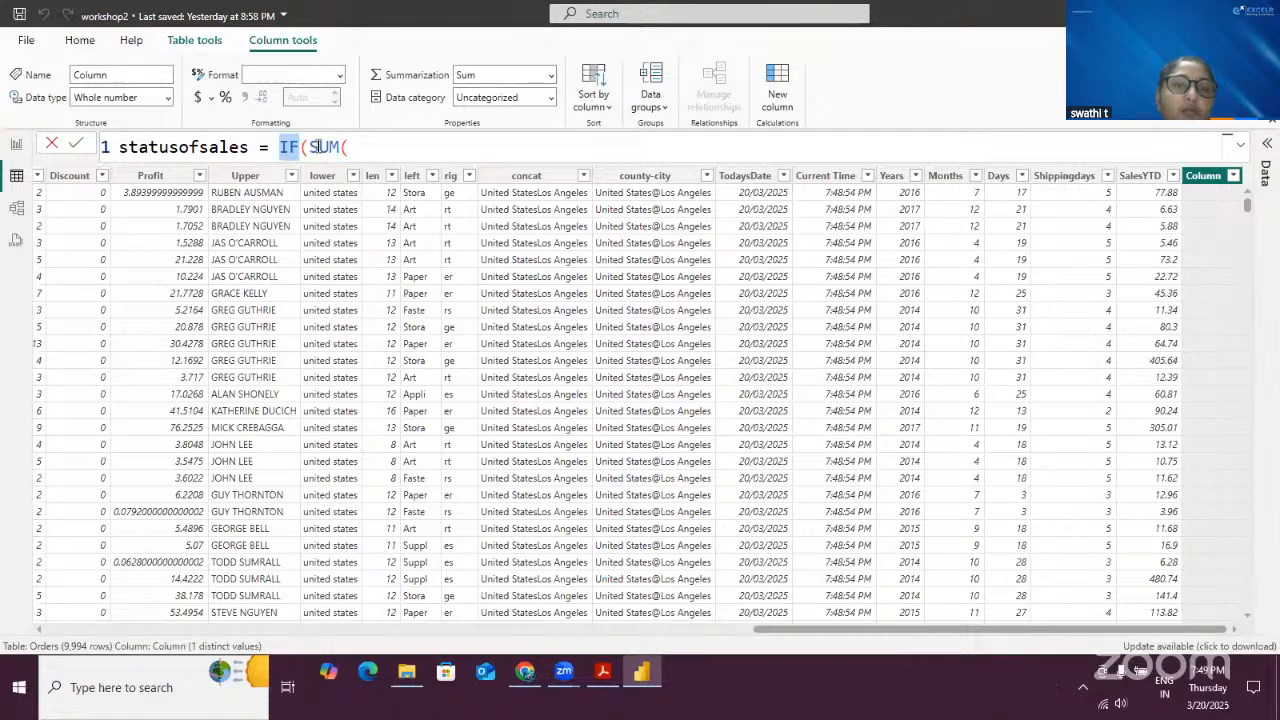
left_click(312, 147)
double_click(322, 147)
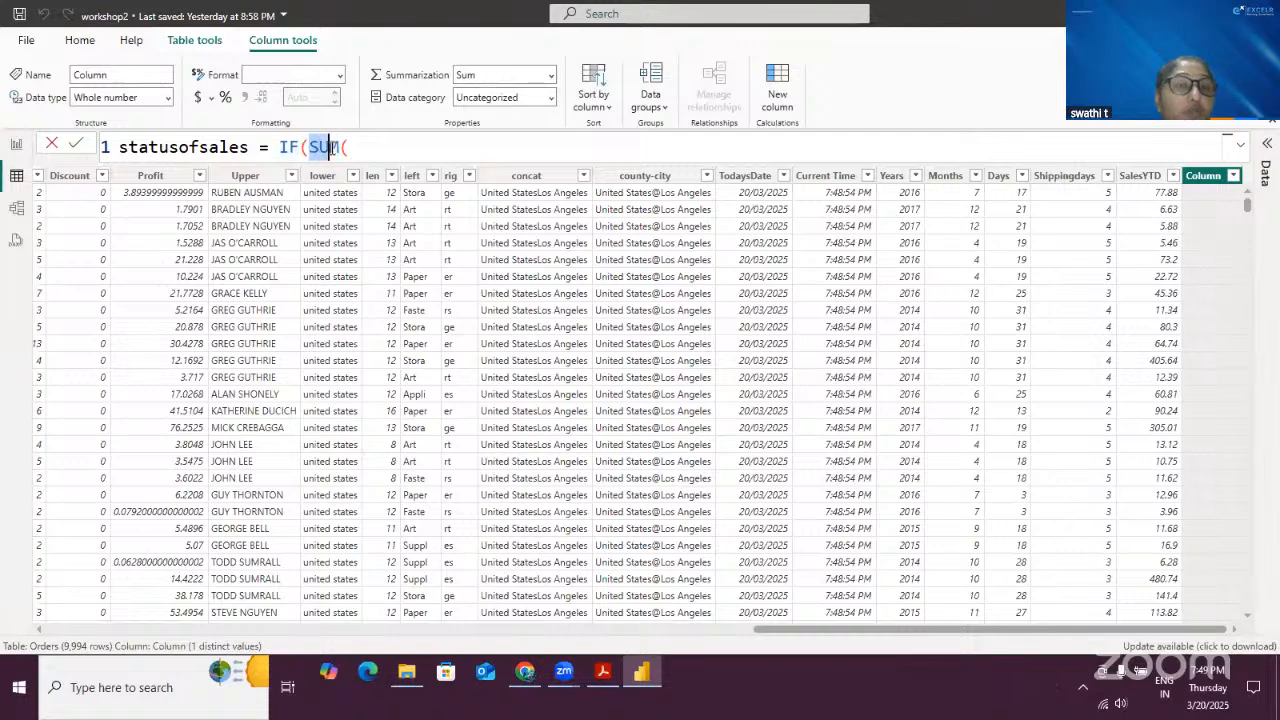
left_click(402, 143)
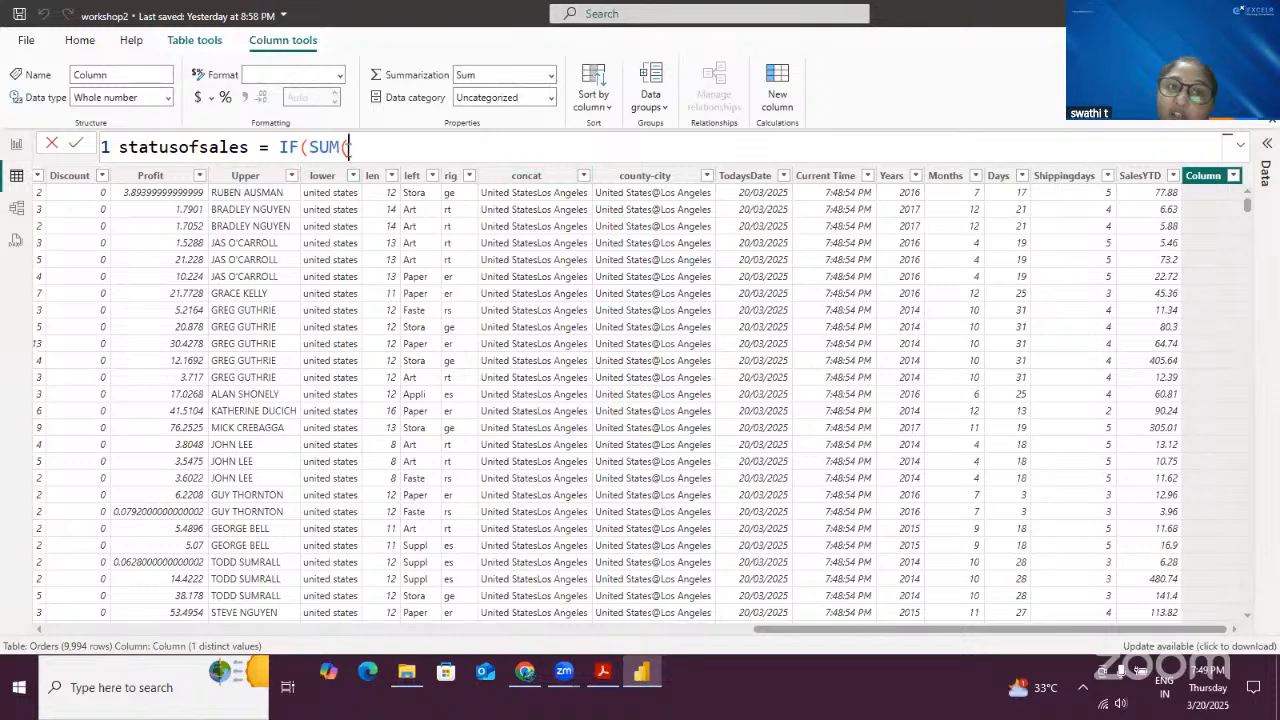
double_click(328, 147)
left_click(374, 148)
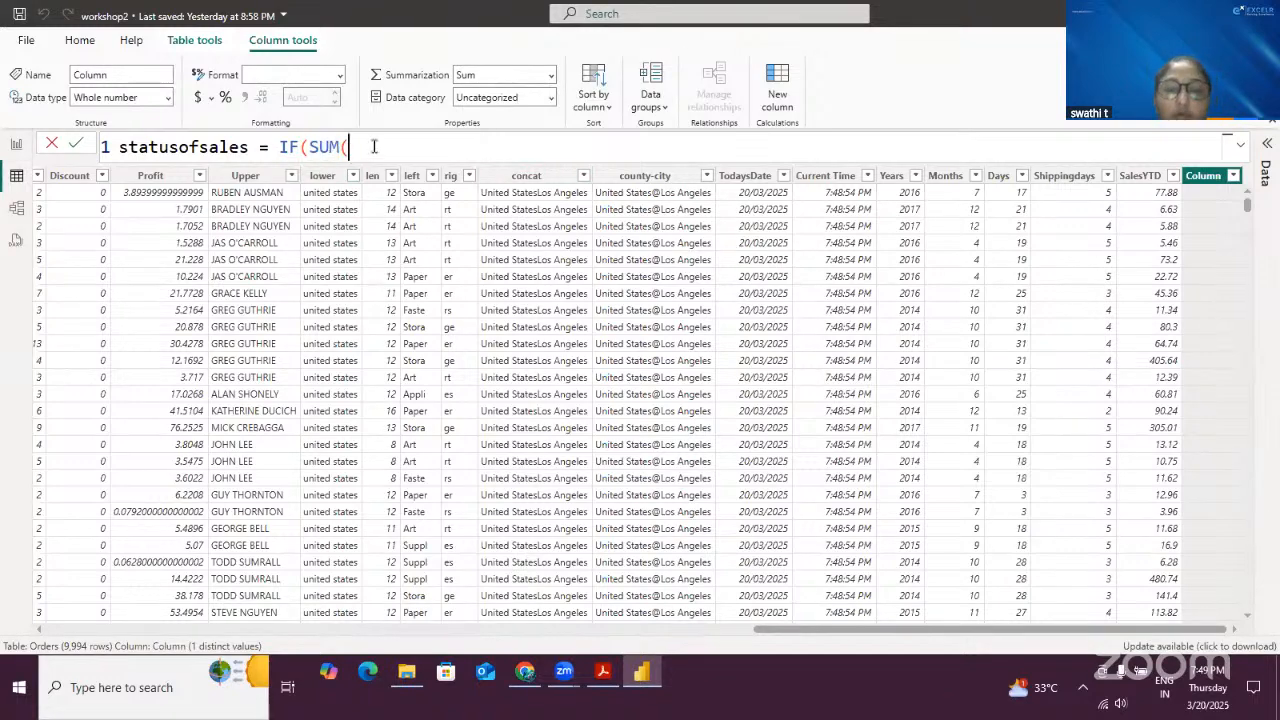
type("or")
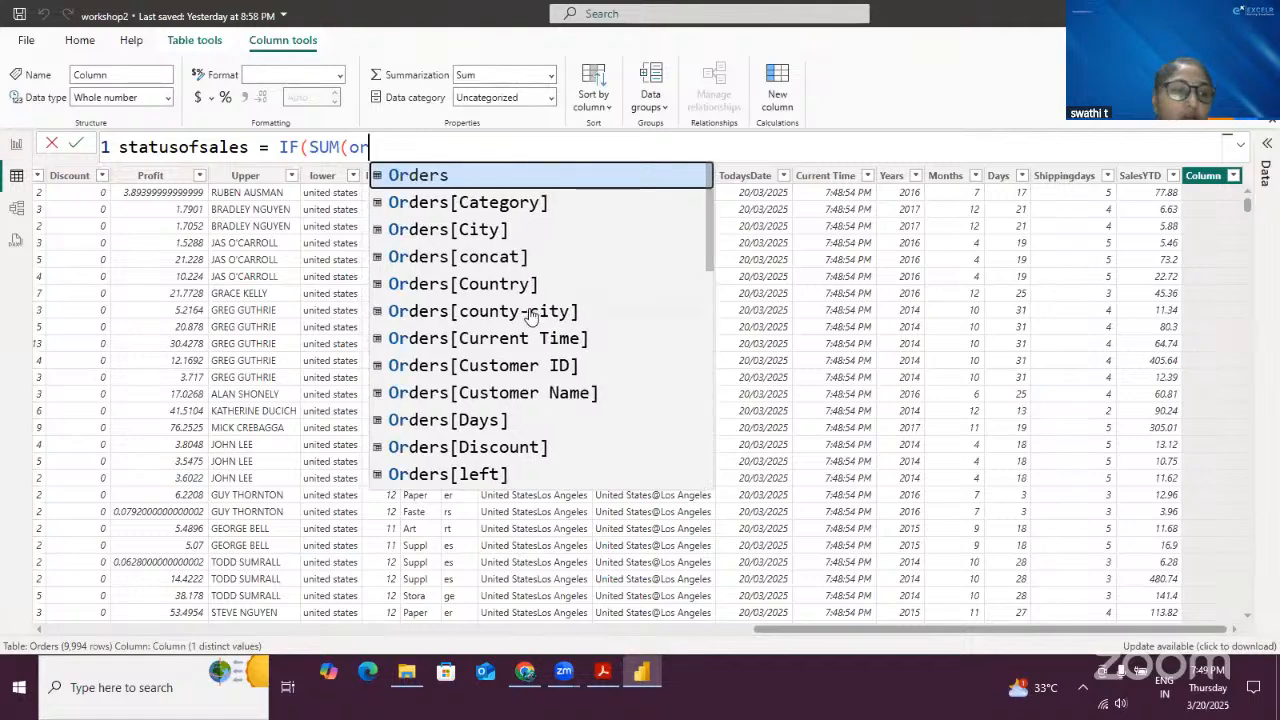
scroll(535, 320, "down", 7)
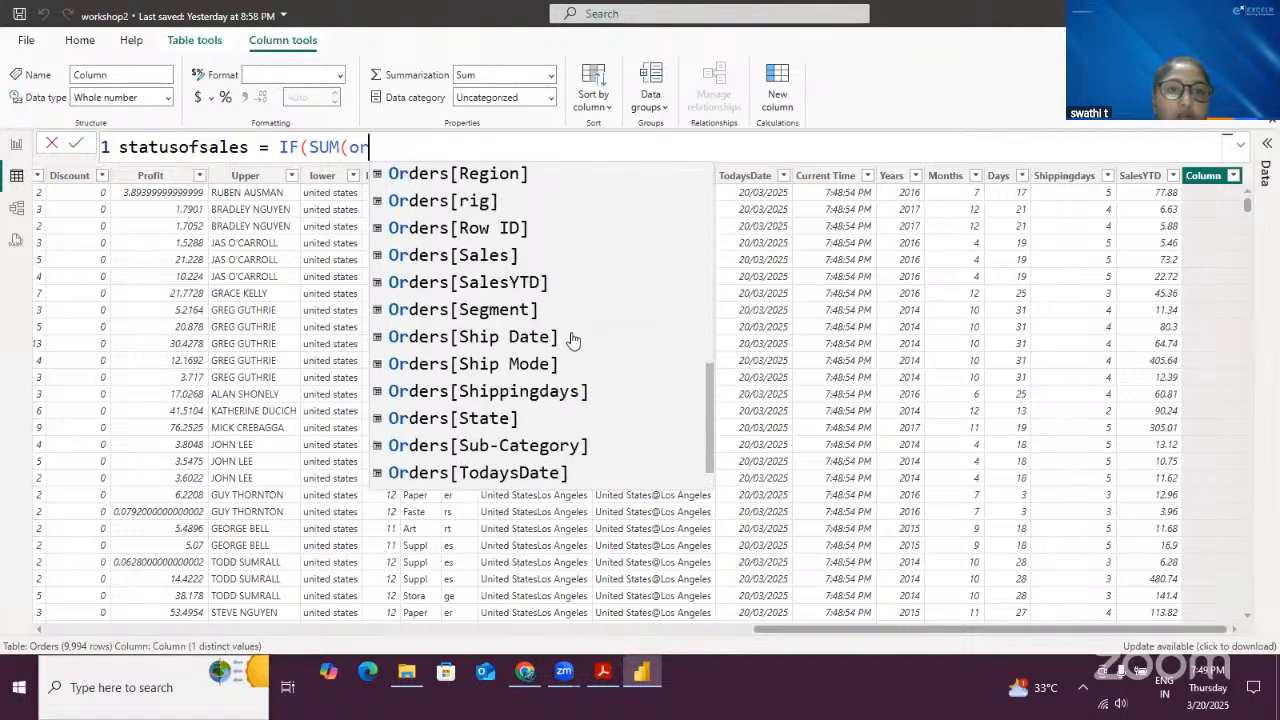
scroll(566, 354, "down", 1)
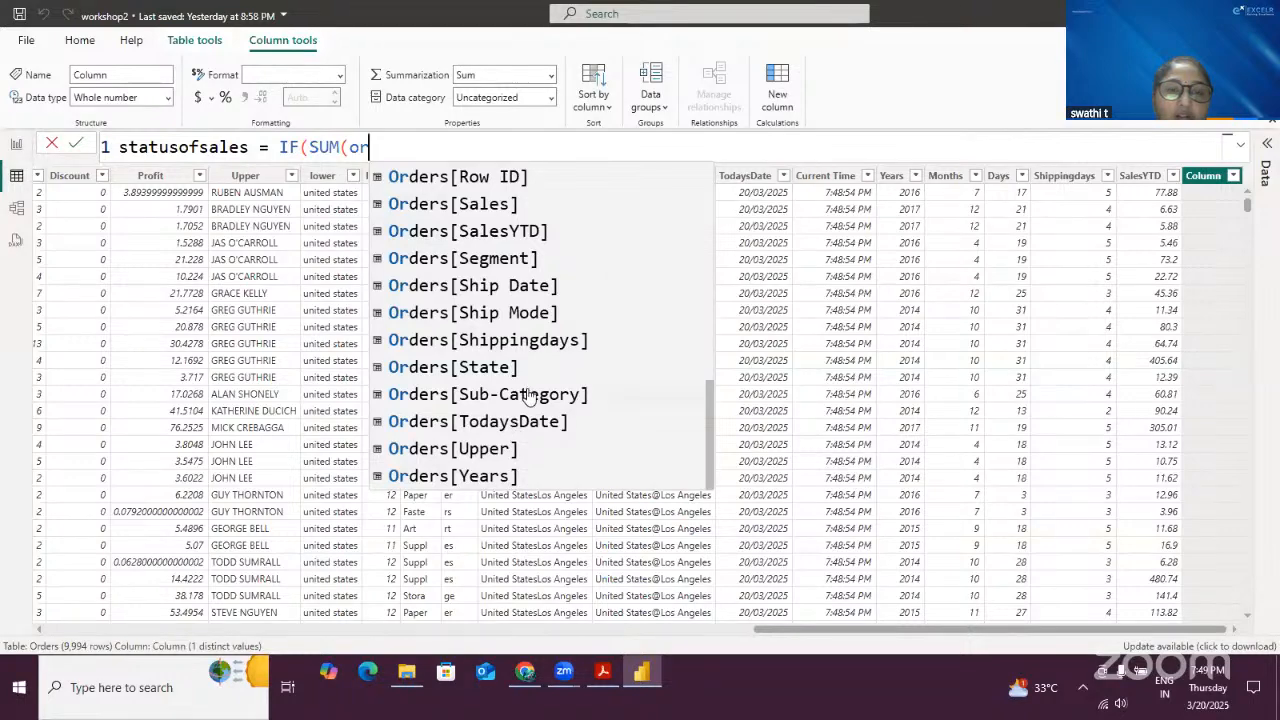
scroll(530, 397, "up", 2)
left_click(516, 290)
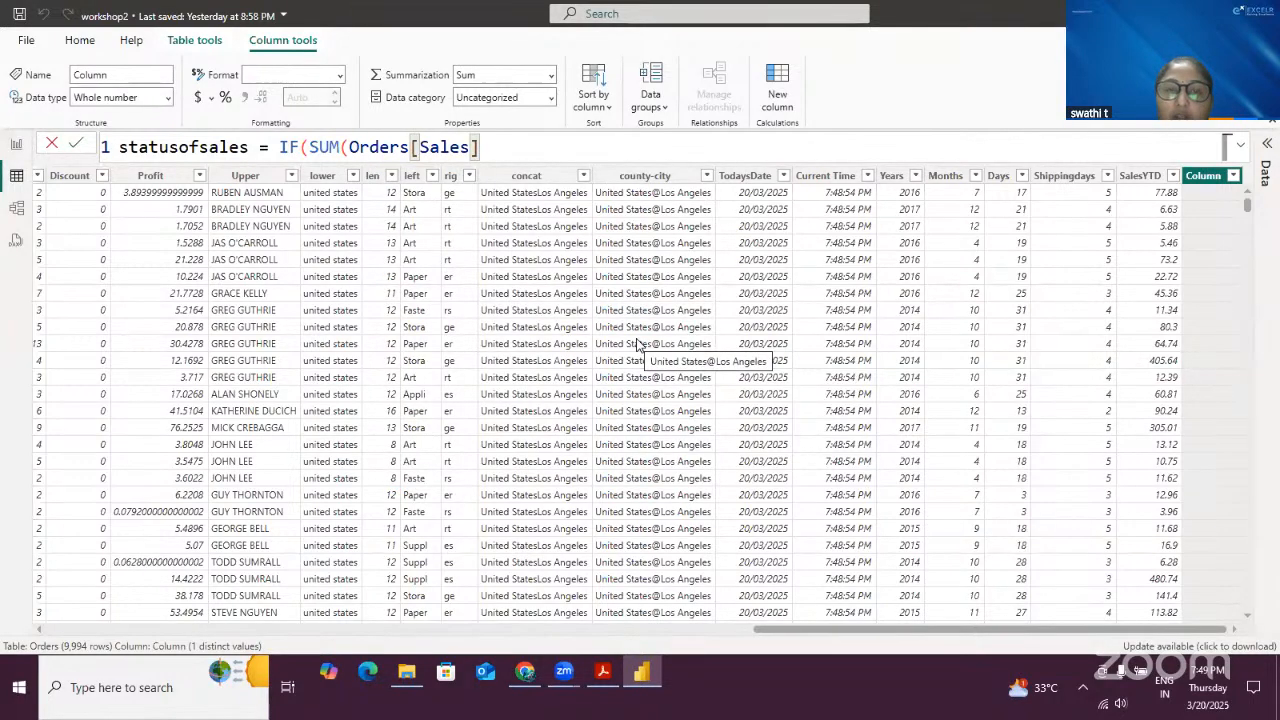
- Complete the statusofsales formula with the condition >300, returning "GOOD" if true and "BAD" otherwise, and commit it
type(">")
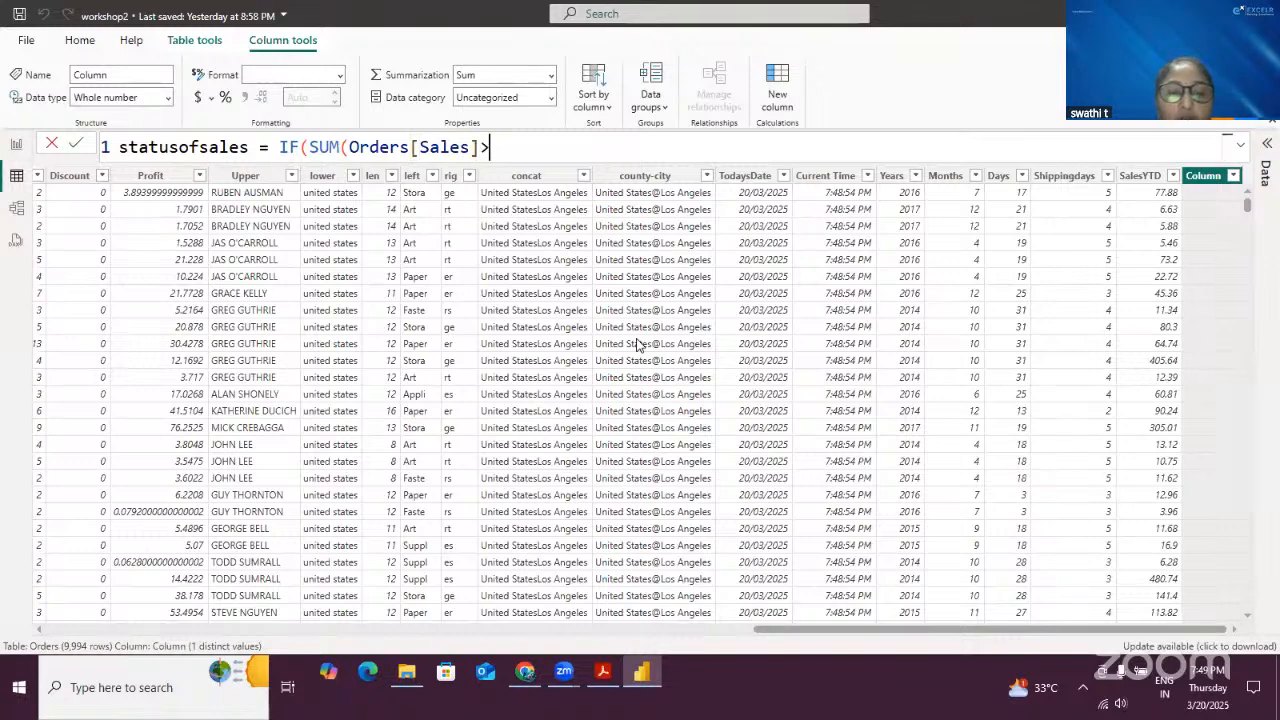
type("300")
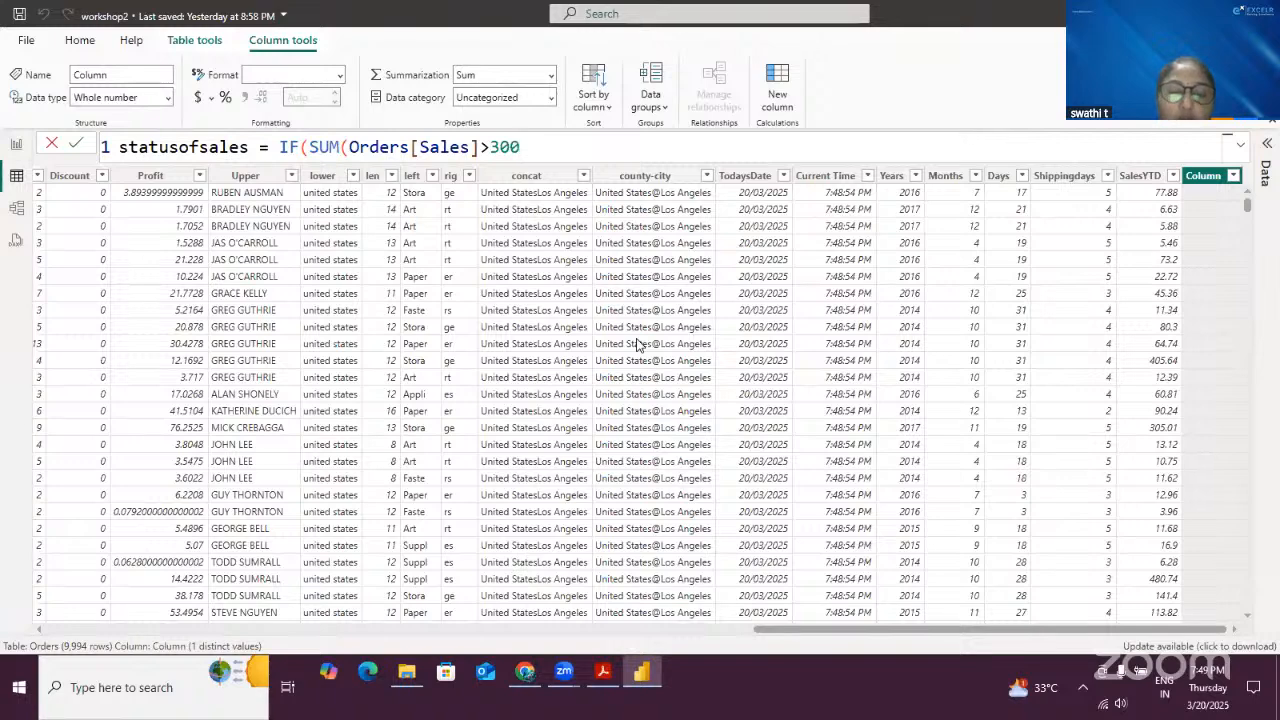
type(",")
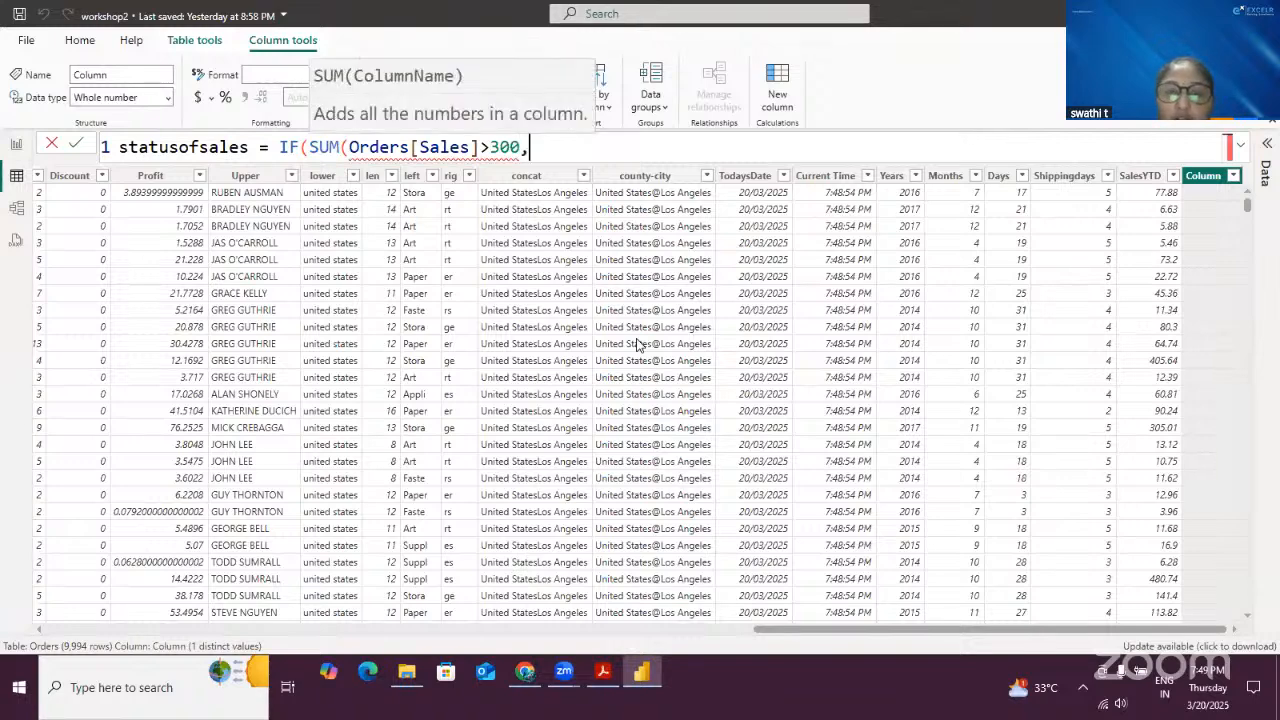
type("\"G")
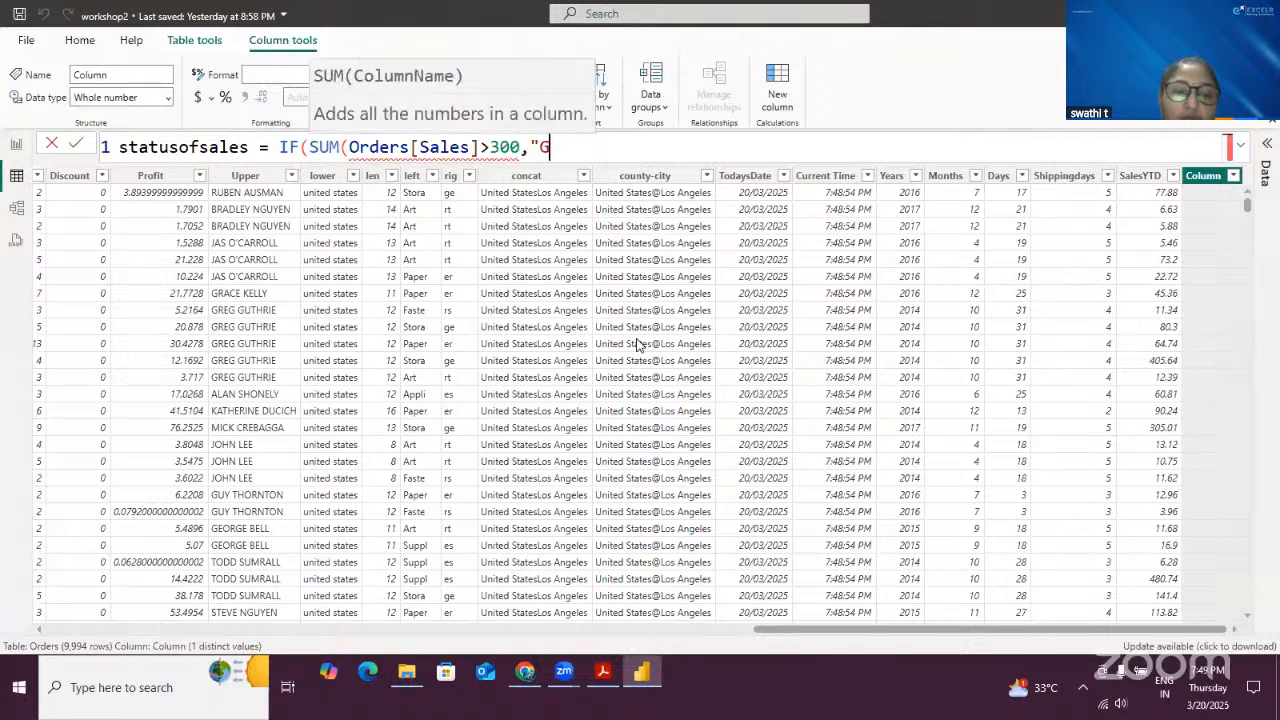
type("OOD")
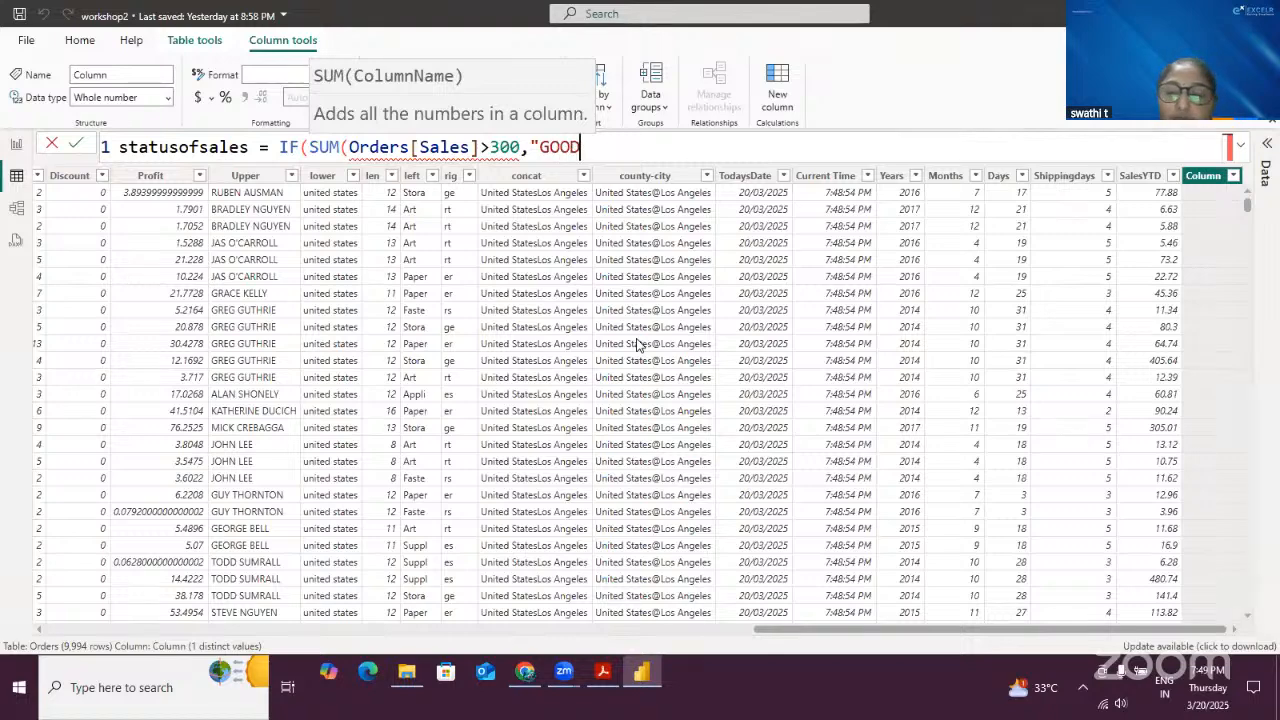
type("\",\"BAD")
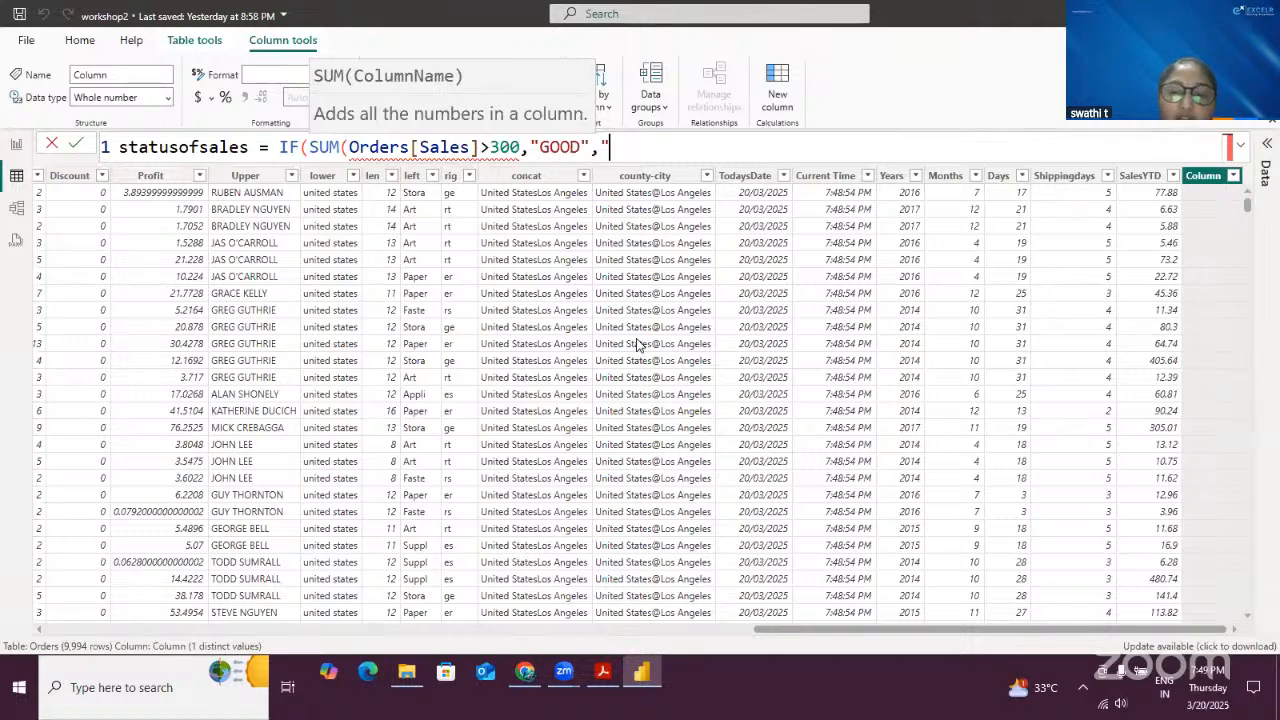
type("\"")
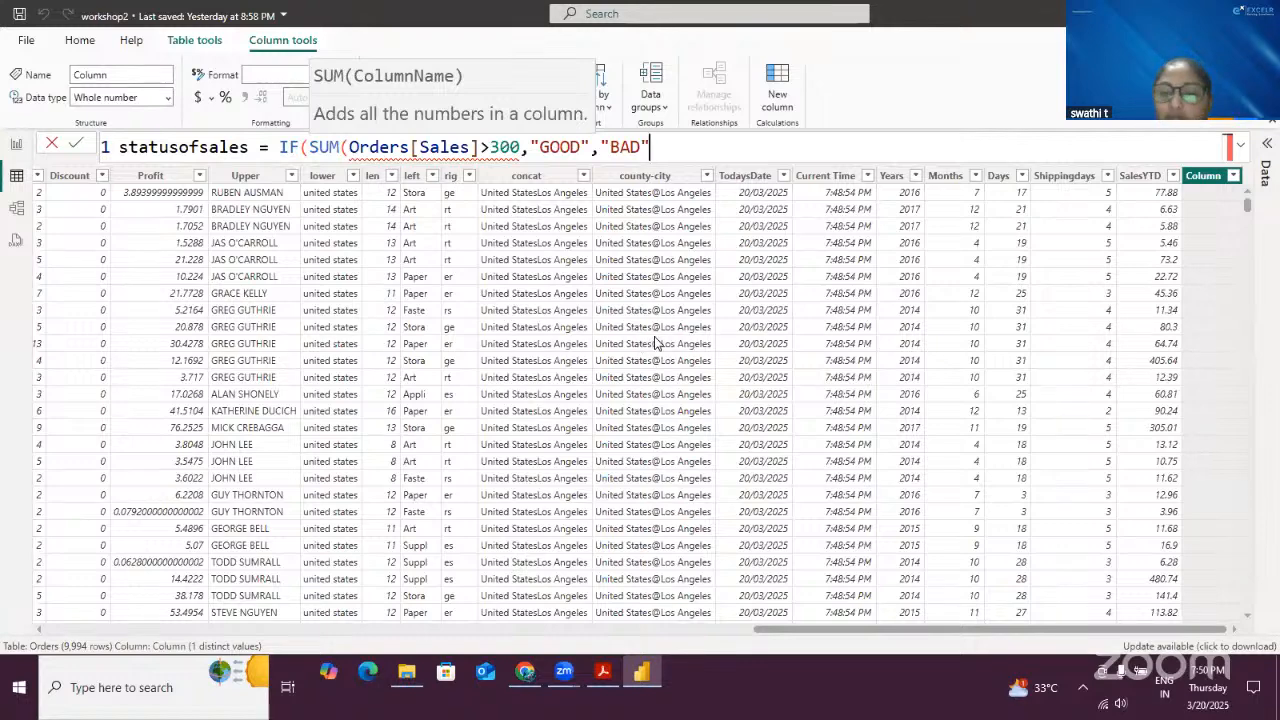
type(")")
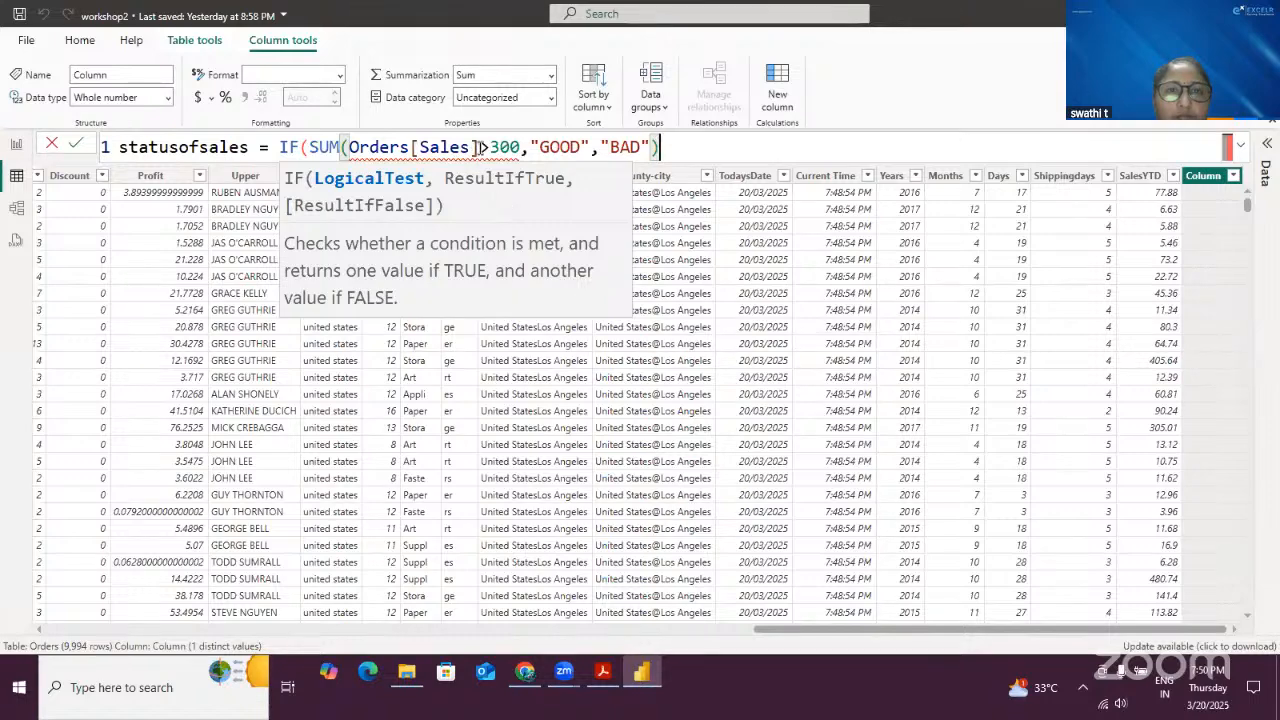
mouse_move(480, 147)
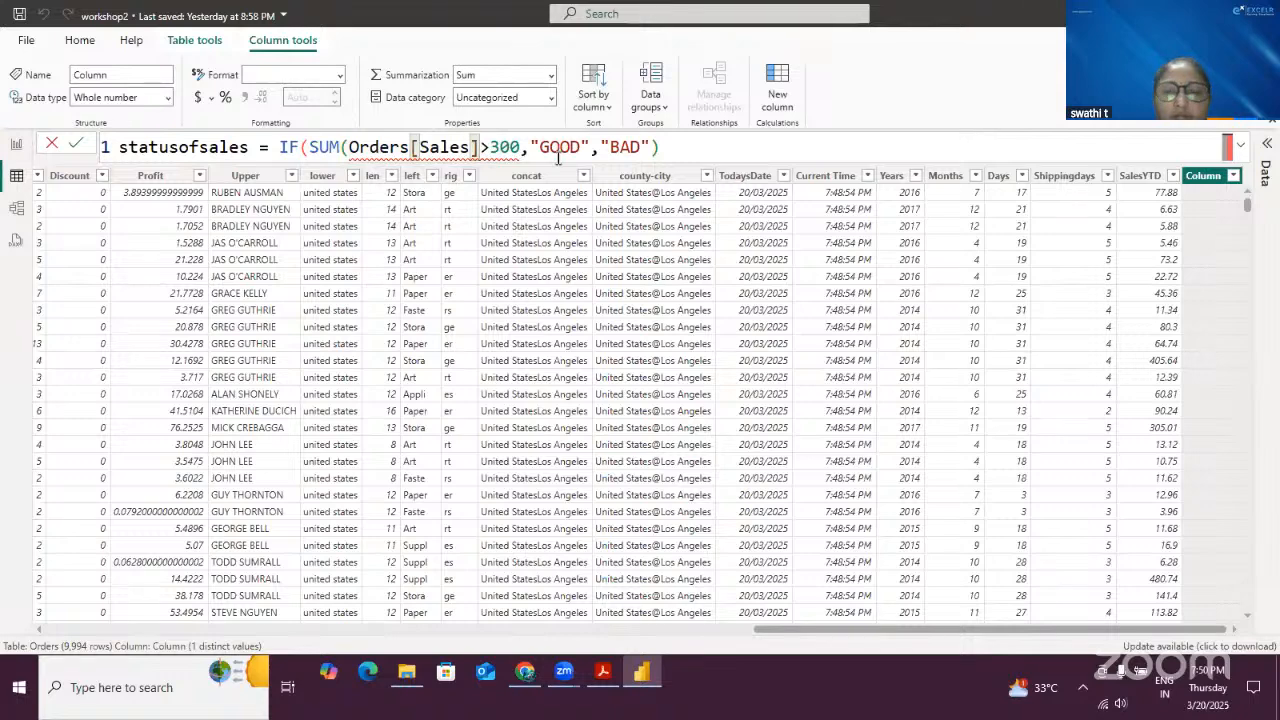
type(")")
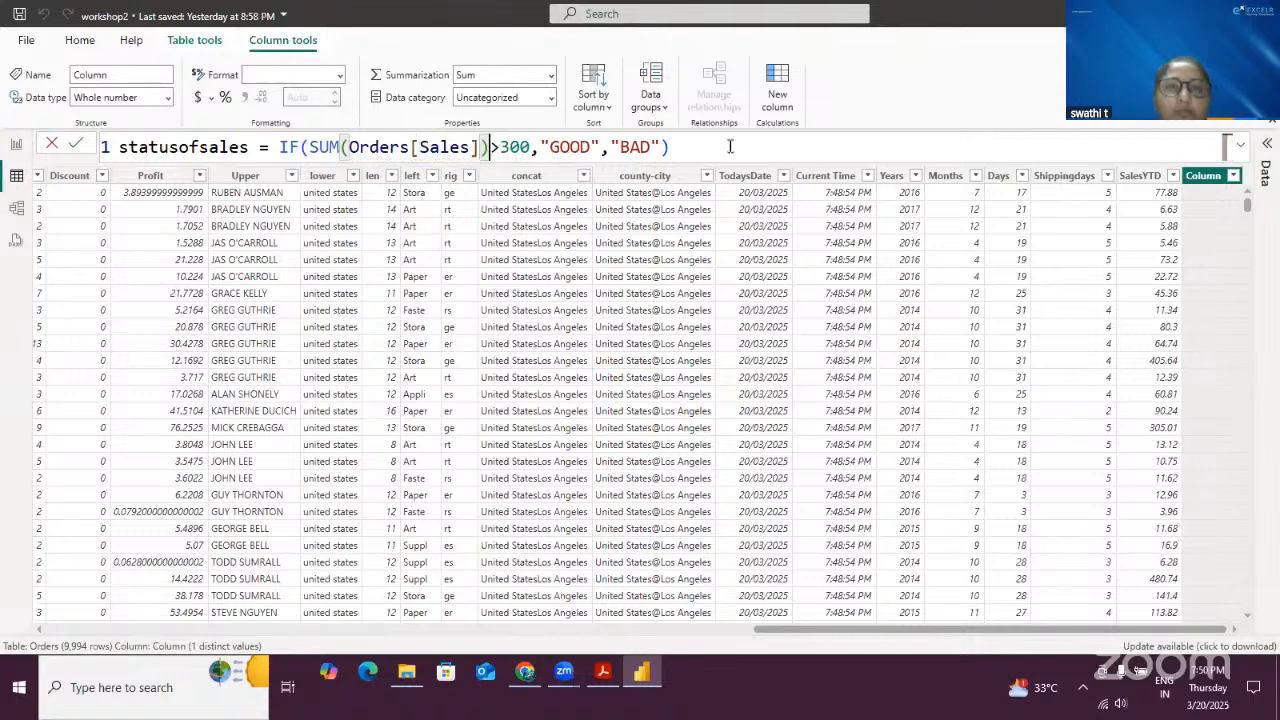
key("End")
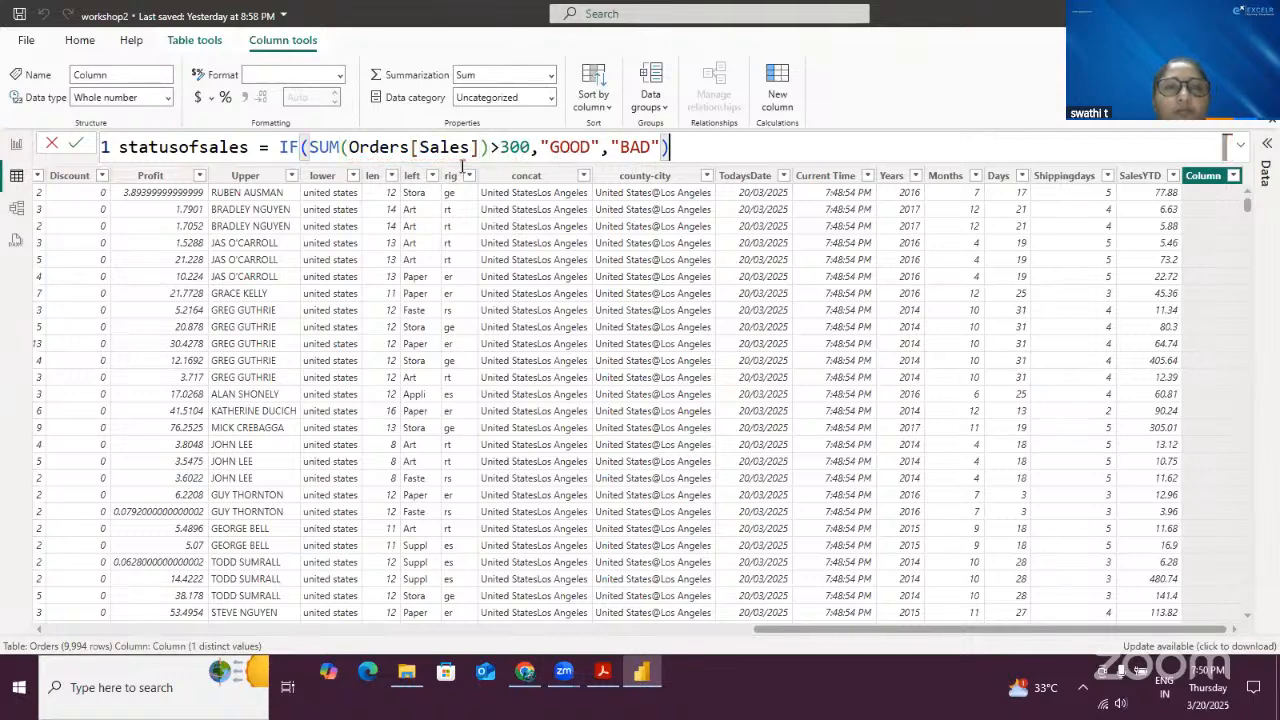
left_click(75, 145)
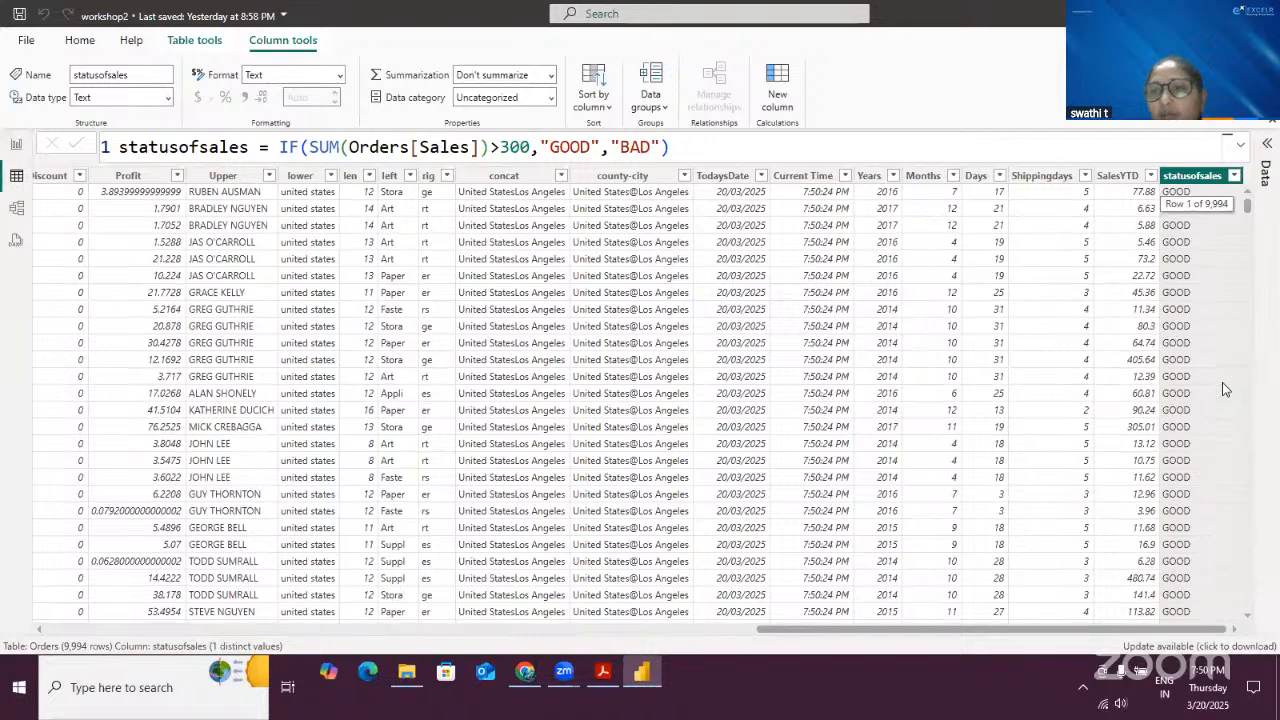
- Remove the SUM wrapper so statusofsales compares Orders[Sales] directly with 300, and commit the formula
scroll(1225, 390, "down", 5)
scroll(1225, 390, "up", 5)
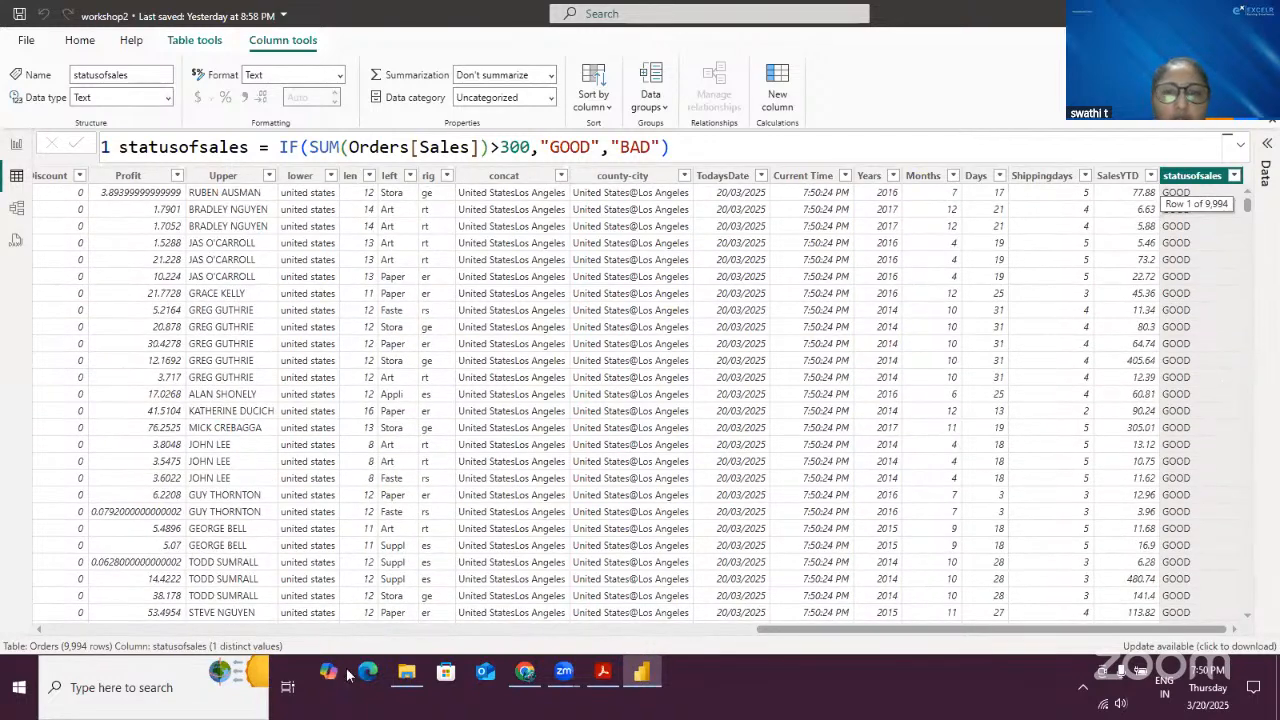
left_click_drag(1127, 630, 801, 631)
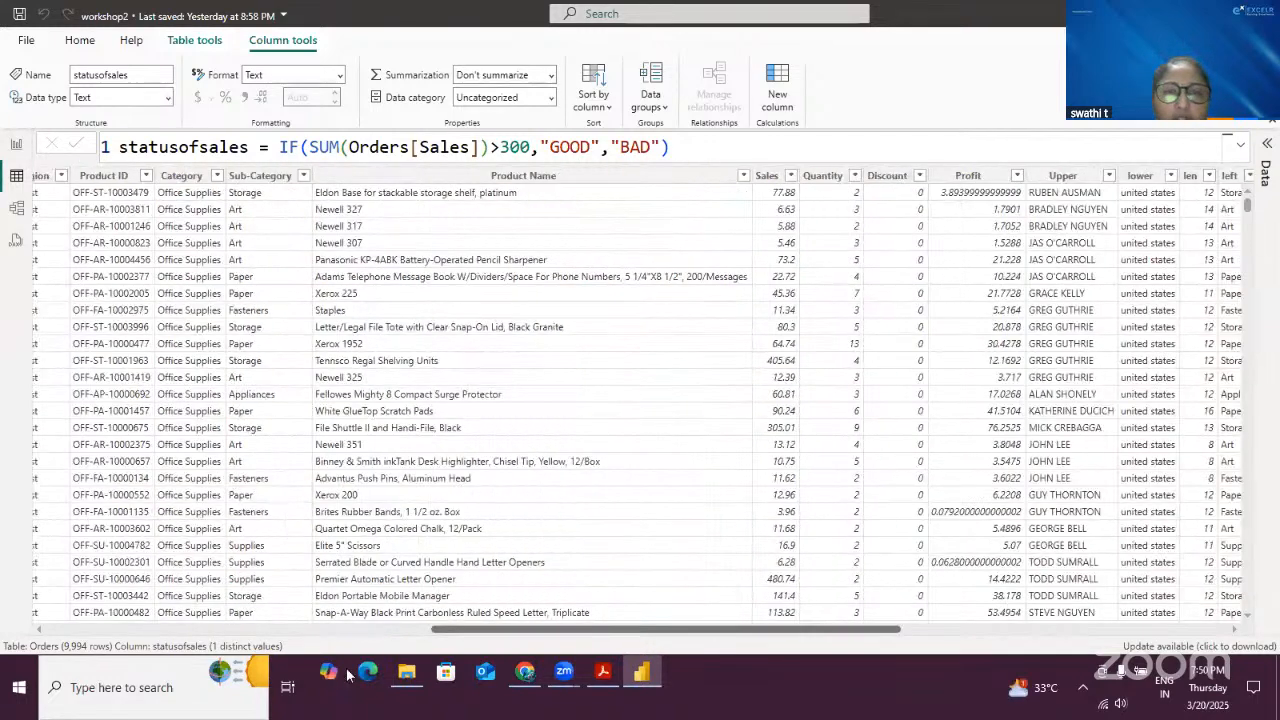
scroll(801, 636, "right", 3)
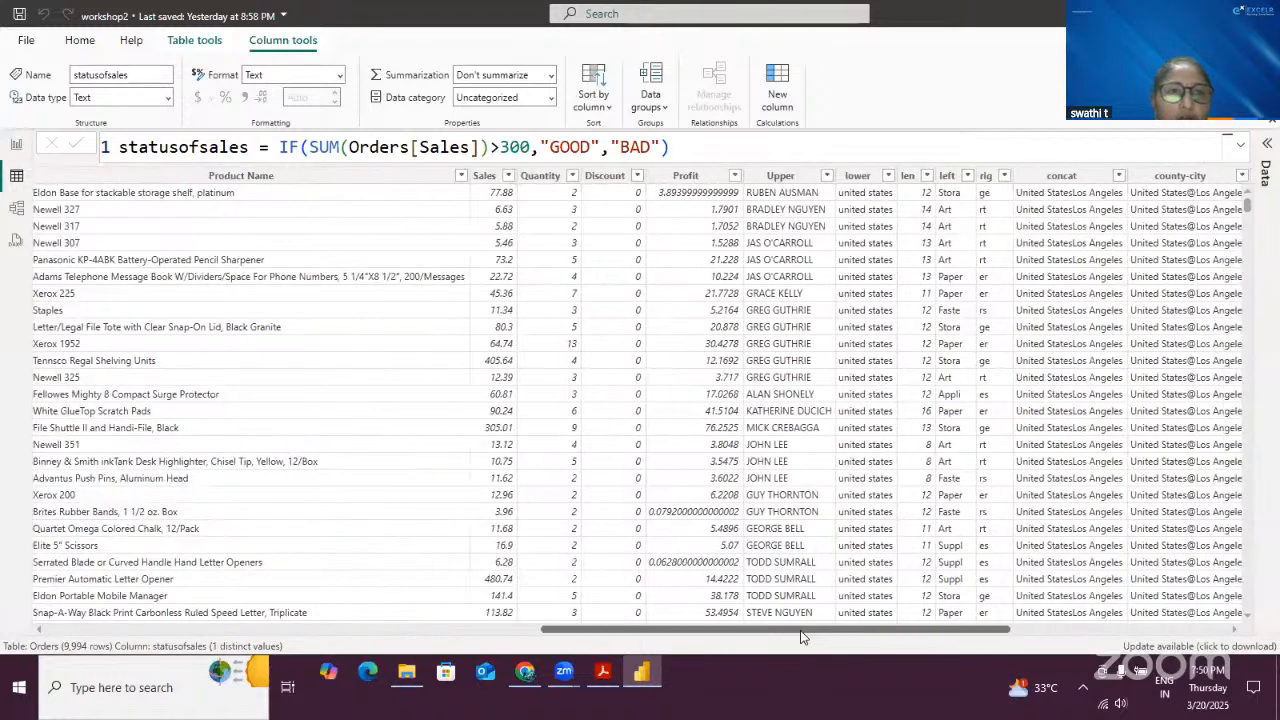
scroll(801, 636, "left", 6)
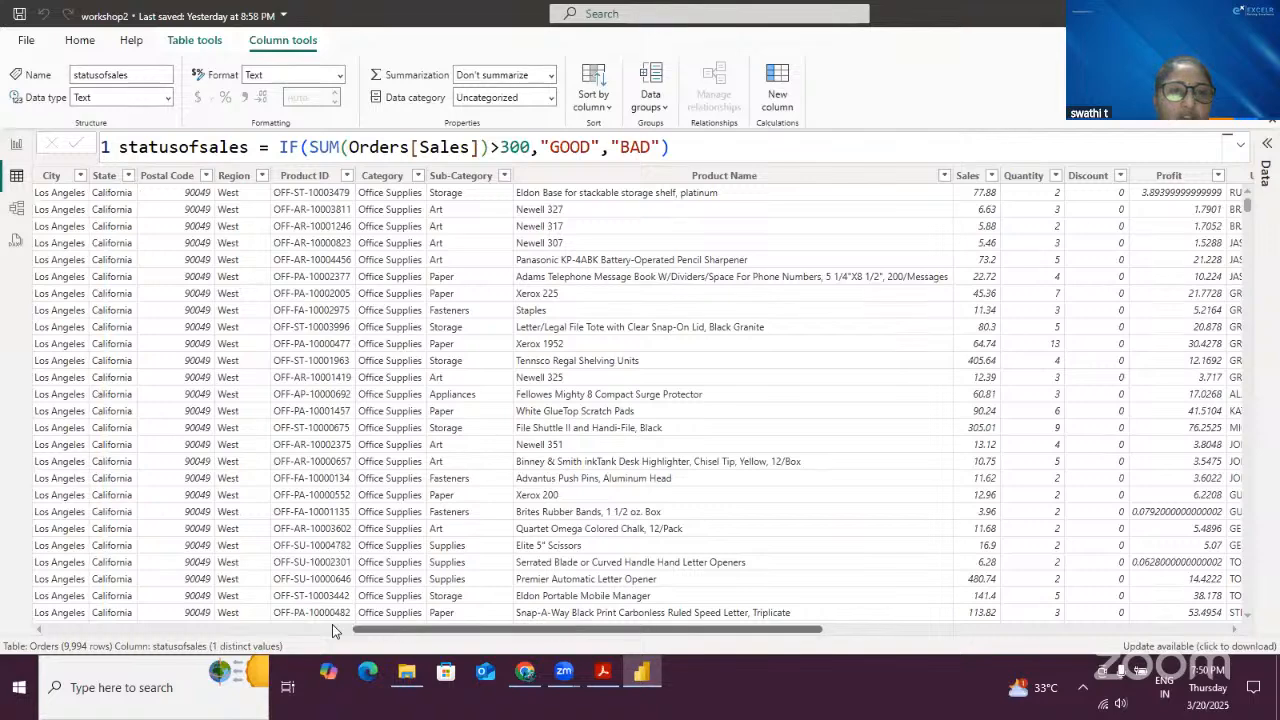
scroll(332, 624, "left", 3)
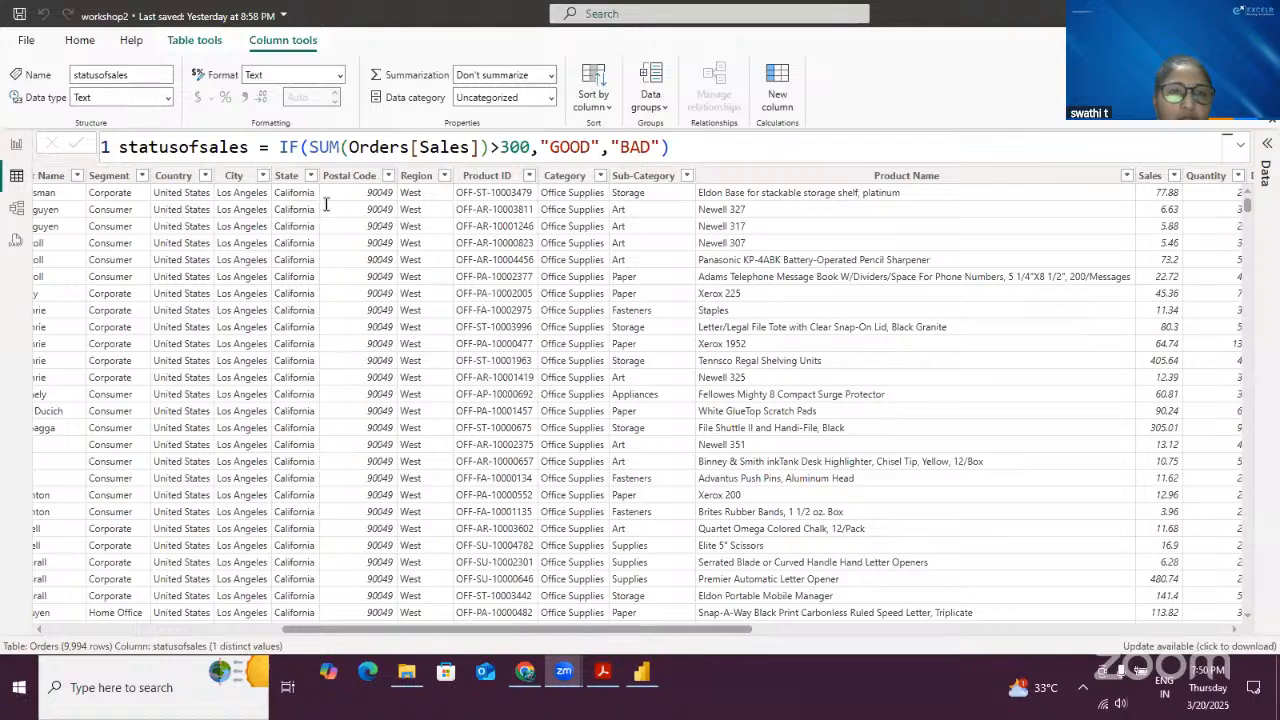
left_click(344, 150)
key("BackSpace")
key("BackSpace")
key("BackSpace")
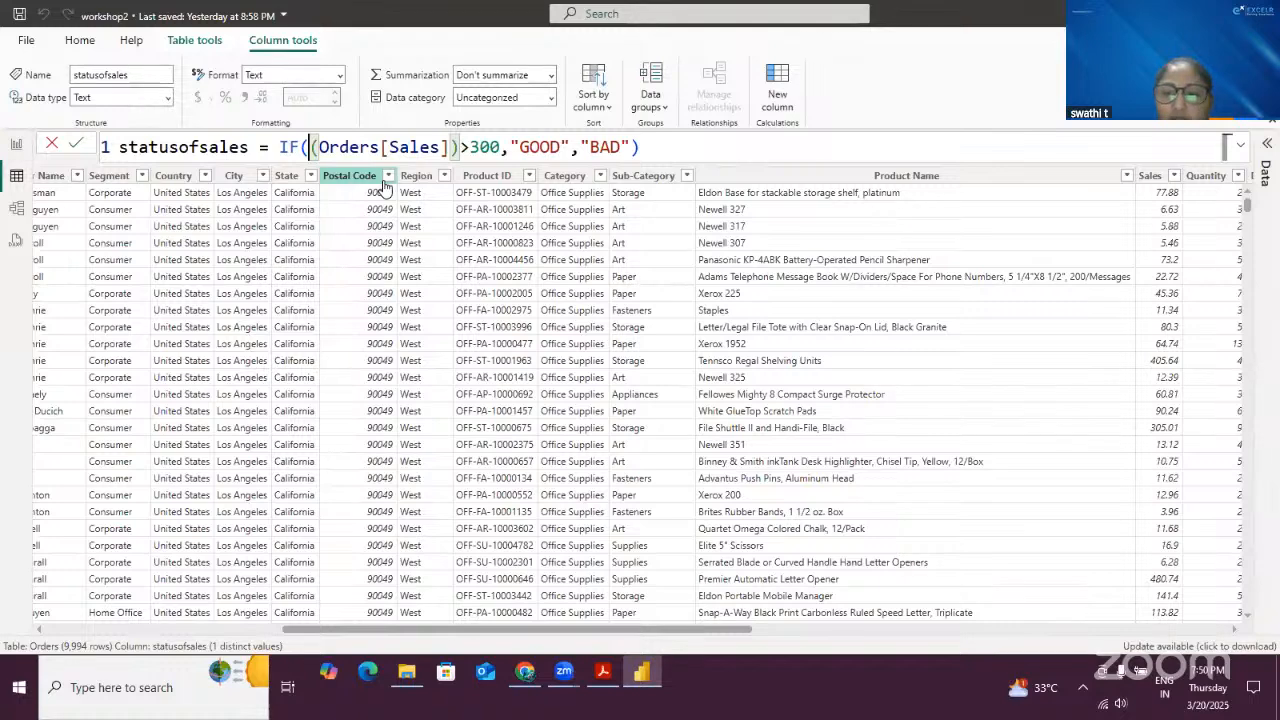
key("Delete")
left_click(447, 147)
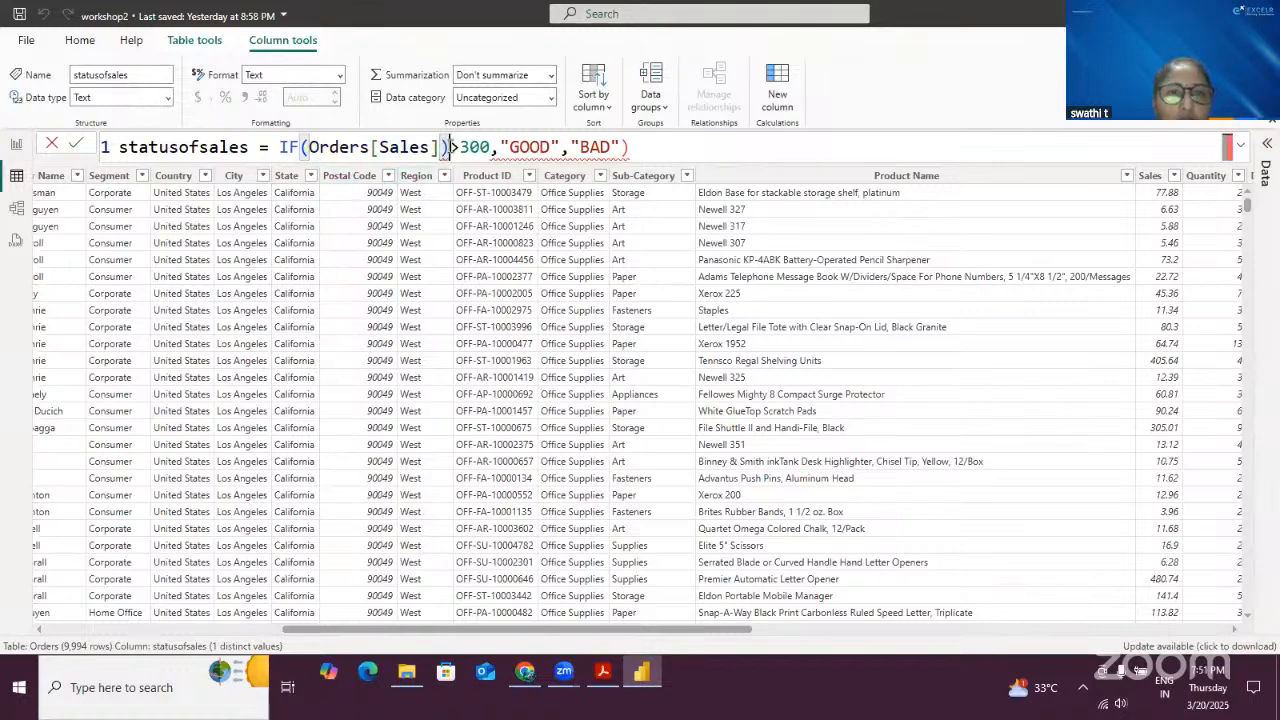
key("BackSpace")
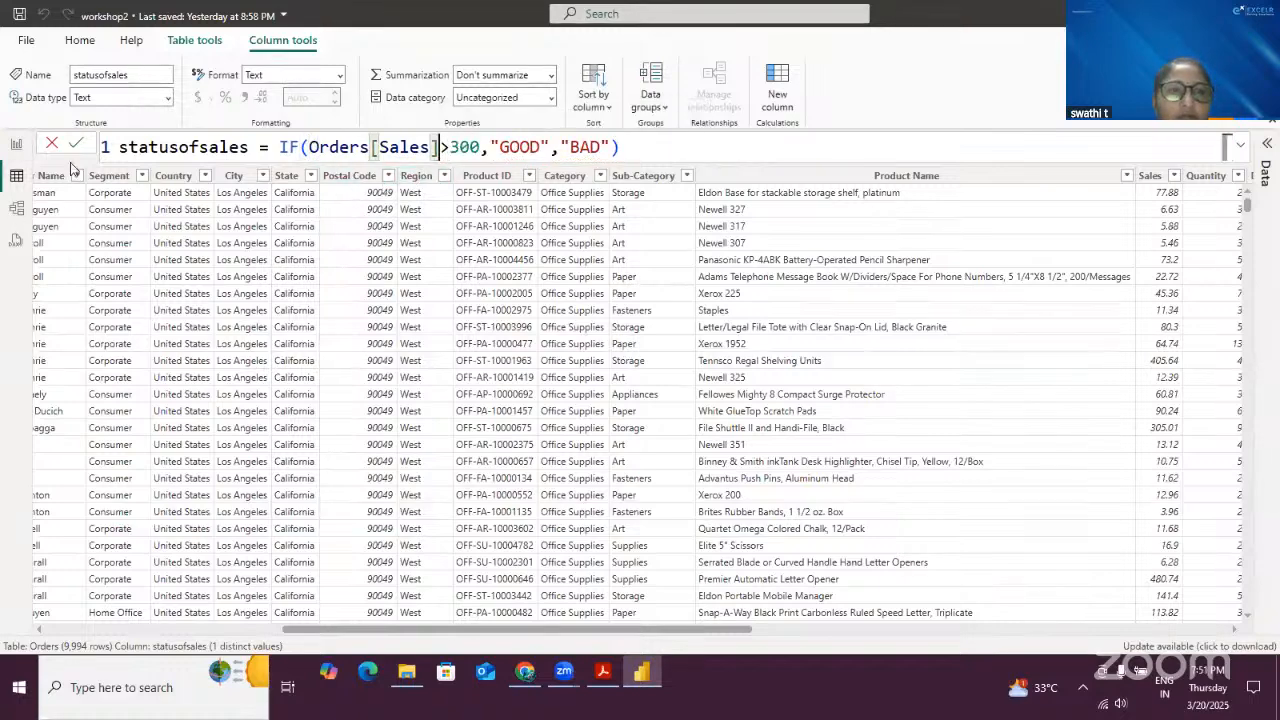
left_click(84, 143)
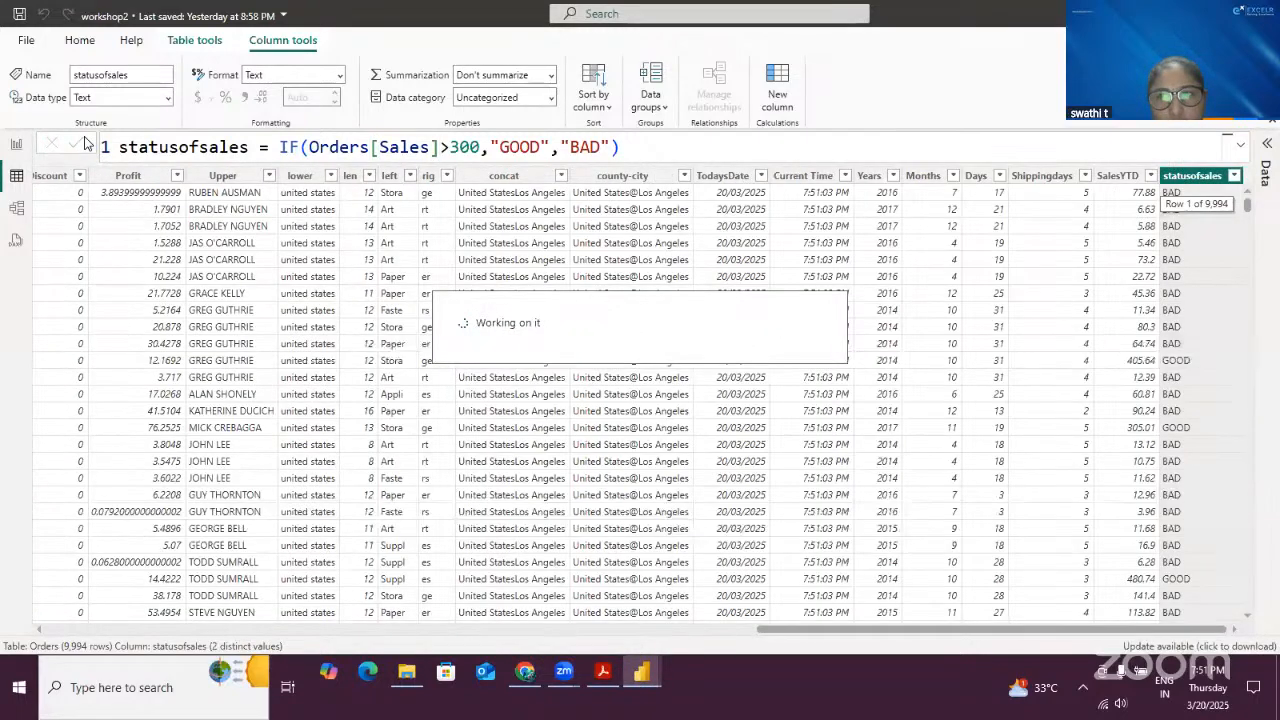
- Browse across the Orders table to compare each row's Sales value with its statusofsales result
left_click(309, 148)
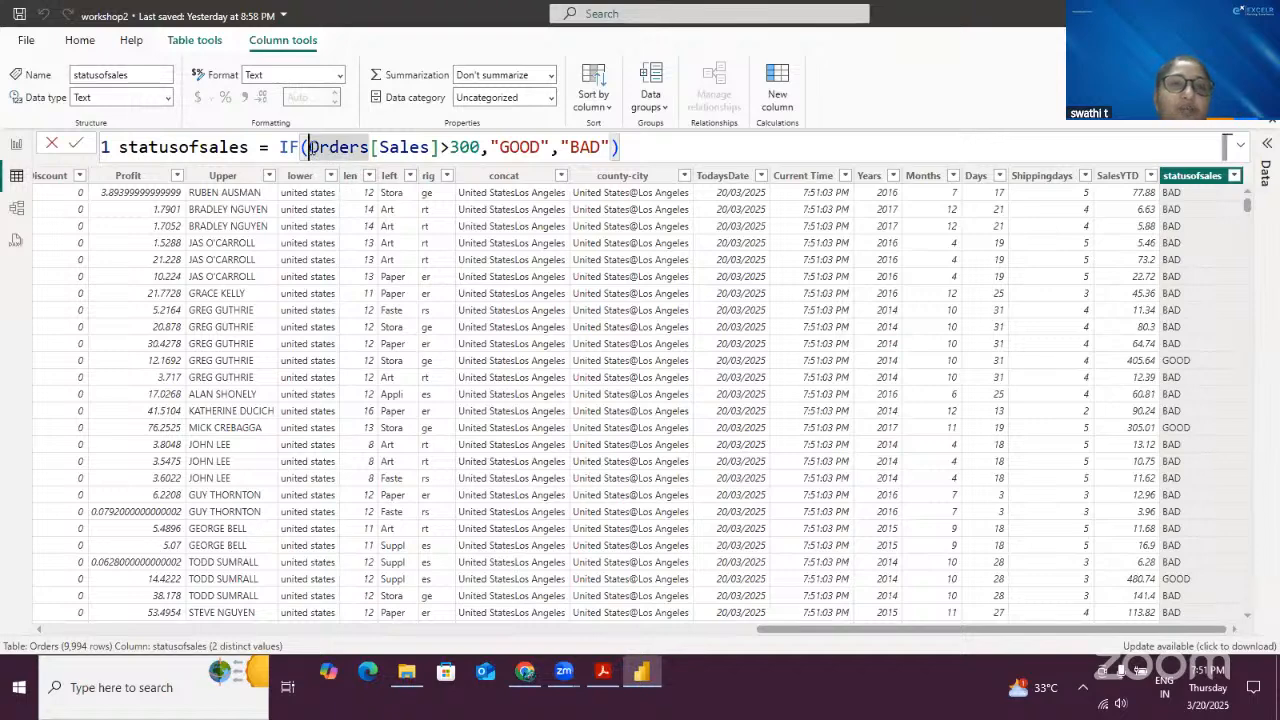
left_click(676, 144)
left_click(310, 147)
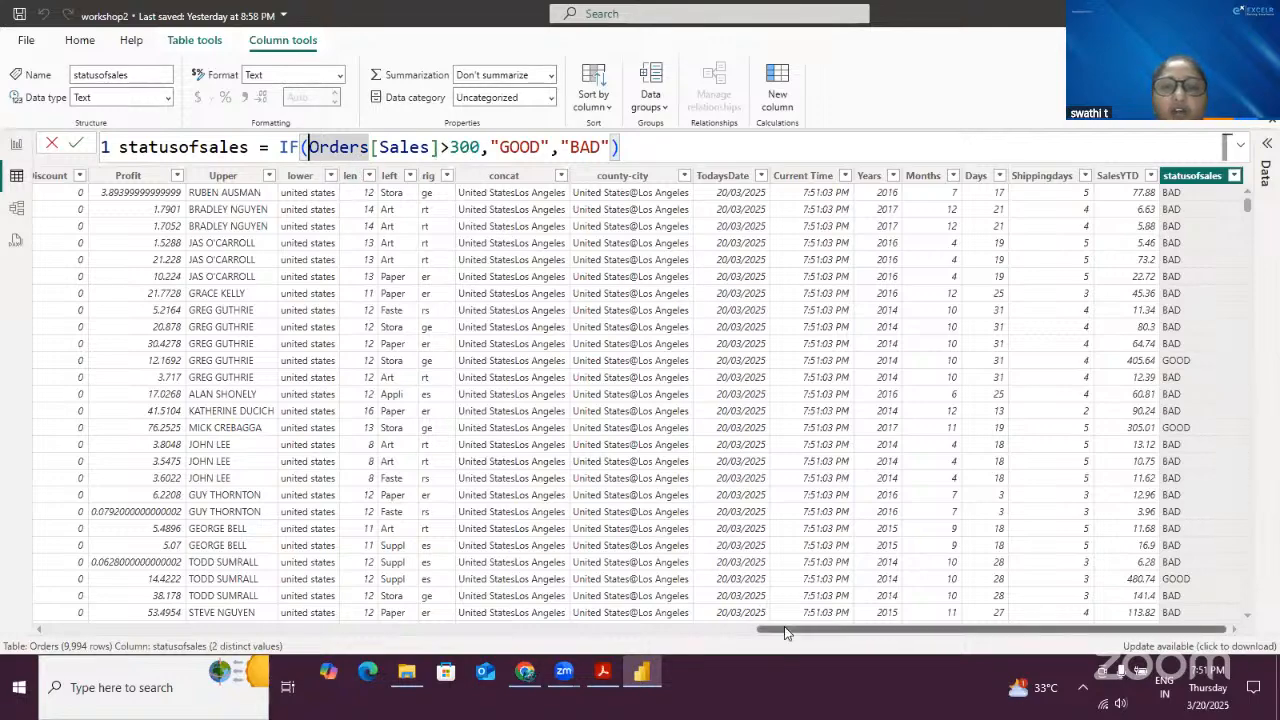
left_click_drag(786, 630, 571, 630)
left_click_drag(438, 658, 495, 656)
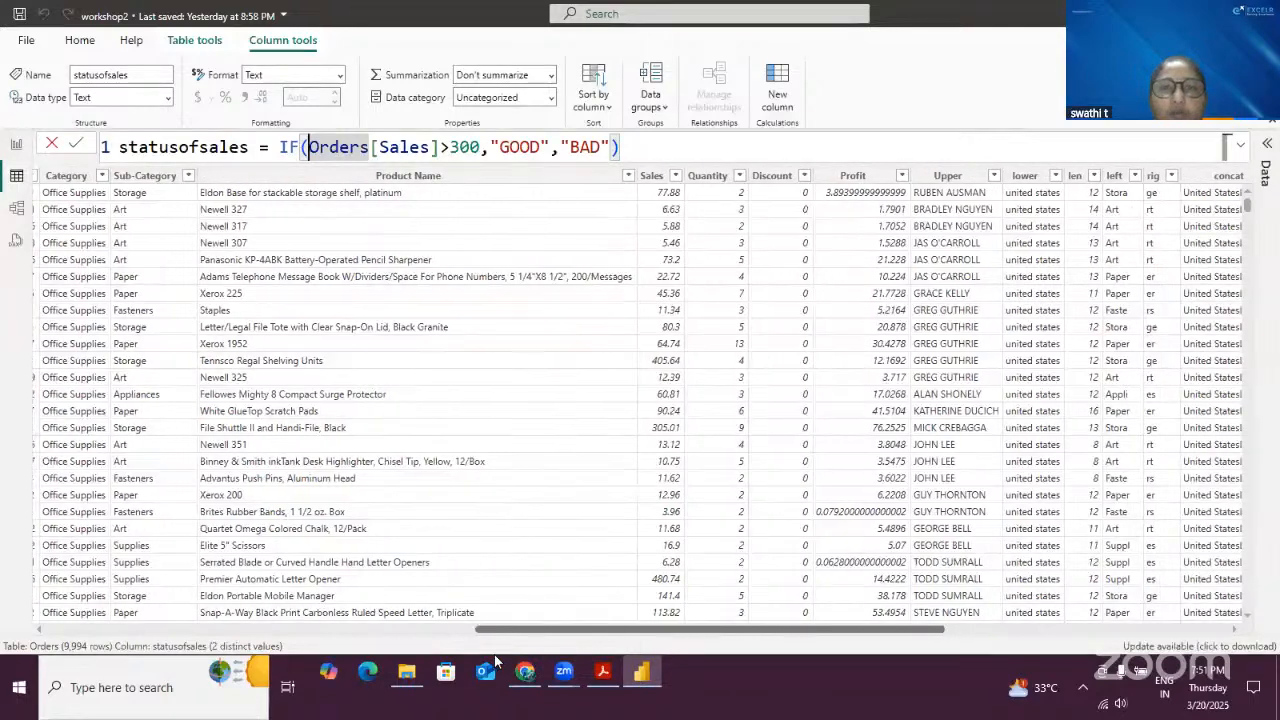
left_click(660, 368)
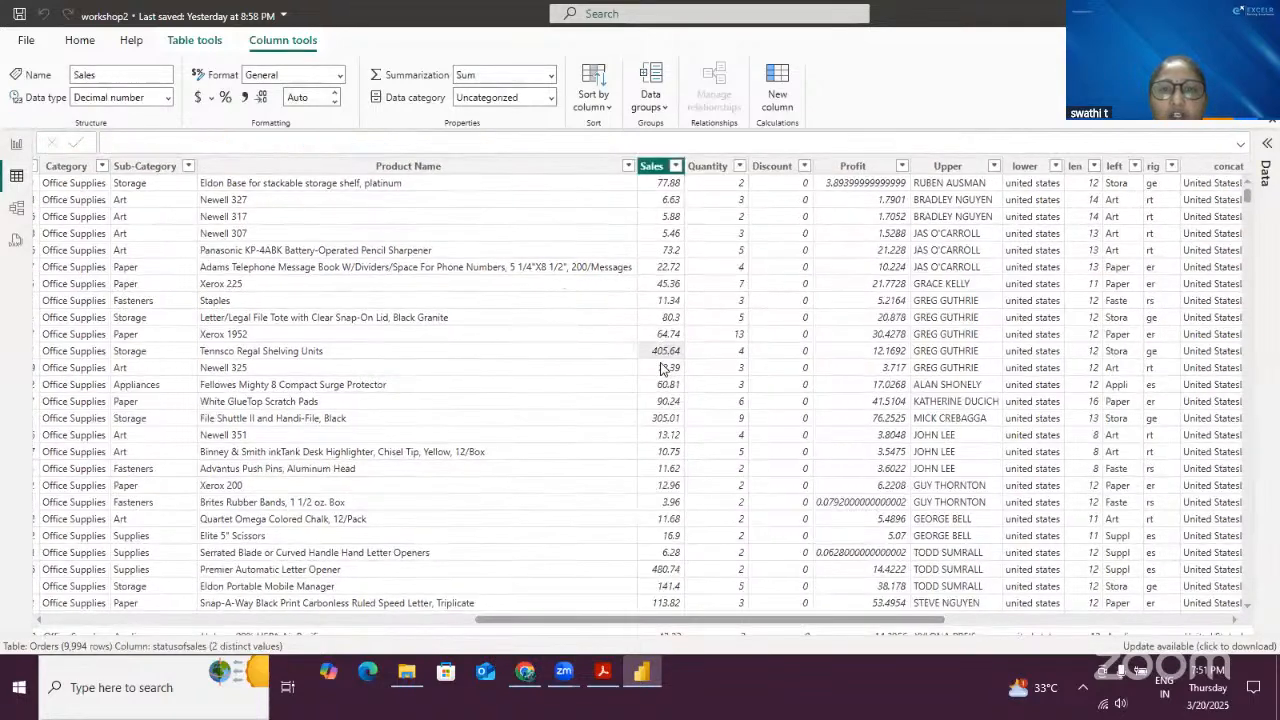
key("Right")
key("Right")
key("Right")
key("Right")
key("Right")
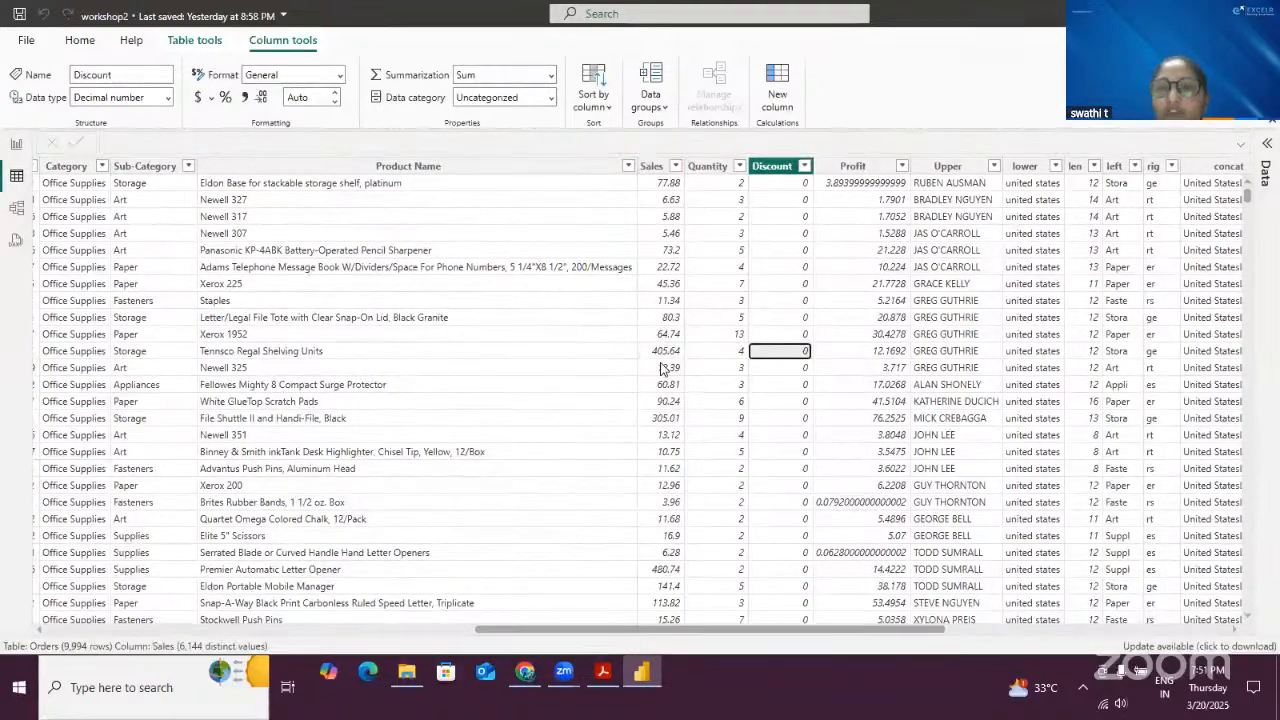
key("Right")
key("Right")
key("Right")
key("Right")
key("Right")
key("Right")
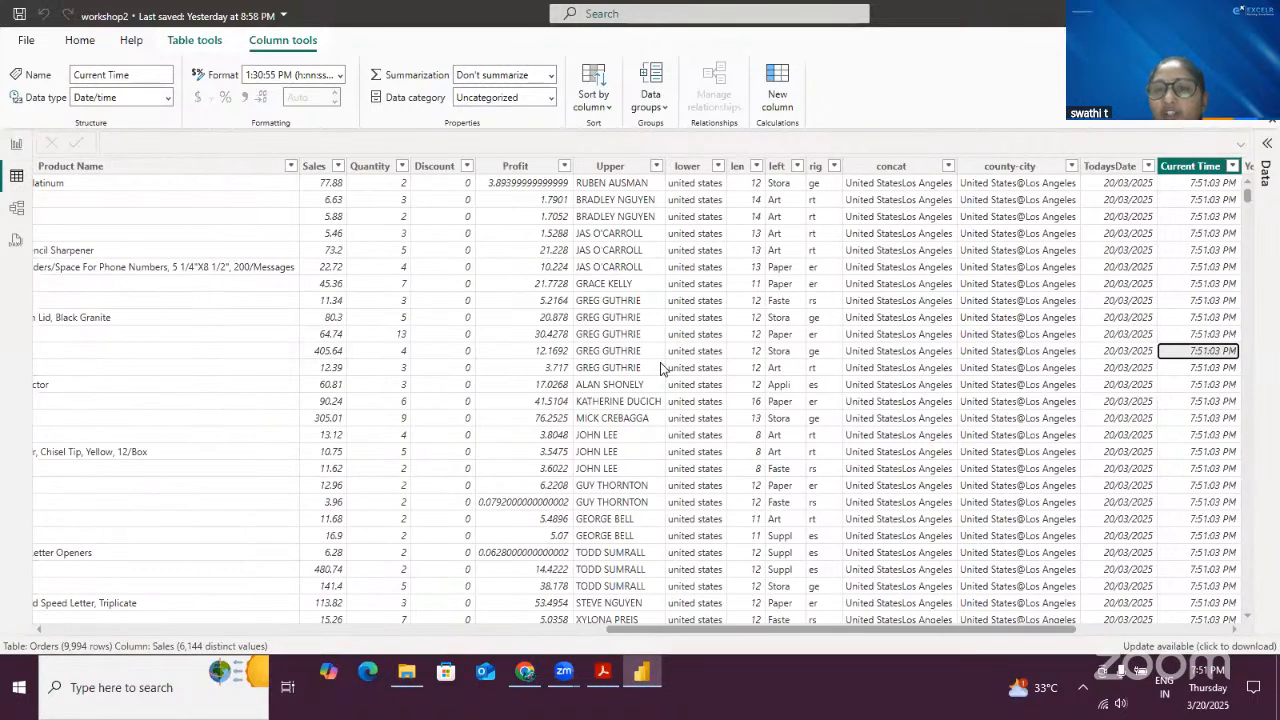
key("Right")
key("Right")
key("Right")
key("Right")
key("Right")
key("Right")
key("Right")
key("Right")
key("Right")
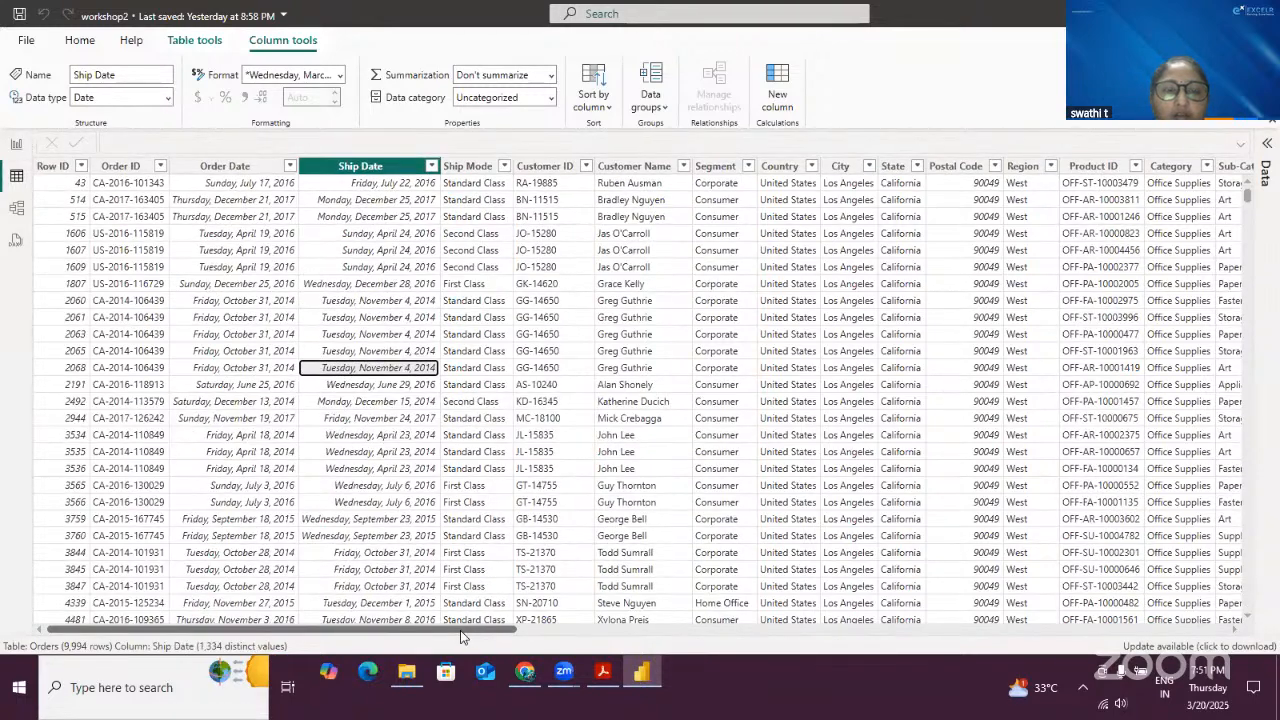
left_click_drag(462, 632, 1205, 630)
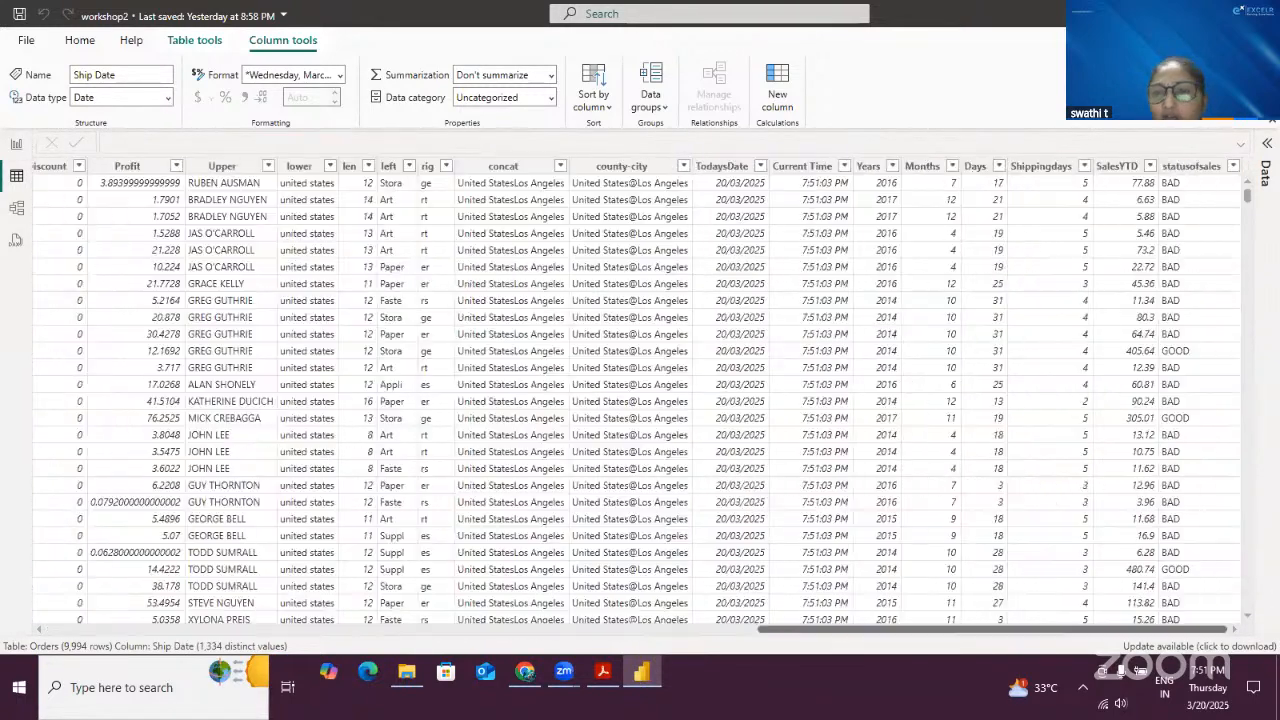
left_click(1188, 352)
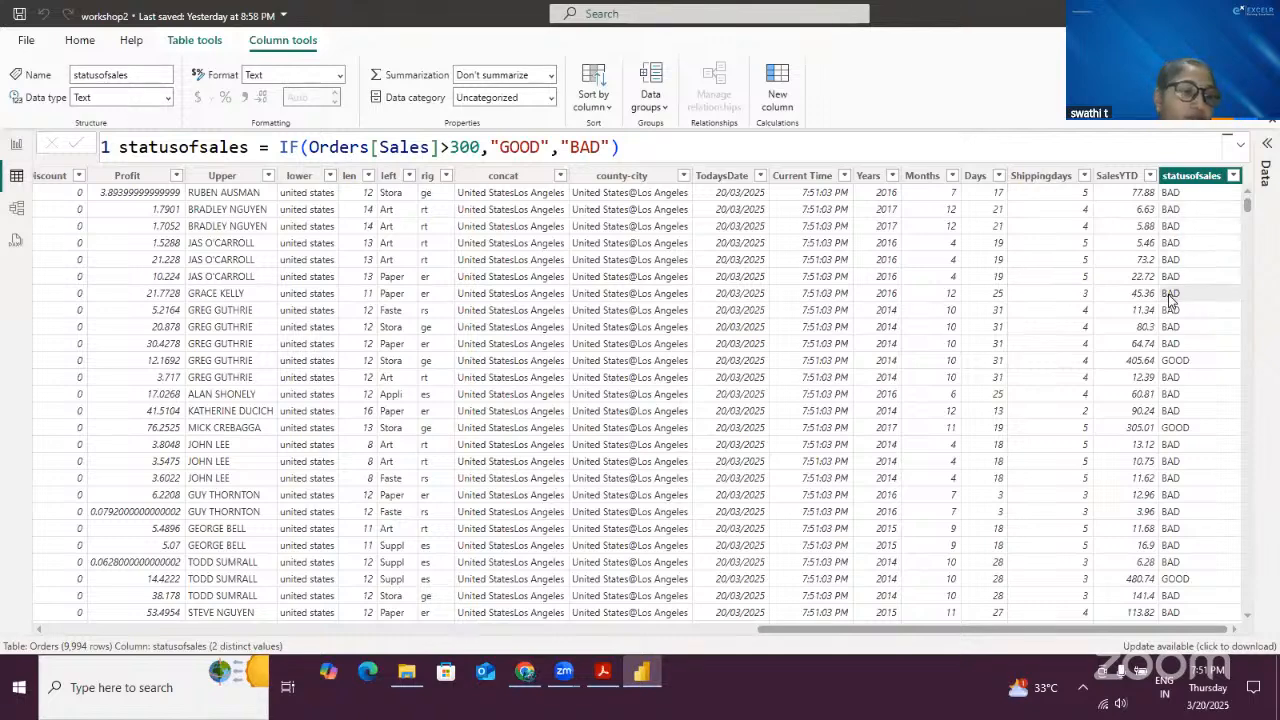
- Switch back to report view and close the sign-in email prompt without entering anything
left_click_drag(780, 632, 66, 631)
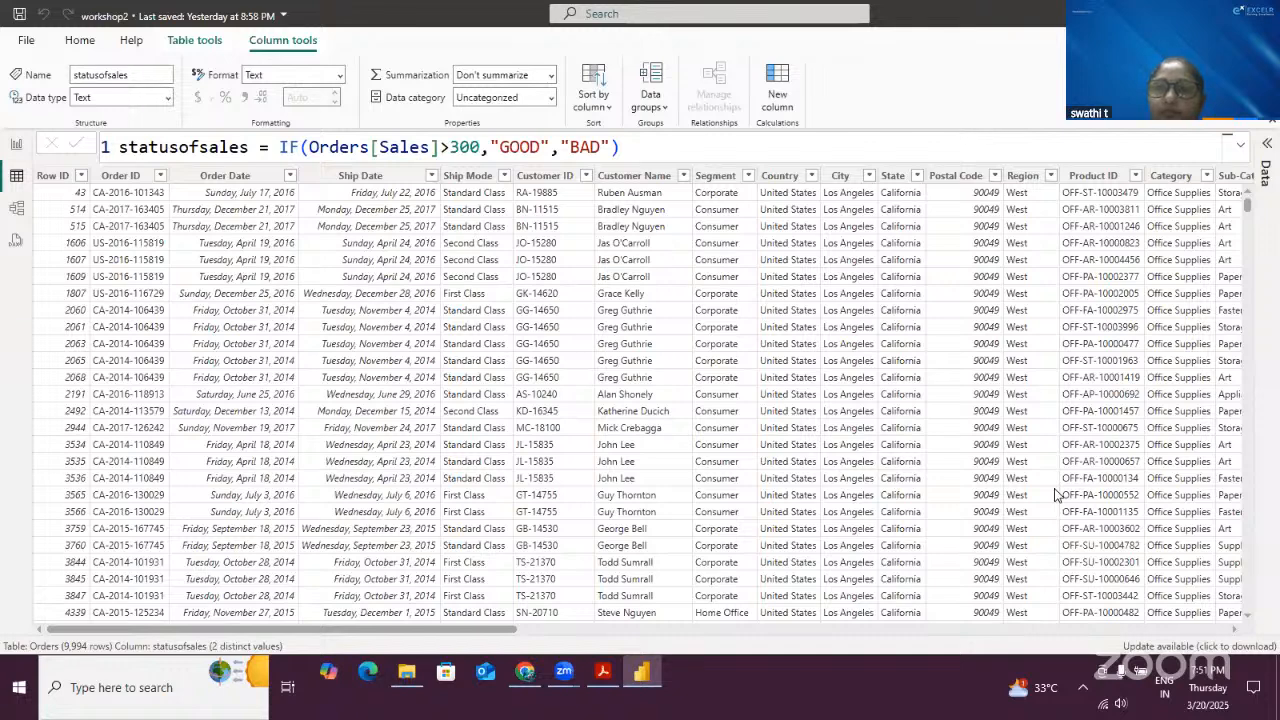
left_click(643, 679)
left_click(673, 282)
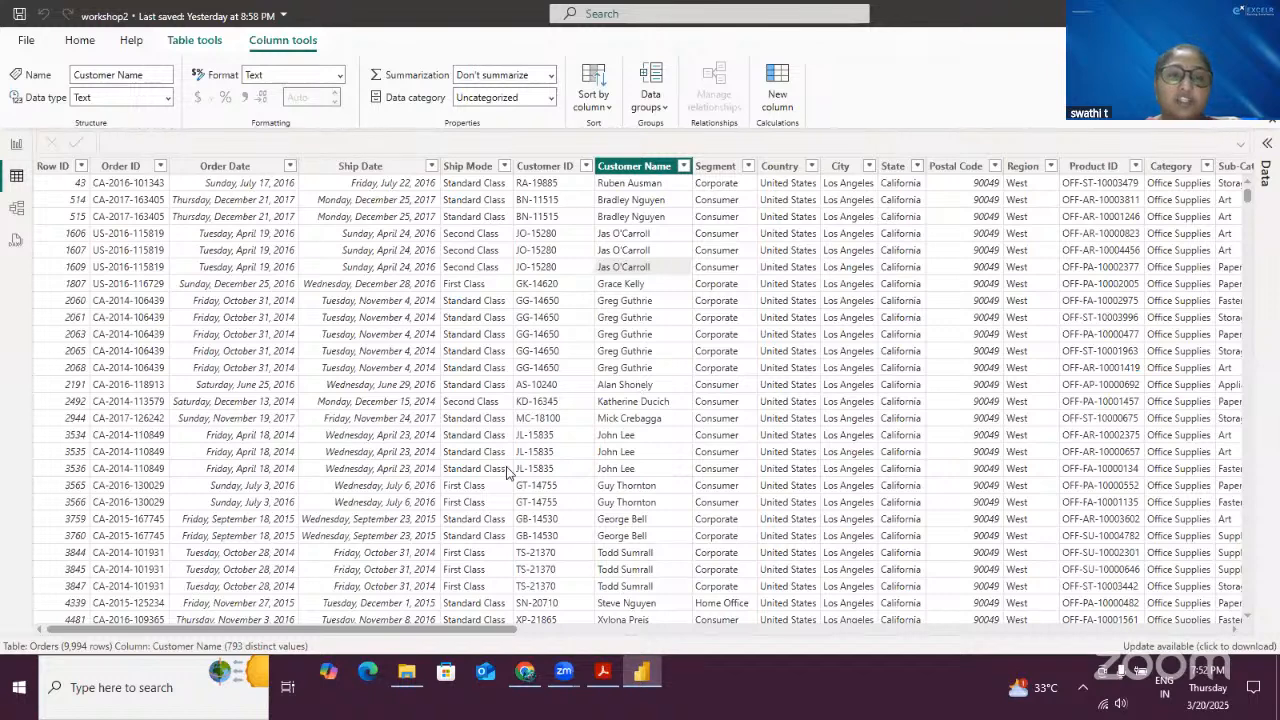
left_click(17, 146)
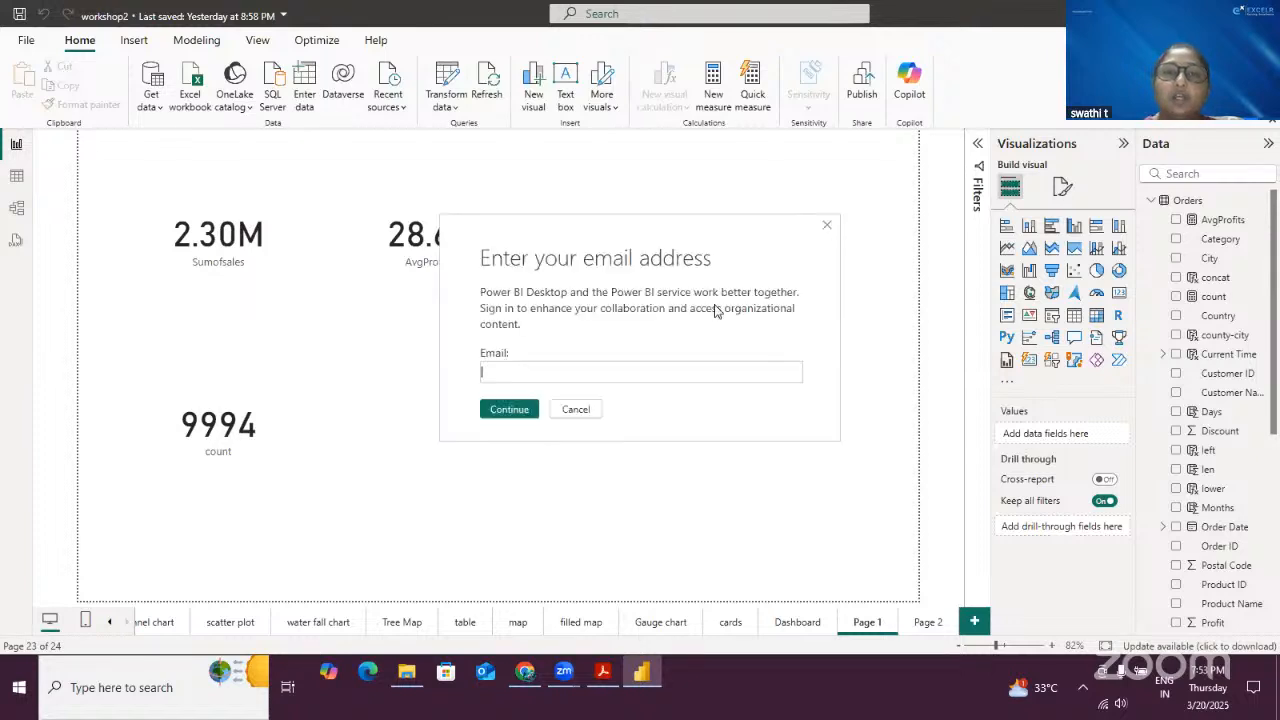
left_click(574, 372)
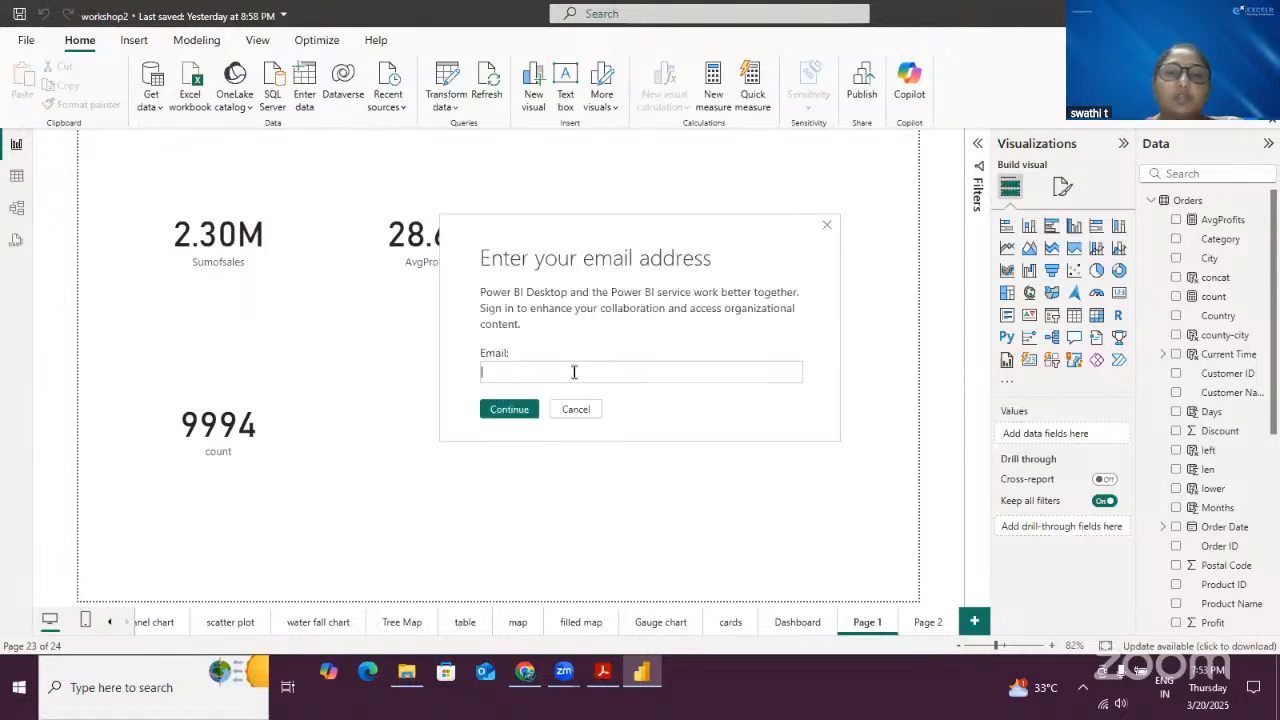
left_click(826, 226)
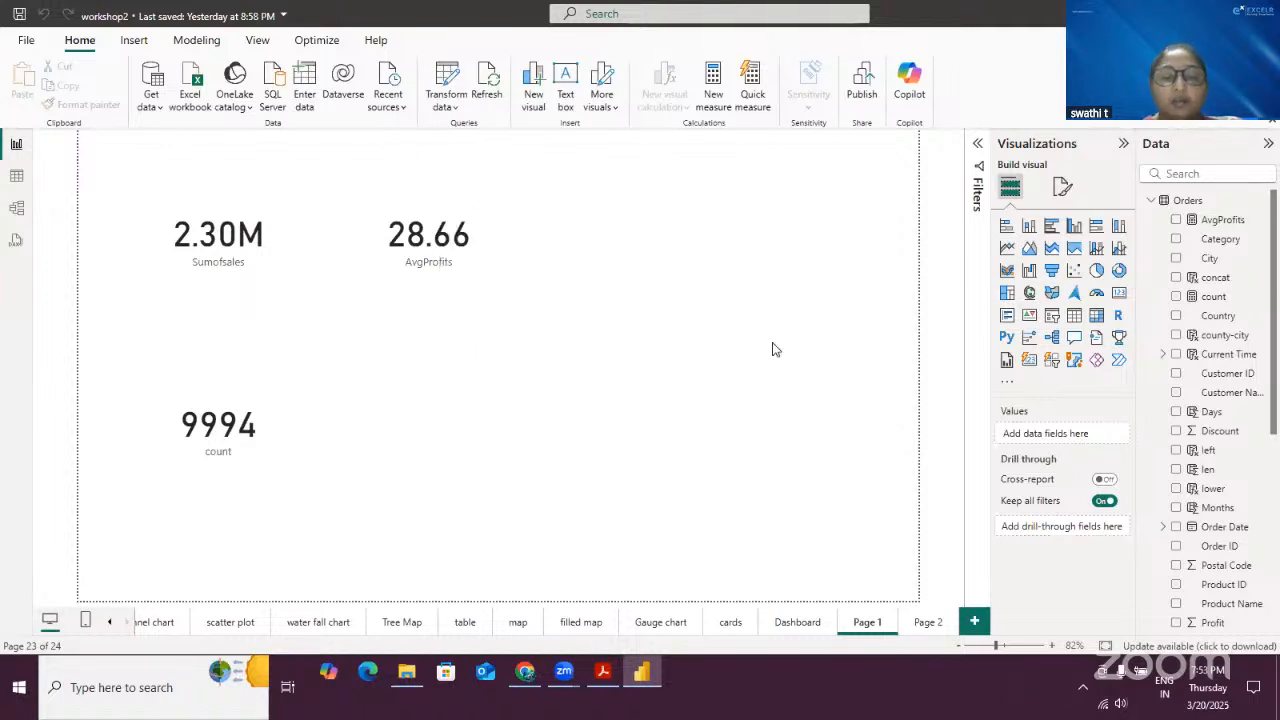
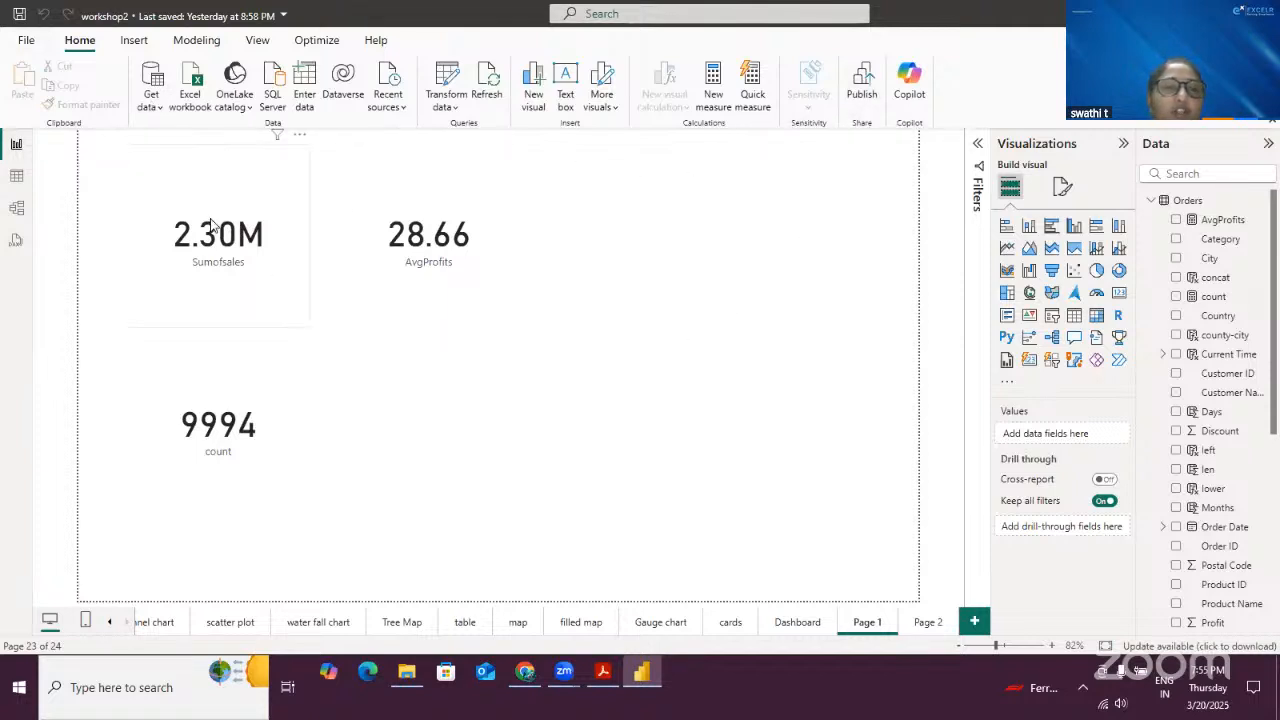
- Open the File backstage and review its Share, Get data, Import, Export and Publish options, then return to the report
left_click(27, 46)
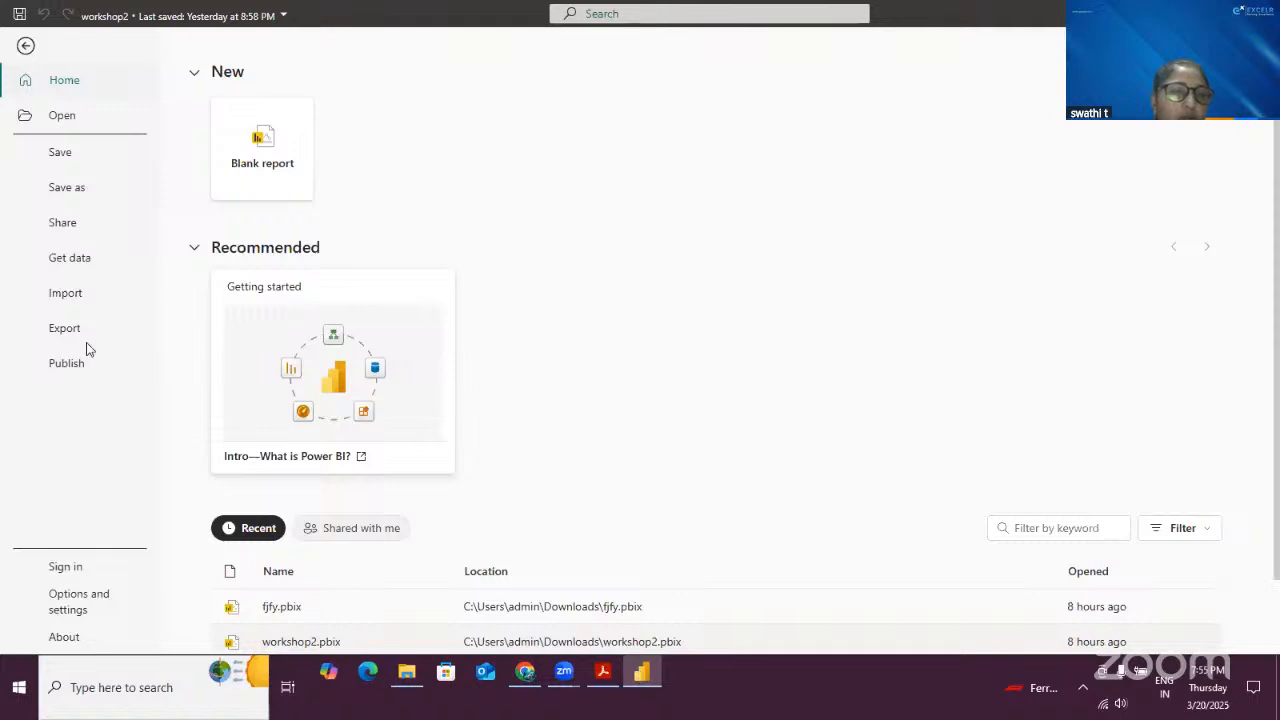
mouse_move(42, 209)
left_mouse_down()
mouse_move(69, 371)
mouse_move(109, 387)
left_mouse_up()
left_click_drag(69, 219, 77, 226)
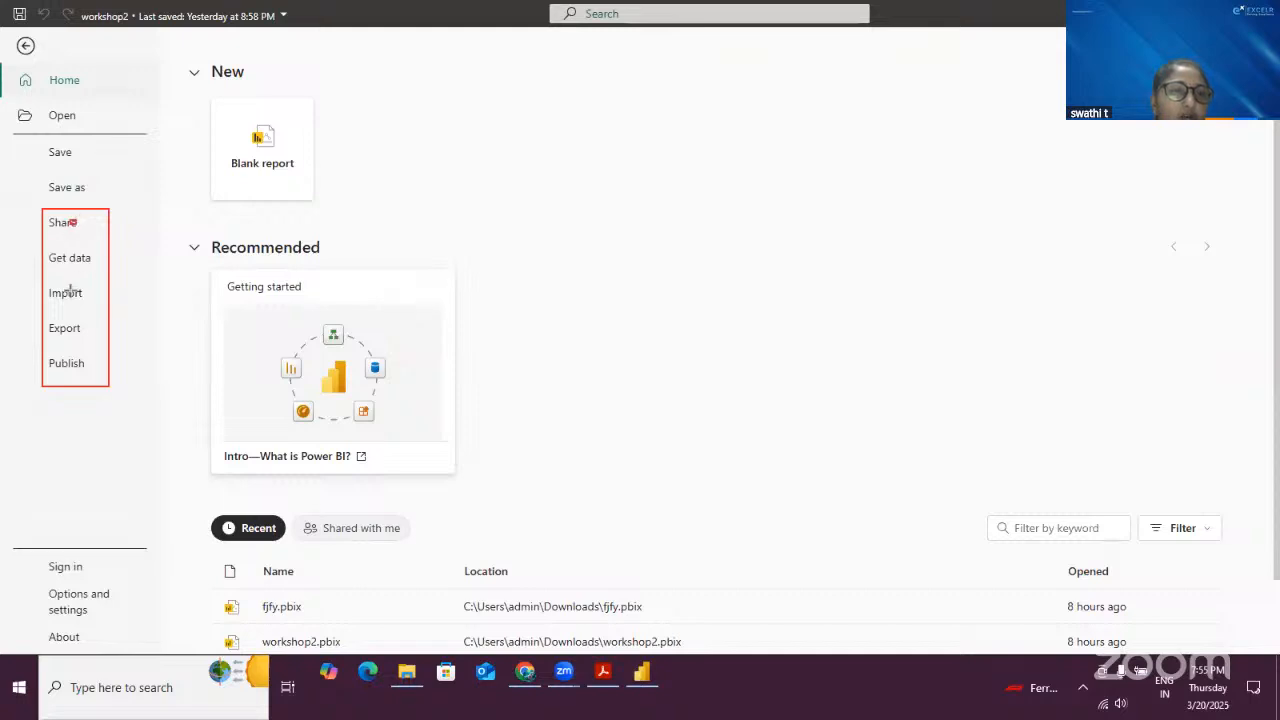
mouse_move(70, 280)
left_mouse_down()
mouse_move(86, 293)
mouse_move(86, 331)
left_mouse_up()
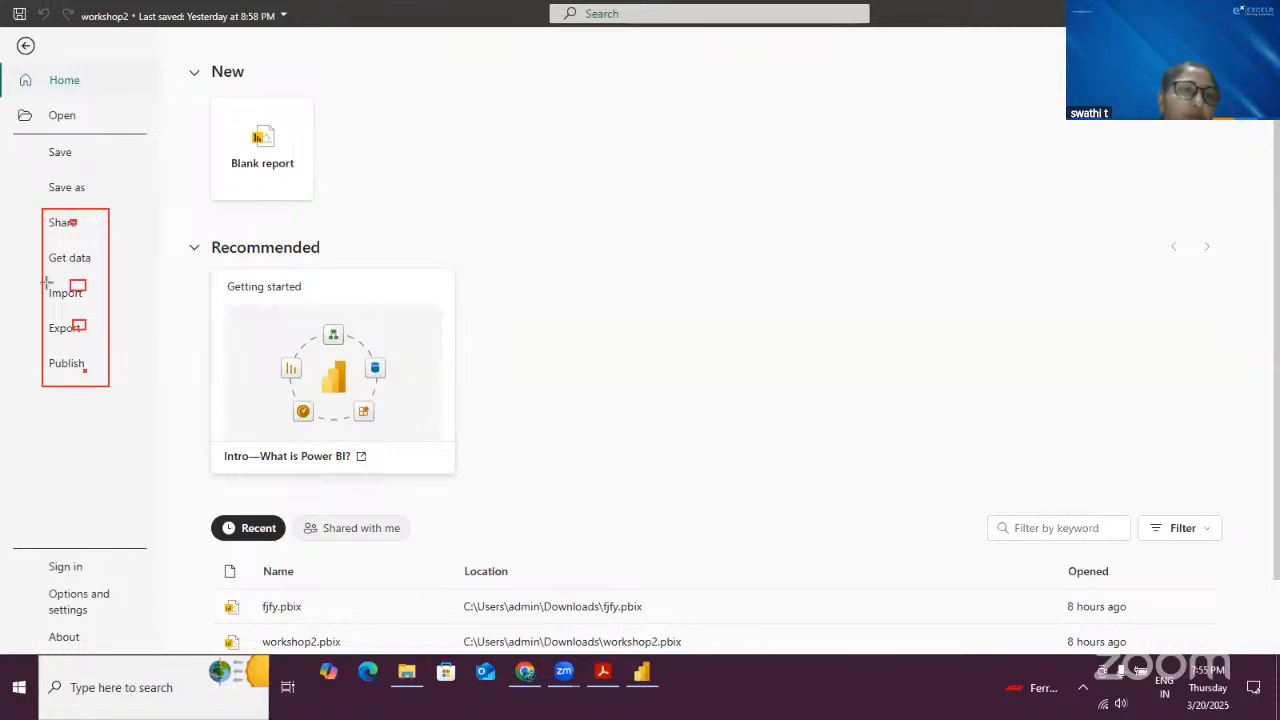
left_click_drag(45, 316, 99, 339)
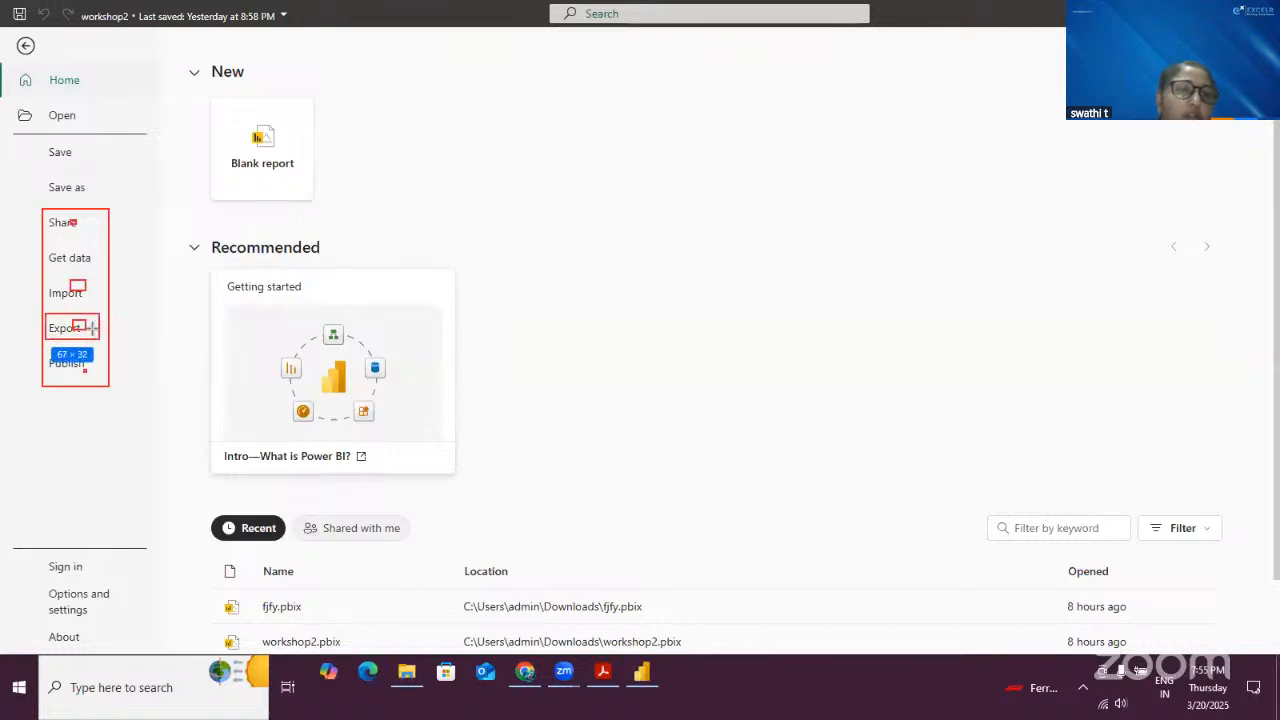
mouse_move(47, 280)
left_mouse_down()
mouse_move(60, 305)
mouse_move(89, 307)
left_mouse_up()
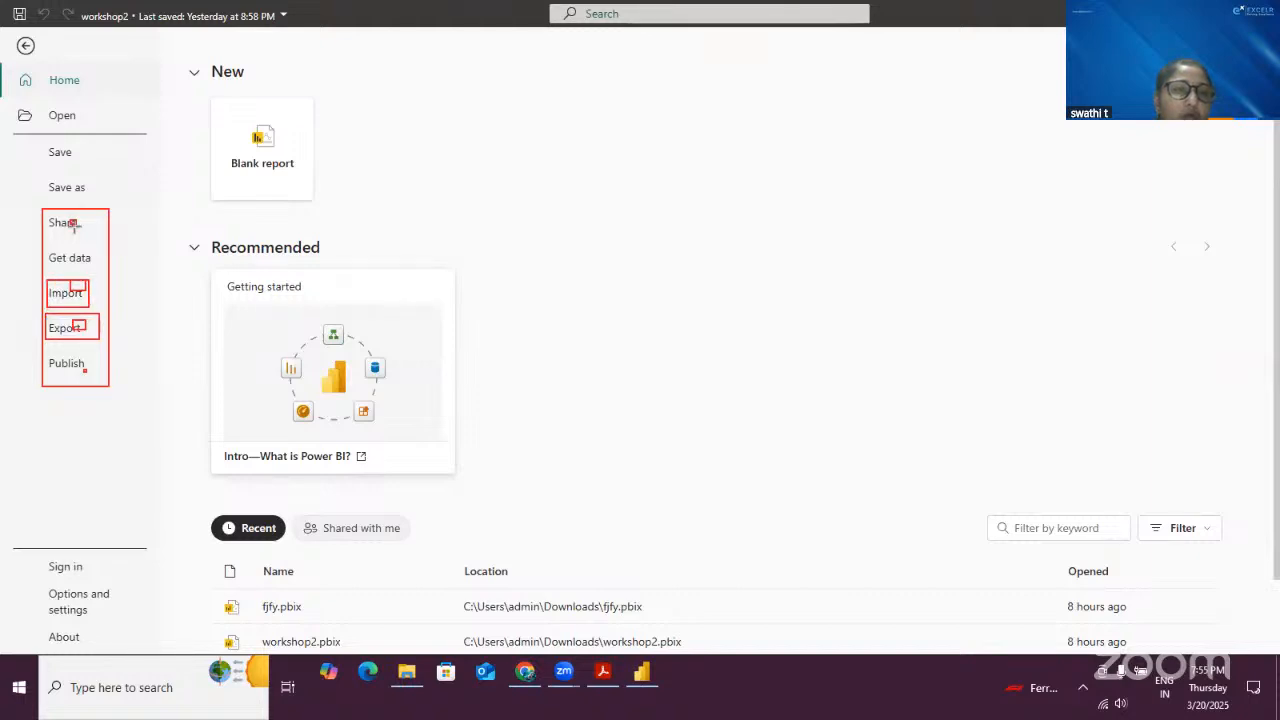
left_click_drag(74, 211, 93, 227)
left_click_drag(86, 365, 100, 380)
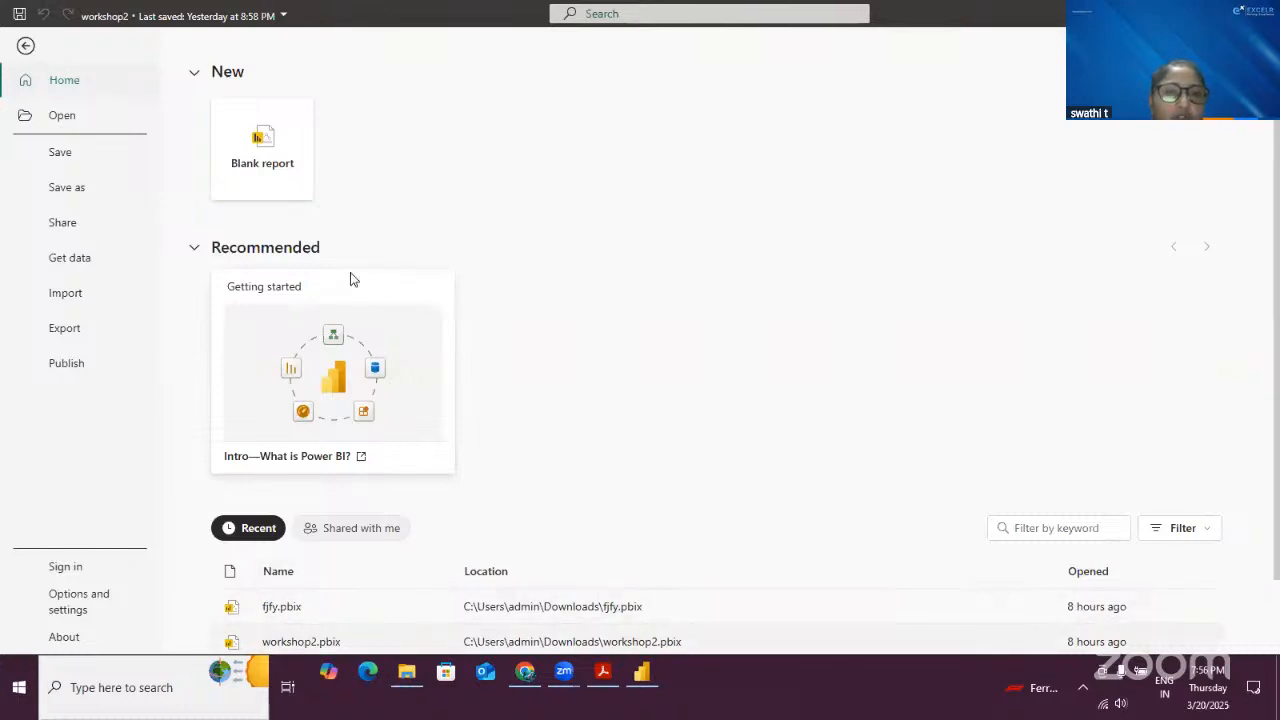
key("Escape")
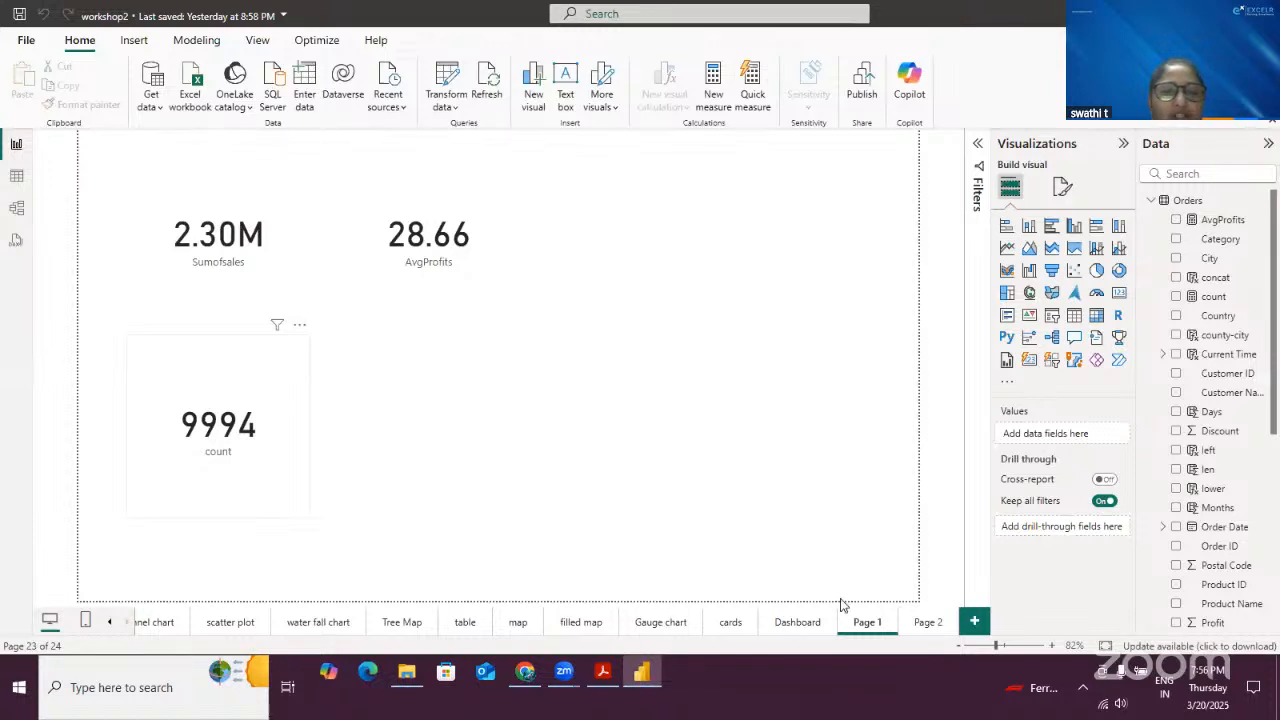
- Switch to the Dashboard page and export the report as a Power BI template with the description "Orders sales and Profit"
left_click(797, 622)
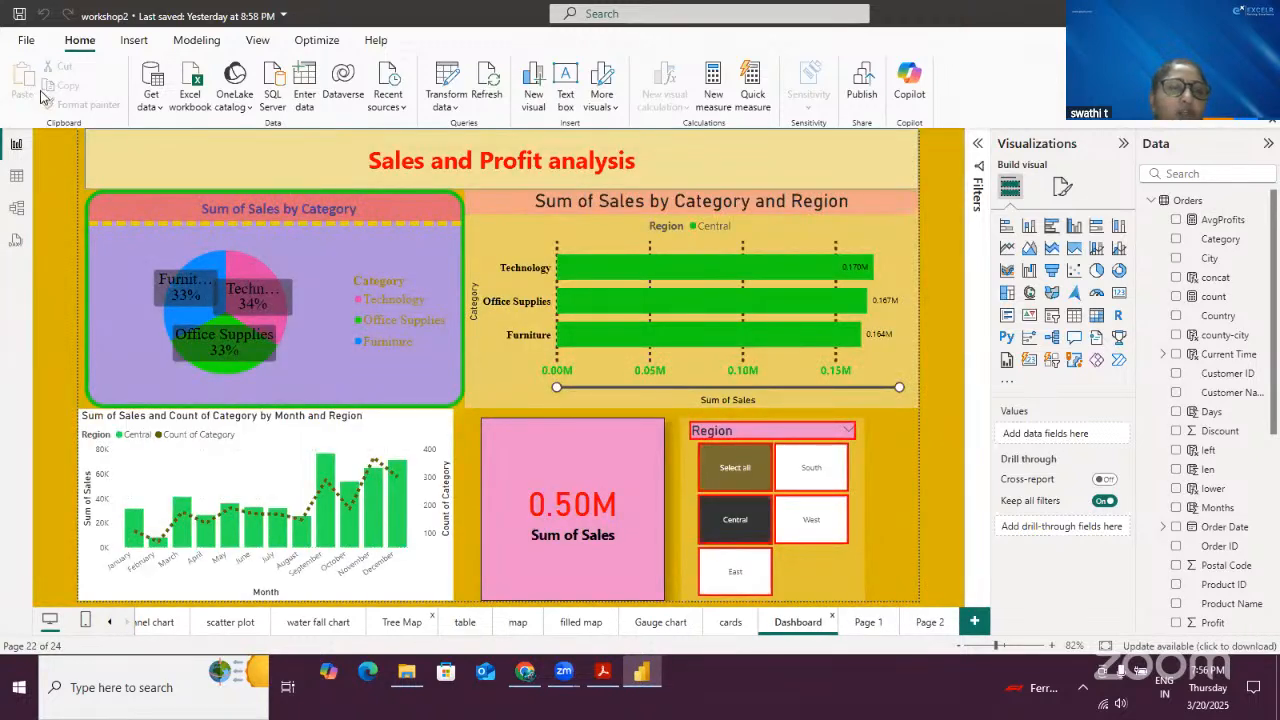
left_click(26, 40)
left_click(66, 328)
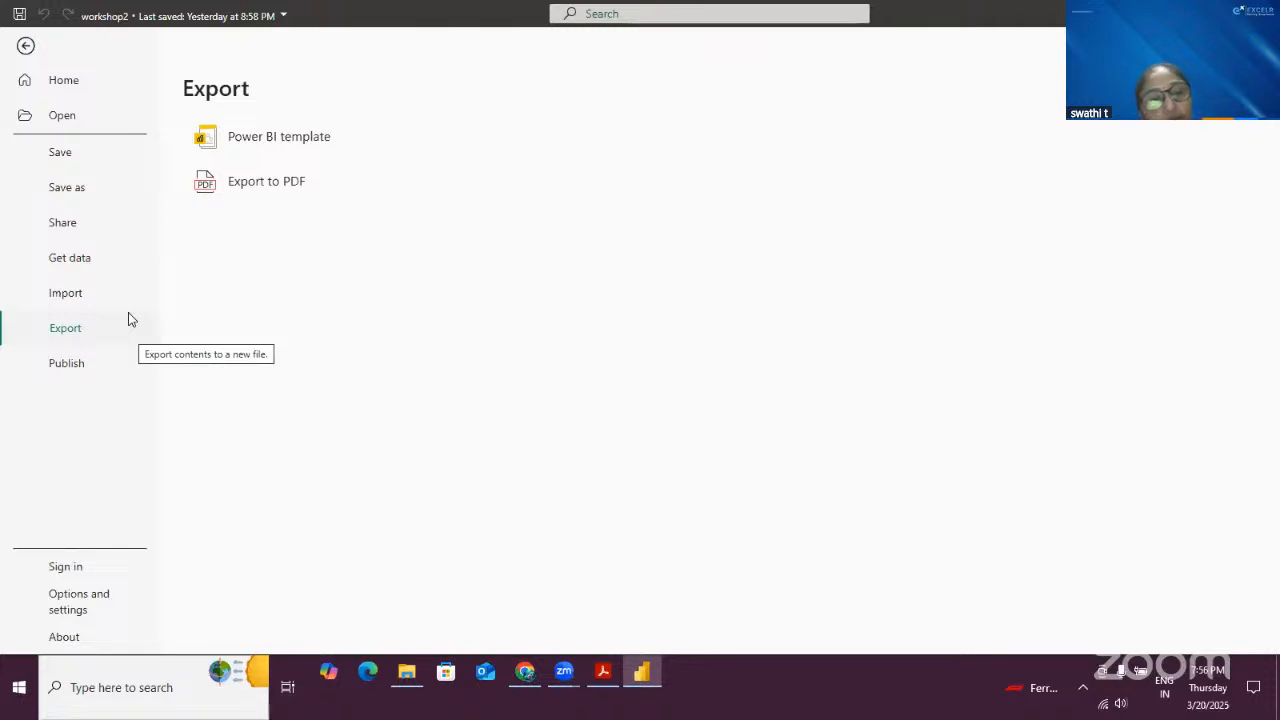
left_click(283, 137)
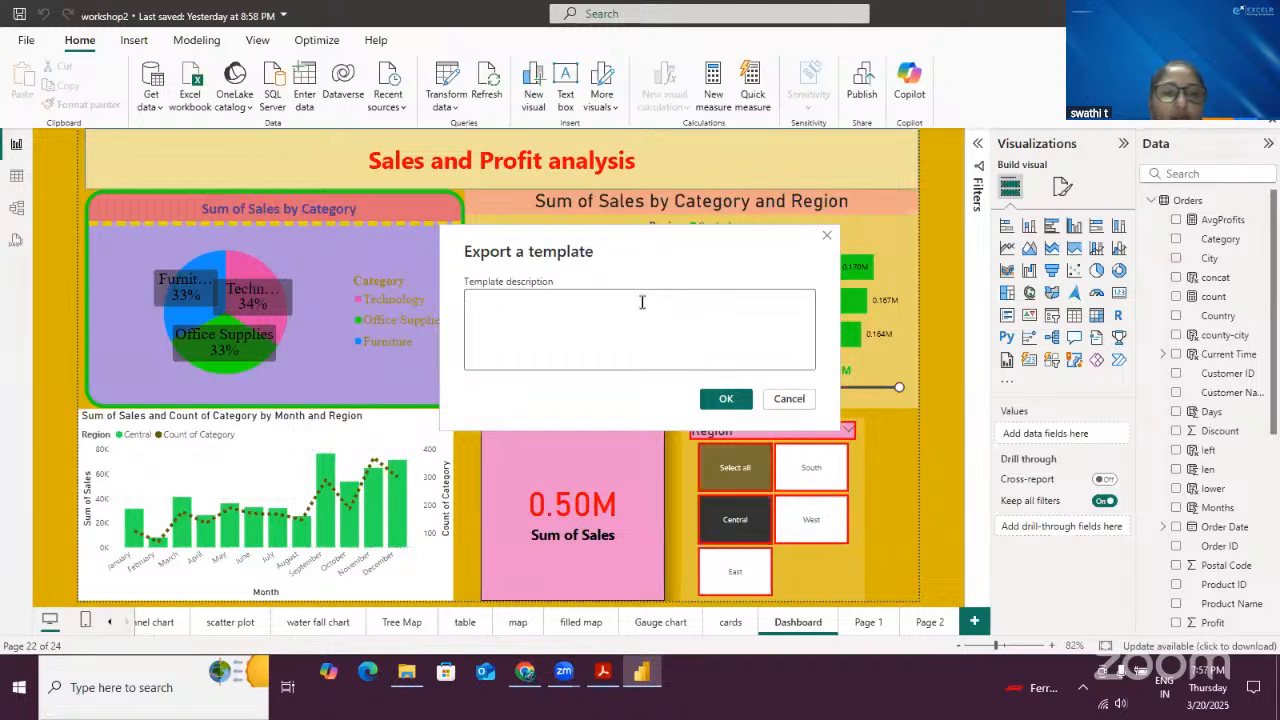
type("Or")
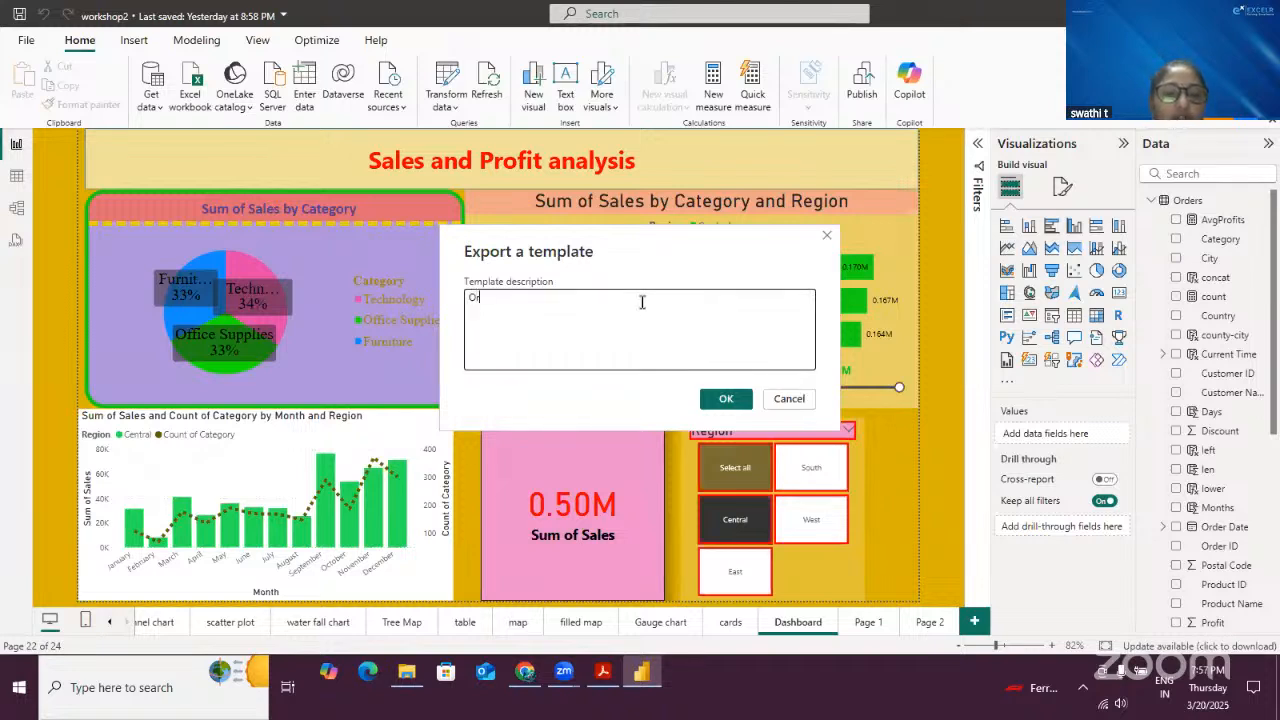
type("ders sa")
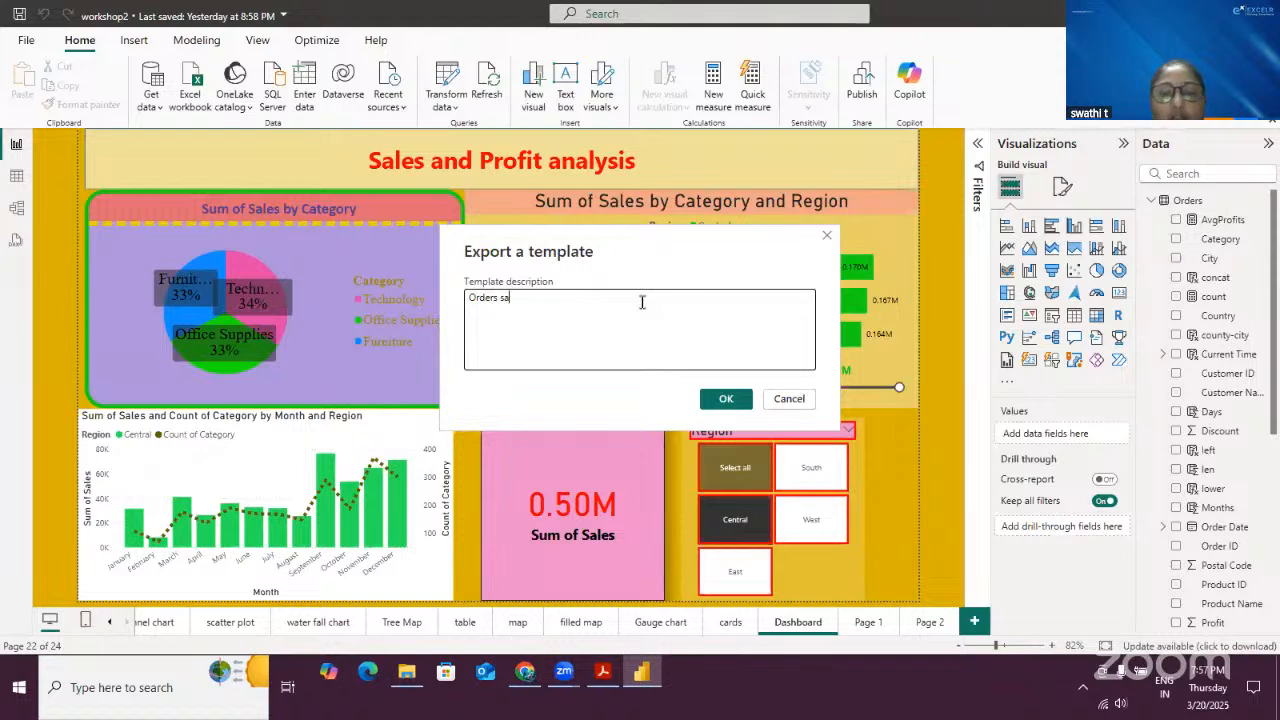
type("les and Profit")
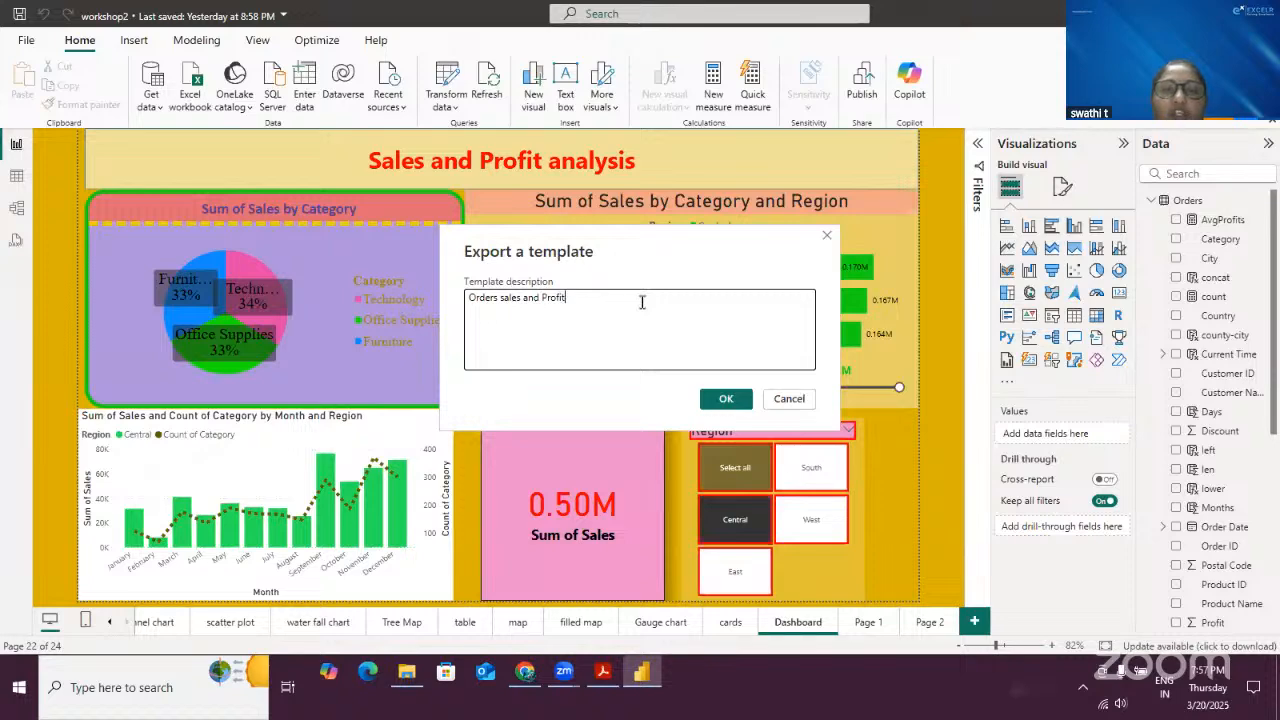
left_click(716, 398)
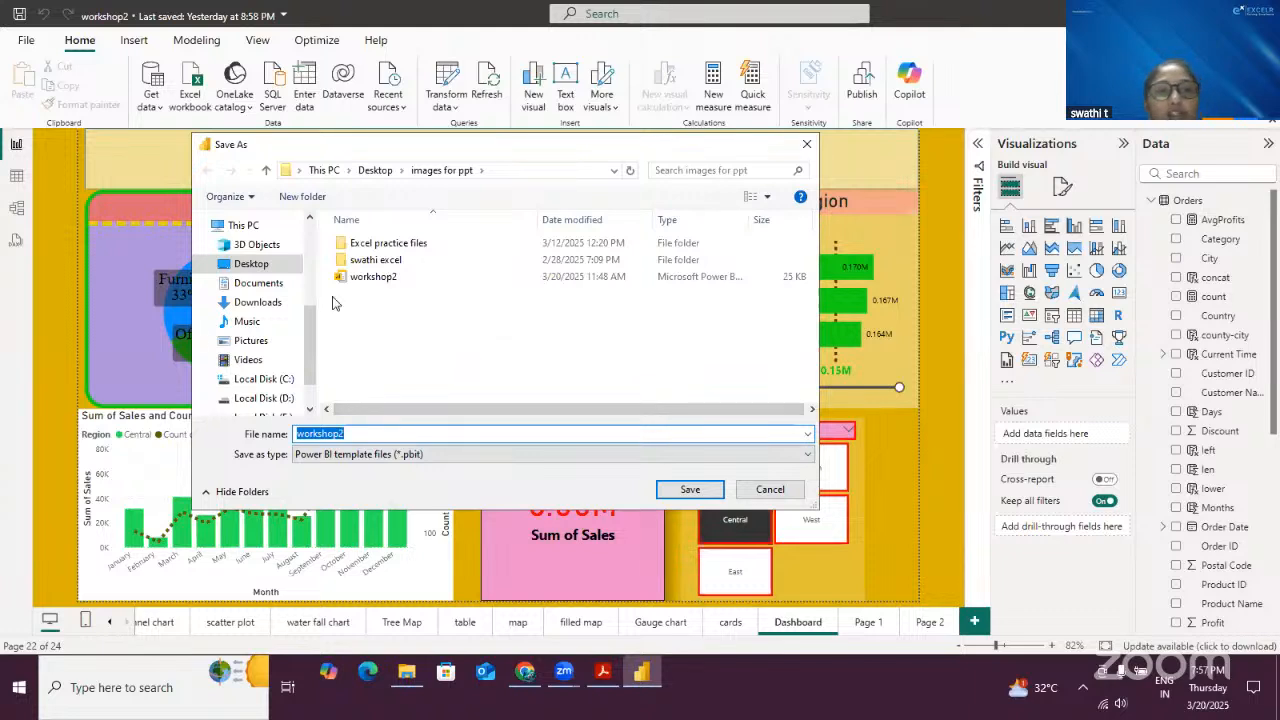
- Save the template file as Orders in the Documents folder
left_click(268, 287)
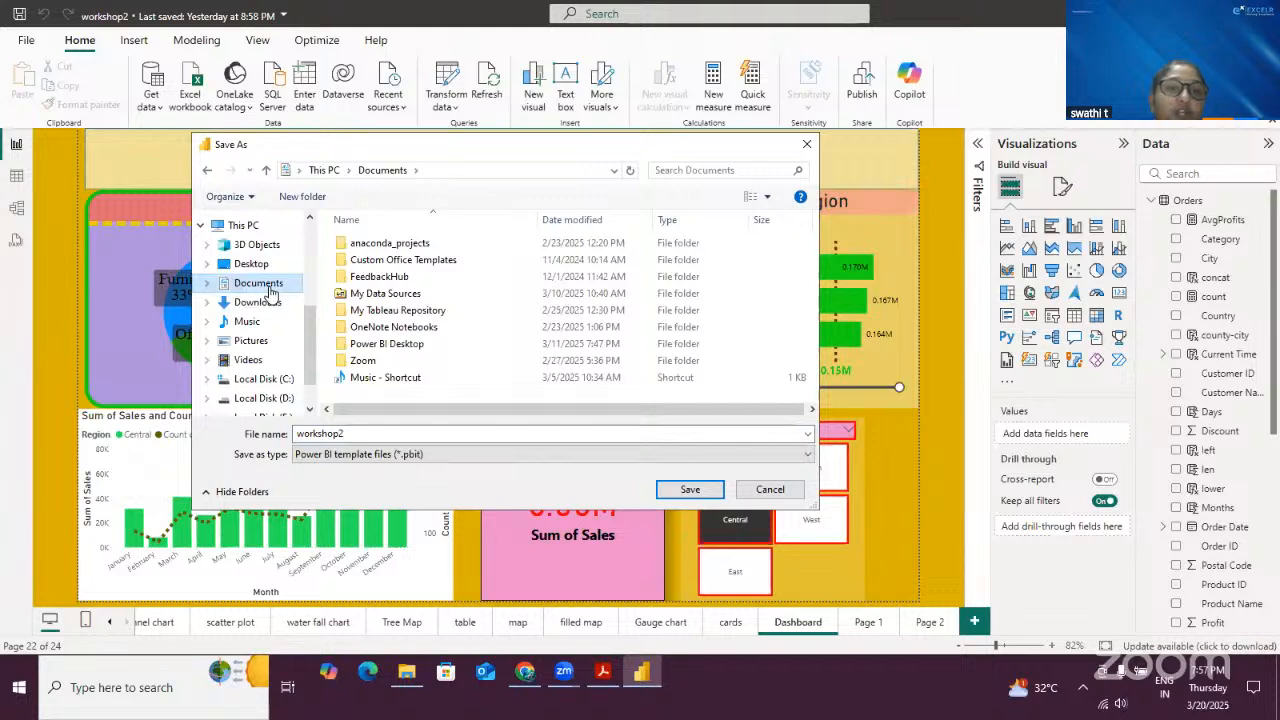
left_click_drag(355, 436, 291, 435)
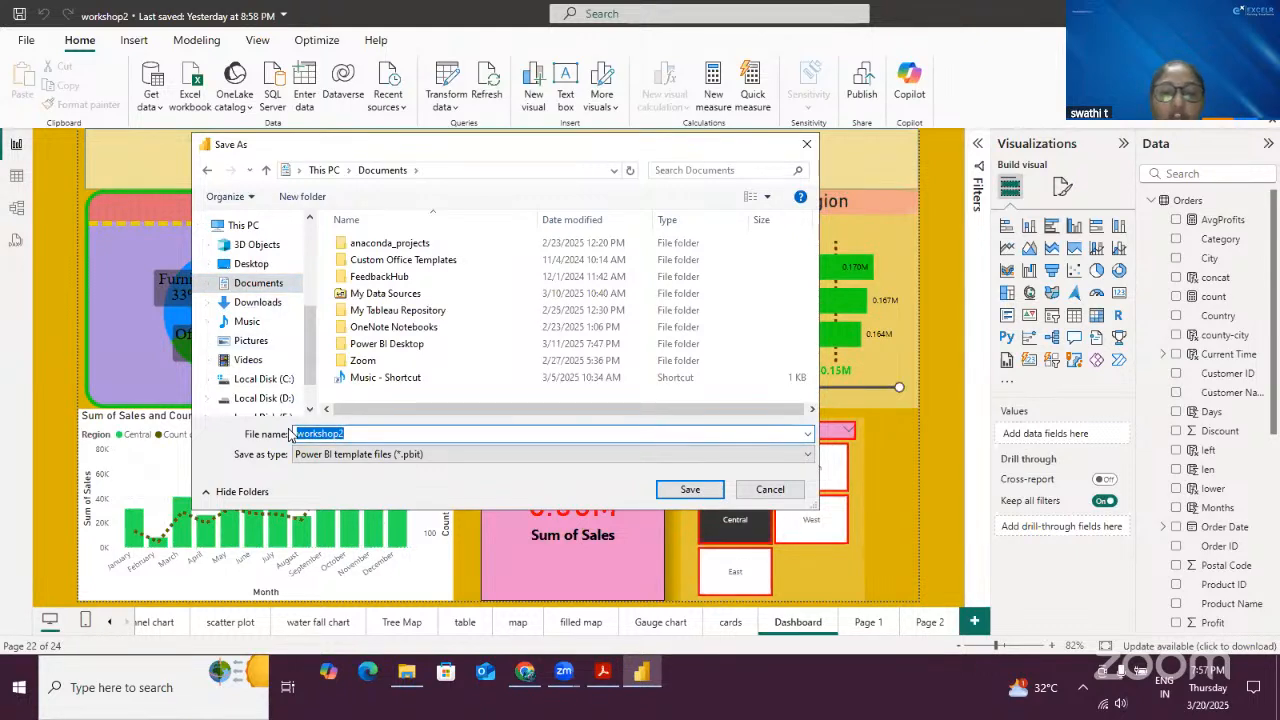
type("Orders")
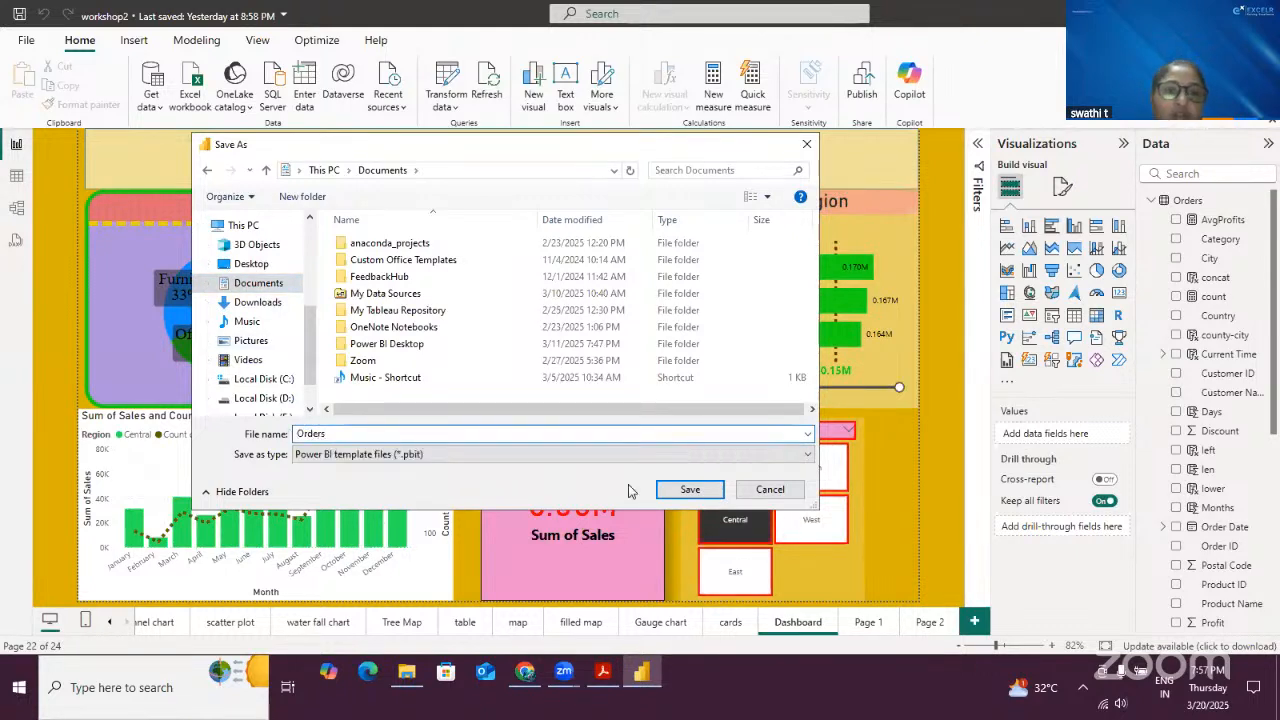
left_click(689, 490)
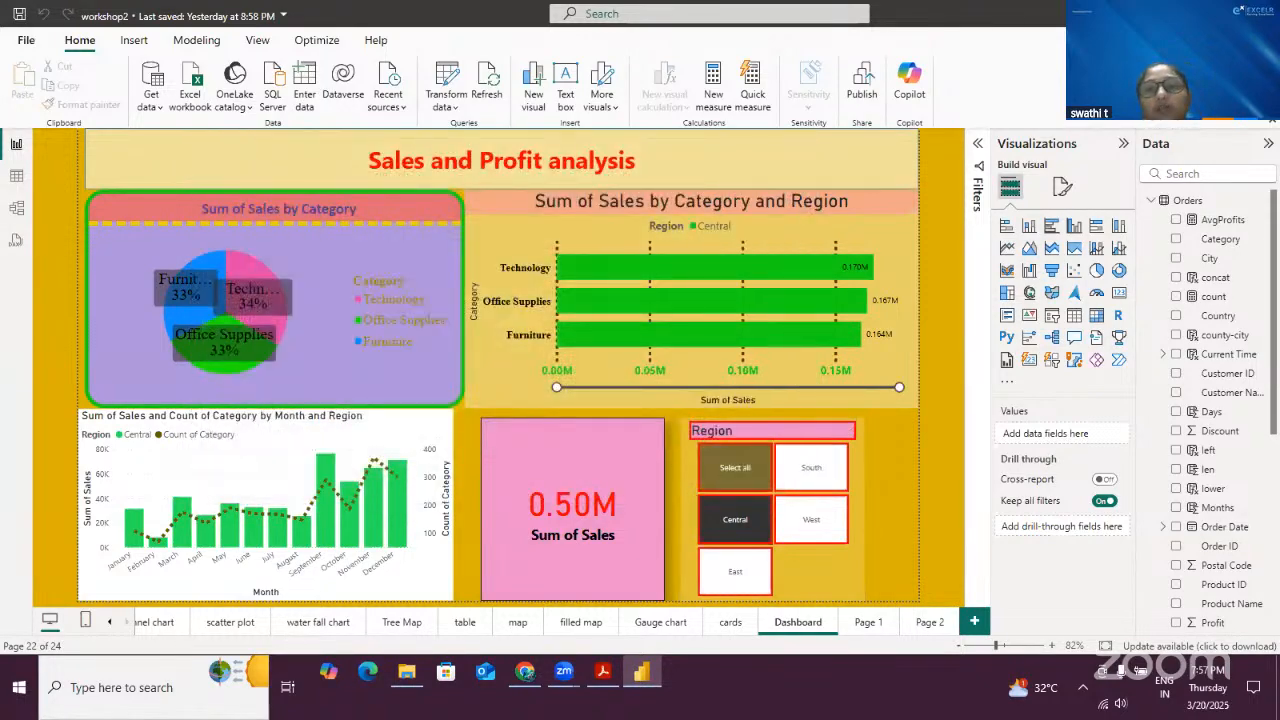
- Locate the exported Orders template file in the Documents folder in File Explorer
left_click(1184, 14)
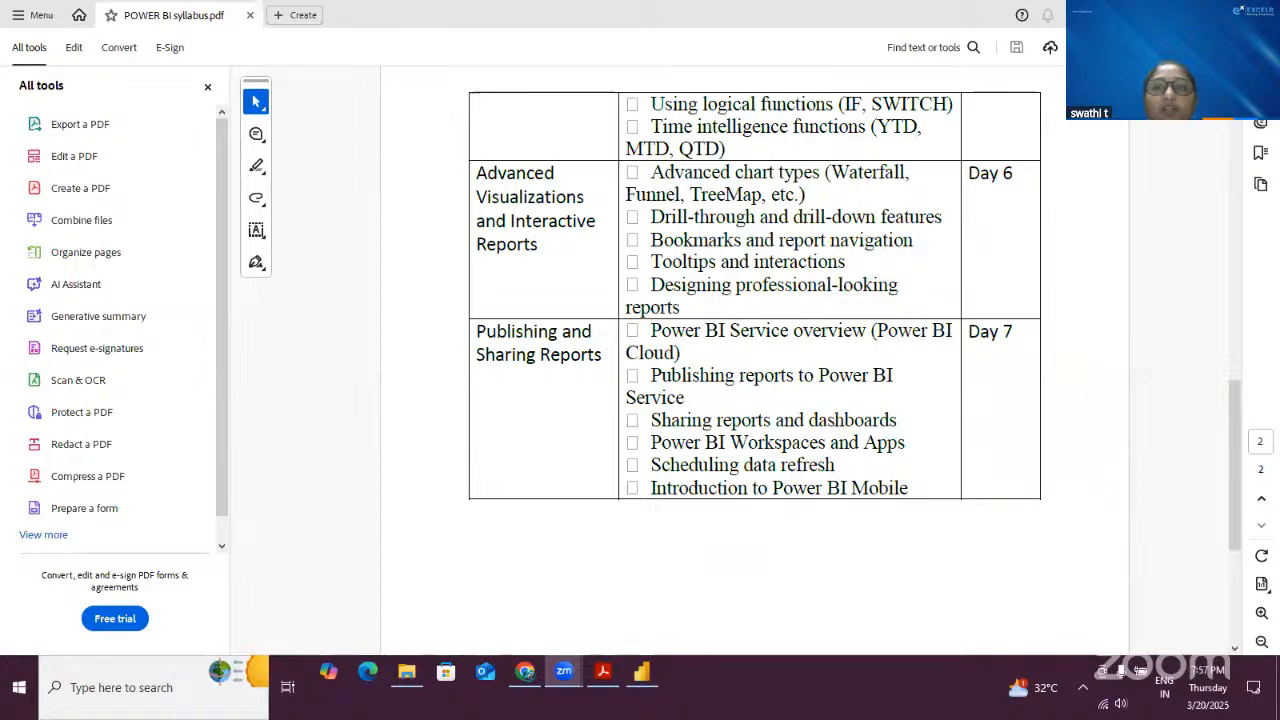
left_click(1184, 14)
left_click(298, 183)
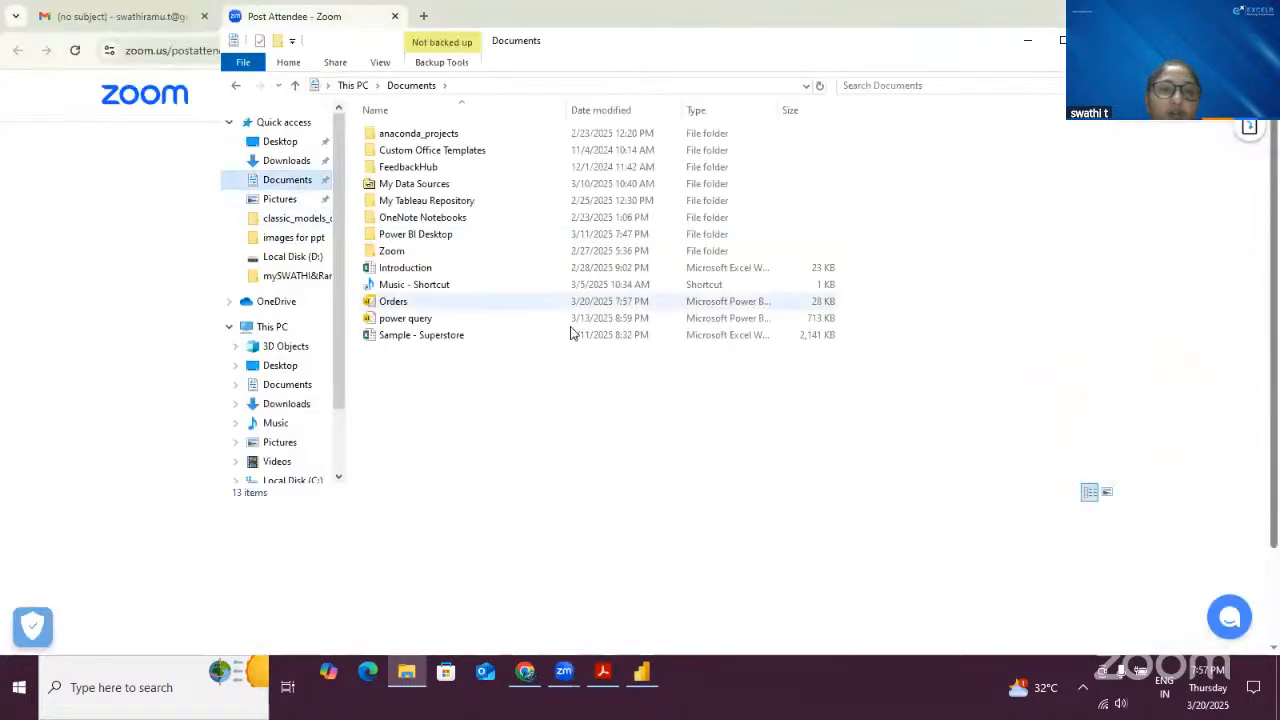
left_click(418, 302)
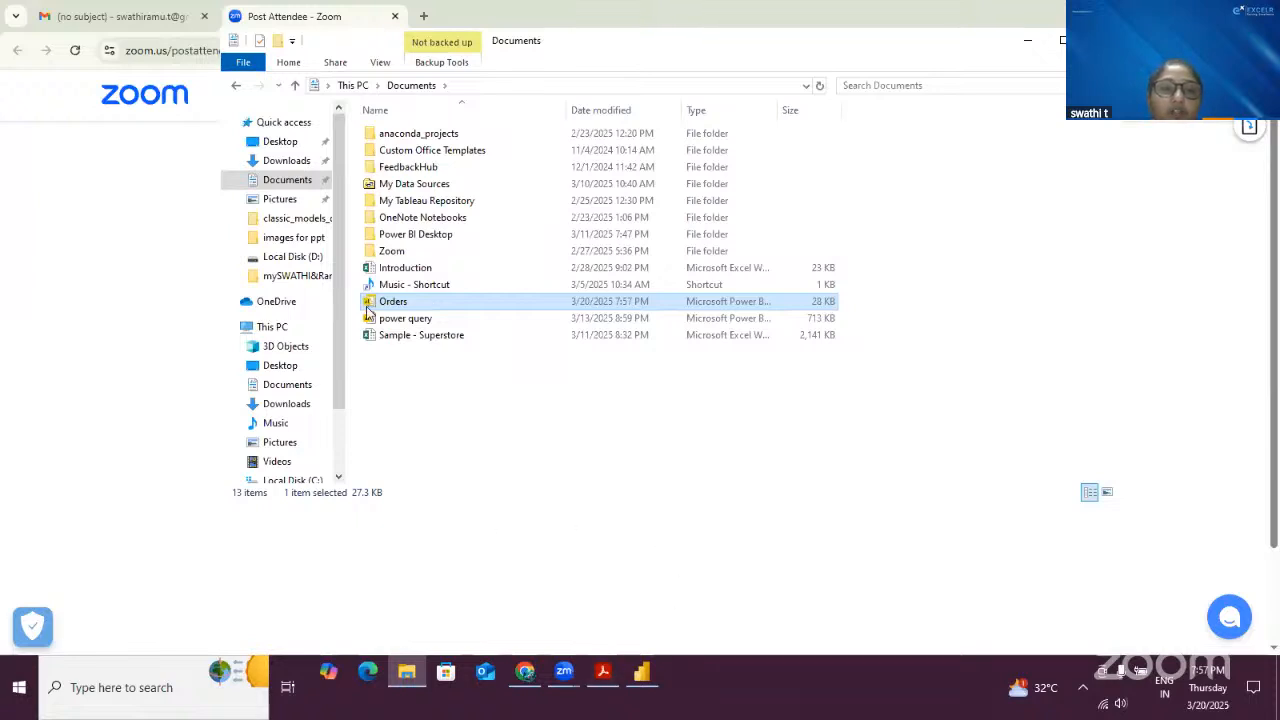
left_click_drag(352, 290, 836, 328)
mouse_move(836, 321)
left_mouse_down()
mouse_move(790, 266)
mouse_move(832, 326)
left_mouse_up()
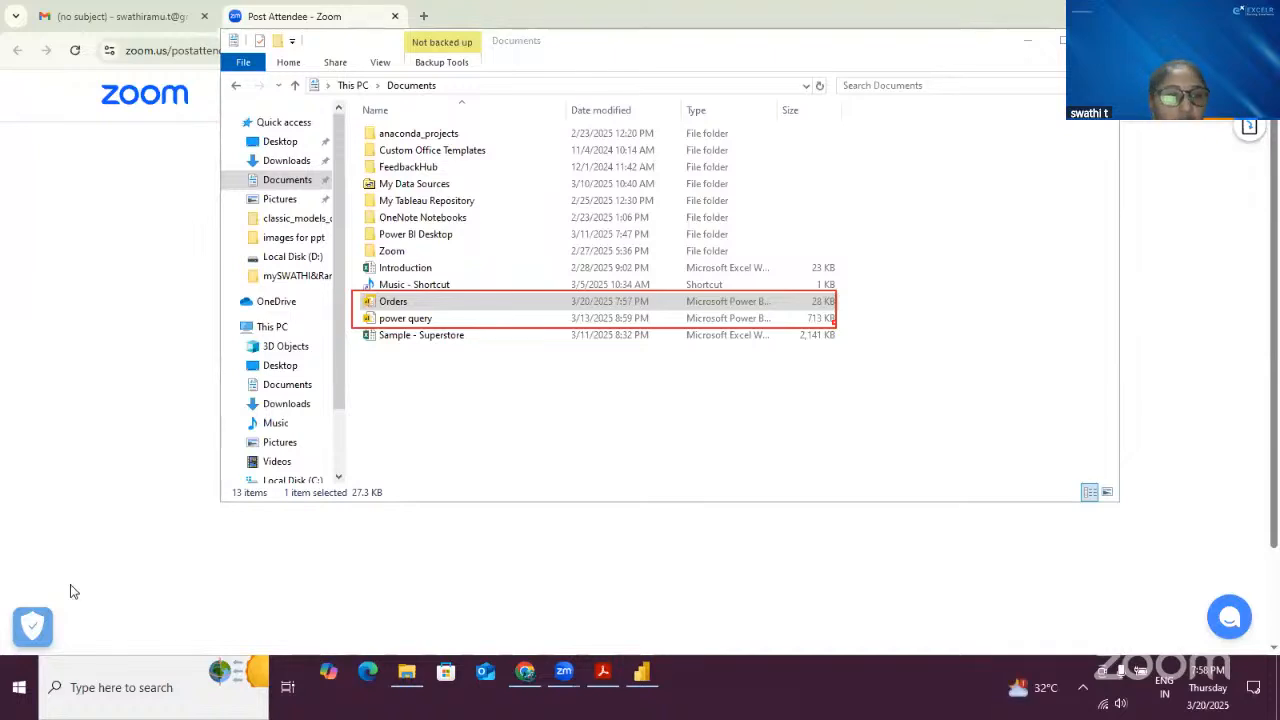
- Return to Power BI Desktop and export the whole report to PDF
left_click(642, 672)
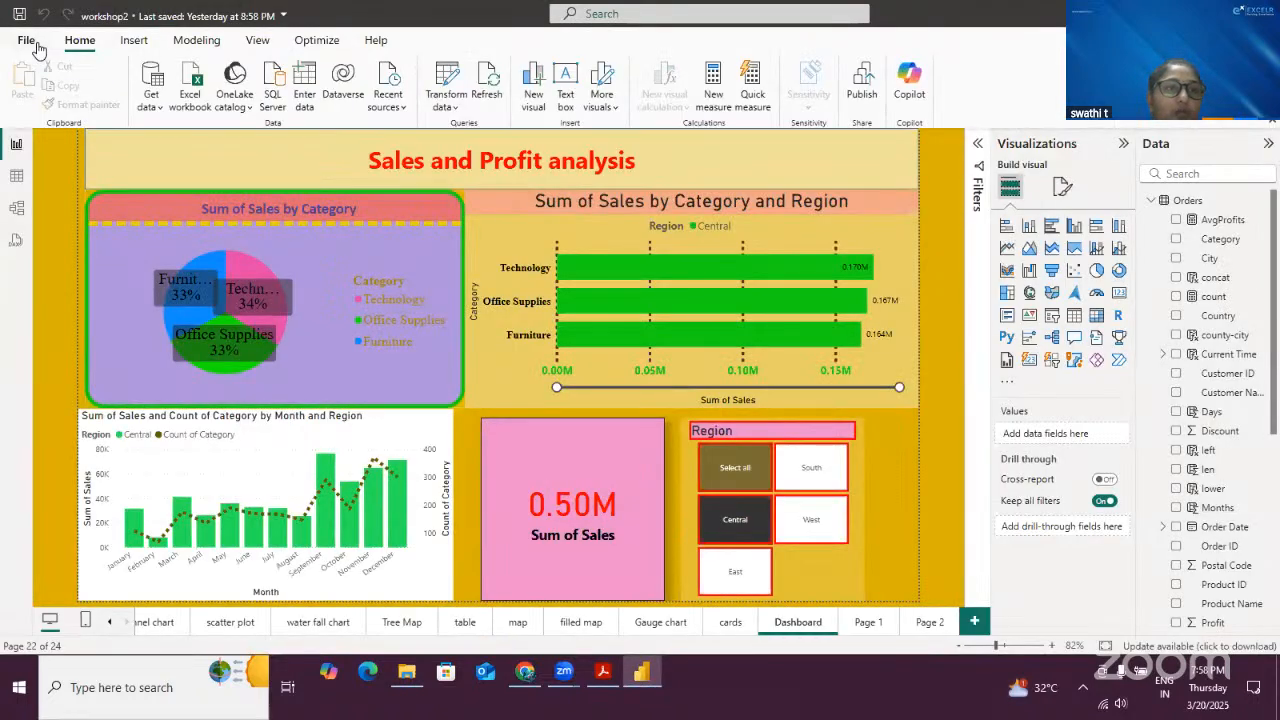
left_click(34, 44)
left_click(84, 330)
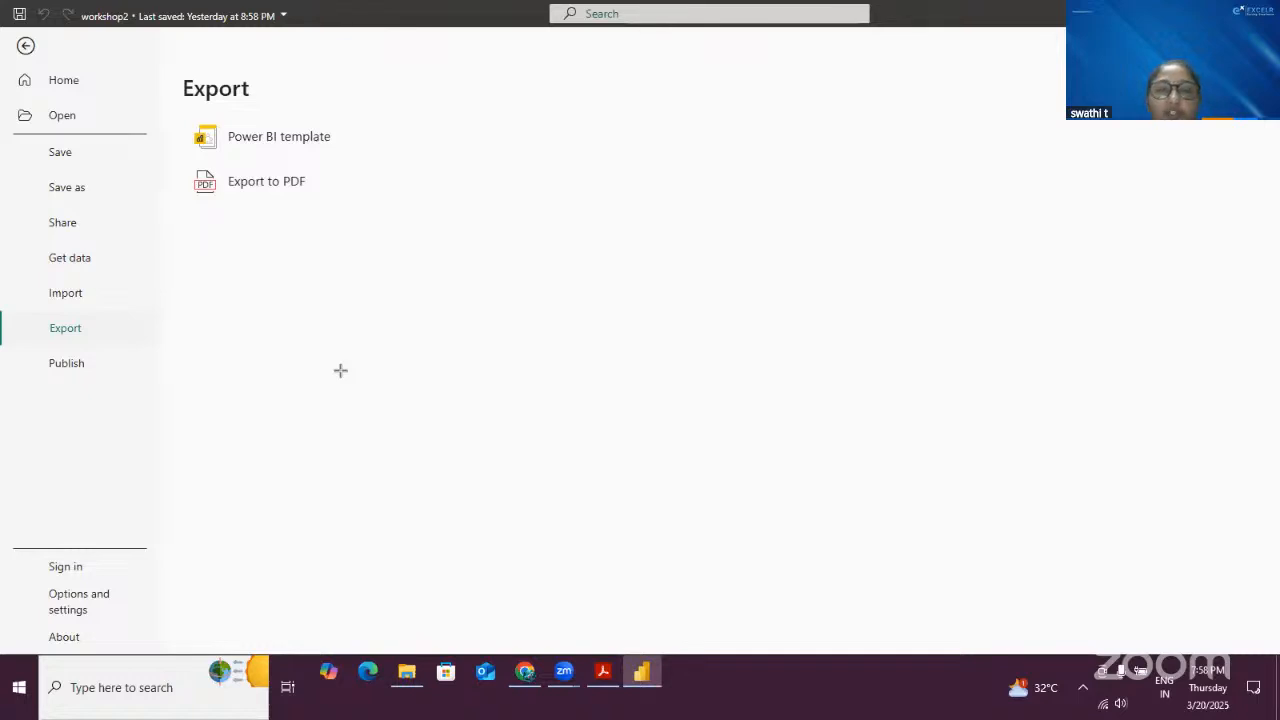
left_click_drag(170, 176, 357, 217)
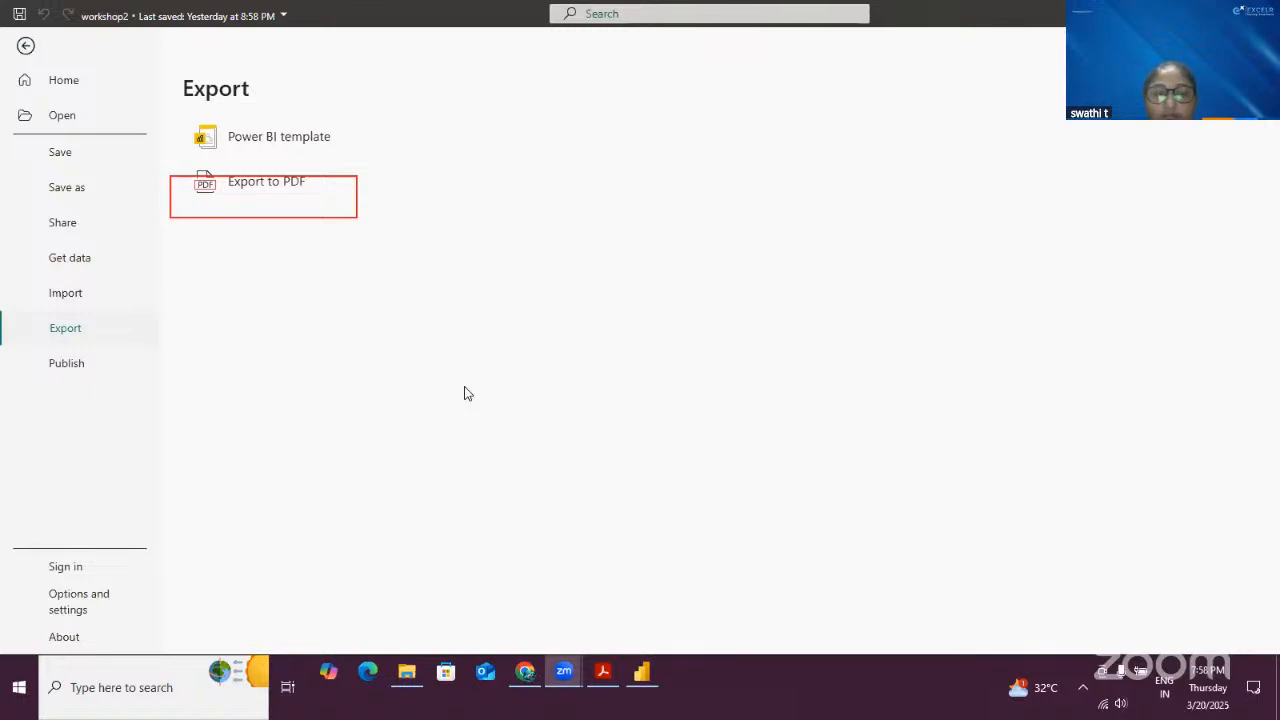
left_click(277, 190)
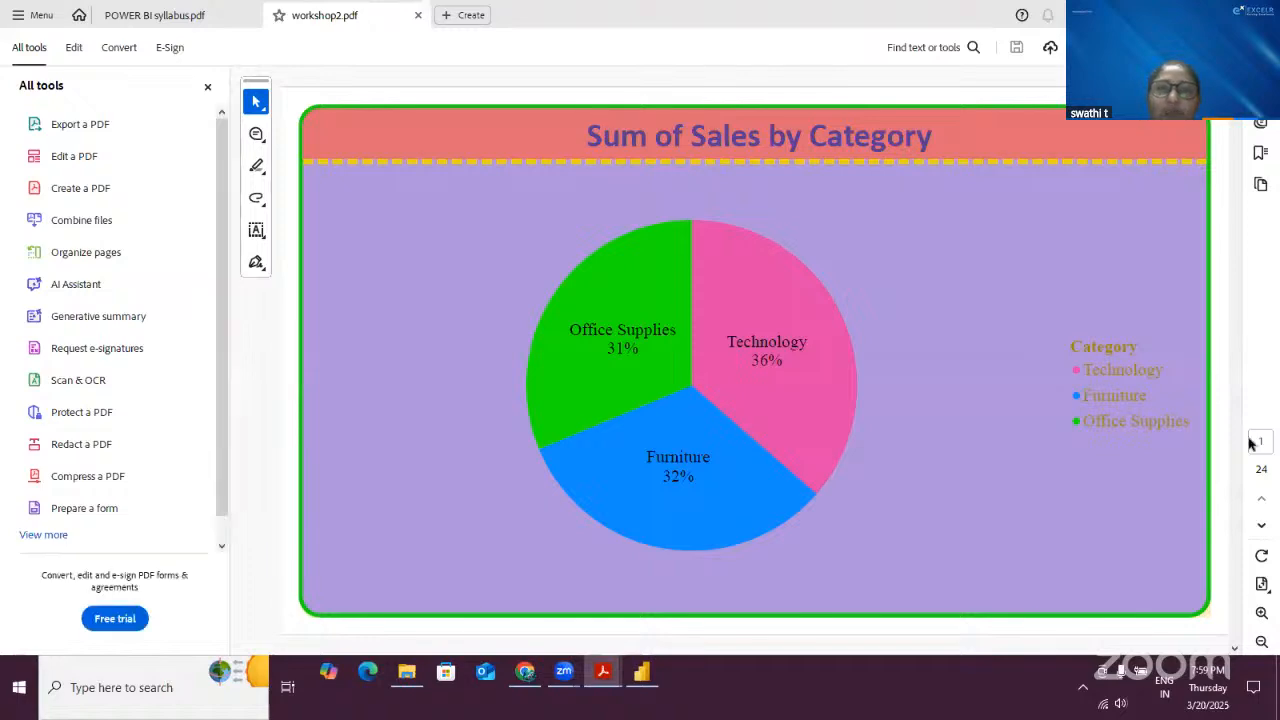
- Scroll through the pages of the exported workshop2.pdf to review the report visuals
scroll(997, 262, "down", 4)
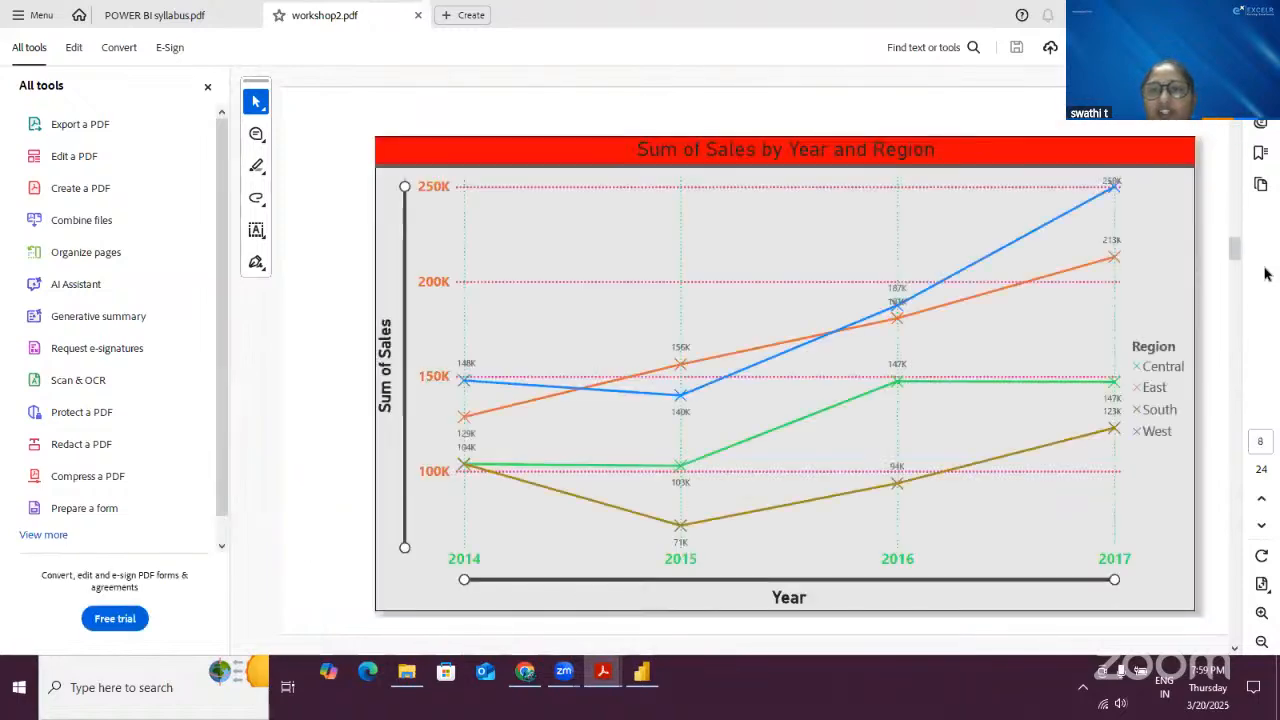
left_click_drag(1236, 249, 1040, 527)
scroll(928, 345, "up", 4)
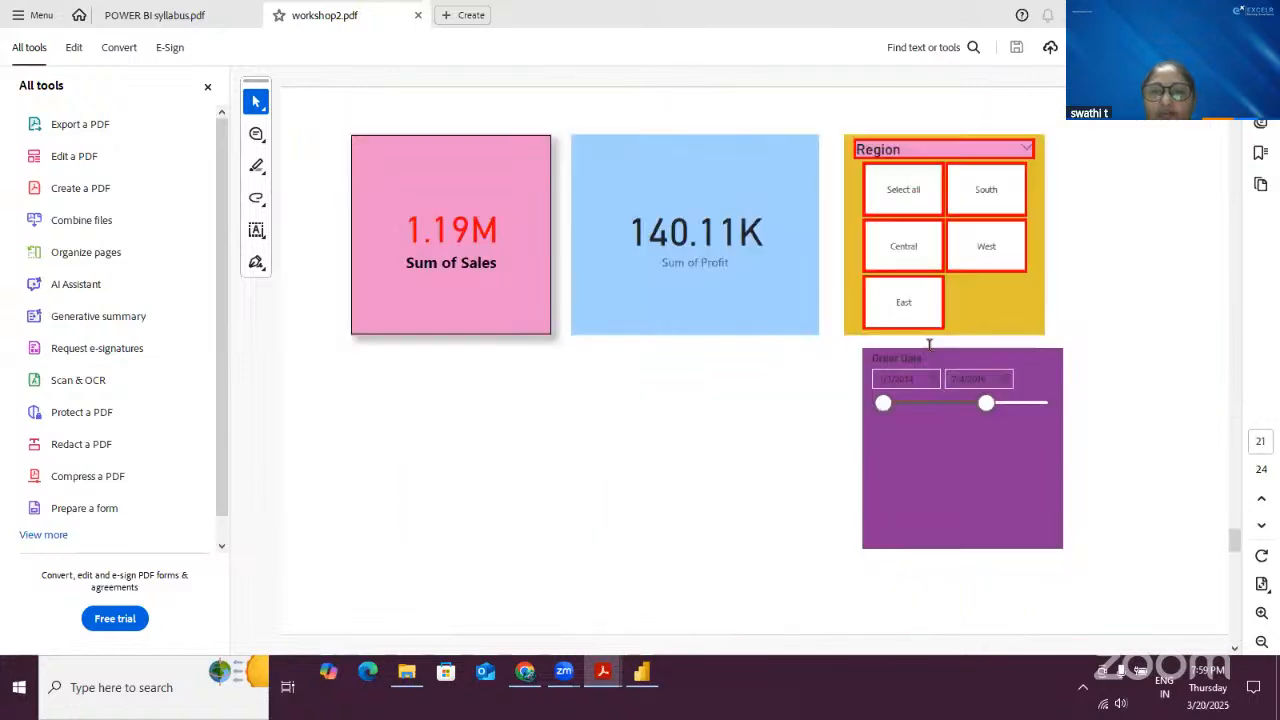
scroll(929, 345, "up", 5)
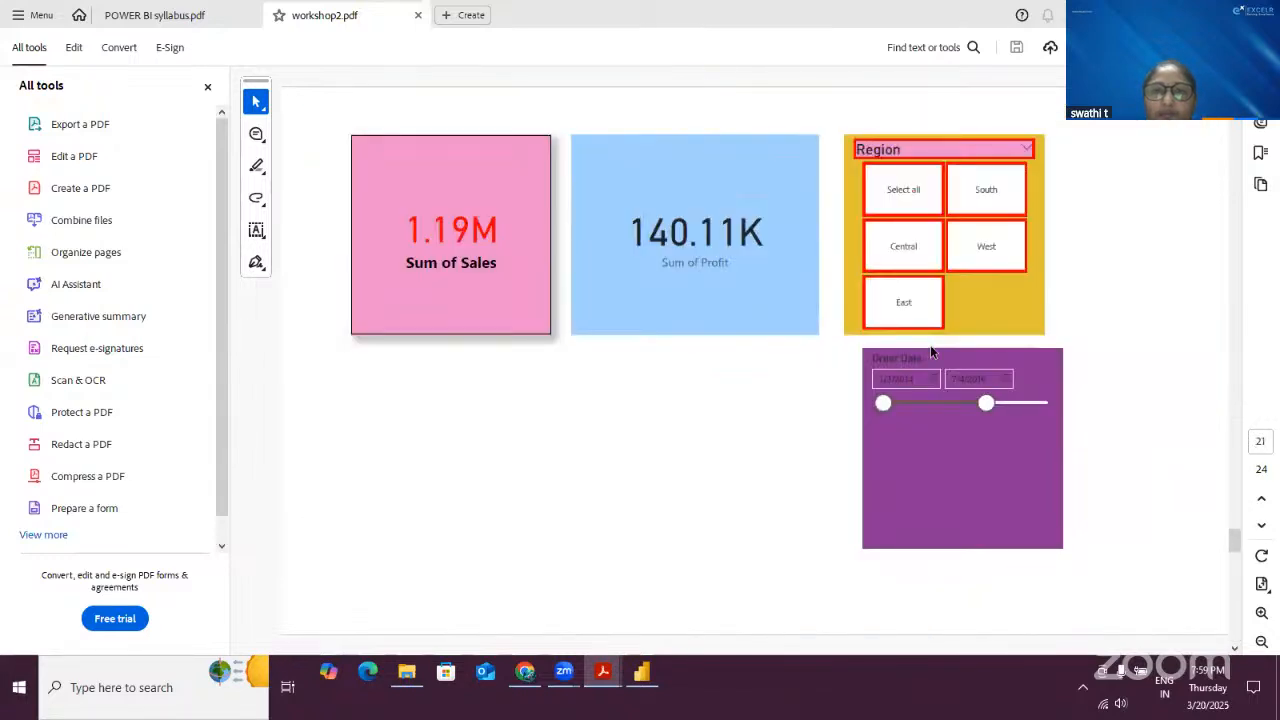
scroll(930, 350, "up", 5)
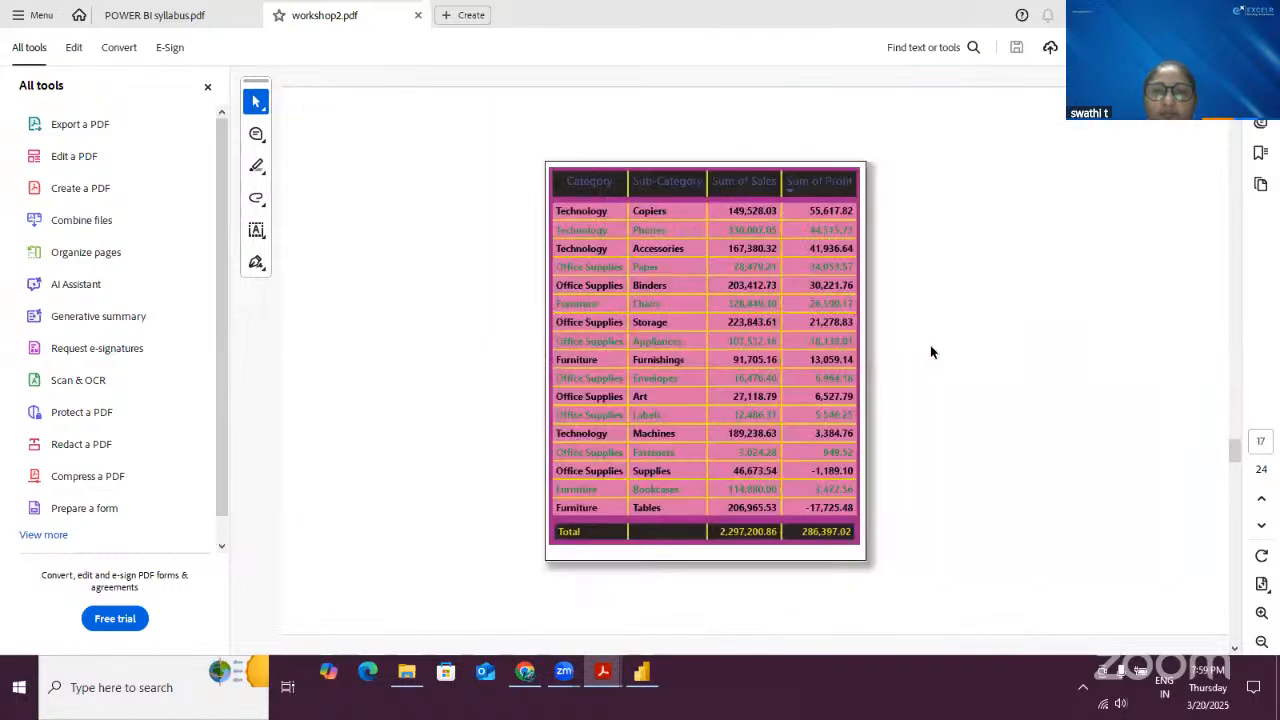
scroll(930, 350, "up", 10)
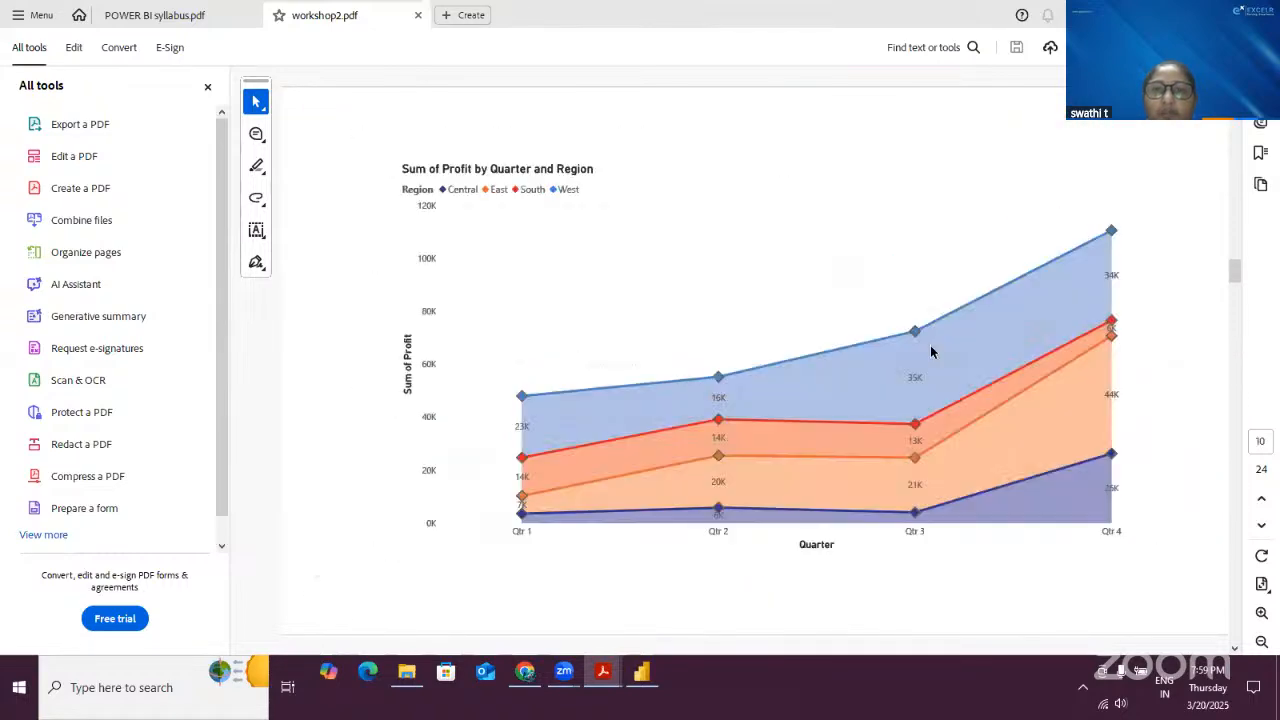
scroll(930, 350, "up", 4)
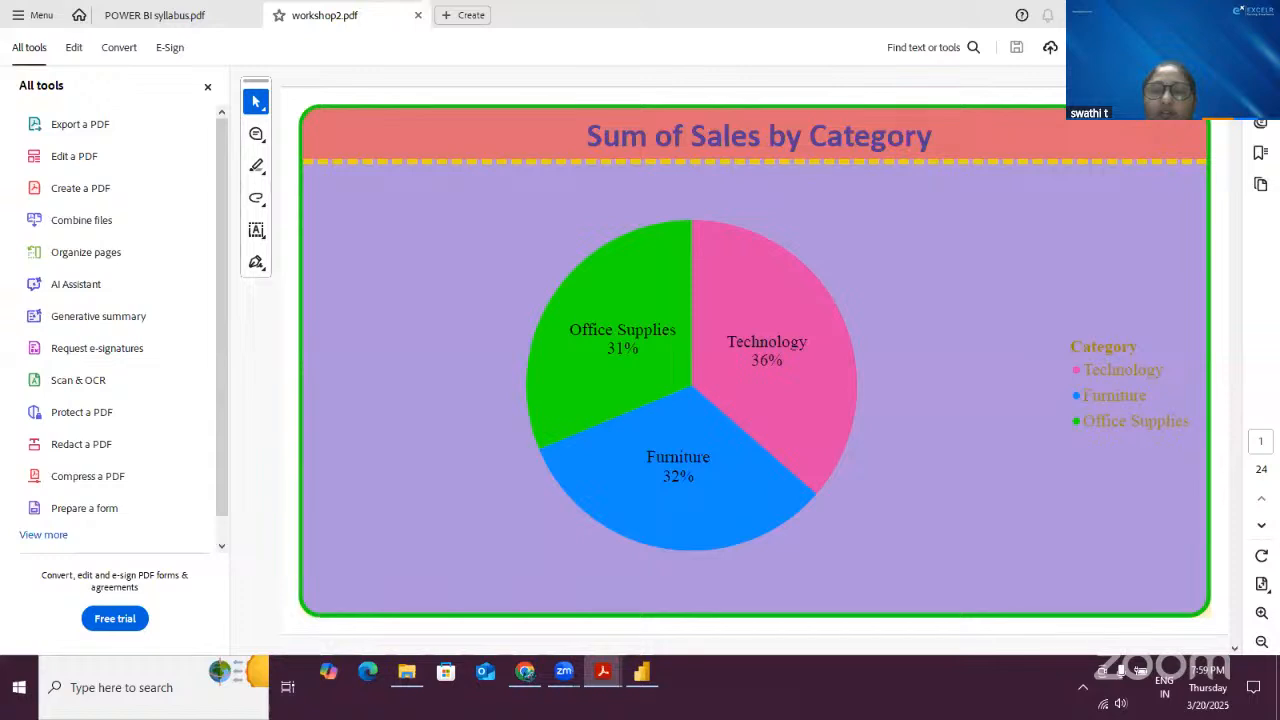
- Print the open PDF with Microsoft Print to PDF, saving the output as Orders on the Desktop
key("ctrl+p")
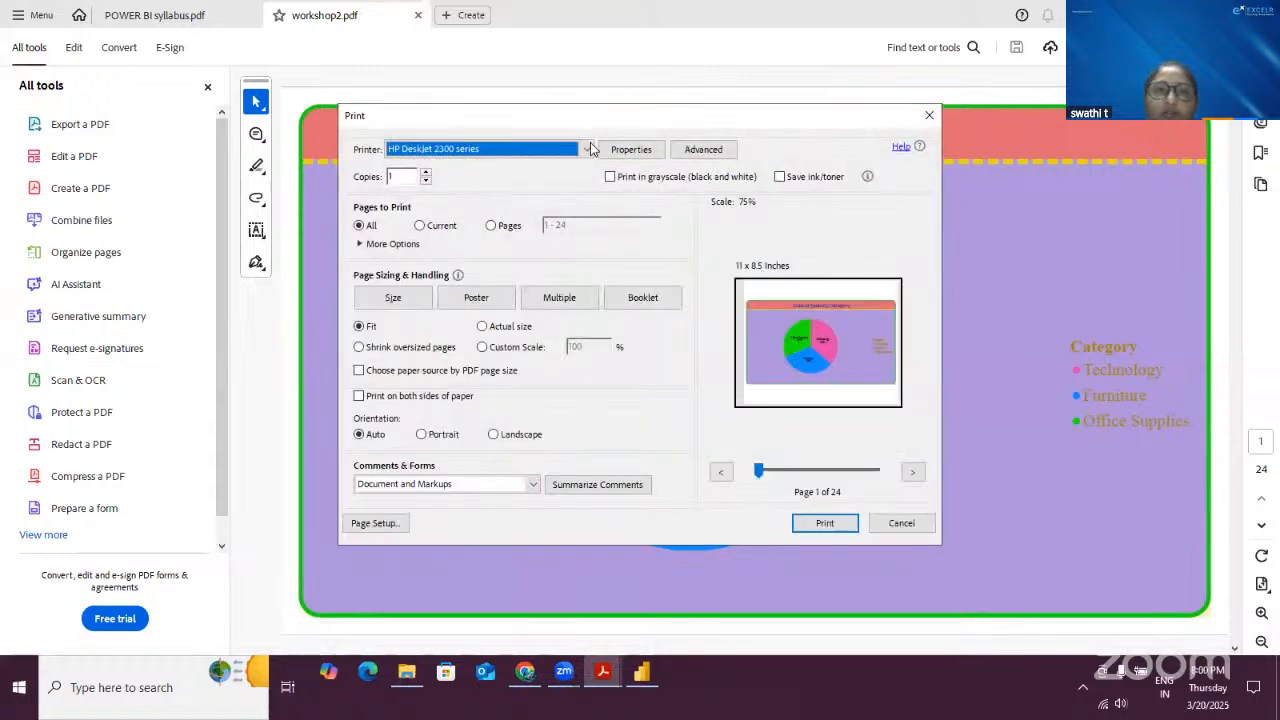
left_click(569, 150)
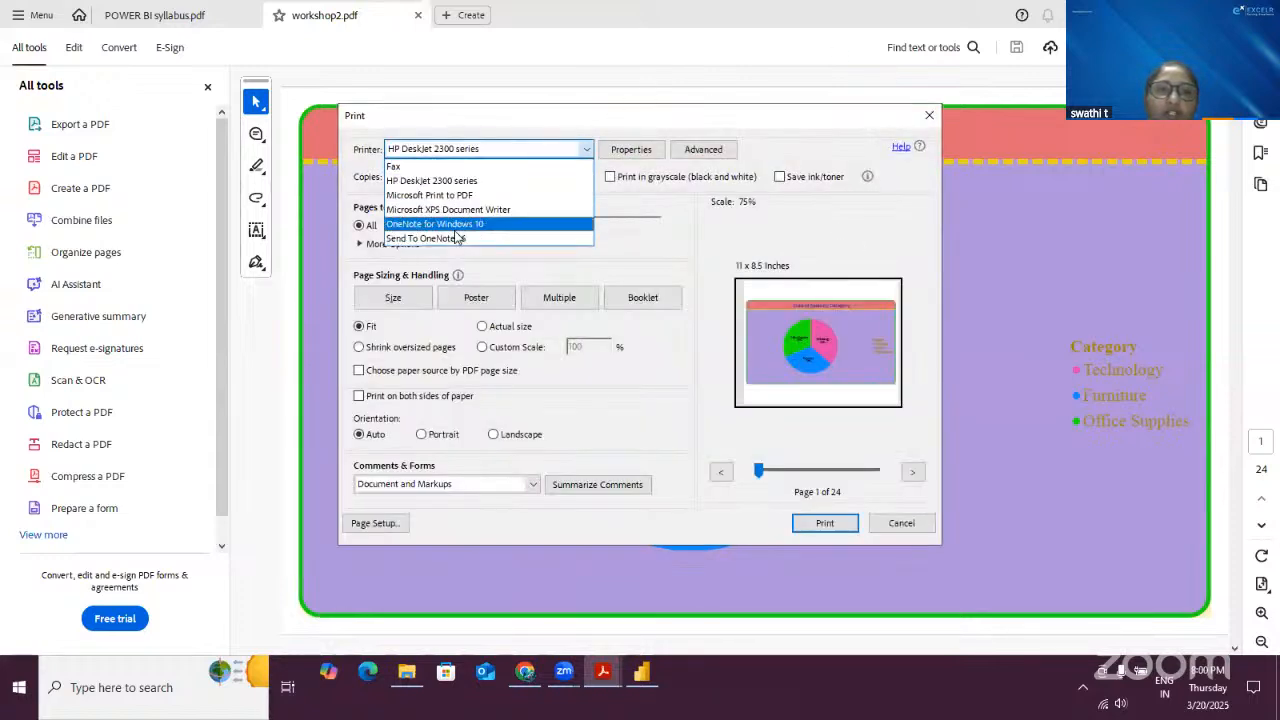
left_click(479, 196)
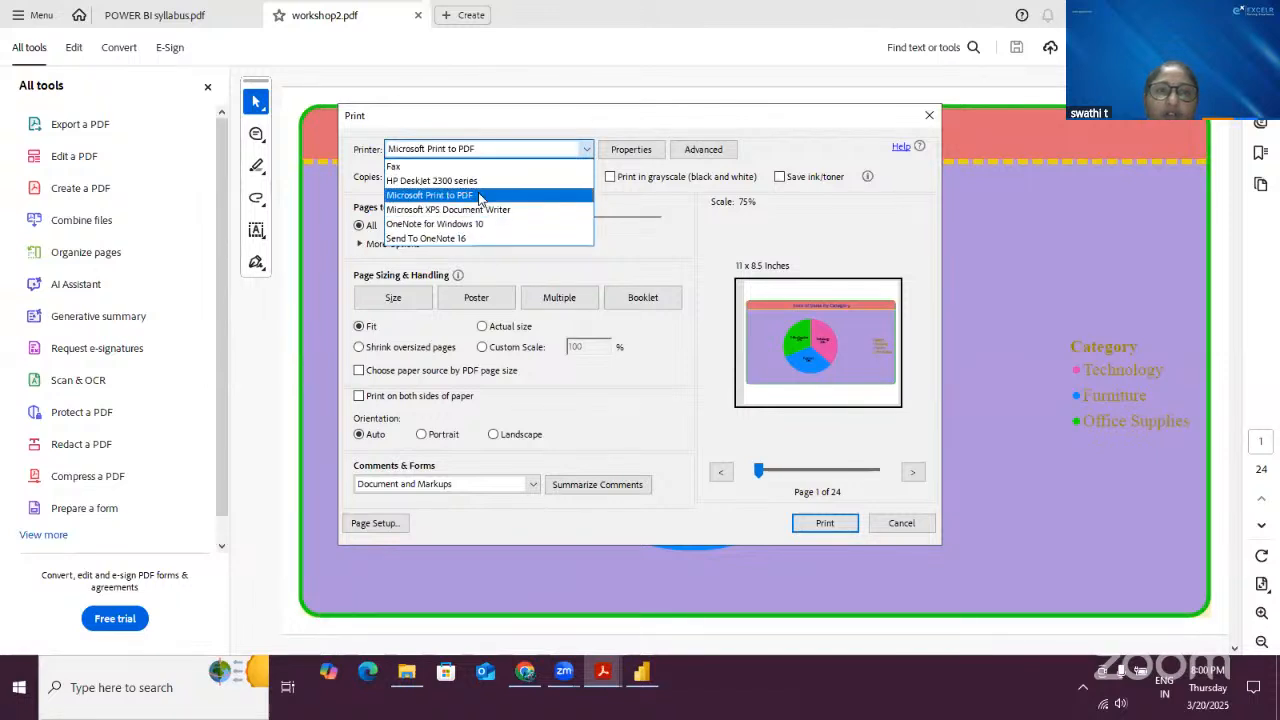
left_click(832, 520)
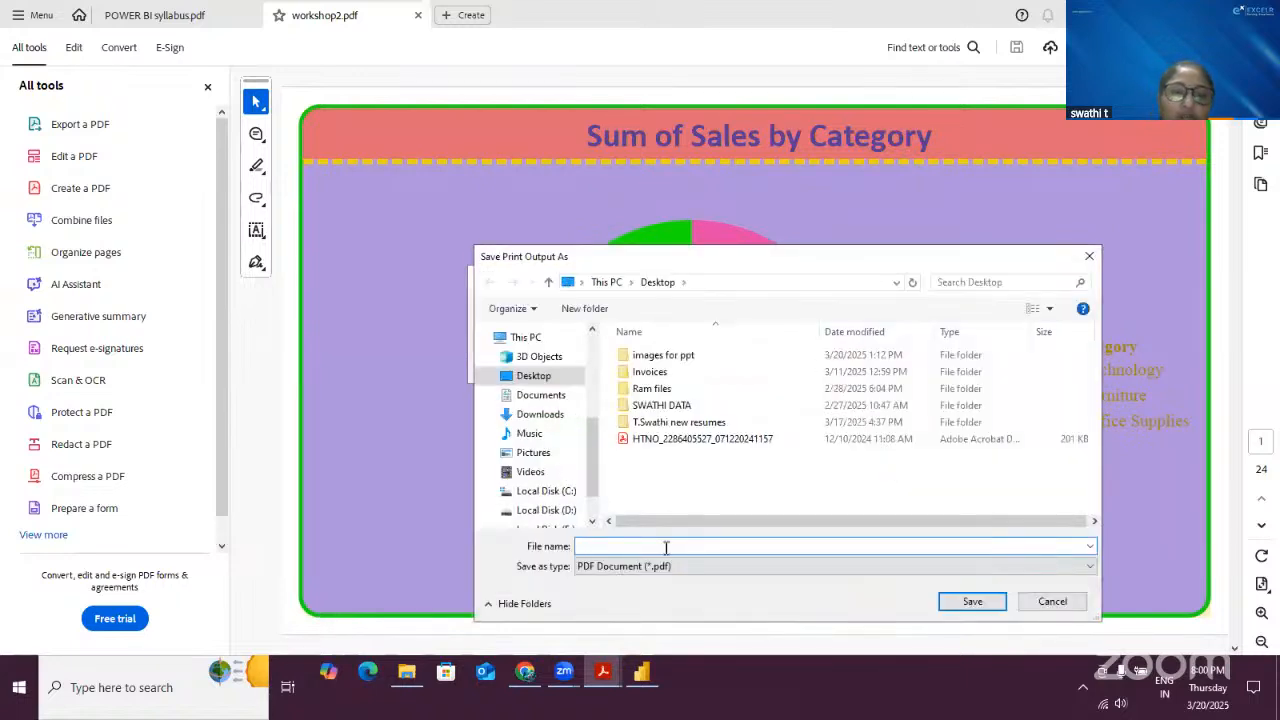
type("Orders")
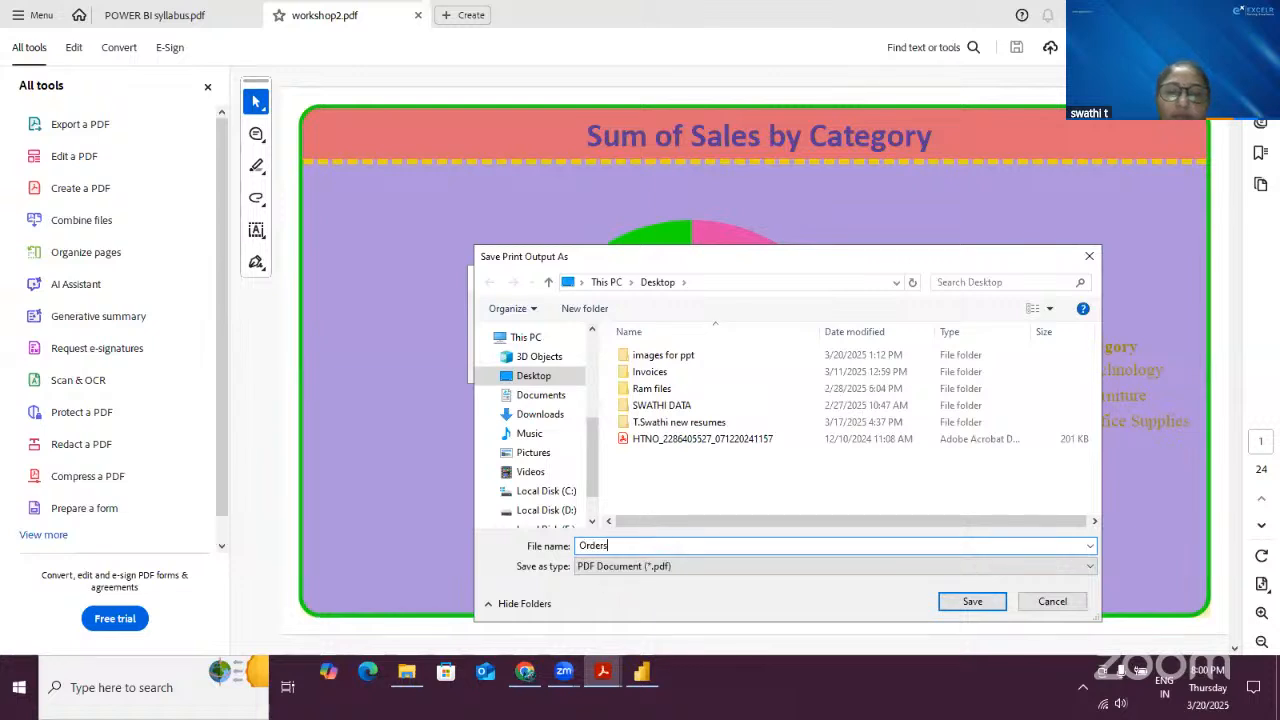
left_click(972, 602)
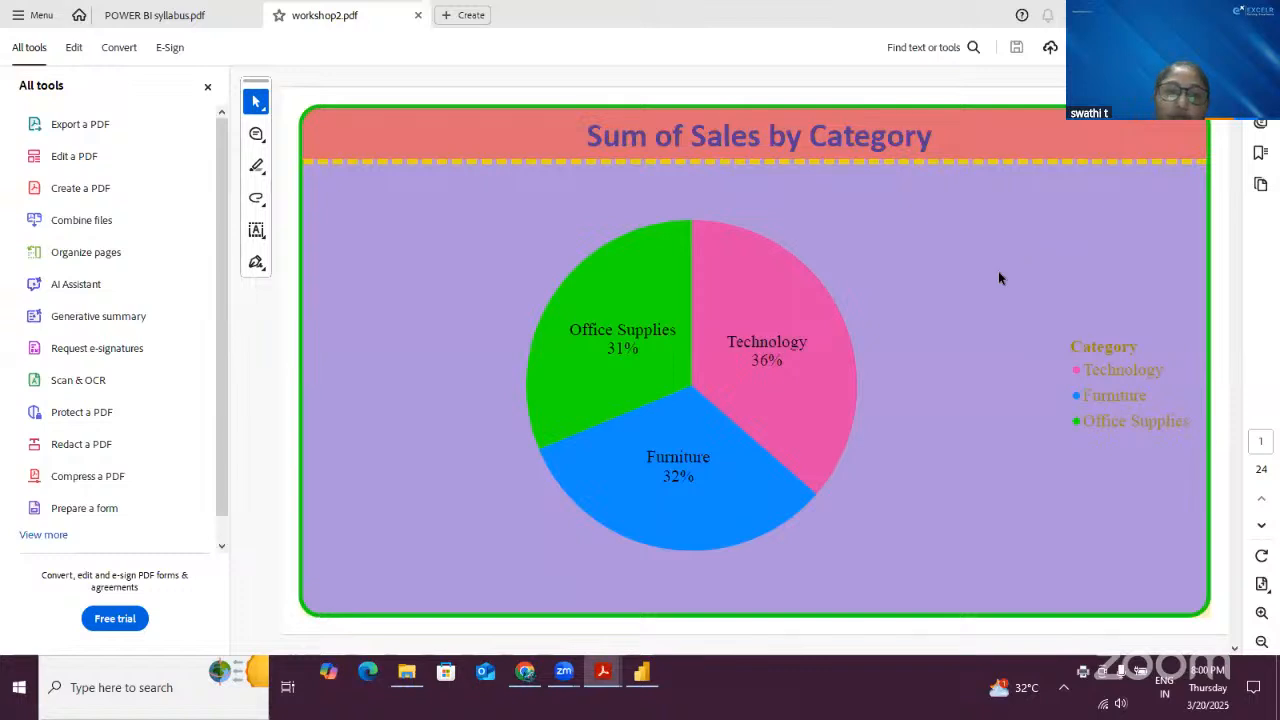
- Return to Power BI Desktop and import the Orders Power BI template from the Documents folder
left_click(630, 692)
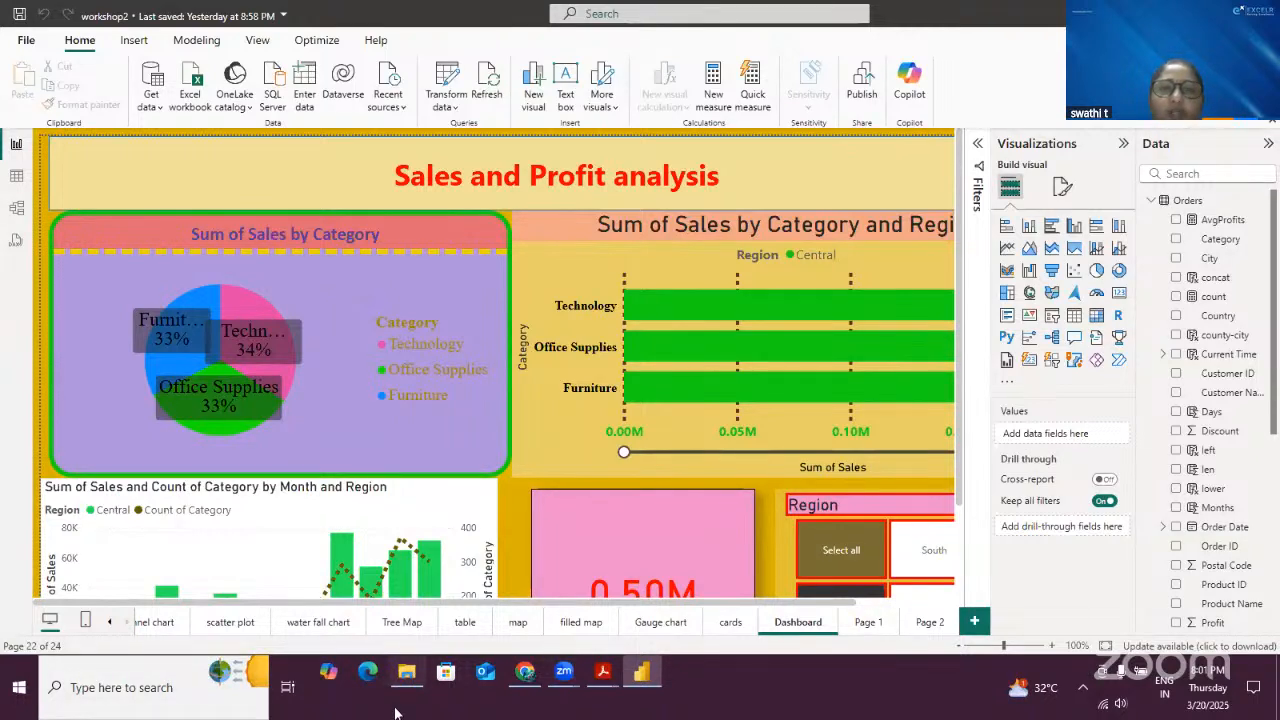
left_click(25, 42)
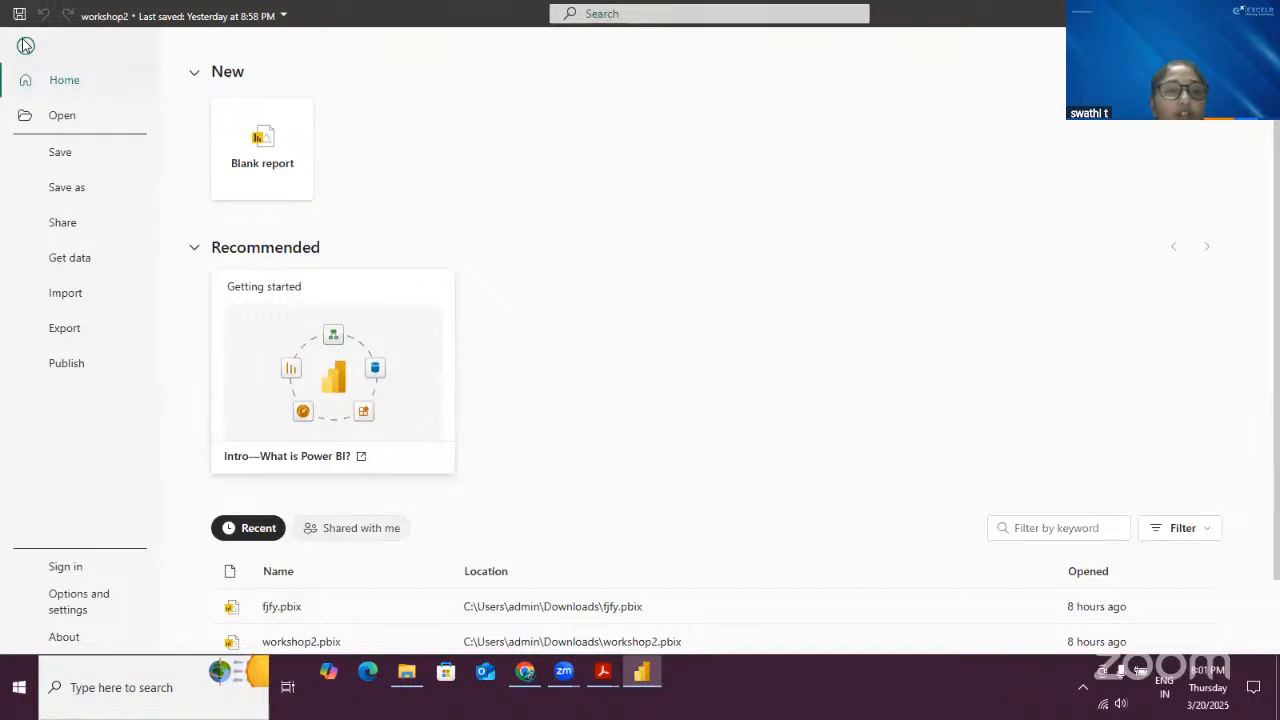
left_click(80, 296)
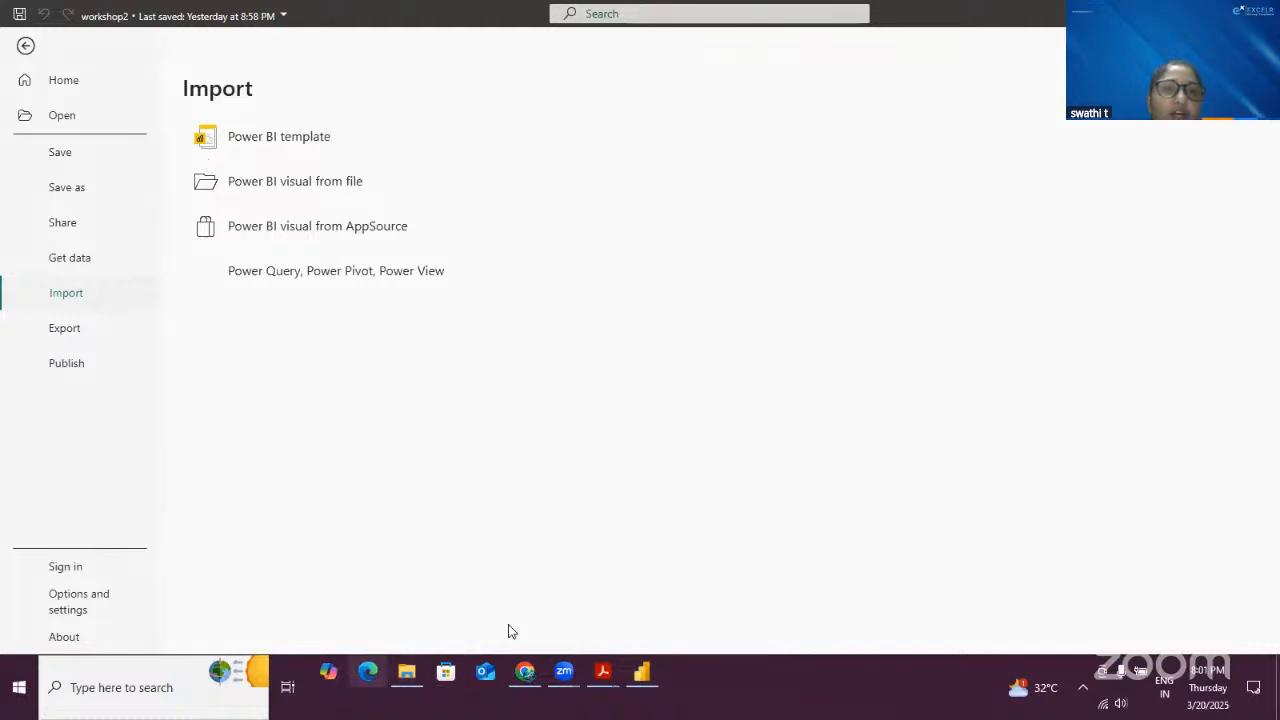
left_click_drag(174, 110, 453, 301)
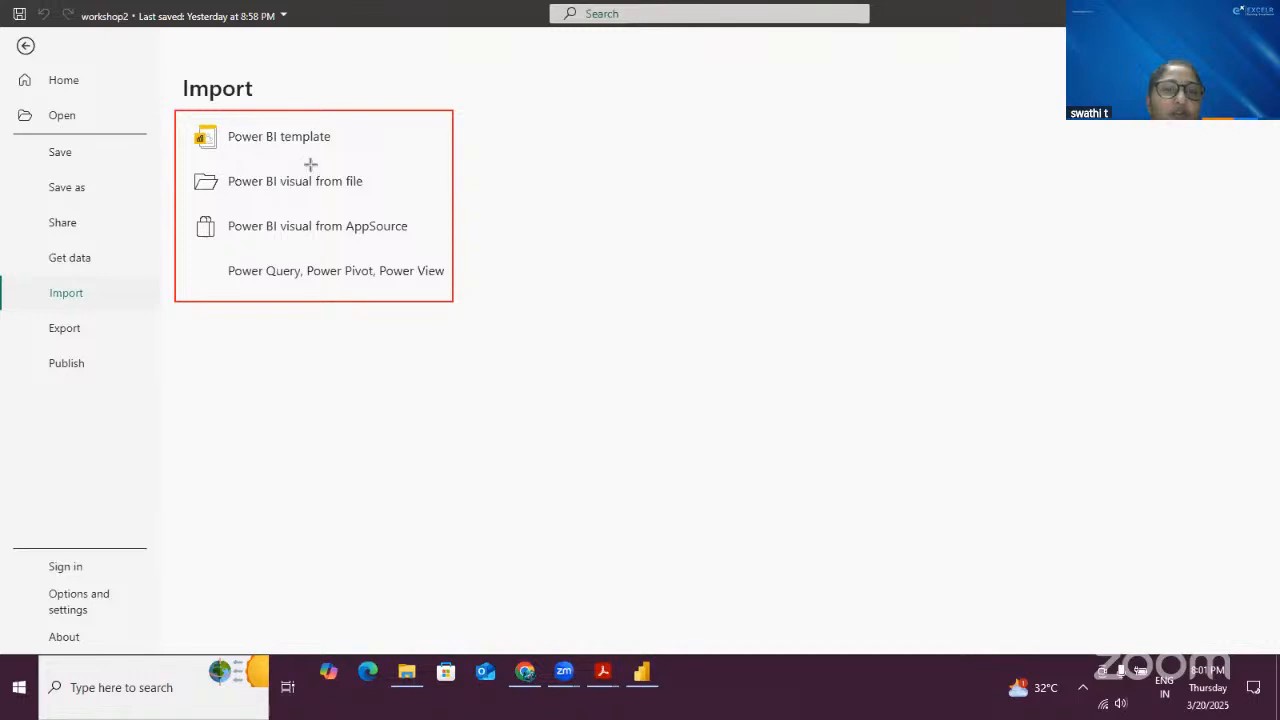
mouse_move(201, 207)
left_mouse_down()
mouse_move(206, 245)
mouse_move(414, 257)
mouse_move(427, 246)
left_mouse_up()
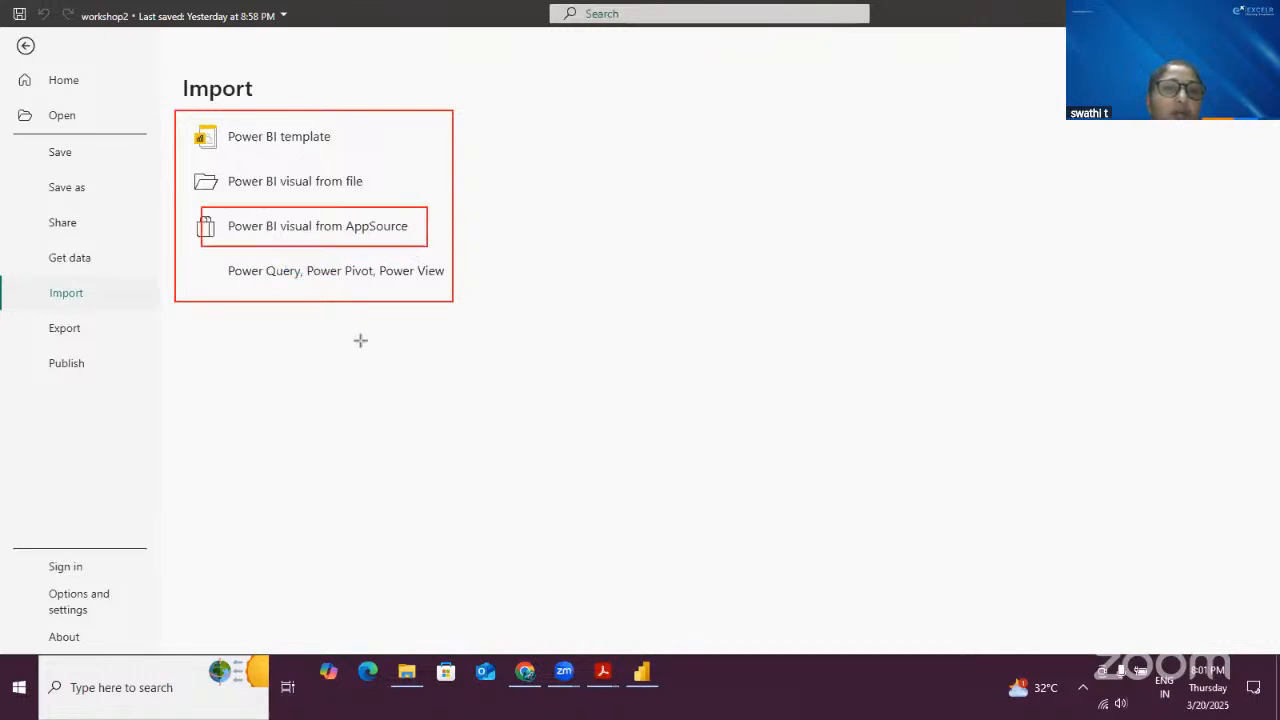
mouse_move(218, 253)
left_mouse_down()
mouse_move(236, 272)
mouse_move(455, 287)
left_mouse_up()
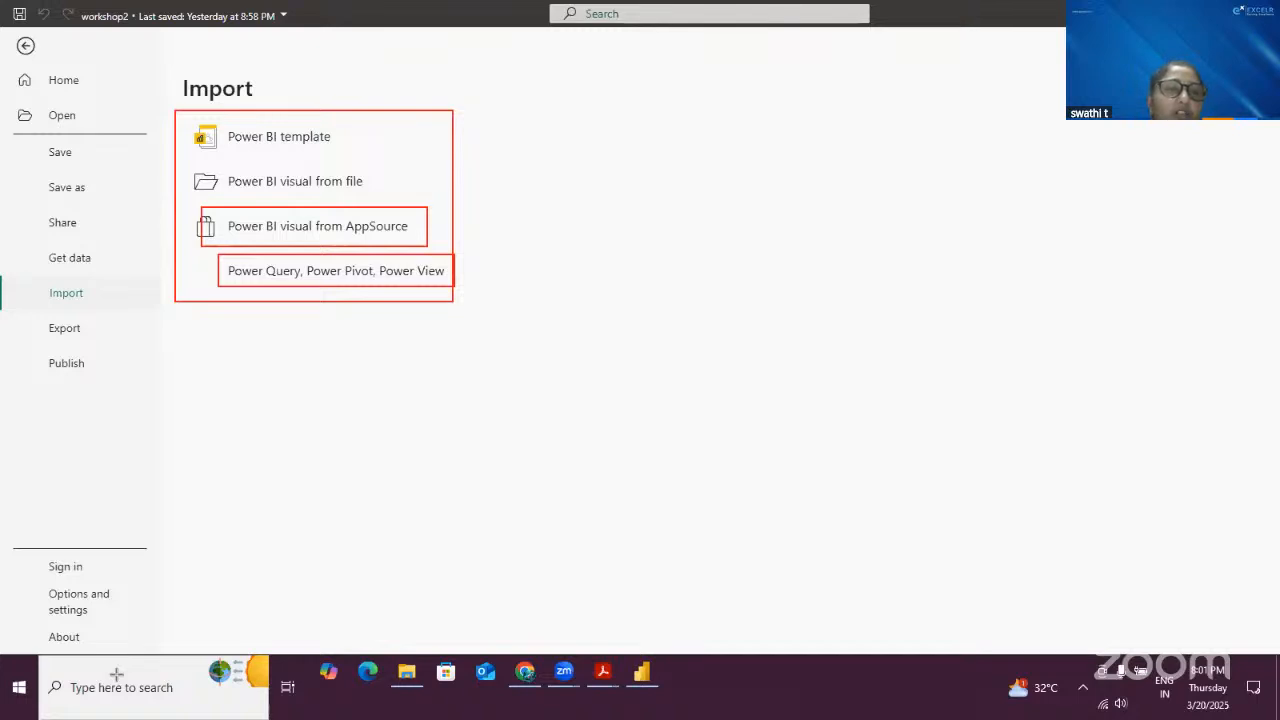
left_click(271, 137)
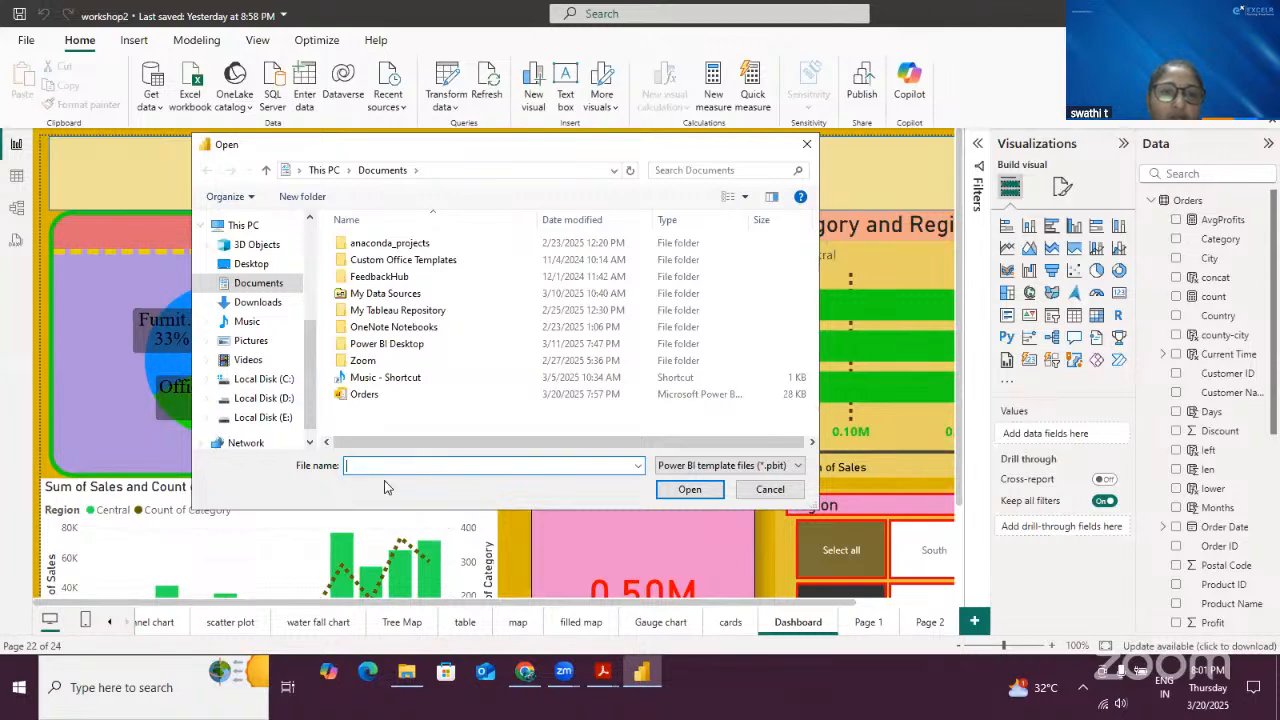
left_click(364, 394)
left_click(680, 489)
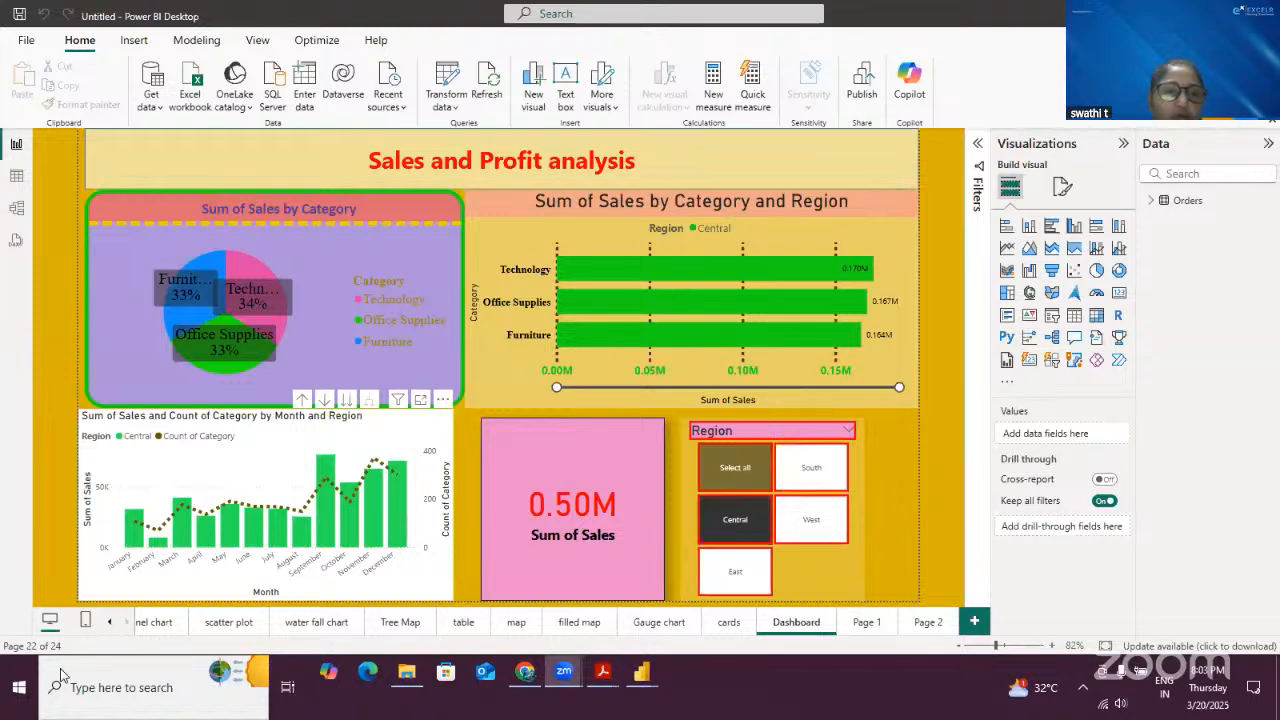
- Inspect the imported template's table and model views, then return to the report view
left_click(16, 177)
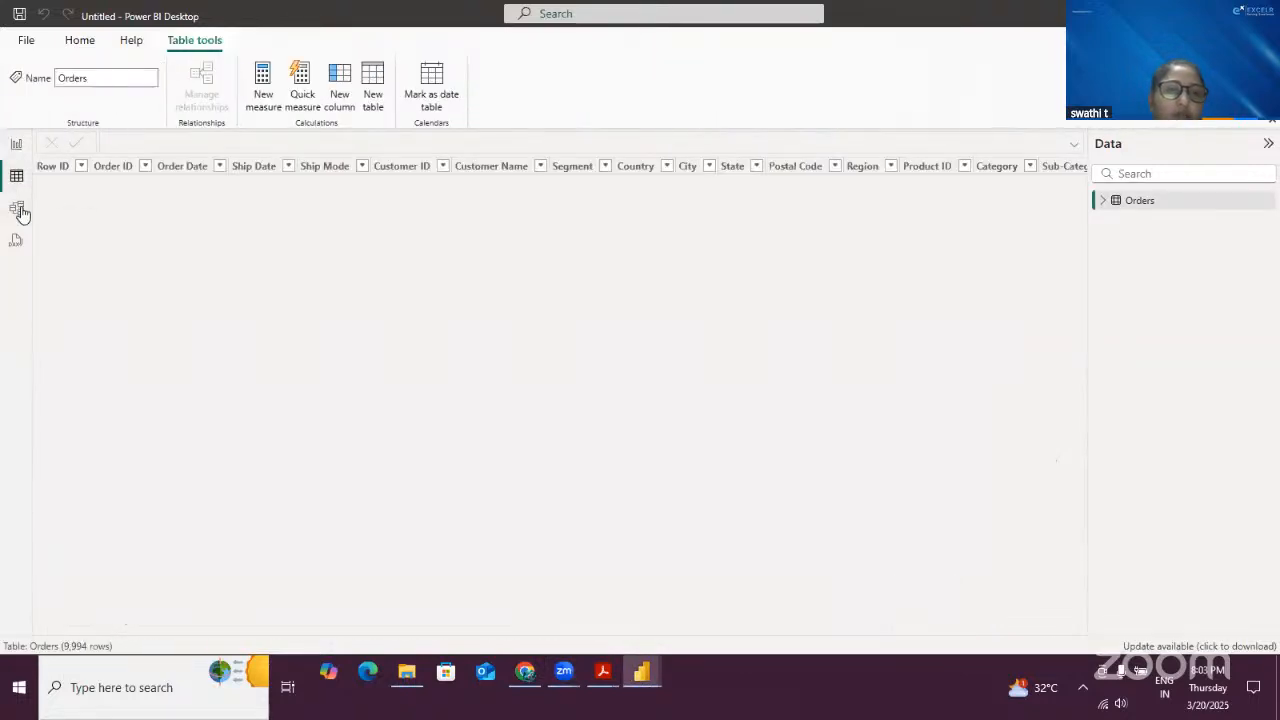
left_click(17, 210)
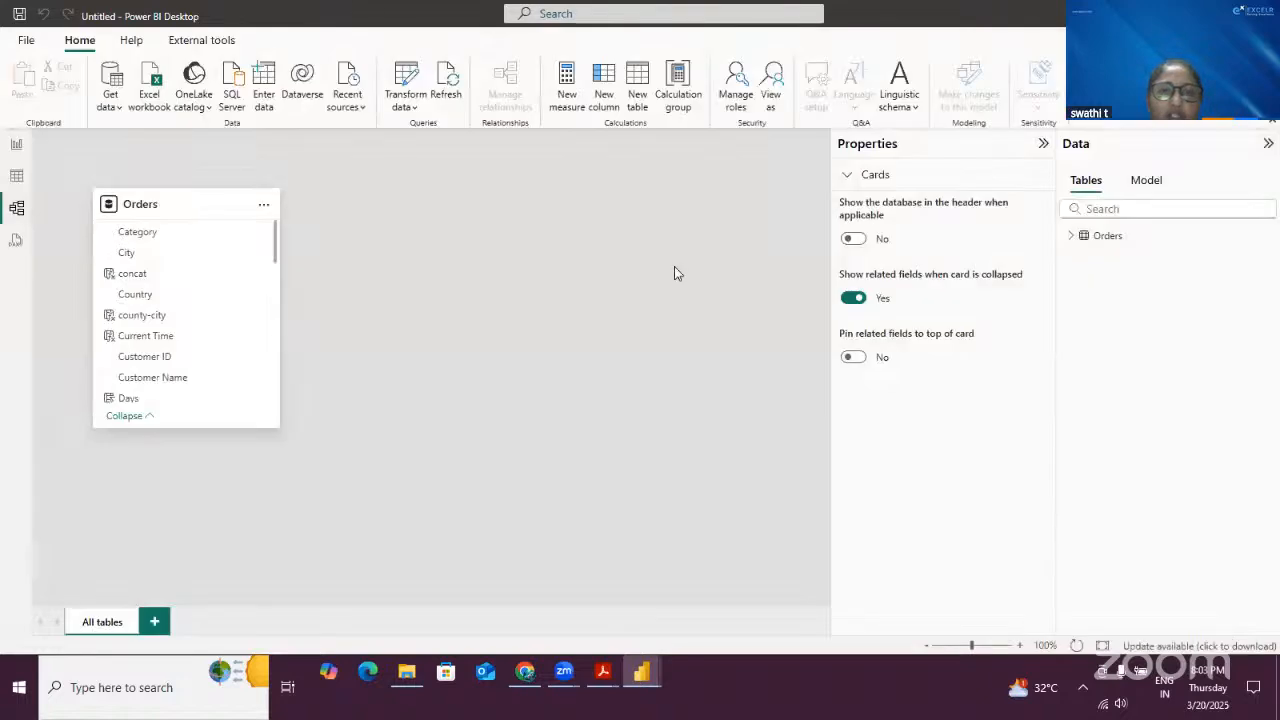
left_click(16, 145)
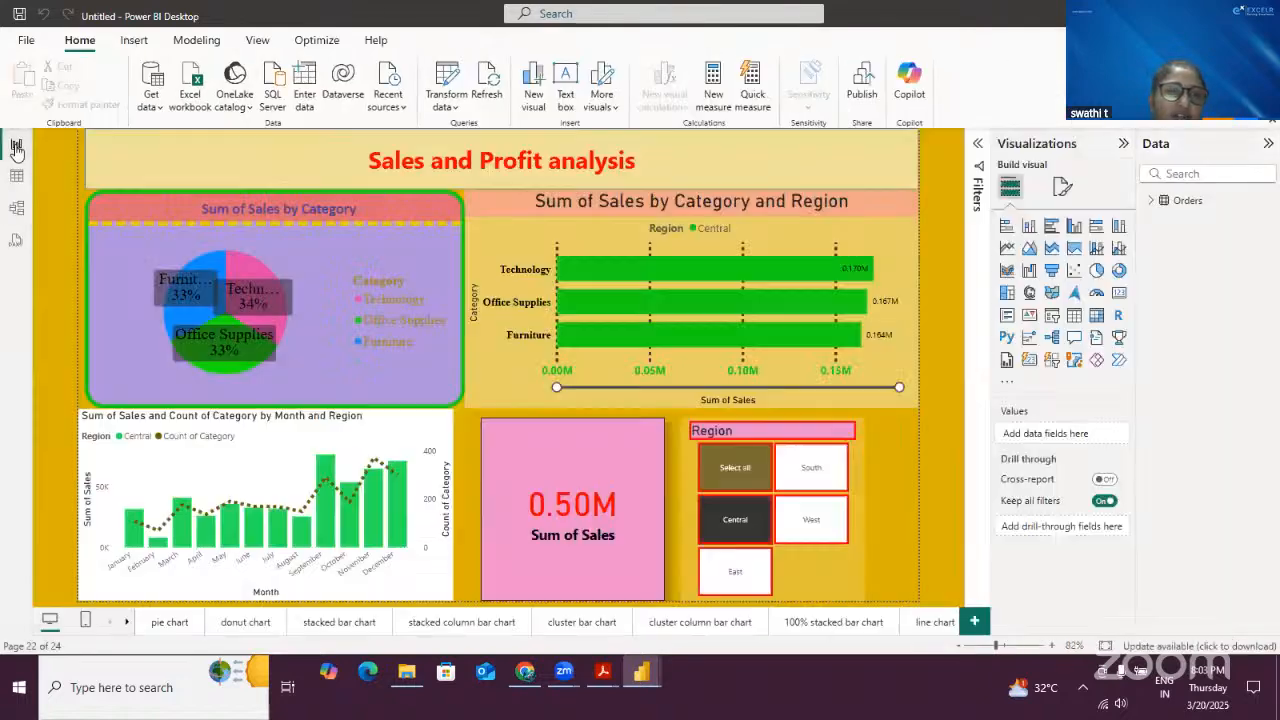
- Try to sign in to Power BI by entering an e-mail address in the sign-in prompt
mouse_move(551, 277)
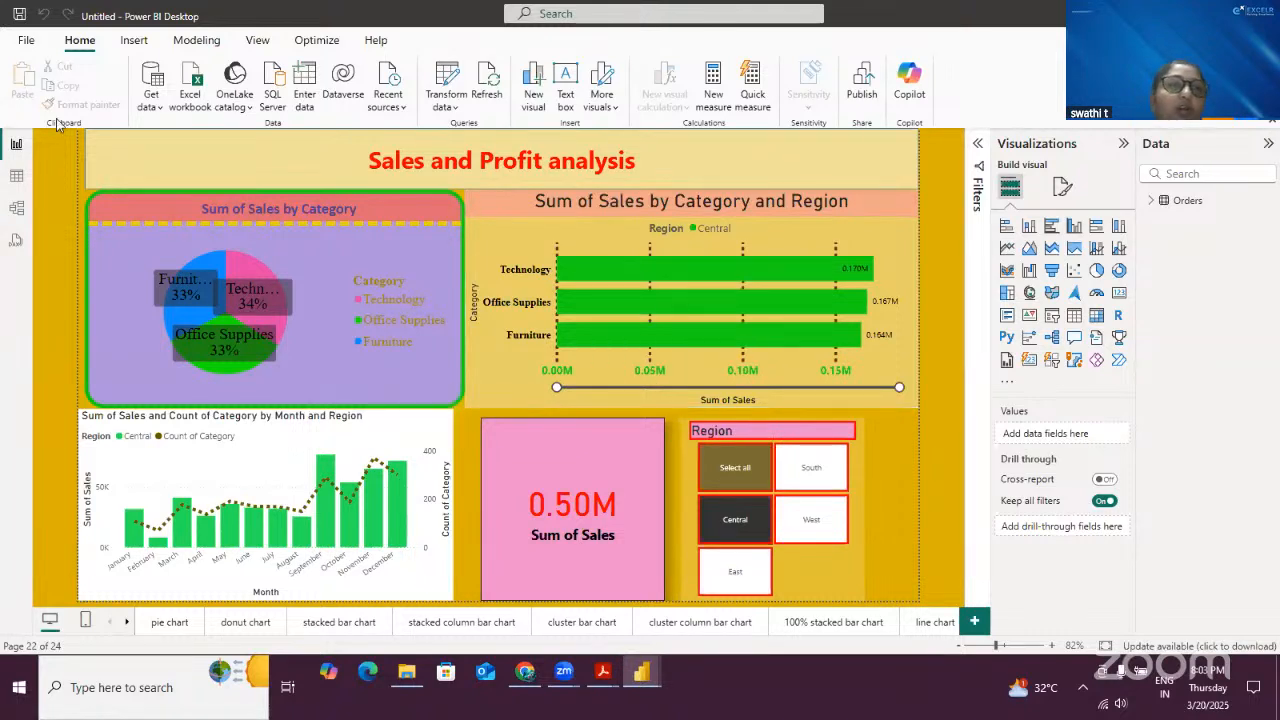
left_click(26, 40)
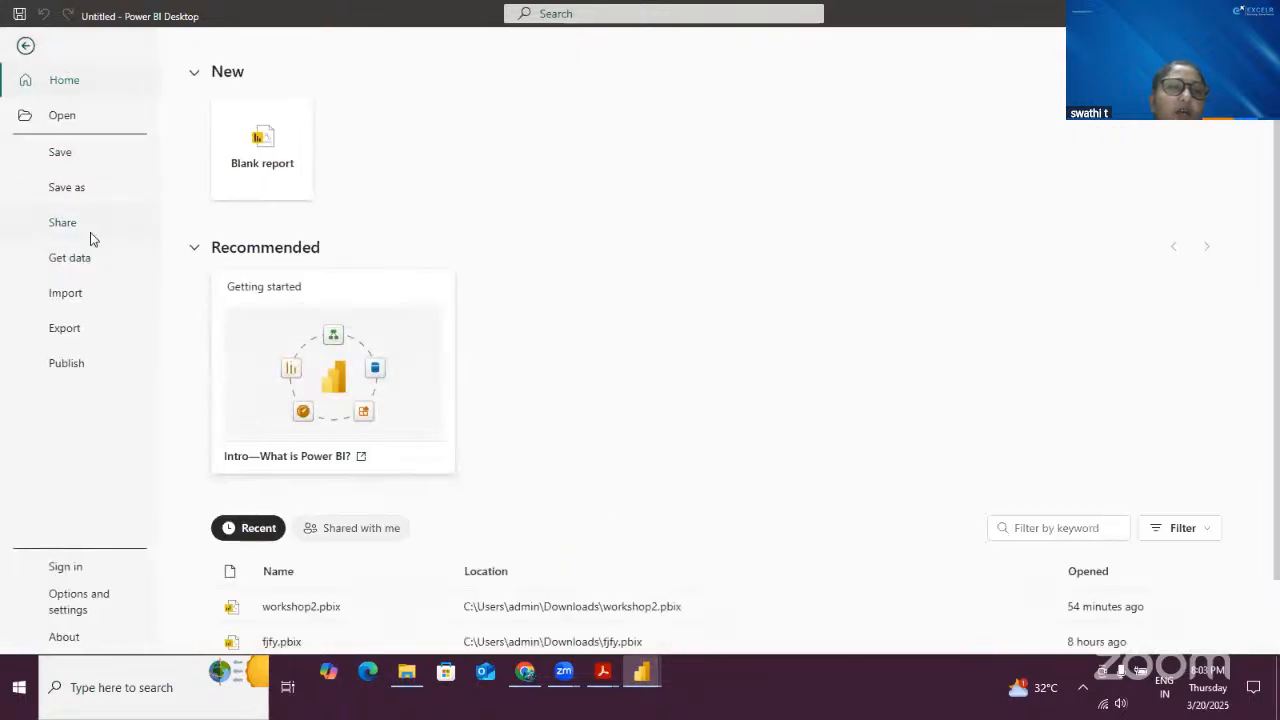
key("Escape")
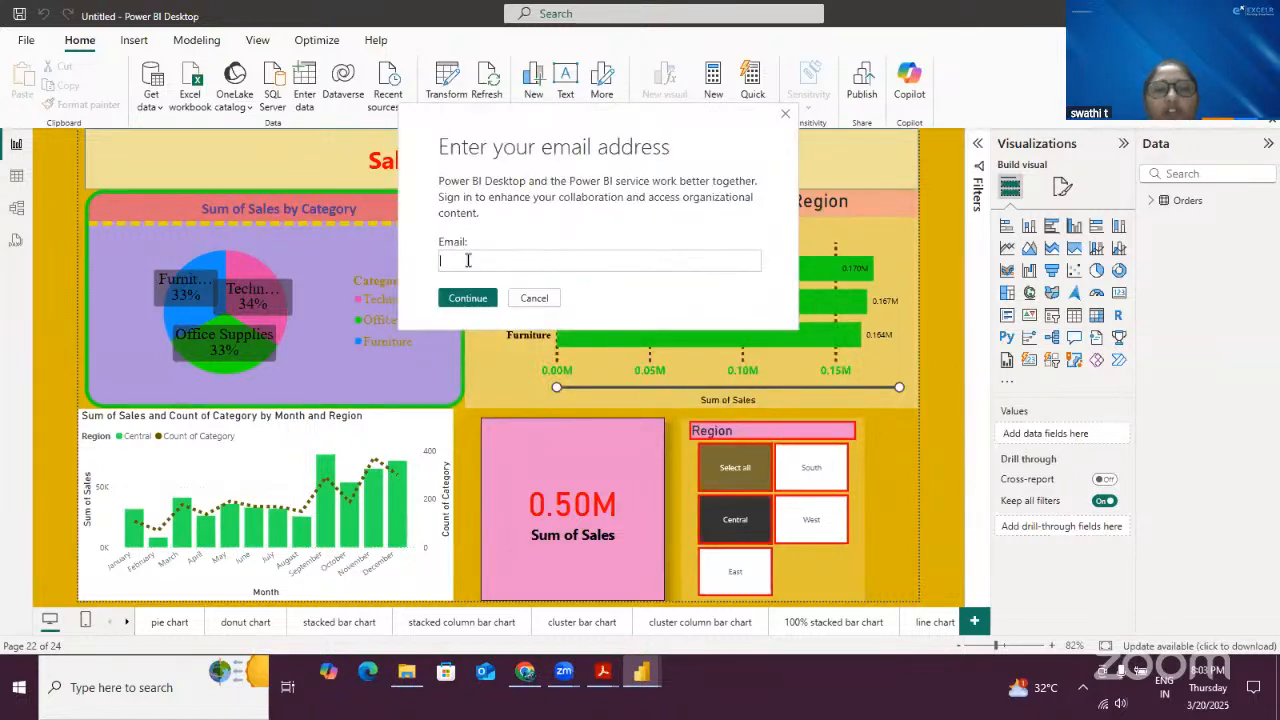
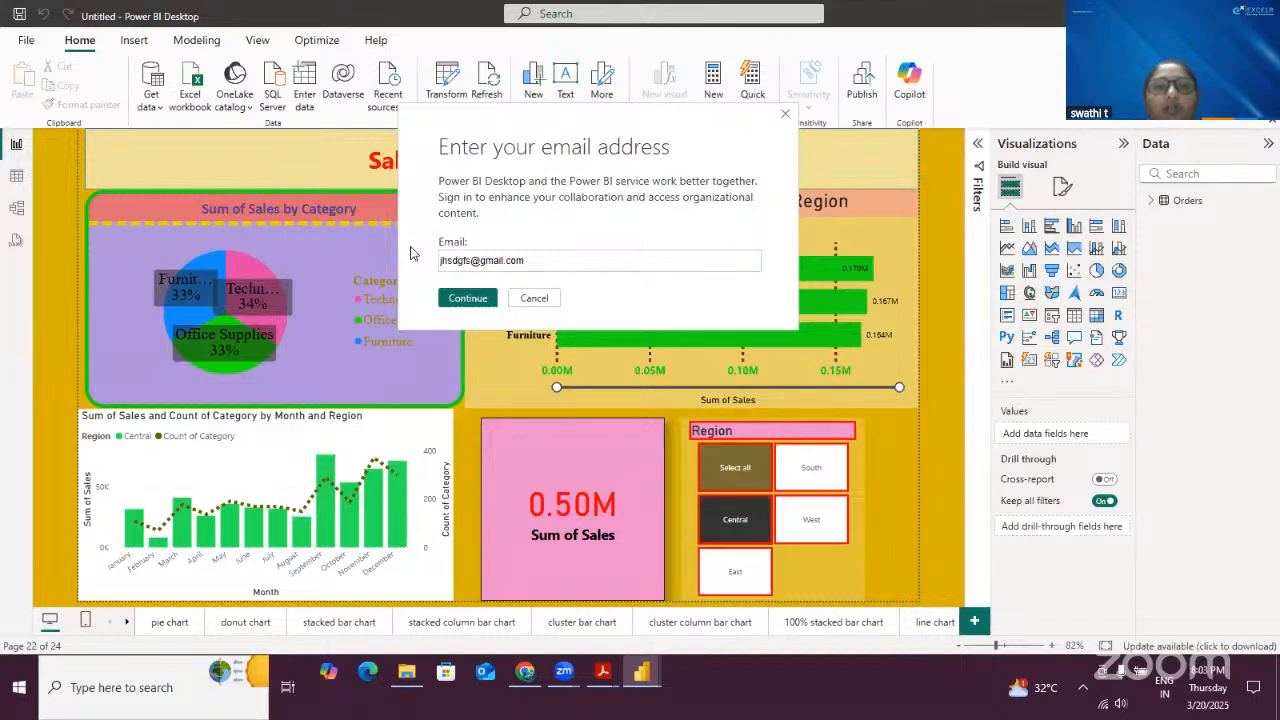
key("Return")
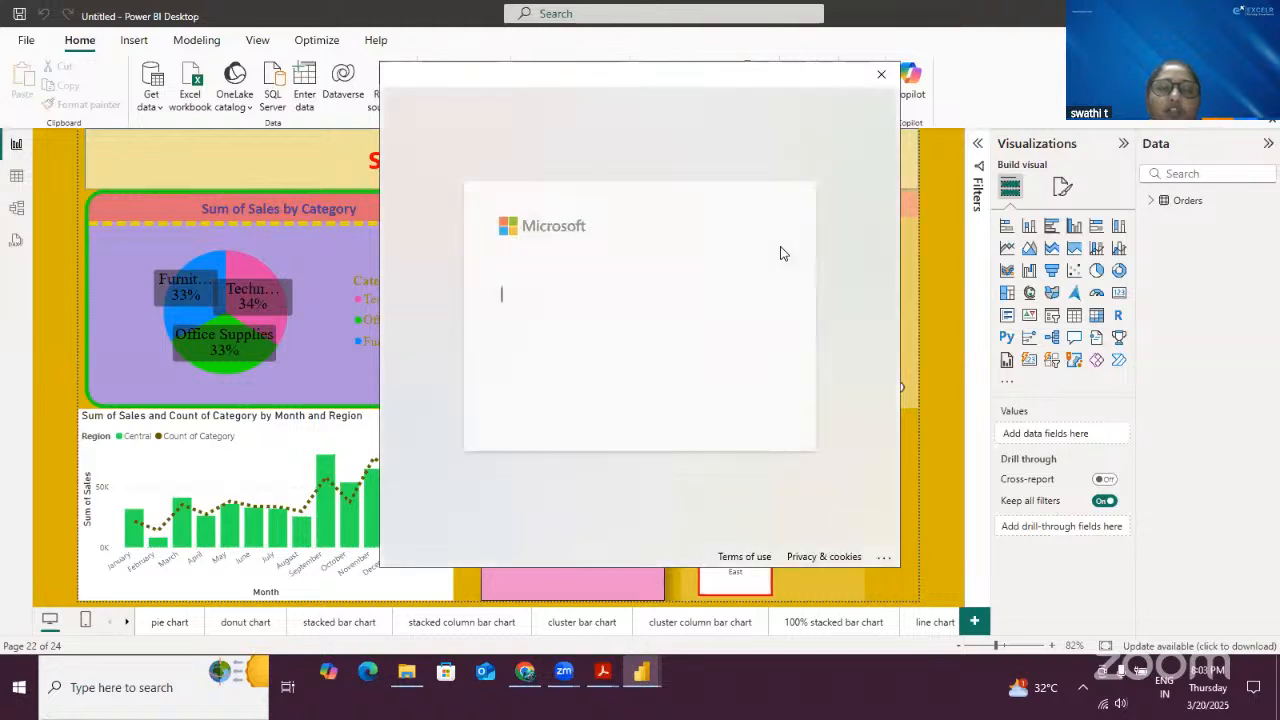
- Enter the account e-mail in the Microsoft sign-in window, submit it, and close the window
left_click(605, 267)
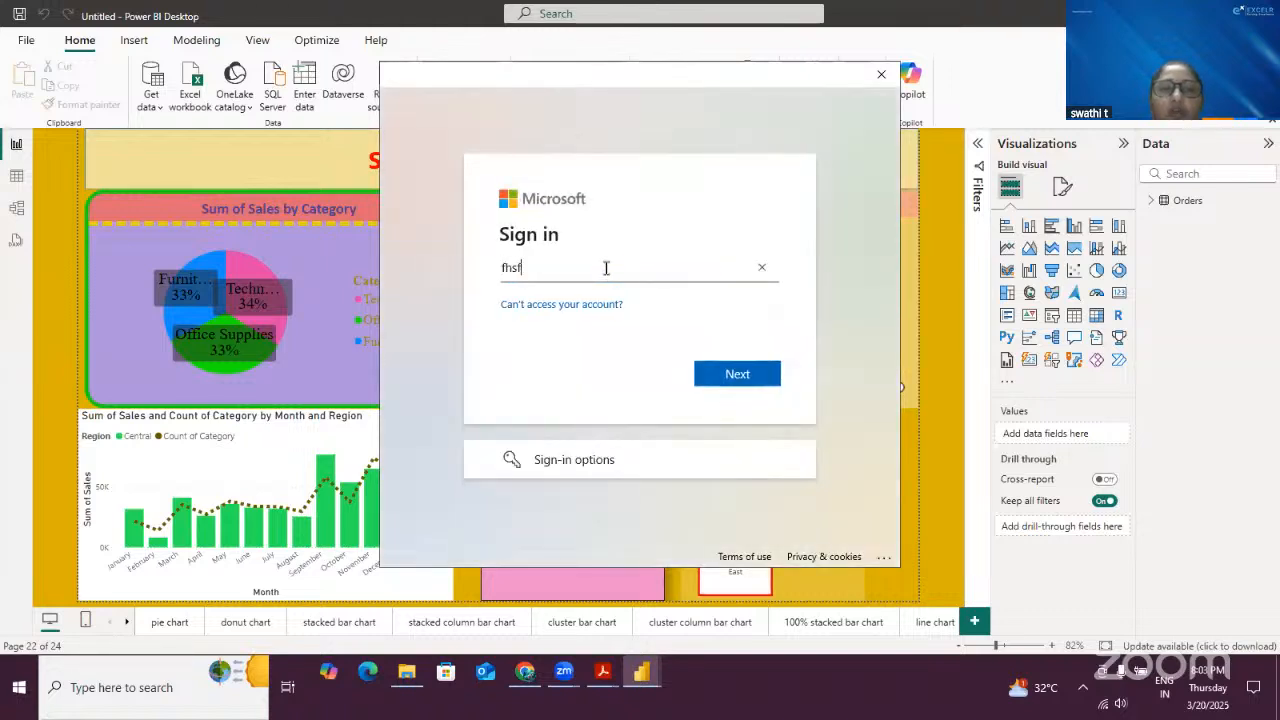
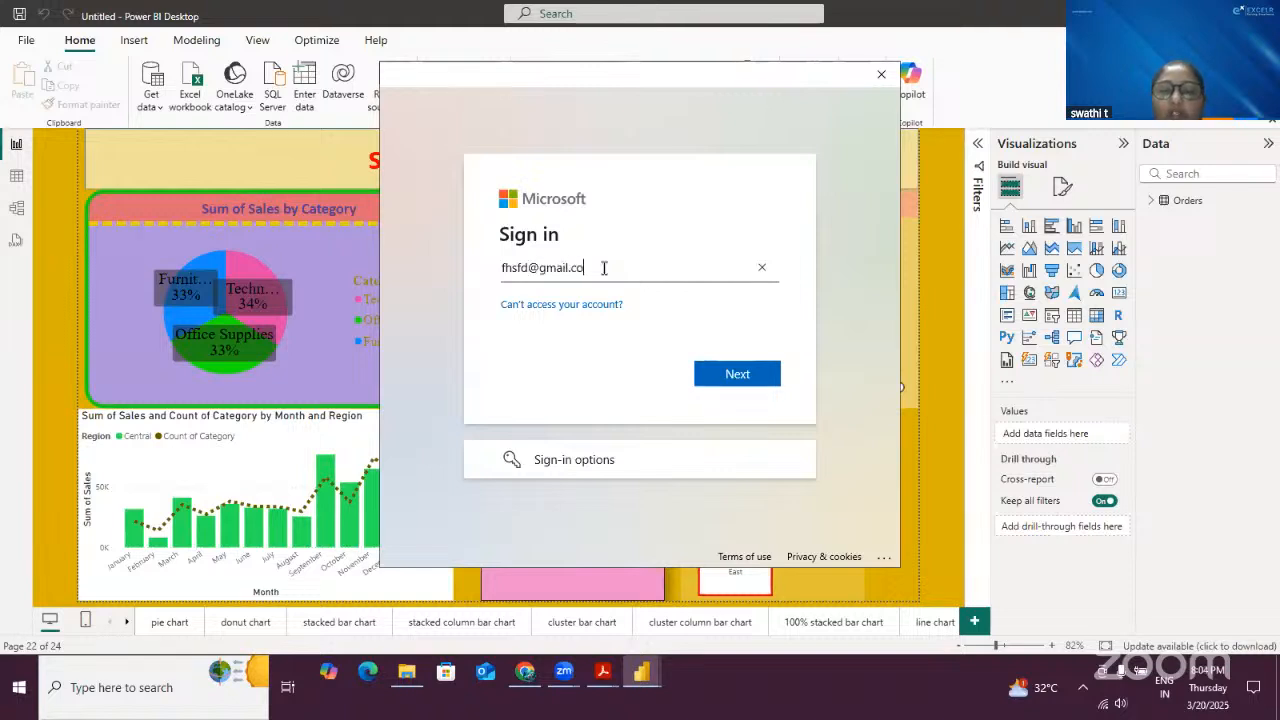
left_click(745, 376)
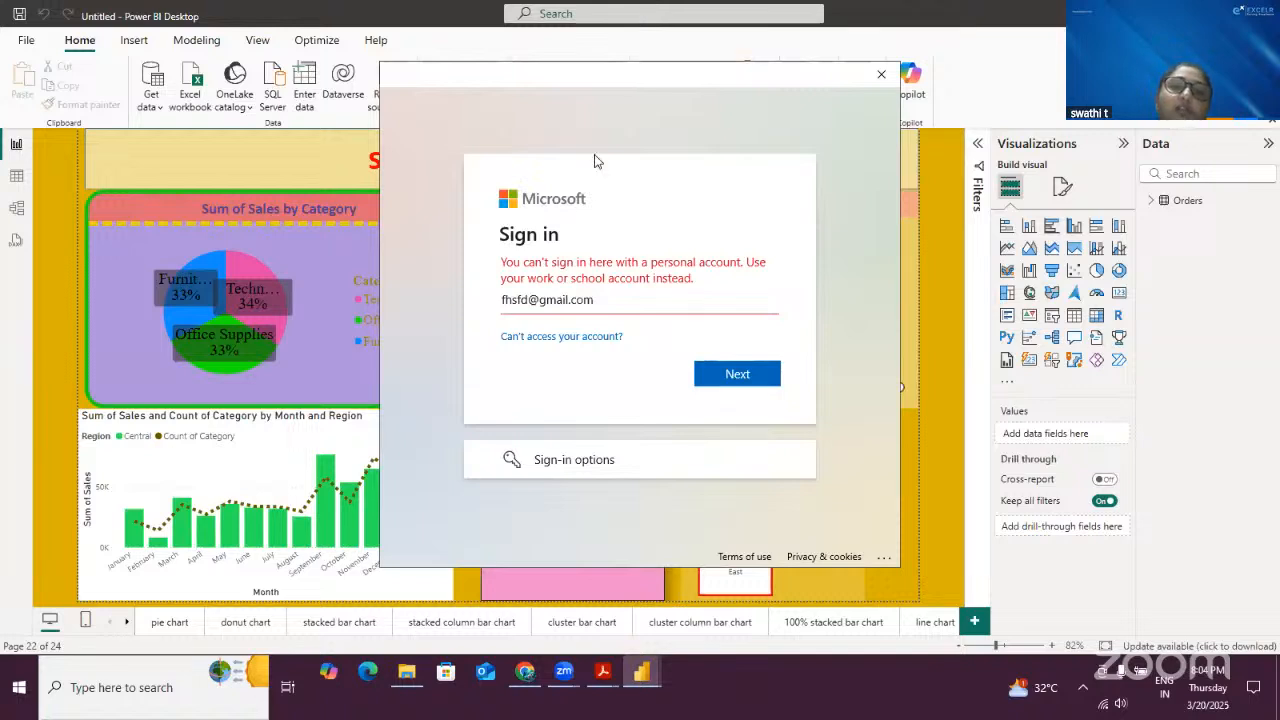
left_click(881, 74)
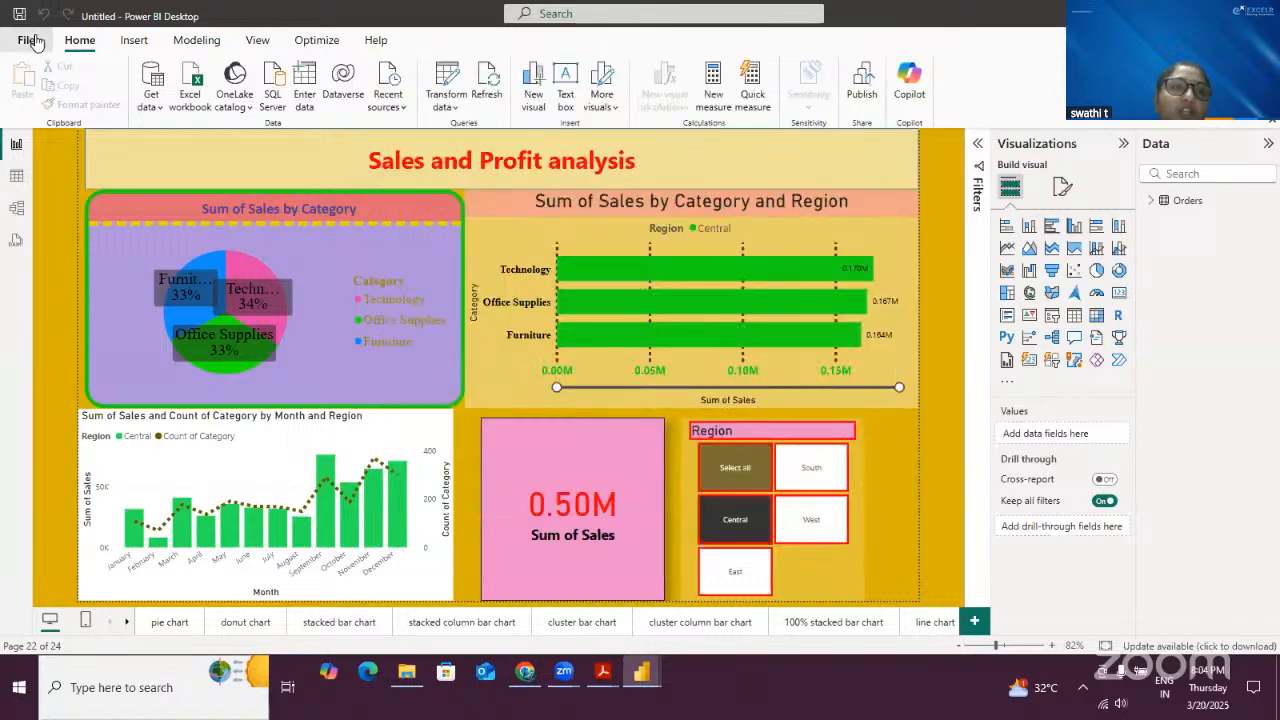
- Start Publish to Power BI, save the report as dddd.pbix when asked, and cancel the sign-in prompt
left_click(26, 40)
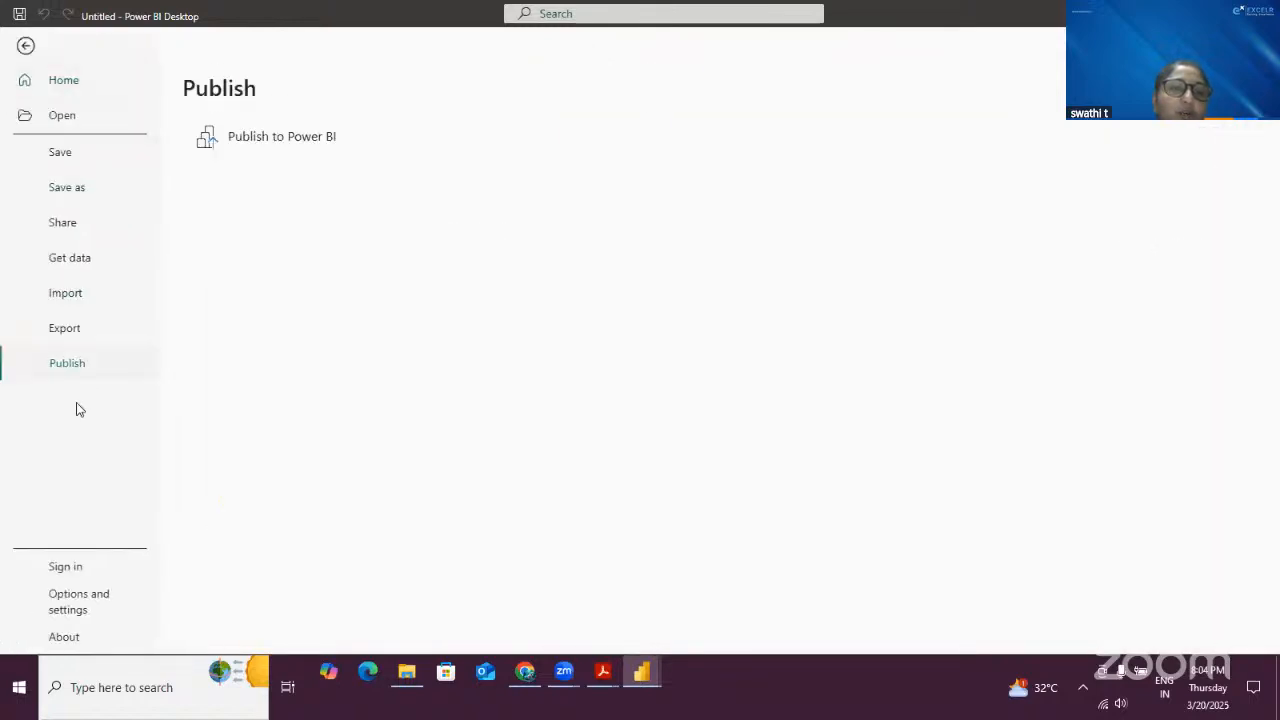
left_click(284, 140)
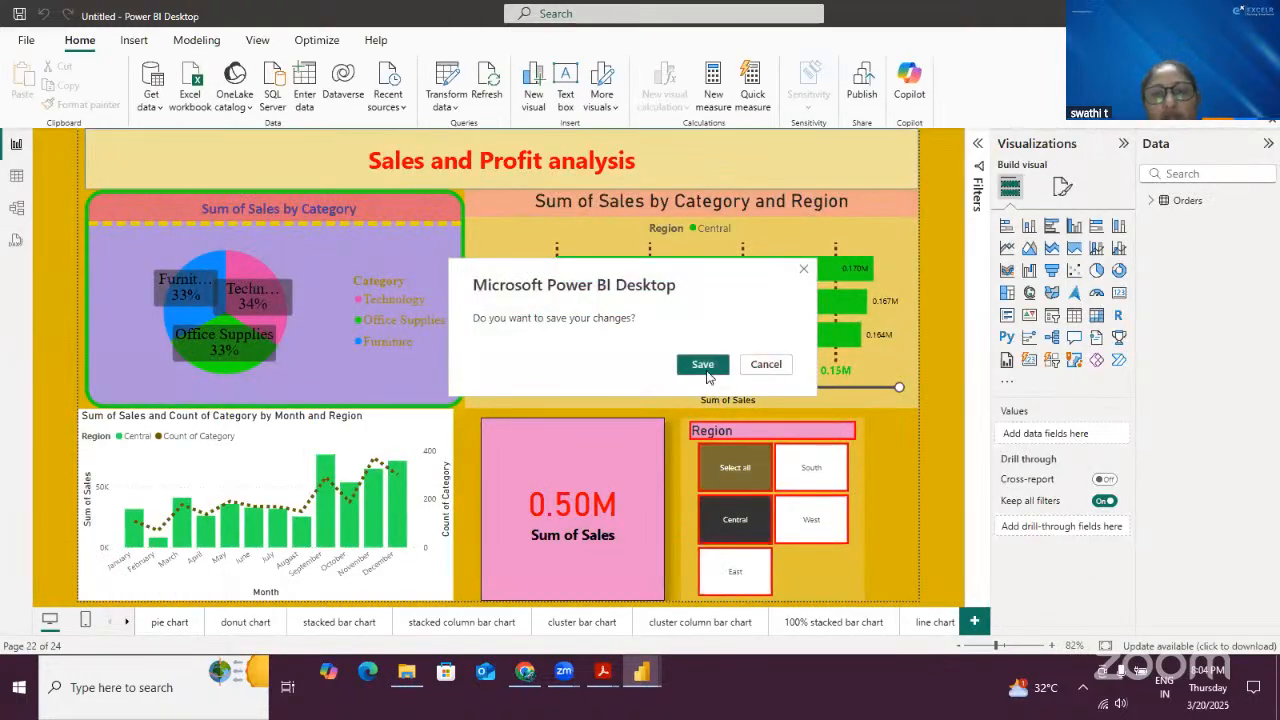
left_click(703, 364)
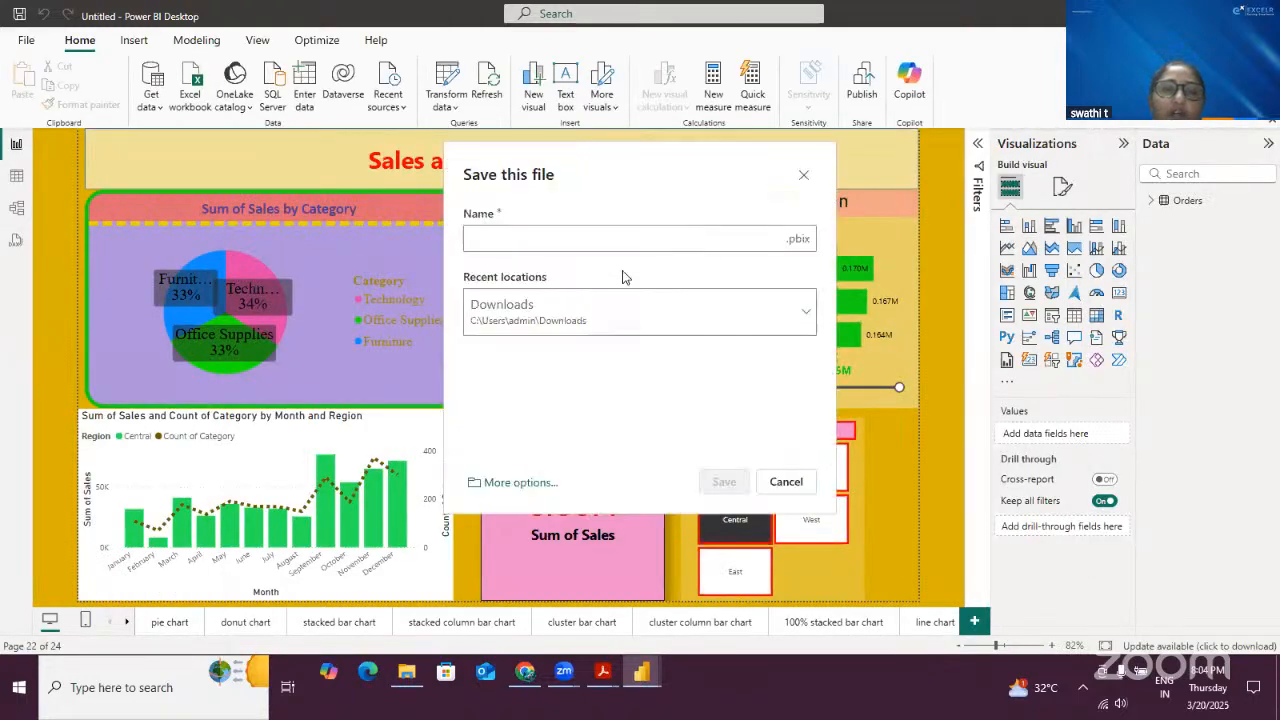
type("dddd")
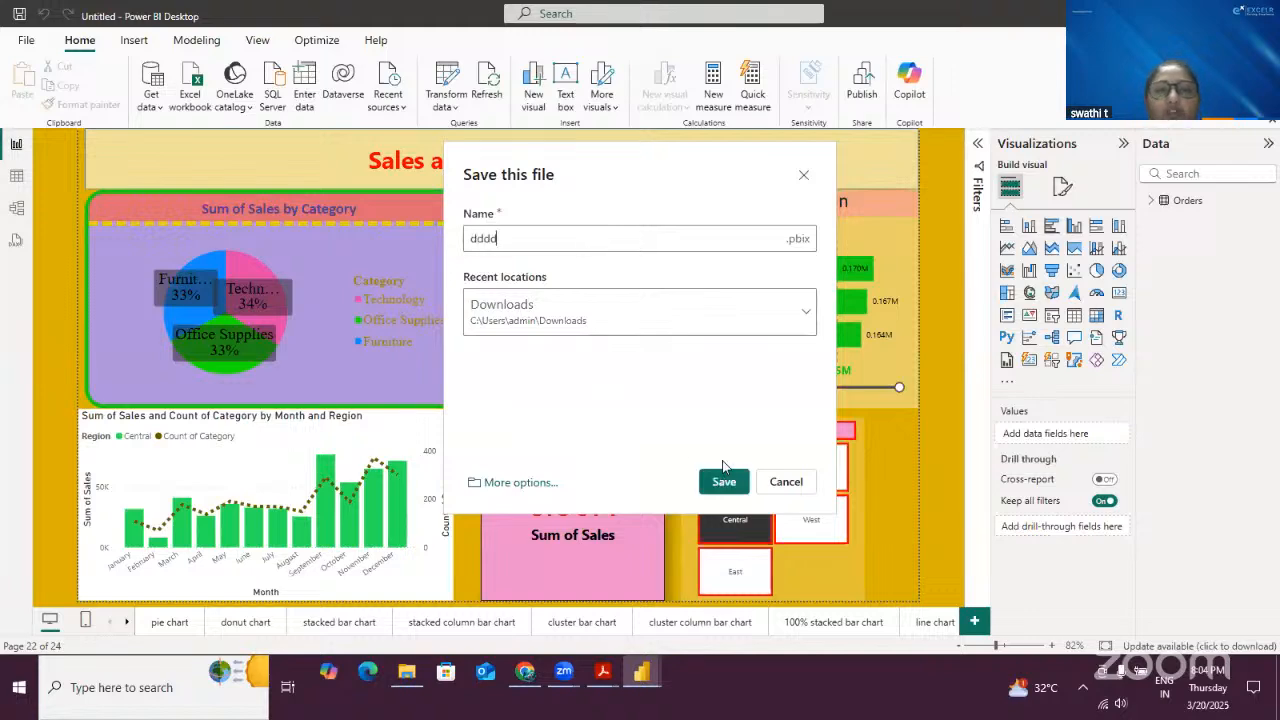
left_click(724, 482)
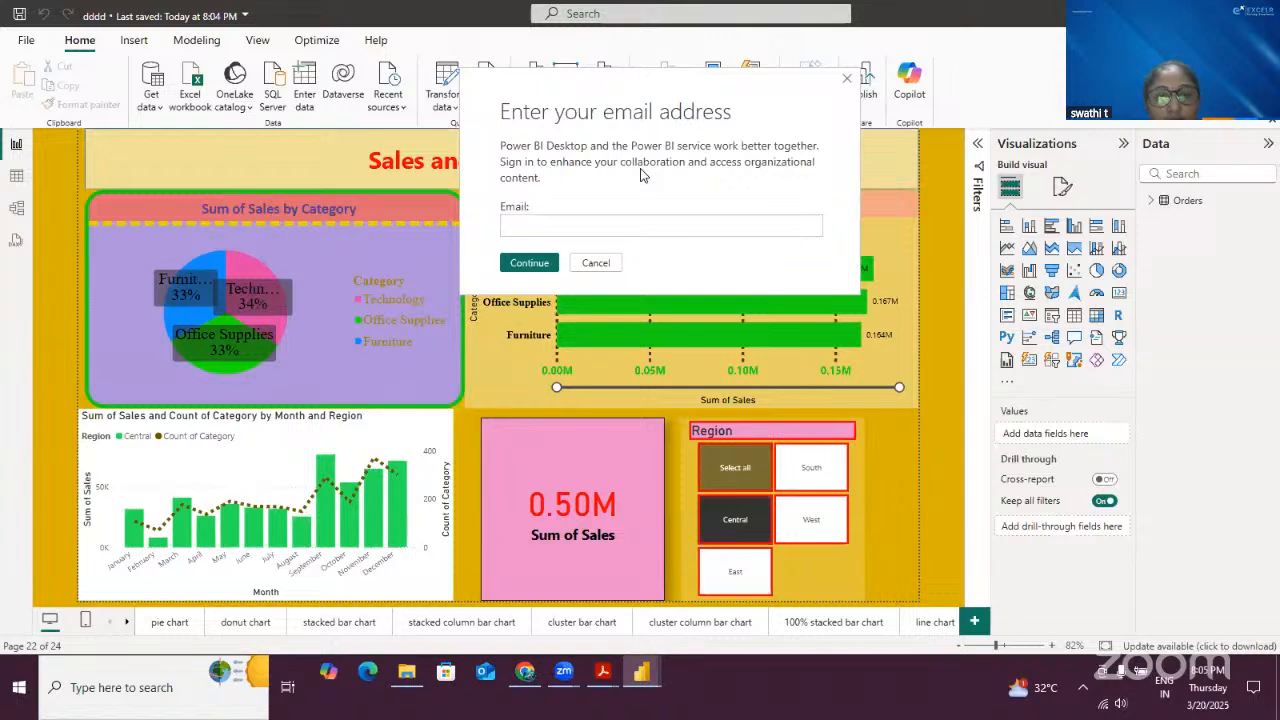
left_click(597, 266)
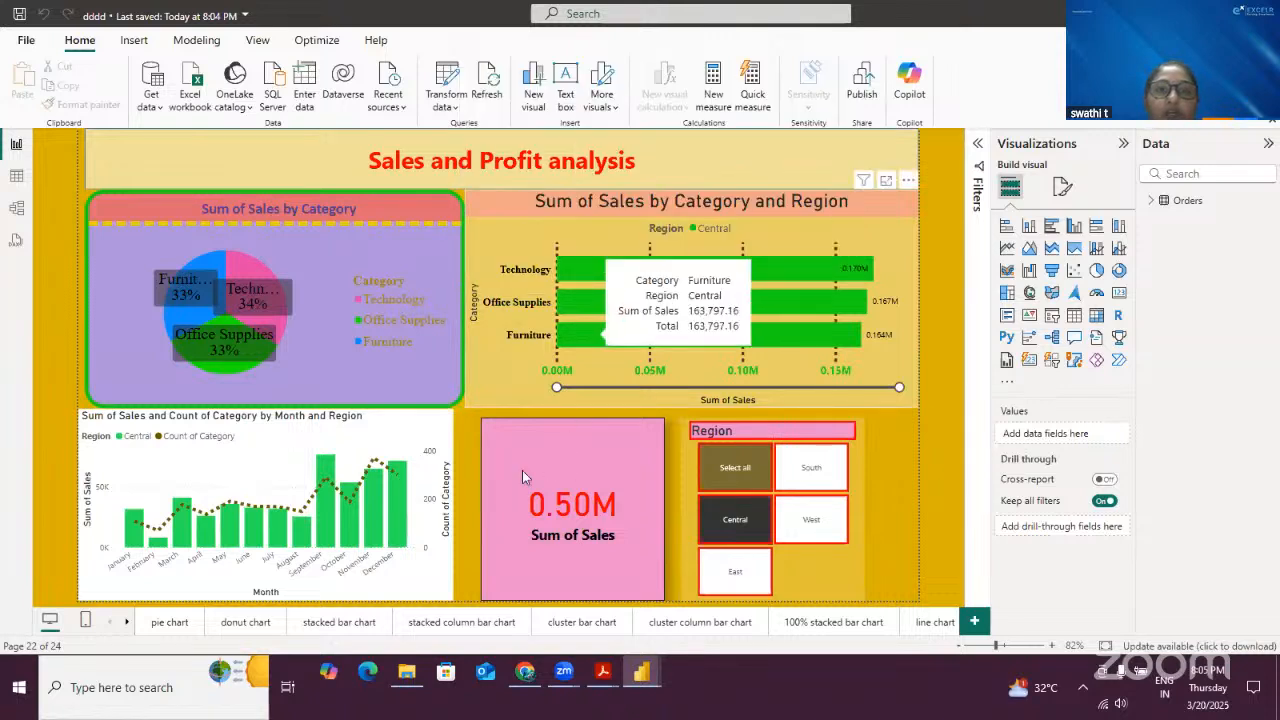
- Open the pie chart page and shrink the Sum of Sales by Category visual to about two-thirds size
left_click(180, 623)
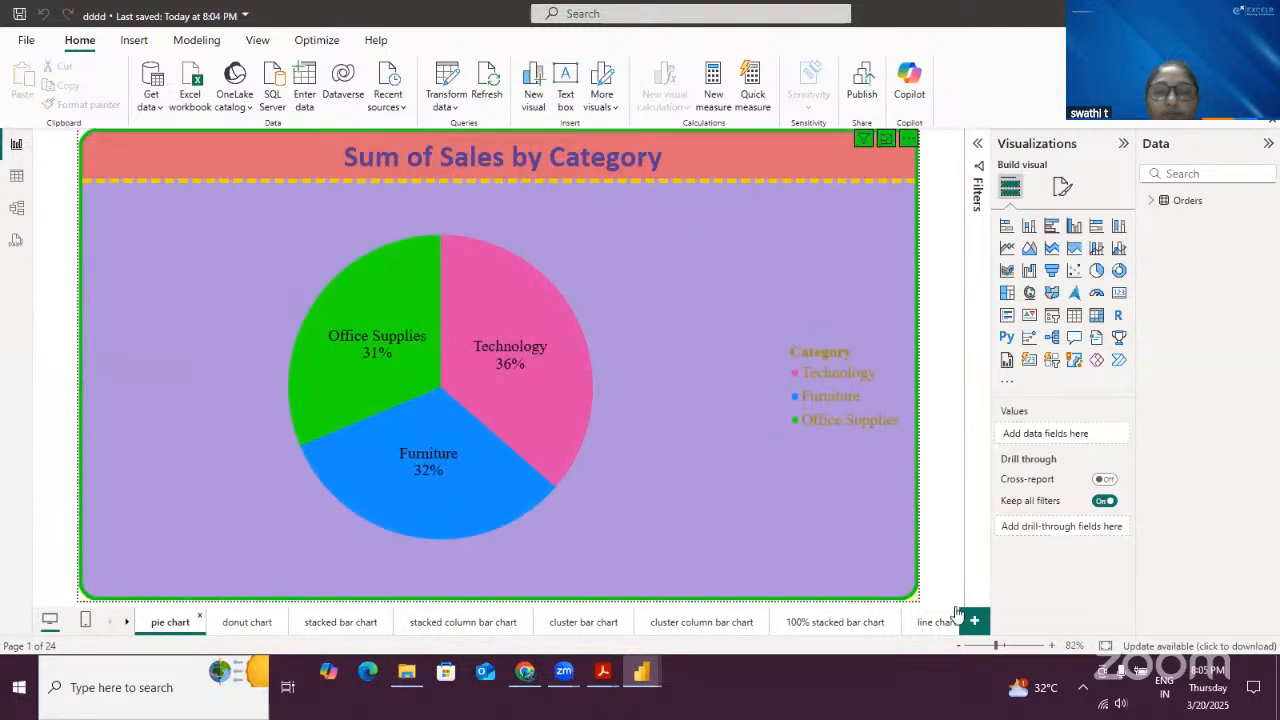
left_click(915, 597)
left_click_drag(915, 597, 770, 456)
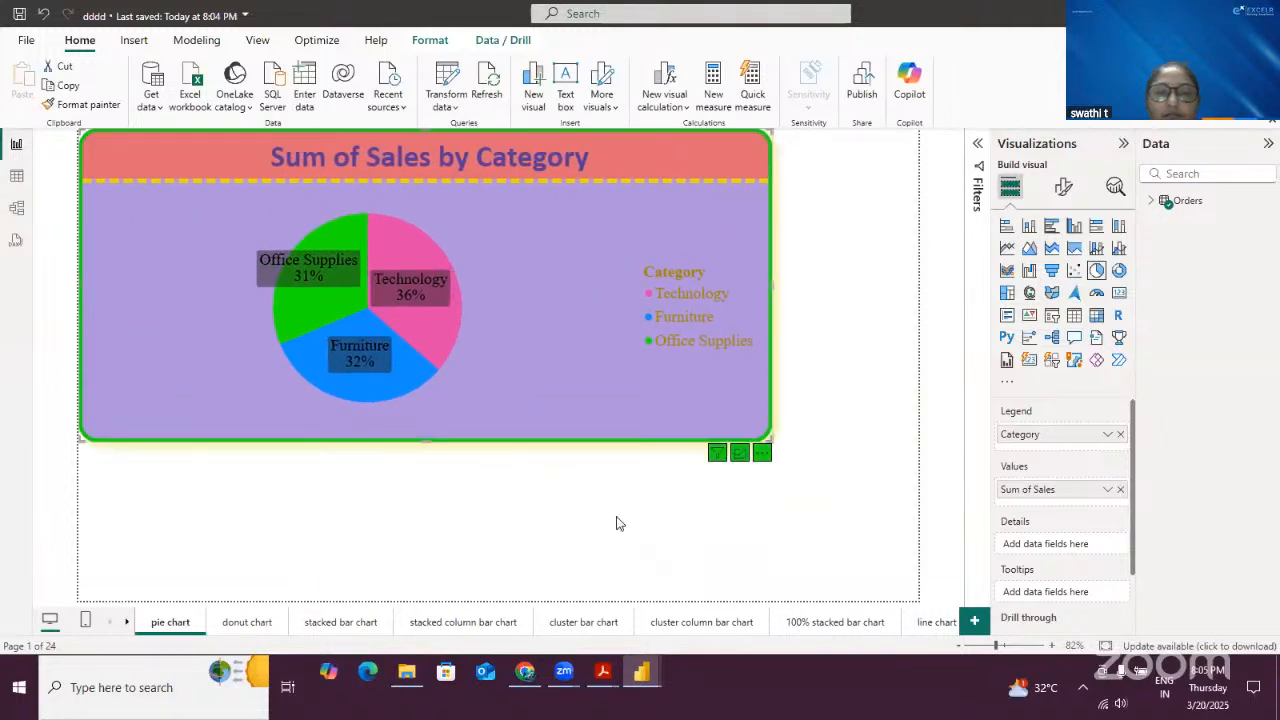
left_click(616, 523)
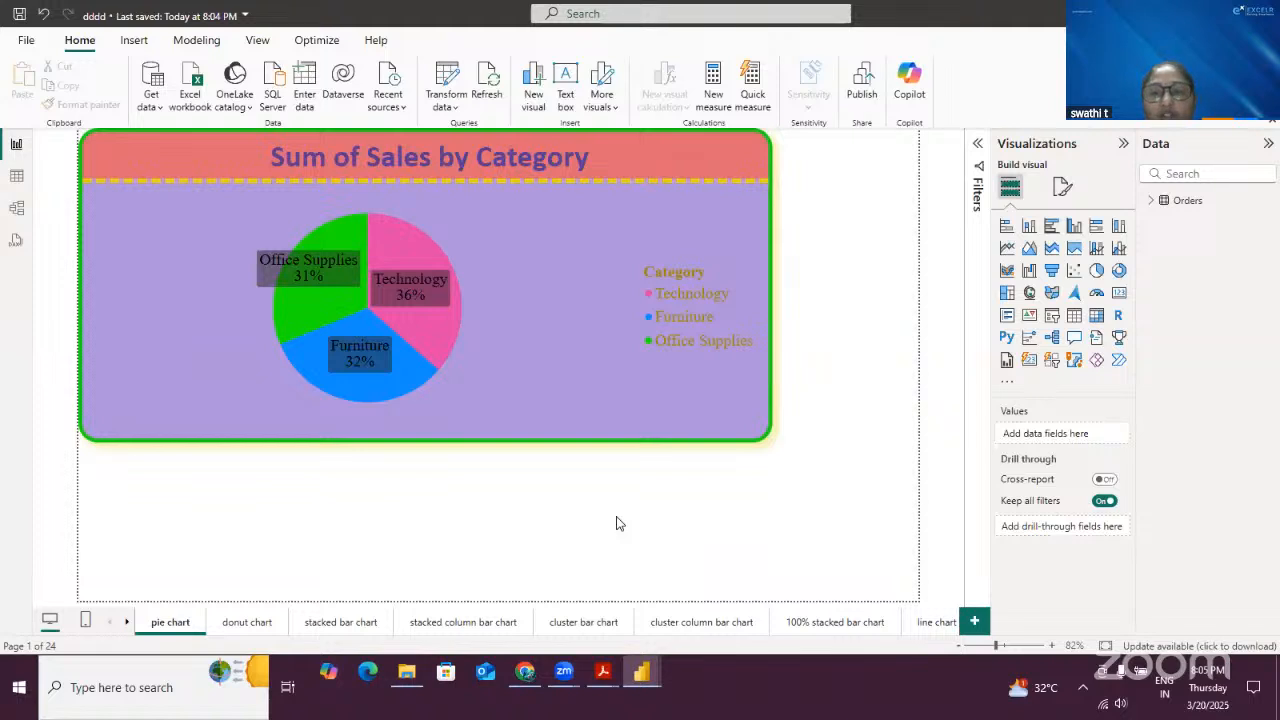
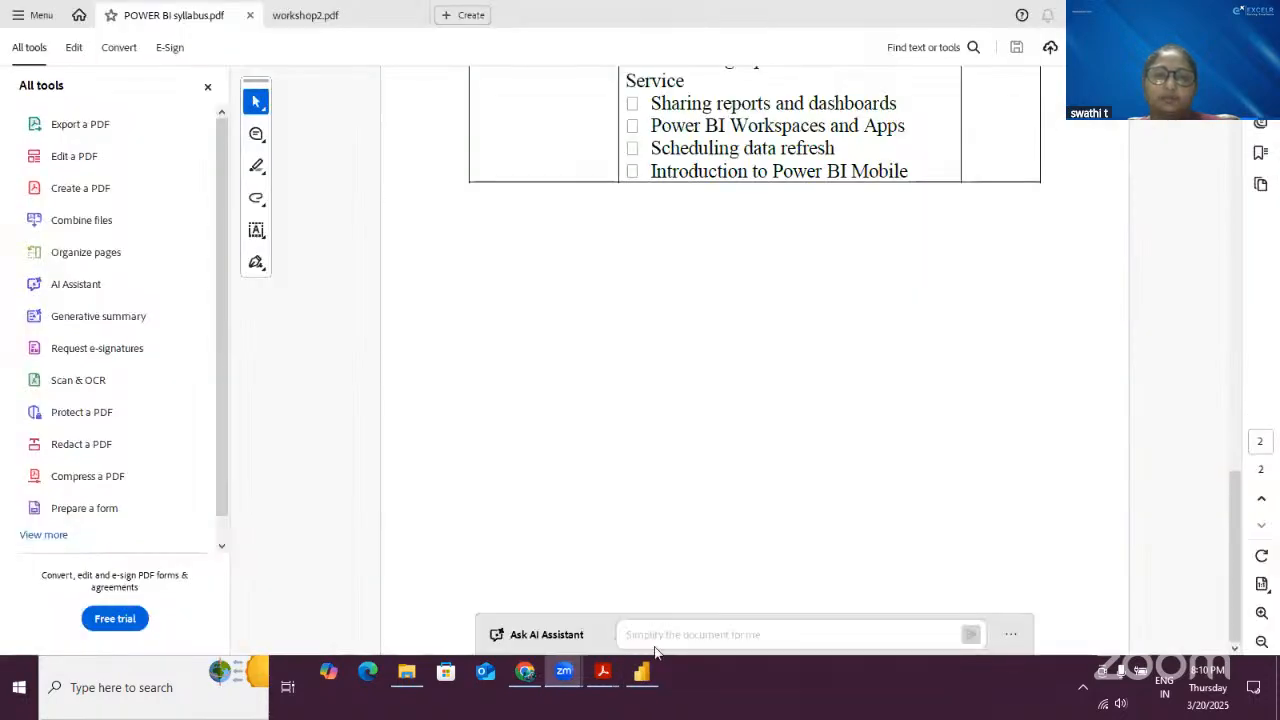
- Switch to Power BI Desktop and open the empty Page 2 of the report
left_click(642, 672)
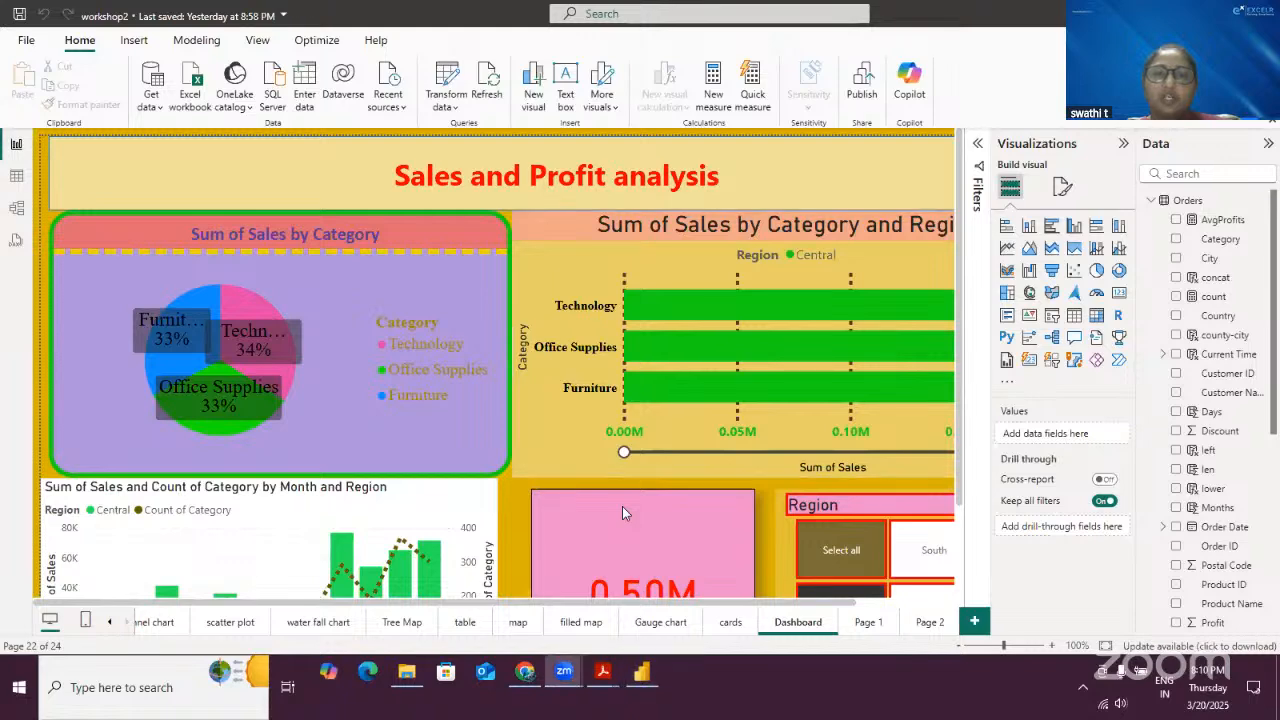
left_click(926, 622)
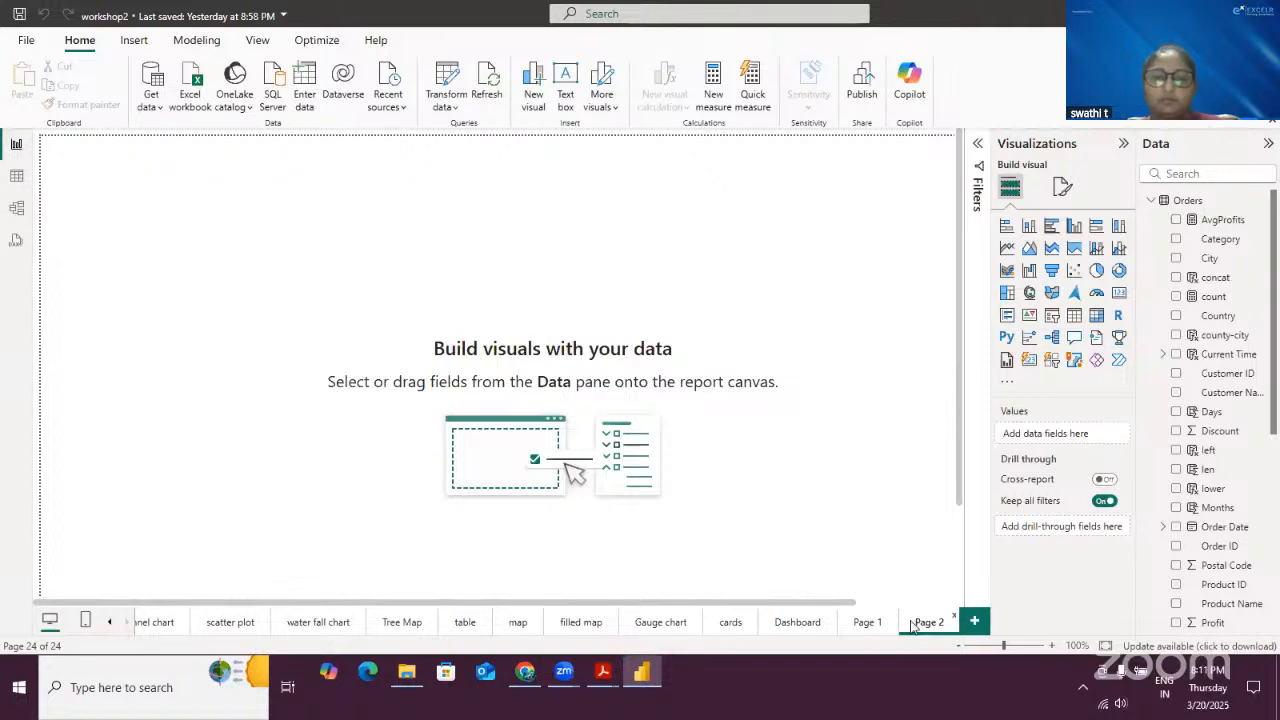
left_click(556, 577)
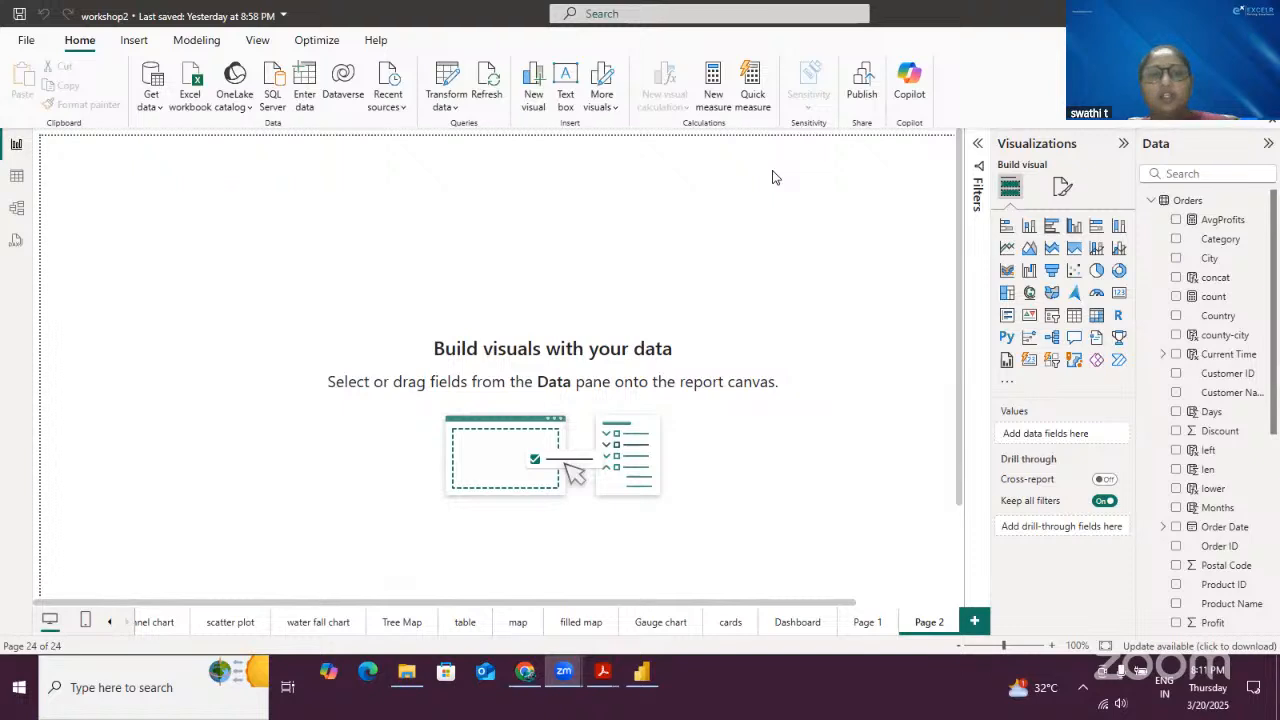
- Add a table visual on Page 2 showing the Category and Sales fields
left_click(258, 43)
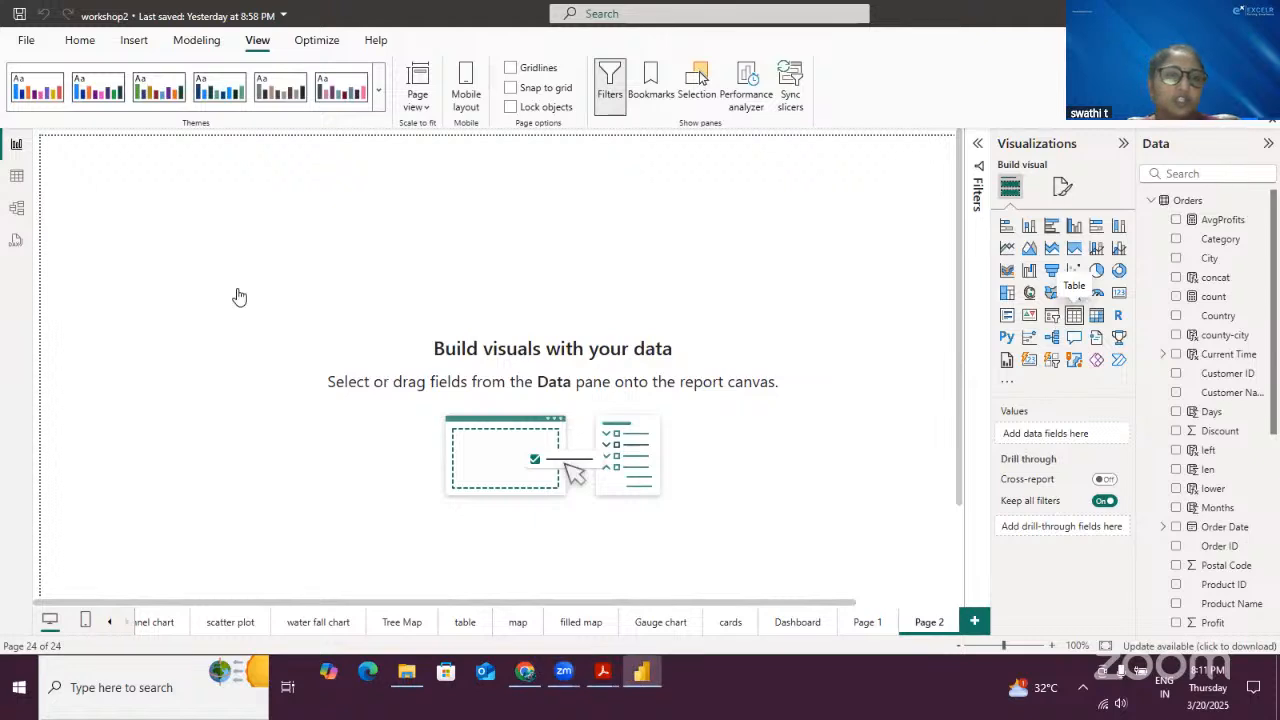
left_click_drag(177, 163, 266, 177)
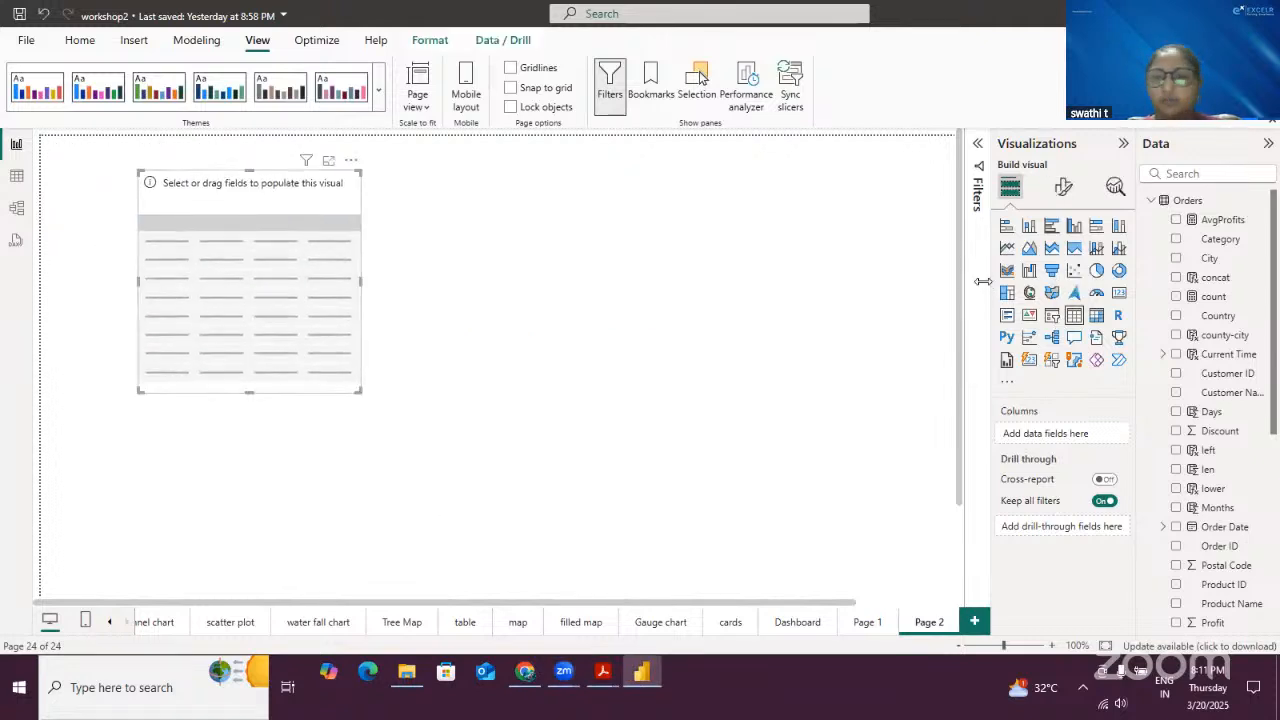
left_click(1177, 239)
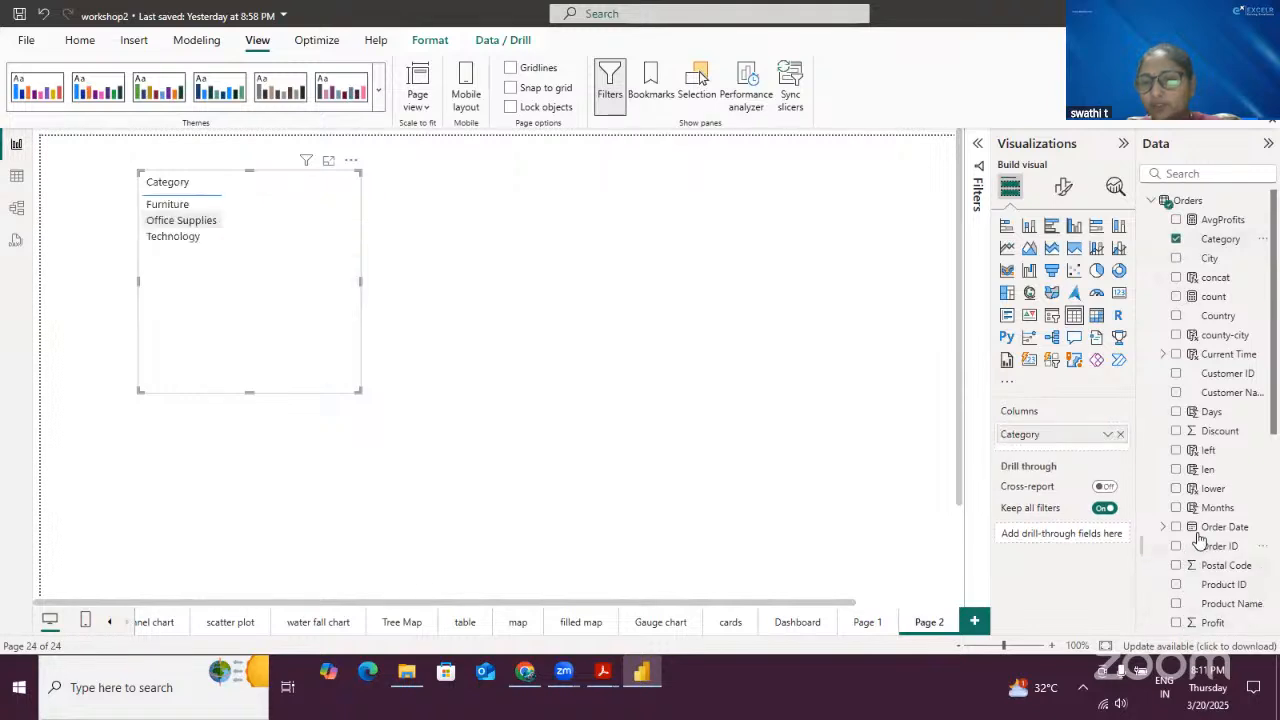
scroll(1205, 560, "down", 3)
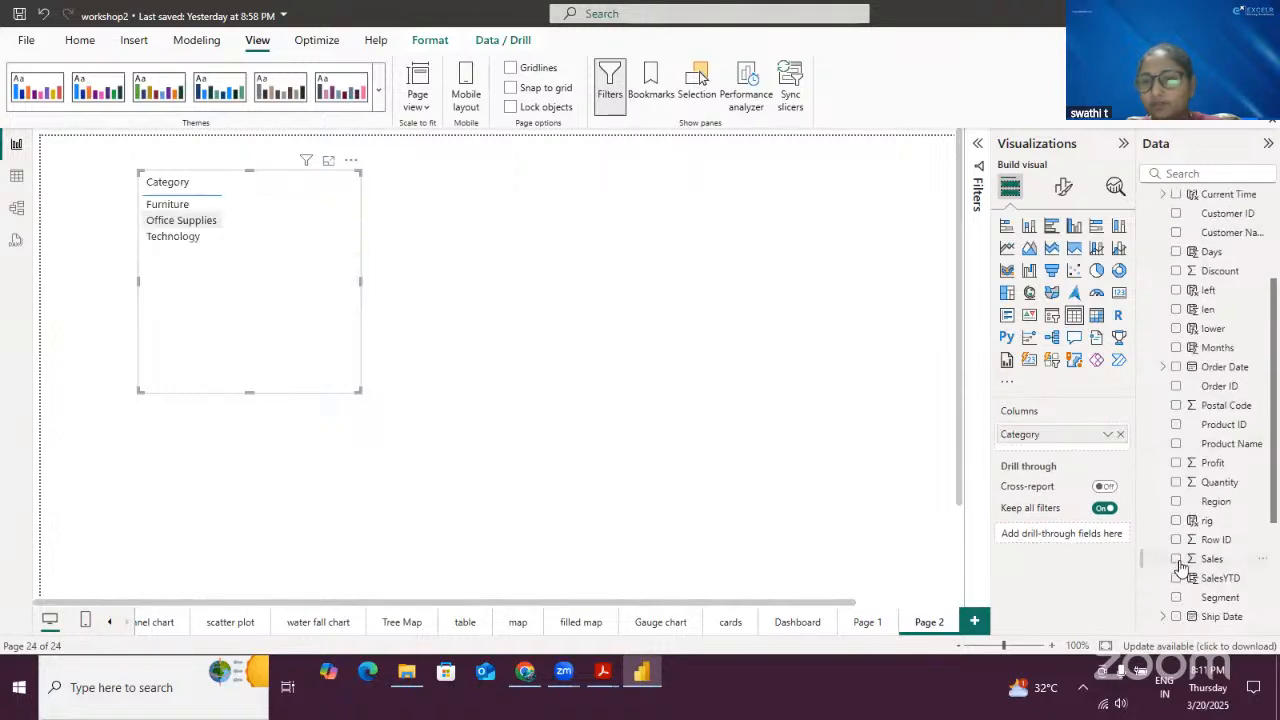
left_click(1176, 558)
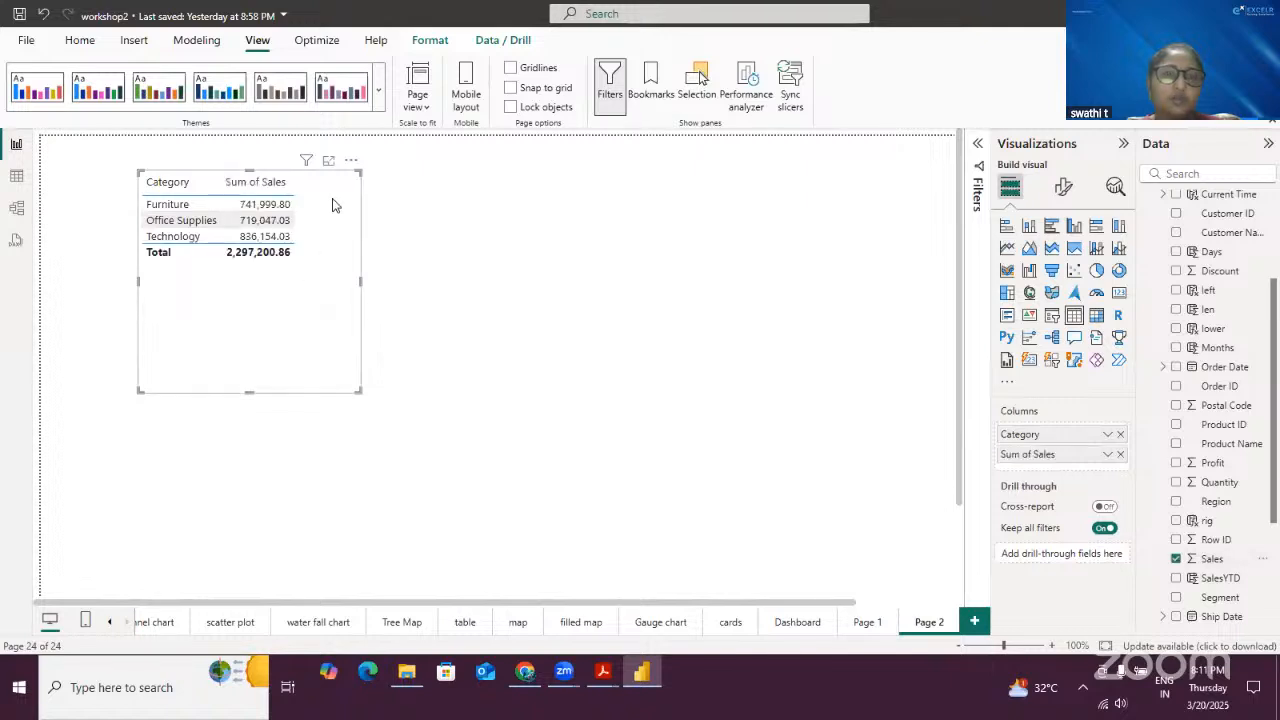
left_click(612, 217)
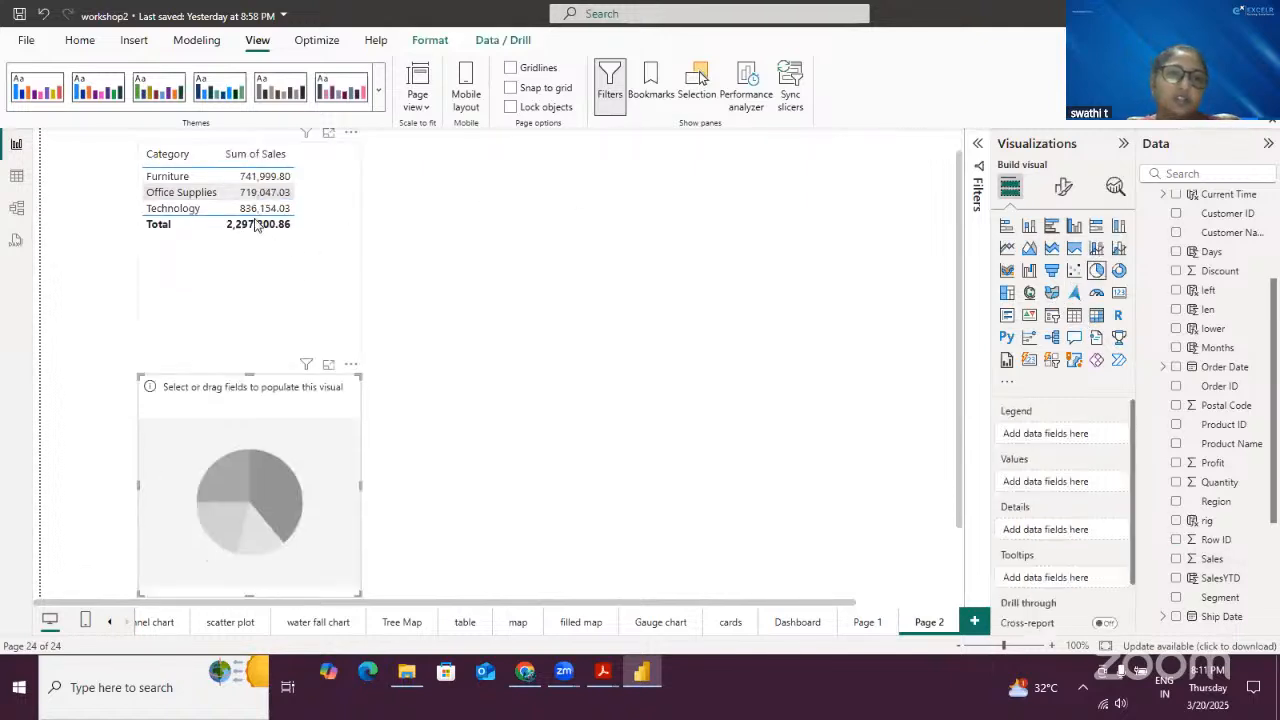
- Add a pie chart beside the table with Category as legend and Profit as values
left_click_drag(283, 382, 578, 167)
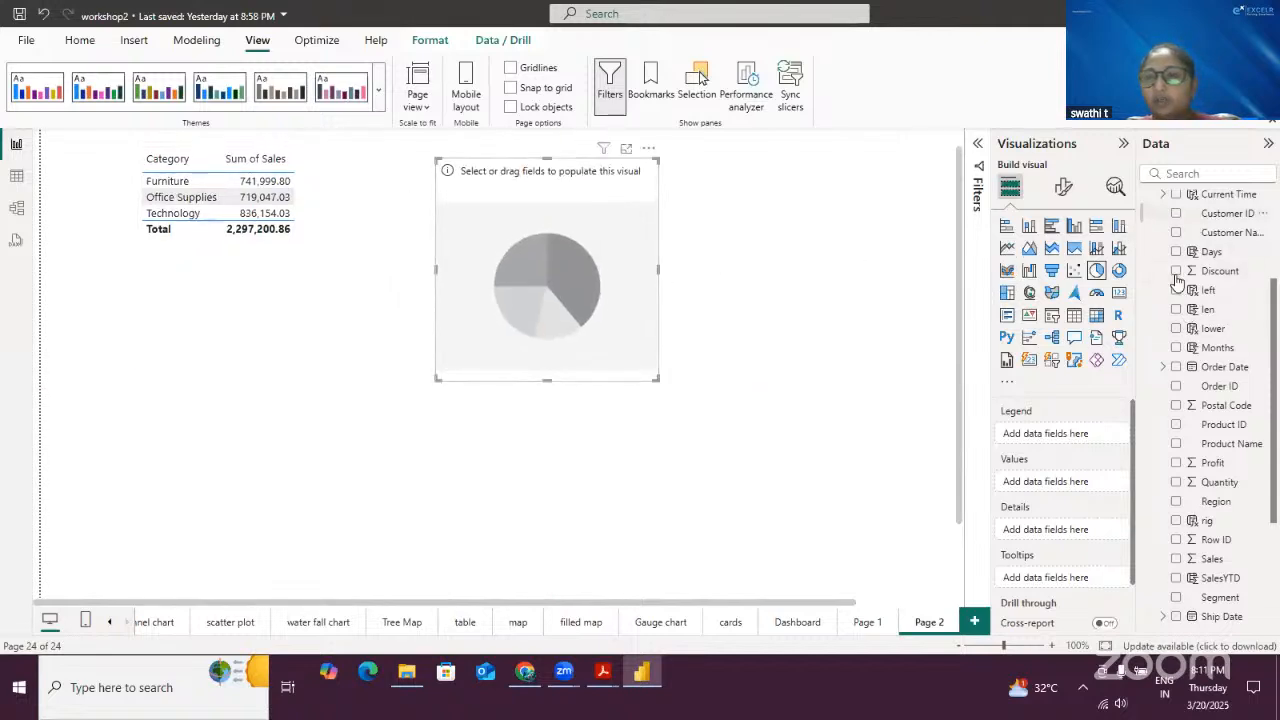
scroll(1195, 270, "up", 3)
left_click(1176, 239)
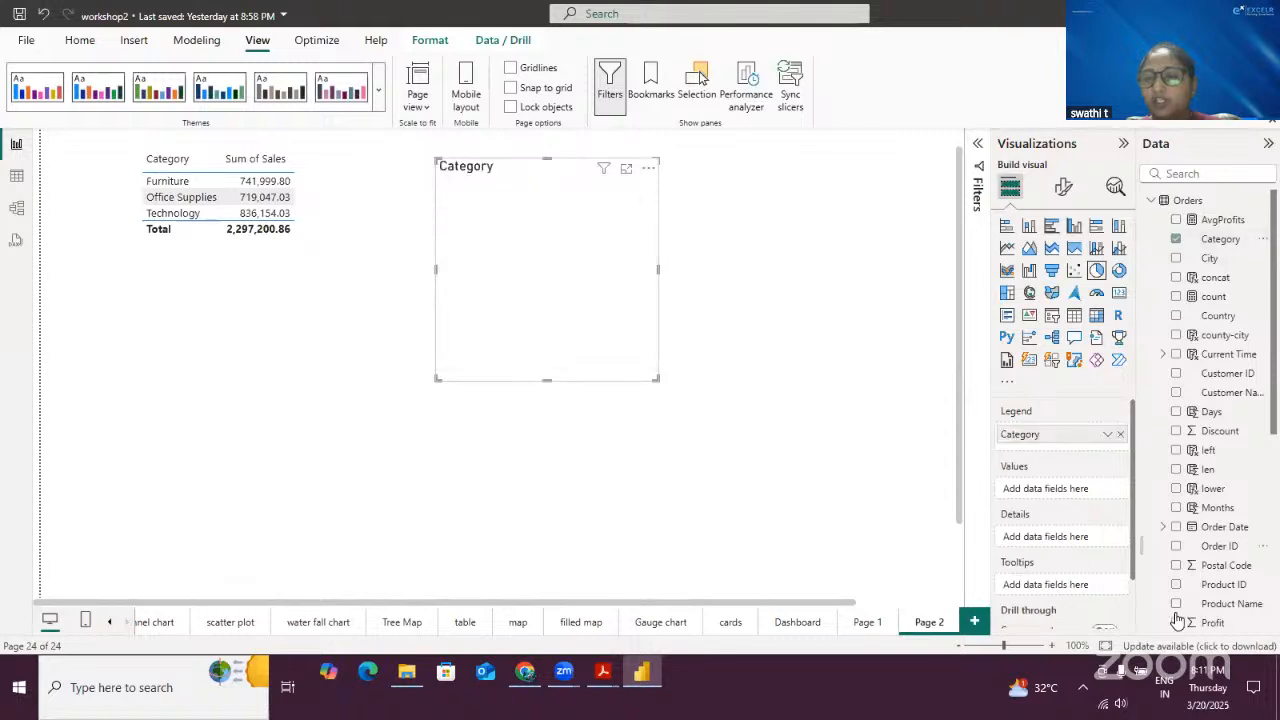
left_click(1176, 622)
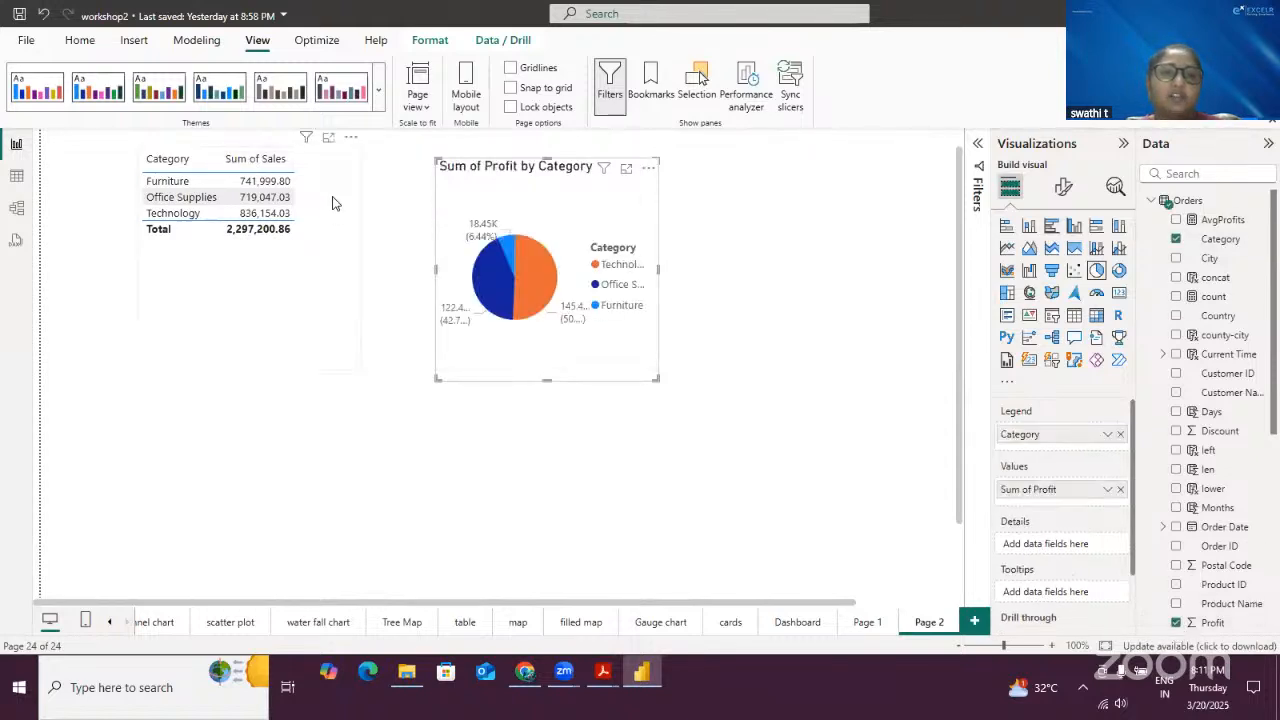
left_click(331, 166)
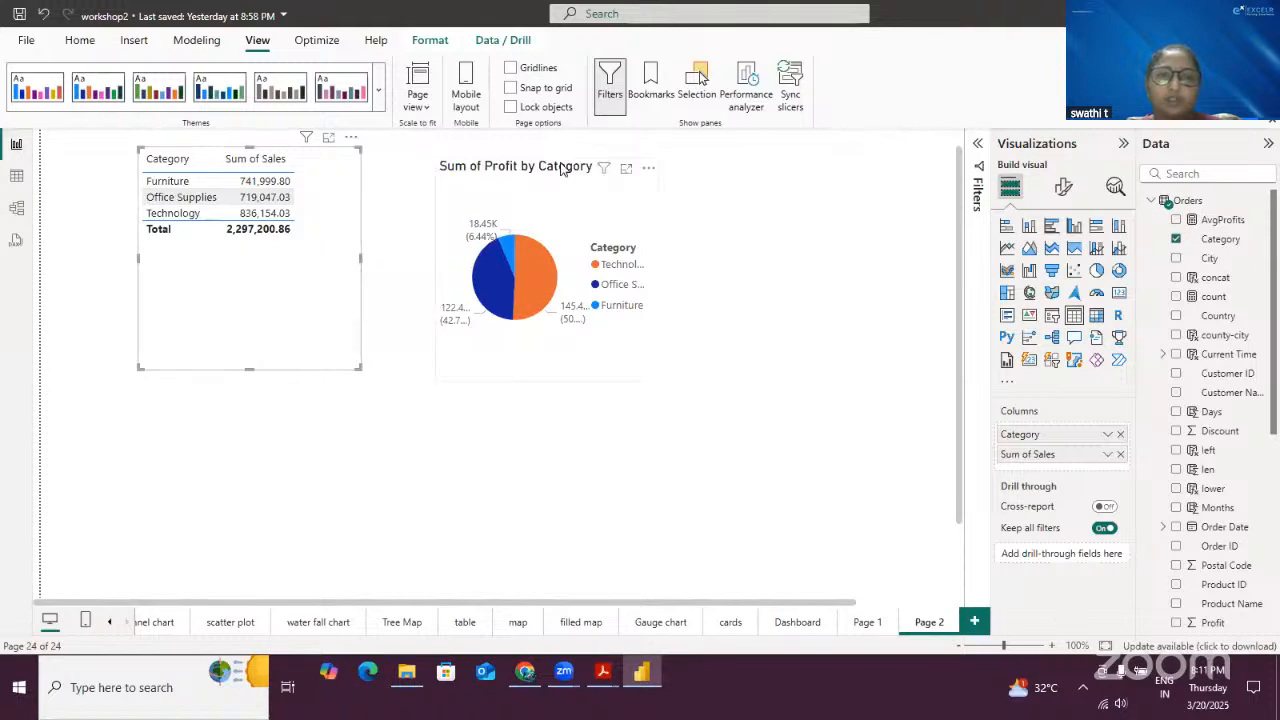
left_click_drag(563, 170, 569, 149)
left_click(699, 229)
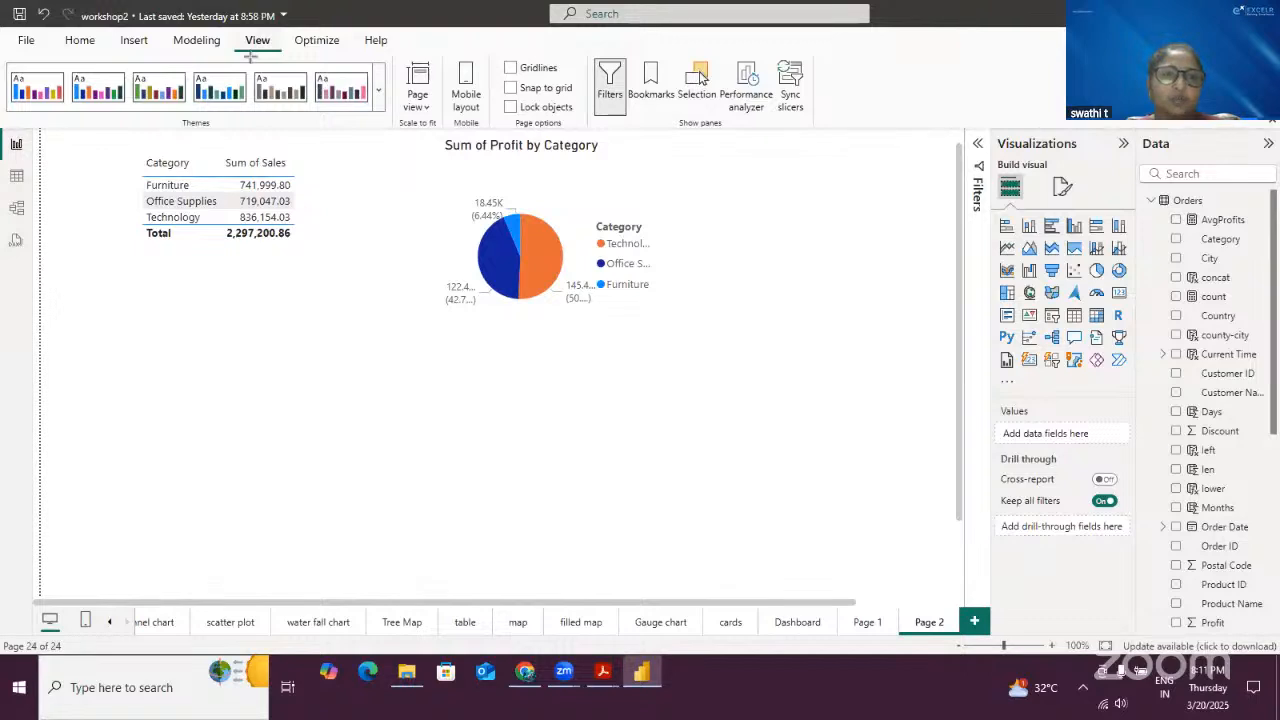
- Open the Bookmarks and Selection panes
left_click_drag(236, 30, 283, 58)
mouse_move(627, 56)
left_mouse_down()
mouse_move(650, 88)
mouse_move(721, 115)
left_mouse_up()
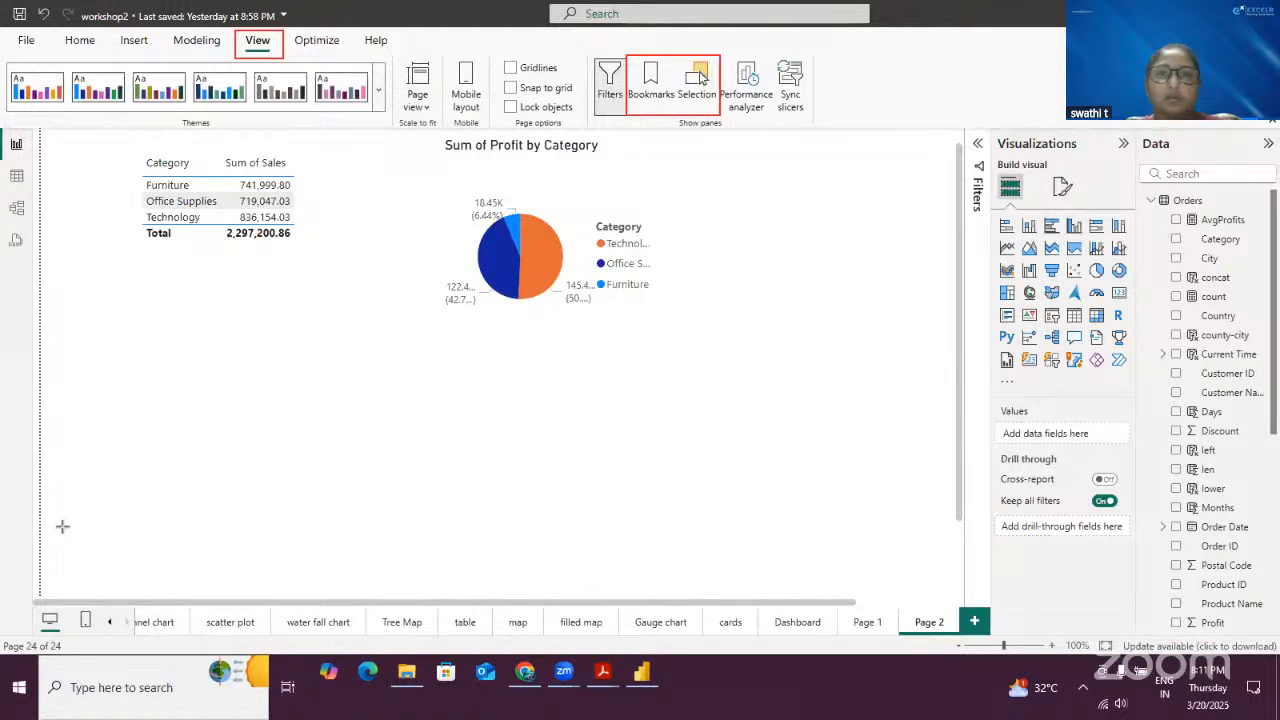
left_click(652, 80)
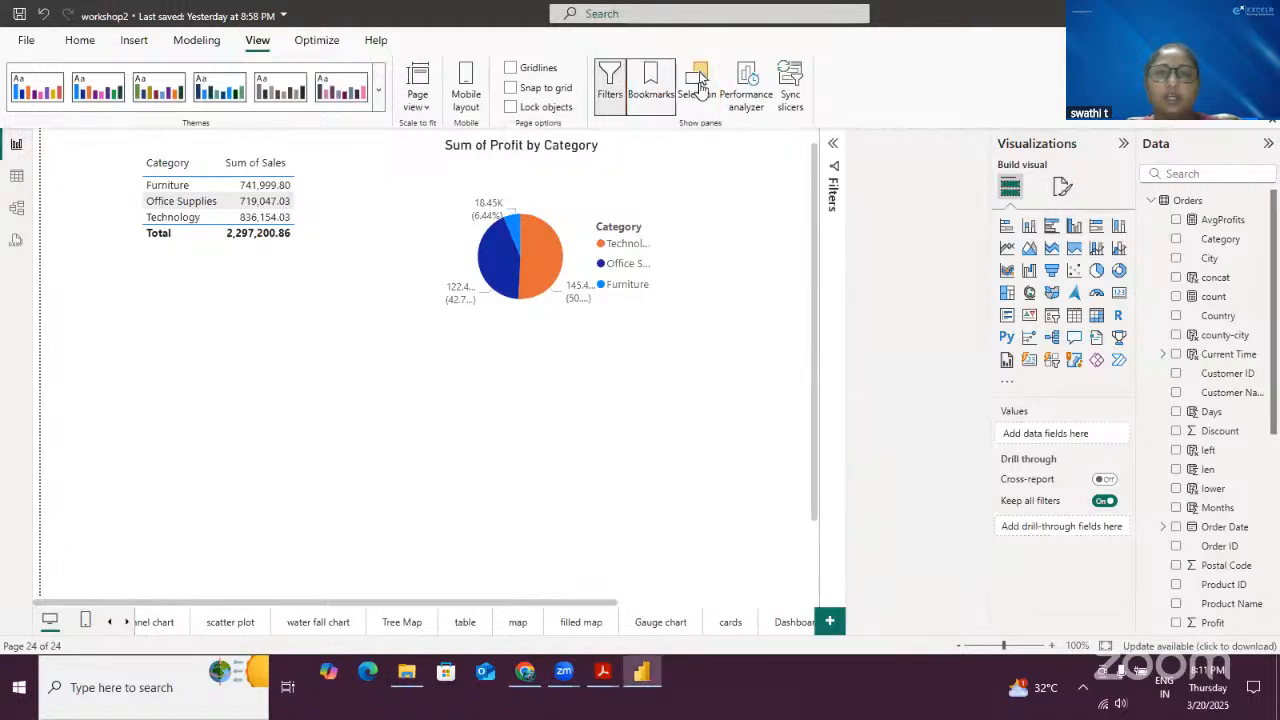
left_click(699, 71)
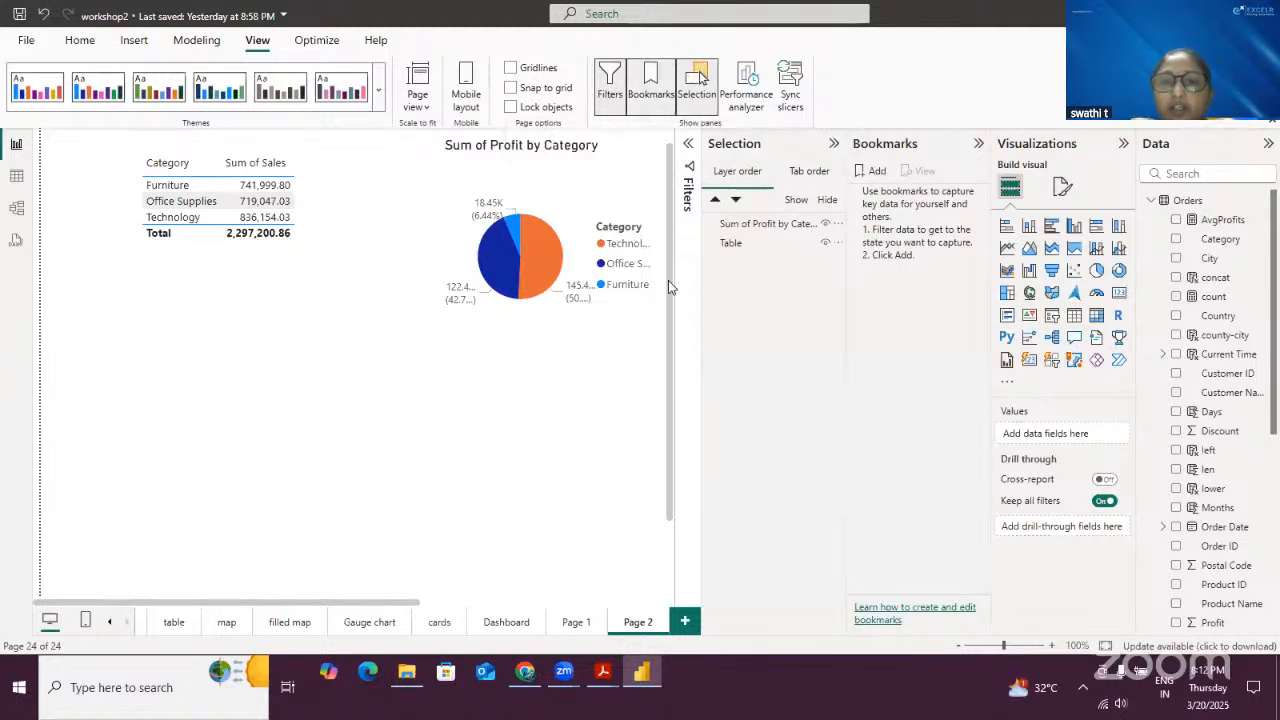
mouse_move(698, 124)
left_mouse_down()
mouse_move(867, 201)
mouse_move(996, 184)
mouse_move(988, 162)
left_mouse_up()
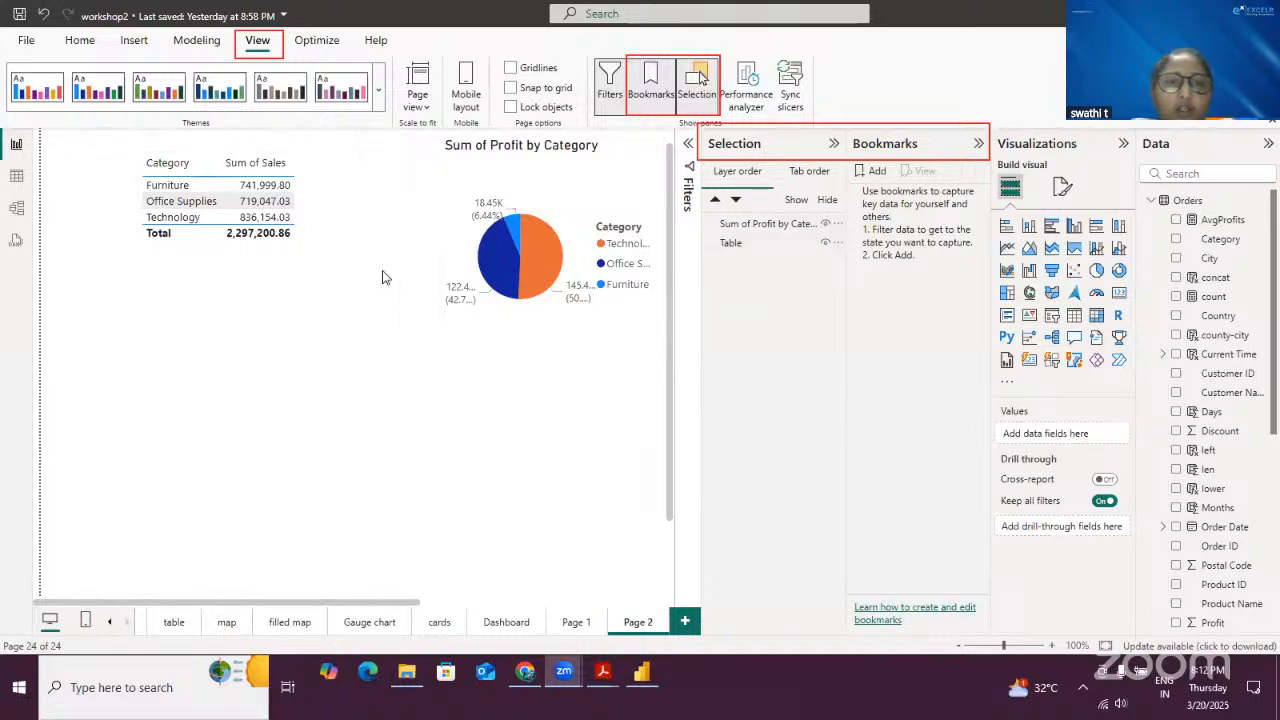
- Hide the table visual in the Selection pane so only the pie chart is shown
left_click(612, 190)
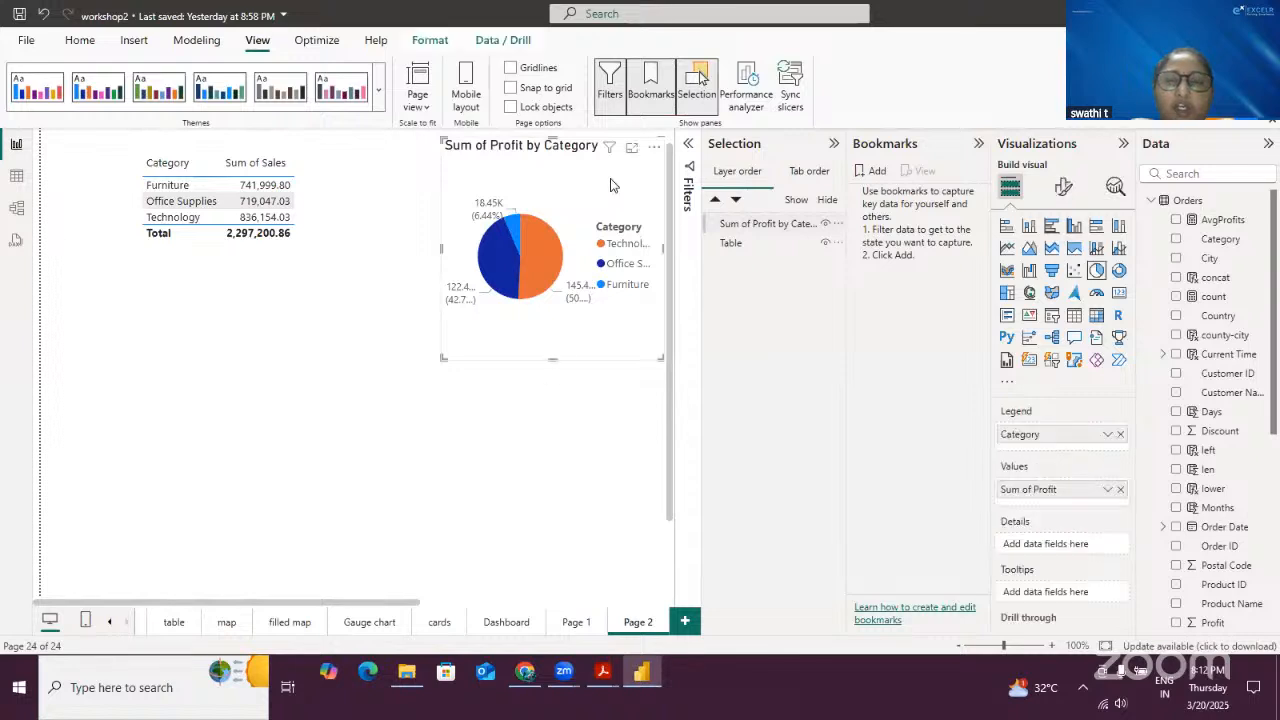
left_click(252, 263)
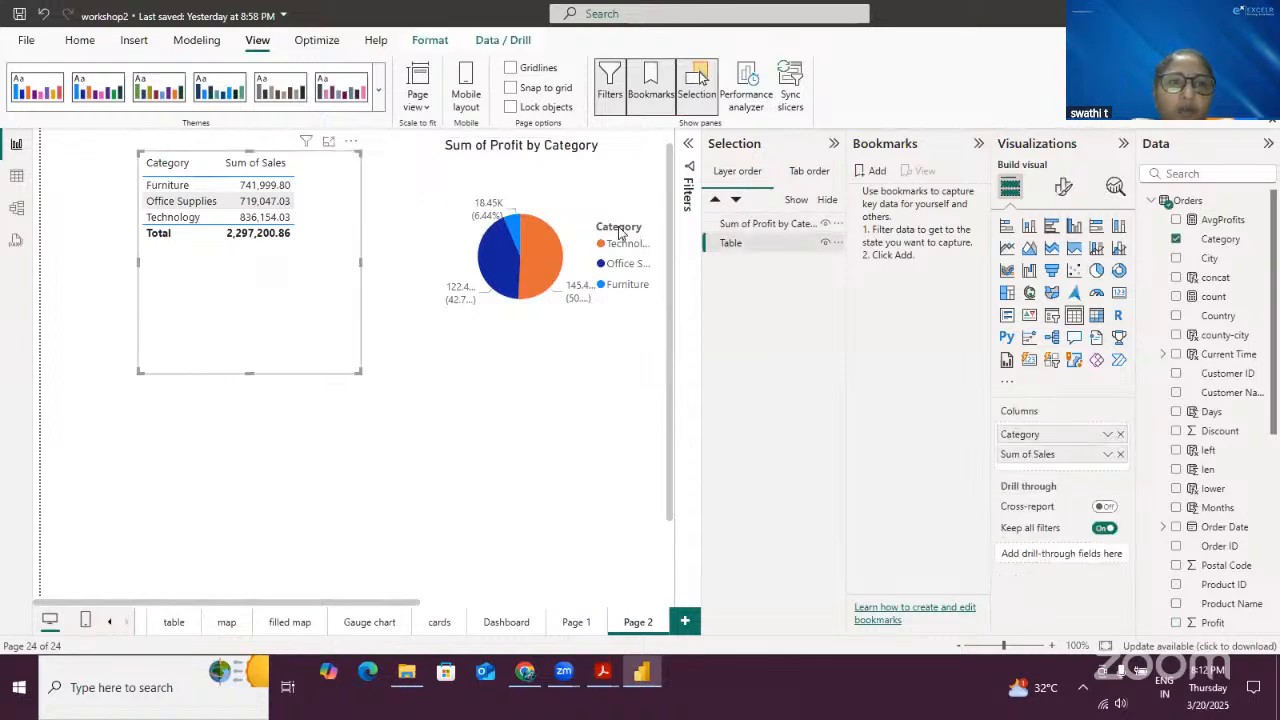
left_click(757, 225)
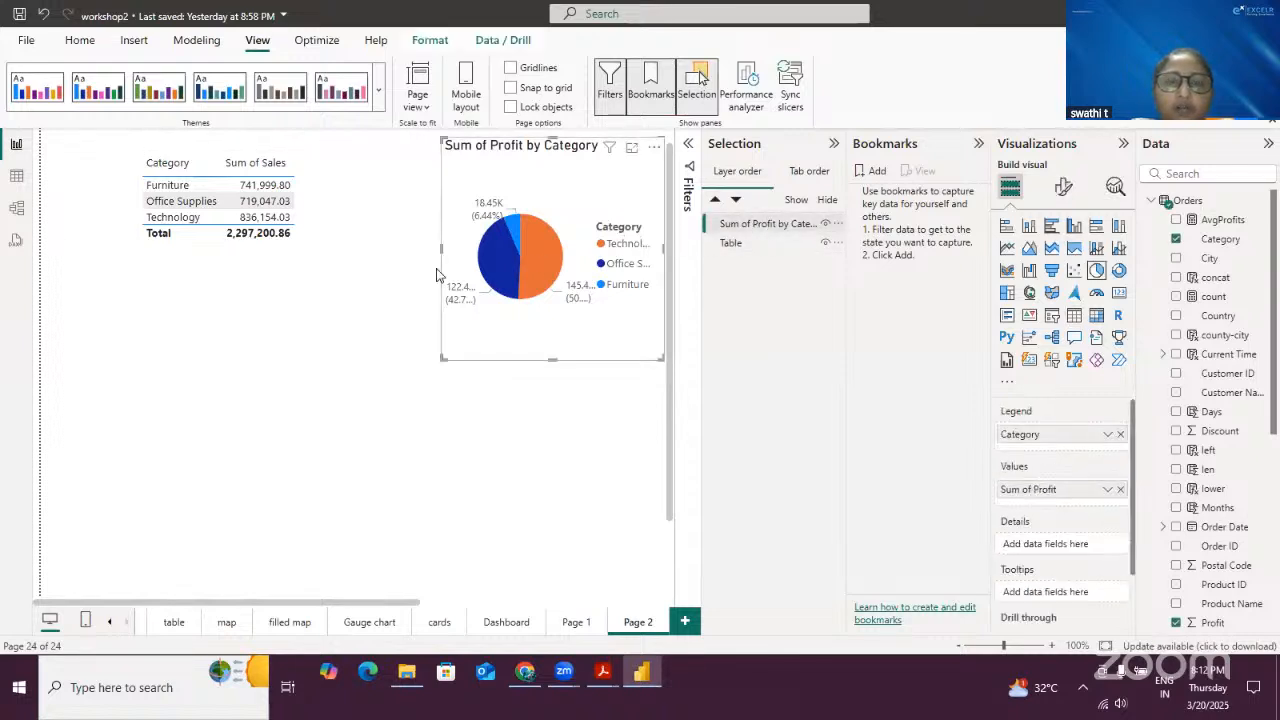
left_click(772, 230)
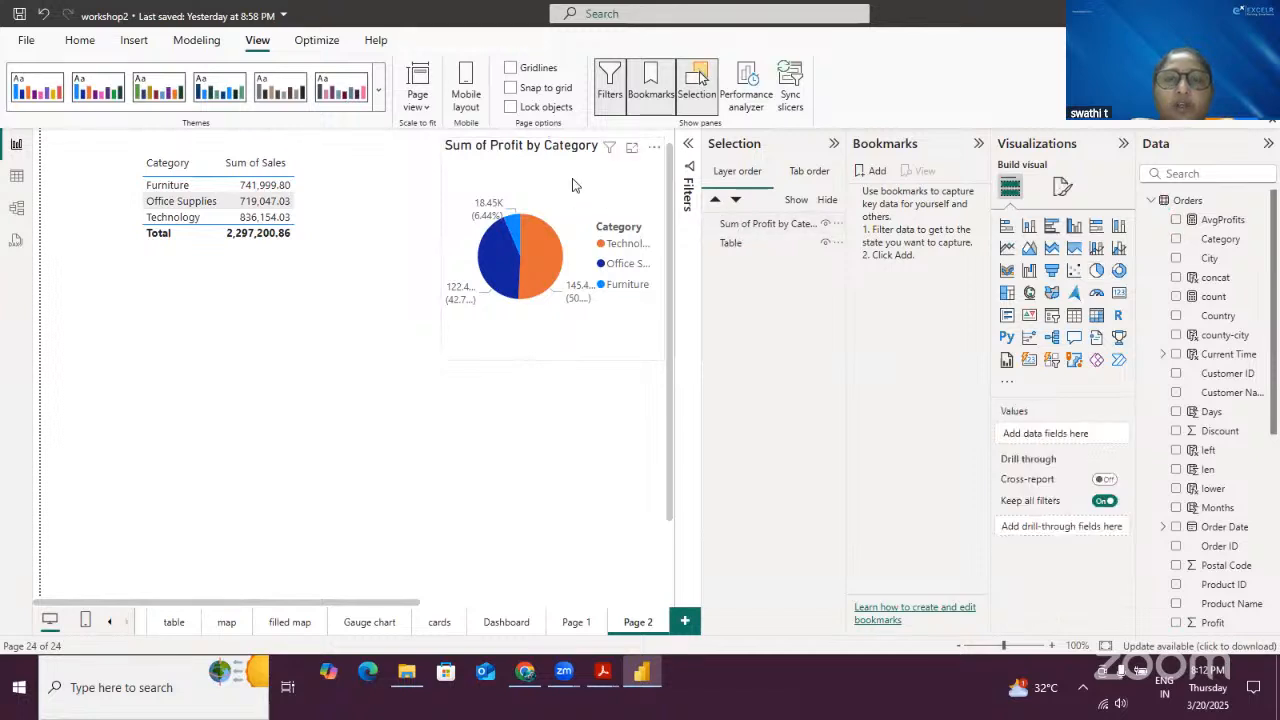
left_click(762, 226)
left_click(825, 244)
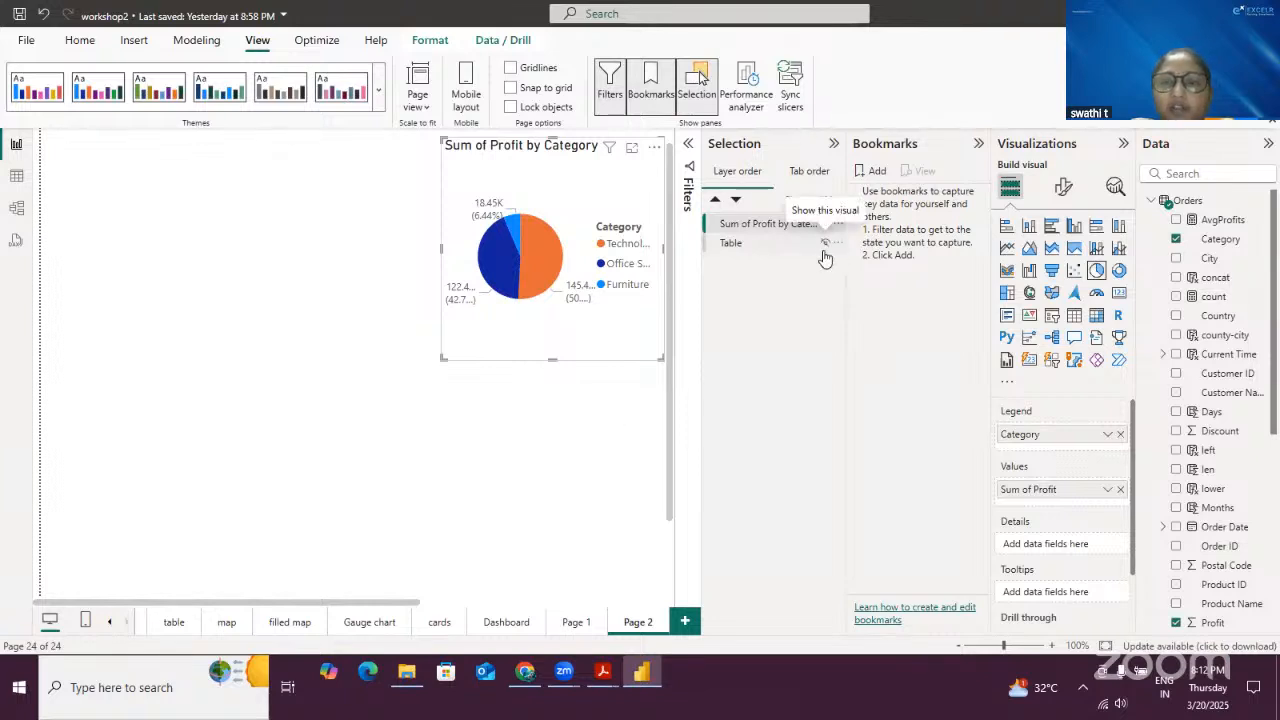
- Add a bookmark capturing this state and rename it Chart
left_click(876, 172)
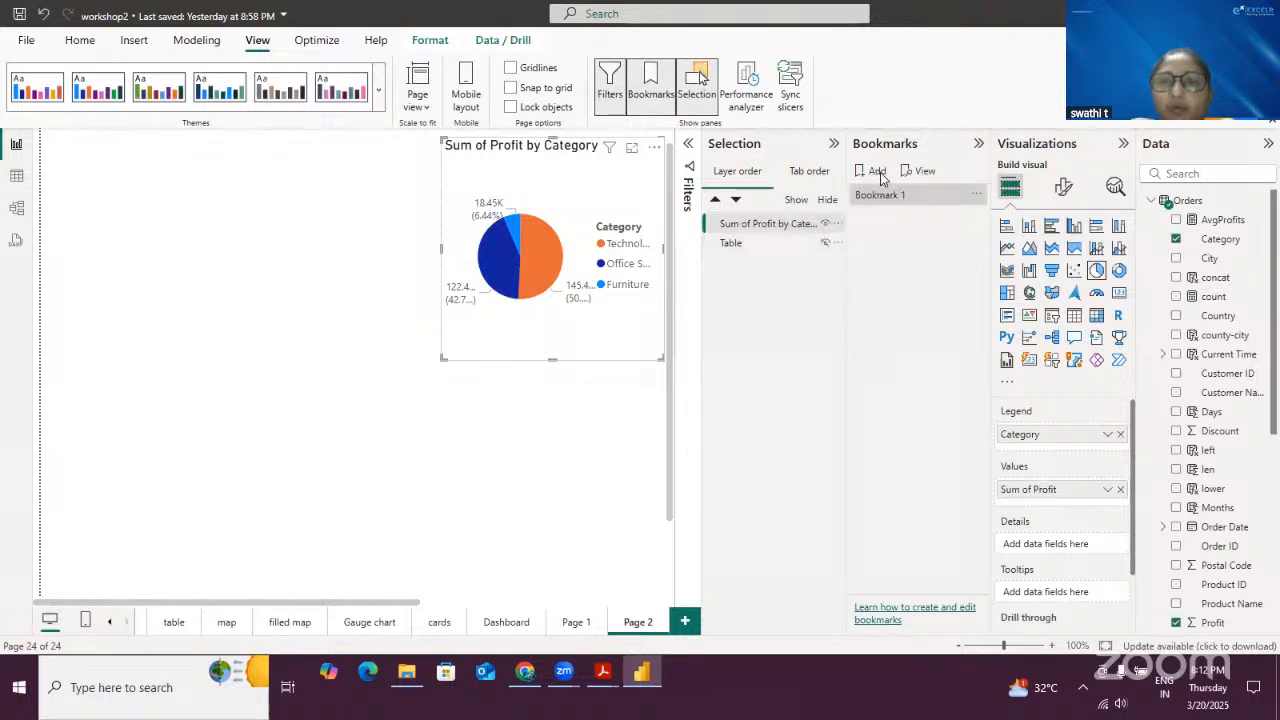
double_click(876, 196)
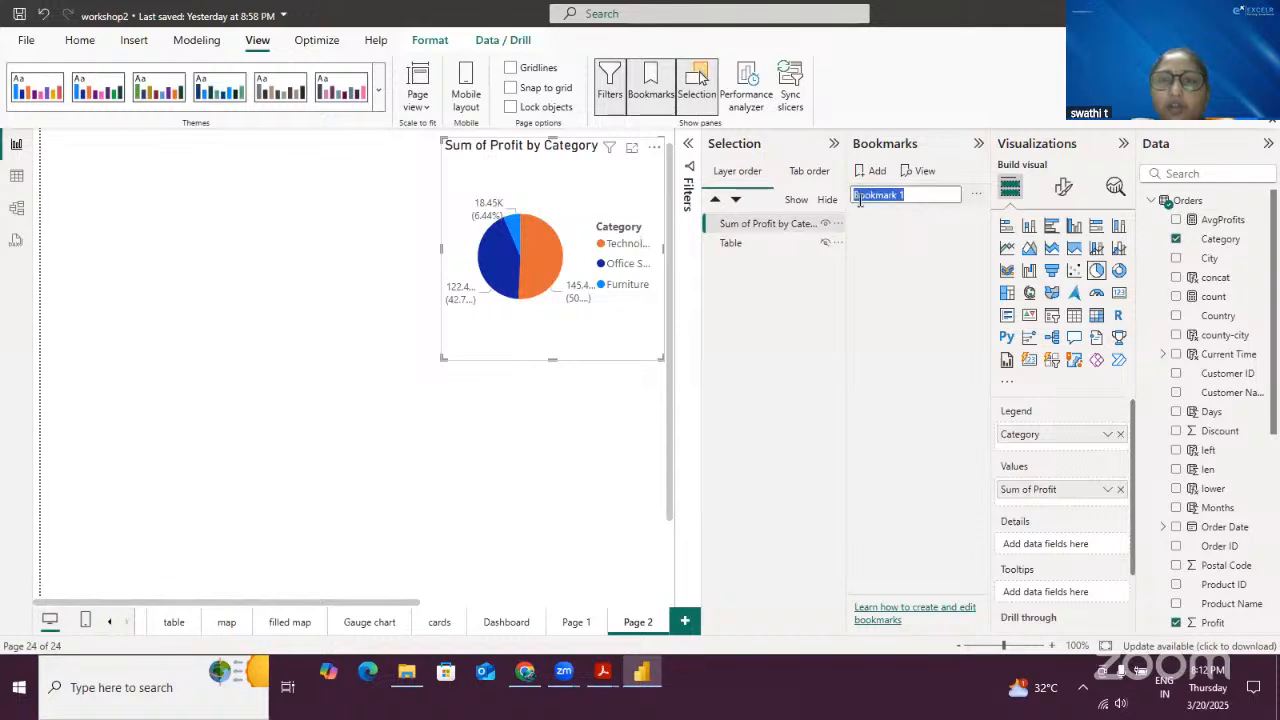
type("c")
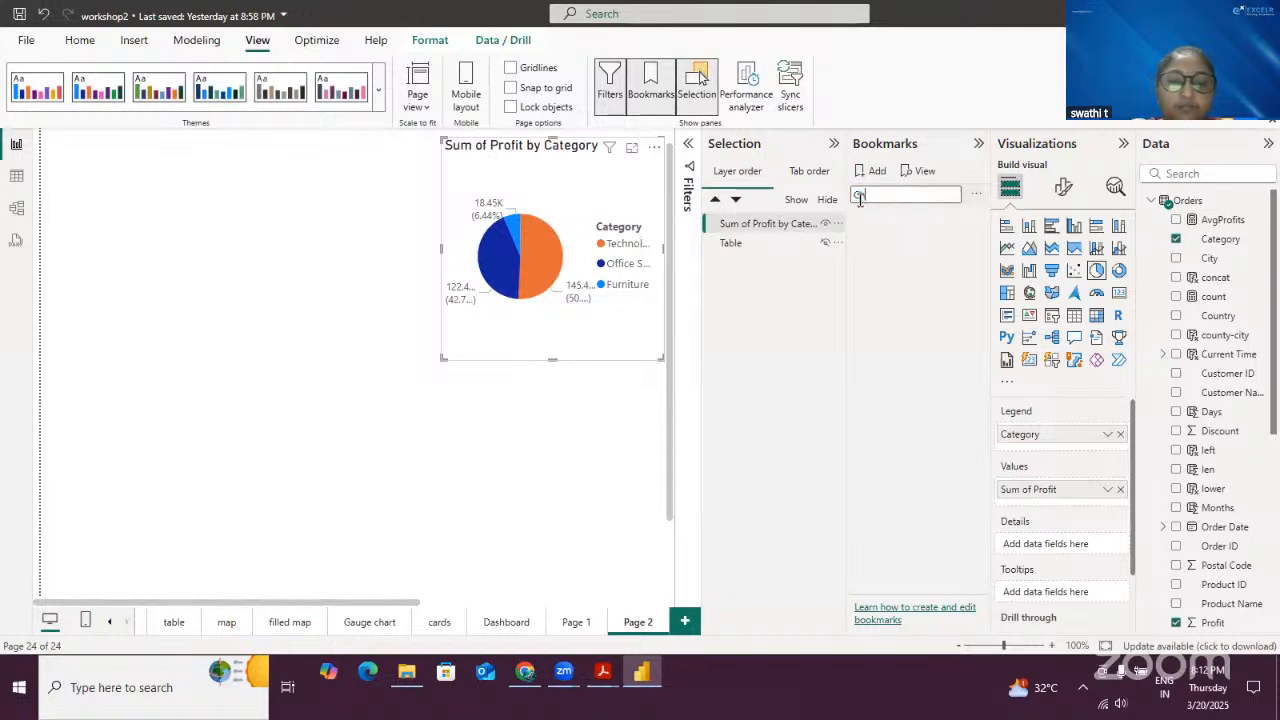
type("hart")
left_click(922, 302)
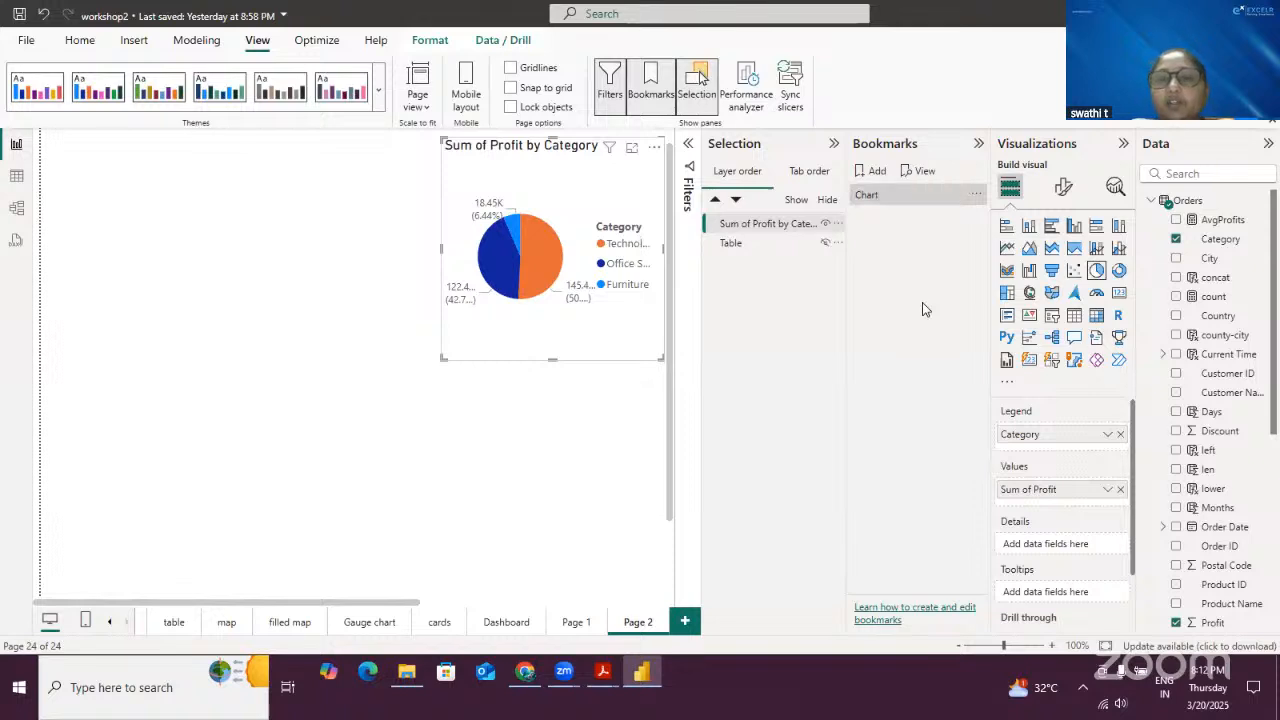
- Show the table visual again and hide the pie chart in the Selection pane
left_click(906, 198)
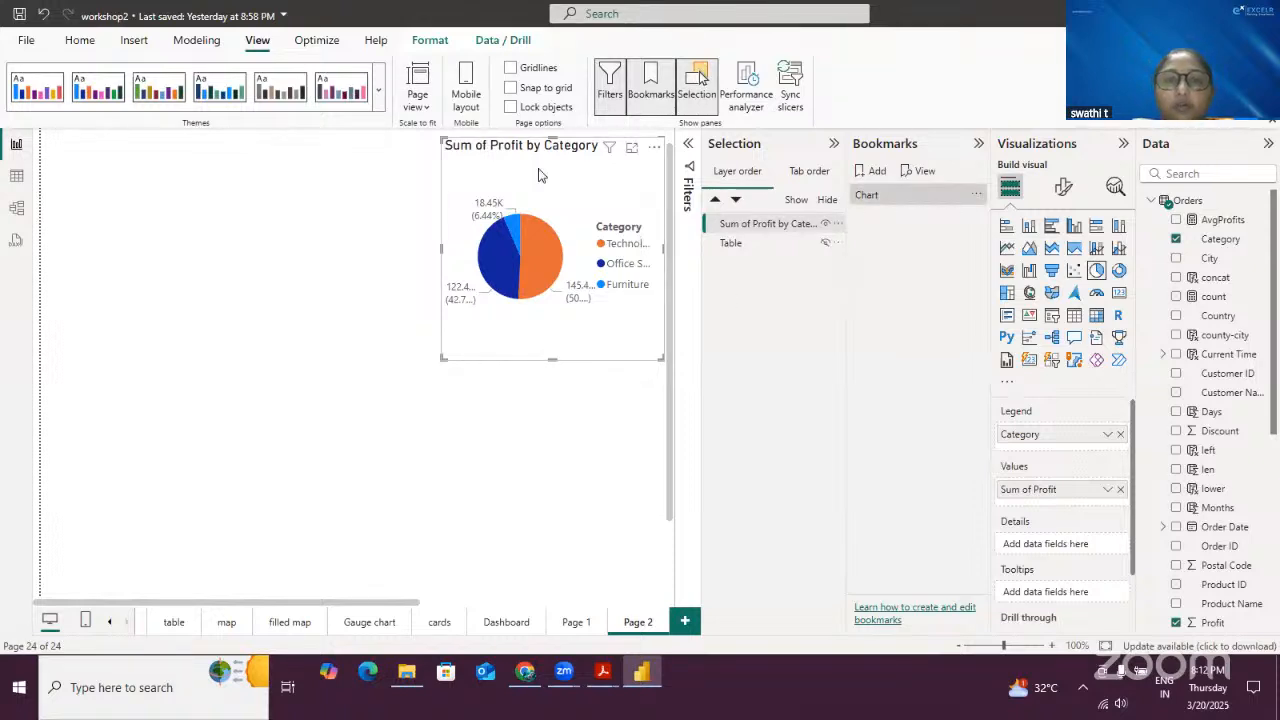
left_click(826, 243)
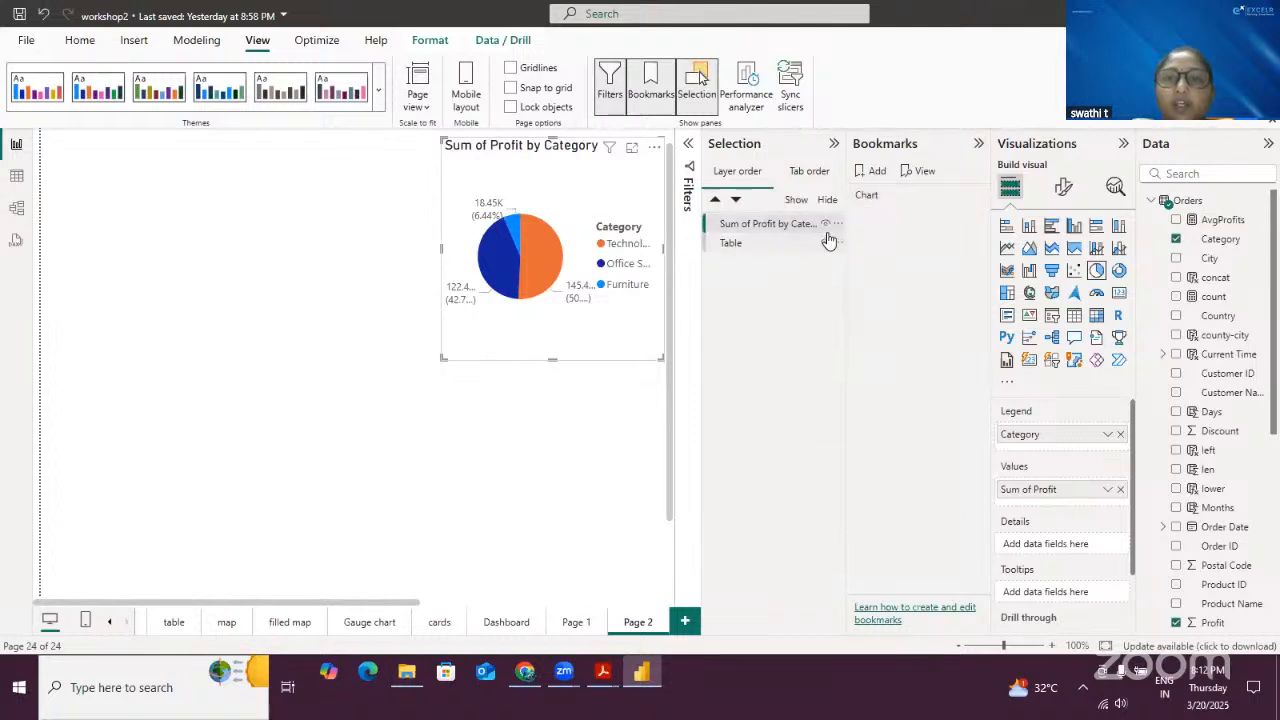
left_click(826, 224)
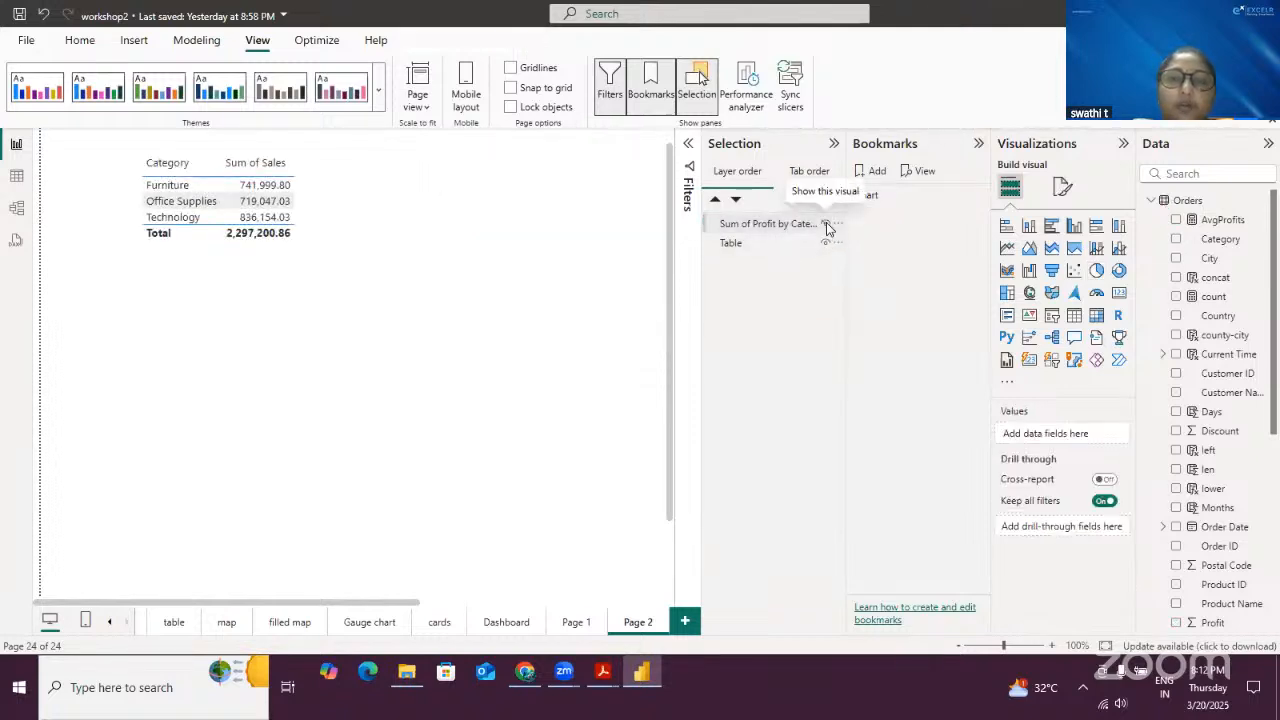
- Add a second bookmark named Table, then make the pie chart visible again
left_click(877, 172)
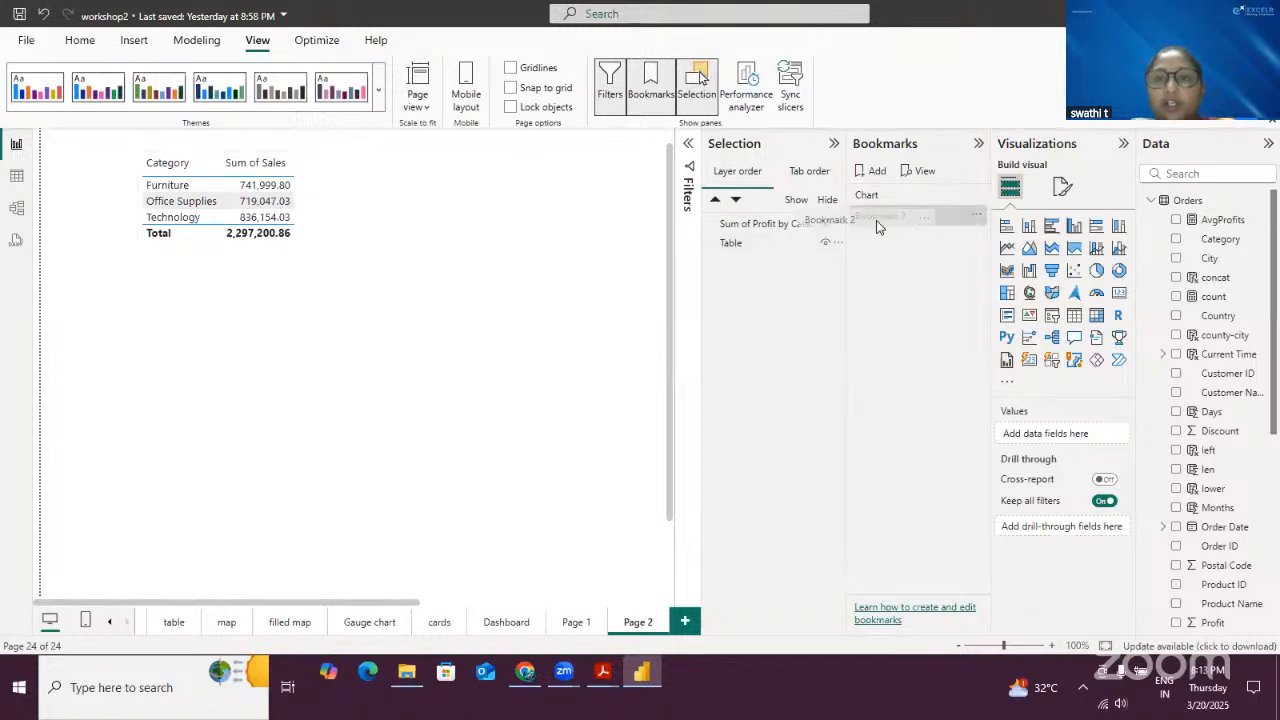
double_click(910, 218)
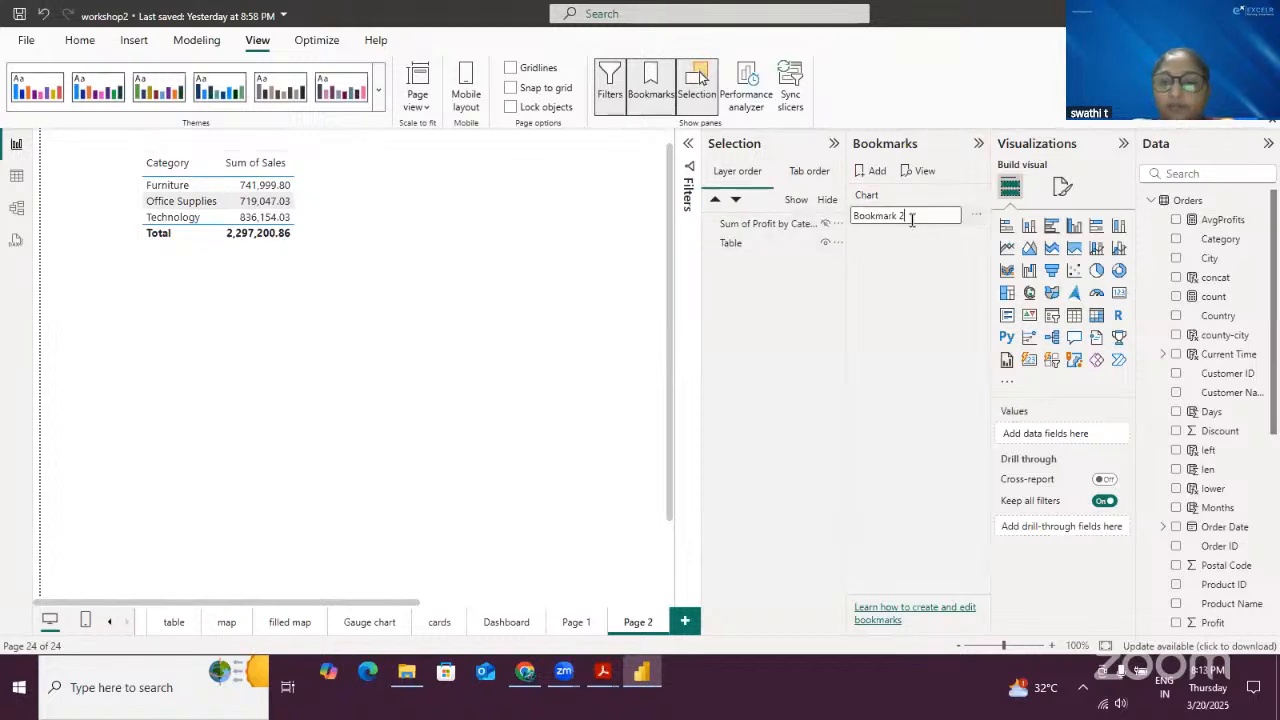
key("BackSpace")
key("BackSpace")
key("BackSpace")
key("BackSpace")
key("BackSpace")
key("BackSpace")
key("BackSpace")
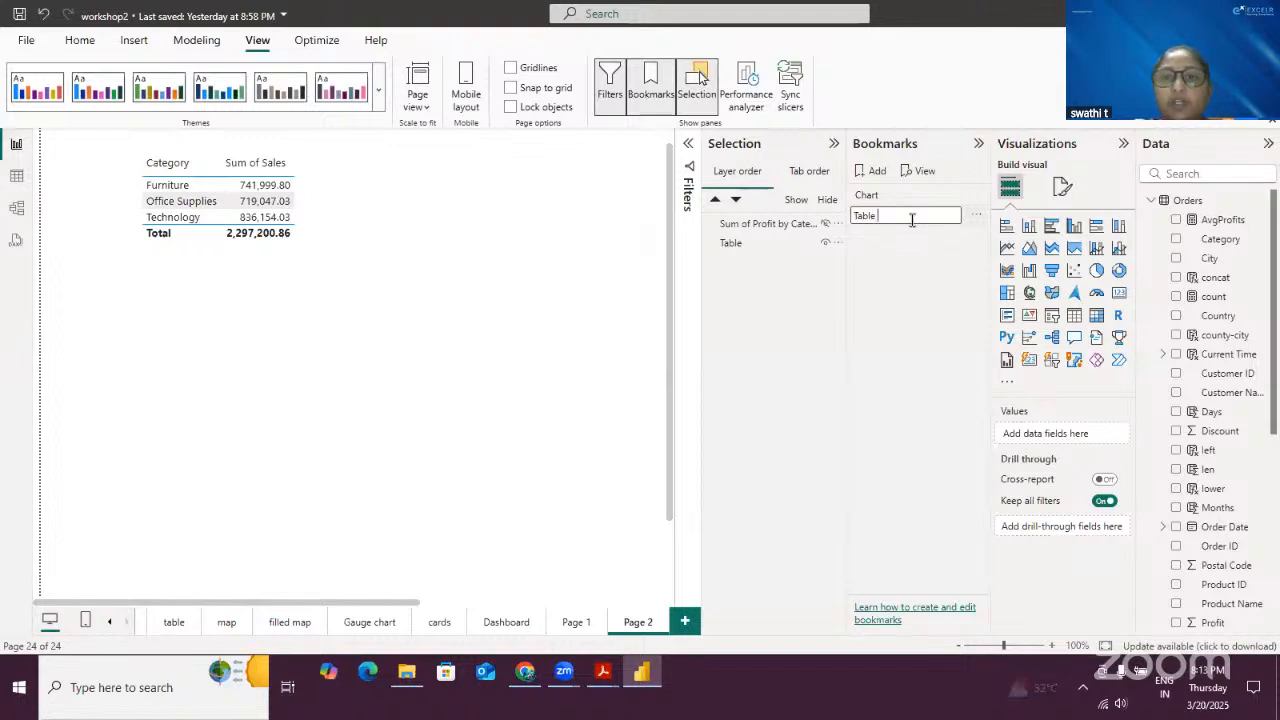
left_click(890, 284)
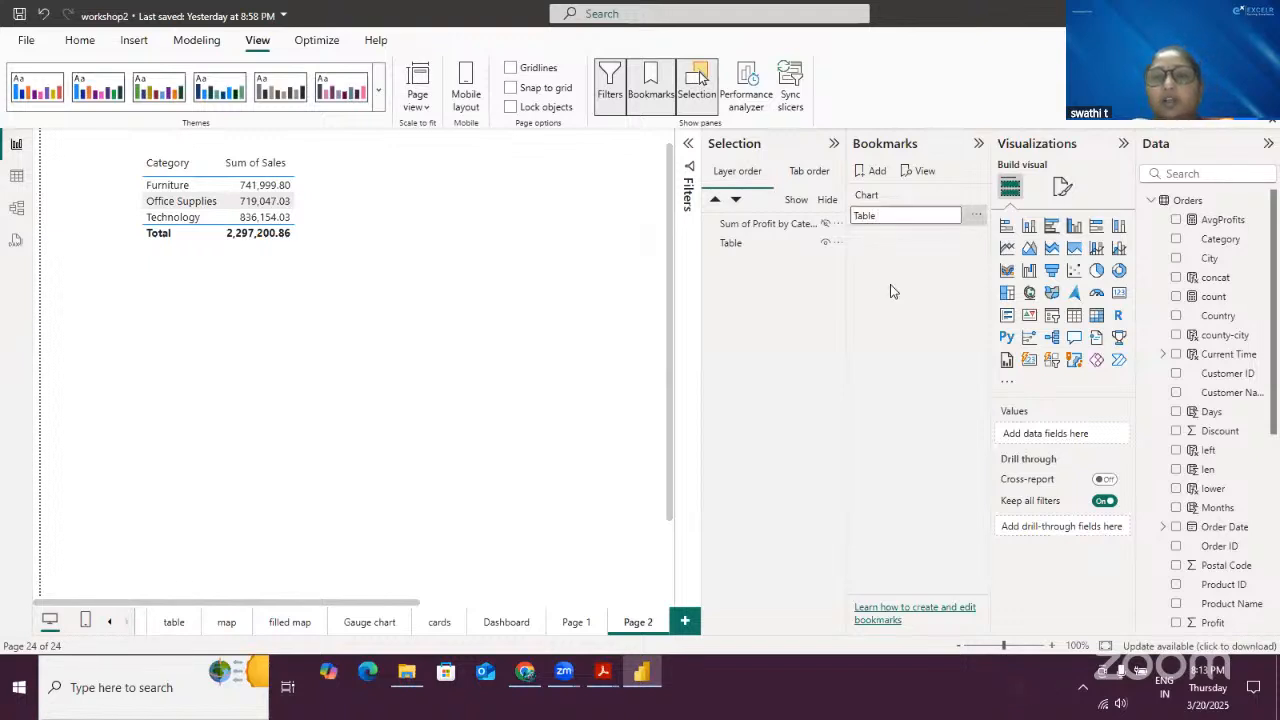
left_click(825, 223)
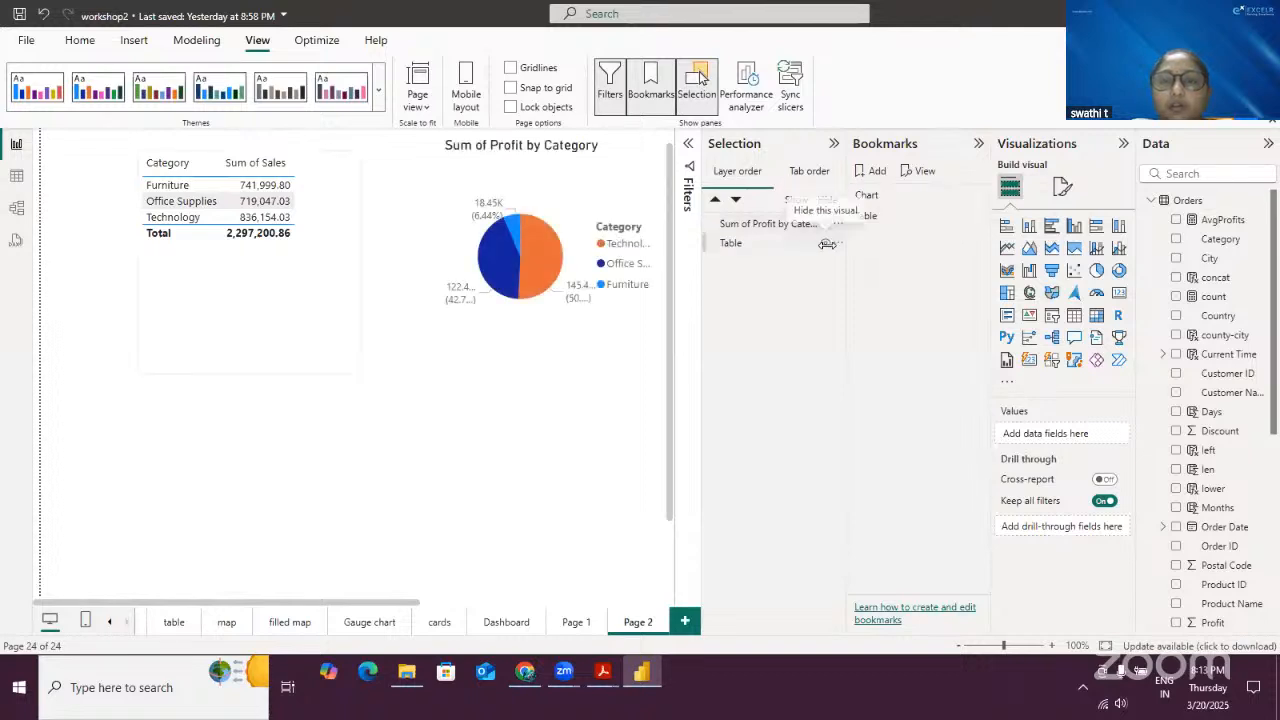
- Collapse the Selection, Bookmarks and Visualizations panes, then move the table and pie chart lower on the page
left_click(833, 143)
left_click(978, 143)
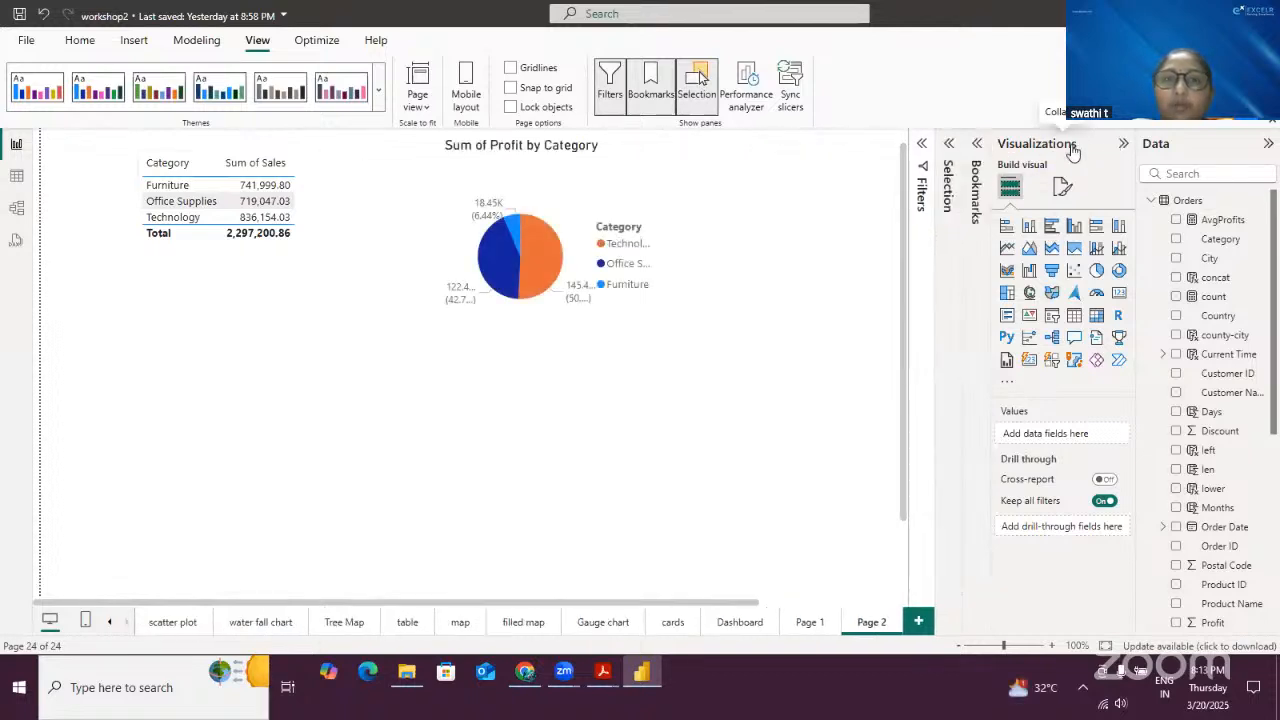
left_click(1123, 143)
left_click_drag(329, 191, 360, 343)
left_click(634, 200)
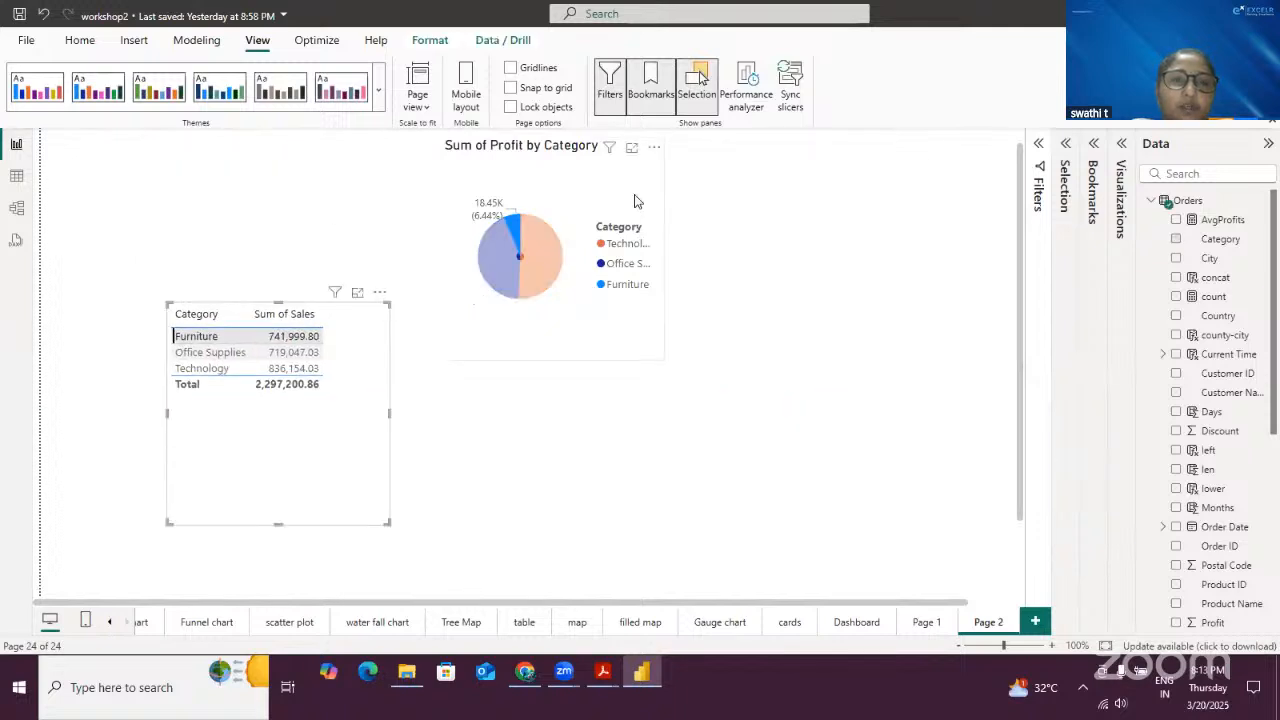
left_click_drag(651, 286, 655, 411)
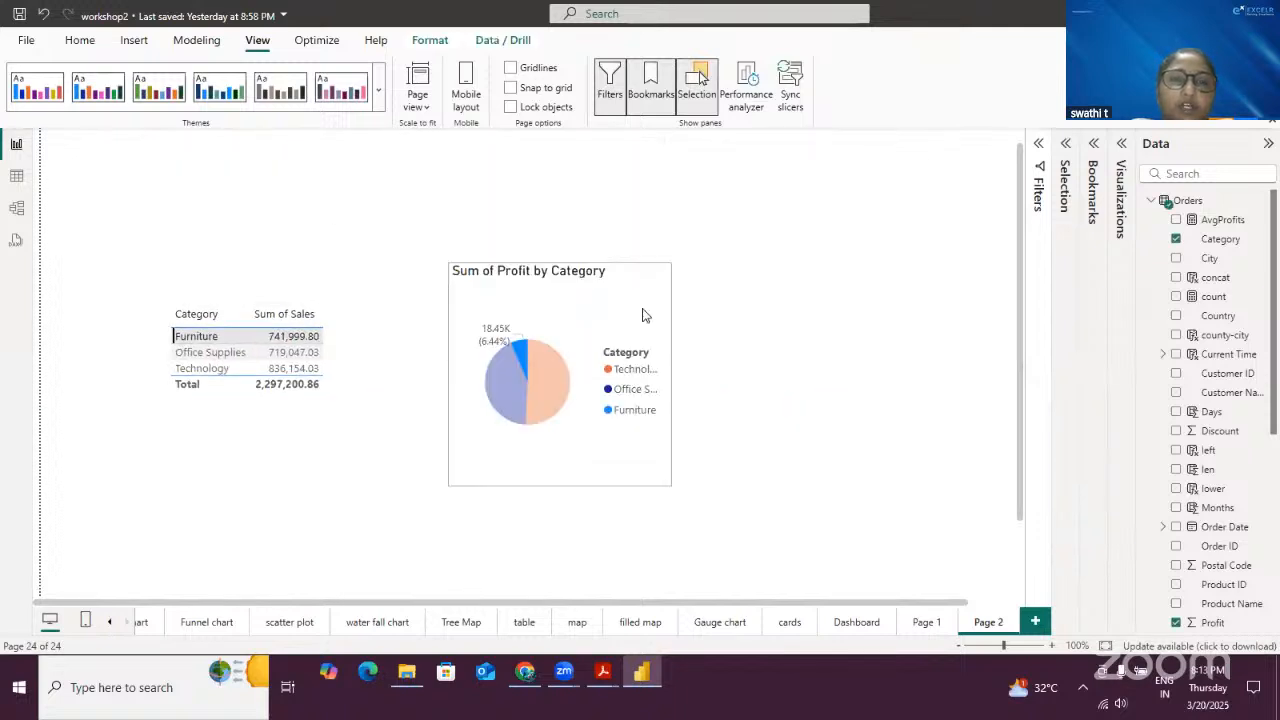
- Insert a Bookmark navigator button onto the page
left_click(134, 48)
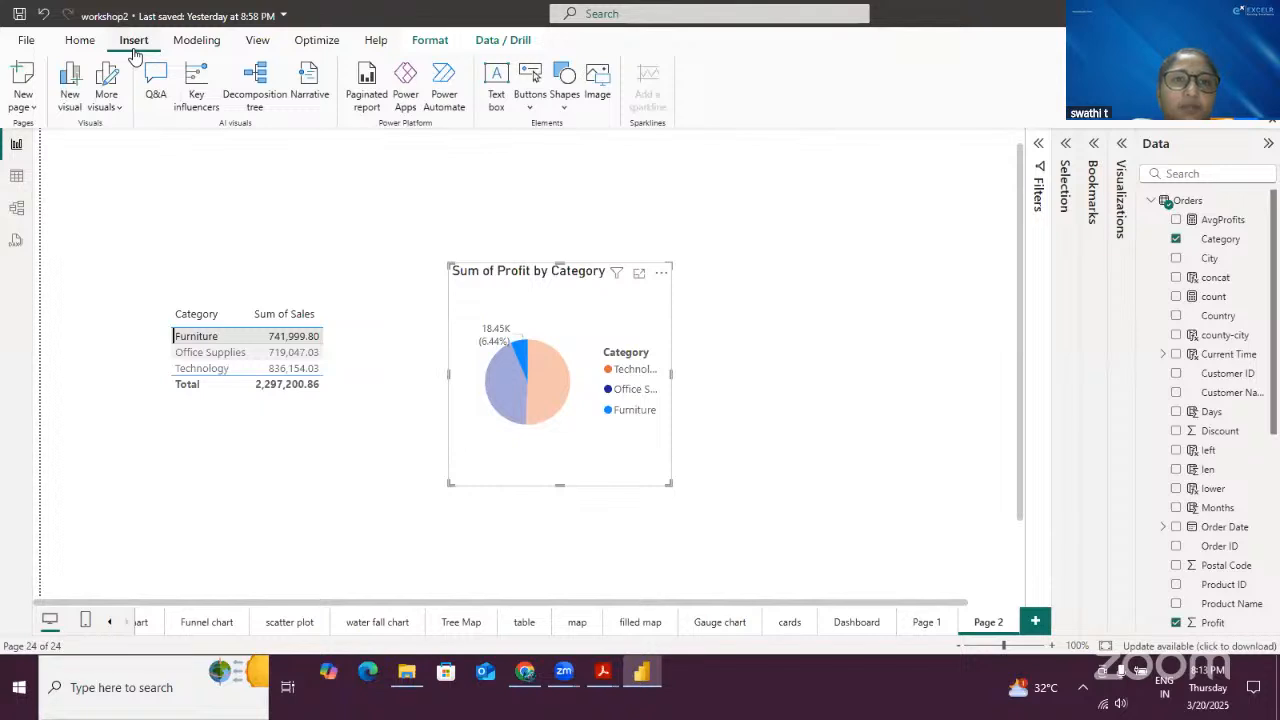
left_click(531, 80)
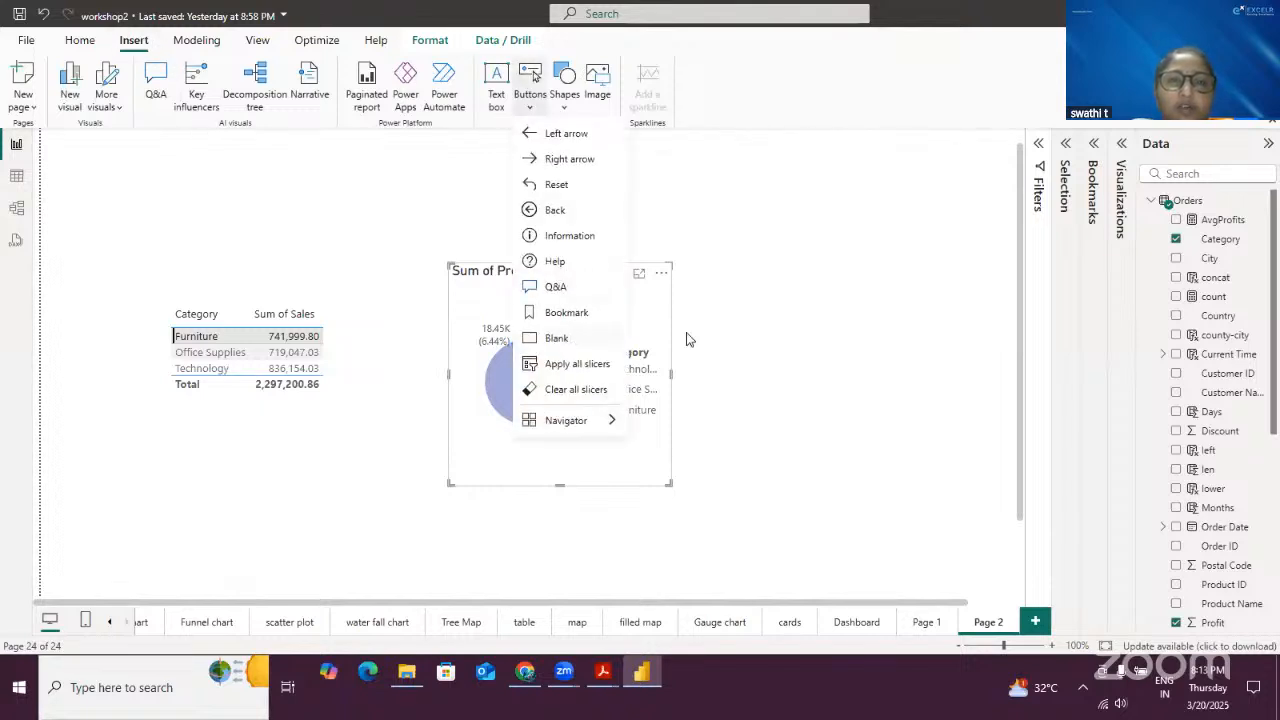
scroll(686, 337, "down", 2)
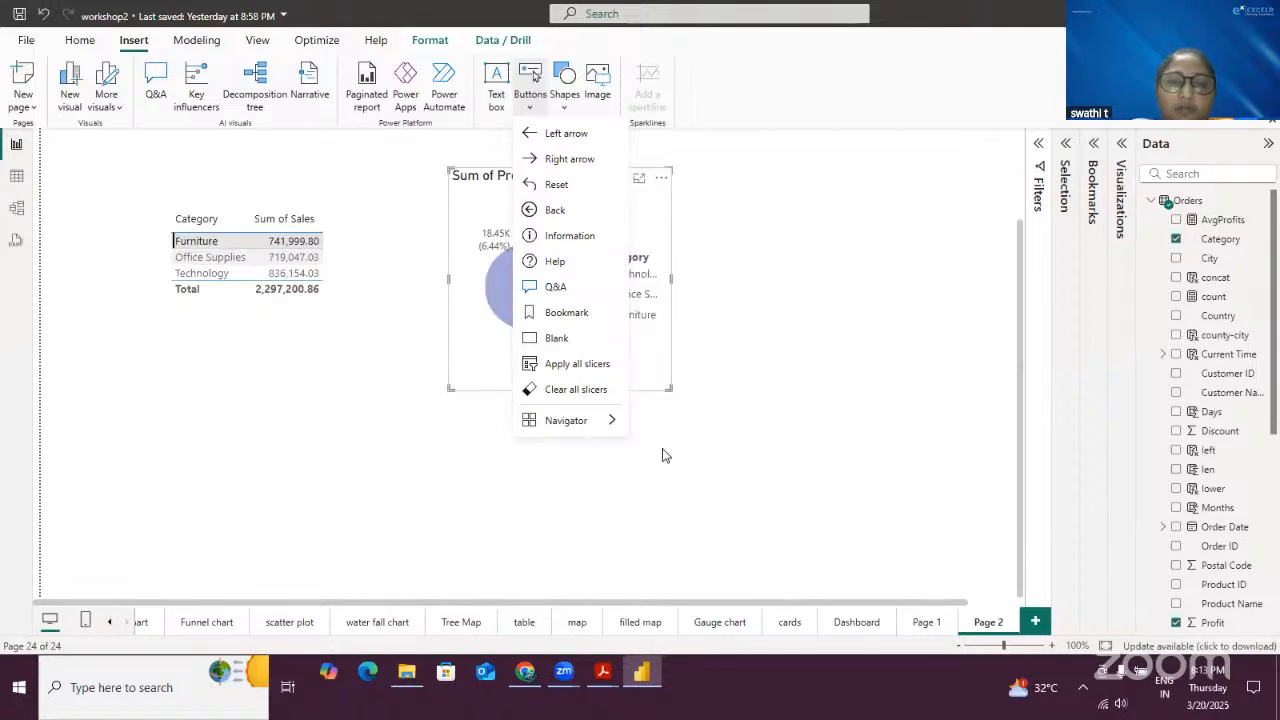
mouse_move(598, 421)
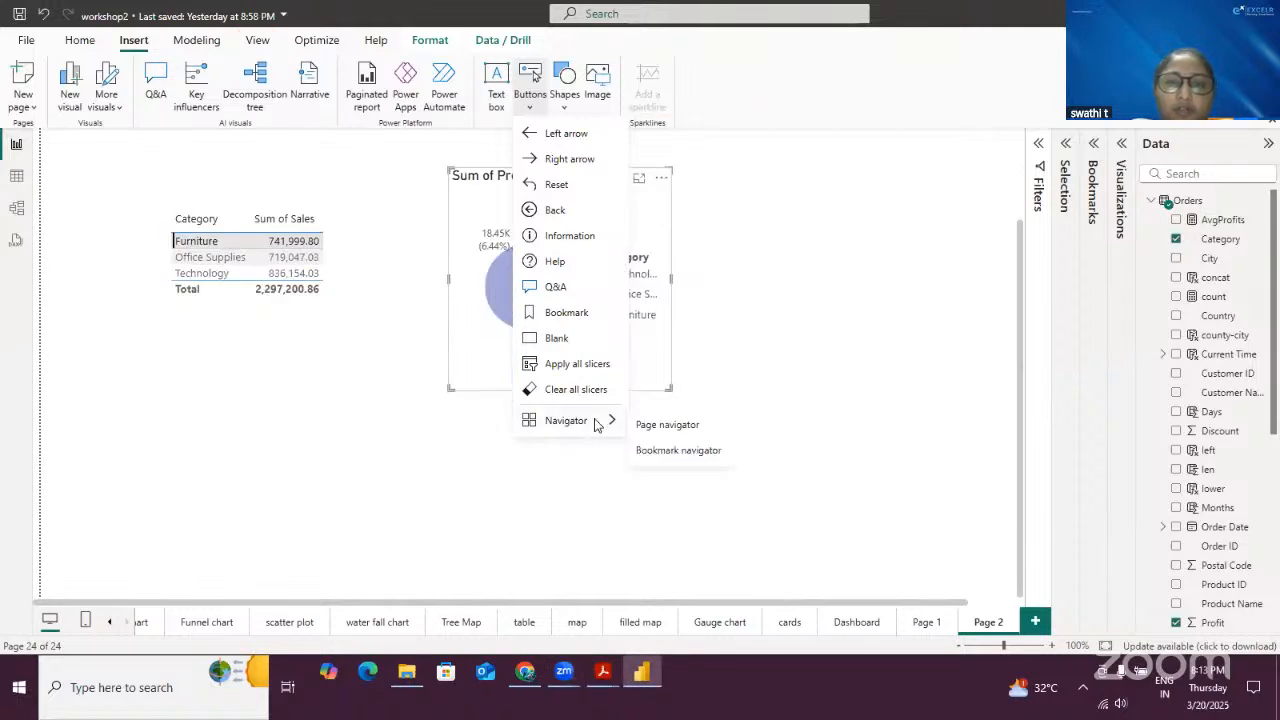
left_click(685, 452)
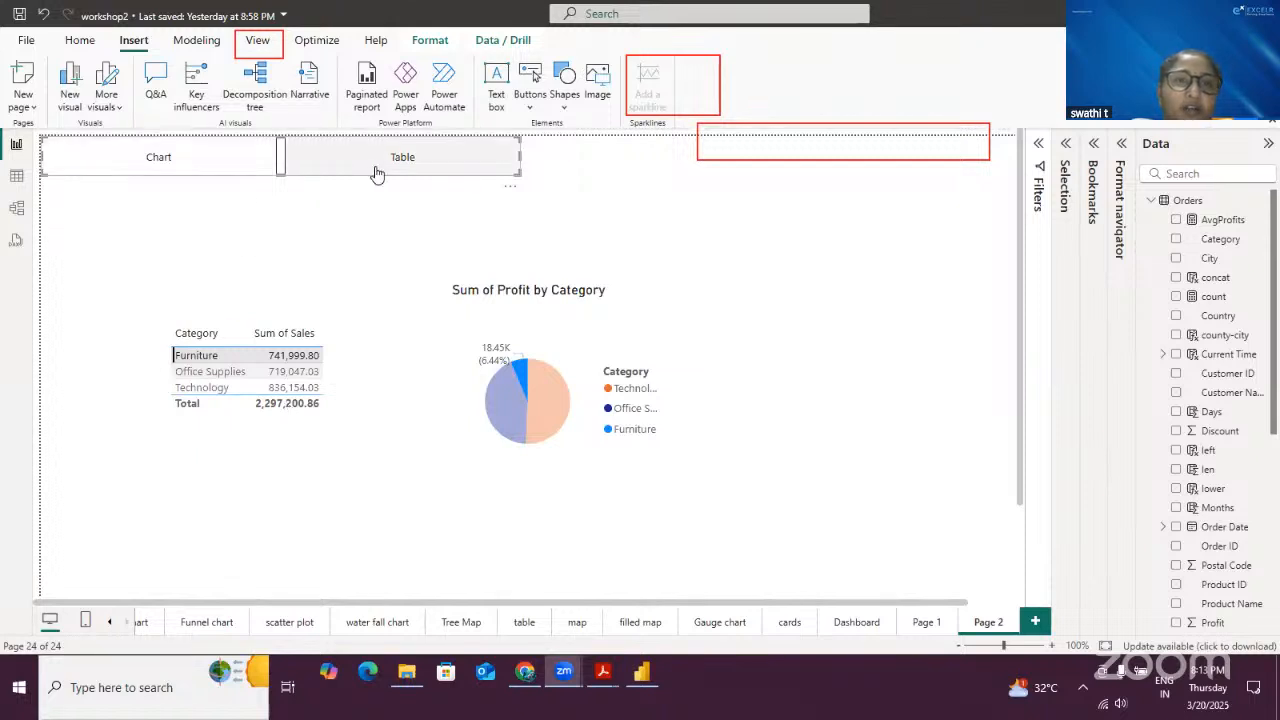
- Test the bookmark navigator by switching between the Chart and Table bookmarks several times
left_click(203, 161)
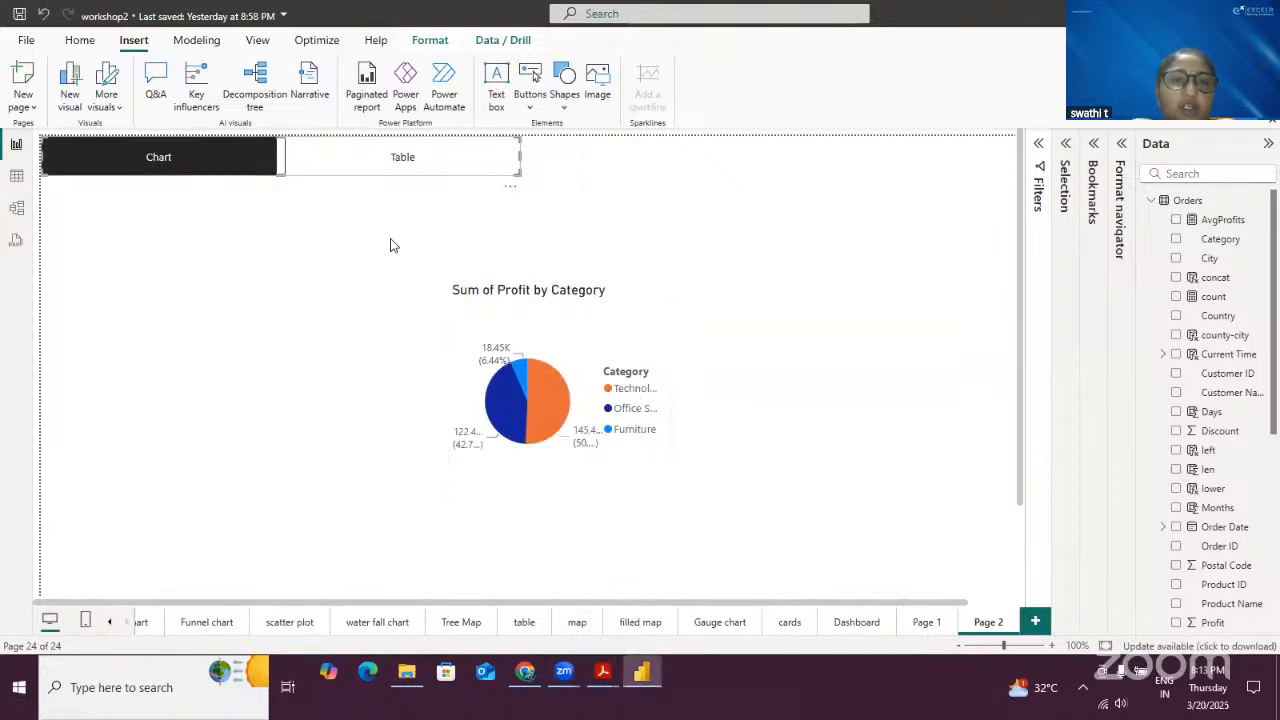
left_click(404, 163)
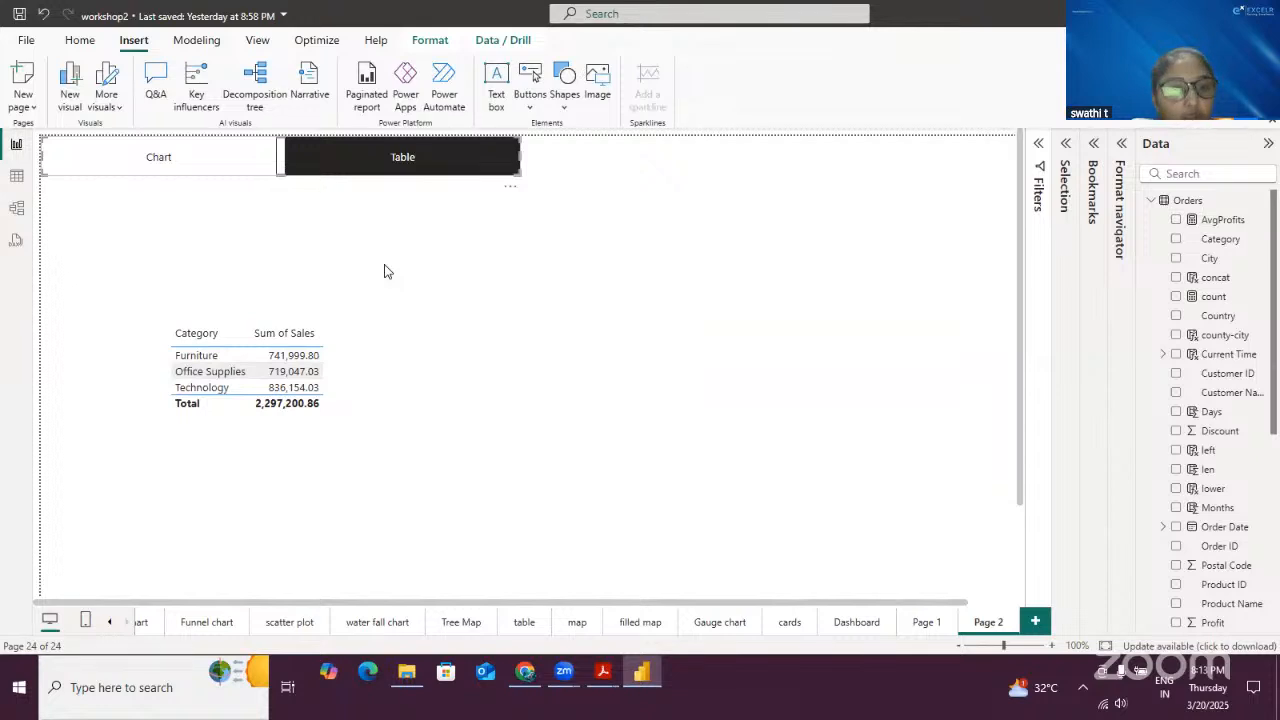
left_click(206, 164)
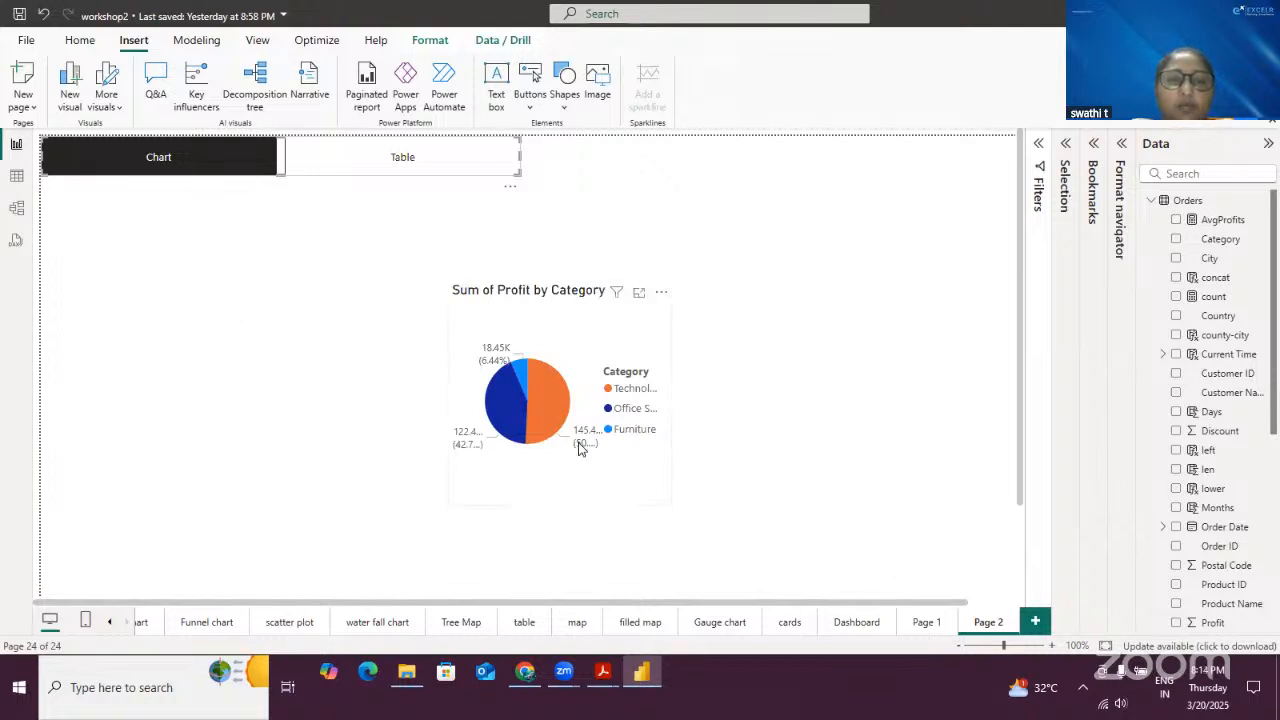
left_click(431, 170, "ctrl")
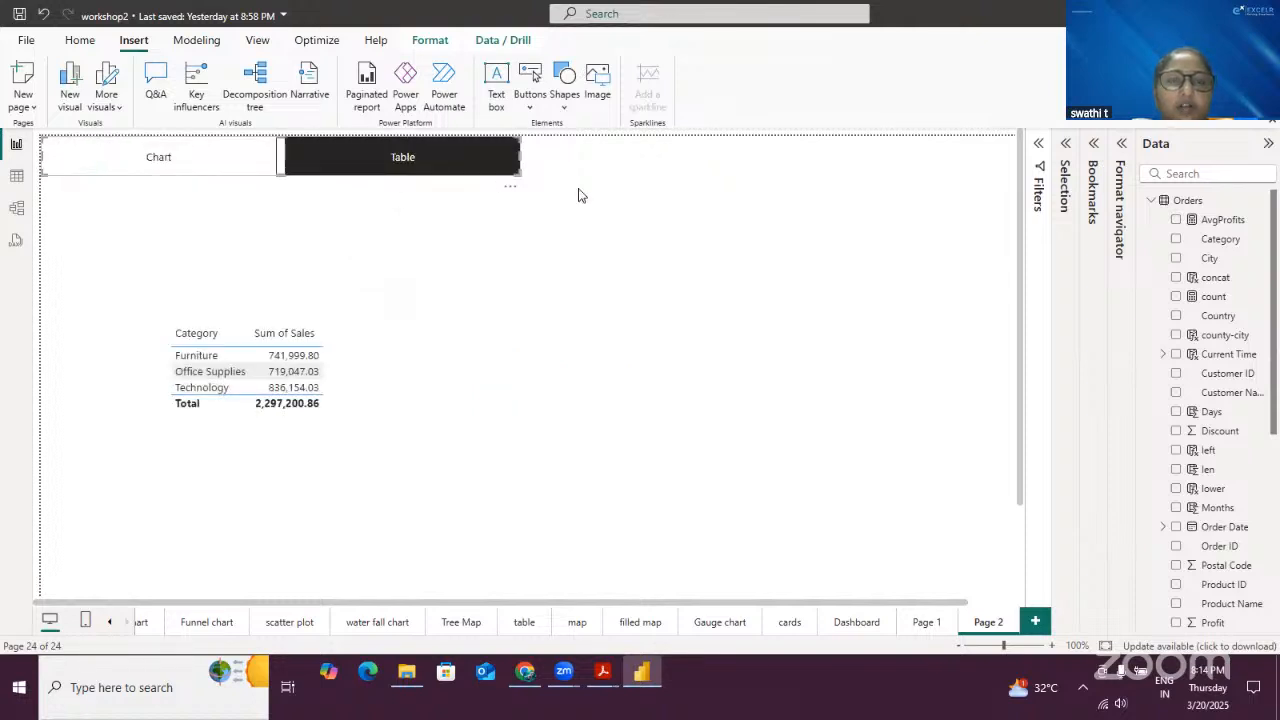